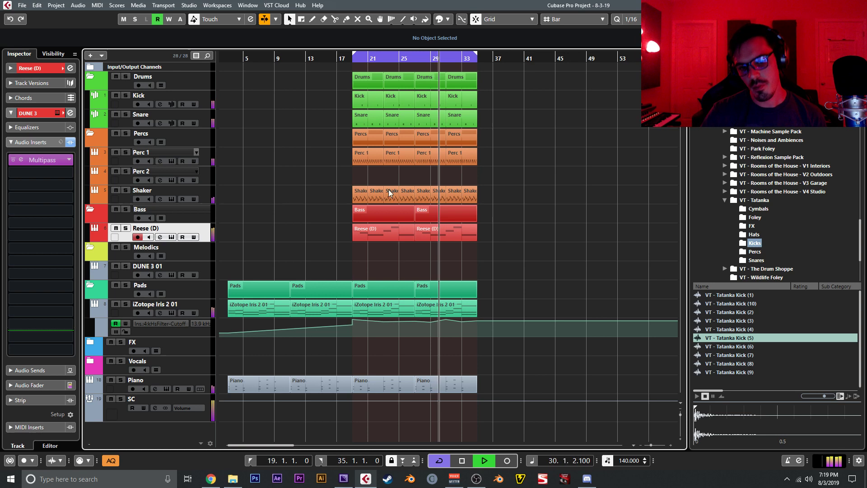
Set the threshold of the SC channel's compressor to about -35.6 dB in the MixConsole and close the plugin
key(F3)
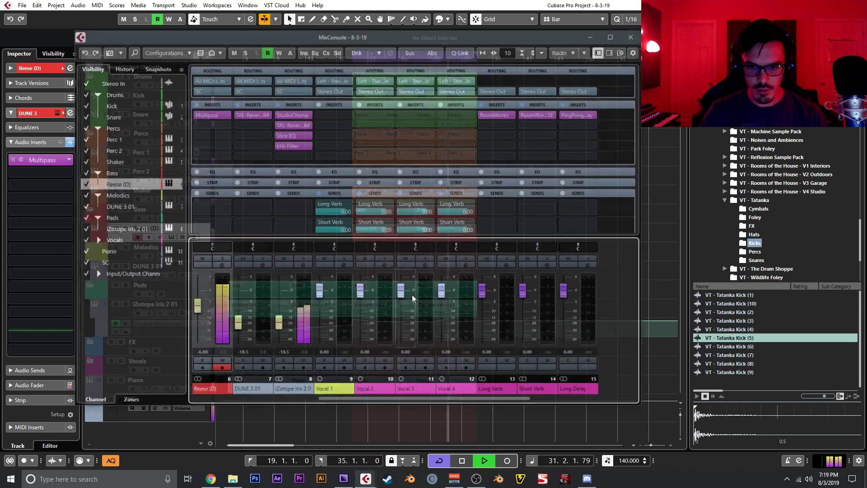
click(554, 403)
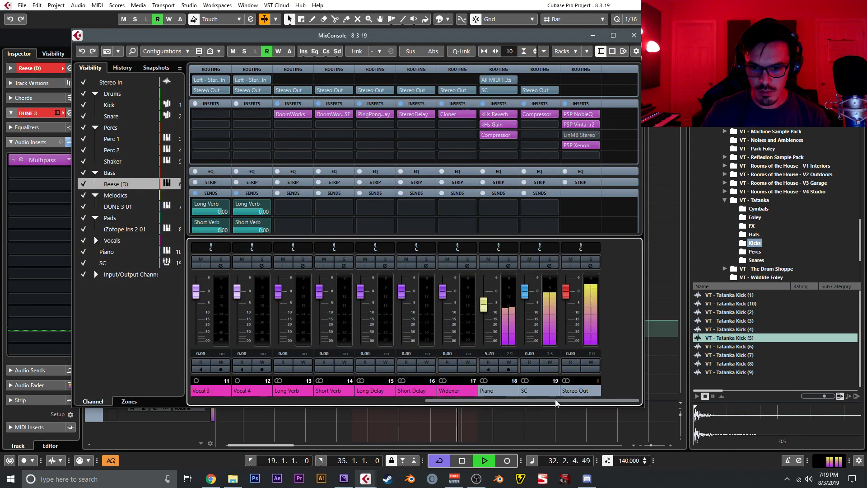
click(536, 114)
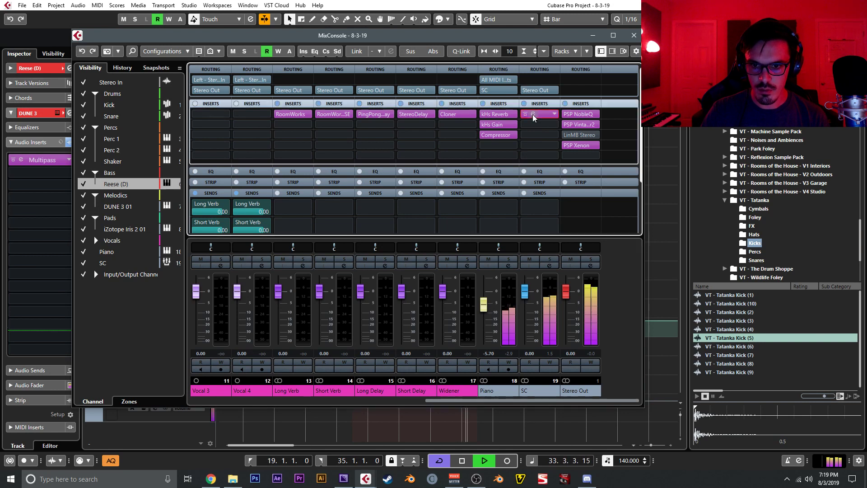
drag(459, 233, 459, 204)
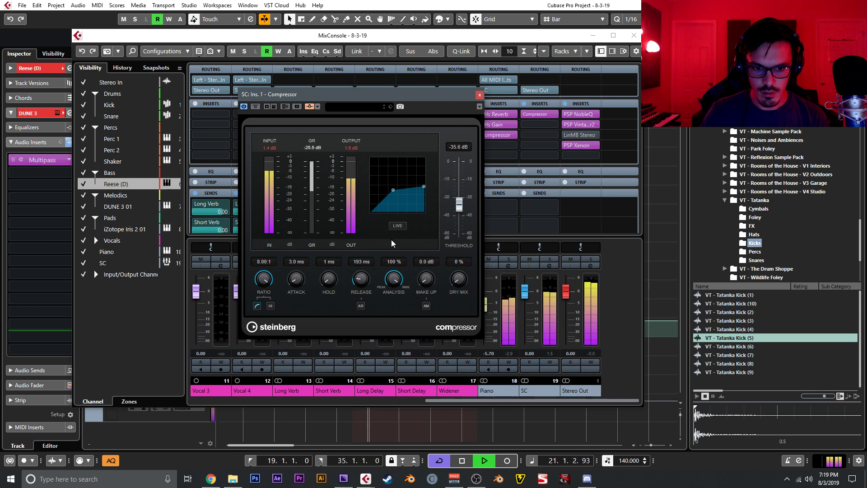
click(479, 95)
Load an EnvelopeShaper into the Snare channel's first insert slot
drag(439, 400, 248, 401)
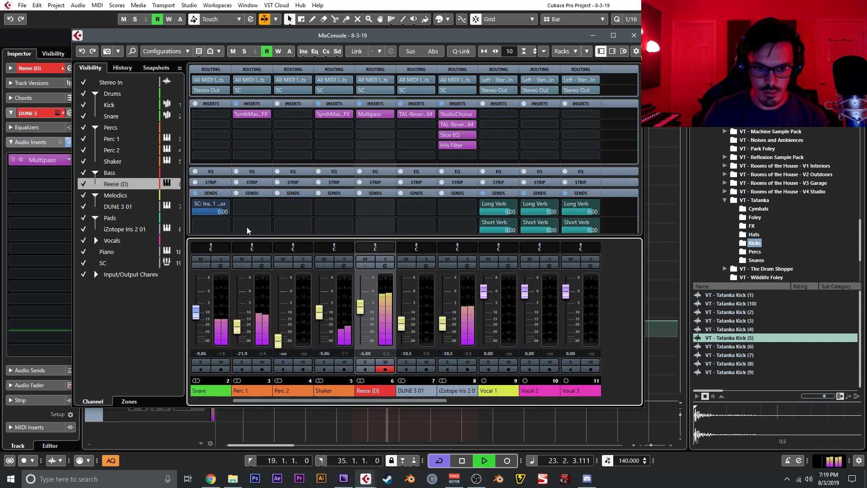
drag(239, 405, 197, 405)
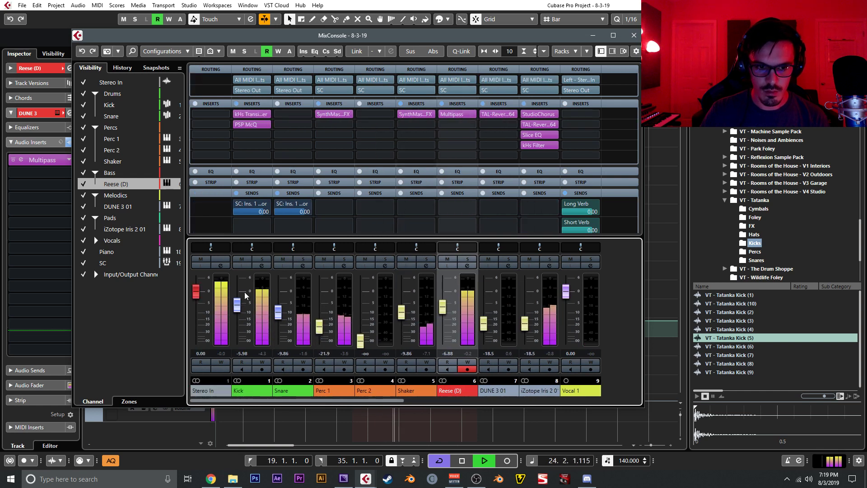
click(292, 114)
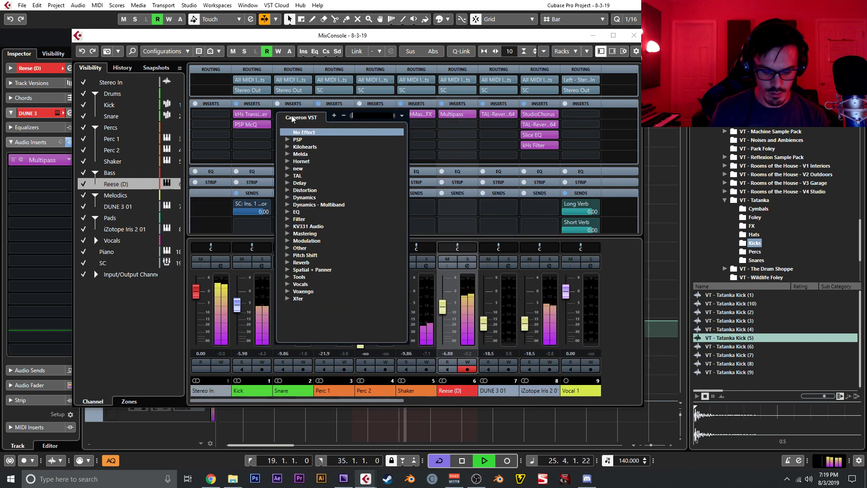
text(envel)
key(Return)
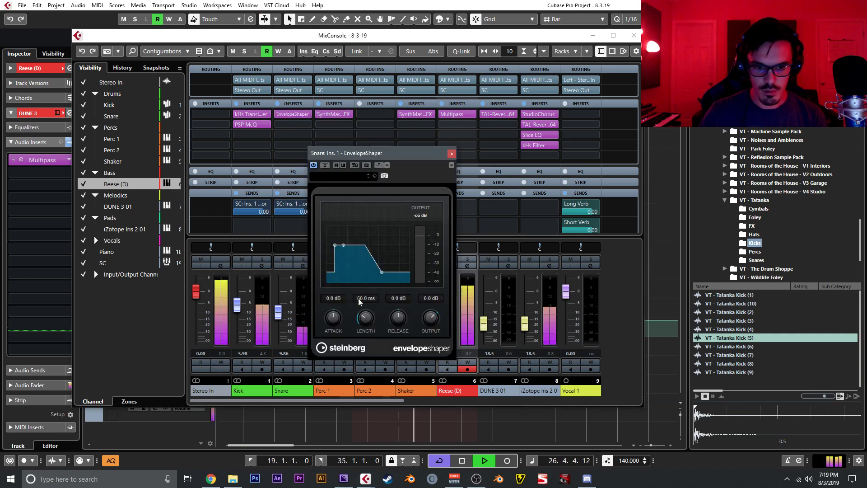
Set the snare EnvelopeShaper to 6.4 dB attack, 88.3 ms length and 10.2 dB release
drag(333, 315, 332, 300)
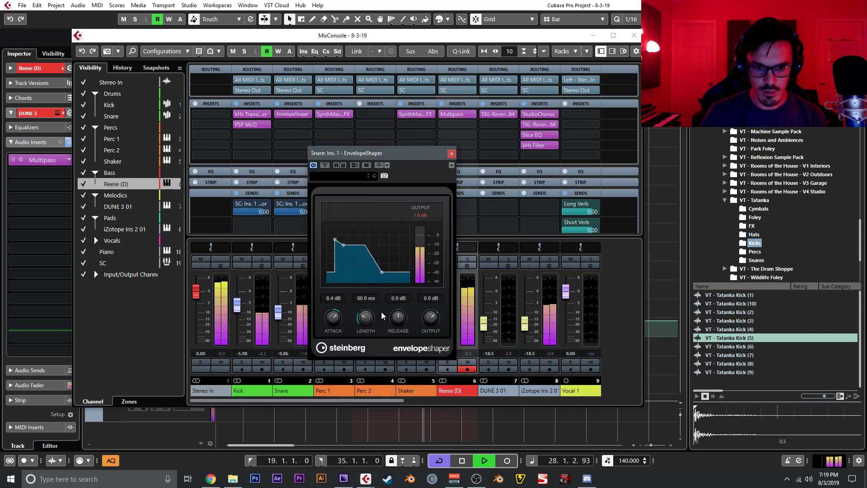
drag(398, 317, 397, 302)
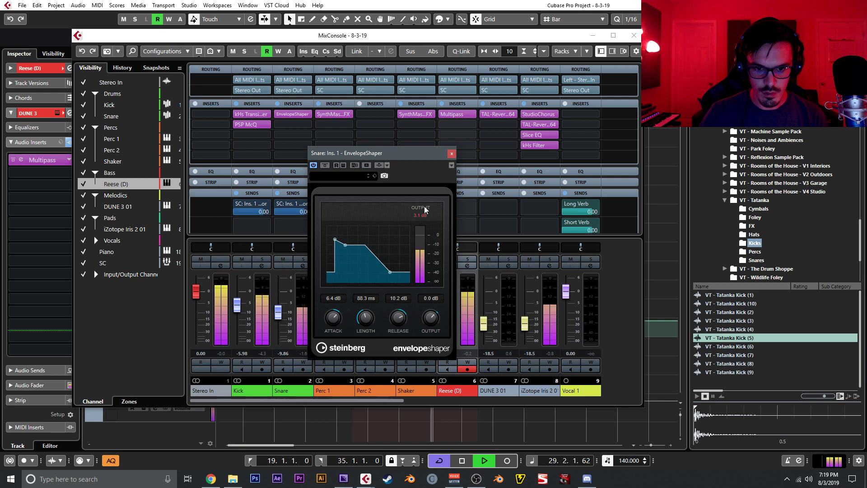
click(451, 154)
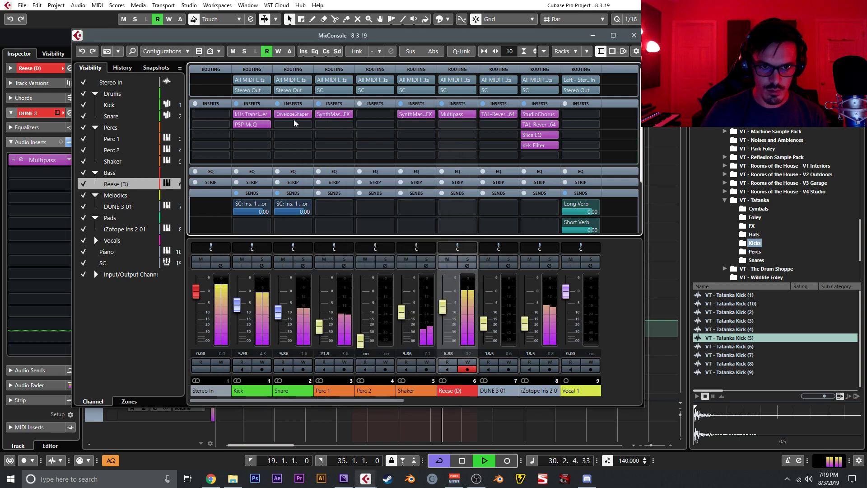
Load a PSP McQ equalizer into the Snare channel's second insert slot and close its window
click(294, 123)
text(mcq)
key(Return)
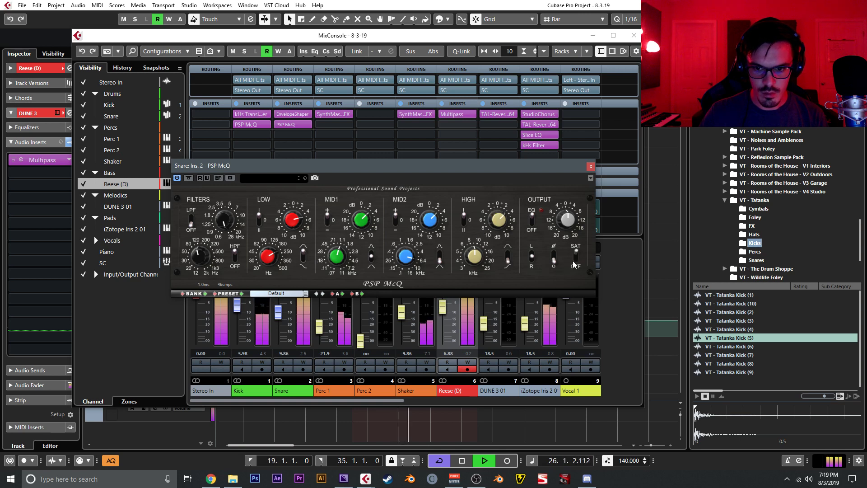
click(590, 166)
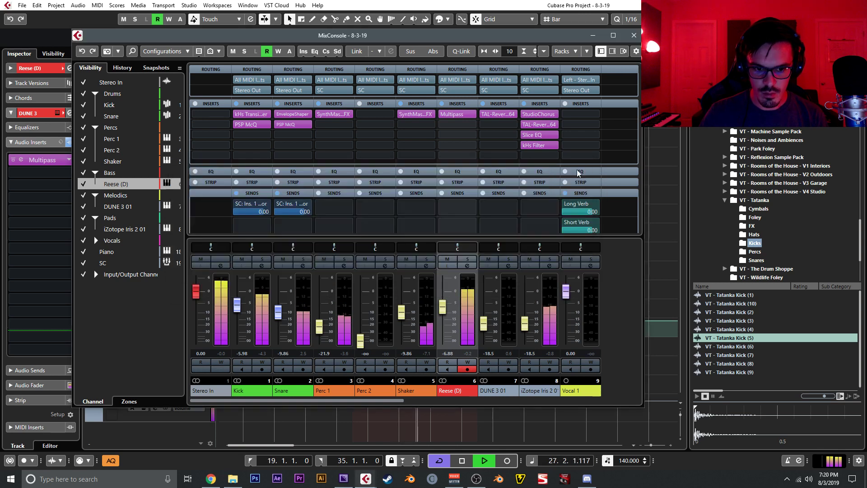
Set the snare EnvelopeShaper's length to 71.7 ms and release to 1.4 dB, and stop playback
click(284, 114)
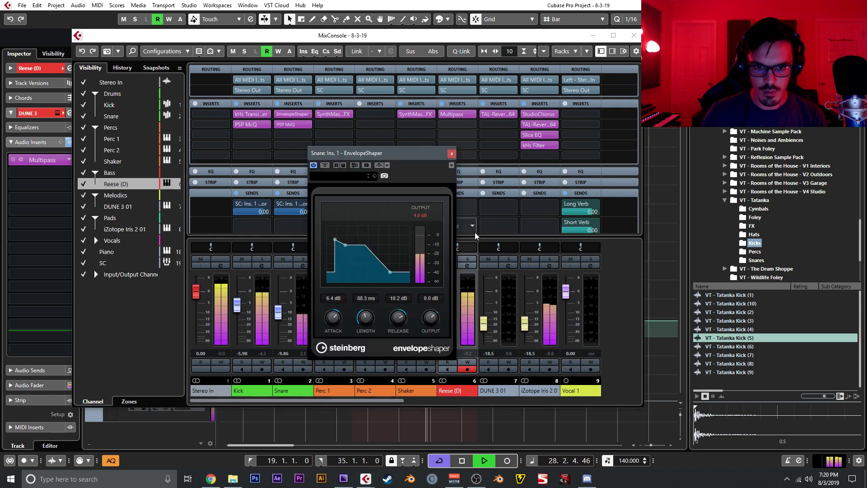
drag(400, 333, 390, 354)
drag(367, 321, 399, 307)
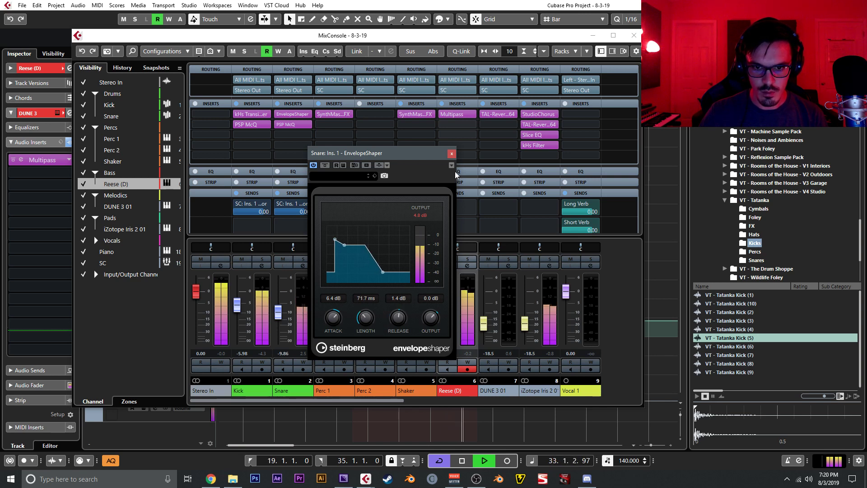
click(452, 153)
key(space)
click(634, 35)
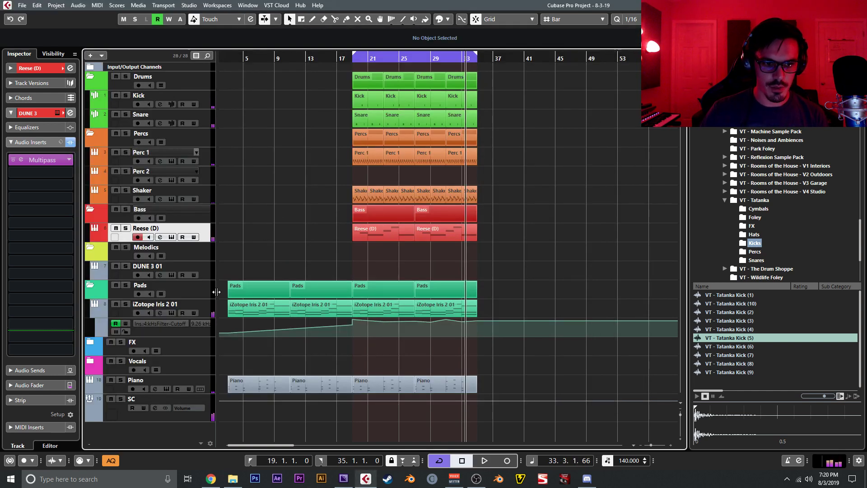
Switch the oscillator of the DUNE 3 01 track's synth to wavetable synthesis and open its wavetable editor with the harmonic tool
click(207, 277)
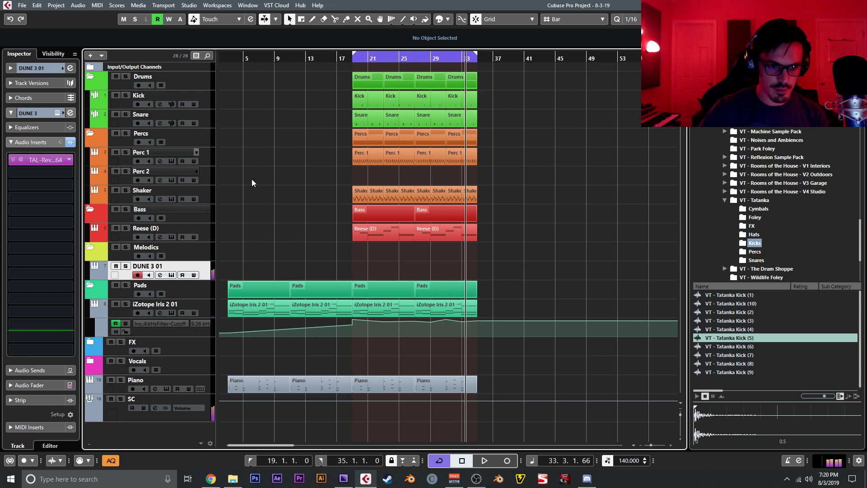
click(175, 277)
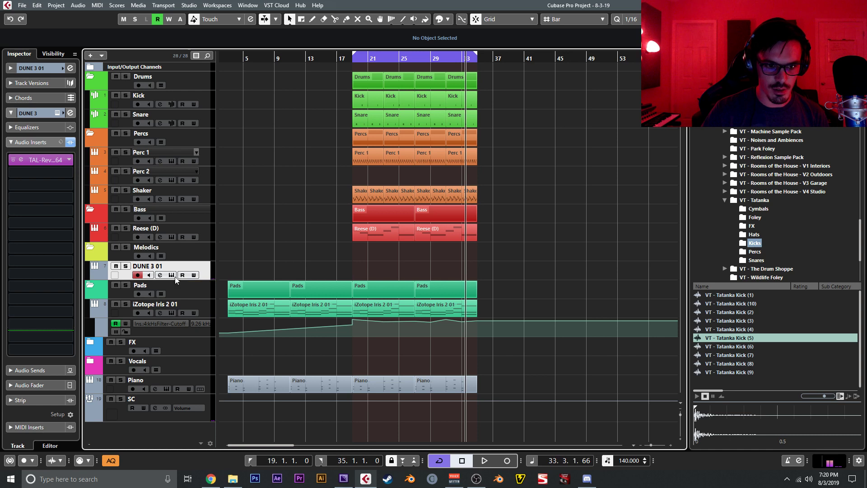
drag(646, 26, 513, 29)
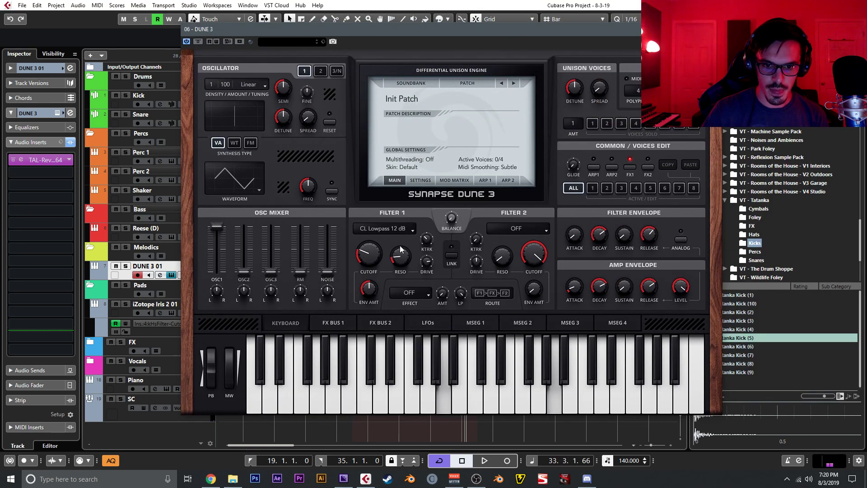
click(240, 142)
click(308, 178)
click(348, 74)
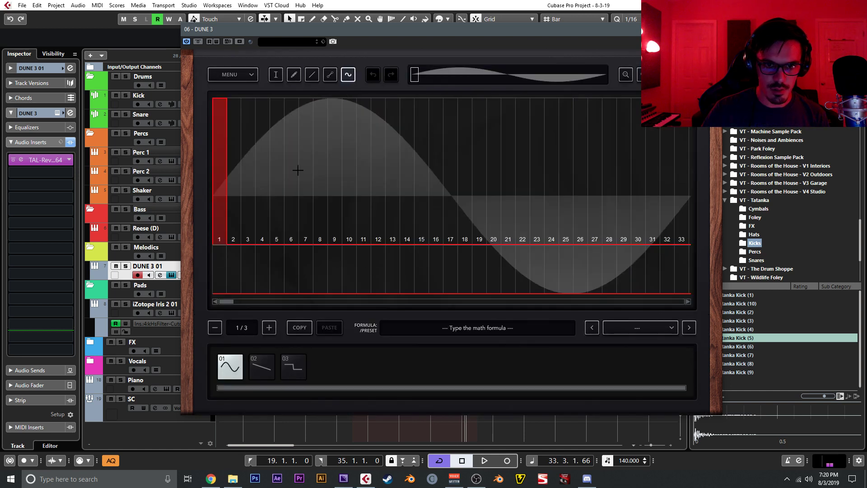
Add harmonics 3, 5 and 15 to the first wave, raising the phase of harmonics 5 and 15, and close DUNE 3
click(277, 215)
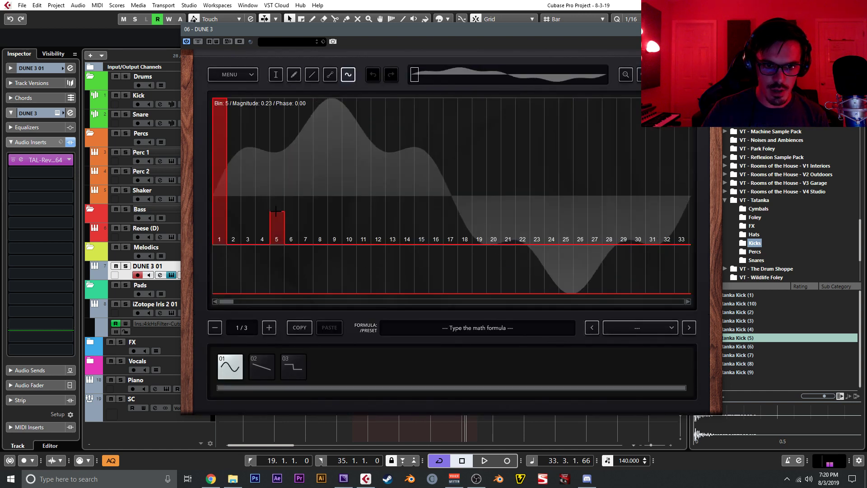
click(247, 209)
mouse_move(247, 209)
mouse_down()
mouse_move(247, 220)
mouse_move(272, 206)
mouse_up()
click(271, 211)
drag(278, 273, 278, 250)
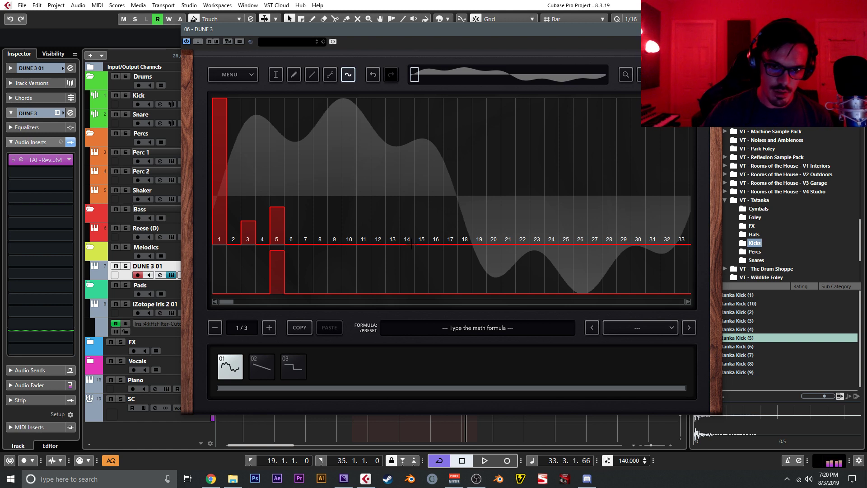
click(421, 235)
click(421, 290)
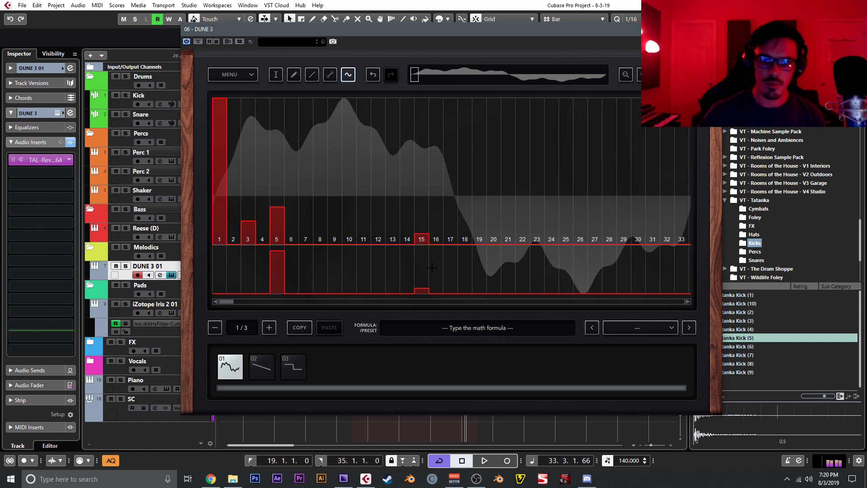
click(712, 29)
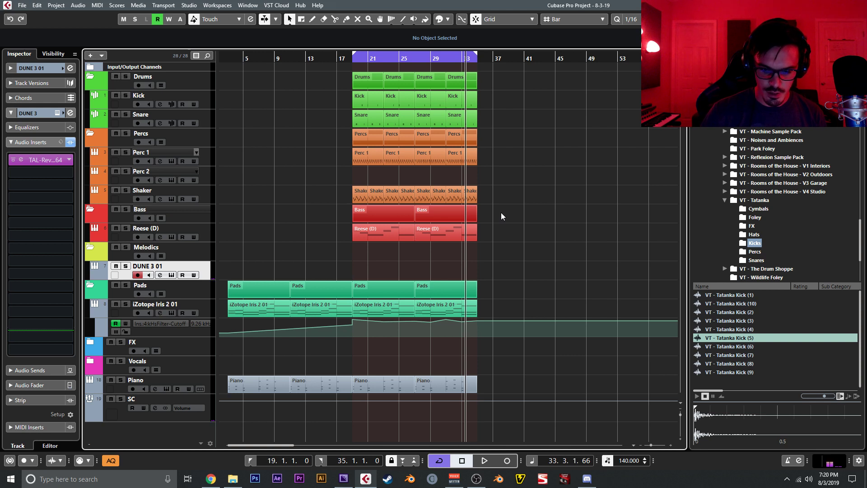
Solo the iZotope Iris 2 01 track and open its instrument
click(210, 305)
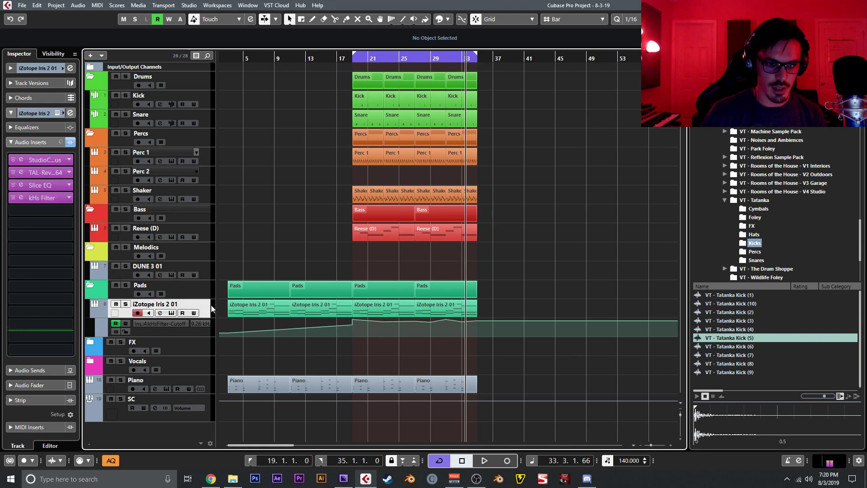
click(126, 303)
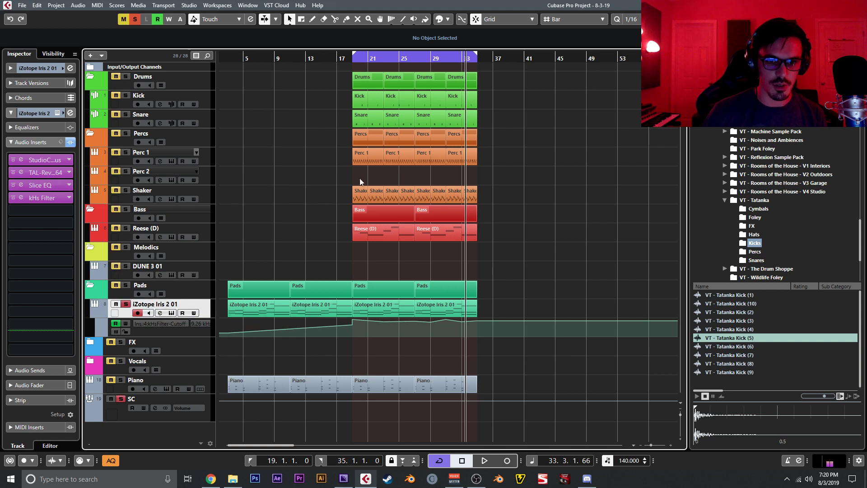
click(172, 313)
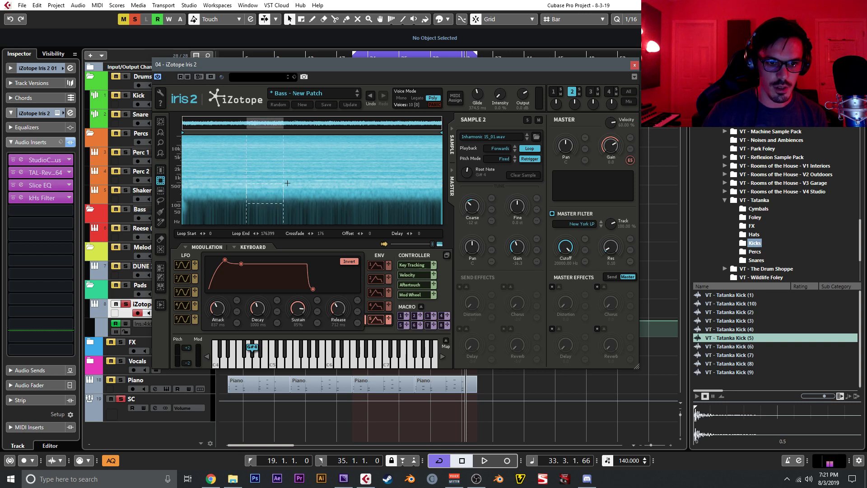
Try a rectangular time-frequency selection in the middle of Sample 2's spectrogram and erase it
drag(318, 178, 320, 177)
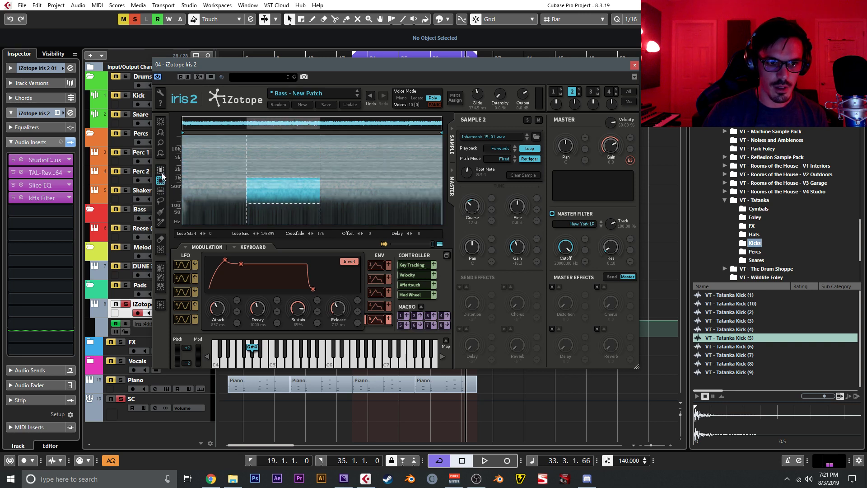
click(161, 240)
mouse_move(243, 194)
mouse_down()
mouse_move(268, 167)
mouse_move(305, 213)
mouse_move(320, 186)
mouse_move(315, 158)
mouse_up()
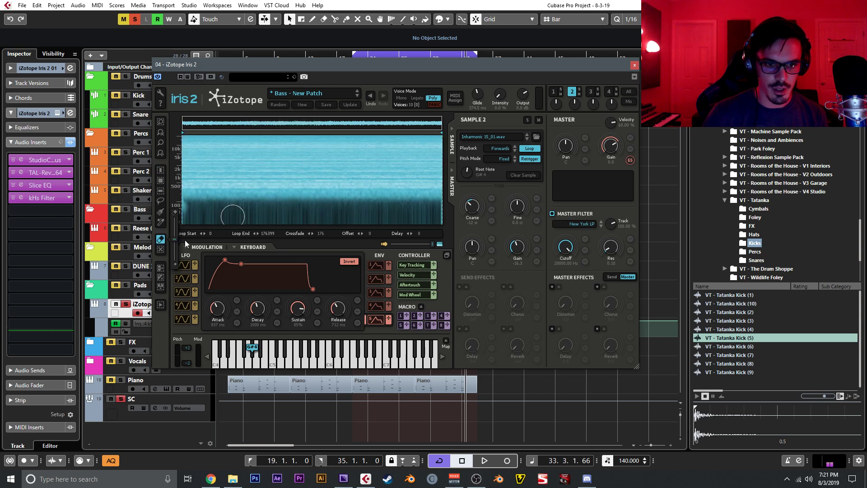
During playback, isolate Sample 2's frequencies above about 500 Hz with a rectangular selection covering most of the spectrogram's length
key(space)
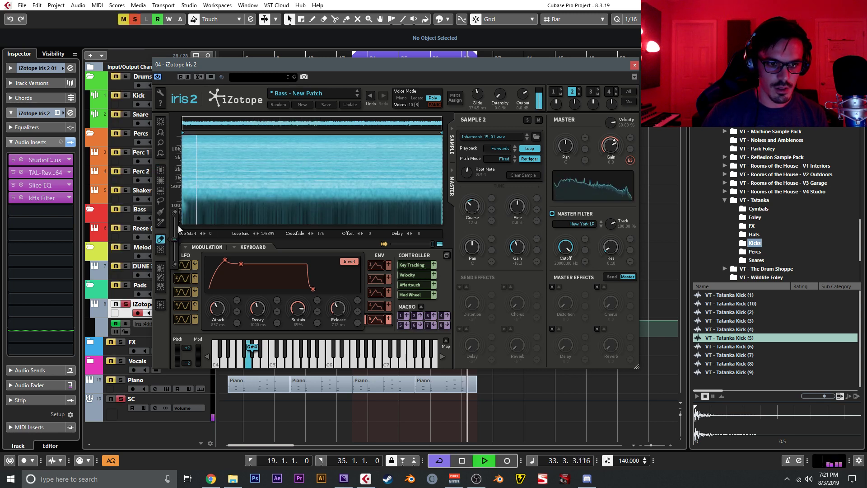
click(161, 180)
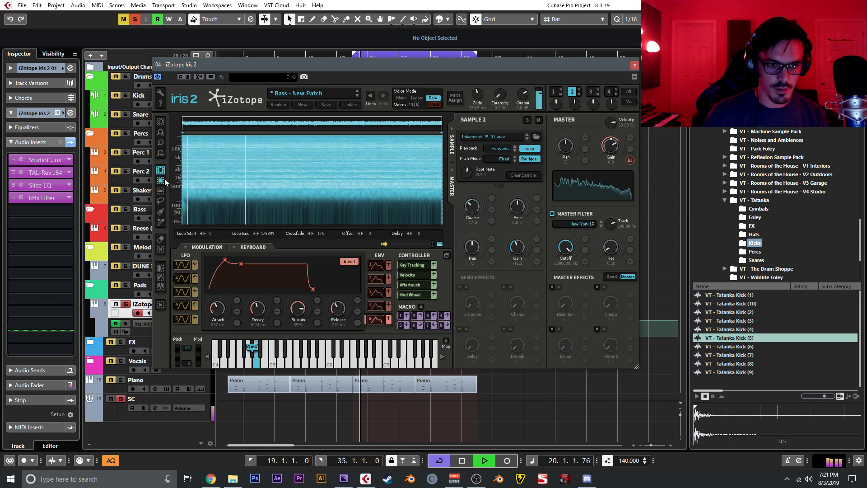
drag(185, 194, 394, 134)
drag(309, 192, 309, 186)
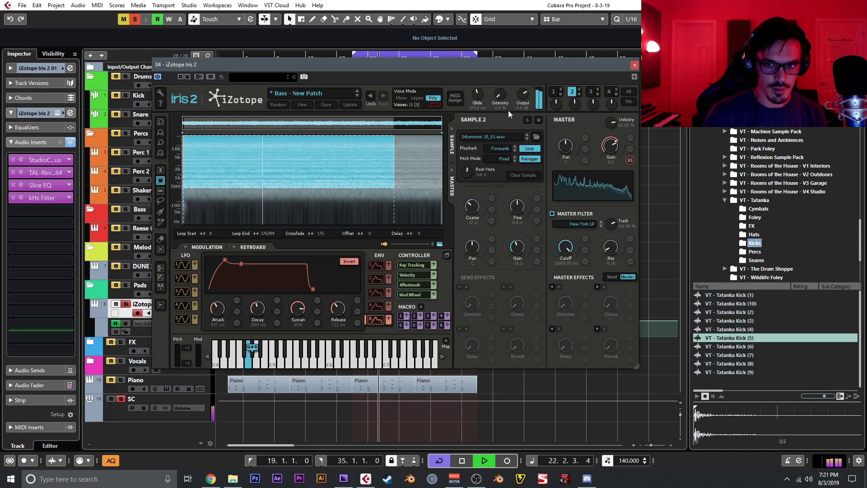
Audition Iris 2's layers by soloing Samples 2, 1 and 3, ending with Sample 3 alone and its spectrogram displayed
click(579, 89)
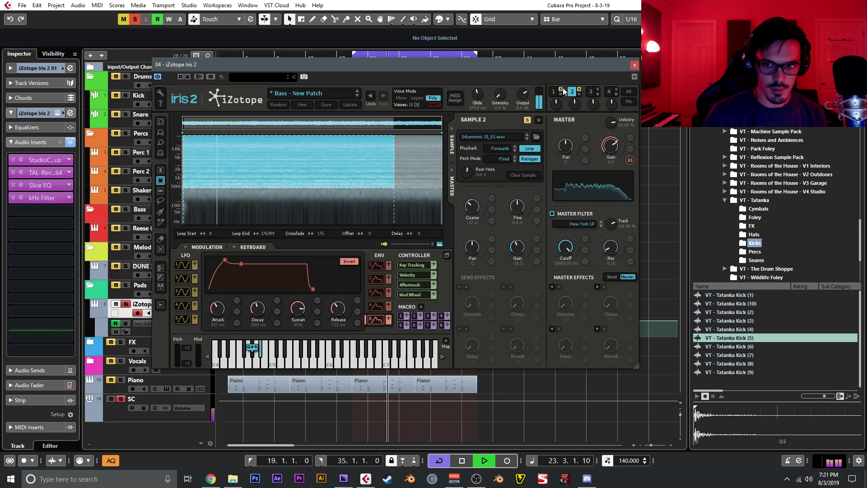
click(560, 89)
drag(188, 159, 233, 193)
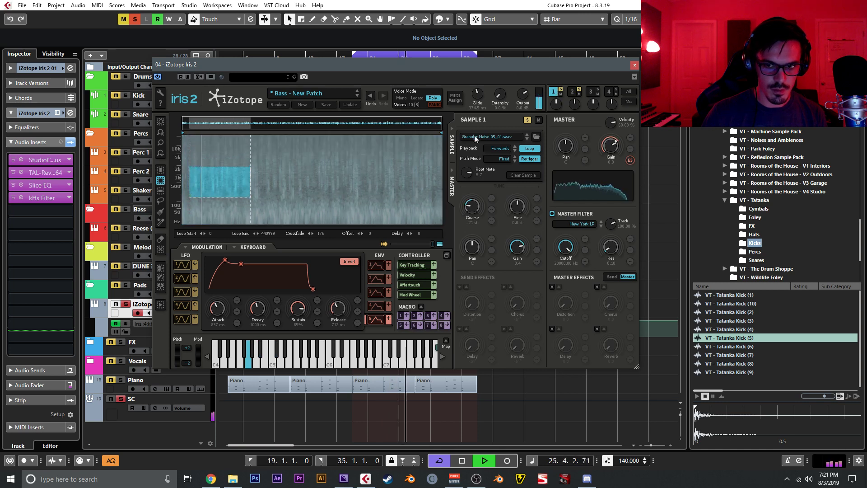
click(597, 89)
click(561, 90)
click(589, 93)
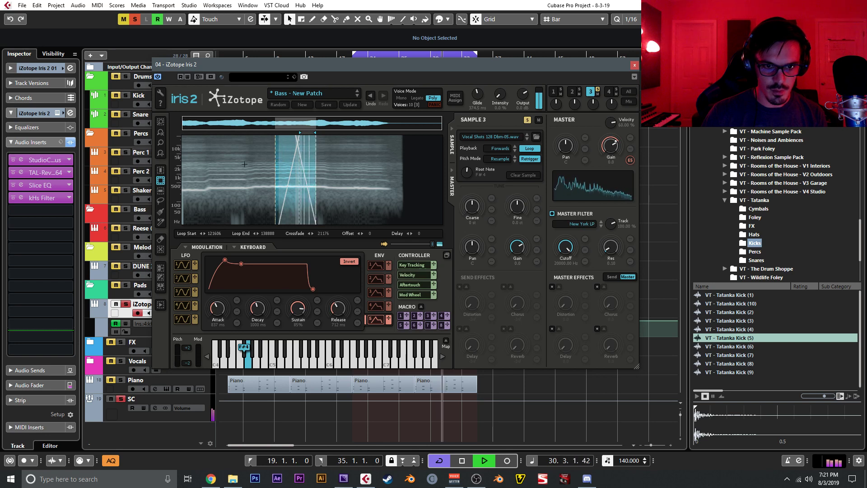
Narrow Sample 3's spectrogram selection to a mid-frequency band of about 1 to 5 kHz across the looped region
drag(275, 135, 244, 164)
drag(299, 137, 273, 161)
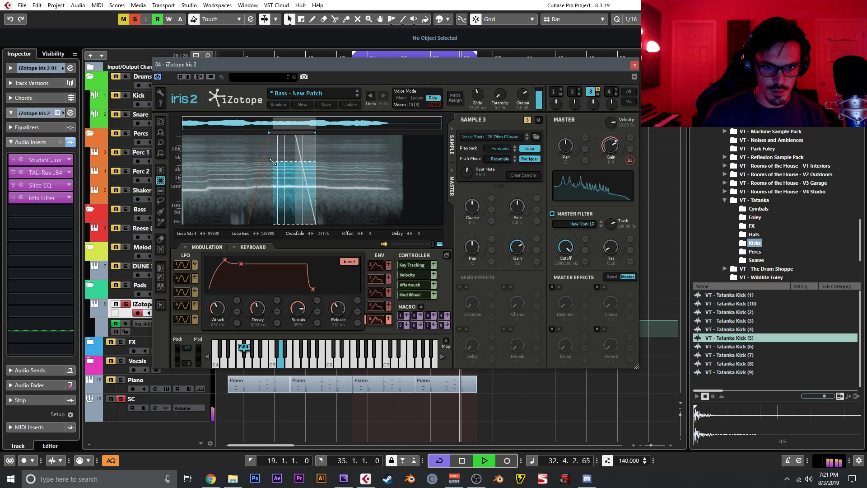
drag(286, 223, 289, 181)
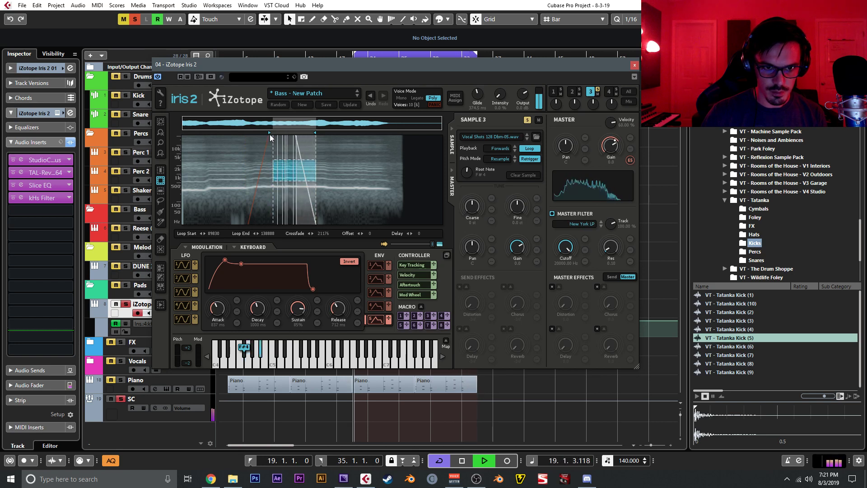
Adjust Sample 3's loop start to about 115941 and shorten its crossfade to about 13176
drag(269, 133, 301, 132)
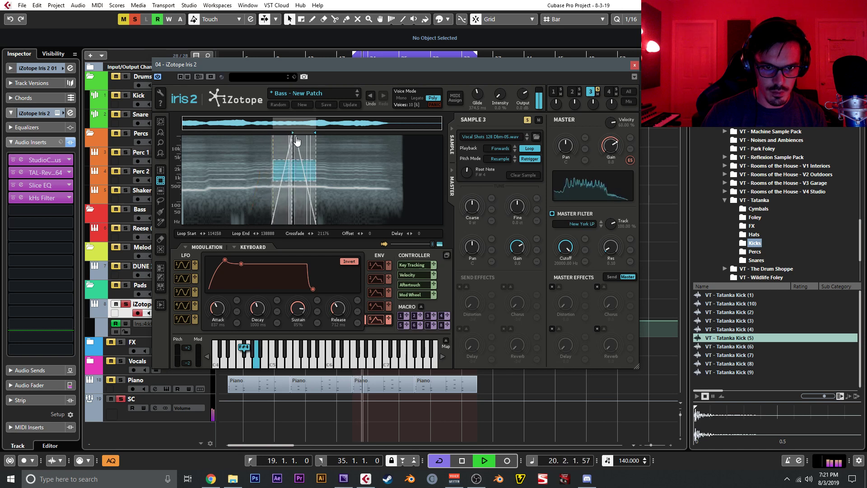
drag(301, 132, 295, 132)
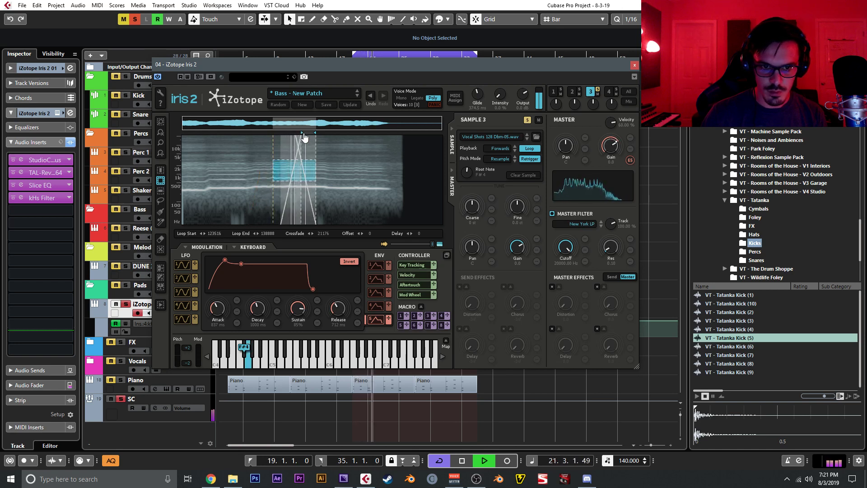
drag(329, 234, 329, 238)
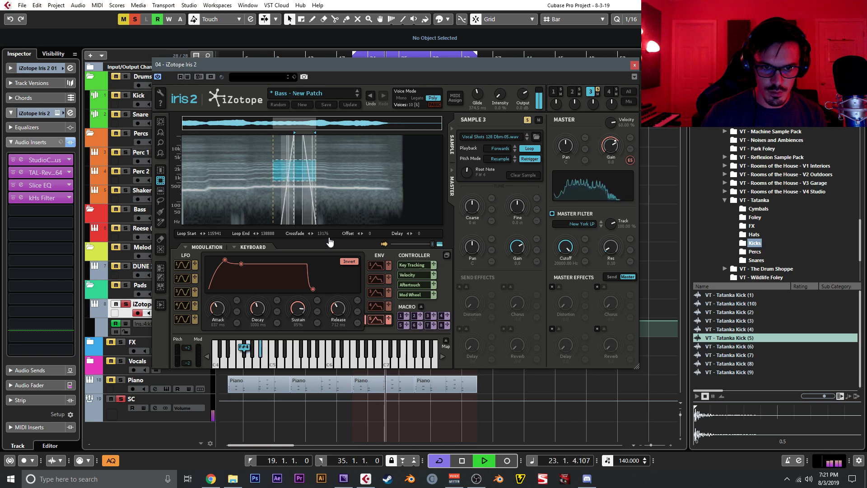
Solo Sample 4 and restrict its spectrogram selection to the frequencies above about 500 Hz
click(615, 90)
click(609, 91)
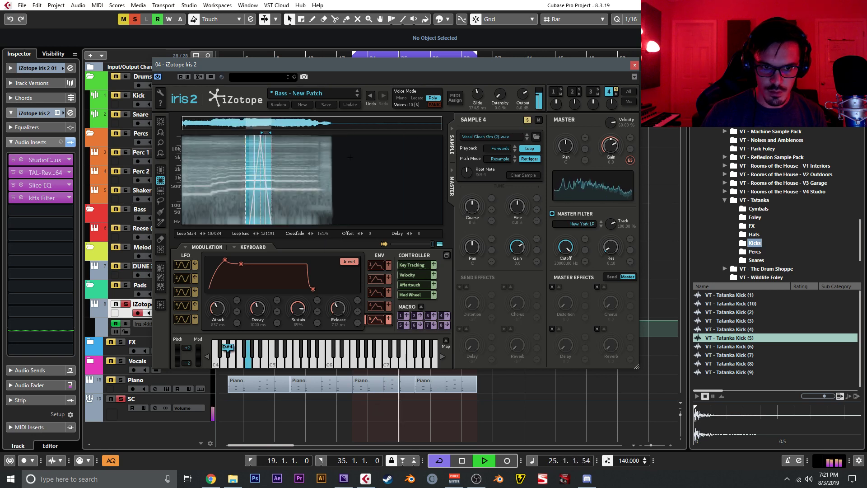
click(161, 191)
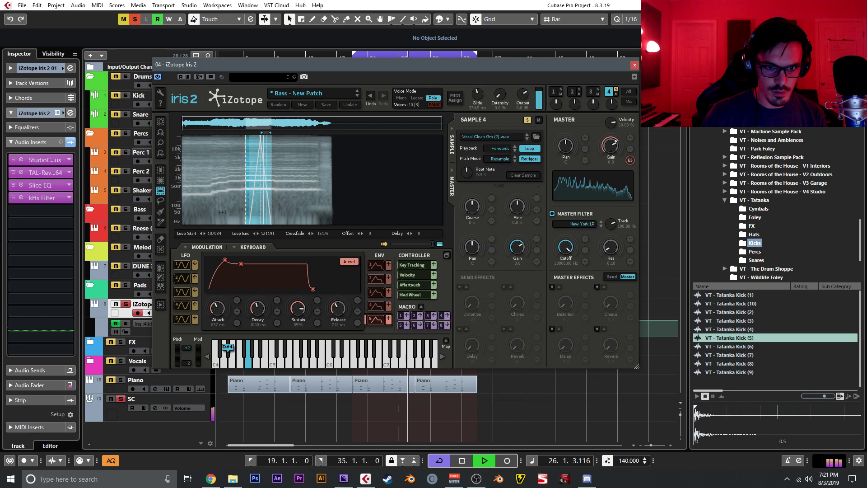
drag(255, 224, 258, 188)
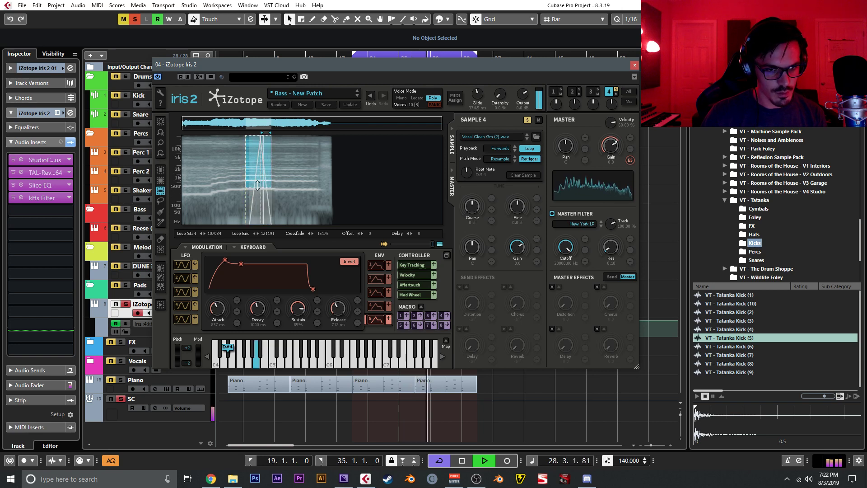
Unsolo Sample 4 and lower the patch's Glide to about 42 ms
click(616, 89)
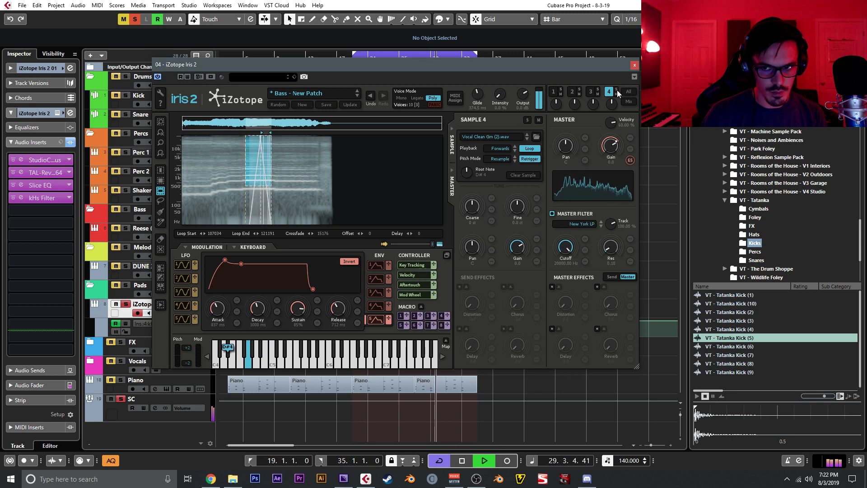
drag(478, 95, 482, 110)
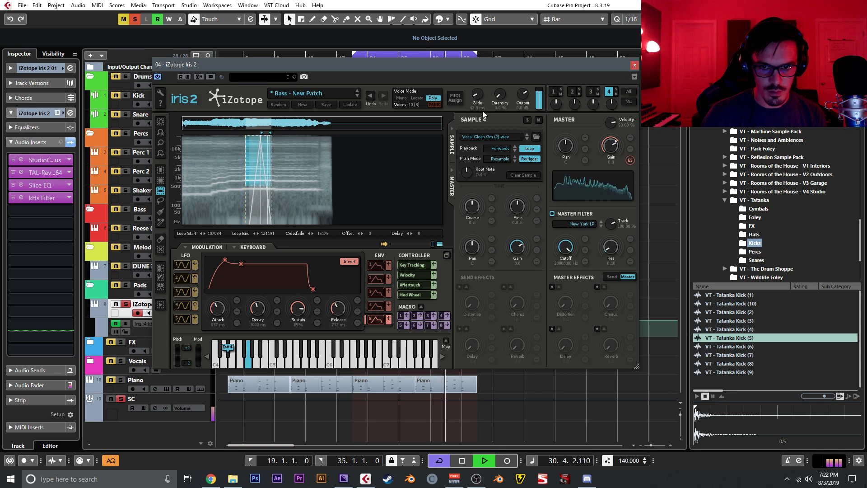
Close Iris 2, stop playback with all solos and mutes cleared, and place the project cursor at bar 17
click(634, 64)
key(space)
key(alt+s)
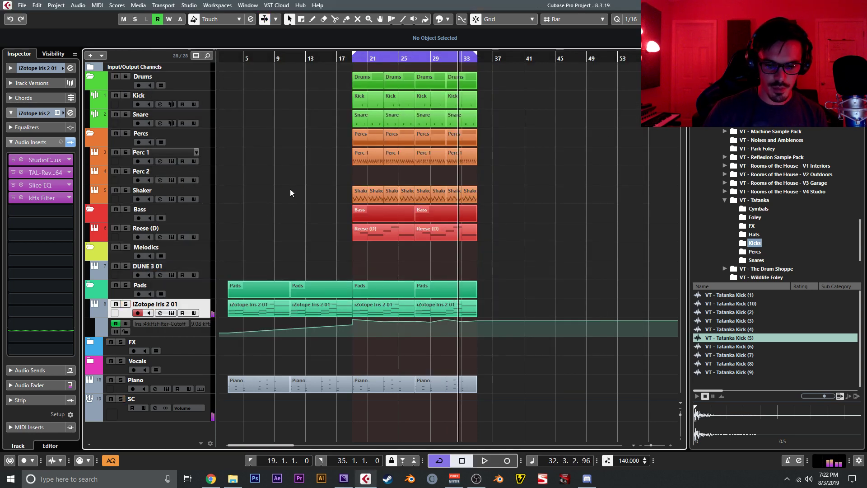
click(338, 58)
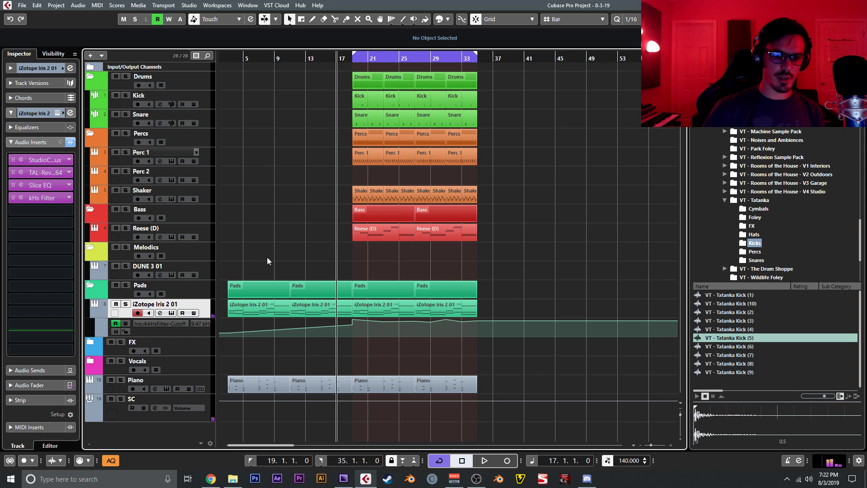
Open the Reese (D) track's DUNE 3 instrument to review its modulation matrix and LFO settings
click(210, 231)
click(172, 237)
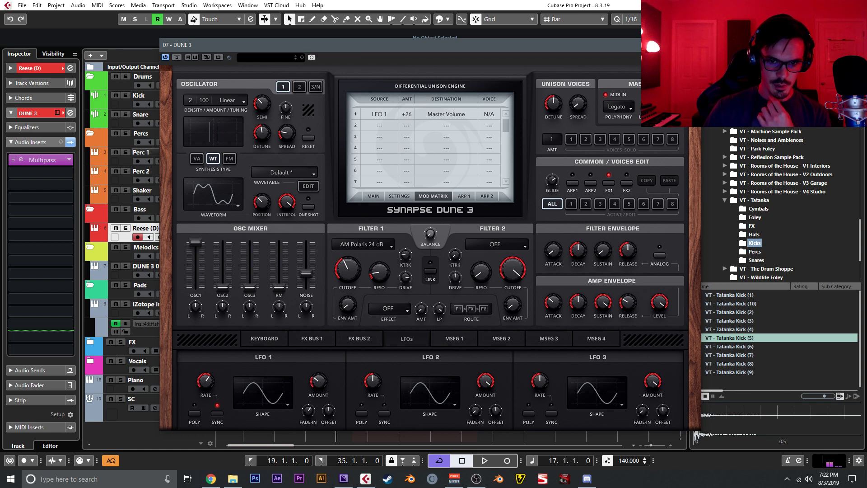
click(691, 44)
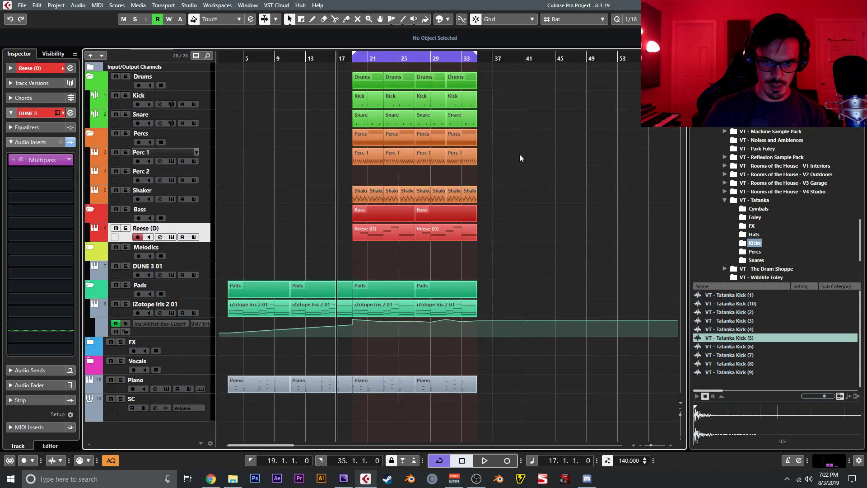
During playback, lower the Snare fader to -11.6 dB and raise Perc 1 to -15.6 dB in the mixer
key(space)
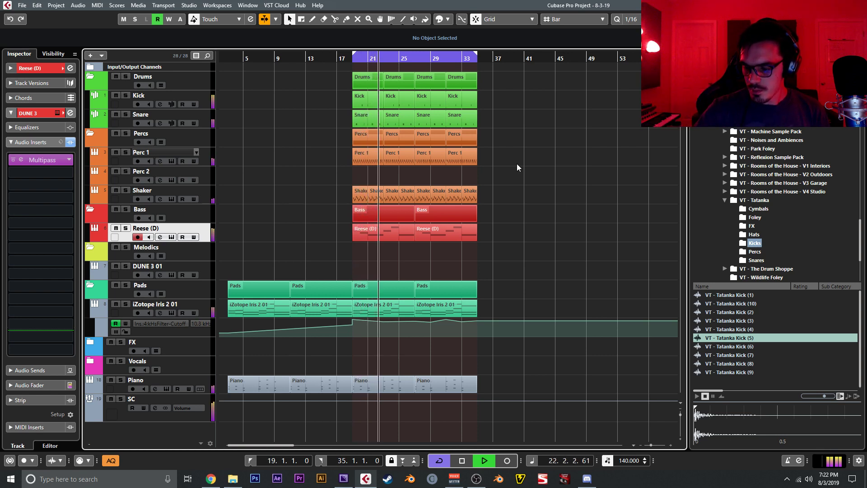
key(F3)
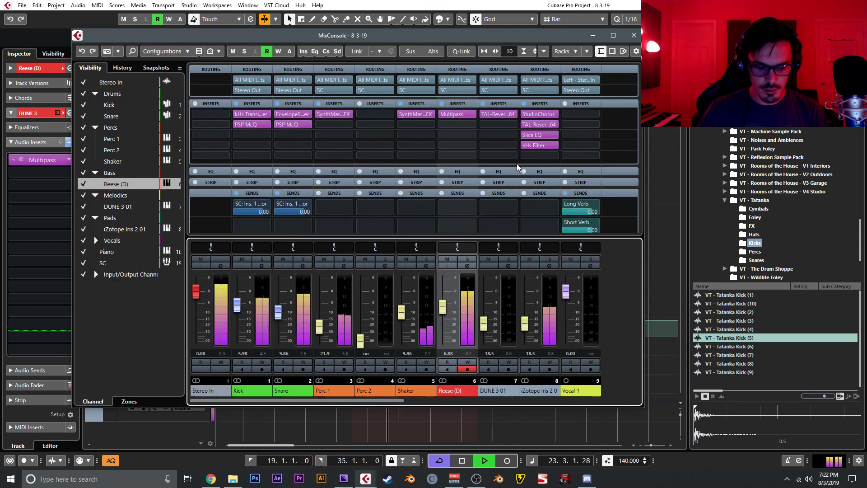
drag(281, 312, 283, 316)
drag(319, 326, 318, 322)
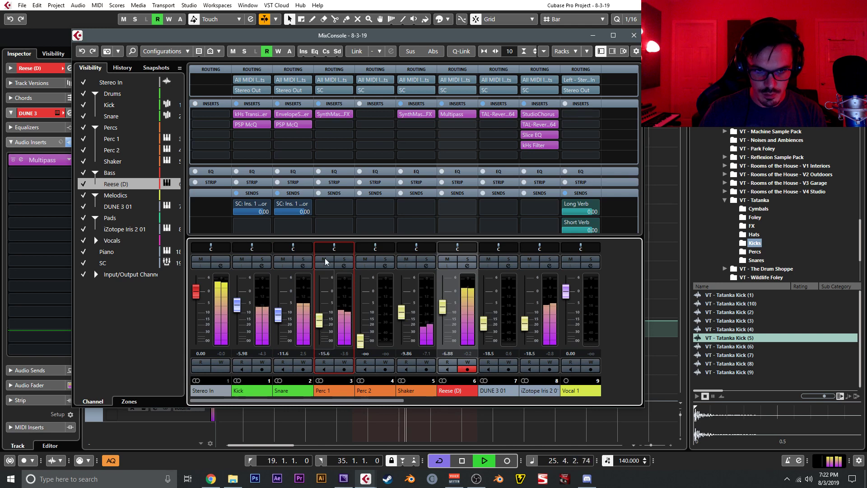
Insert MAutopan in Perc 1's second insert slot and set its Rate to 16.20 Hz
click(335, 131)
text(ato)
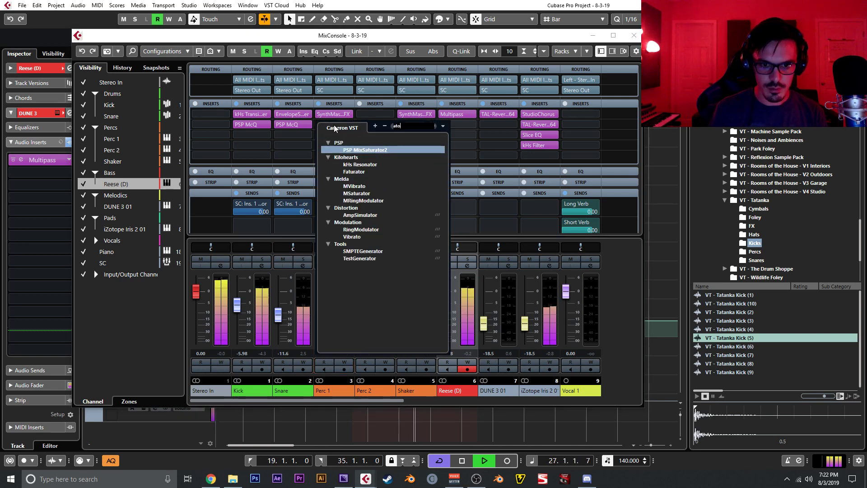
key(BackSpace)
key(BackSpace)
text(uto)
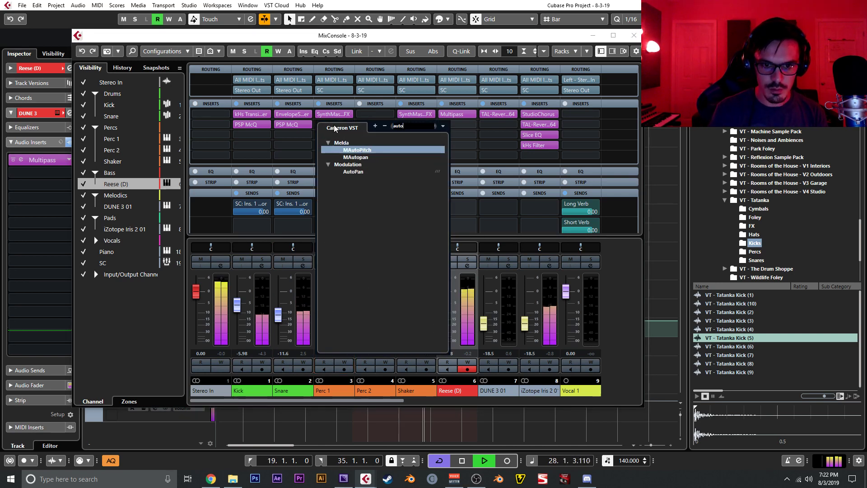
click(356, 157)
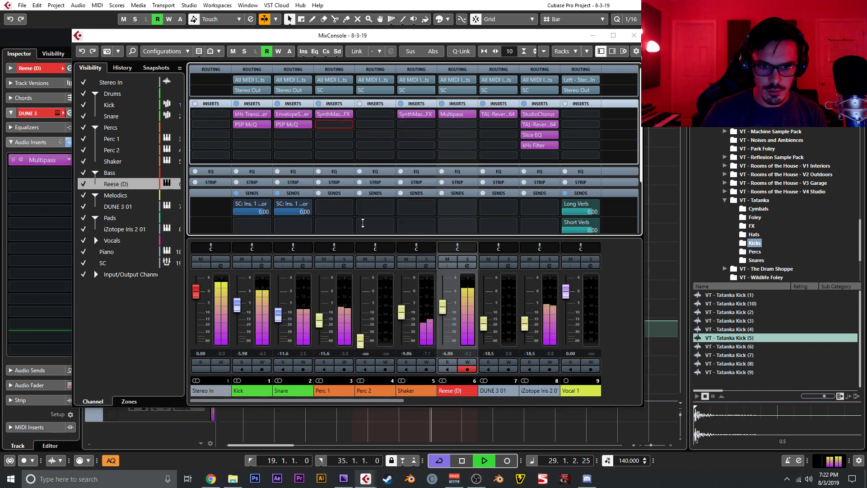
drag(325, 165, 325, 152)
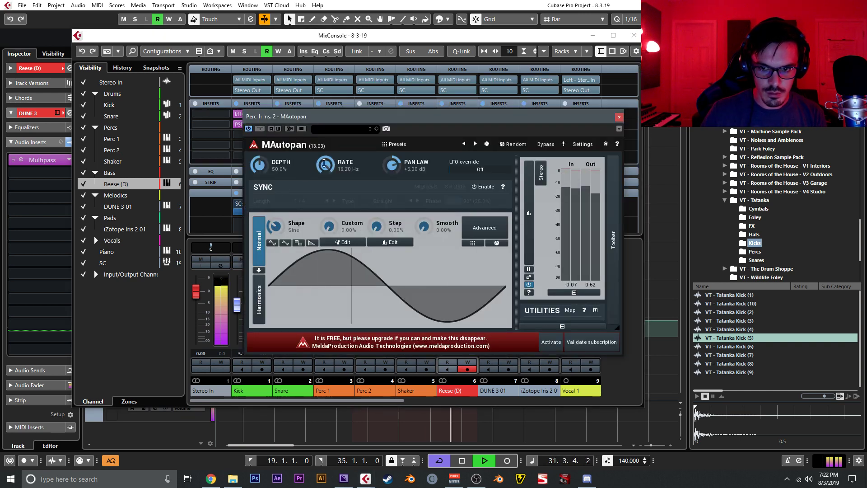
Close the MAutopan window and solo the Perc 1 channel alone, leaving Reese (D) unsoloed
click(619, 117)
key(s)
key(s)
key(s)
click(345, 260)
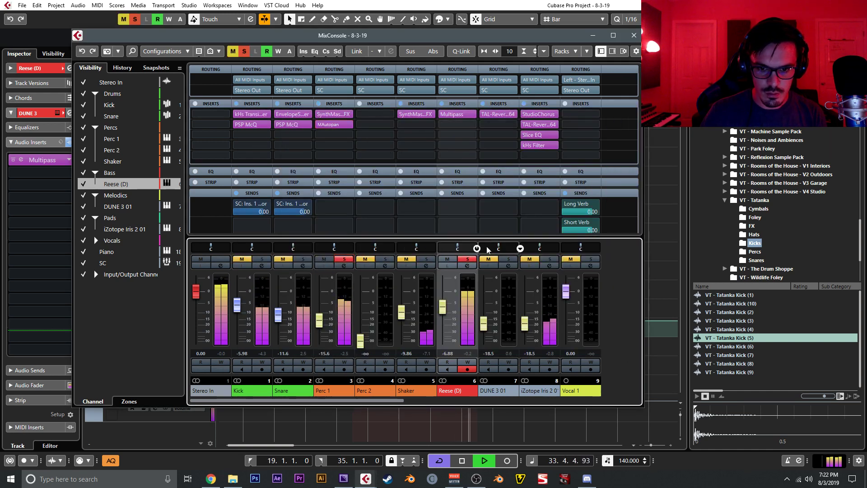
click(468, 259)
Readjust the Depth and Rate of Perc 1's MAutopan, then unsolo the channel
click(326, 124)
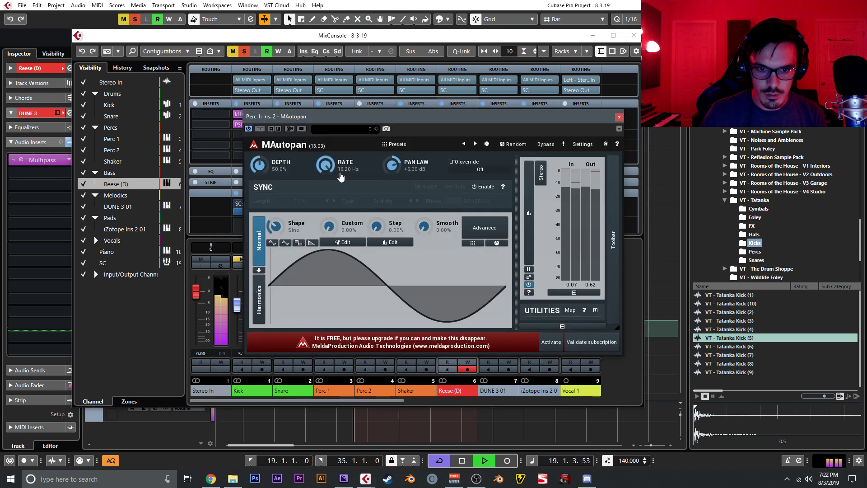
drag(272, 168, 272, 172)
mouse_move(326, 165)
mouse_down()
mouse_move(326, 186)
mouse_move(326, 176)
mouse_up()
click(619, 118)
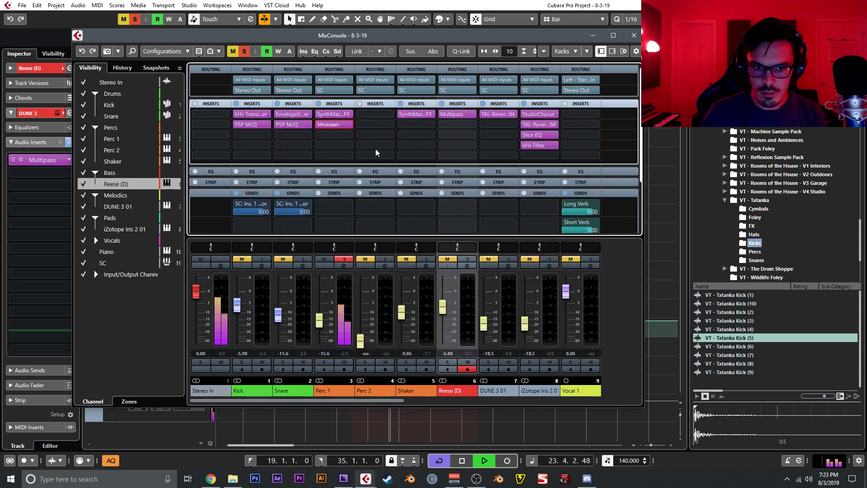
click(344, 258)
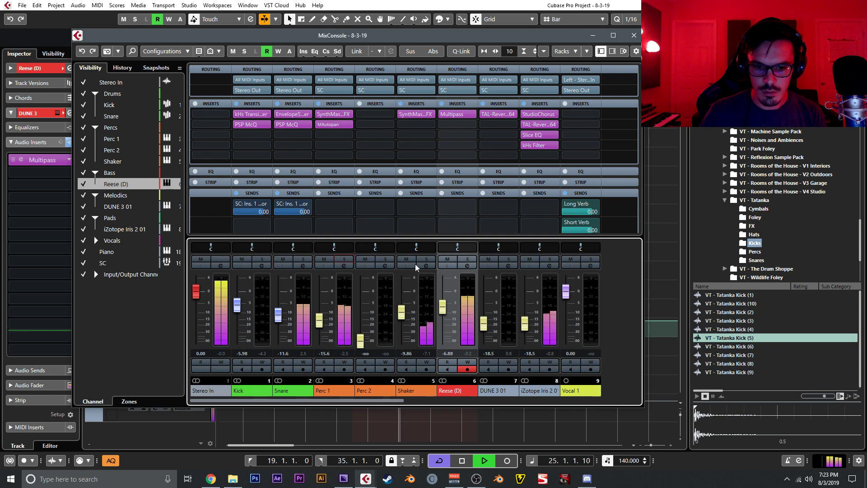
Solo the Shaker channel and insert MAutopan in its second slot with 62.4% depth and a rate of 0.1073 Hz
click(426, 260)
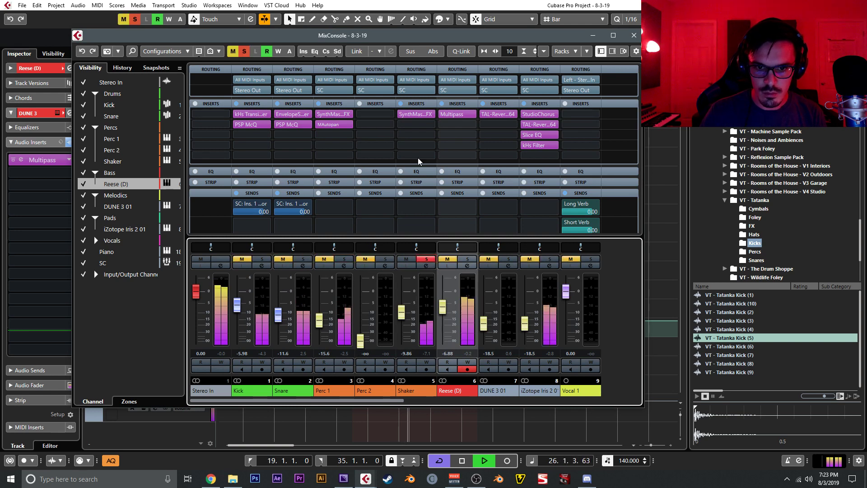
click(418, 130)
text(auto)
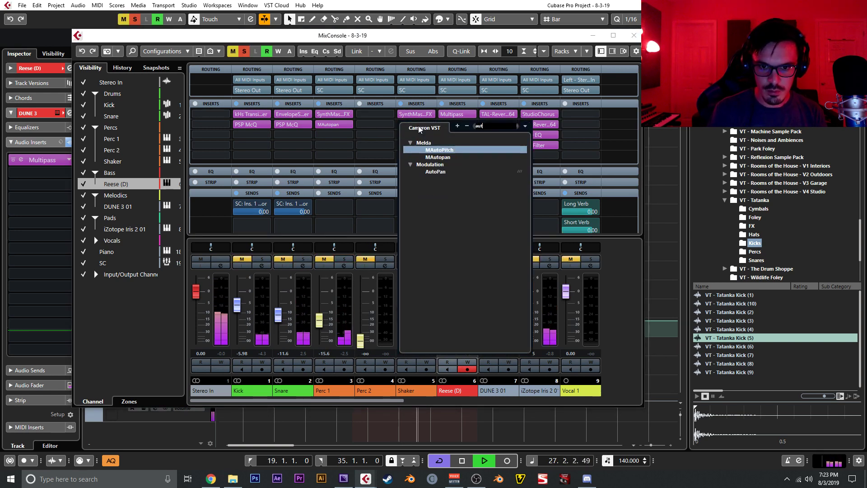
click(437, 157)
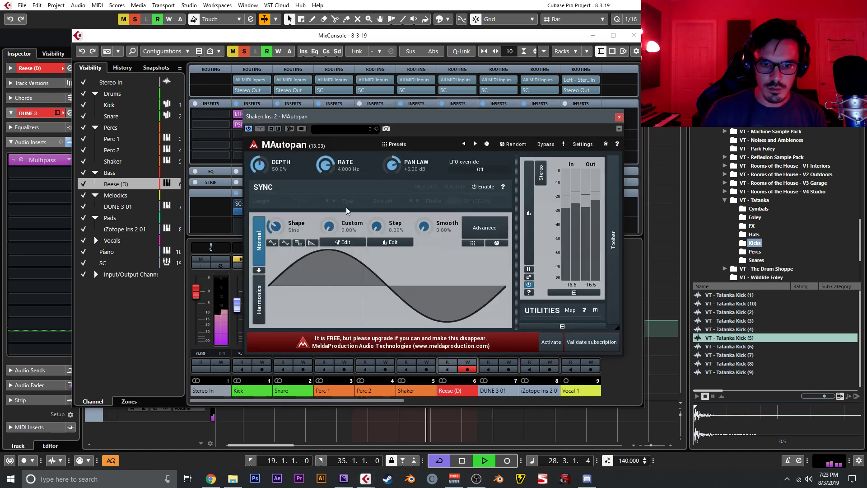
drag(326, 166, 289, 156)
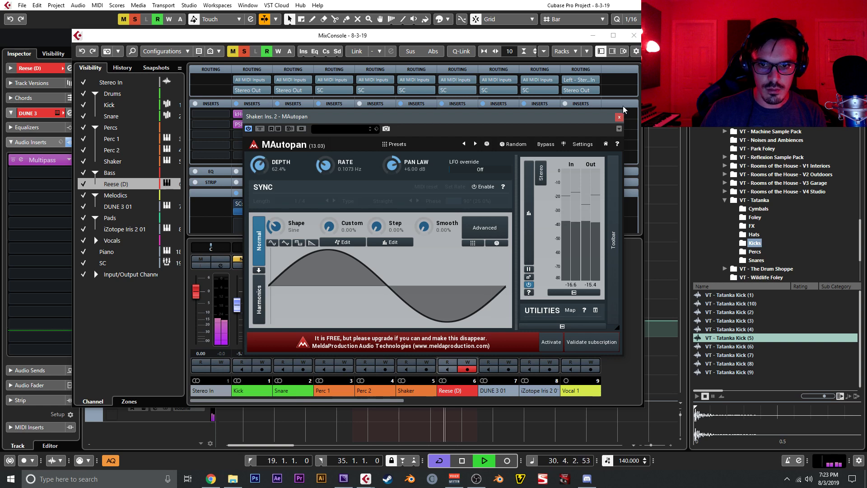
click(619, 117)
Add RoomWorks SE in the Shaker's third insert slot with 0.24 s reverb time, 5 ms pre-delay, 95% diffusion, 102% high level and 53% mix
click(399, 135)
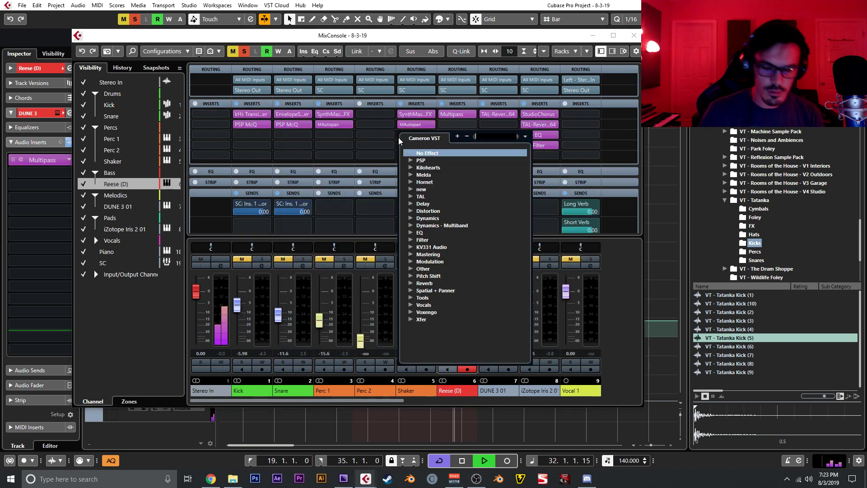
text(rever)
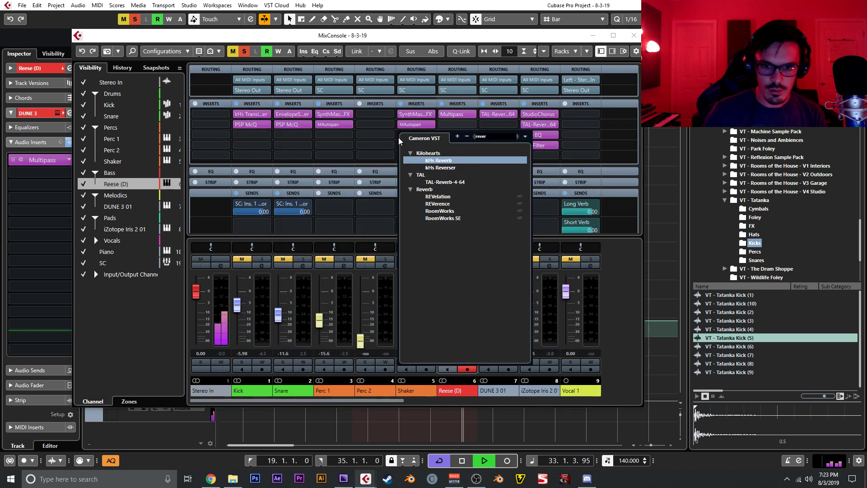
click(458, 219)
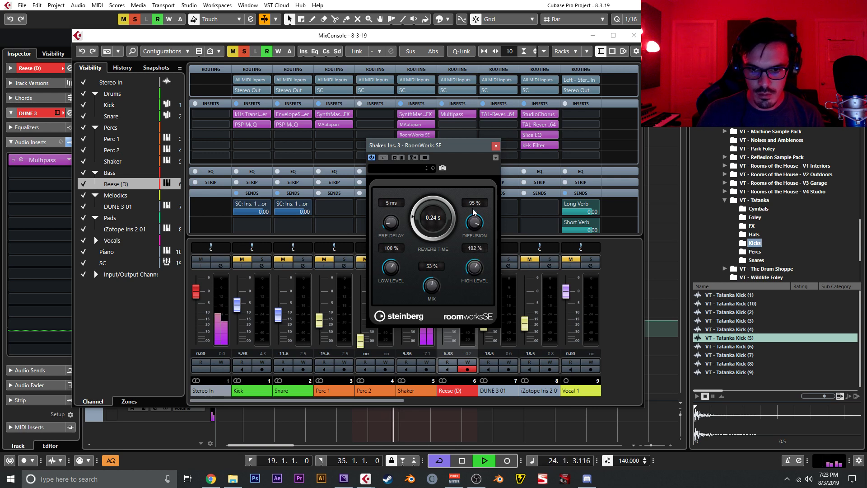
click(496, 145)
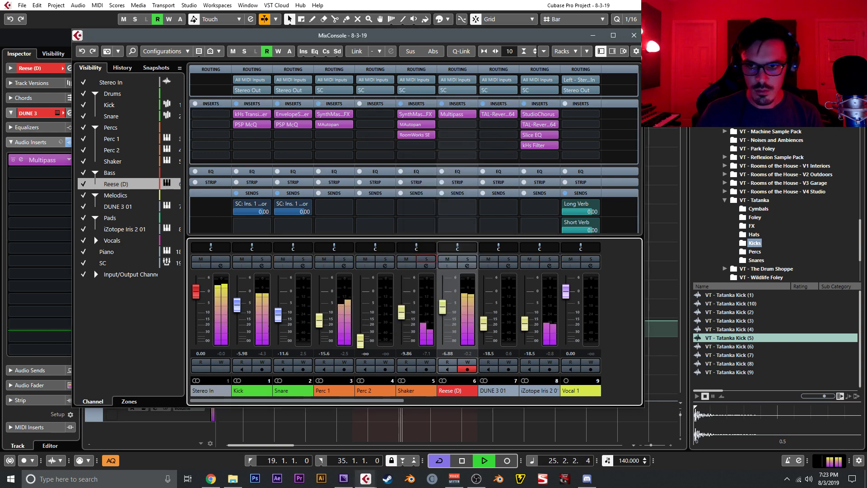
Close the MixConsole and stop playback in the project arrangement
click(633, 35)
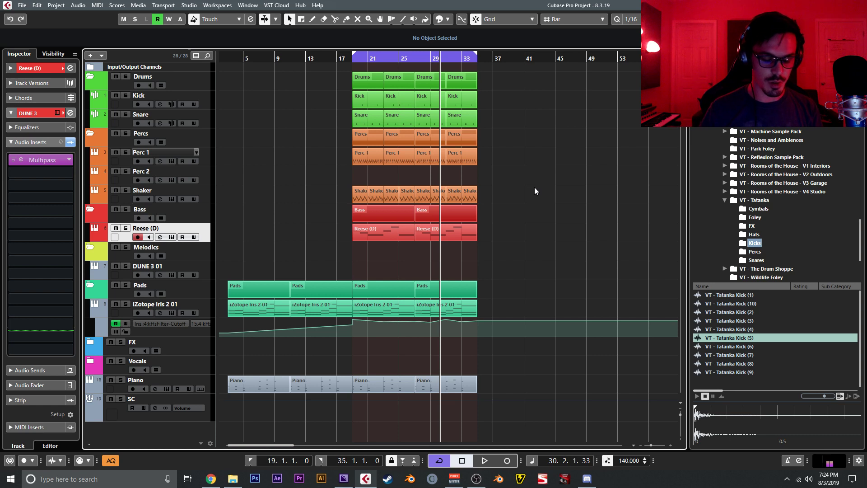
scroll(535, 187, right, 1)
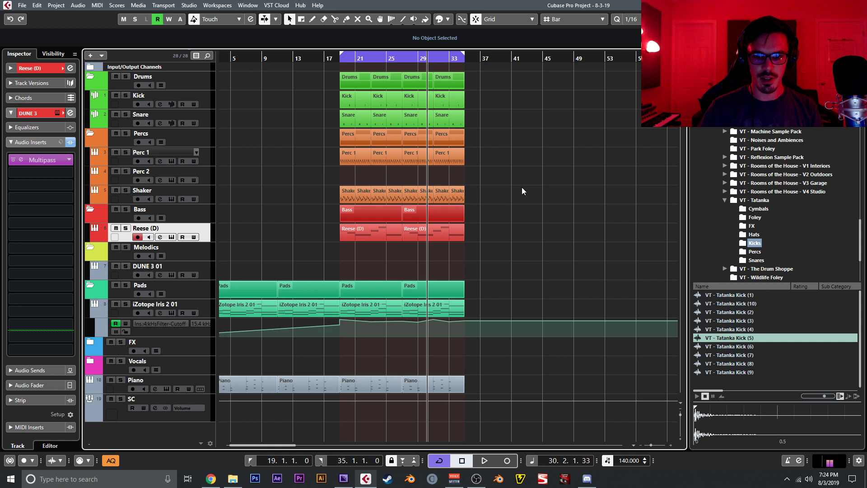
Duplicate the drum, percussion, bass and pad events of bars 19–35 directly after themselves, extending the section to bar 51
click(338, 57)
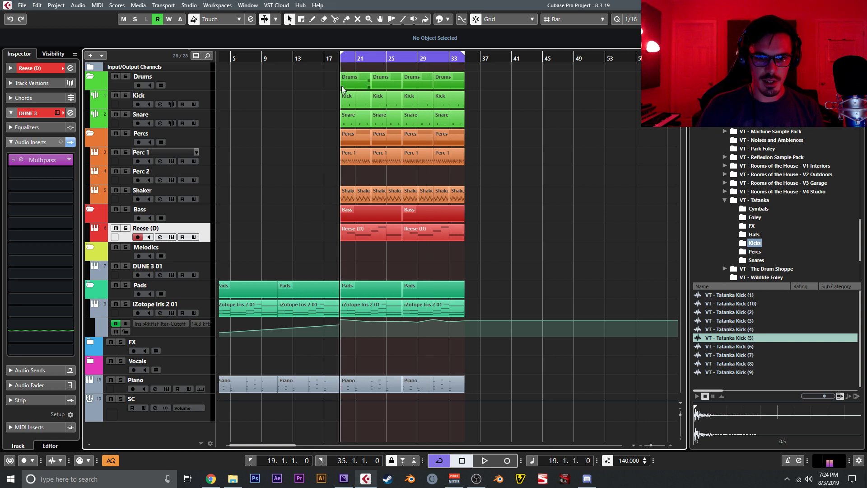
drag(449, 256, 394, 233)
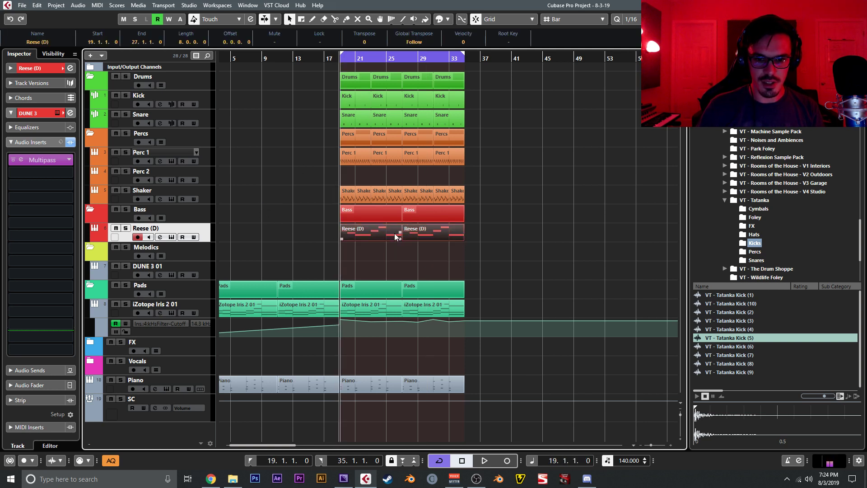
scroll(442, 248, right, 3)
click(451, 268)
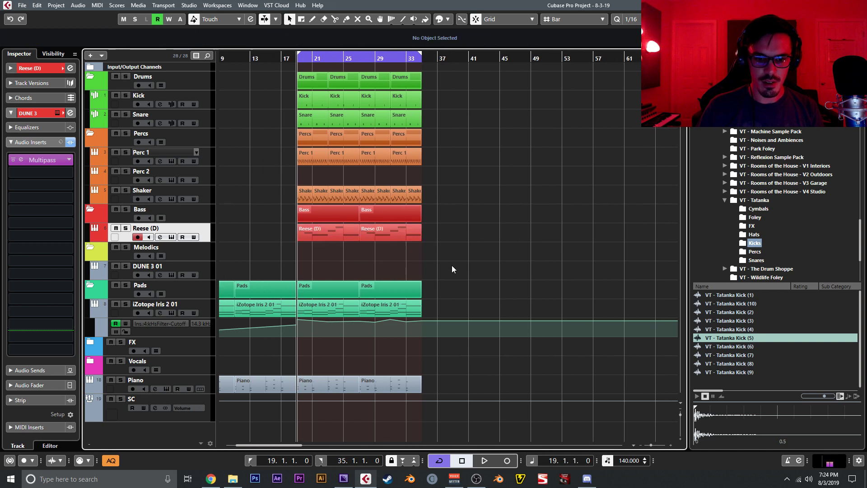
drag(444, 289, 344, 276)
drag(445, 82, 299, 287)
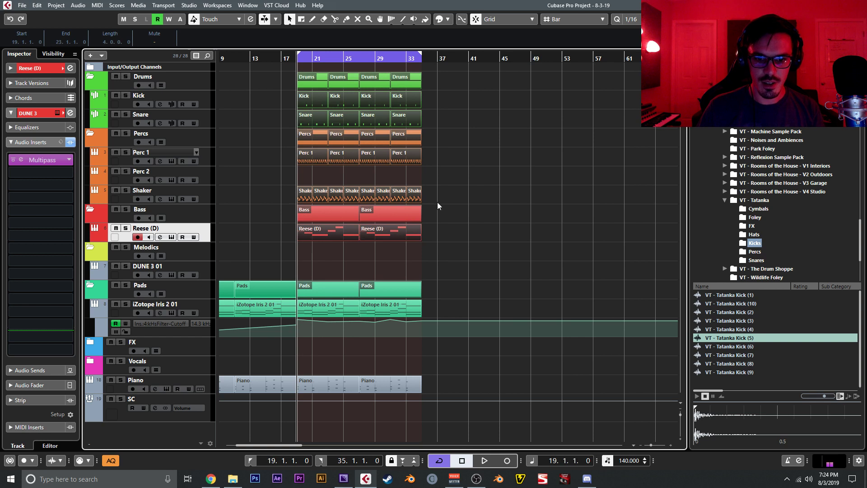
key(ctrl+d)
Adjust the Iris 2 filter cutoff automation points at bars 35 and 51, where the original and duplicated pad sections end
click(484, 254)
click(421, 322)
click(571, 291)
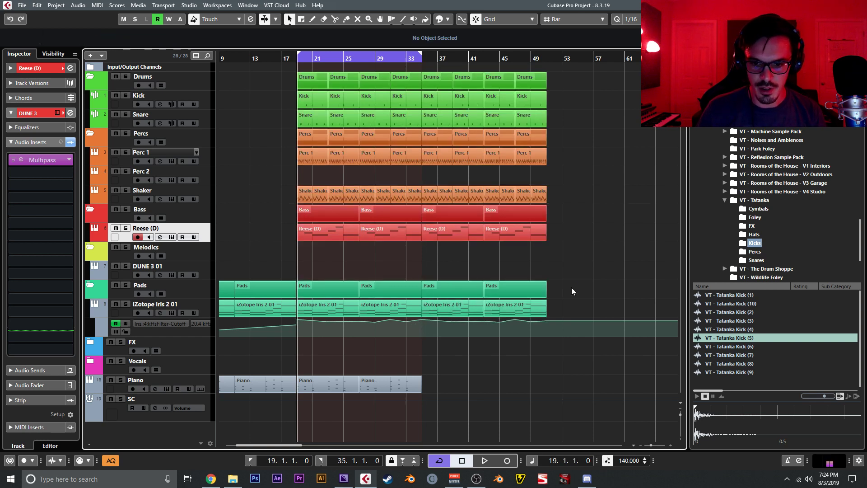
click(548, 321)
click(577, 287)
Set the cycle range to bars 19–51 and duplicate the two Piano events of bars 19–35 directly after them
click(311, 82)
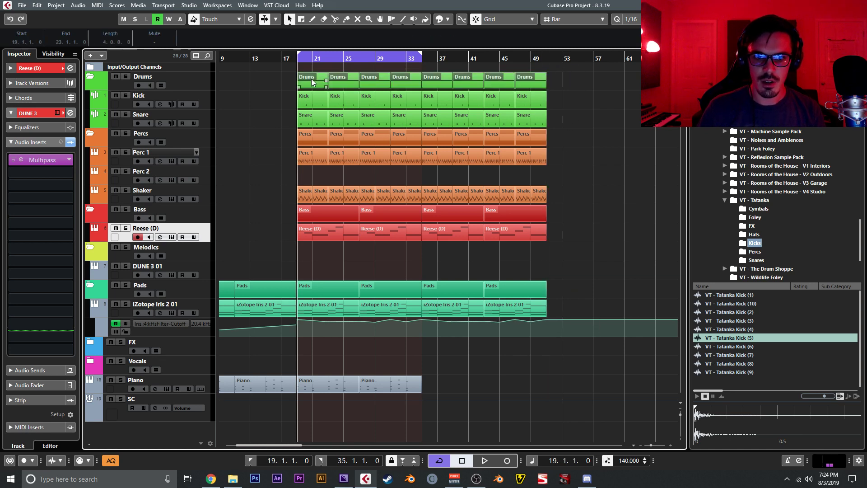
key(p)
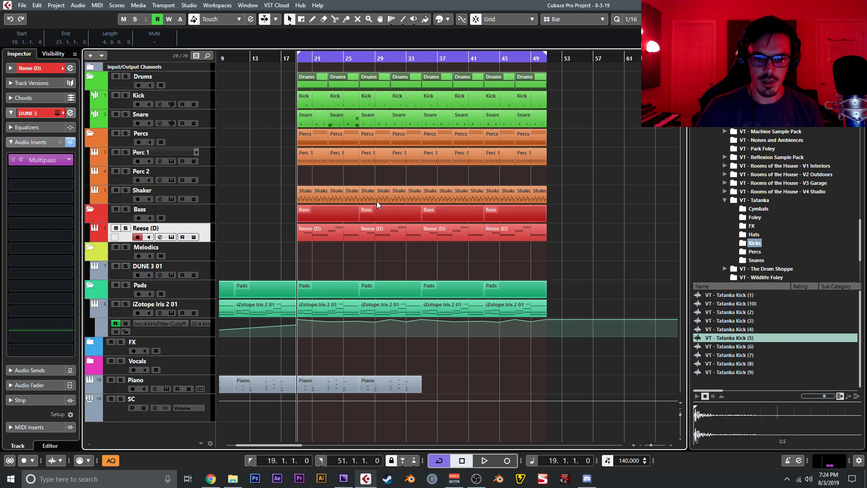
drag(436, 391, 337, 383)
key(ctrl+d)
Solo the Piano track and start playback from bar 3
scroll(351, 353, left, 3)
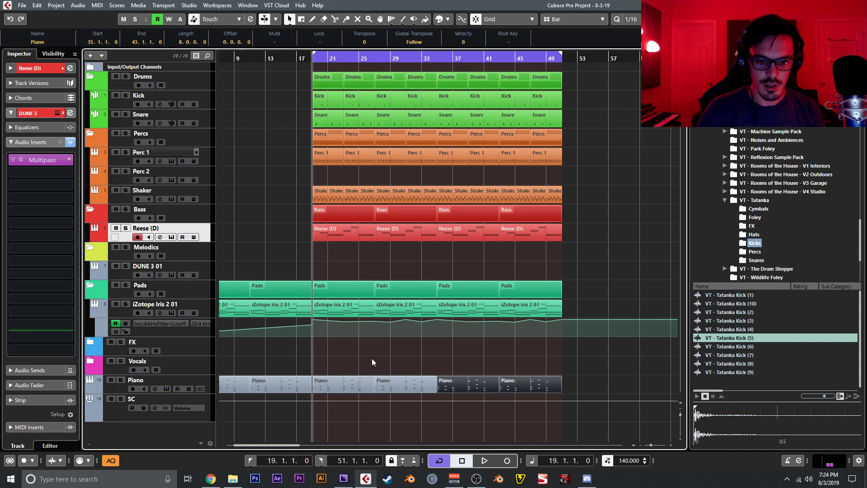
click(235, 79)
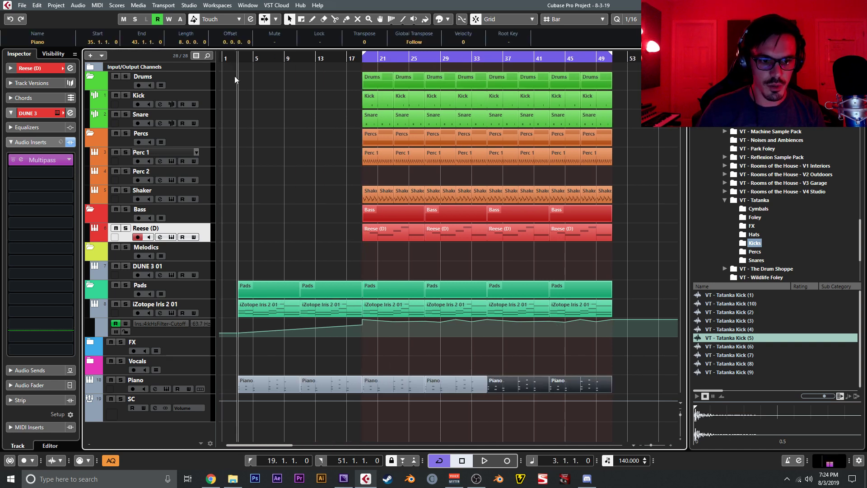
right_click(206, 385)
click(216, 351)
key(s)
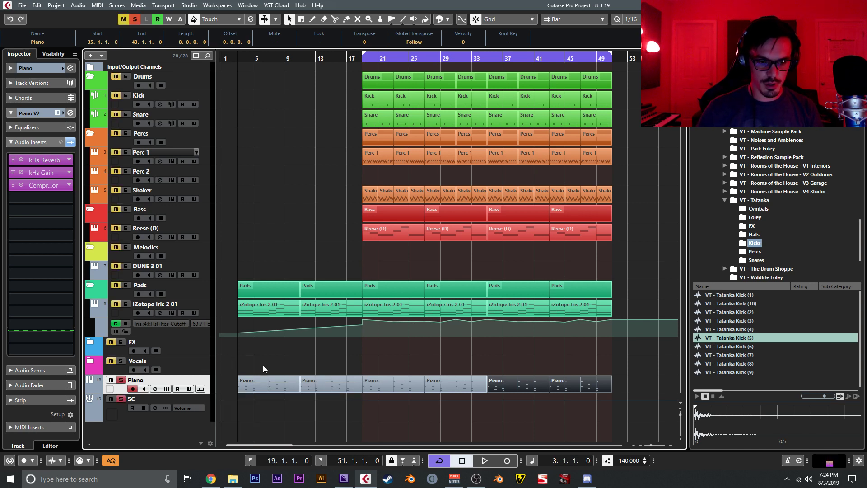
key(space)
Set the cycle range to span all Piano events, bars 3 to 51, and keep looping enabled
drag(229, 386, 576, 378)
key(p)
key(KP_Divide)
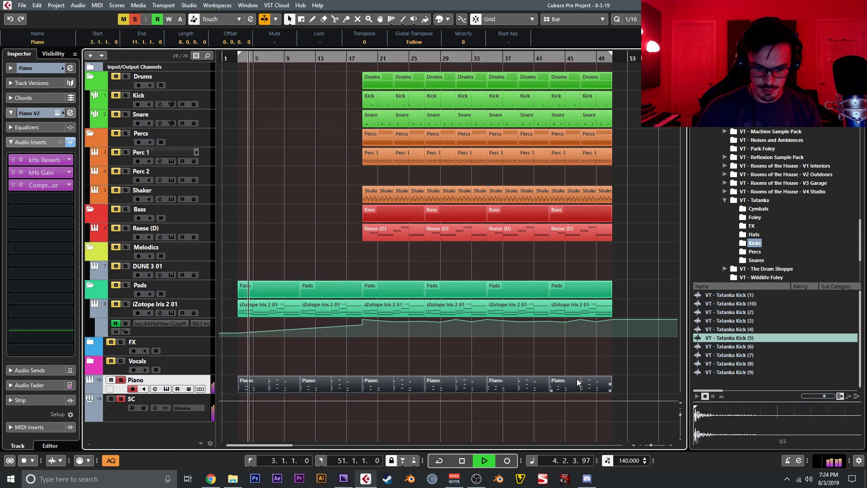
key(KP_Divide)
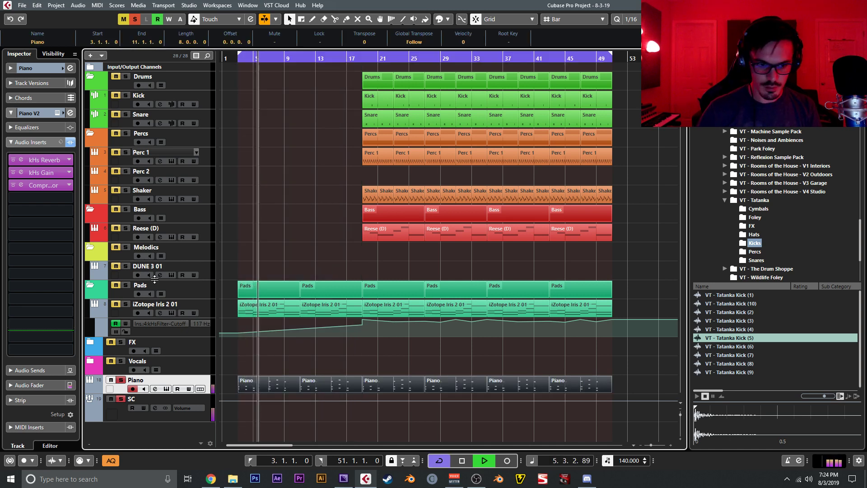
Clear the Piano's kHs Reverb and old compressor, keeping kHs Gain first, and insert kHs Compressor in the second slot
drag(38, 194, 41, 172)
click(41, 176)
text(compres)
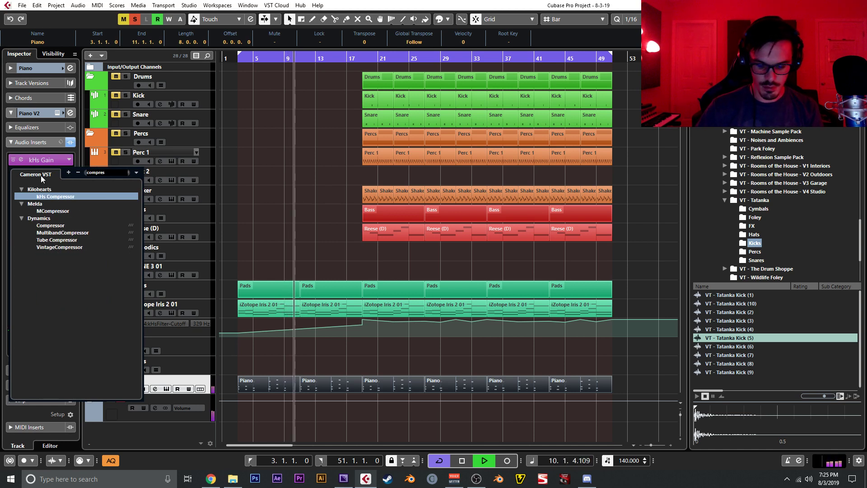
key(Return)
Set the Piano's kHs Compressor to RMS with a threshold of about -30.46 dB, a shorter attack and a longer release
drag(399, 202, 399, 239)
drag(432, 205, 431, 190)
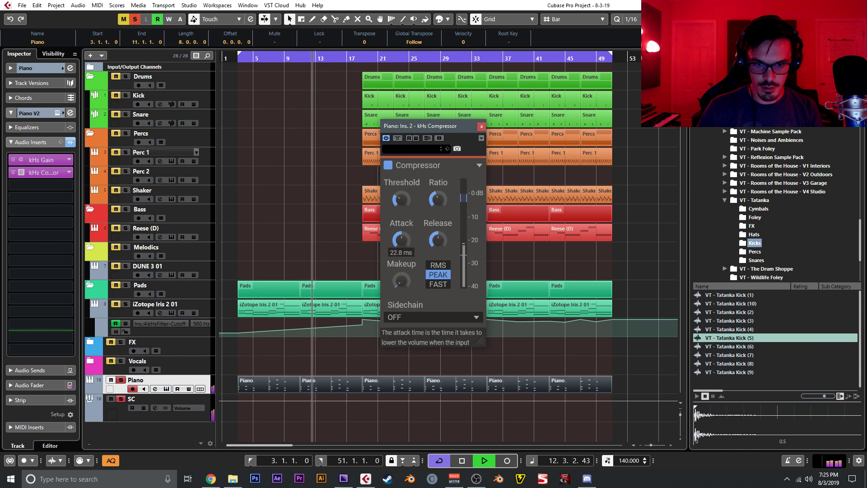
click(438, 265)
drag(401, 240, 401, 271)
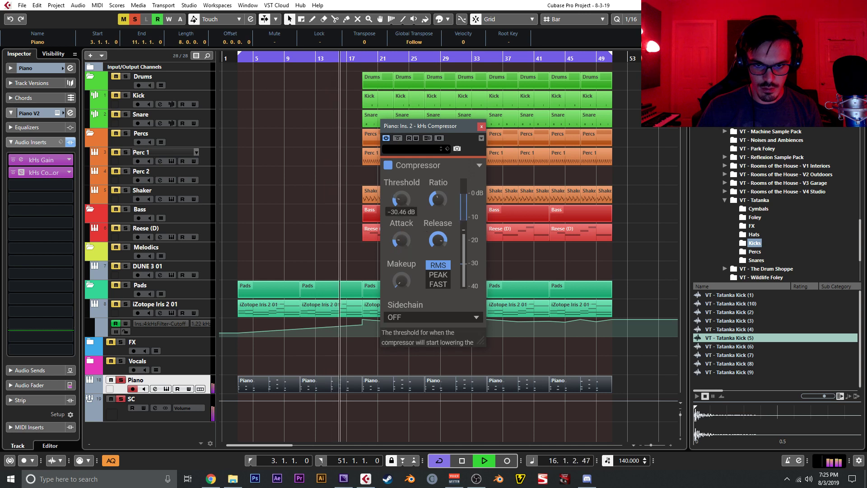
click(481, 126)
Insert MVibrato in the Piano's third slot with 16.8% depth and a rate of 0.0444 Hz
click(30, 185)
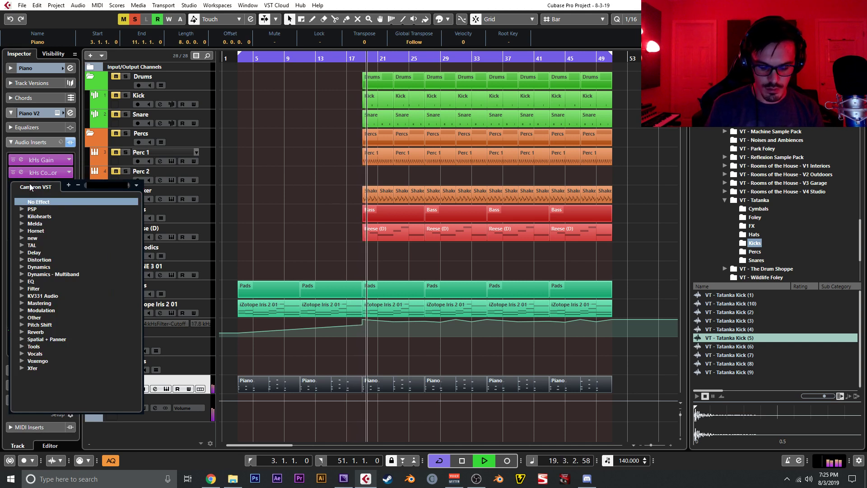
text(vibrat)
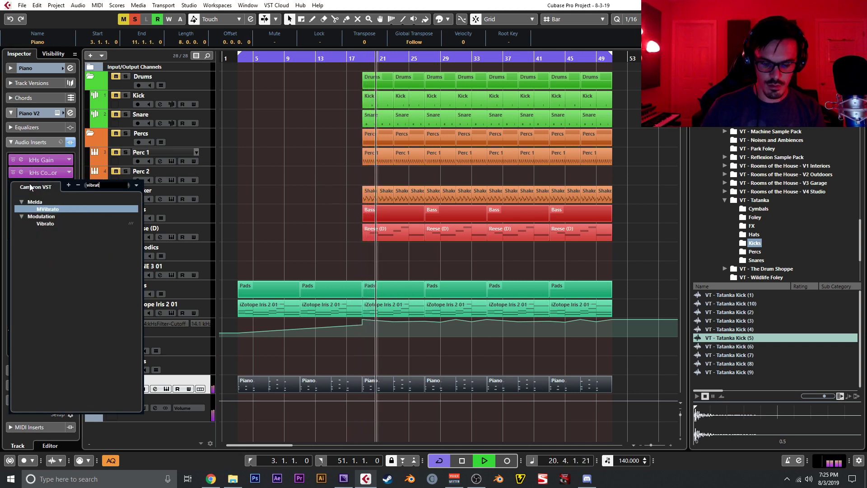
key(Return)
drag(258, 181, 258, 196)
drag(259, 151, 259, 147)
drag(347, 151, 347, 192)
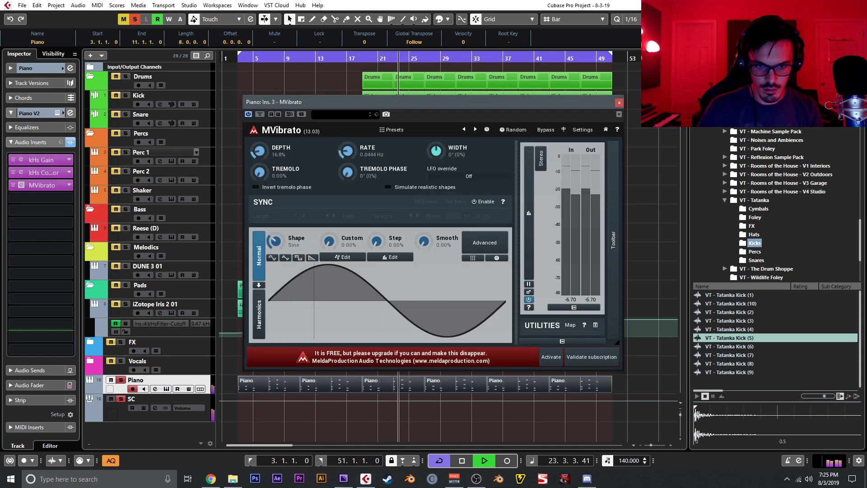
click(618, 103)
Search the effects for a lofi or bitcrushing plug-in and insert Bitcrusher in the Piano's fourth slot
click(62, 198)
text(lofi)
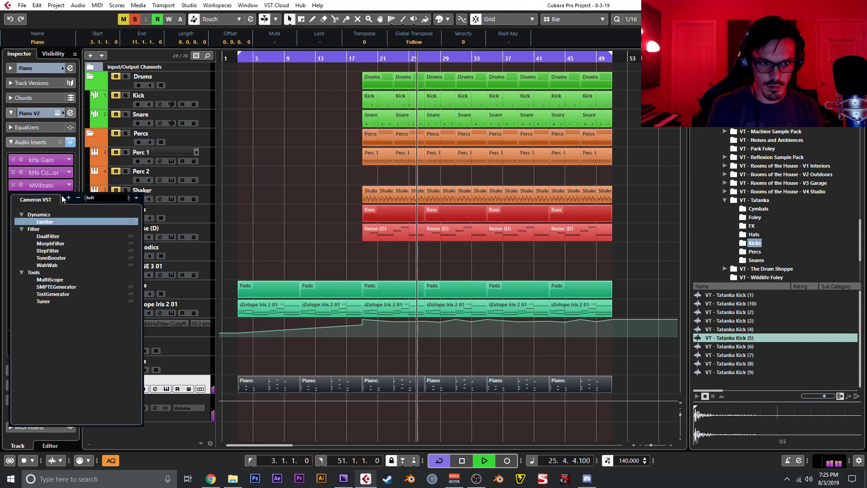
key(ctrl+a)
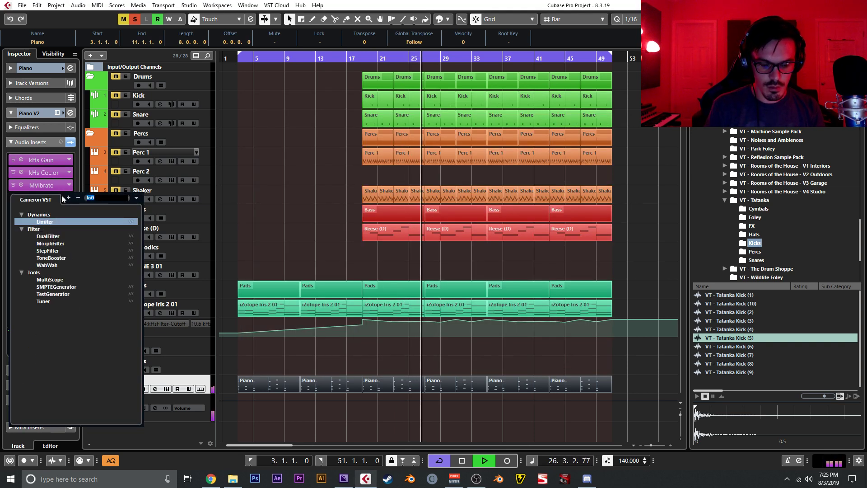
text(bitc)
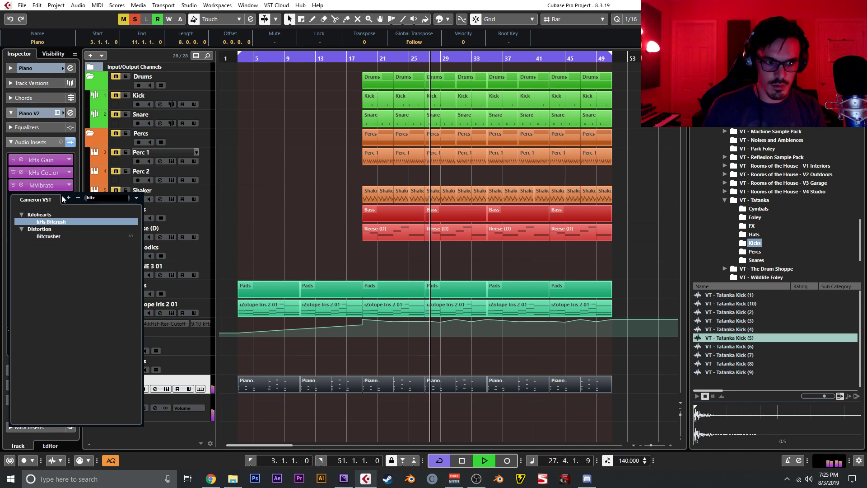
click(39, 238)
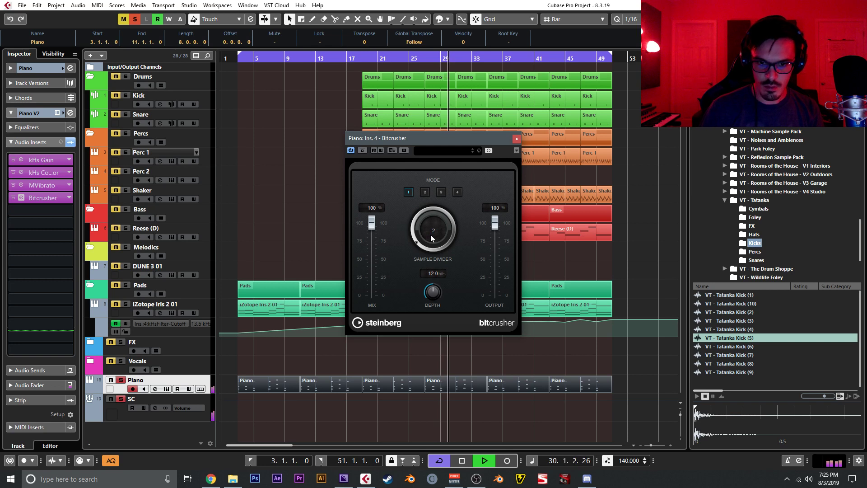
Set the Piano's Bitcrusher to a sample divider of 4 and mode 4, and close its window
click(425, 192)
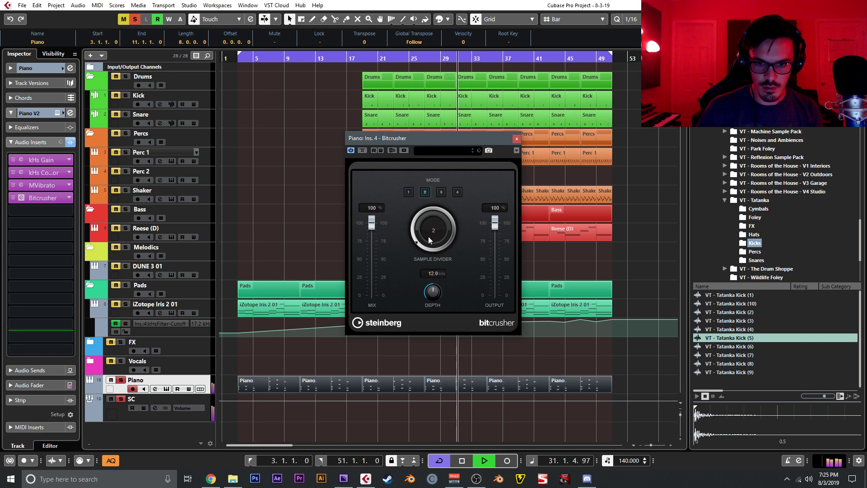
scroll(434, 230, up, 1)
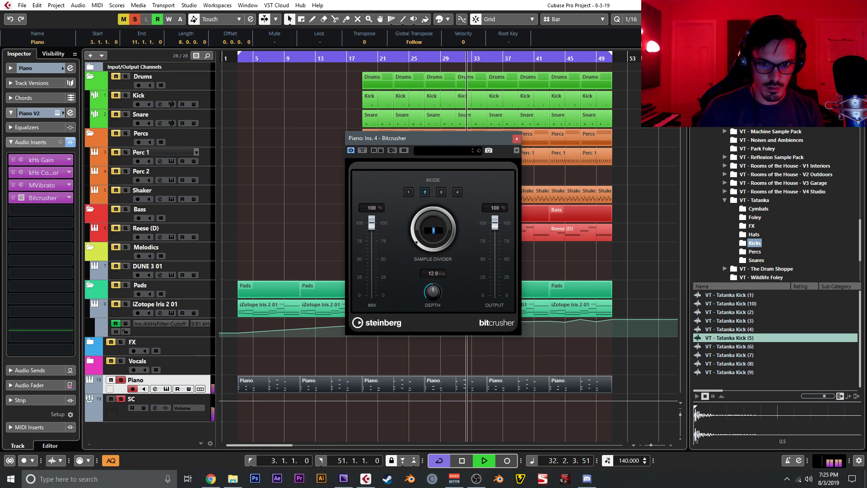
scroll(434, 229, up, 2)
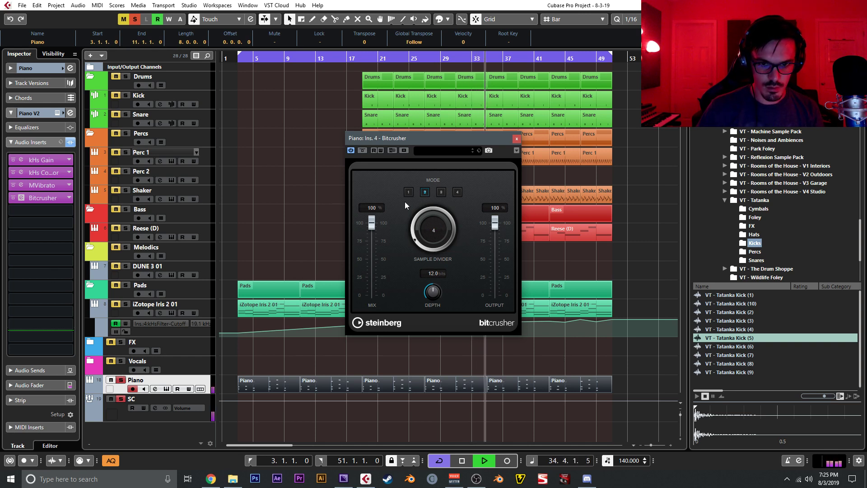
click(456, 191)
click(516, 140)
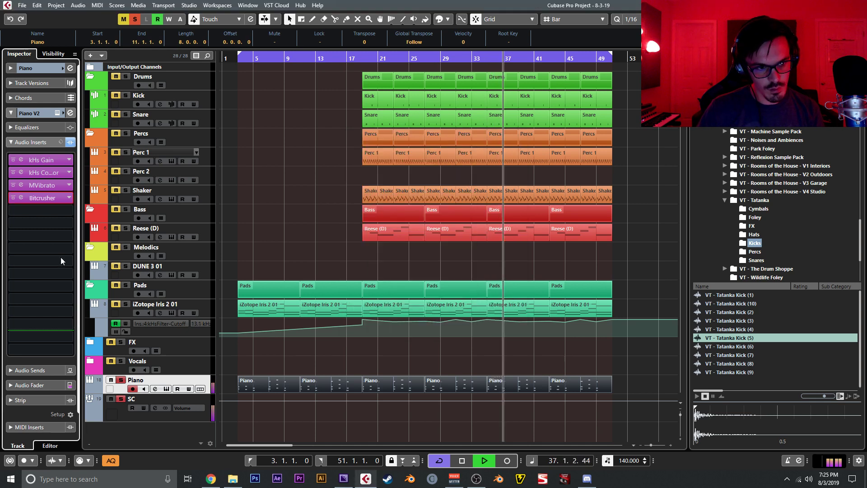
Insert RoomWorks in the Piano's fifth slot with a reverb time of 8.55 s and a pre-delay of 26 ms
click(47, 210)
text(room)
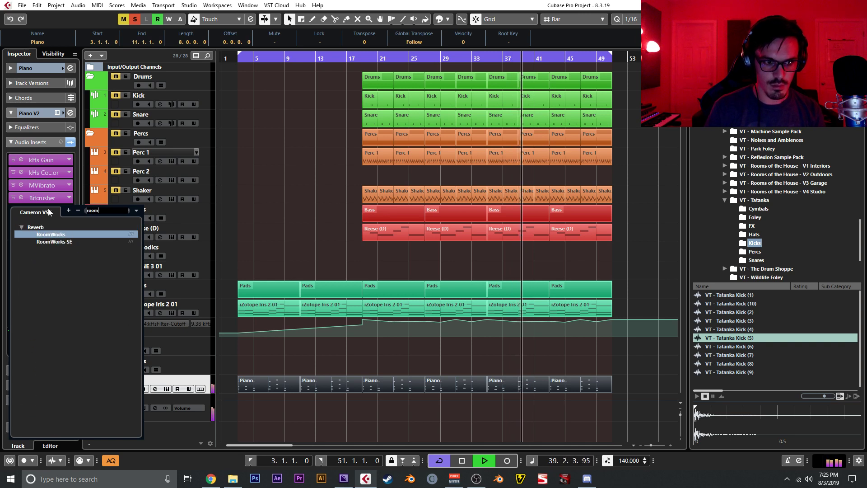
key(Return)
mouse_move(347, 267)
mouse_down()
mouse_move(344, 243)
mouse_move(346, 252)
mouse_up()
drag(277, 292, 278, 299)
drag(335, 277, 337, 271)
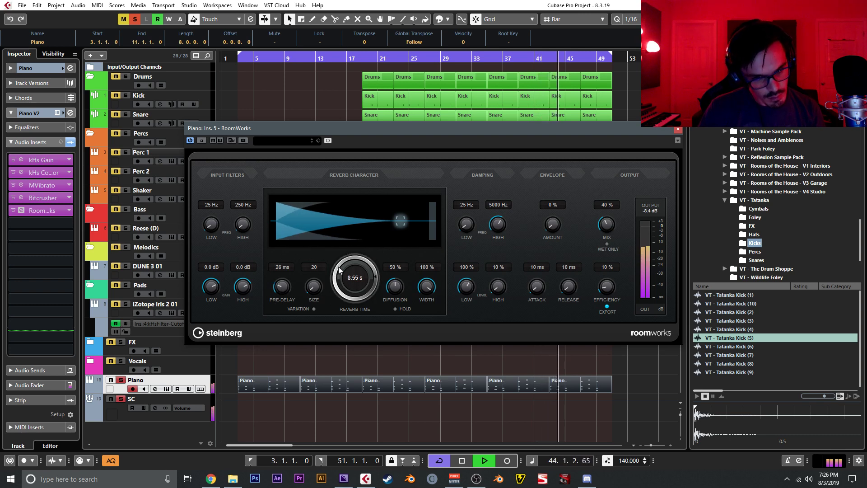
click(678, 130)
Insert Snap Heap in the Piano's sixth slot
click(53, 218)
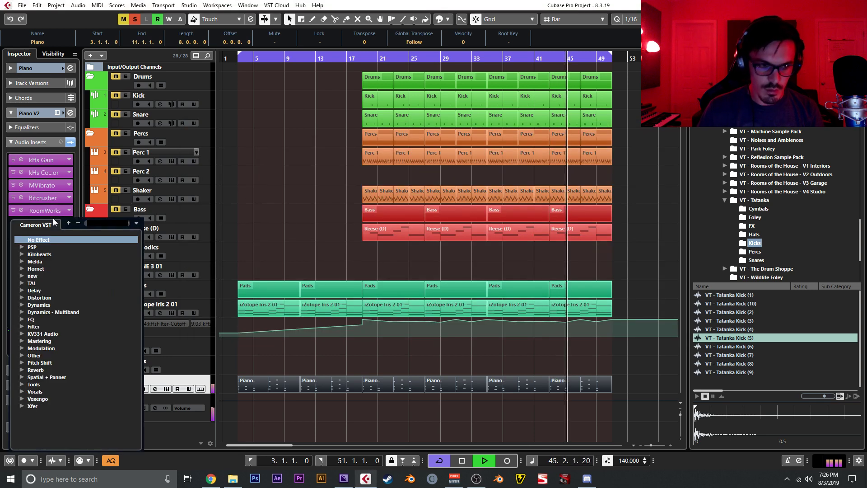
text(snap)
key(Return)
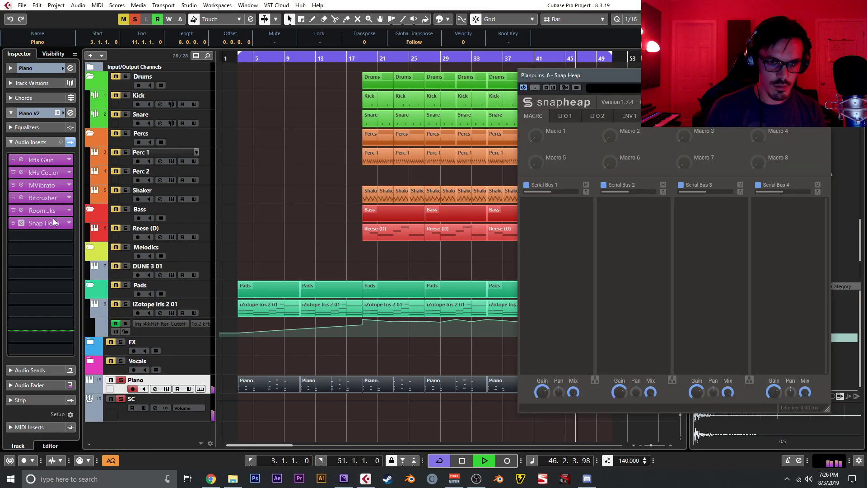
Replace Snap Heap in the Piano's sixth slot with Multipass
click(56, 223)
text(multio)
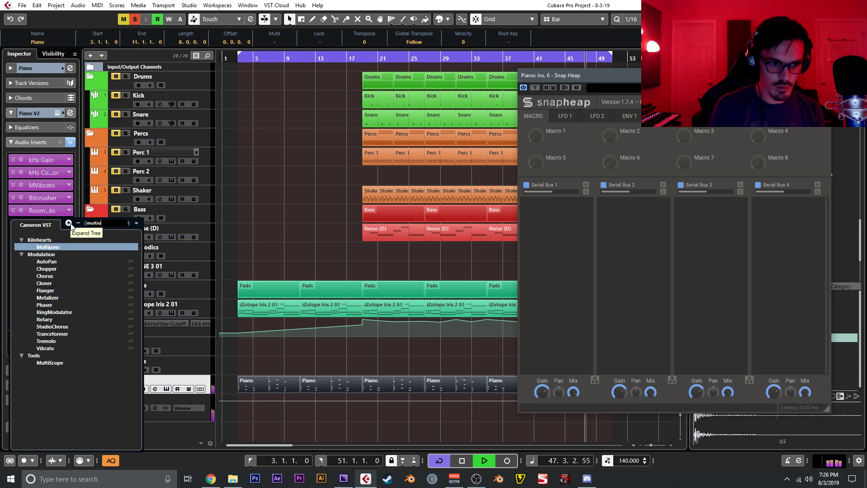
double_click(61, 245)
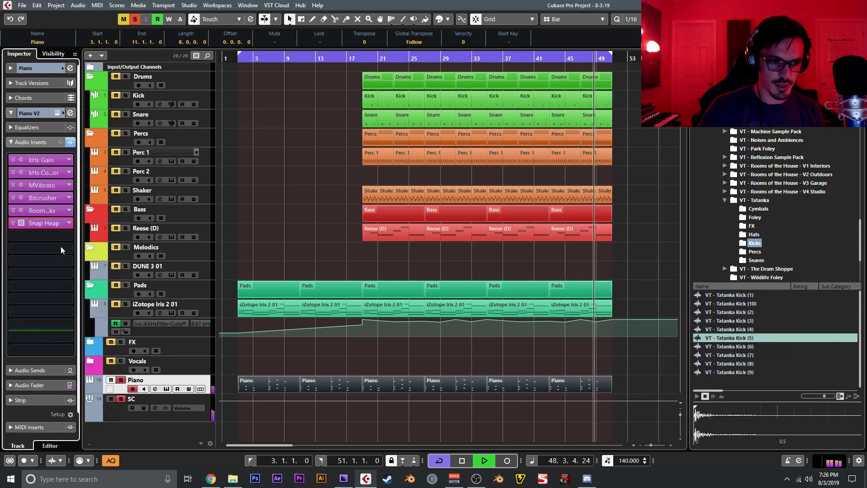
Move the Multipass crossover down to 1.12 kHz and solo the 1.12–4.04 kHz band
mouse_move(443, 206)
click(550, 183)
drag(522, 161, 452, 164)
click(535, 189)
Add a Delay to the 1.12–4.04 kHz band and sync it to 7/16
click(512, 210)
text(del)
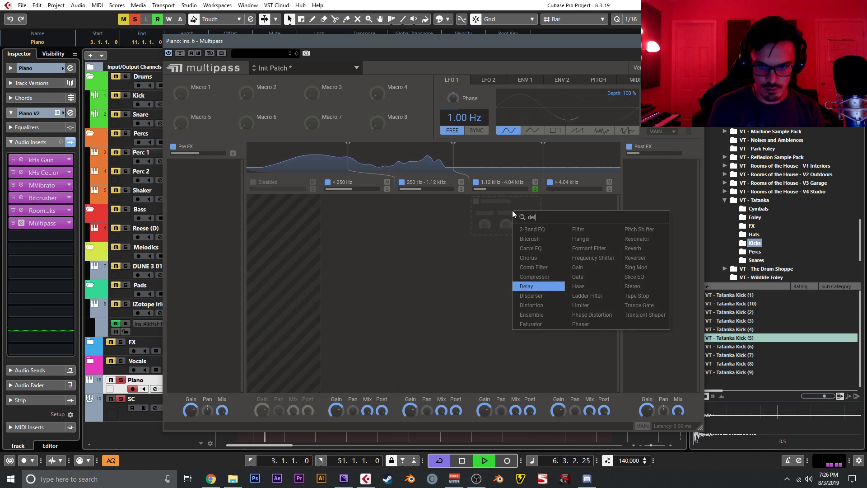
click(526, 286)
click(522, 231)
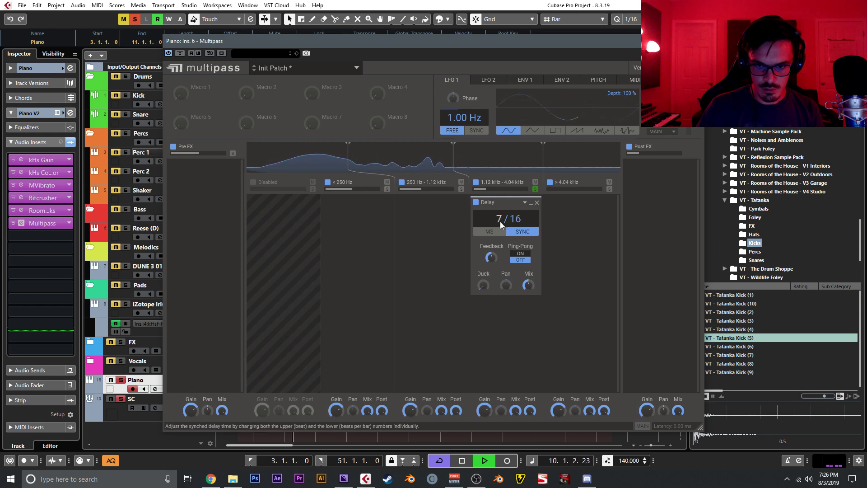
Add a Delay synced to 3/4 in the 250 Hz–1.12 kHz band and set the 1.12–4.04 kHz band's delay to 7/8
click(438, 217)
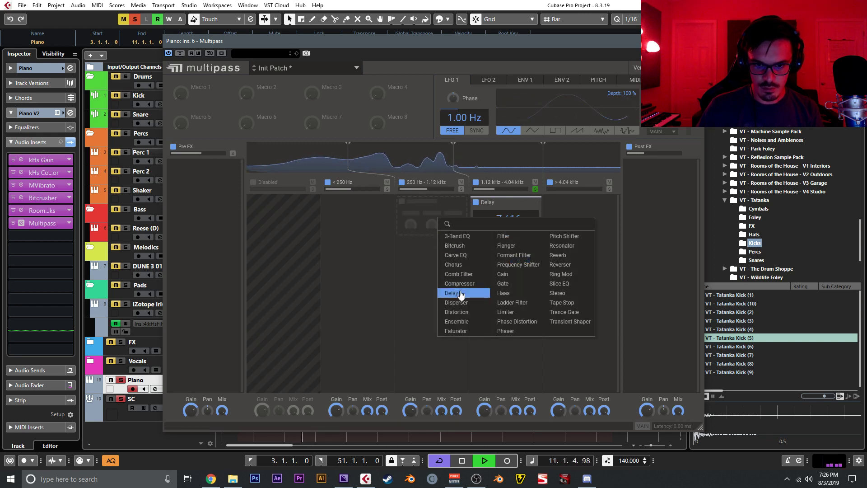
click(451, 293)
click(440, 230)
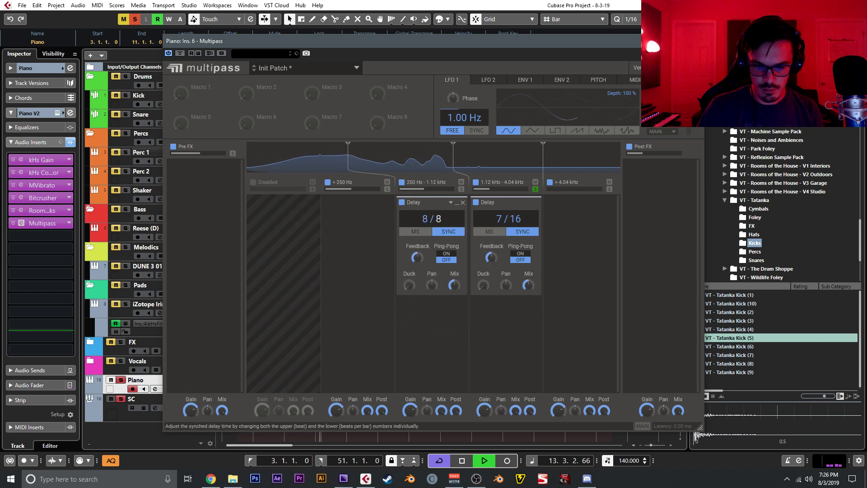
scroll(424, 220, down, 7)
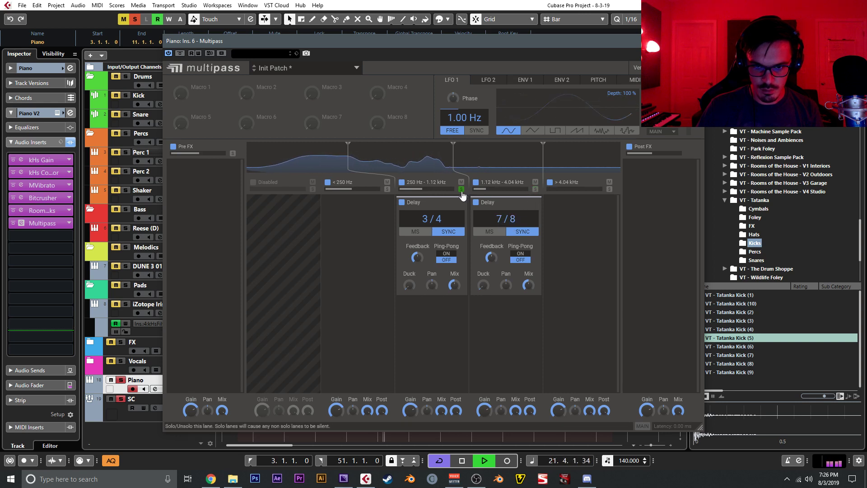
Add a Chorus below the Delay in the 1.12–4.04 kHz band
click(497, 318)
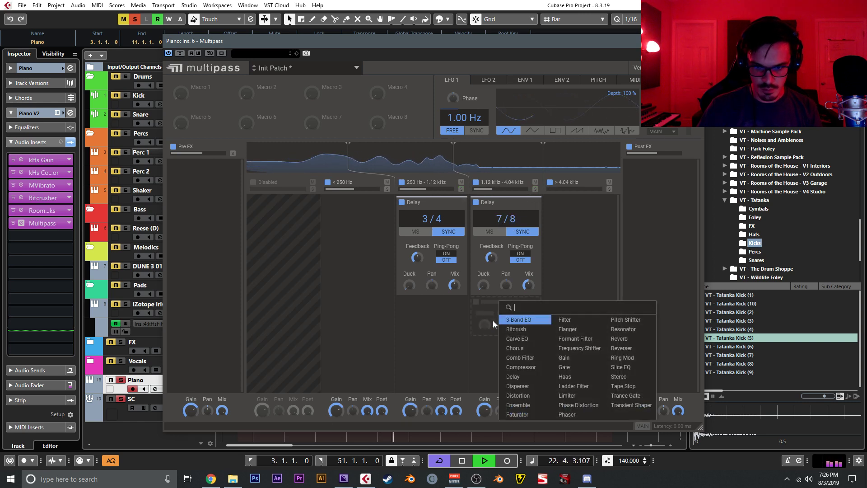
click(482, 317)
click(481, 316)
text(chor)
key(Return)
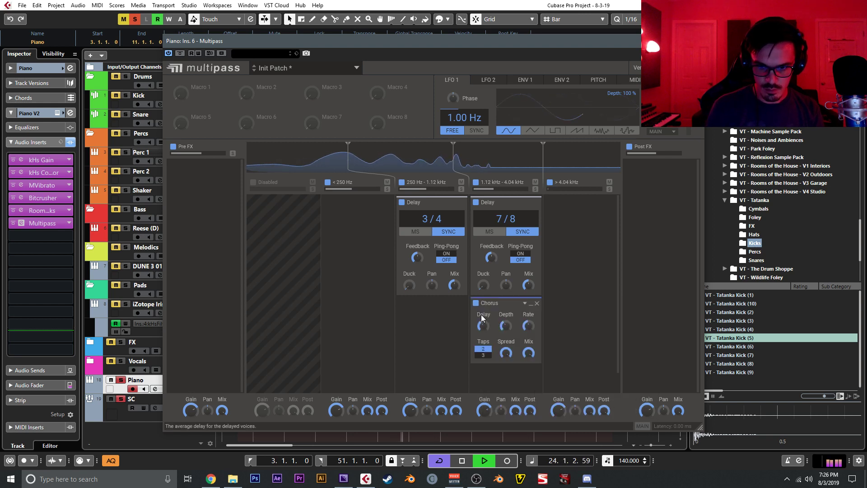
Add a Distortion of type Saturate to the 250 Hz–1.12 kHz band and lower its Drive
click(462, 313)
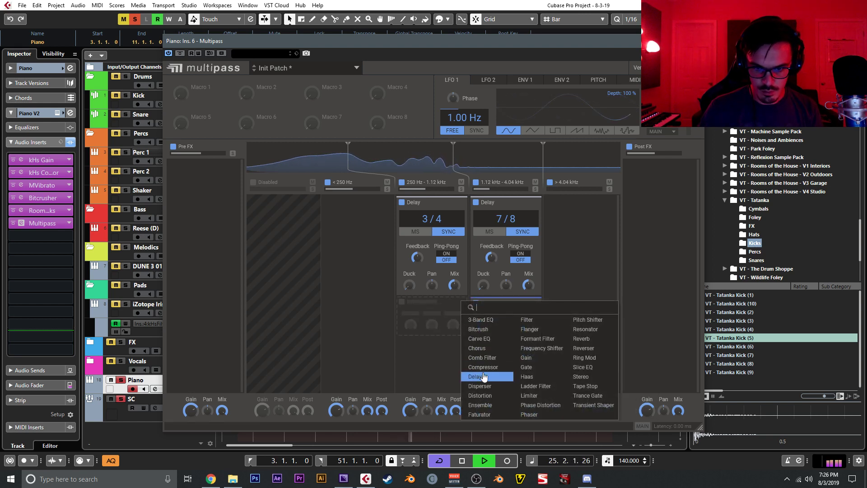
click(480, 395)
click(424, 332)
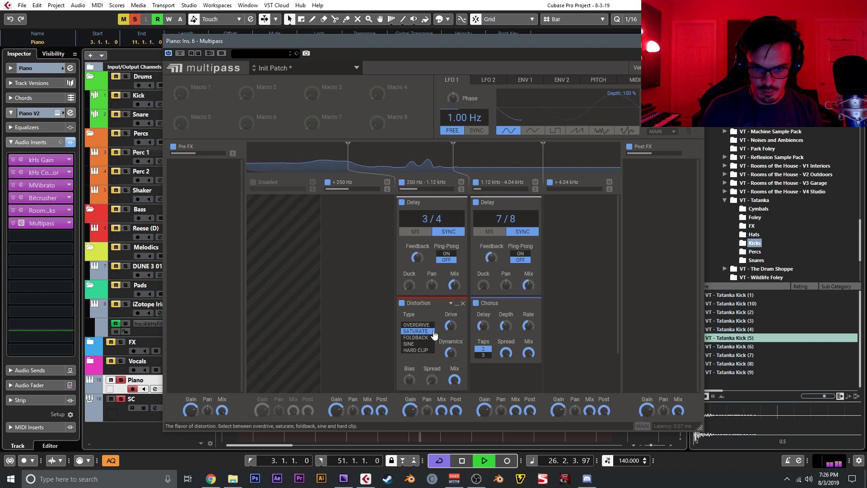
mouse_move(450, 325)
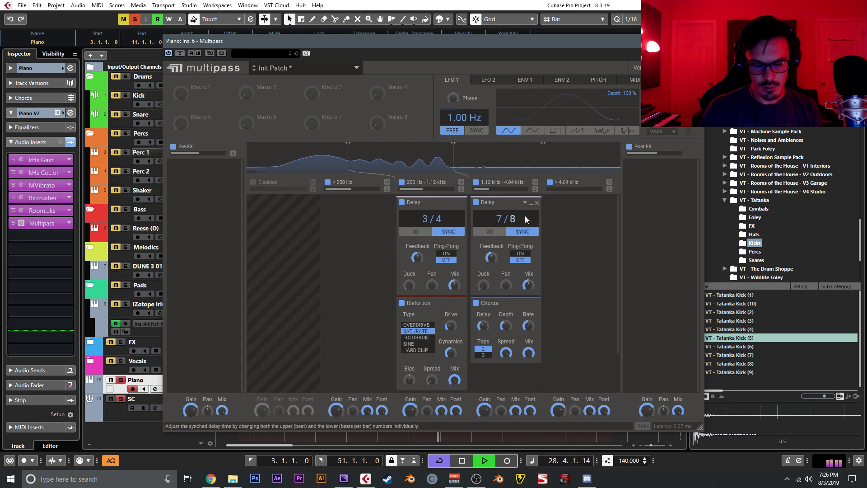
Add a Reverser below the Chorus in the 1.12–4.04 kHz band and solo that band
scroll(501, 389, down, 1)
click(503, 352)
text(rever)
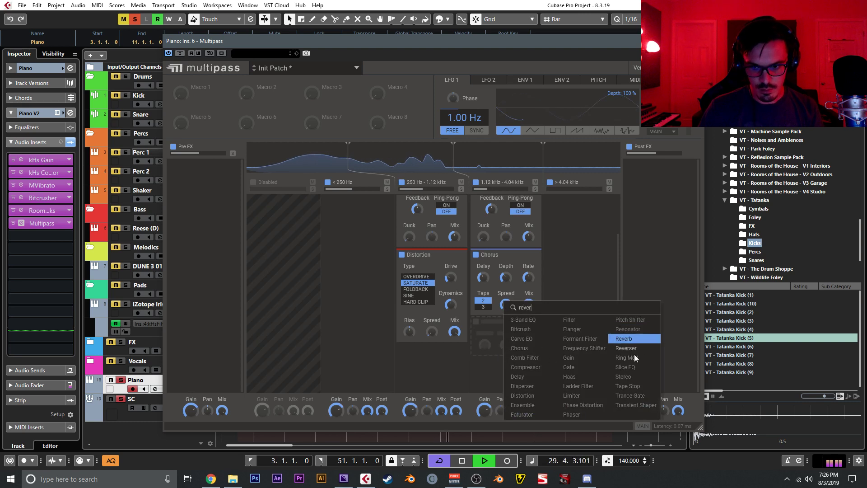
click(625, 348)
click(535, 189)
scroll(556, 295, down, 1)
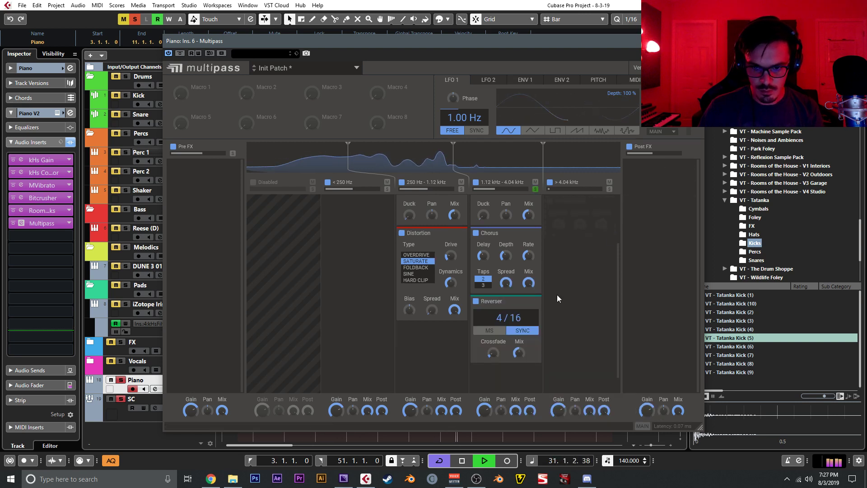
scroll(556, 294, down, 1)
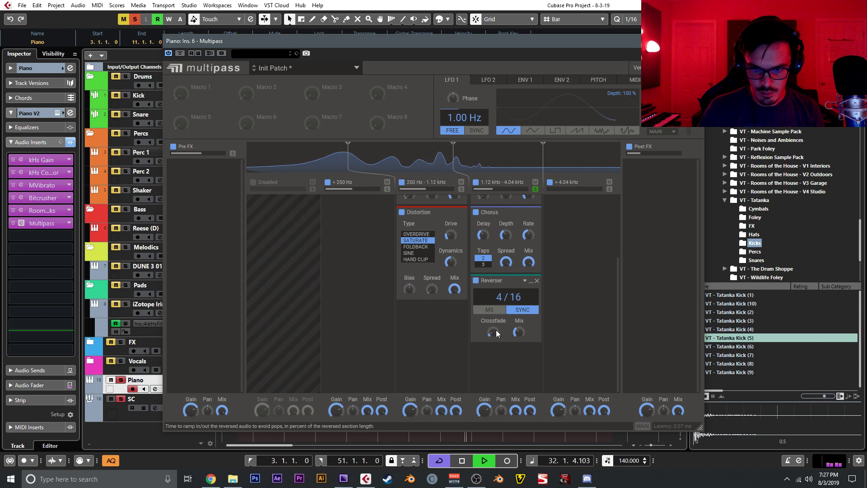
Add a Distortion of type Saturate below the Reverser in the 1.12–4.04 kHz band
click(502, 350)
text(dist)
key(Return)
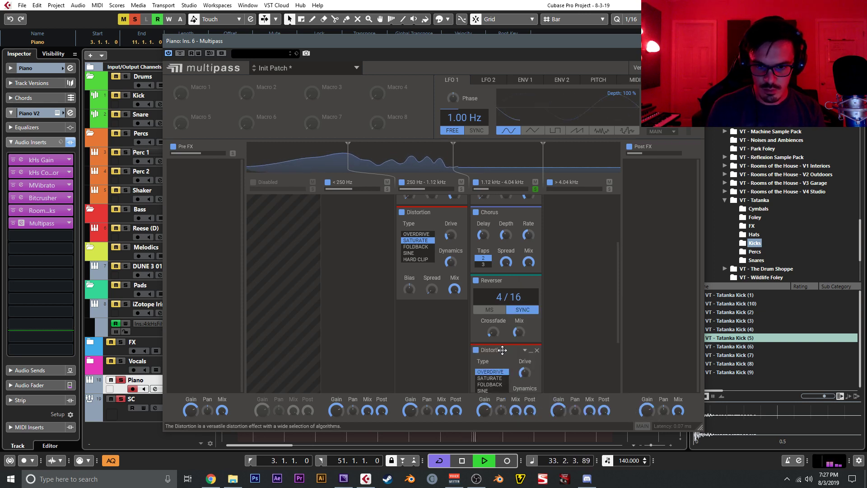
scroll(502, 351, down, 3)
click(489, 310)
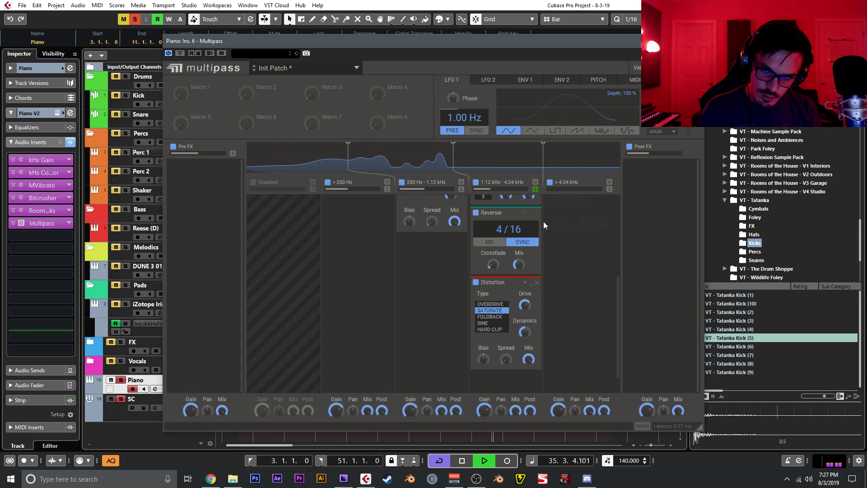
scroll(499, 333, down, 1)
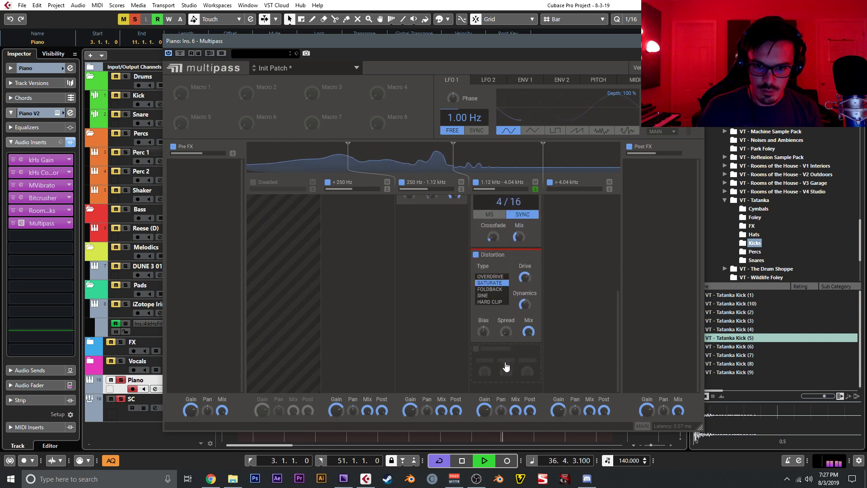
Add a Reverb below the Distortion in the 1.12–4.04 kHz band
click(505, 367)
click(627, 345)
scroll(492, 339, down, 3)
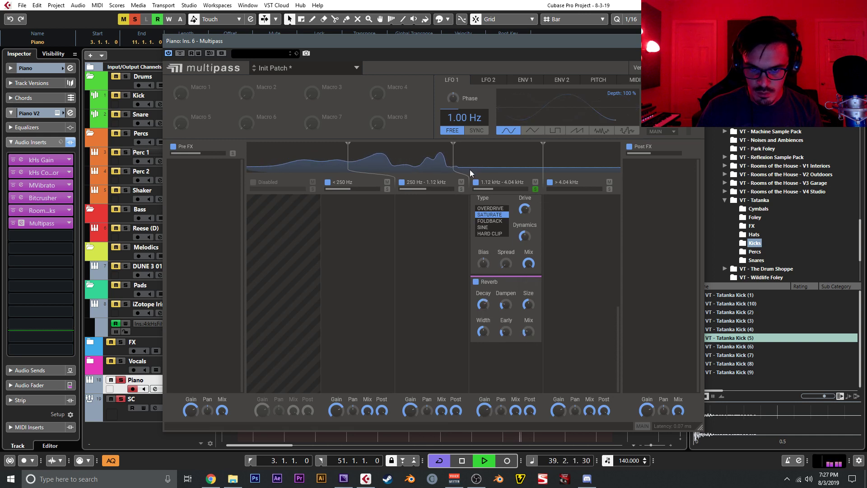
Lower the 1.12 kHz crossover to 1.00 kHz, then stop playback and close Multipass
drag(452, 167, 447, 166)
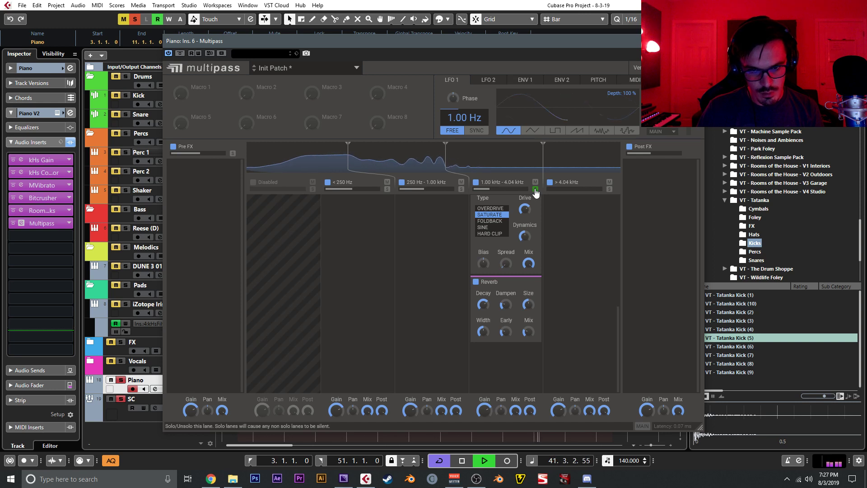
key(space)
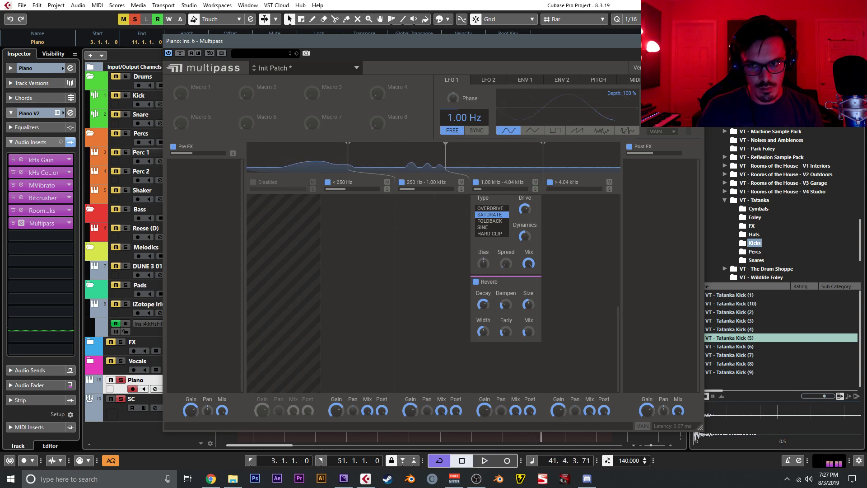
click(694, 41)
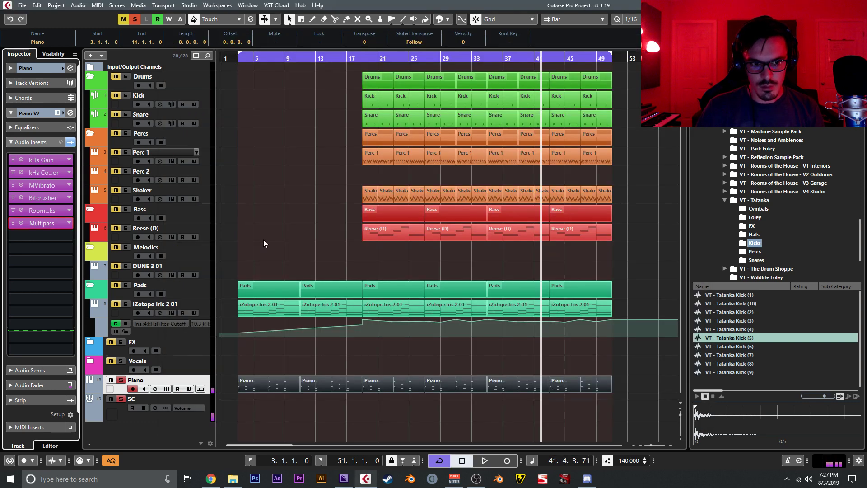
Briefly play the soloed Piano from before bar 3, then return the playback cursor to bar 3
double_click(231, 58)
click(278, 104)
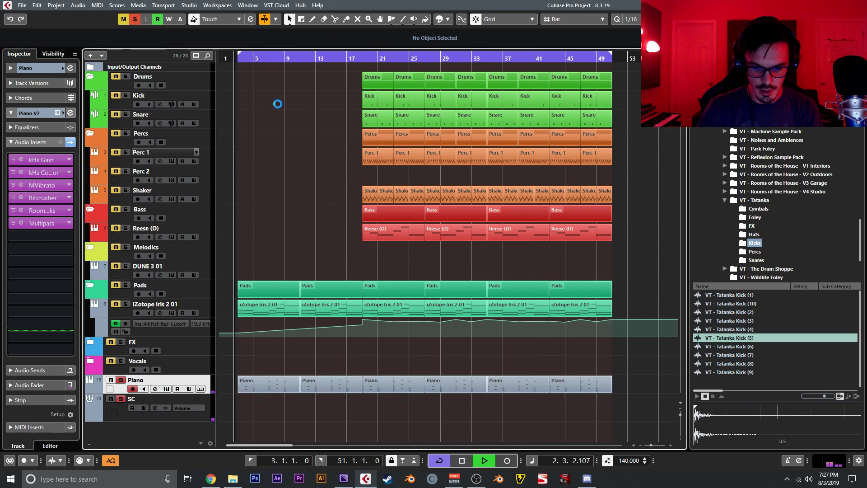
key(space)
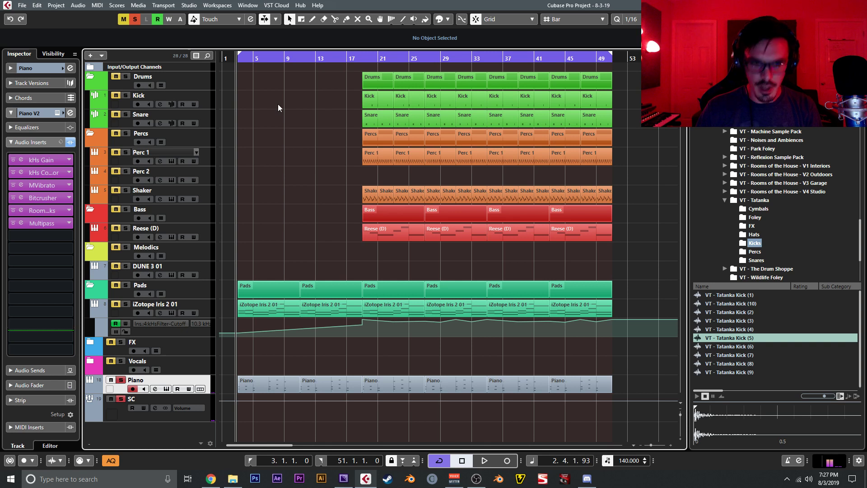
click(239, 60)
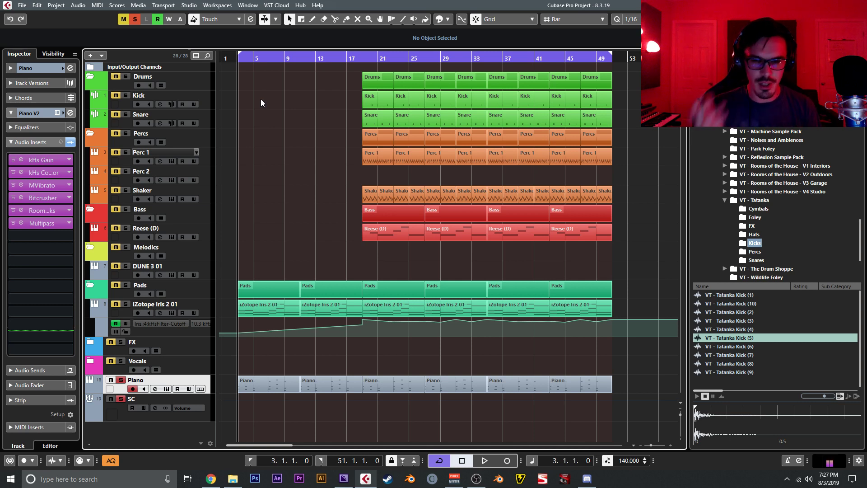
Open the Piano V2 instrument, bypass all the Piano's inserts and listen to the dry piano in solo
key(s)
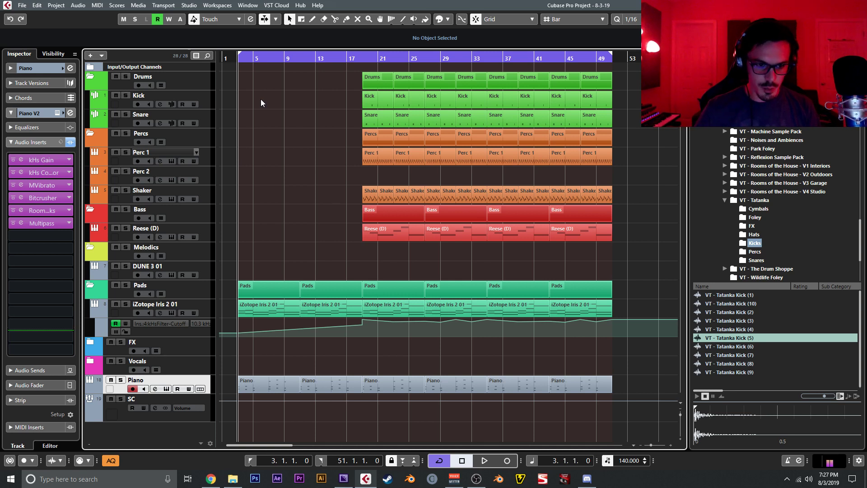
click(166, 388)
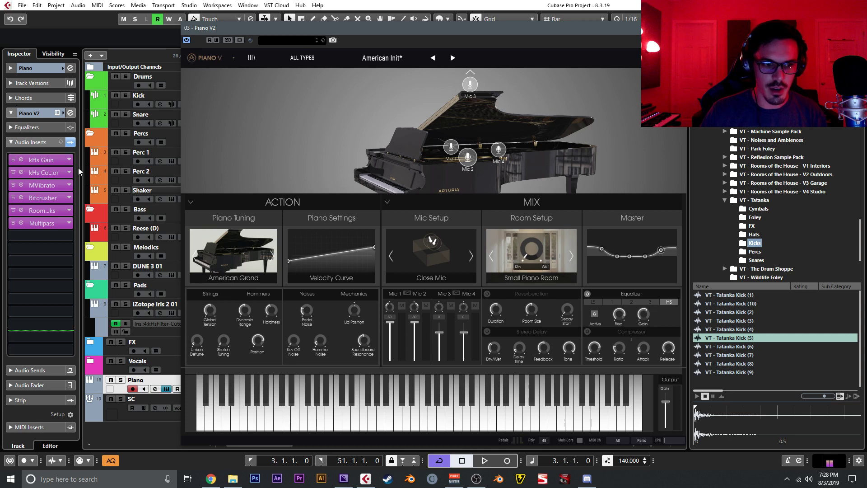
click(71, 142)
key(s)
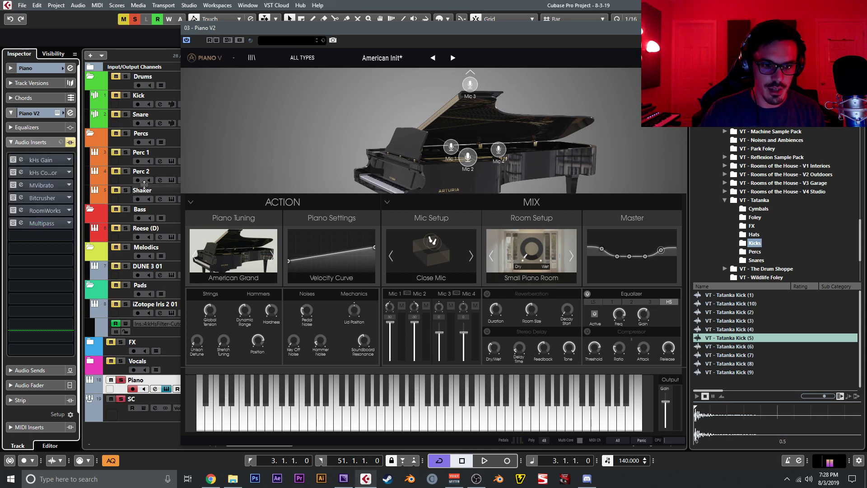
key(space)
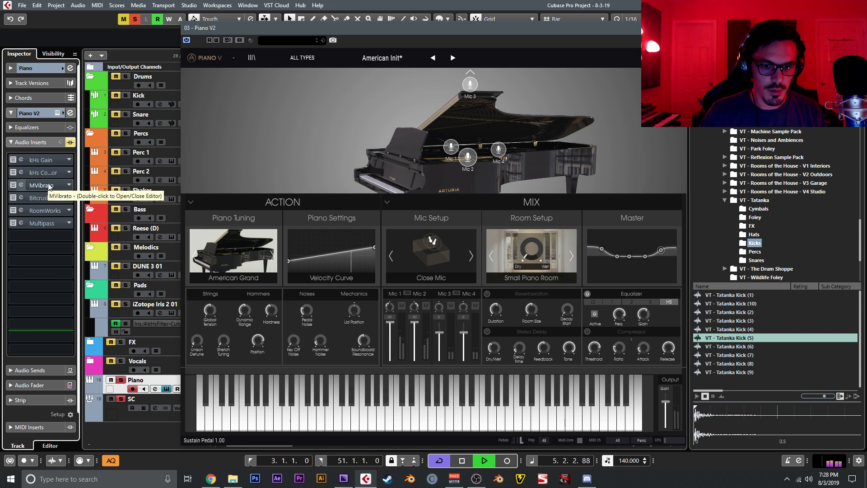
key(space)
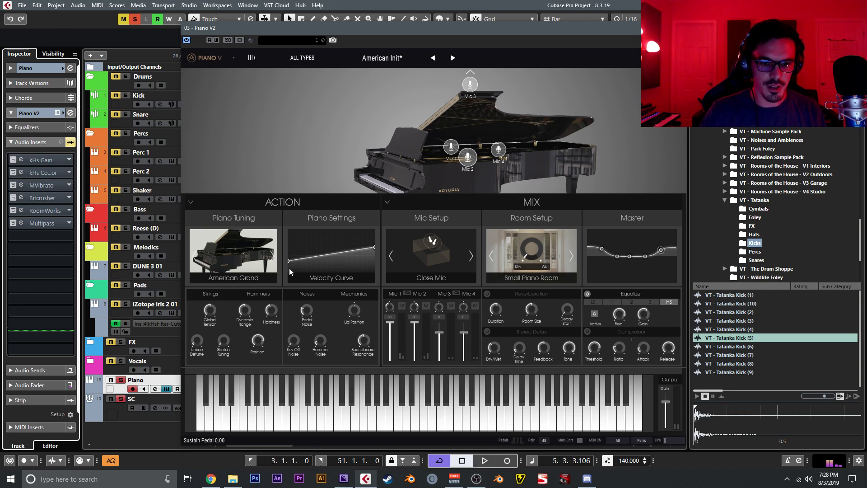
Check Piano V2's hammer Hardness during playback, then re-enable the Piano's inserts and close the instrument
drag(272, 312, 272, 312)
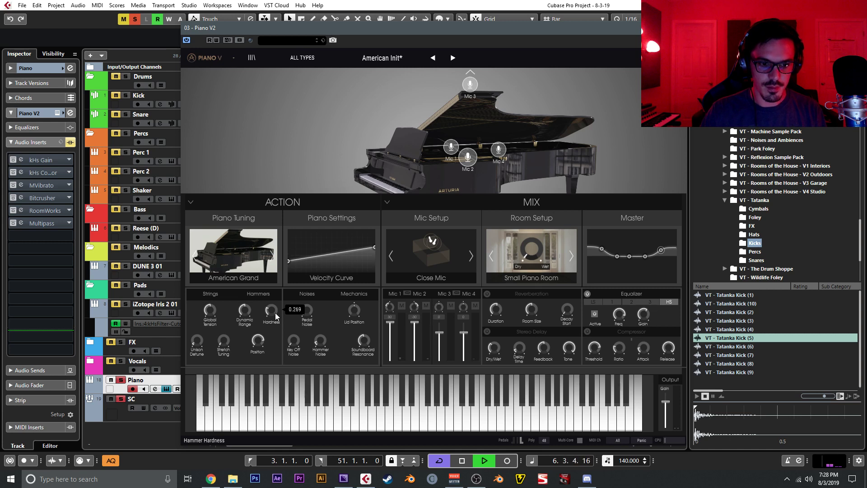
key(space)
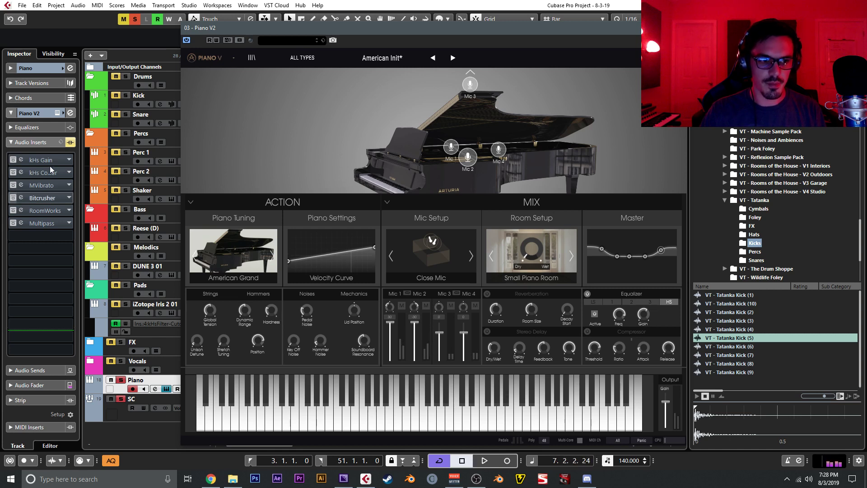
click(73, 143)
click(679, 28)
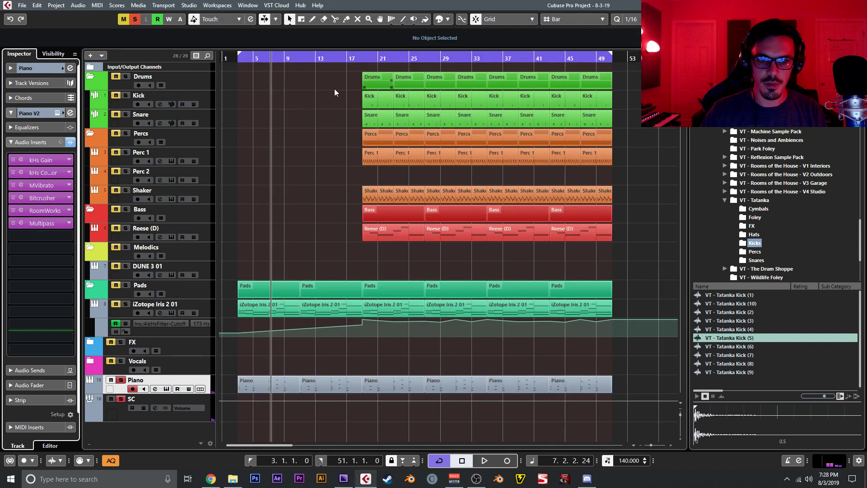
Turn off cycle mode, unsolo the Piano and play the full arrangement from bar 3
click(238, 58)
key(KP_Divide)
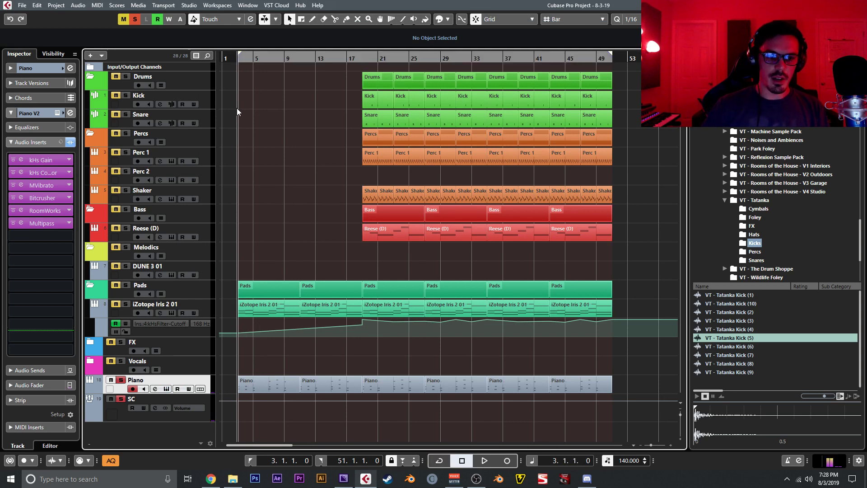
key(s)
key(space)
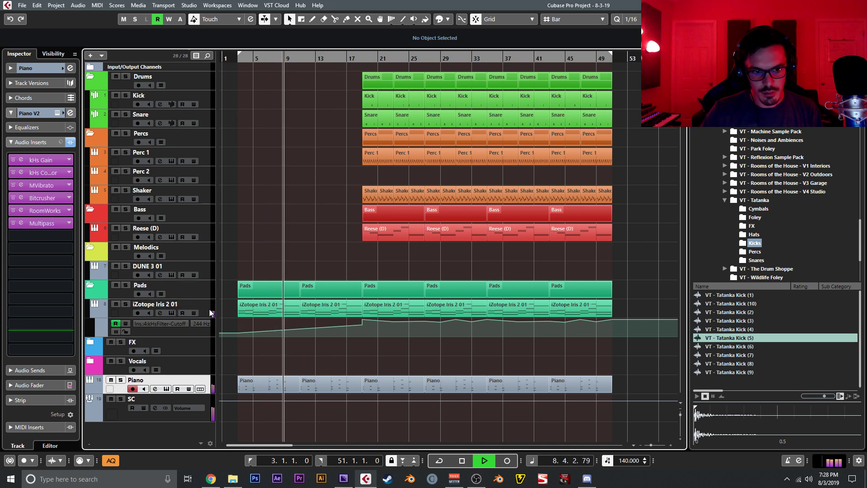
Reopen the Piano's Multipass and set the 250 Hz–1.00 kHz band's delay time to 6/4
click(25, 223)
scroll(476, 233, up, 9)
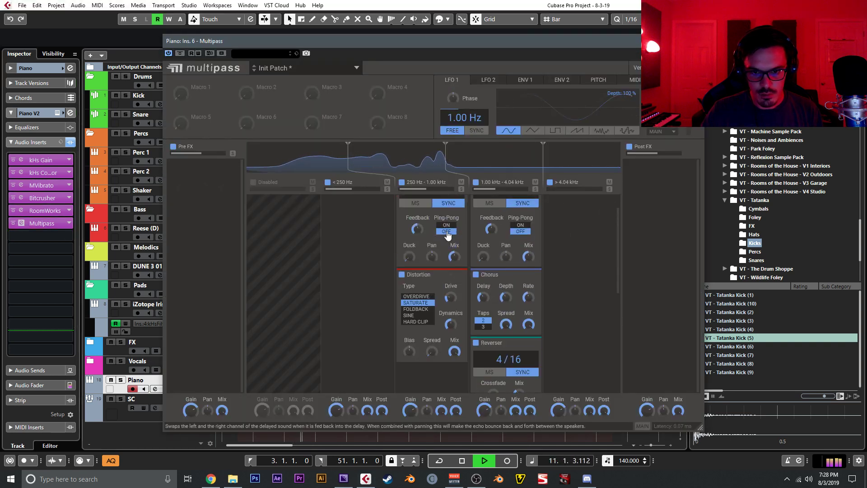
scroll(423, 220, up, 3)
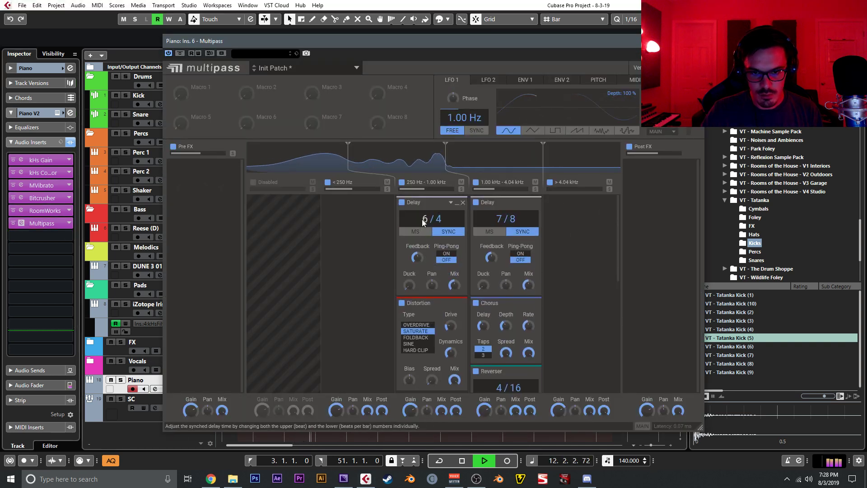
Turn on Ping-Pong for both Multipass delays and pan them in opposite directions
click(446, 253)
click(520, 253)
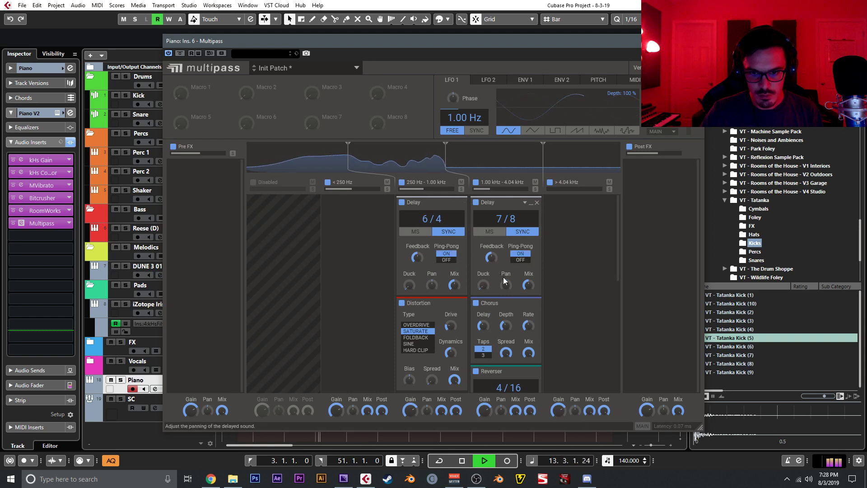
drag(433, 283, 432, 310)
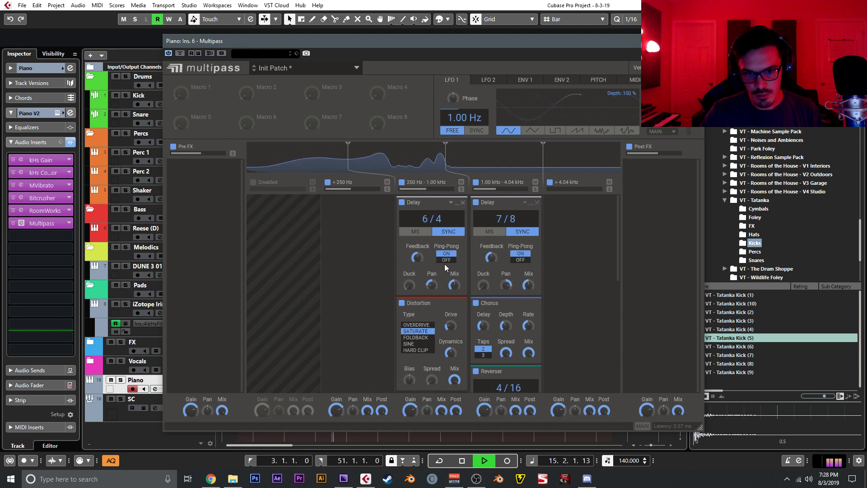
Review the remaining Multipass effects, close the plug-in, and select the DUNE 3 01 track during playback
scroll(492, 232, down, 2)
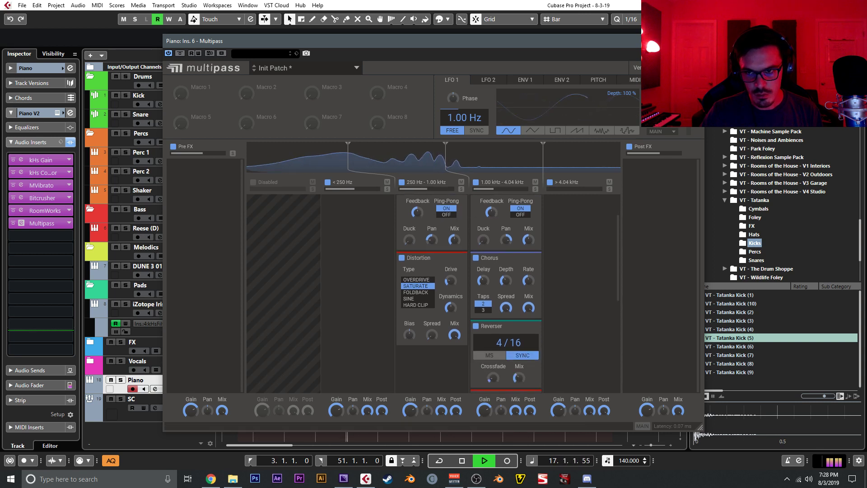
click(694, 40)
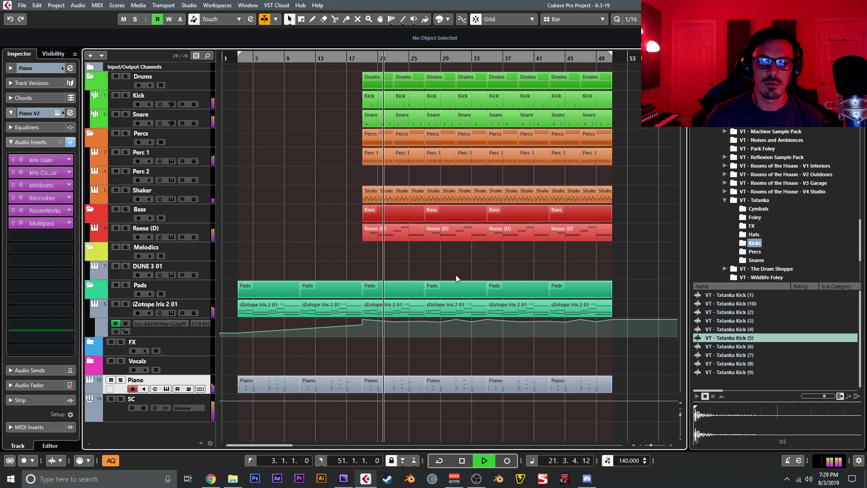
click(209, 266)
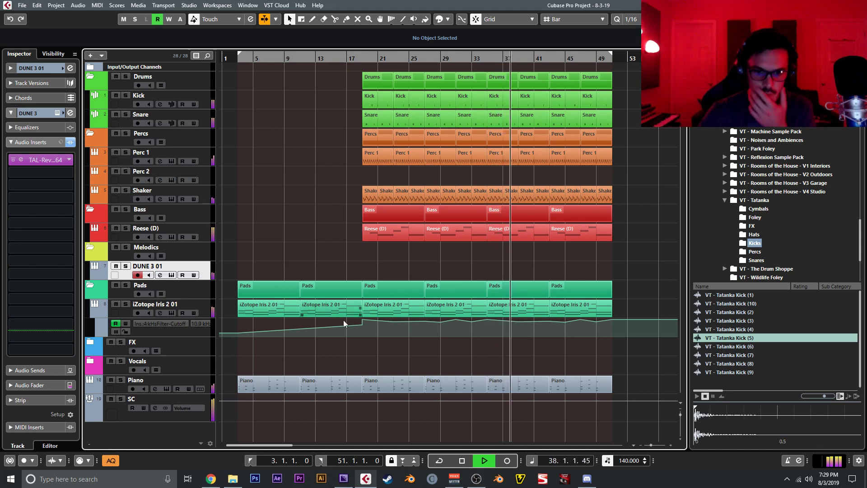
Undo the Piano part's repetitions after bar 19, stop playback and return the cursor to bar 3
key(ctrl+z)
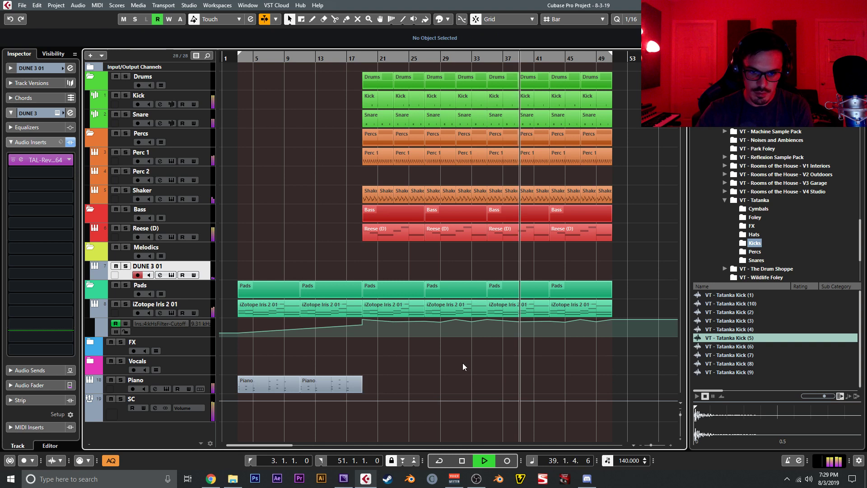
key(space)
click(237, 62)
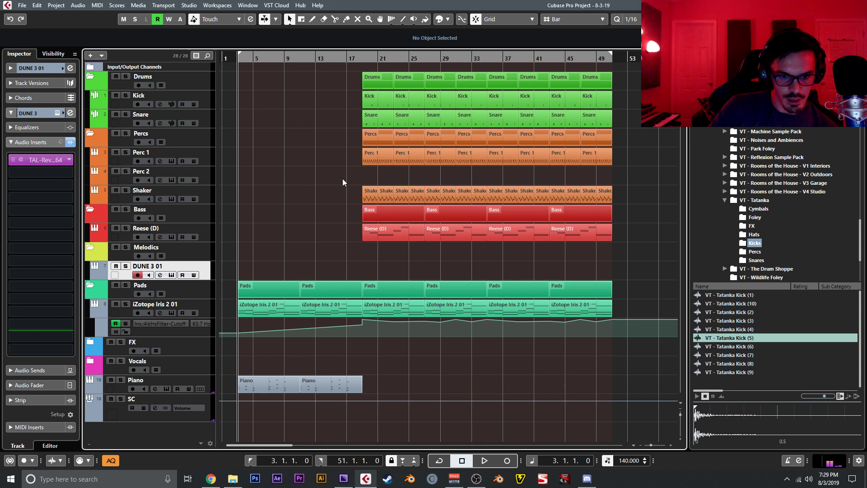
Check the mixer briefly, then select the Piano track and review its Multipass delay, distortion, chorus and reverser settings
key(F3)
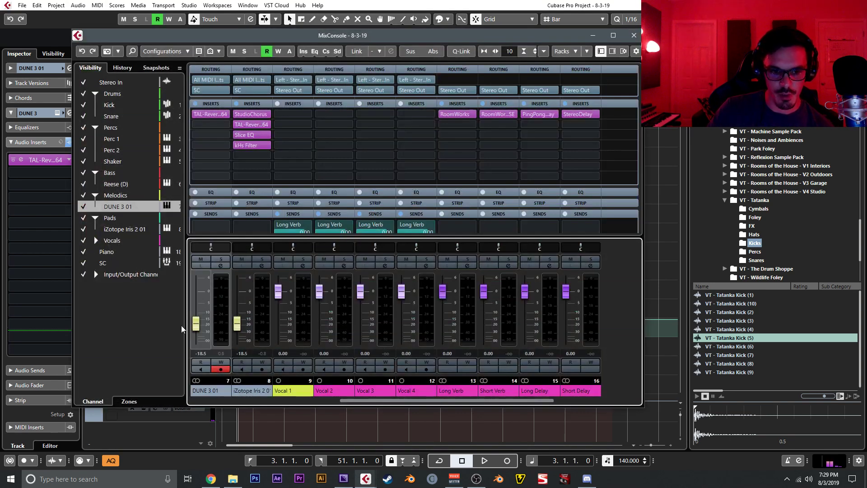
key(F3)
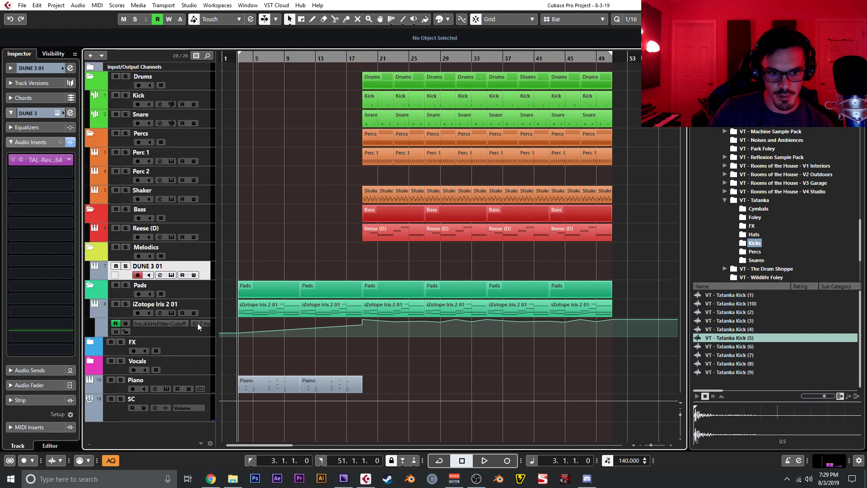
click(206, 382)
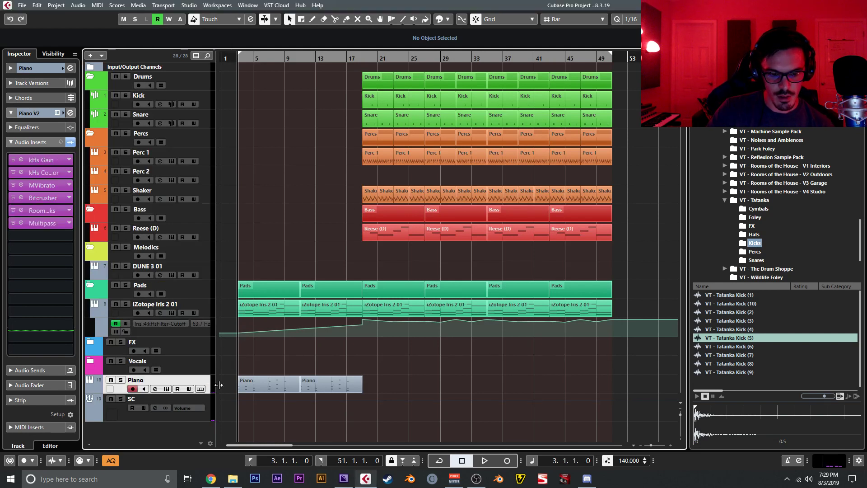
click(21, 223)
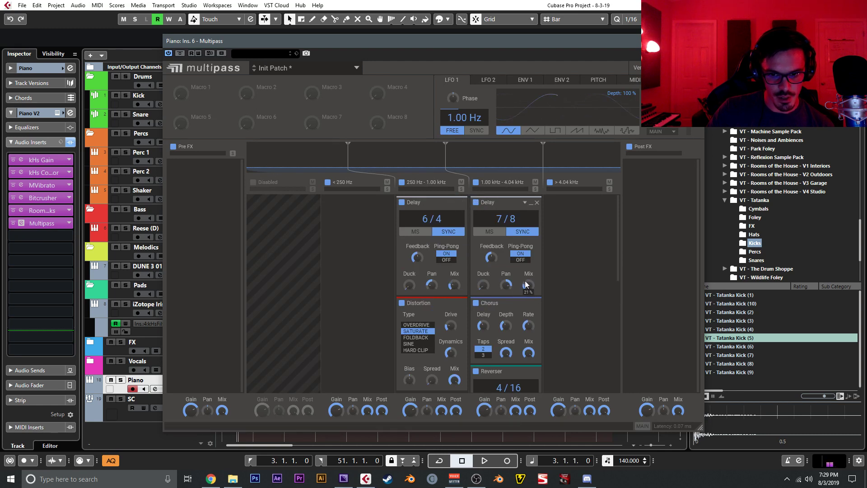
scroll(542, 282, down, 2)
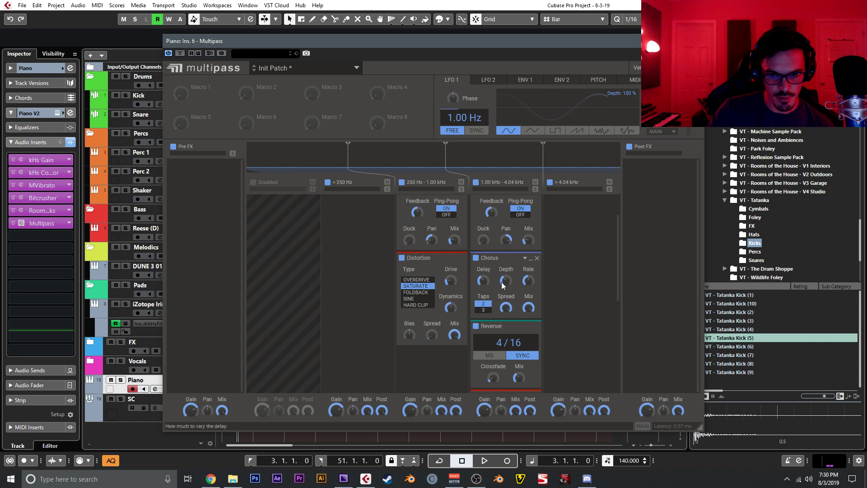
click(694, 41)
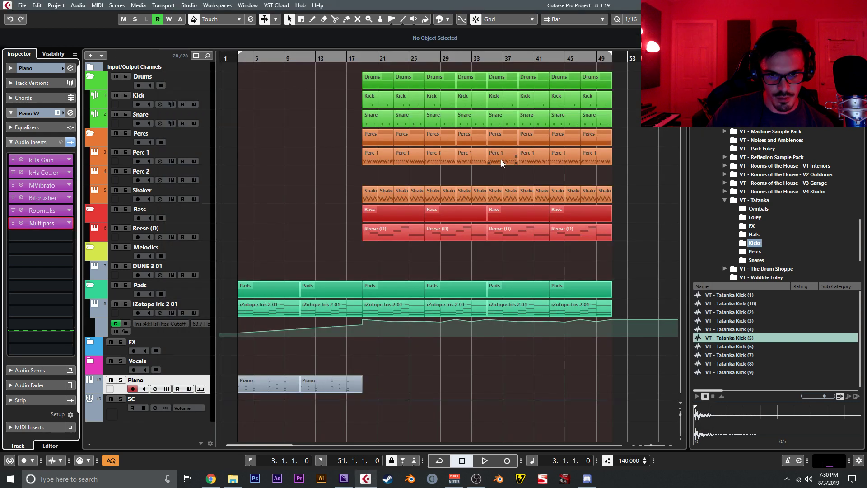
Play from bar 3 and reorder the Piano inserts so MVibrato comes last, directly after Multipass
key(space)
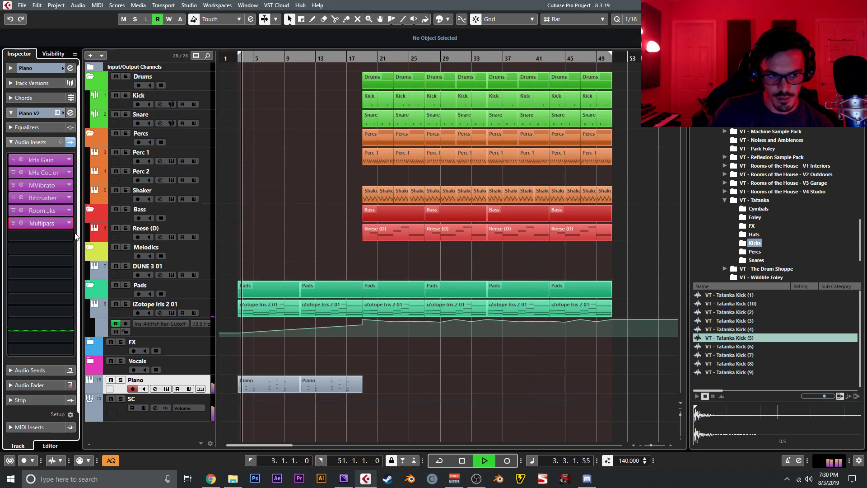
drag(43, 186, 49, 240)
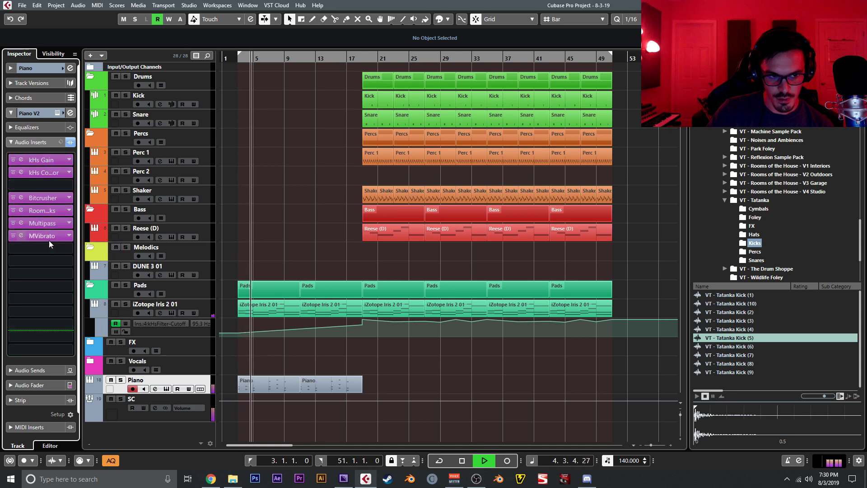
drag(41, 197, 39, 185)
drag(42, 236, 39, 220)
click(338, 215)
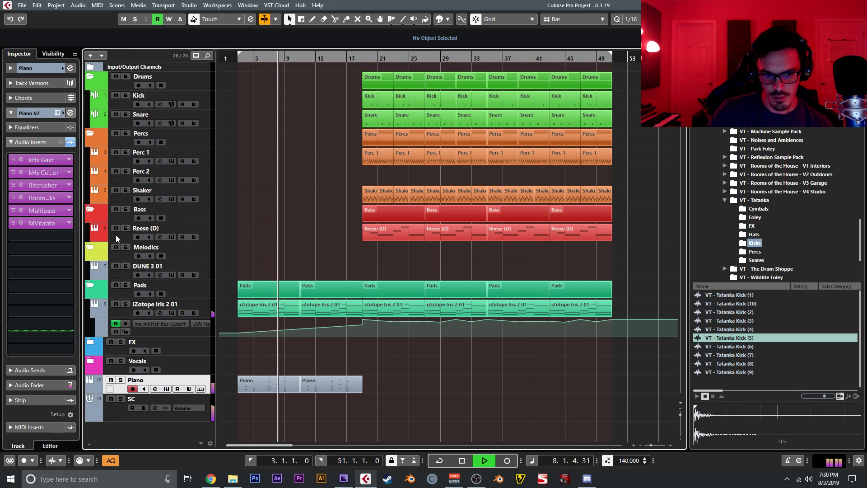
Check the Piano's MVibrato settings during playback, close it, select the DUNE 3 01 track and stop playback
click(21, 223)
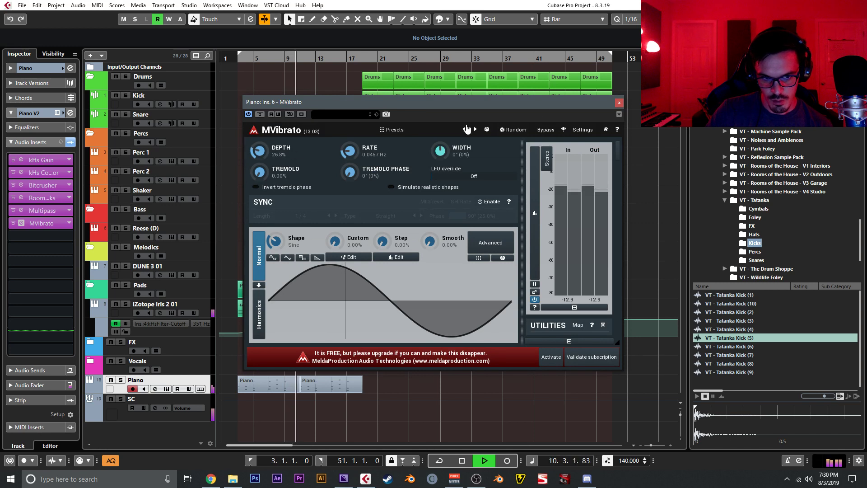
click(619, 104)
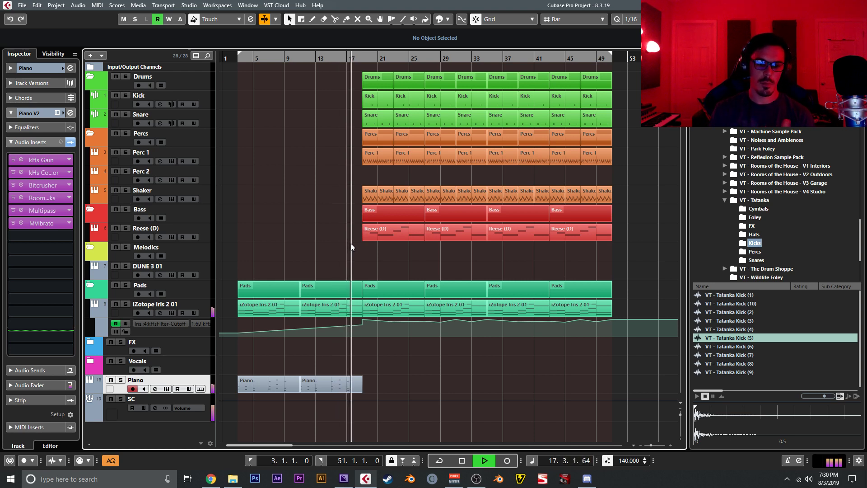
click(203, 275)
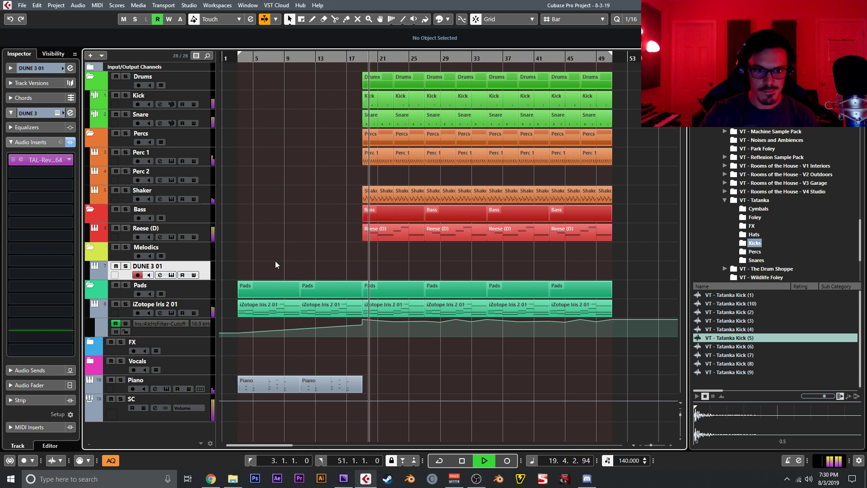
key(space)
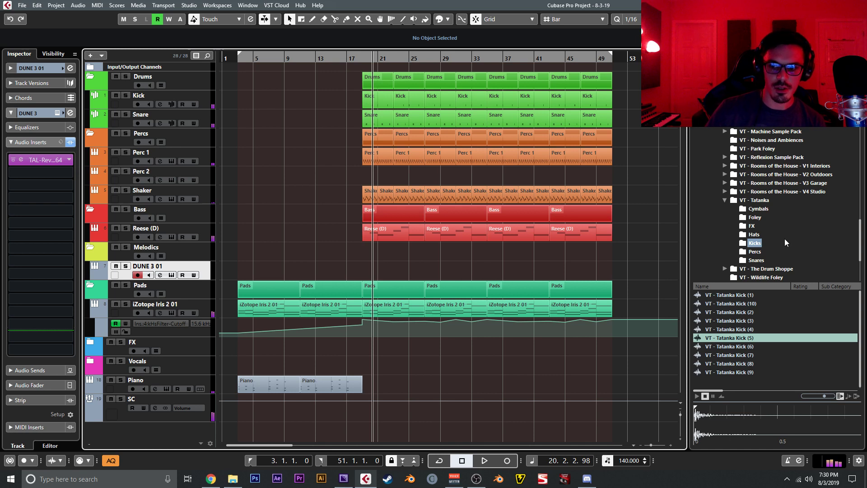
Audition the samples in the VT - Tatanka Foley folder, from Foley (1) through Foley (15)
click(759, 218)
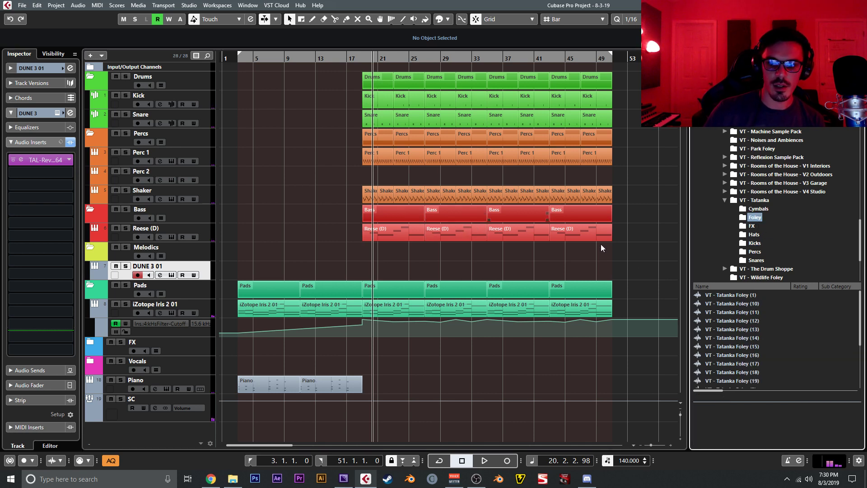
click(756, 295)
key(Down)
key(Down)
key(Down)
key(Down)
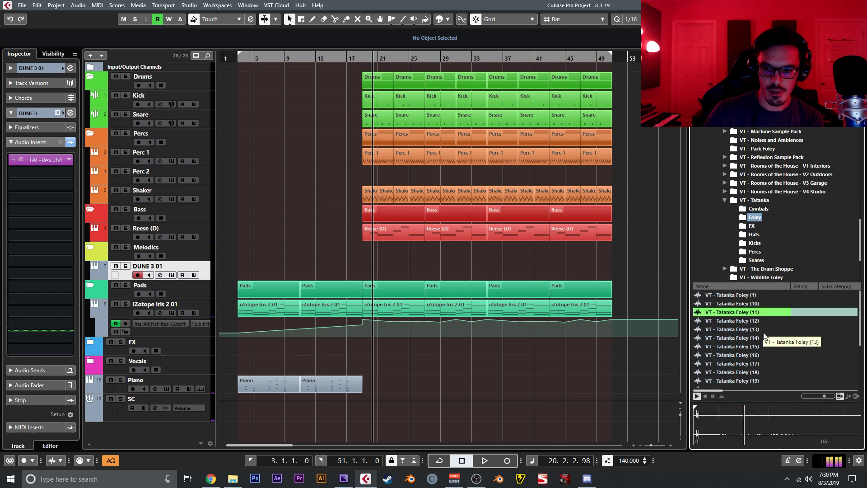
key(Down)
key(Down)
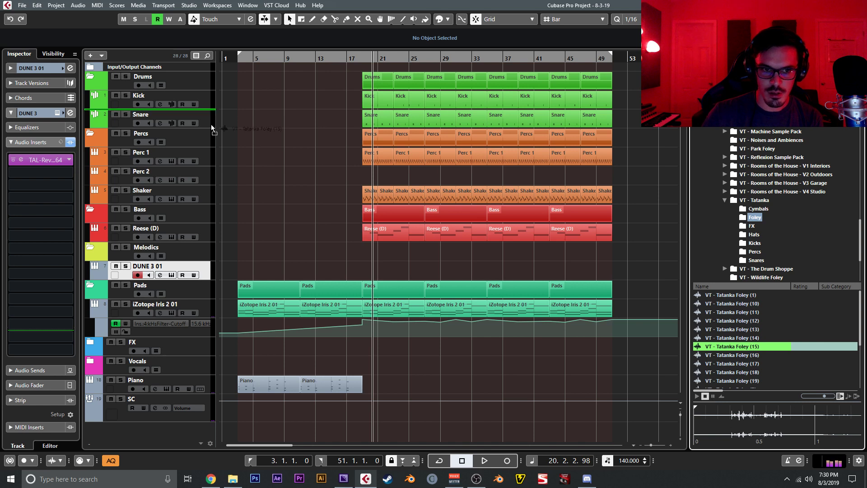
Add VT - Tatanka Foley (15) on a new audio track below Snare and move its clip to start at 19.1.3.58
drag(204, 128, 210, 141)
click(476, 286)
key(h)
key(h)
key(h)
key(h)
key(h)
key(h)
key(h)
key(h)
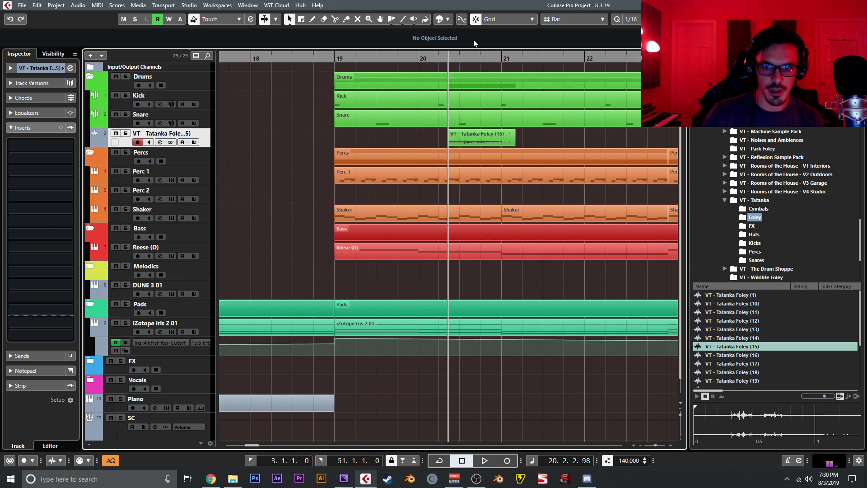
key(h)
key(h)
drag(501, 137, 339, 141)
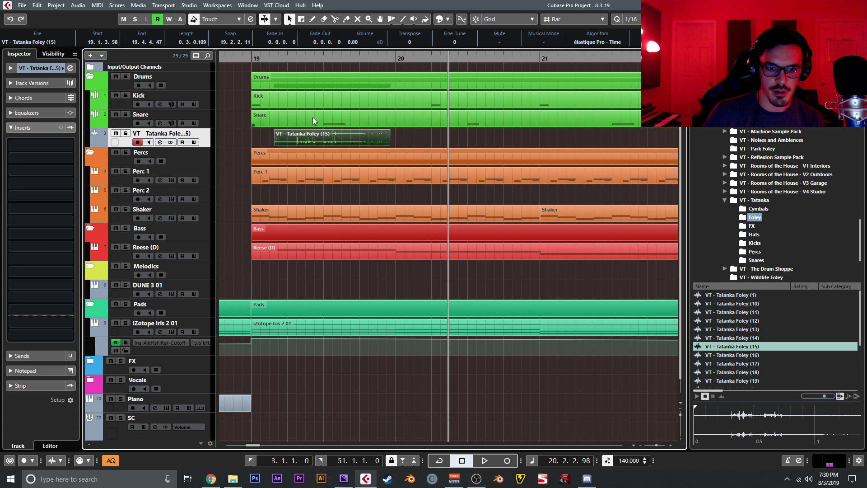
Play the arrangement from bar 19 to hear the Foley (15) clip in context, then stop
click(255, 59)
key(space)
click(231, 140)
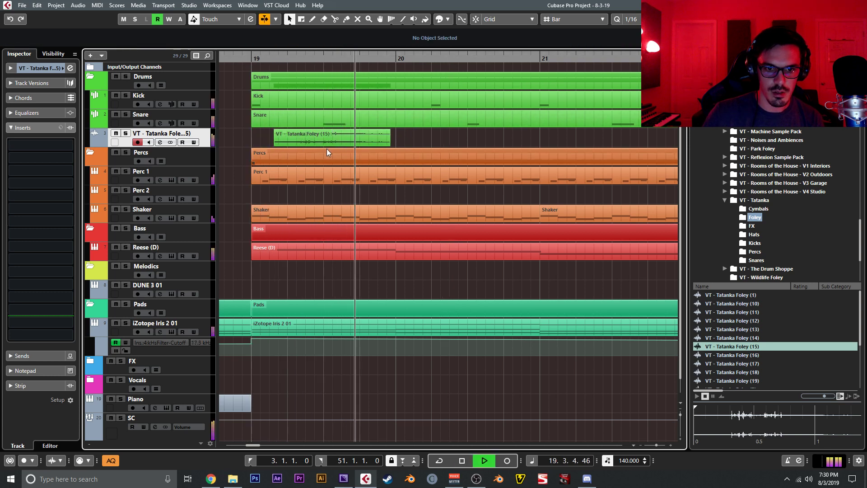
key(space)
Audition VT - Tatanka Foley (16), add it to the foley track and move its clip to start at 20.1.1.115
click(769, 354)
drag(762, 355, 480, 135)
key(Return)
drag(570, 134, 520, 136)
Enlarge the foley track, split the Foley (16) clip just before its loudest burst and delete the remainder
right_click(520, 135)
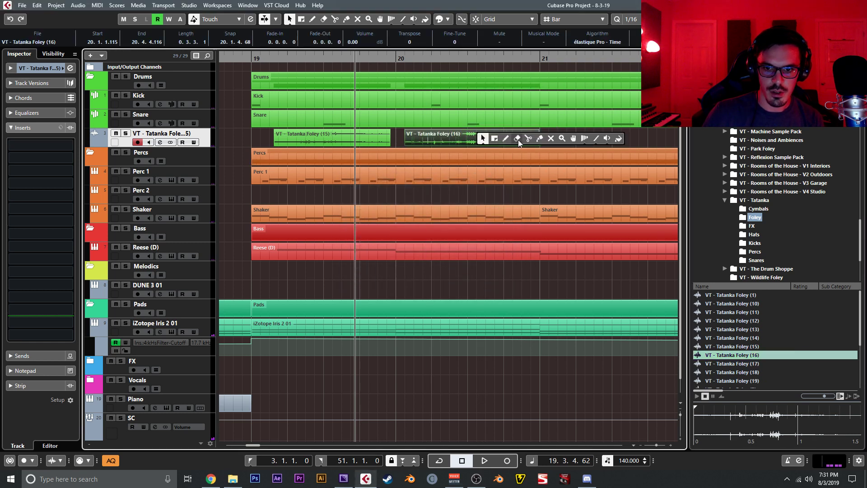
click(528, 139)
drag(206, 146, 207, 255)
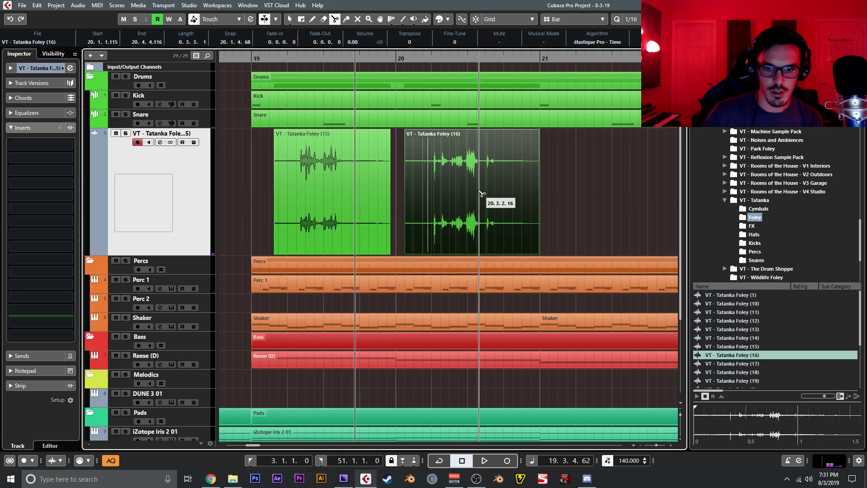
scroll(564, 199, up, 3)
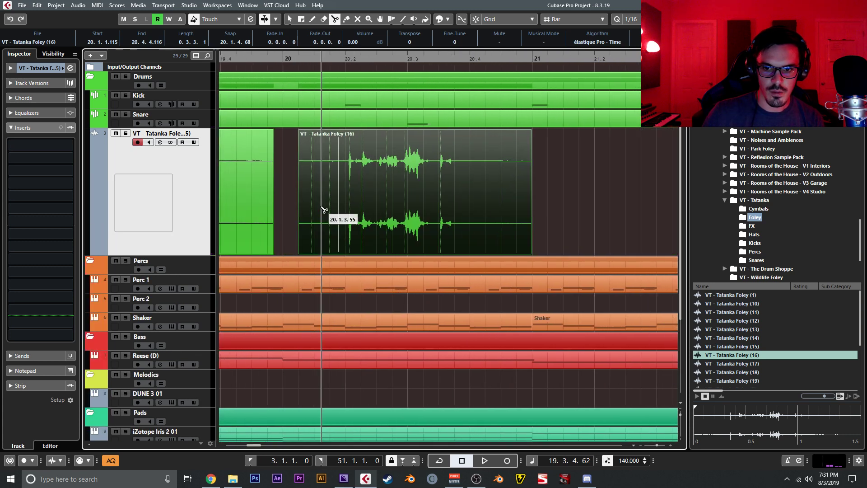
click(403, 174)
key(1)
key(Delete)
Move the trimmed Foley (16) clip to start at 20.1.3.90 and play both foley clips from just before bar 19
drag(391, 186, 408, 185)
scroll(408, 185, down, 3)
click(343, 59)
drag(319, 167, 278, 183)
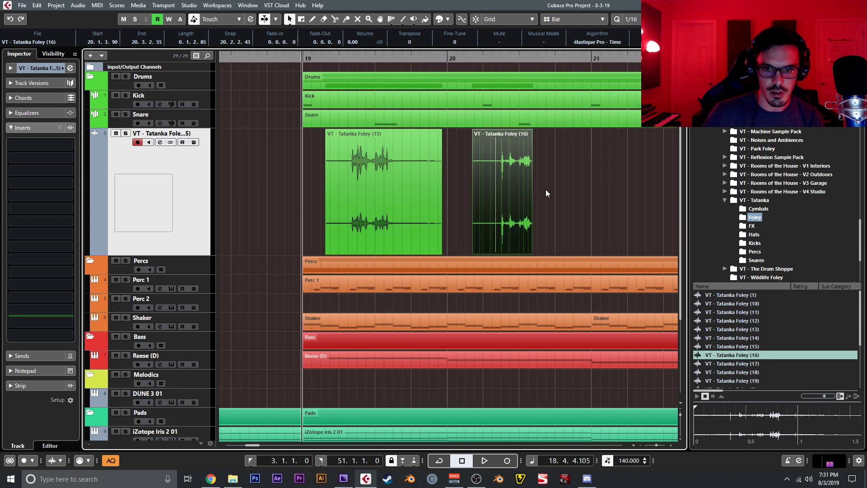
drag(556, 186, 475, 183)
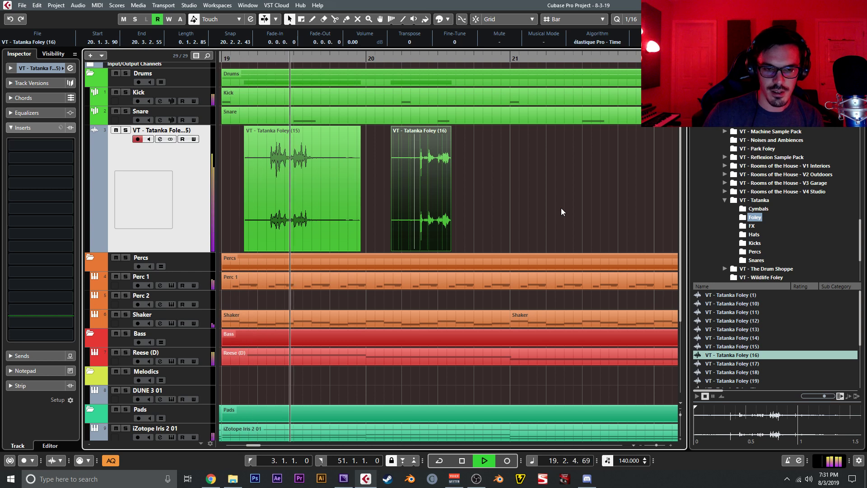
drag(560, 208, 480, 211)
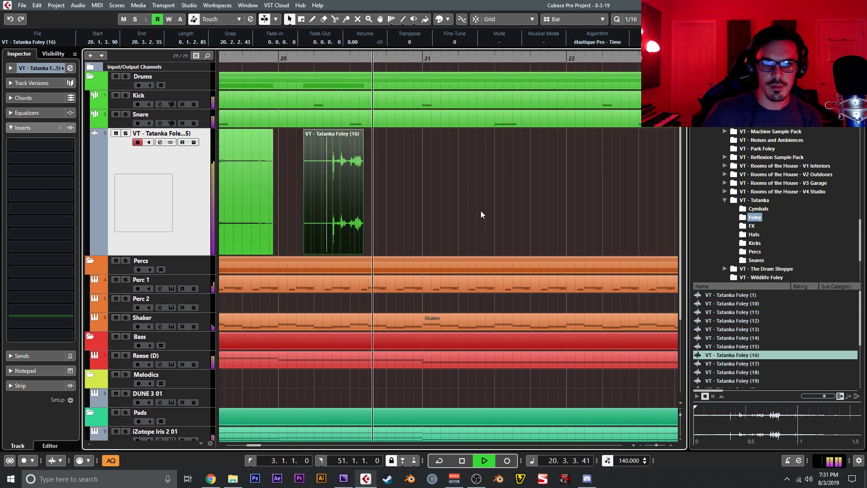
key(space)
Audition more VT - Tatanka Foley samples further down the list, including Foley (6) and Foley (7)
click(763, 382)
scroll(746, 361, down, 1)
click(747, 380)
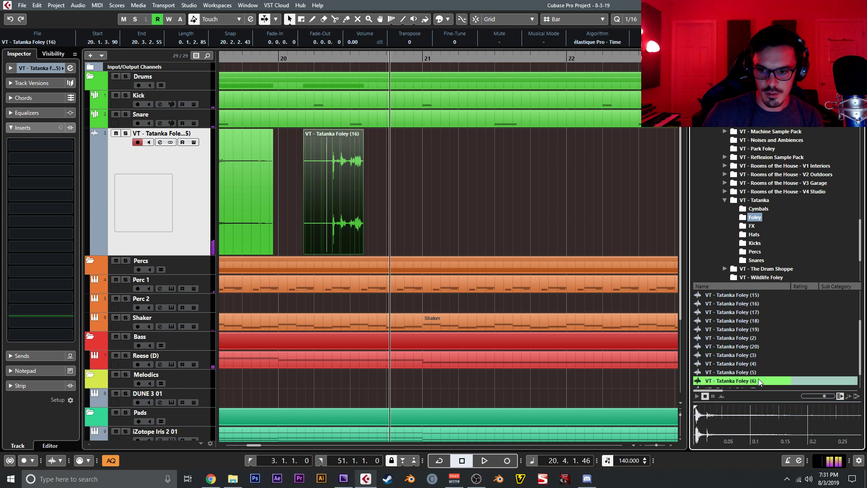
scroll(754, 380, down, 3)
click(762, 384)
click(750, 366)
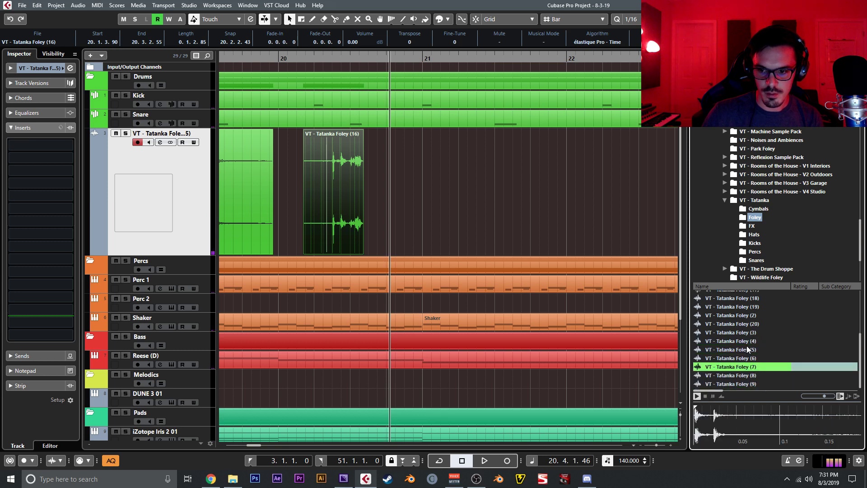
Add VT - Tatanka Foley (9) on a new audio track between Kick and Snare, select its clip and toggle Snap
drag(749, 384, 137, 119)
click(463, 283)
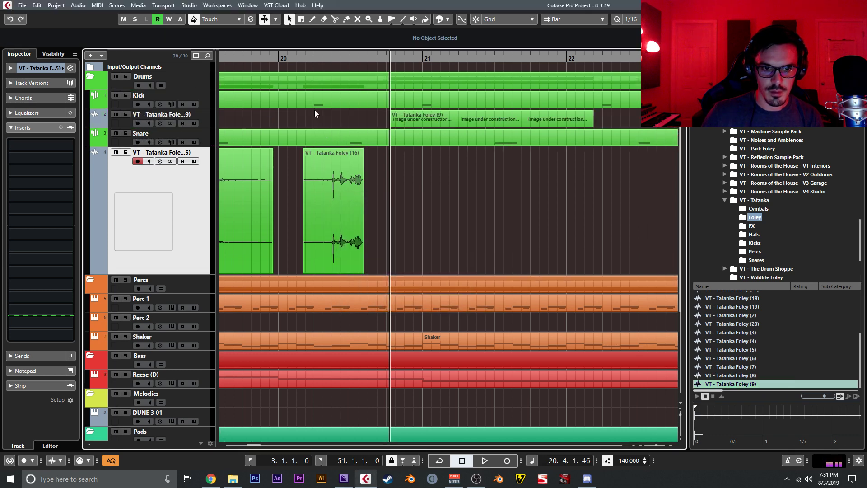
scroll(452, 140, left, 2)
click(538, 124)
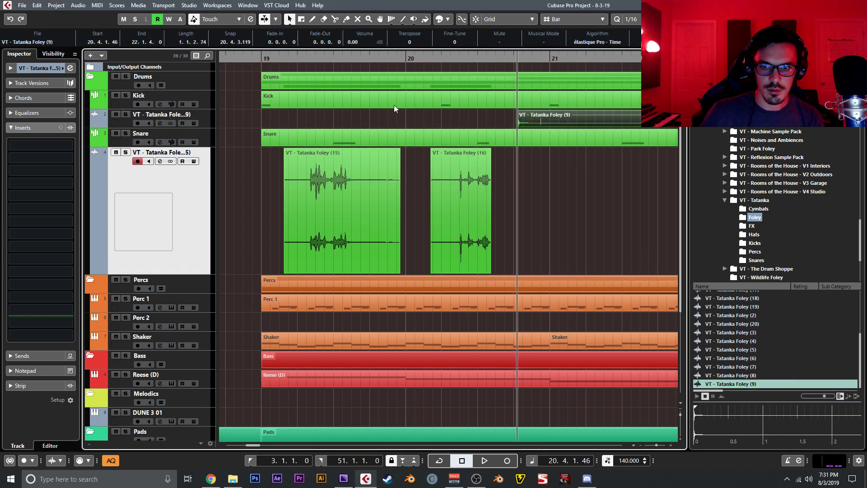
click(476, 21)
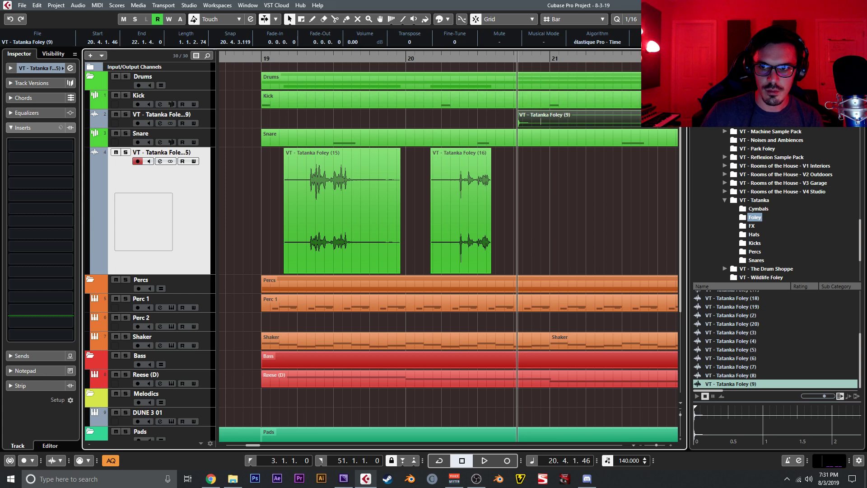
Set the snap grid type to Use Quantize, leaving the 1/16 quantize preset in place
click(704, 19)
drag(522, 177, 517, 142)
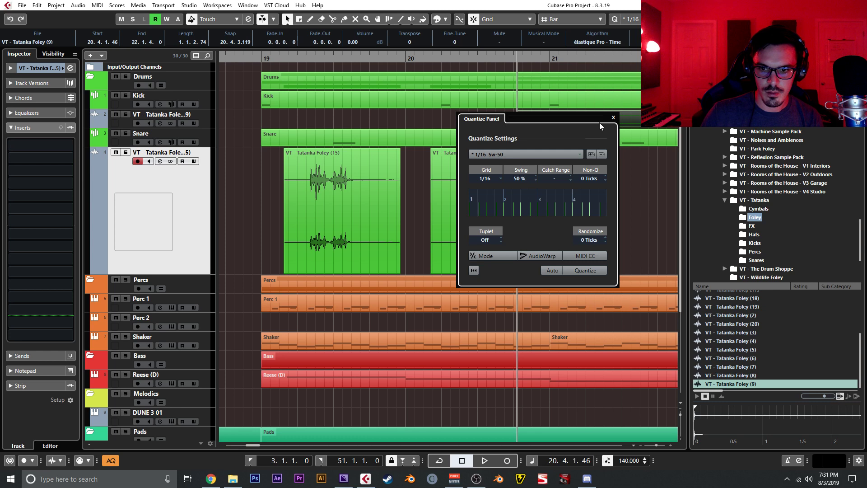
click(613, 117)
drag(581, 123, 583, 122)
click(571, 19)
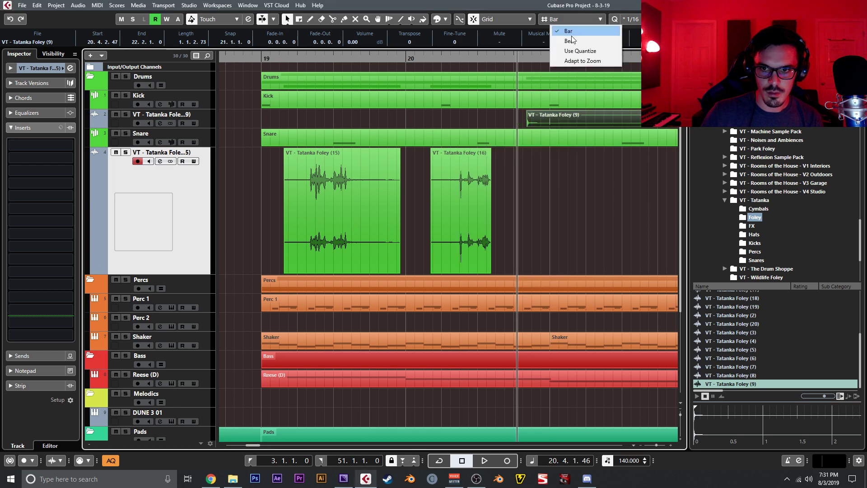
click(576, 51)
Move the Foley (9) clip to start at 20.2.4.20 and play from just before bar 19
drag(552, 125, 484, 118)
double_click(486, 119)
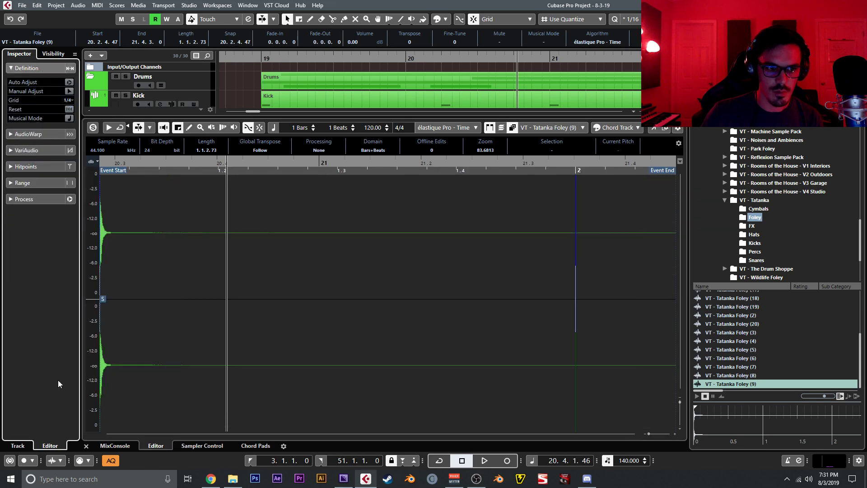
click(85, 445)
drag(502, 121, 502, 121)
click(262, 58)
key(space)
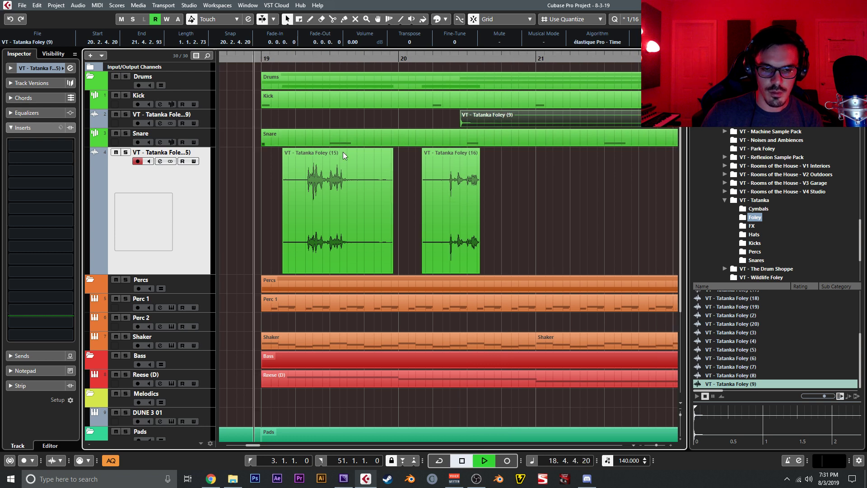
Move the Foley (9) clip earlier to 20.2.2.20 and replay the passage around bar 20
drag(371, 202, 347, 195)
click(513, 218)
key(f)
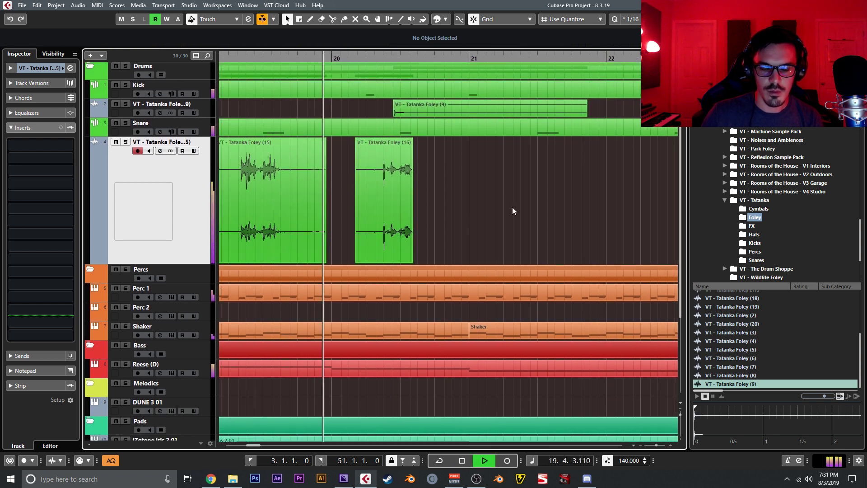
key(space)
mouse_move(347, 118)
mouse_down()
mouse_move(357, 121)
mouse_move(337, 118)
mouse_up()
scroll(353, 122, left, 4)
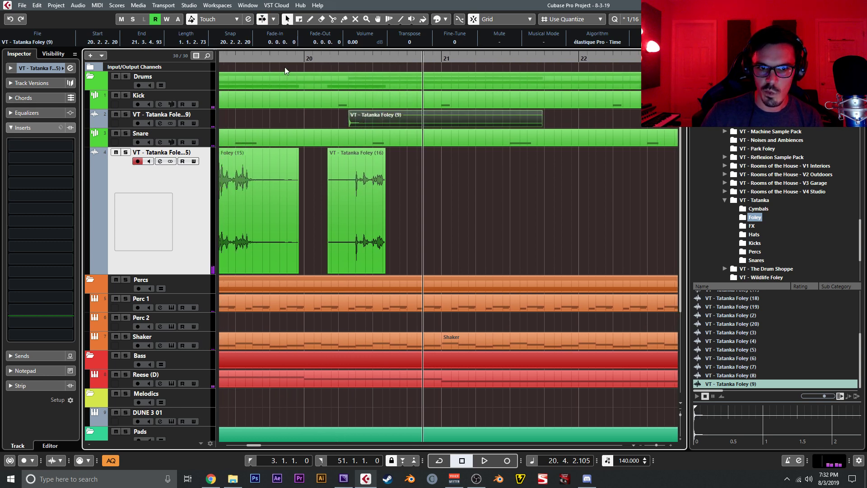
scroll(285, 68, left, 3)
click(288, 59)
key(space)
drag(530, 238, 460, 175)
key(space)
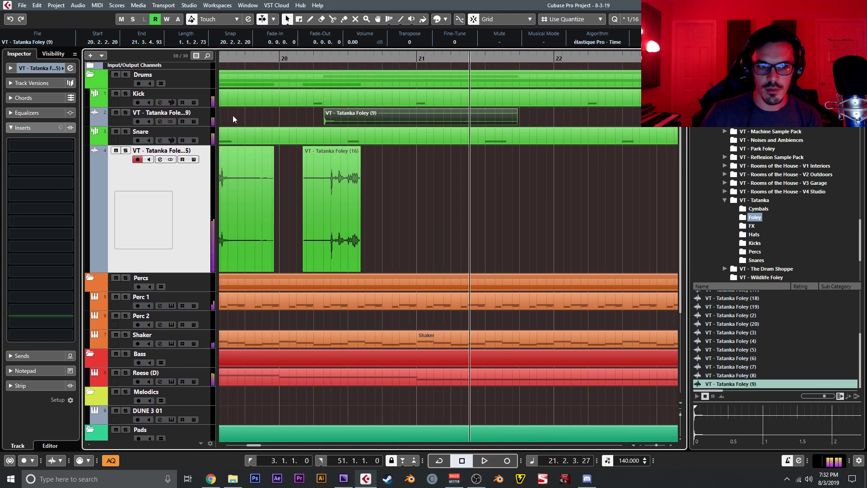
Delete the VT - Tatanka Foley (9) track between Kick and Snare together with its clip
click(212, 117)
key(shift+Delete)
key(Return)
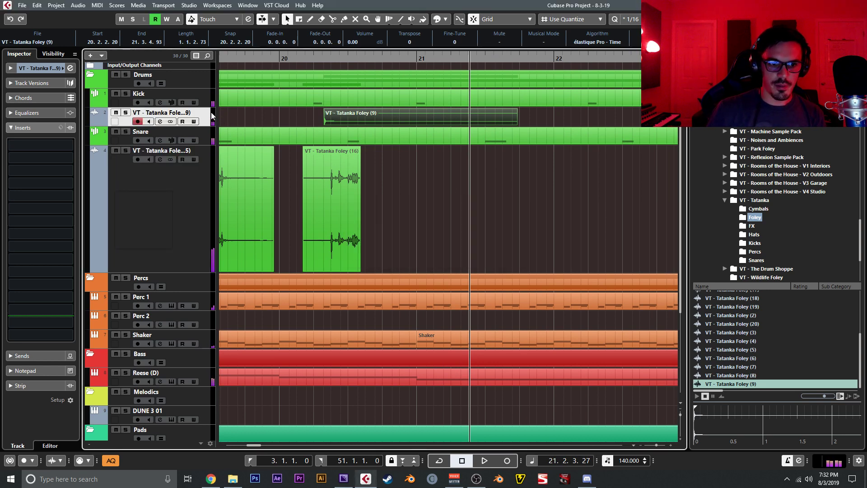
Audition VT - Tatanka Foley samples from Foley (1) through Foley (17) in the browser
scroll(761, 368, up, 4)
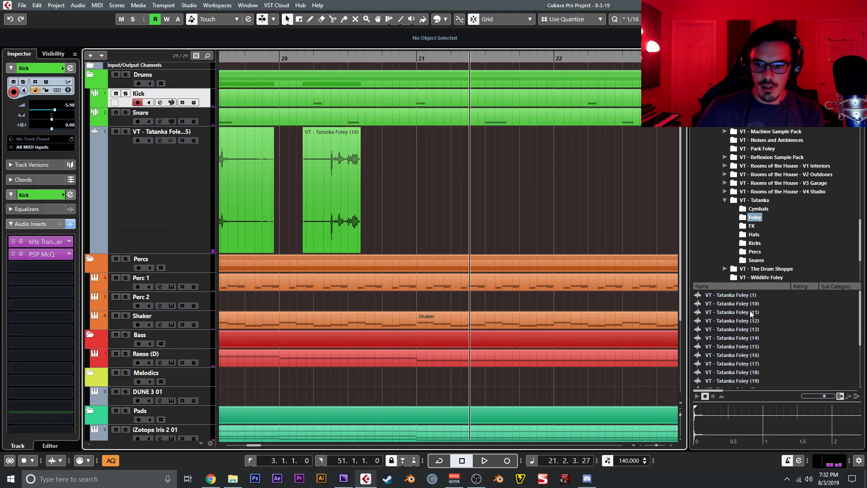
click(756, 296)
click(764, 312)
click(764, 321)
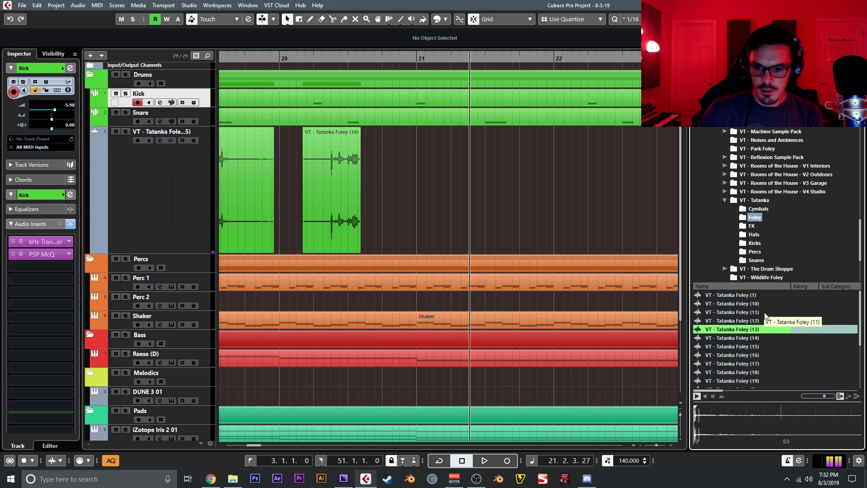
click(764, 329)
key(Down)
key(Down)
key(Down)
key(Down)
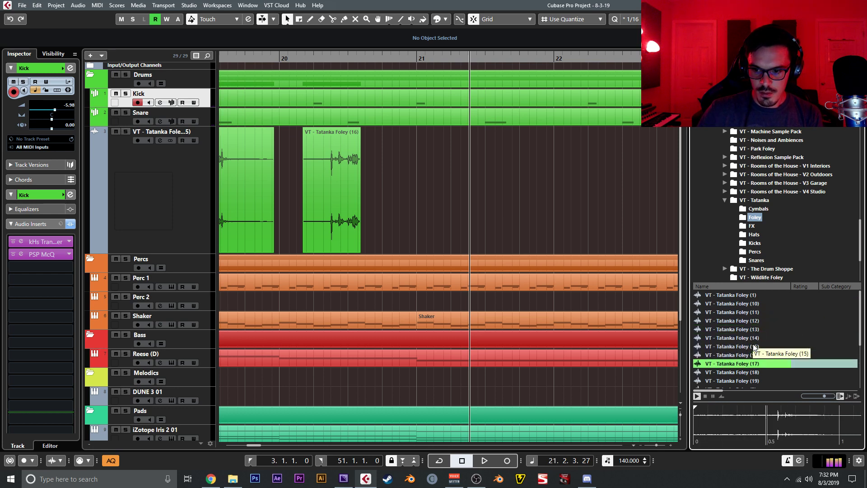
Add VT - Tatanka Foley (17) and Foley (18) to the existing foley track after the Foley (16) clip
drag(541, 188, 542, 188)
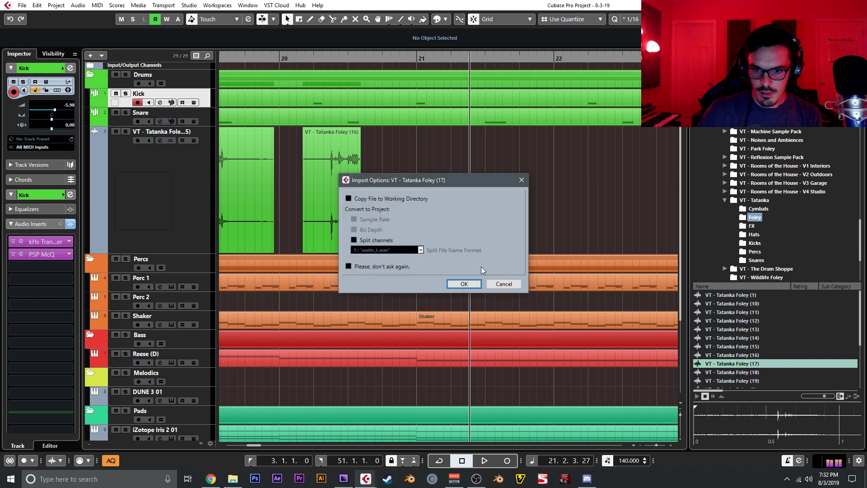
click(465, 284)
click(760, 313)
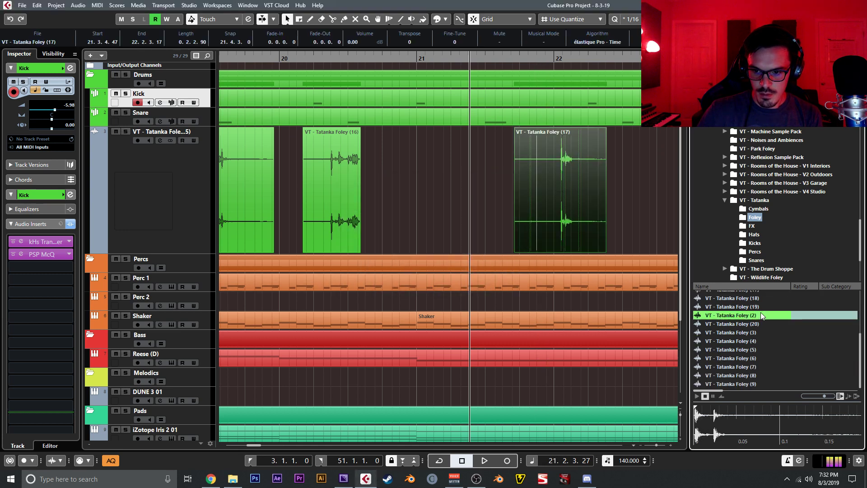
scroll(761, 316, up, 2)
click(771, 347)
key(Up)
drag(759, 338, 618, 183)
click(463, 283)
Move the Foley (17) clip to just after bar 21 and the Foley (18) clip into bar 22
drag(562, 209, 452, 209)
drag(479, 145, 514, 156)
scroll(389, 180, right, 5)
drag(390, 179, 411, 166)
Delete all Snare clips from bar 23 onward, keeping the one at bars 19 to 23
key(g)
key(g)
key(g)
key(g)
click(596, 118)
key(g)
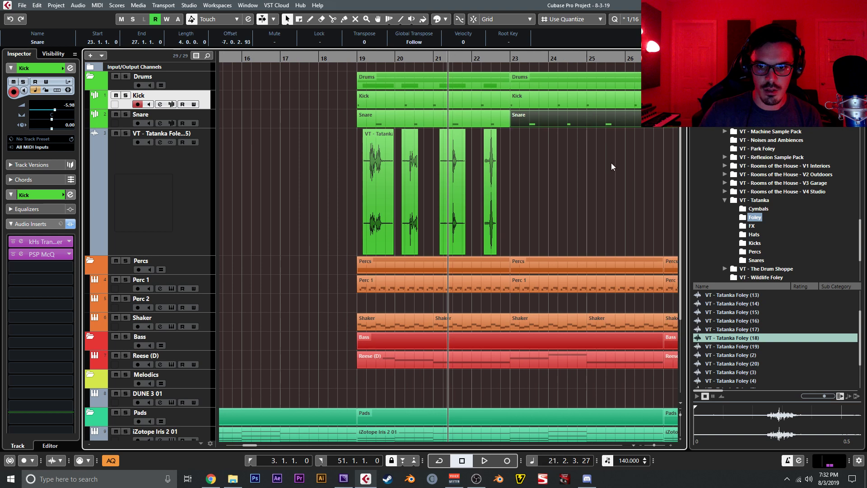
key(g)
key(g)
key(g)
key(g)
key(g)
drag(615, 165, 392, 111)
key(Delete)
Duplicate the Snare clip and the four foley clips of bars 19 to 23 repeatedly up to bar 51
drag(334, 119, 294, 163)
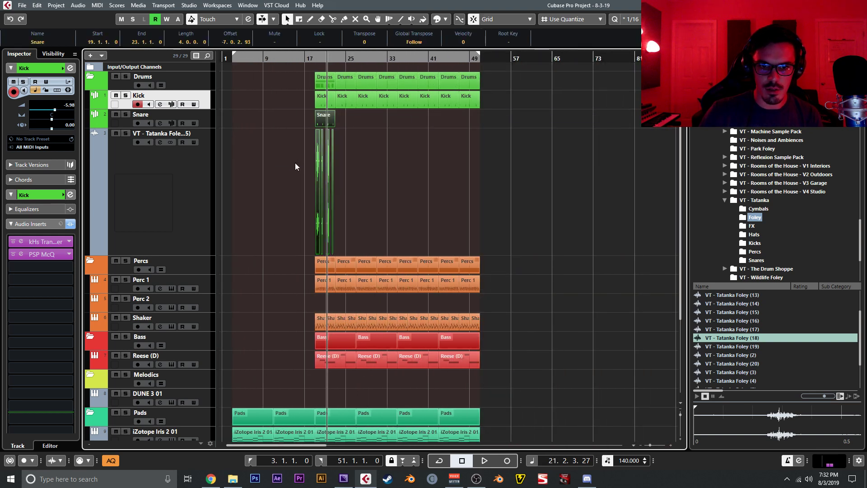
key(ctrl+d)
key(ctrl+d)
key(ctrl+d)
key(ctrl+d)
key(ctrl+d)
key(ctrl+d)
key(ctrl+d)
key(ctrl+d)
click(294, 162)
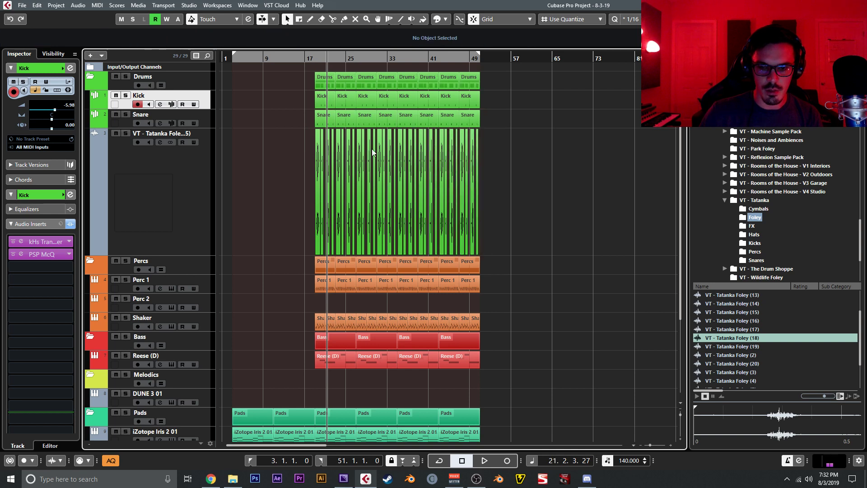
Insert PSP McQ in the foley track's first slot, solo the track and start playback
key(h)
key(h)
key(h)
key(h)
key(h)
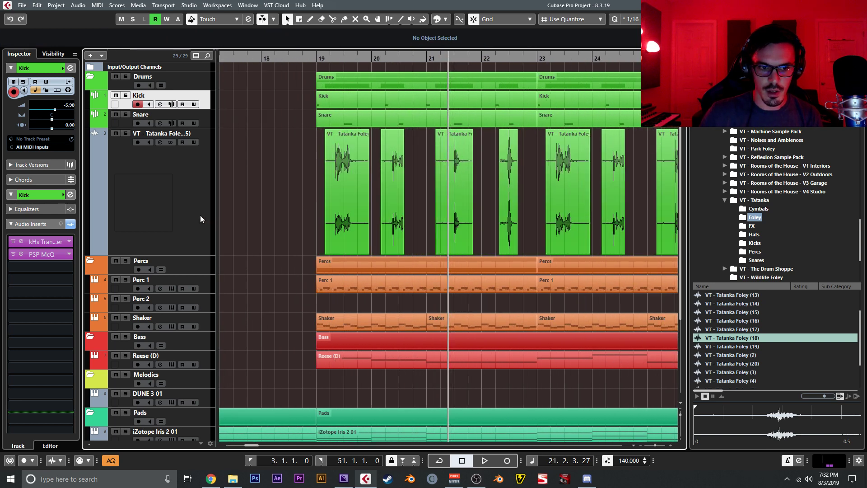
click(201, 219)
click(41, 145)
text(mc)
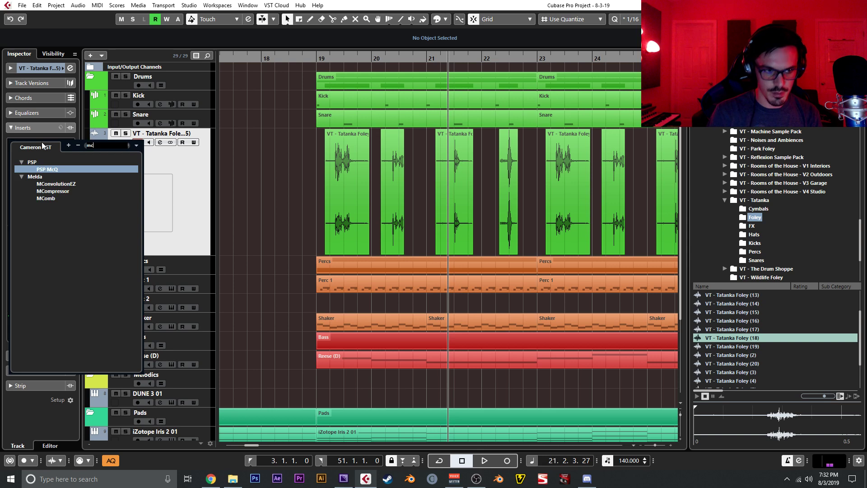
key(Return)
key(s)
key(space)
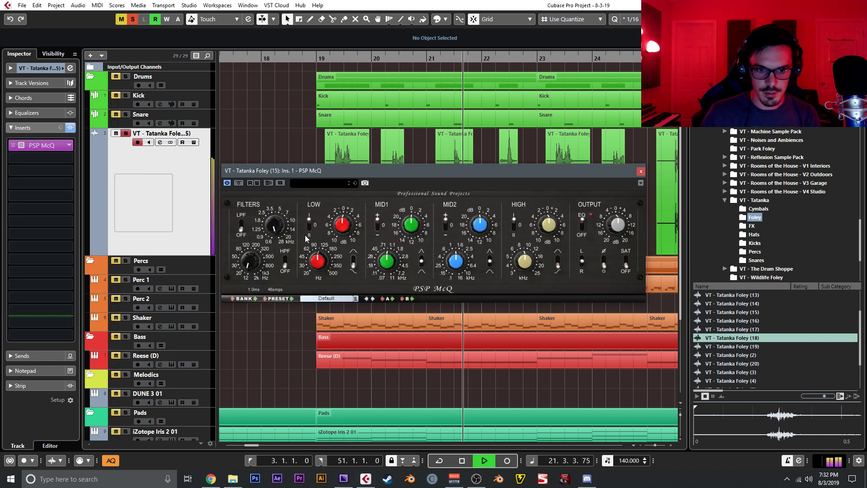
Raise PSP McQ's high-pass frequency, boost its low and mid gains, and close the equalizer
drag(246, 260, 240, 162)
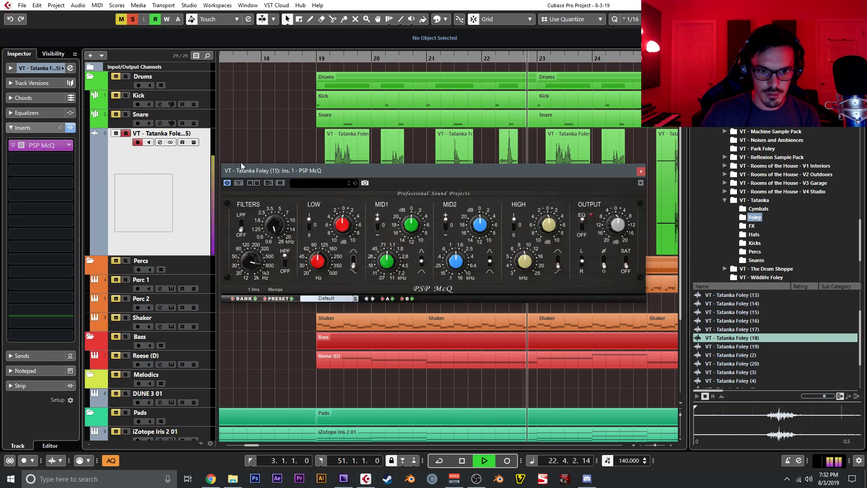
drag(342, 223, 341, 195)
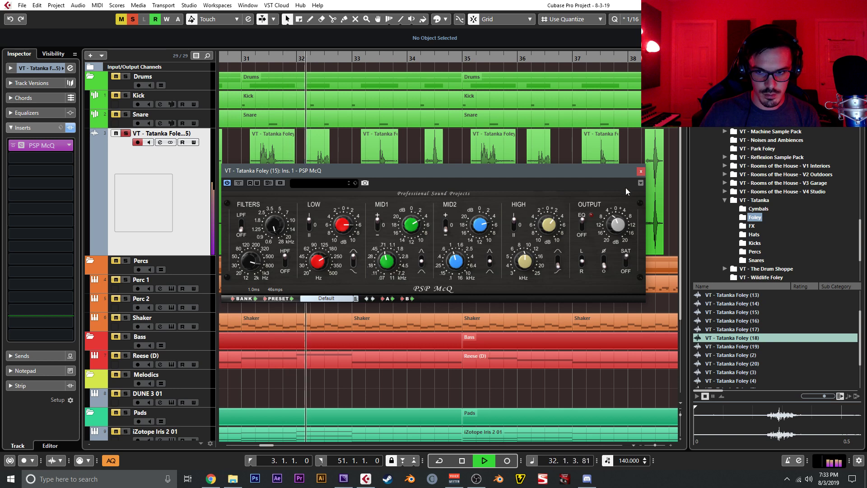
click(640, 171)
Insert SynthMaster2FX in the foley track's second slot and load Vocode Future Garage Percs from My Presets
click(30, 160)
text(synth)
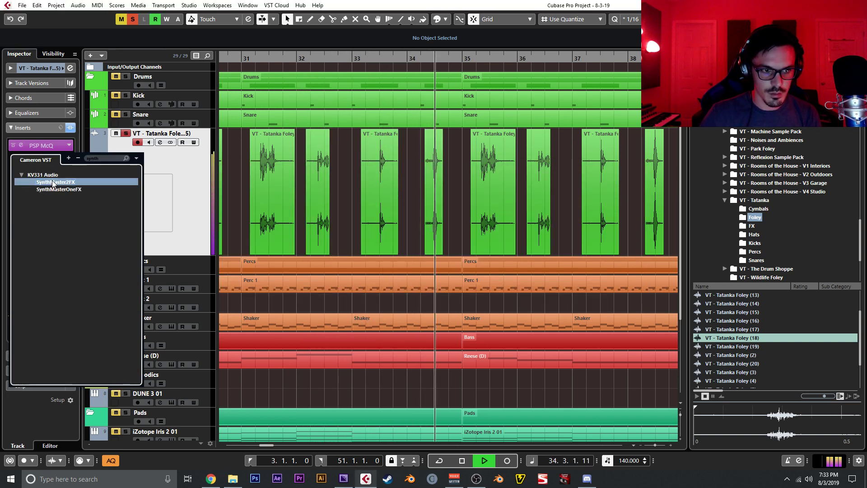
key(Return)
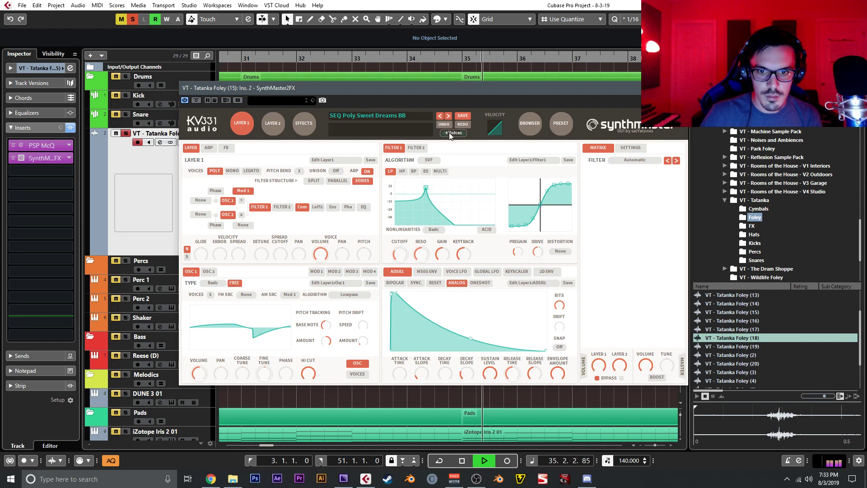
click(527, 124)
click(403, 194)
click(389, 187)
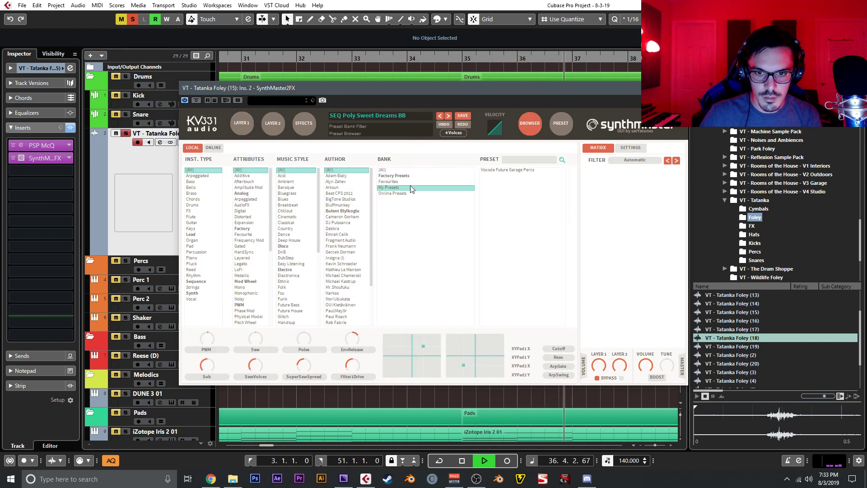
click(505, 170)
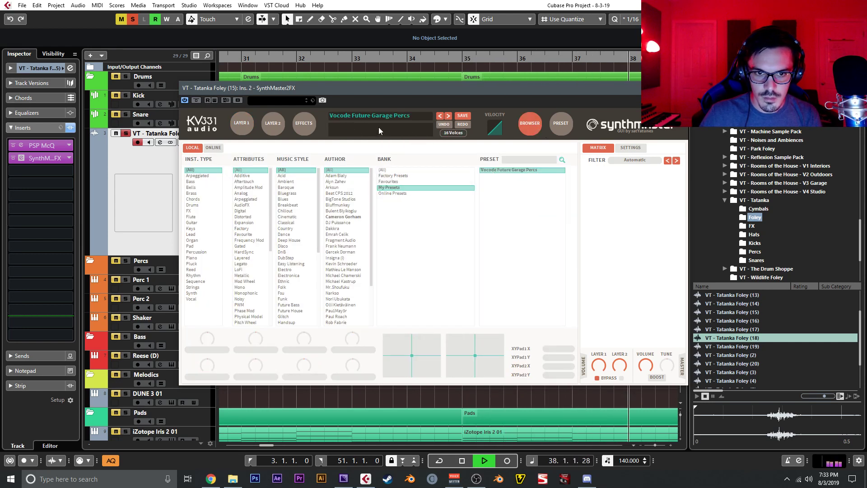
Adjust the frequency start and mix of the Layer 1 vocoder in SynthMaster's effects
click(304, 122)
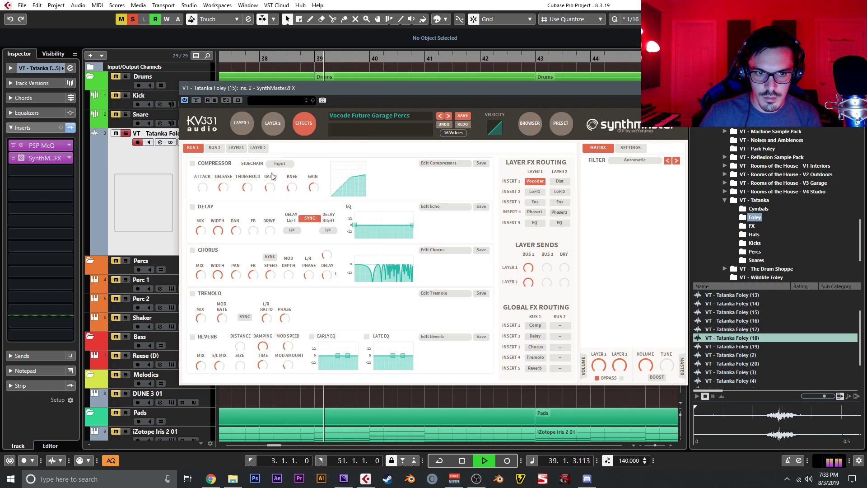
click(257, 148)
click(237, 148)
click(274, 192)
drag(274, 192, 298, 223)
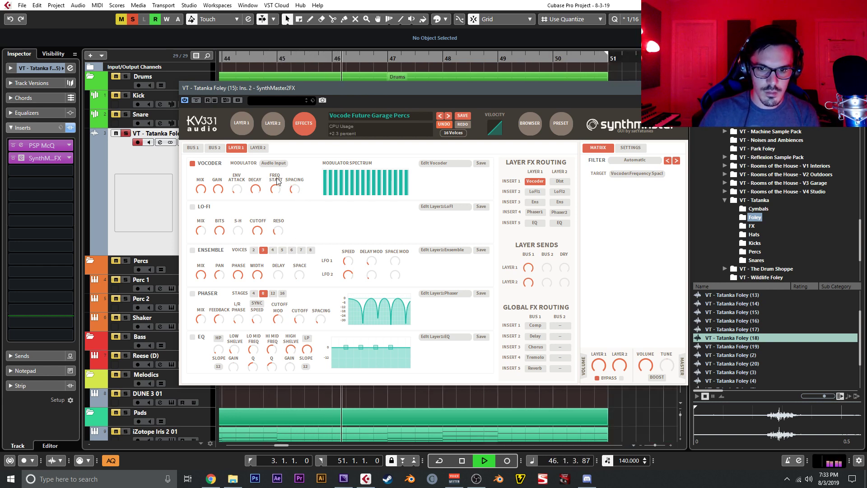
drag(203, 192, 208, 228)
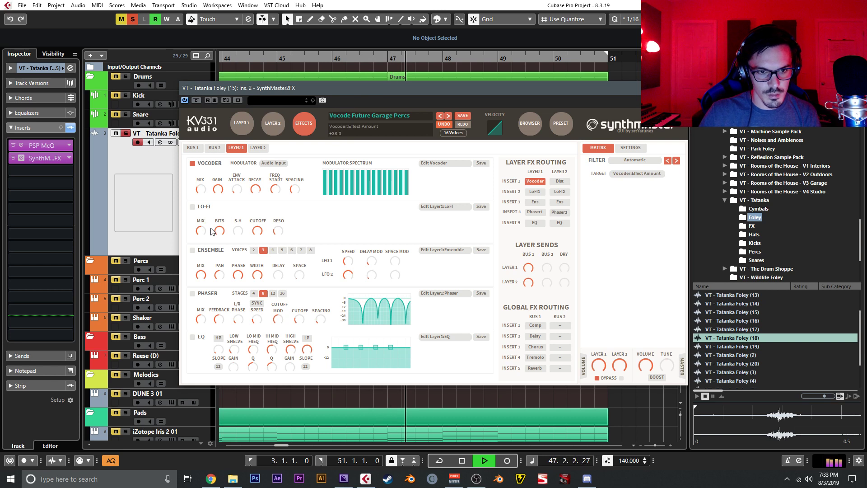
Redraw the Layer 1 vocoder matrix as a rising diagonal while replaying the foley, and stop playback
click(244, 125)
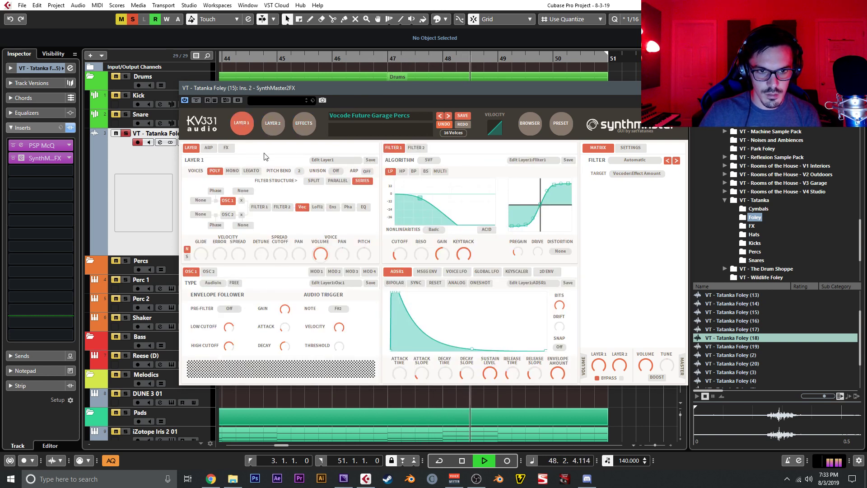
click(226, 148)
mouse_move(335, 220)
mouse_down()
mouse_move(355, 211)
mouse_move(339, 214)
mouse_move(361, 219)
mouse_move(351, 210)
mouse_move(347, 220)
mouse_move(360, 208)
mouse_up()
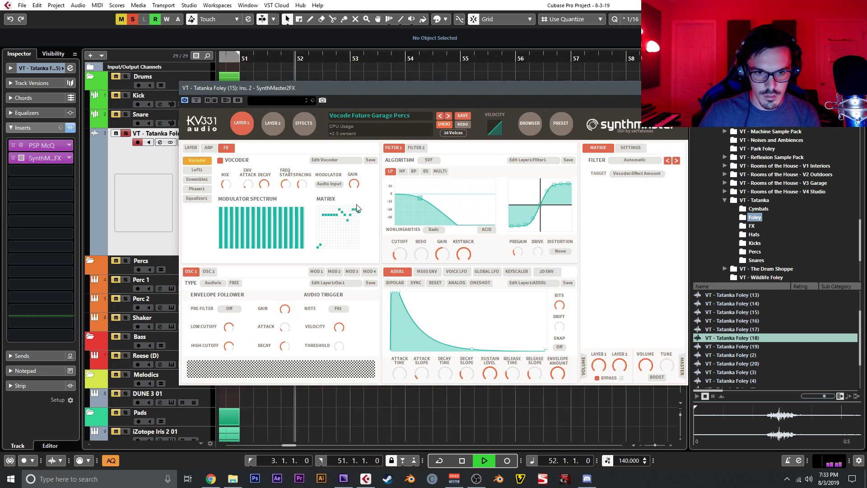
drag(235, 58, 161, 65)
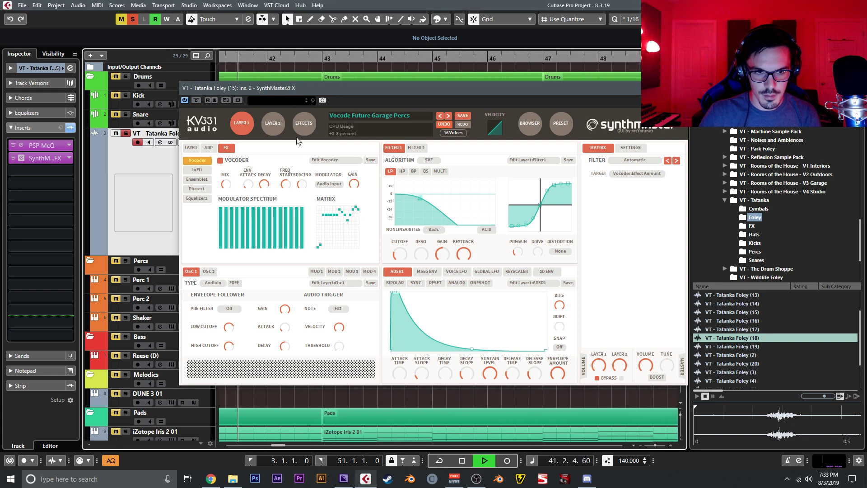
drag(326, 236, 360, 208)
mouse_move(321, 240)
mouse_down()
mouse_move(316, 253)
mouse_move(357, 208)
mouse_move(317, 245)
mouse_up()
key(space)
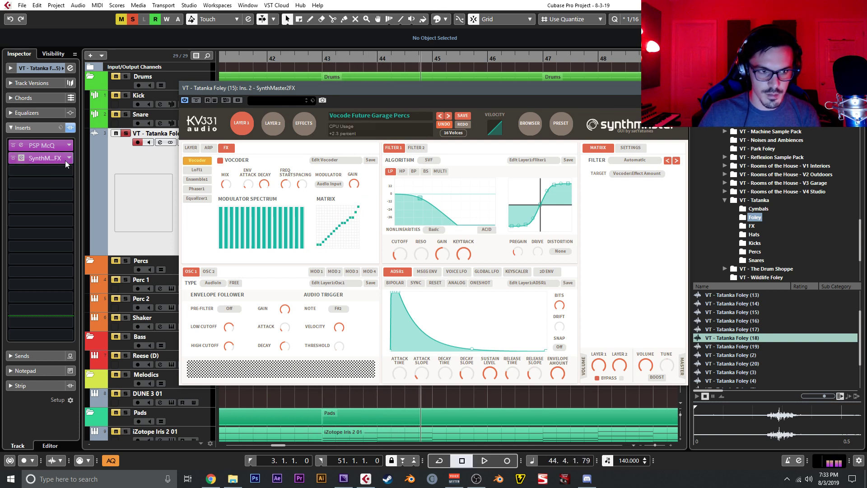
Replace SynthMaster2FX in the foley track's second slot with TAL-Vocoder-2-64
click(61, 161)
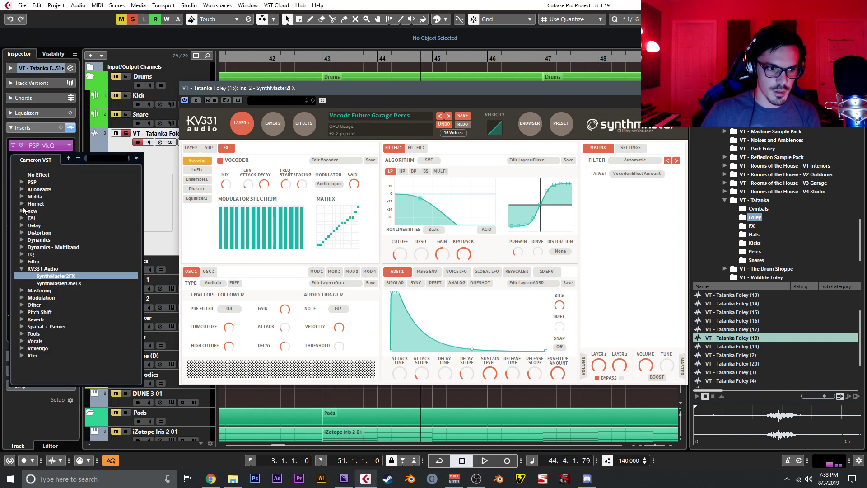
click(22, 218)
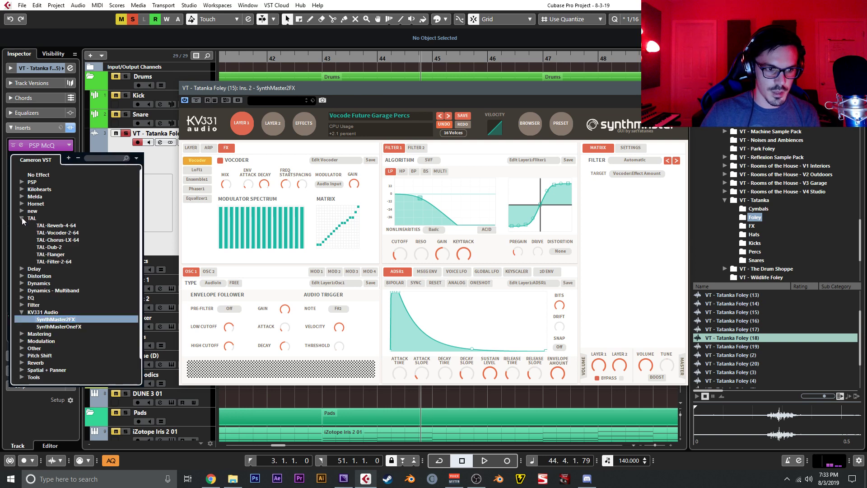
click(58, 232)
click(408, 251)
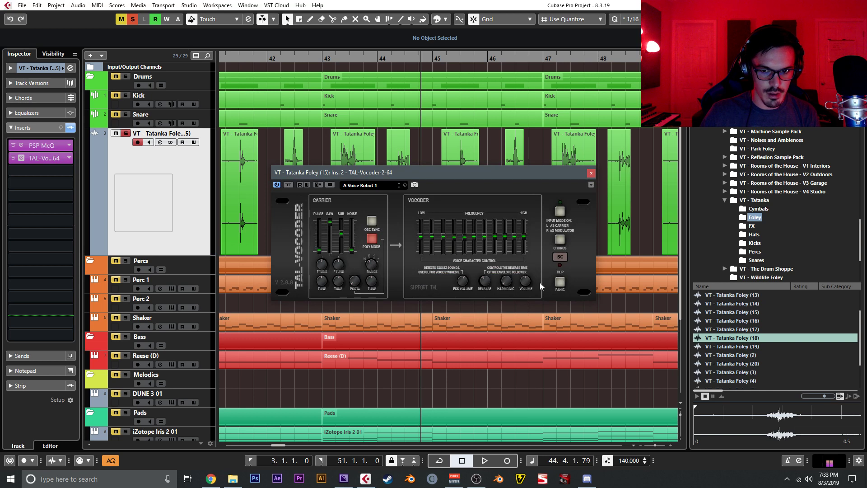
Audition the soloed foley through TAL-Vocoder-2-64 and remove the vocoder from the track's second insert slot
key(space)
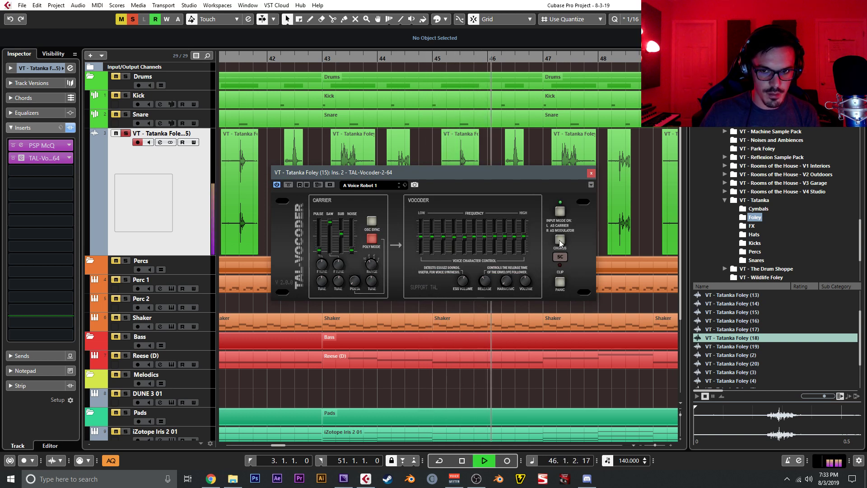
key(space)
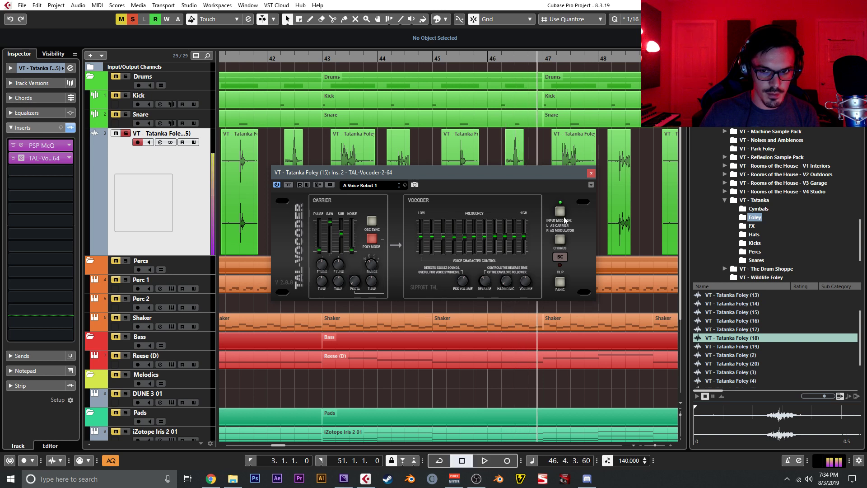
click(591, 173)
click(45, 158)
click(45, 160)
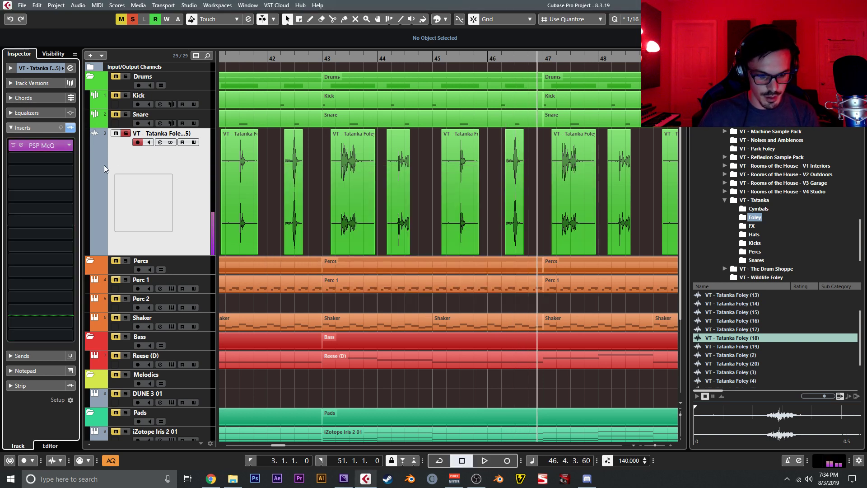
Unsolo the Tatanka foley track so it plays with the full arrangement
click(126, 133)
key(g)
key(g)
key(g)
key(g)
key(g)
key(g)
key(g)
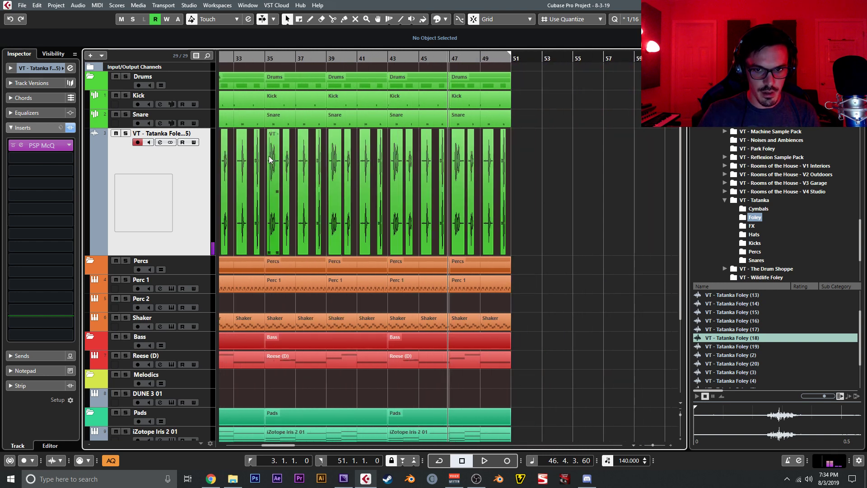
Raise the foley channel's volume to about -12.2 dB in the mixer and route its output to the SC group
key(F3)
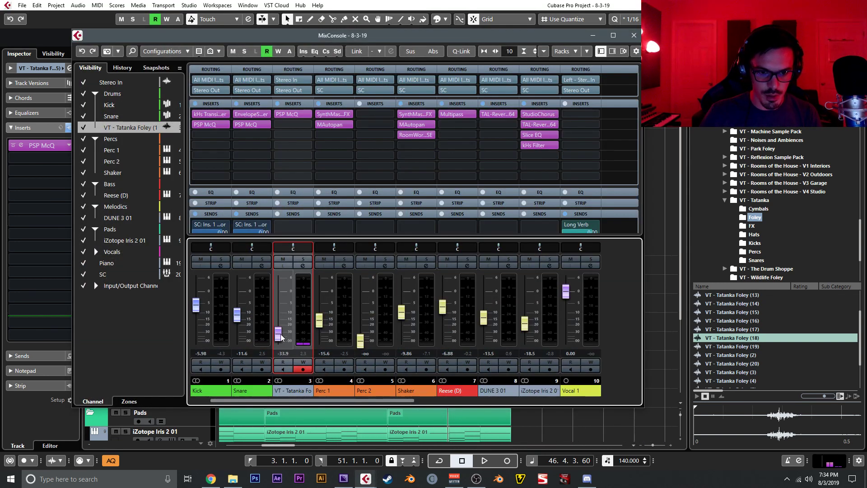
click(296, 91)
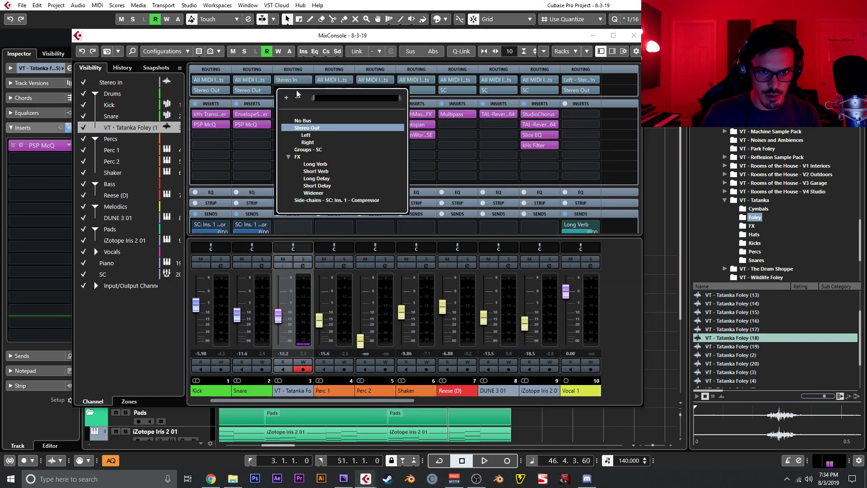
click(305, 149)
Play the full mix while raising the foley channel's fader further, close the mixer and stop playback
key(space)
click(282, 321)
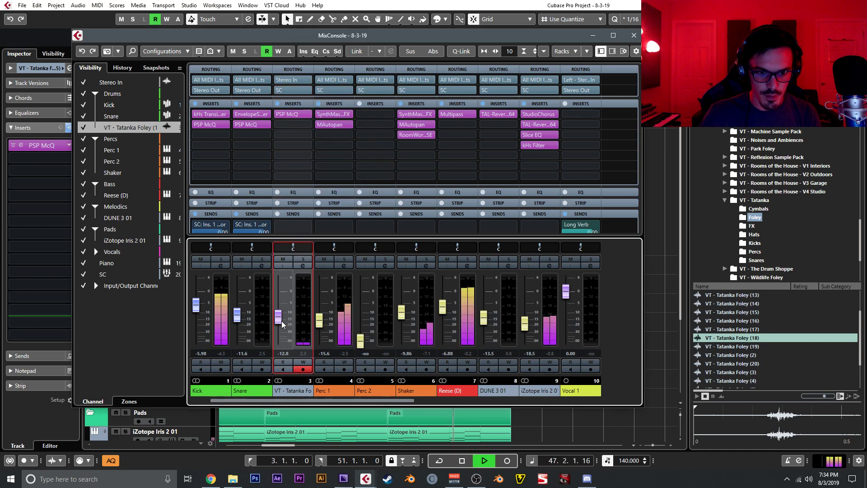
drag(282, 322, 278, 310)
click(633, 36)
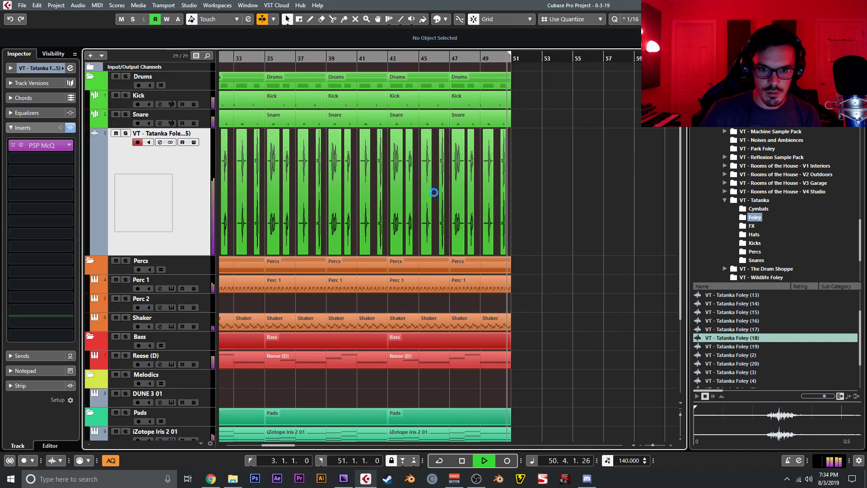
key(space)
Shrink the foley track's height to match the neighbouring tracks
scroll(345, 202, left, 4)
scroll(337, 198, down, 1)
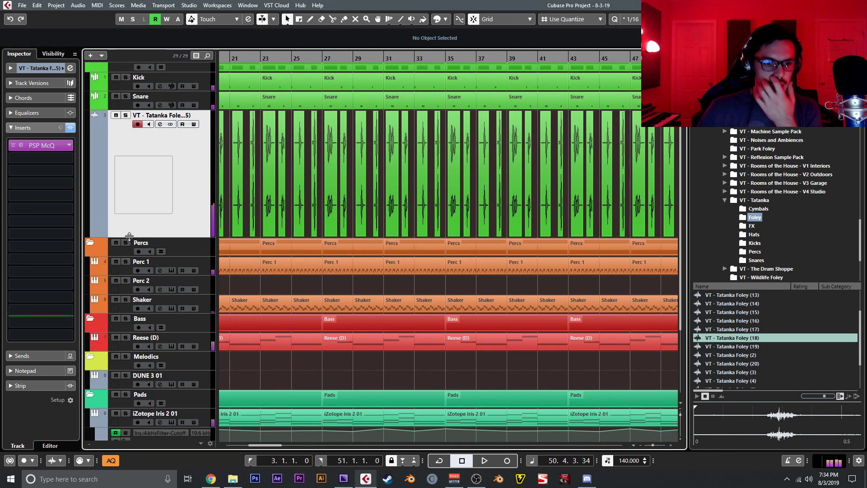
drag(139, 236, 157, 129)
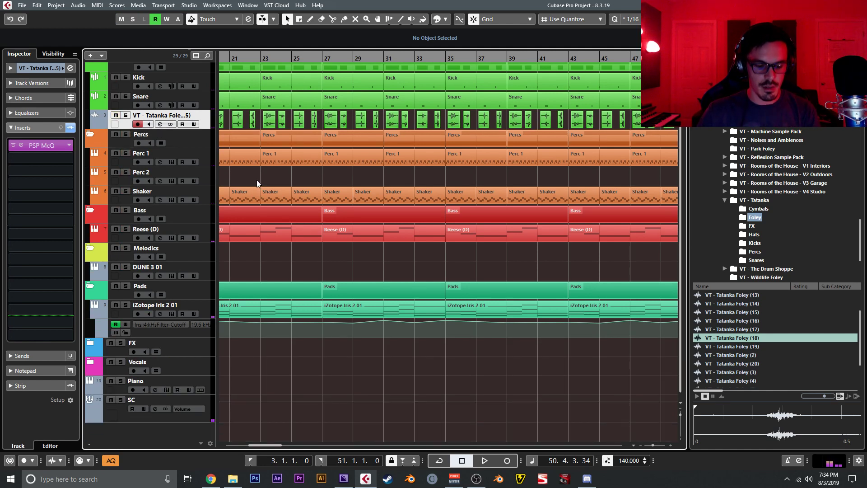
Select the DUNE 3 01 track and place the playhead at bar 3
click(206, 268)
key(g)
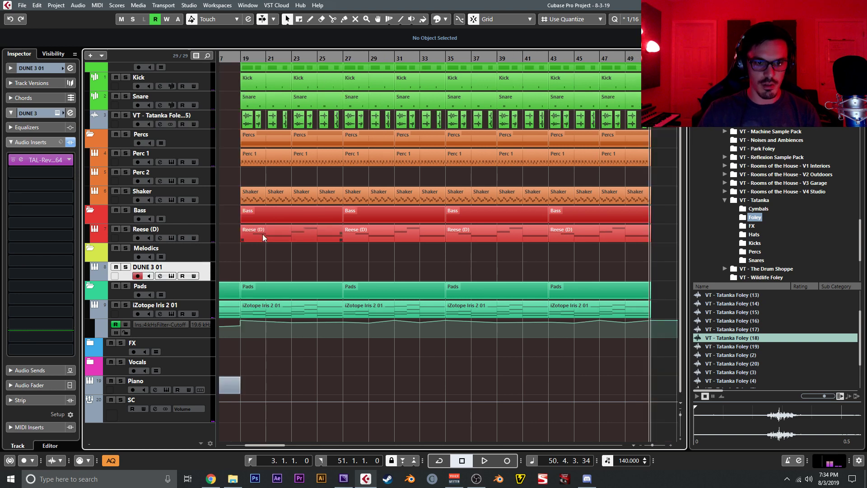
key(g)
key(g)
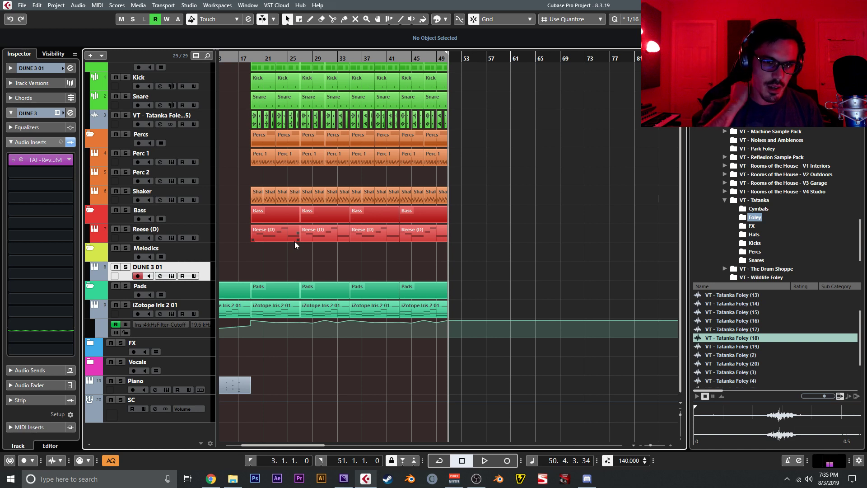
drag(294, 241, 396, 306)
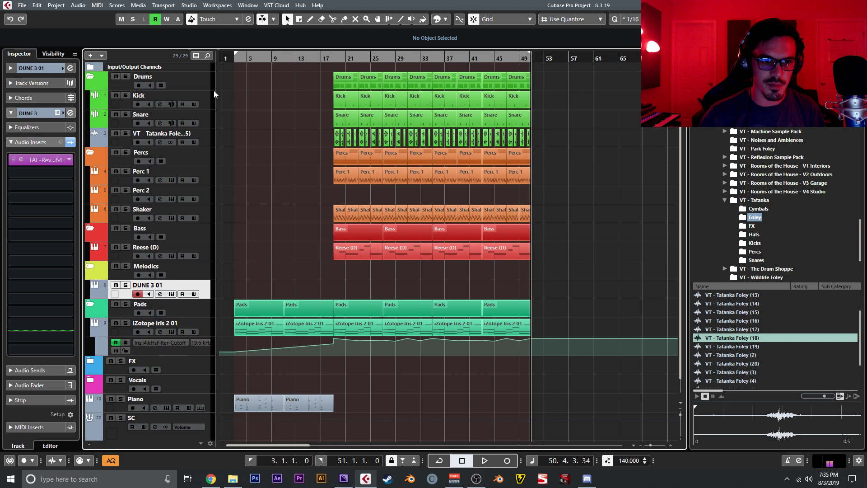
click(235, 59)
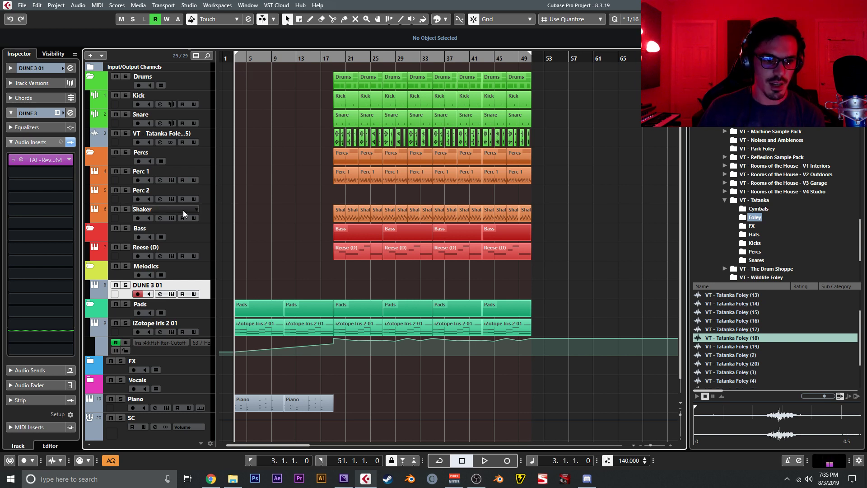
Review the insert effects on the Shaker, Perc 1 and Reese (D) tracks, including the Reese's Multipass settings
click(213, 207)
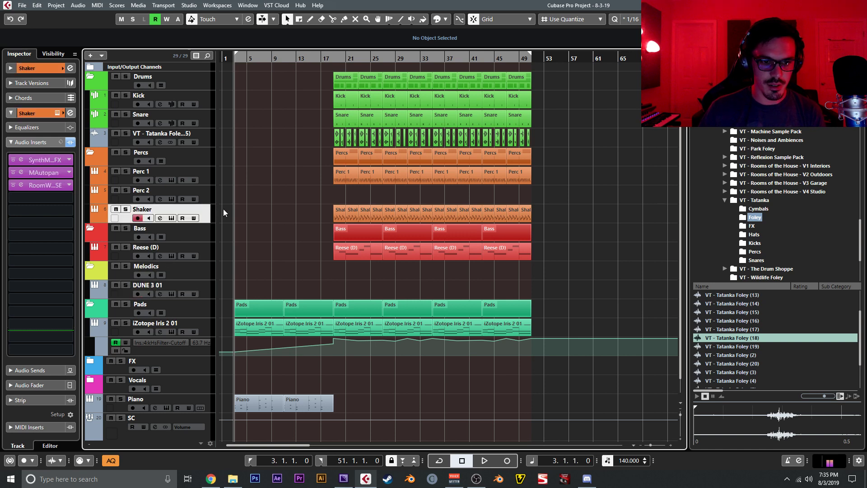
click(198, 182)
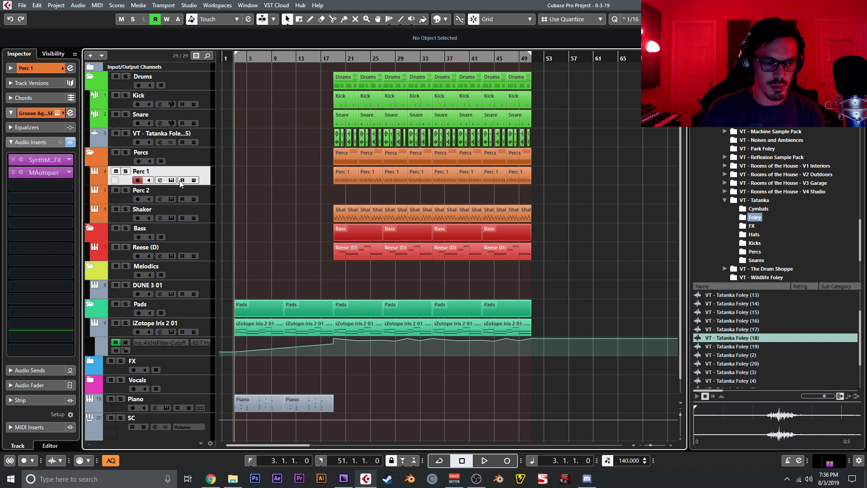
click(201, 211)
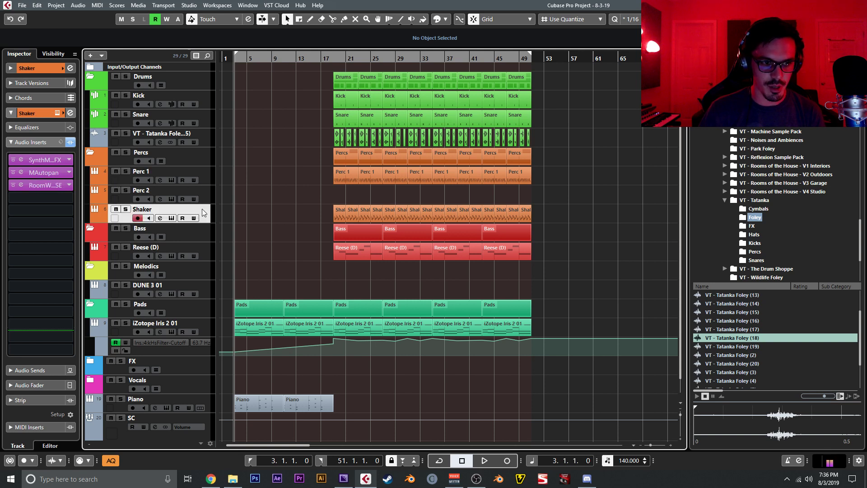
click(206, 247)
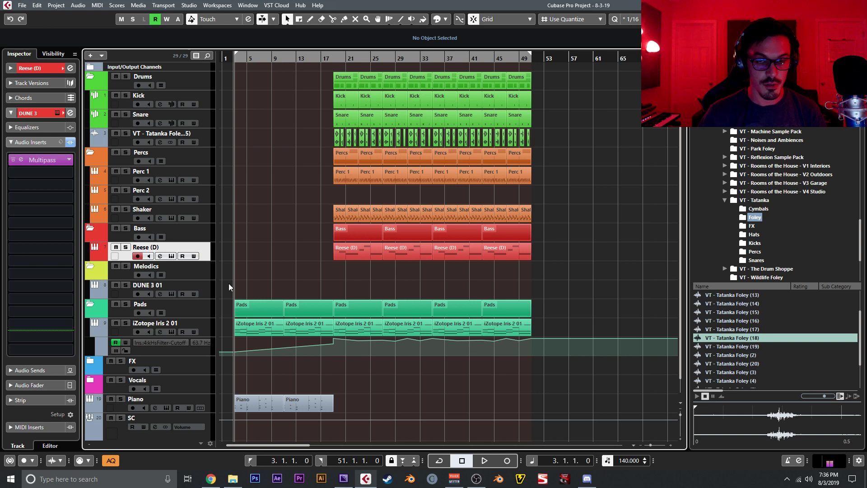
click(22, 160)
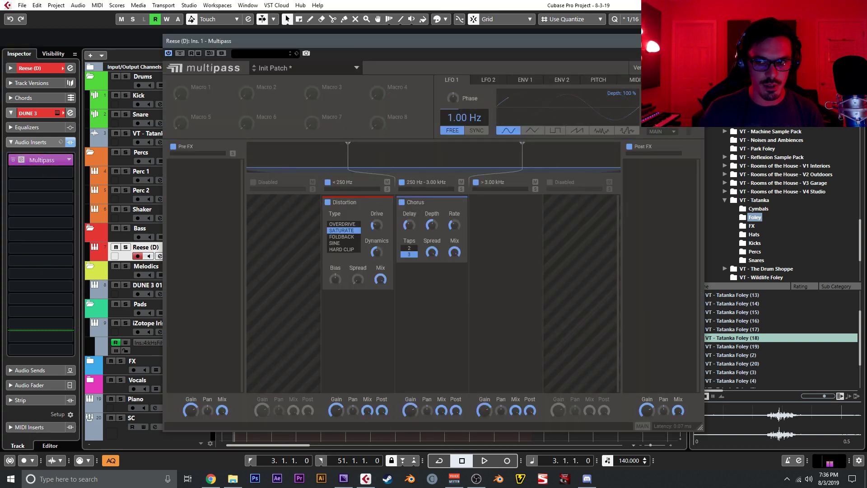
click(694, 41)
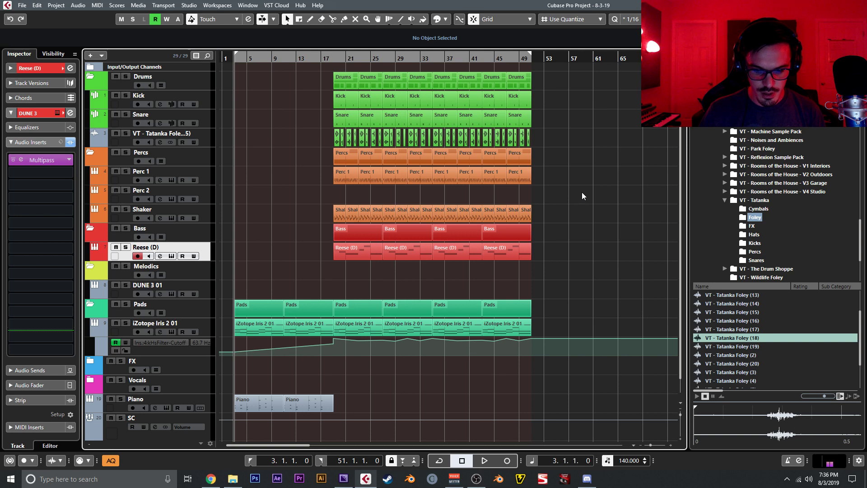
Solo the Perc 1 track, play it from bar 19 and enlarge its track height
click(218, 182)
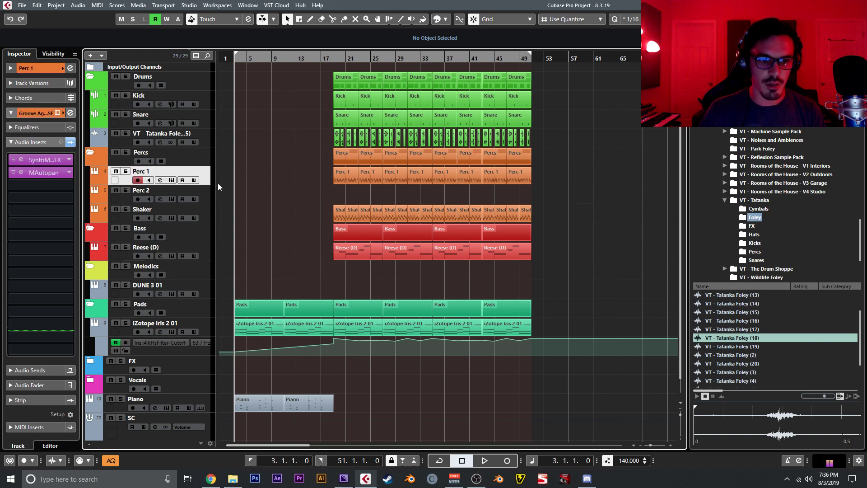
key(s)
key(space)
drag(333, 57, 218, 214)
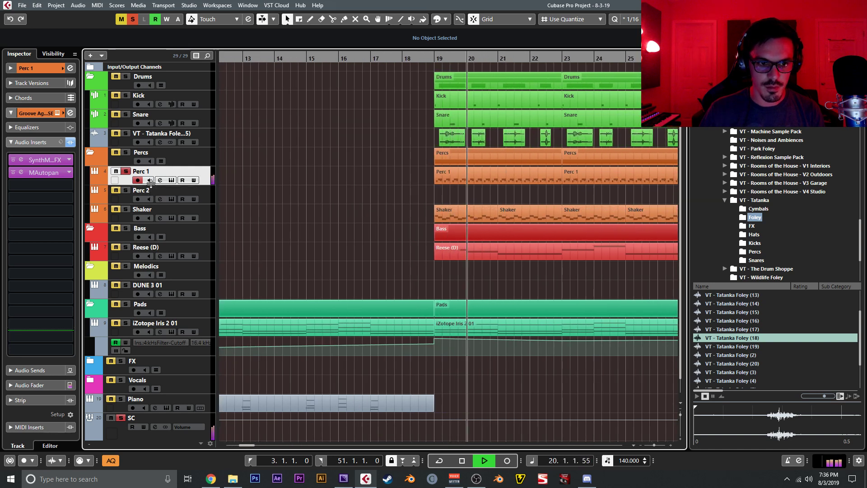
drag(154, 185, 153, 311)
key(space)
Bypass Perc 1's insert effects, inspect its Groove Agent SE kit and listen to the dry percussion
click(72, 143)
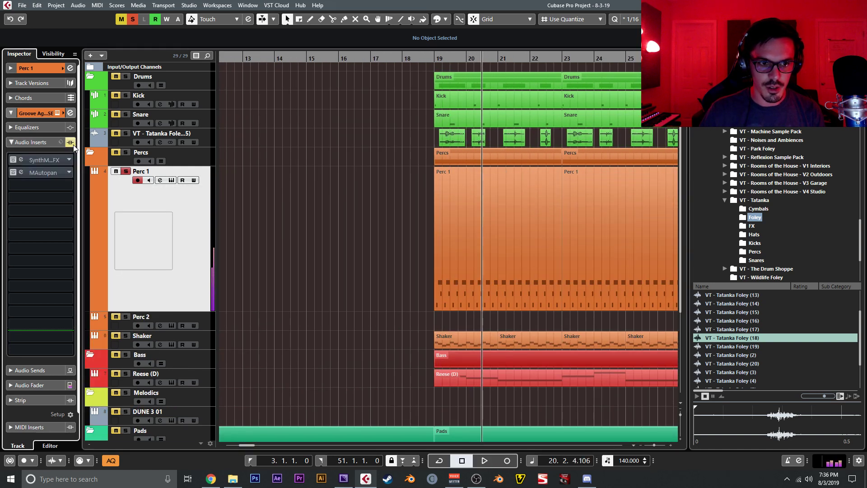
click(173, 181)
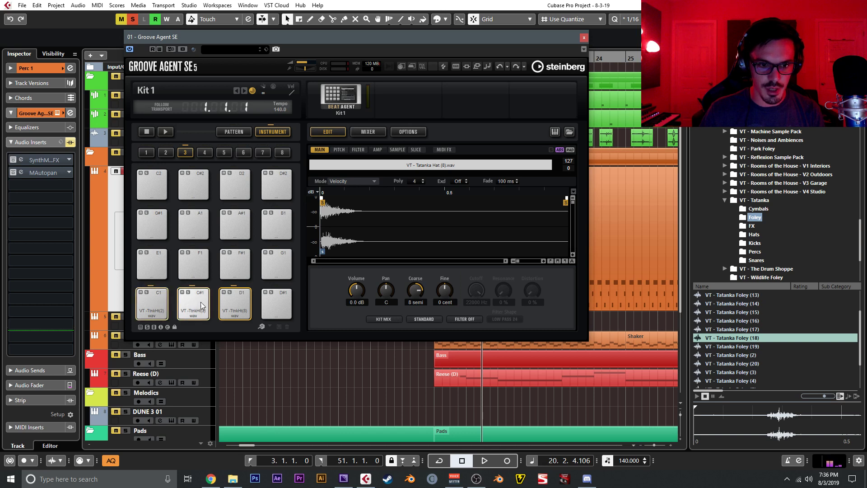
key(space)
click(583, 37)
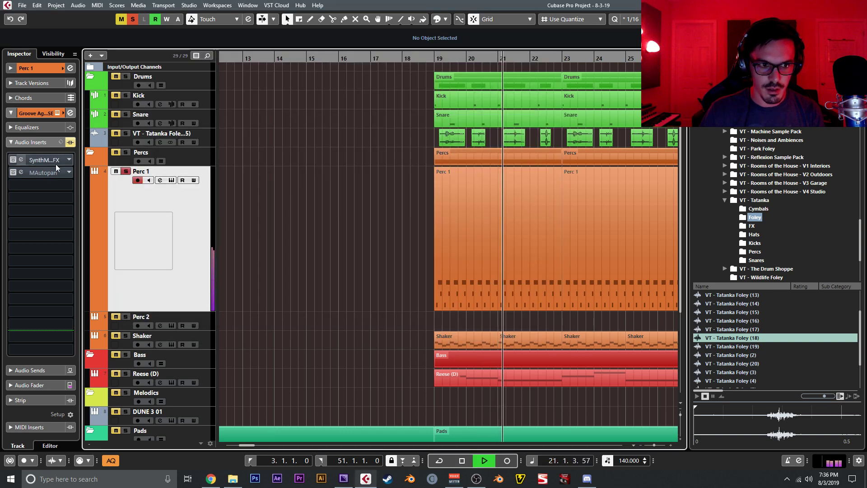
key(space)
Re-enable Perc 1's insert effects and replay the processed percussion for comparison
click(70, 142)
click(23, 163)
click(23, 163)
click(22, 172)
click(21, 173)
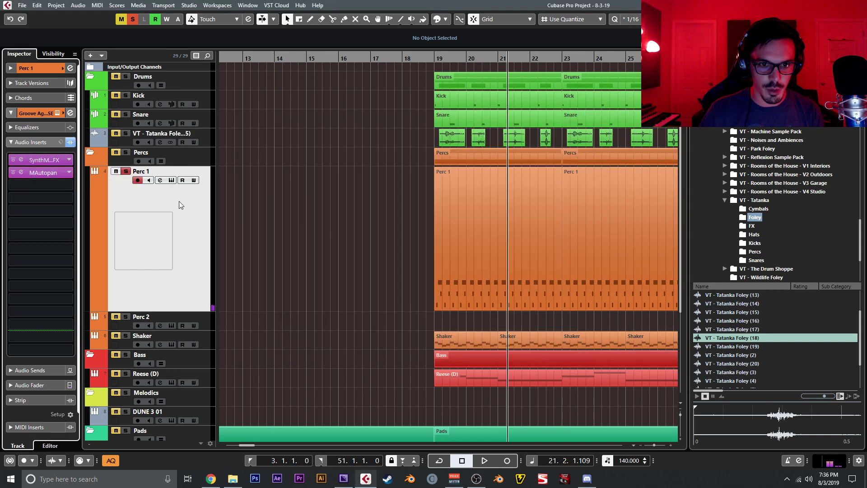
key(space)
key(g)
key(g)
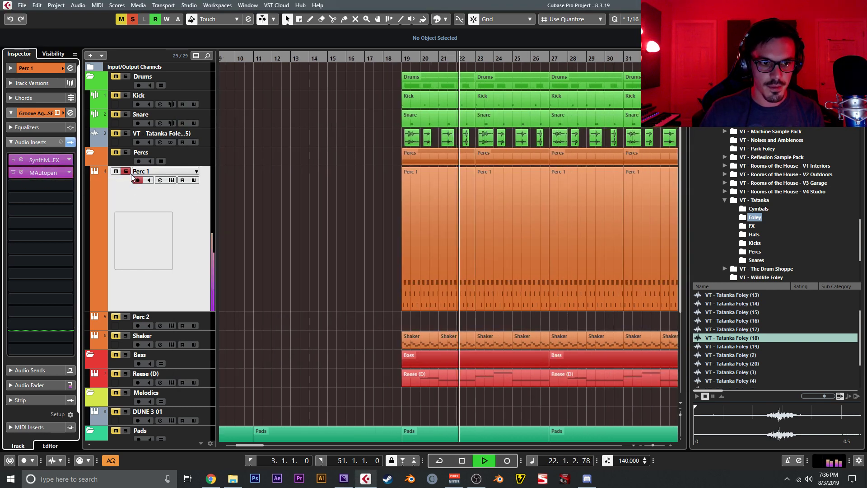
key(space)
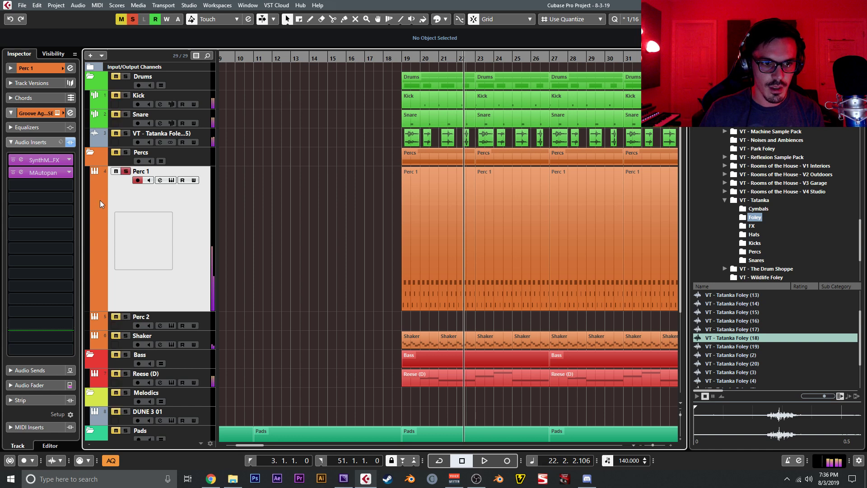
Insert Corrosion in Perc 1's third slot and tune its band-pass noise to about 14811 Hz during playback
click(50, 185)
text(sound)
key(Return)
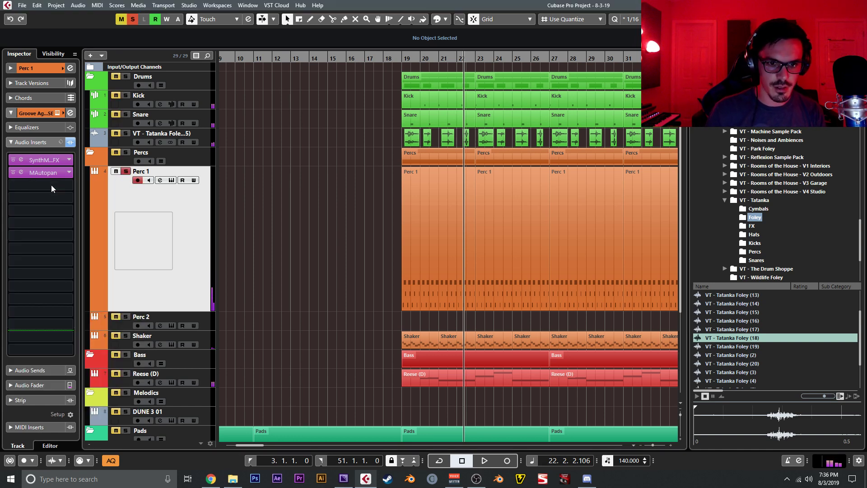
key(space)
drag(435, 278, 467, 242)
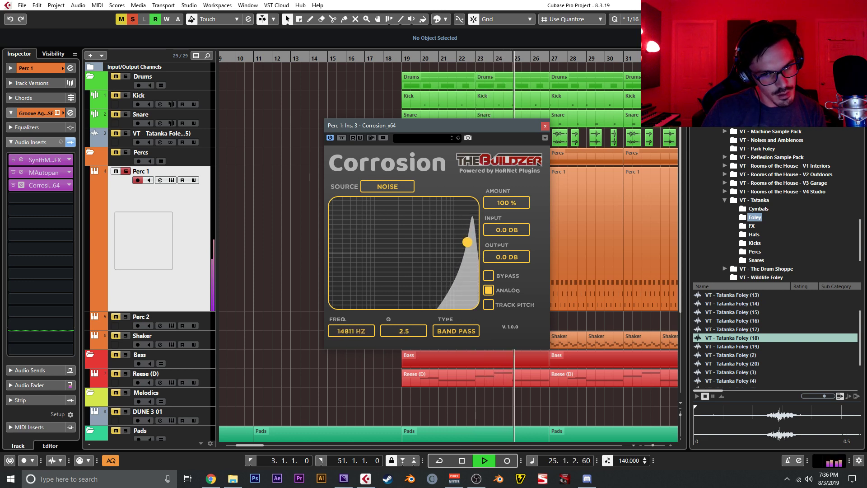
key(space)
Turn off Corrosion's Analog option, replay Perc 1 and close the plug-in
click(488, 290)
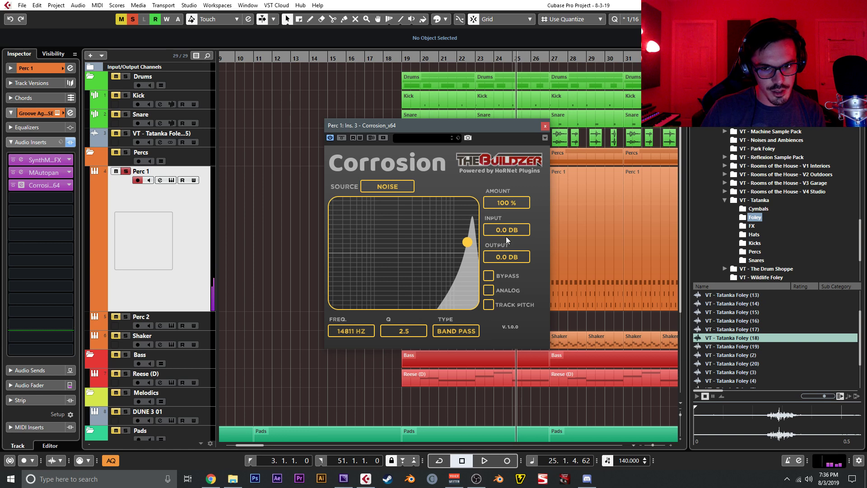
key(space)
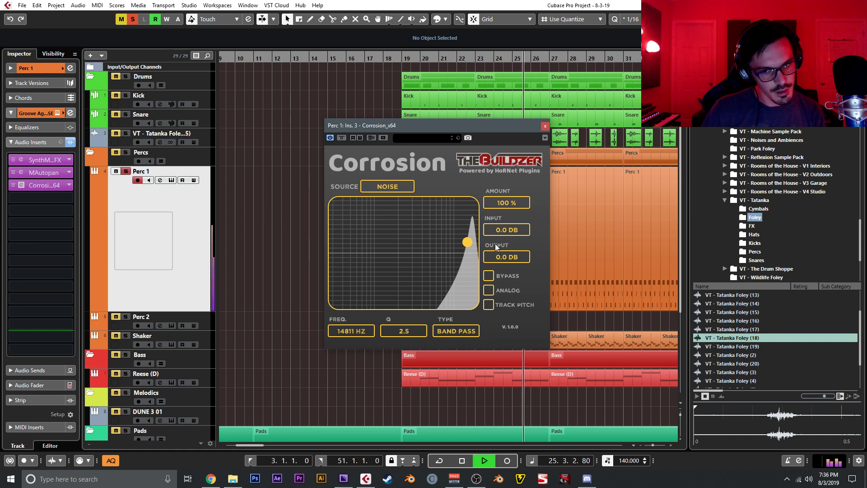
key(space)
click(545, 126)
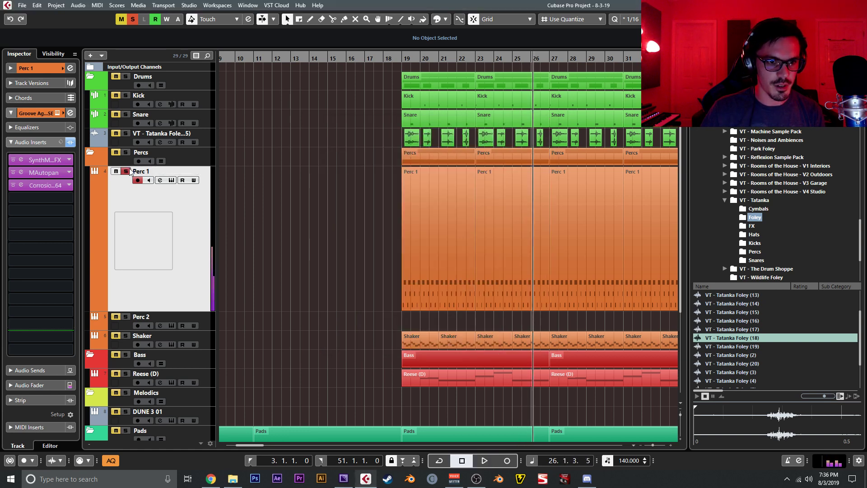
Unsolo Perc 1 and shrink its track back to the height of the neighbouring tracks
click(128, 171)
drag(162, 310, 164, 185)
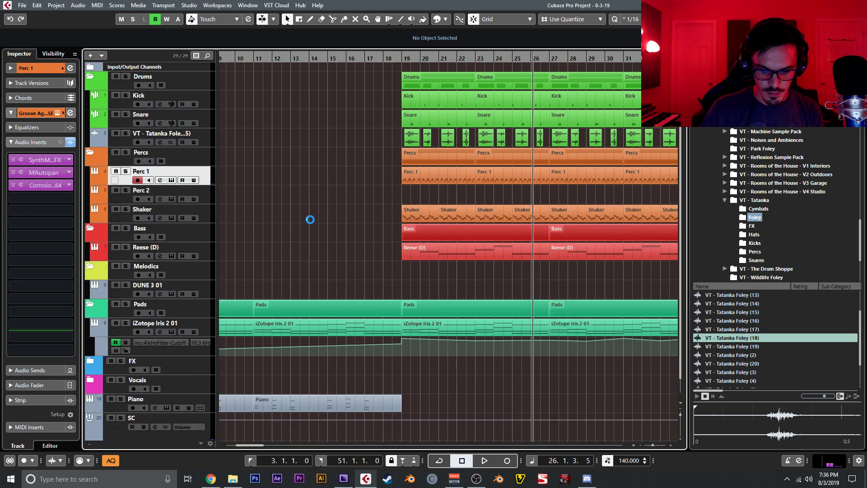
key(g)
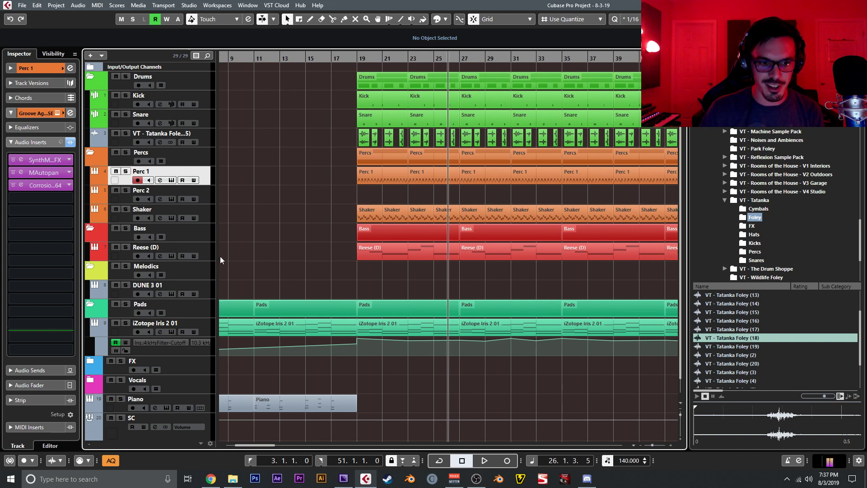
click(209, 402)
key(g)
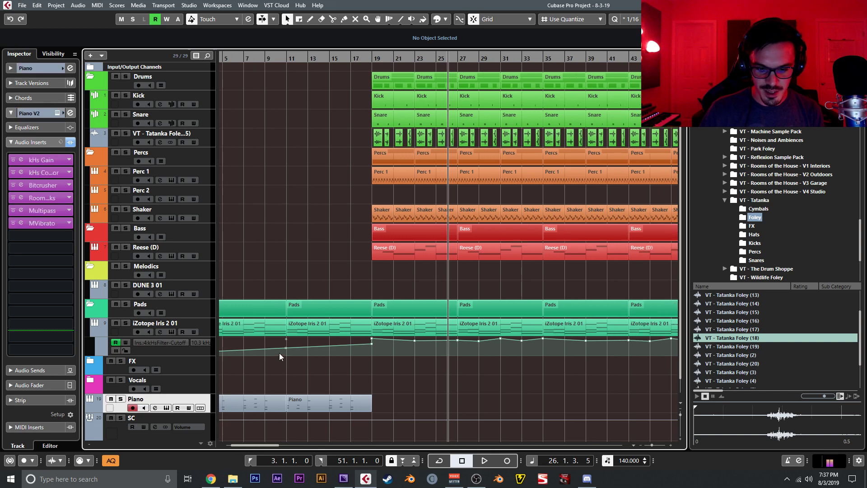
key(g)
scroll(204, 400, down, 1)
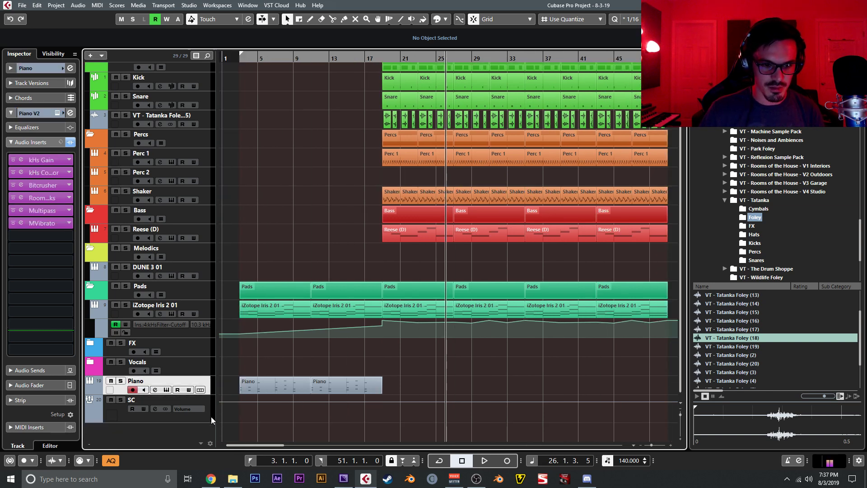
click(210, 416)
scroll(212, 385, up, 1)
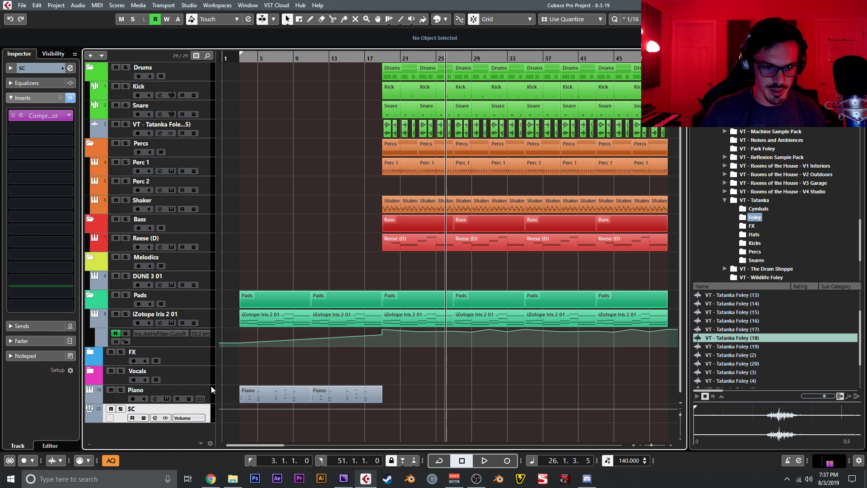
click(212, 387)
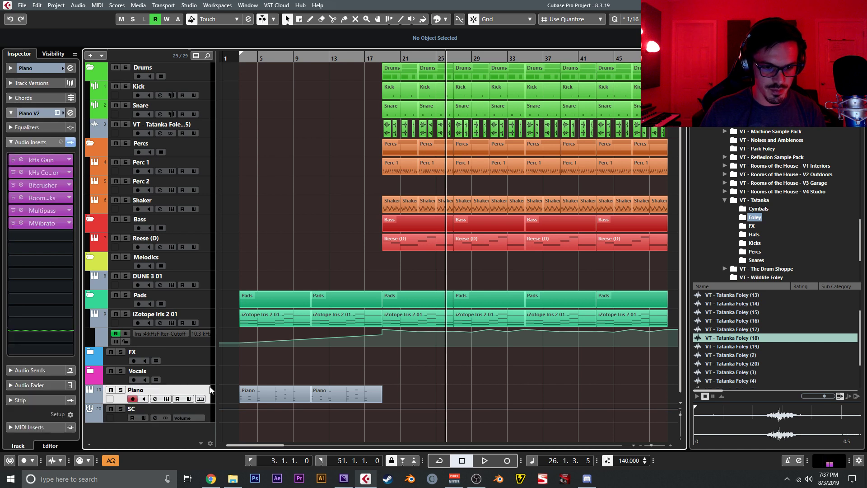
Move the playhead to bar 3, try the Bar grid type and switch it back to Use Quantize
click(240, 58)
scroll(271, 118, up, 1)
scroll(271, 118, right, 1)
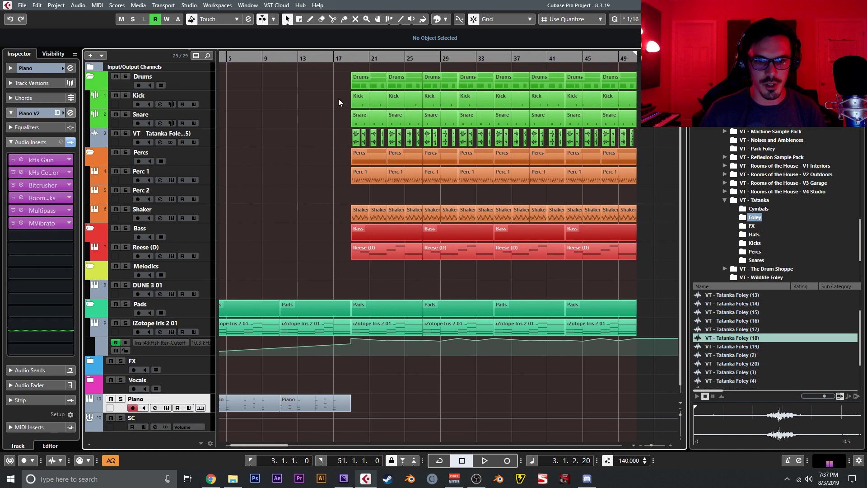
click(568, 21)
click(562, 29)
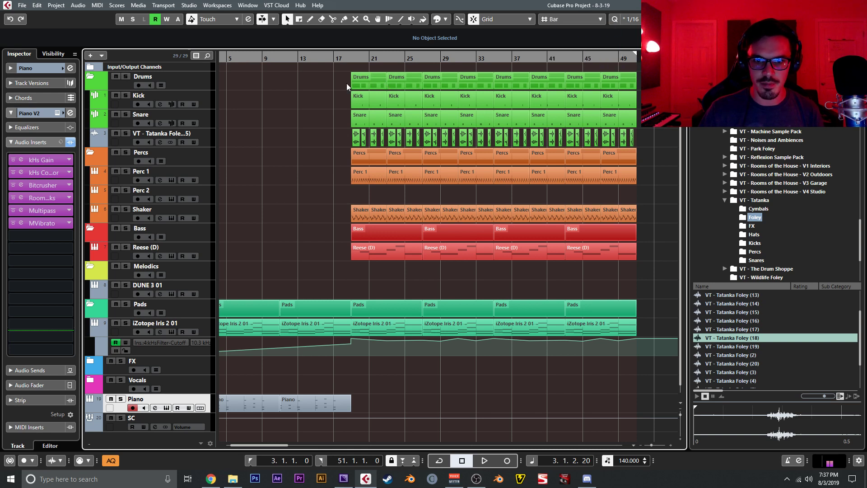
click(562, 22)
click(564, 49)
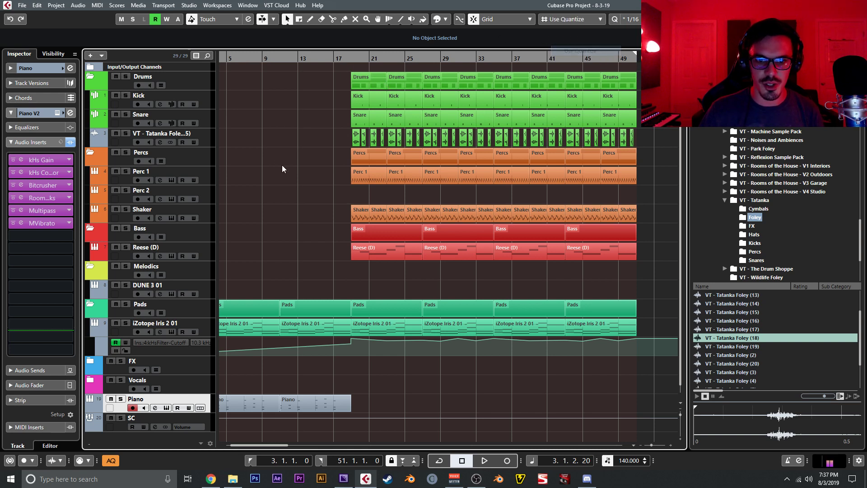
Place the playhead at bar 17, solo and unsolo the Piano track, and select the DUNE 3 01 track
click(334, 59)
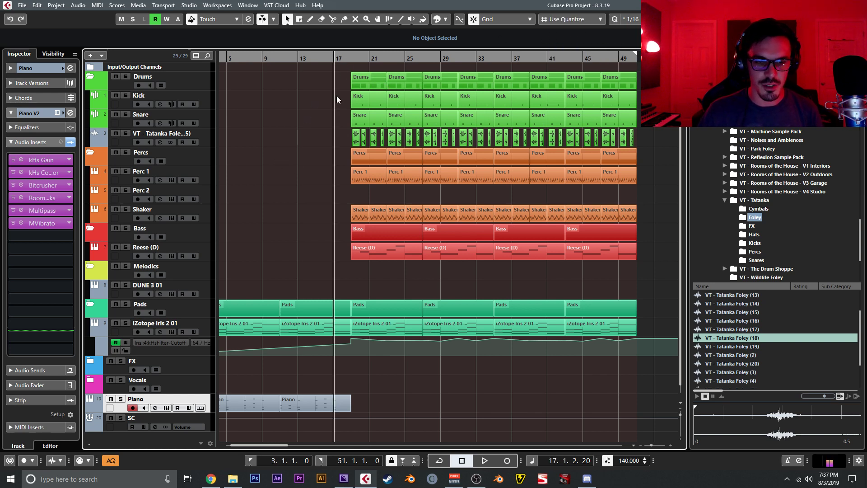
click(215, 134)
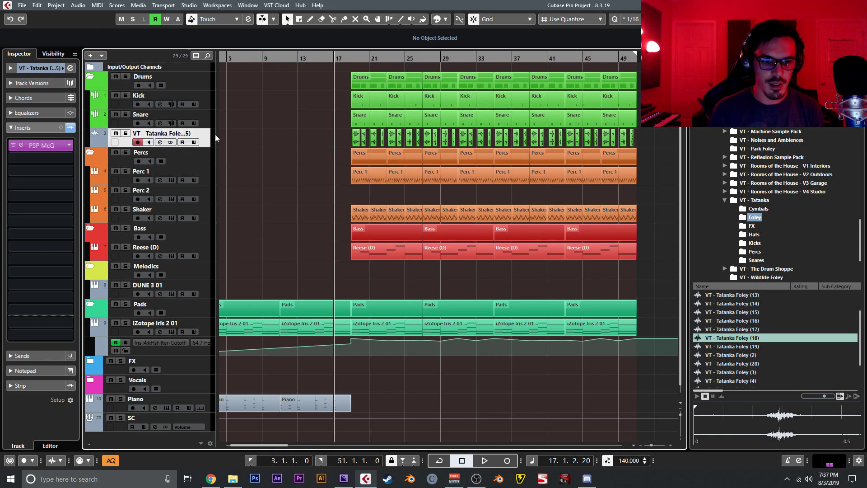
click(211, 405)
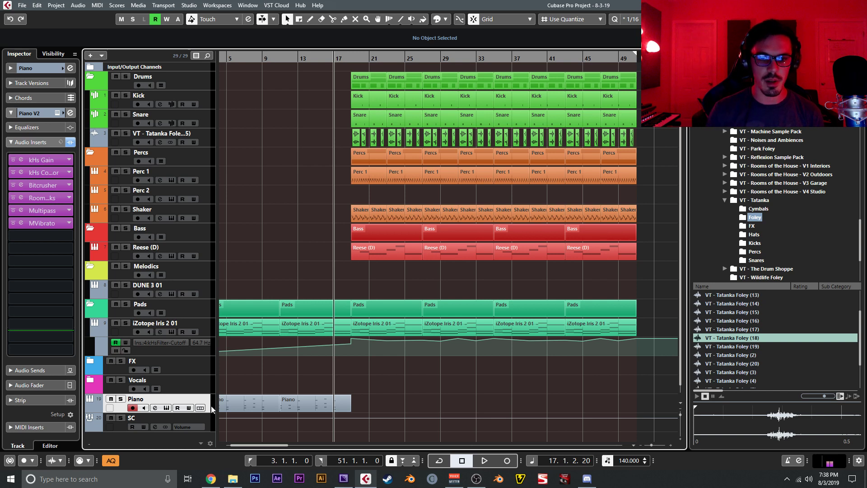
key(s)
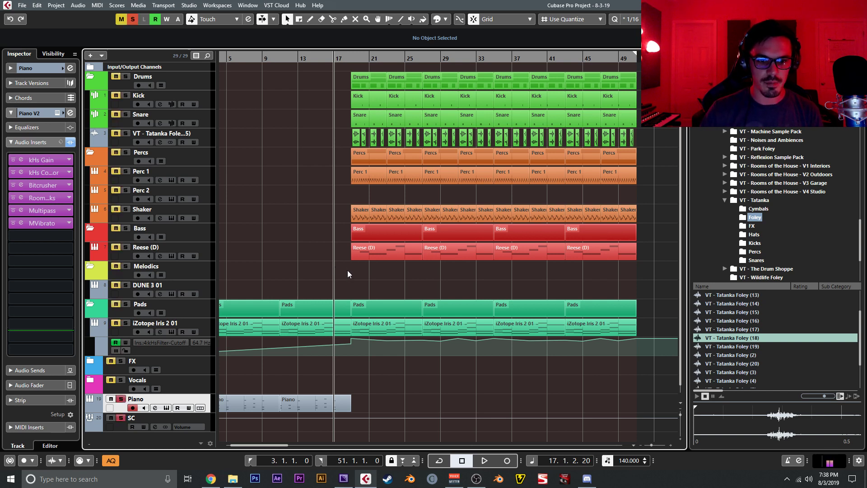
key(s)
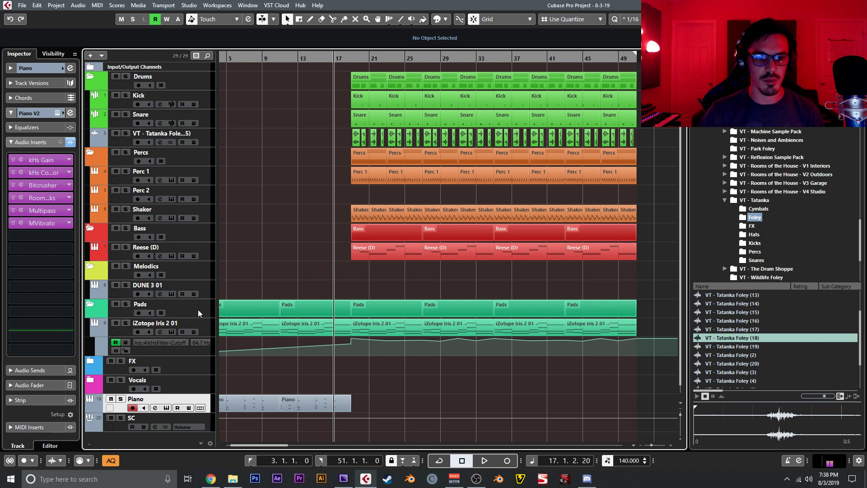
click(202, 288)
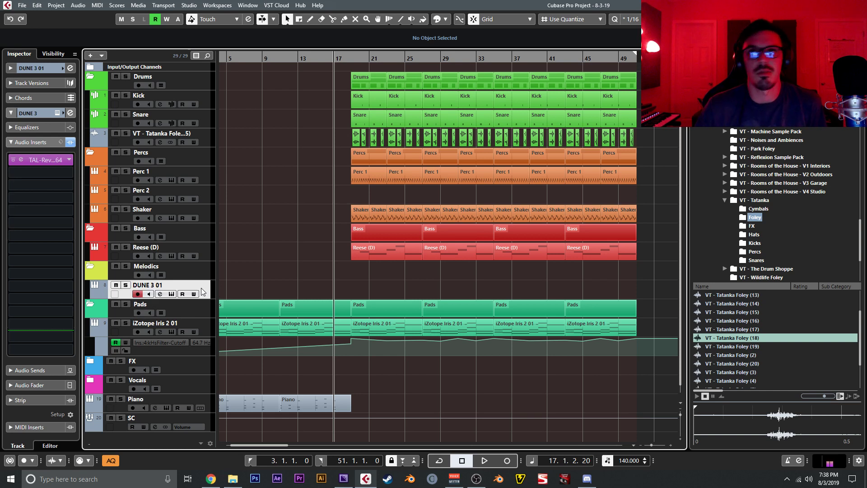
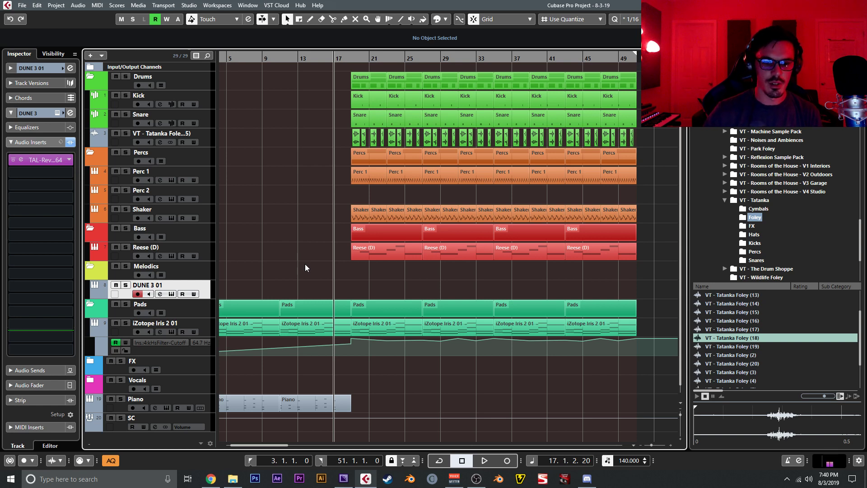
Place the playhead just before bar 3 and set the grid type to Bar
scroll(361, 241, left, 2)
click(236, 59)
click(551, 20)
click(559, 23)
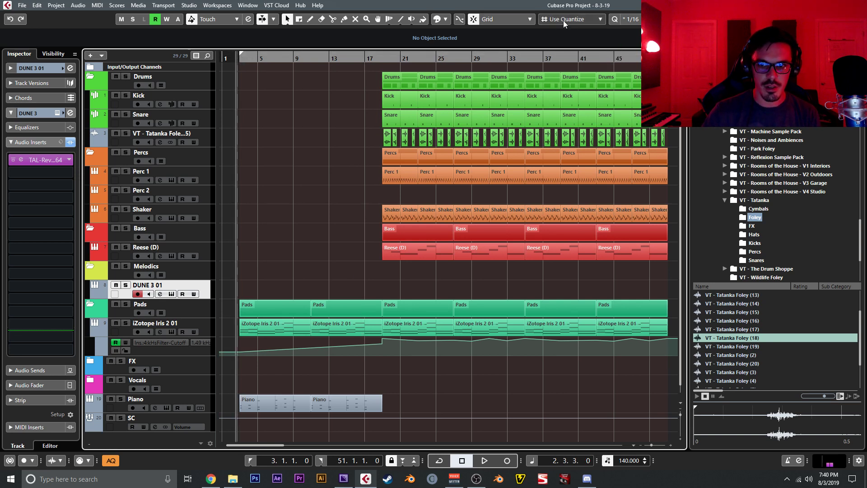
click(564, 23)
click(567, 31)
Set the locators from bar 19 to bar 51 around the drum section and enable cycle playback
click(388, 98)
drag(339, 85, 646, 89)
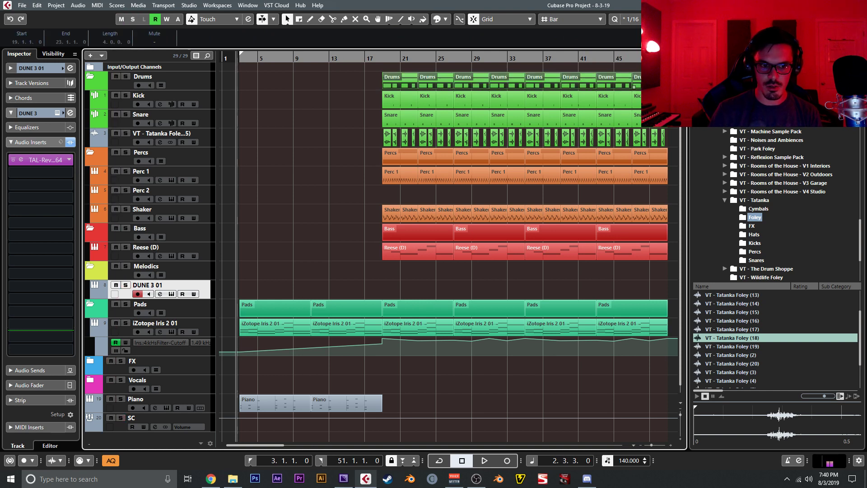
key(p)
key(KP_Divide)
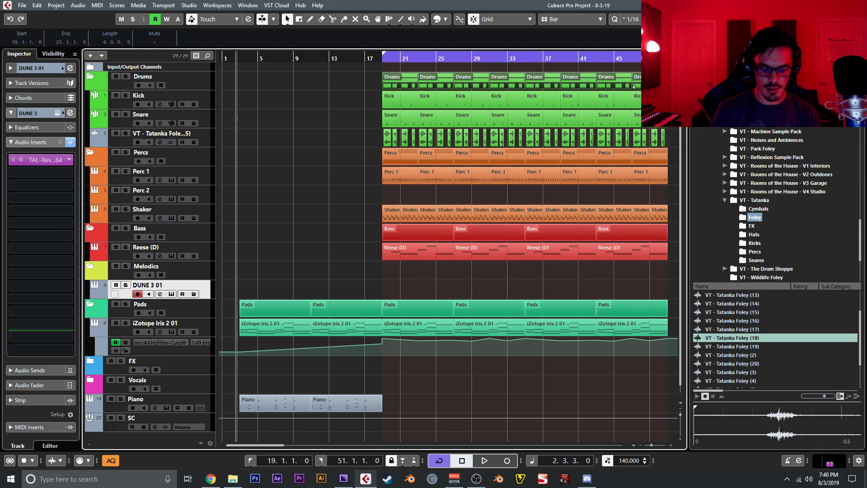
During playback, insert kHs Ladder Filter in Piano's seventh insert slot, enable Saturate and close the plug-in
key(space)
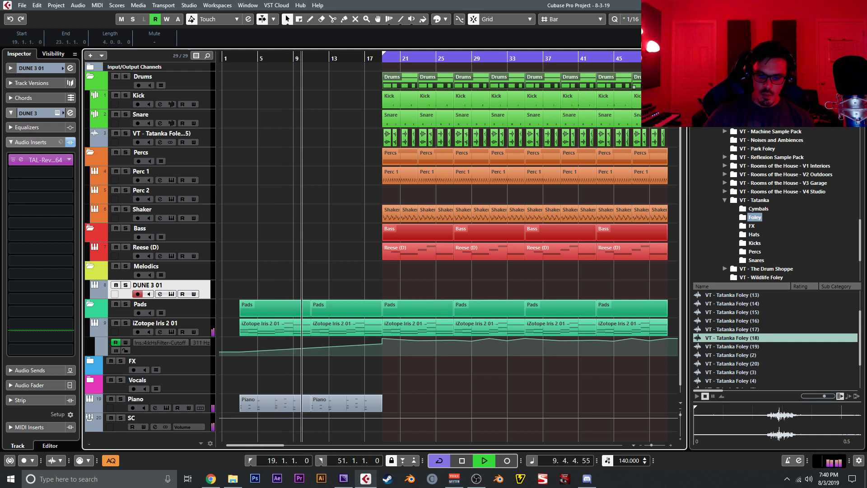
click(330, 222)
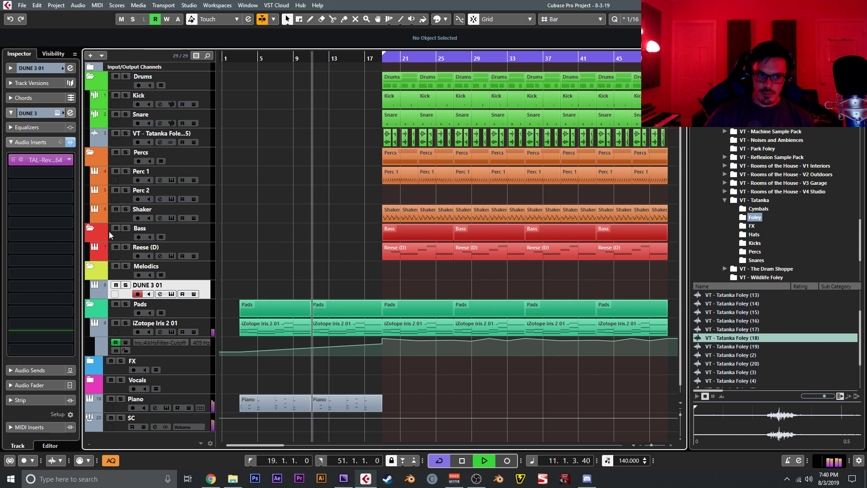
click(199, 406)
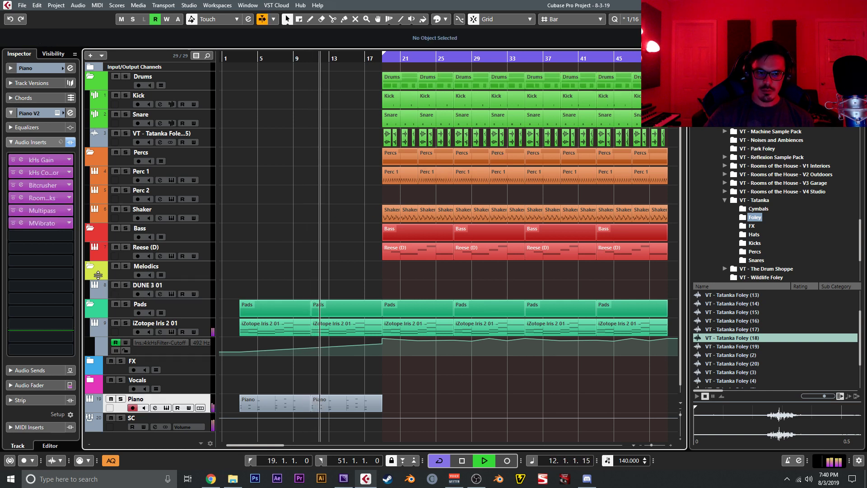
click(55, 239)
text(filter)
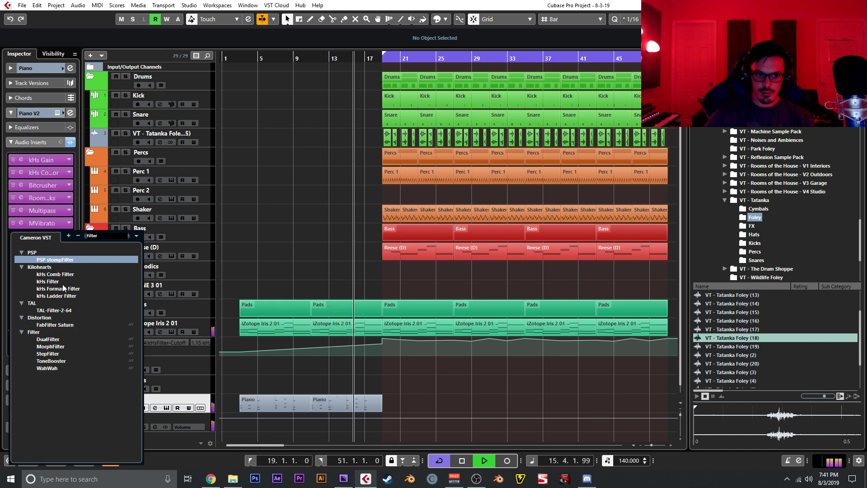
key(ctrl+a)
text(ladd)
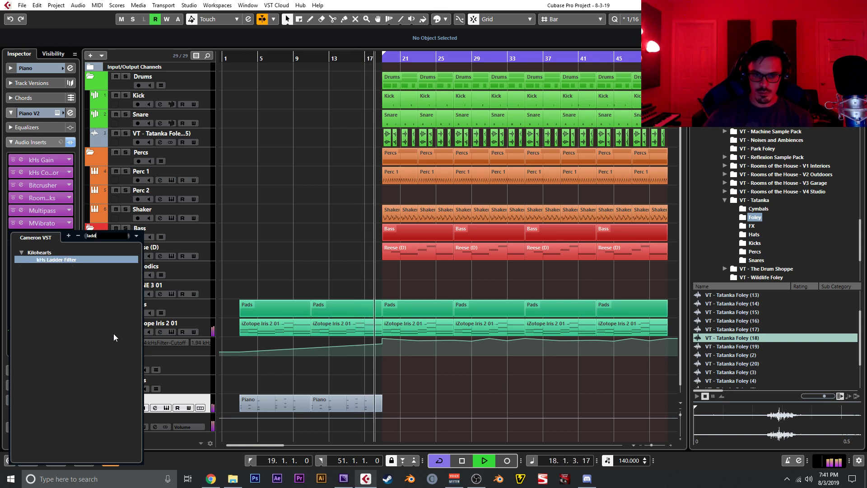
key(Return)
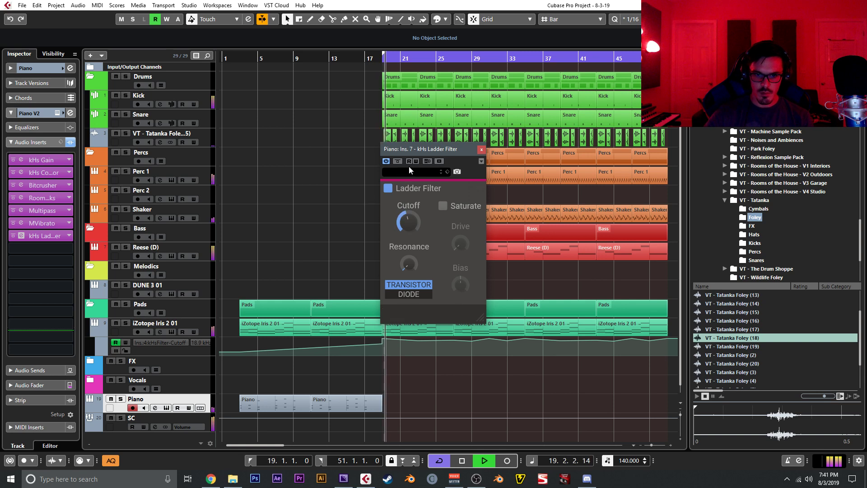
click(442, 206)
click(482, 149)
Return the playhead to bar 3, enlarge the Ladder Filter cutoff automation lane beneath Piano and restart playback
key(space)
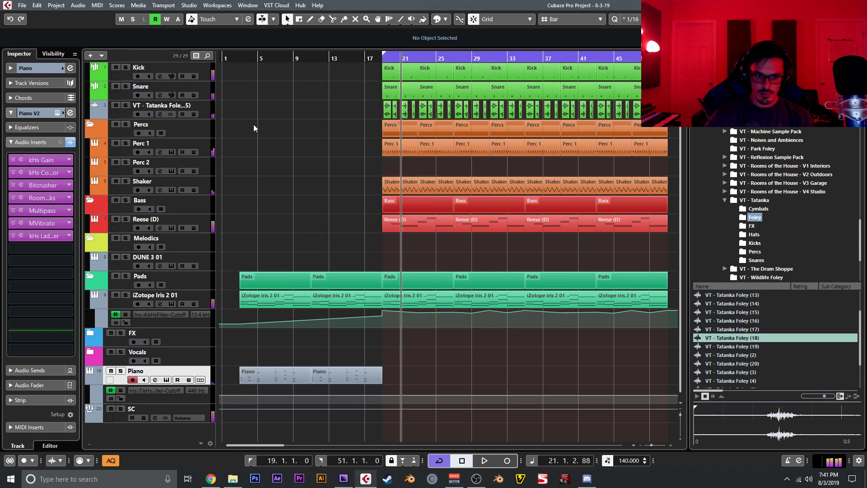
click(240, 59)
drag(206, 403, 207, 447)
key(space)
Automate Piano's Ladder Filter cutoff from about 51.11 at bar 3 to 100 at bar 19, bending the ramp into a slow-rising curve
scroll(389, 414, up, 3)
scroll(380, 377, down, 2)
drag(424, 370, 479, 385)
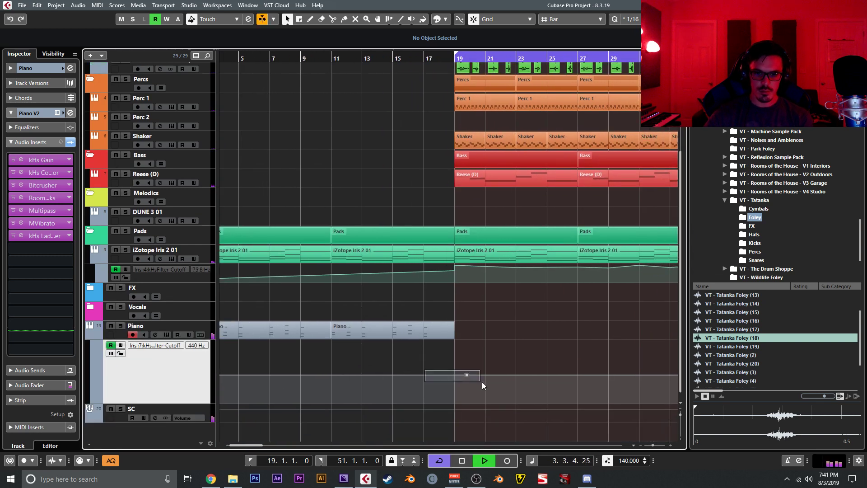
scroll(301, 387, left, 3)
key(space)
click(252, 373)
drag(254, 373, 254, 371)
key(space)
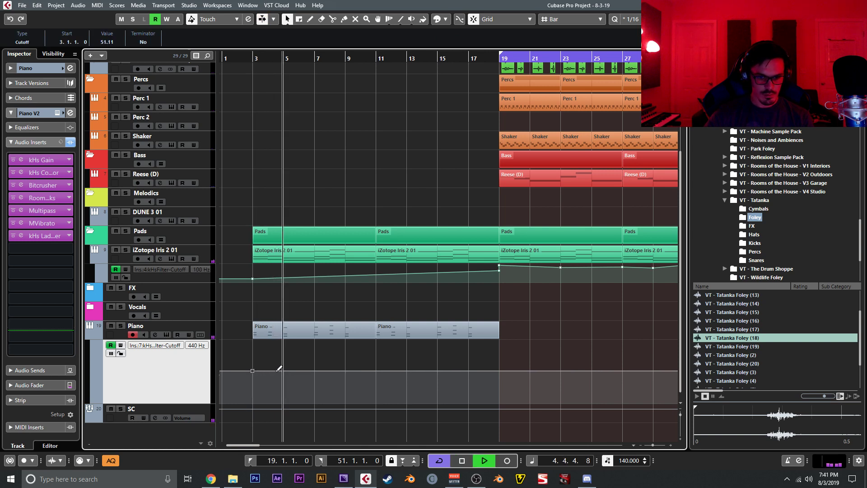
drag(279, 370, 499, 341)
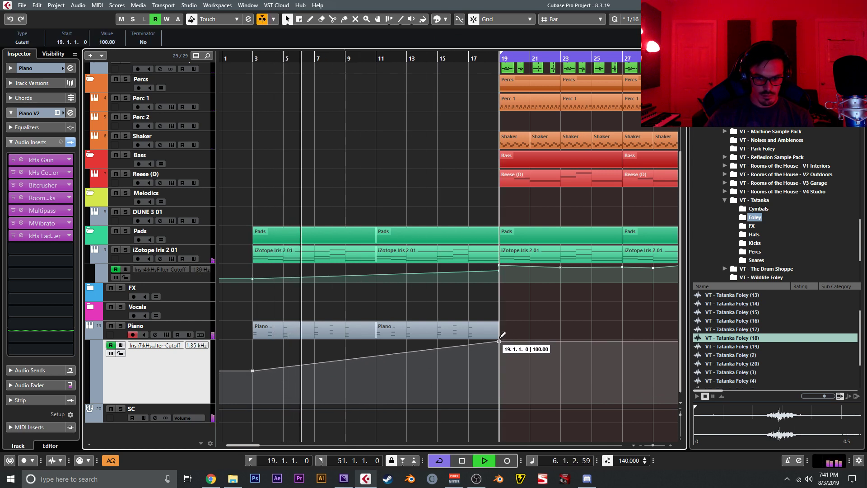
drag(376, 356, 380, 362)
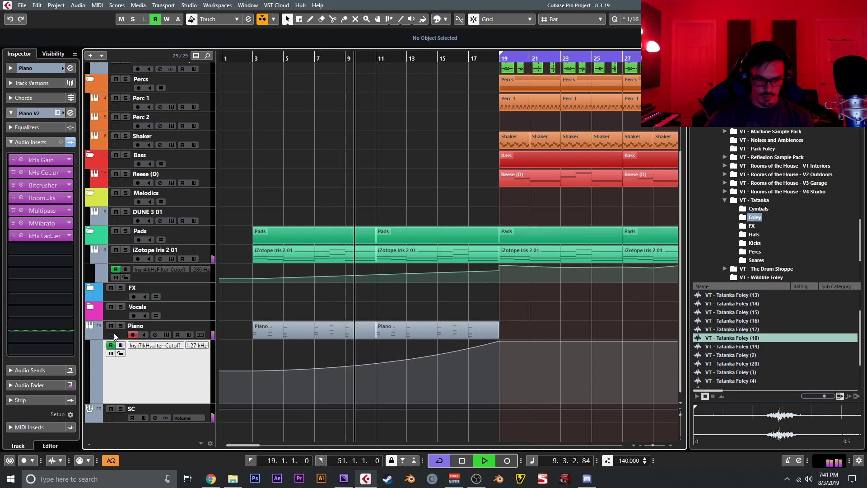
Insert PSP McQ in Piano's eighth slot, audition the track soloed and in the full mix, and close the plug-in
click(52, 251)
text(mc)
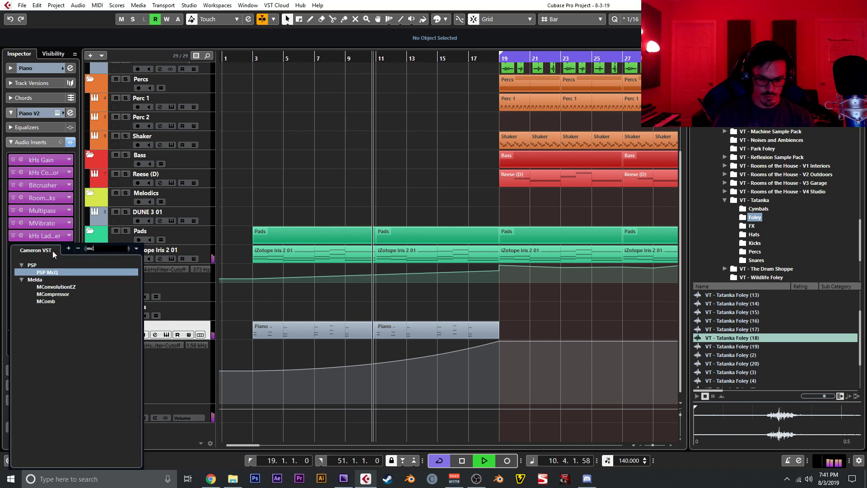
key(Return)
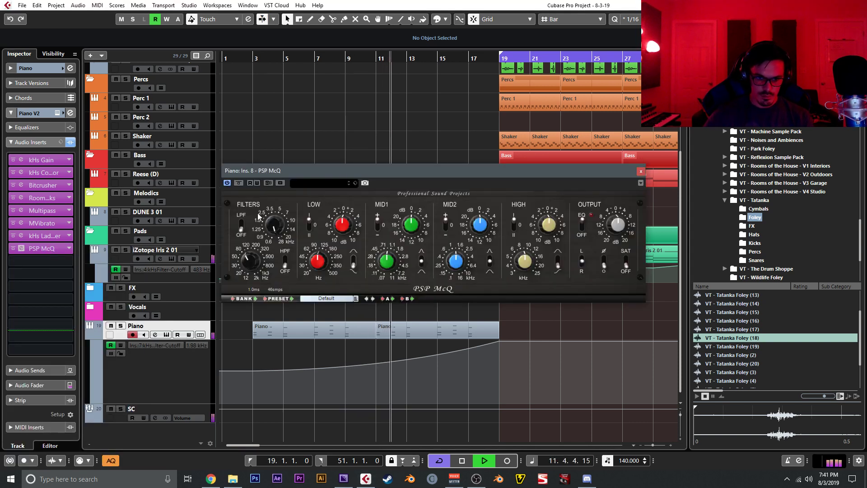
key(s)
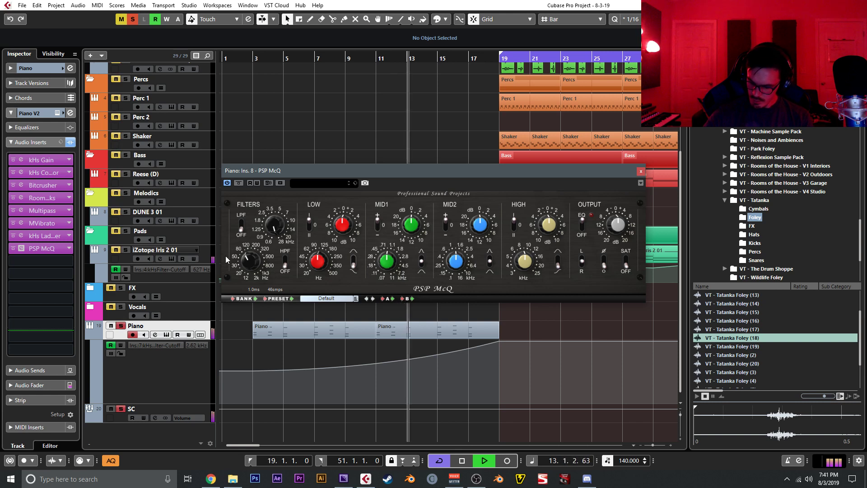
key(s)
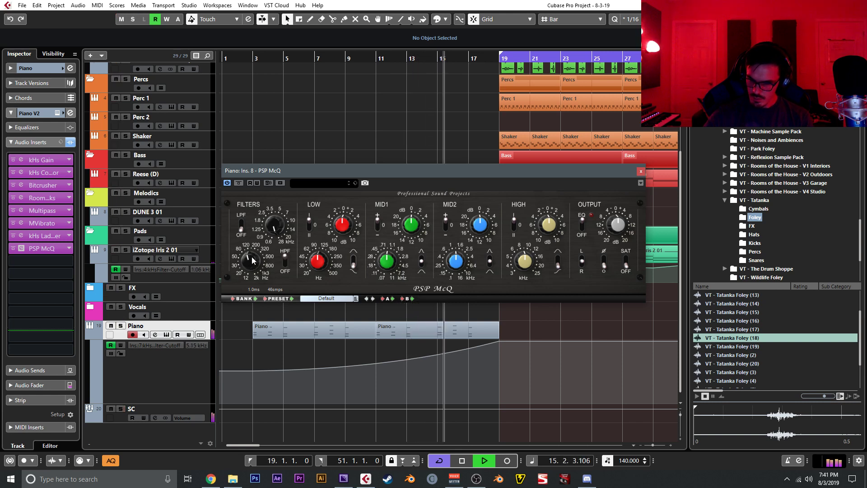
click(641, 171)
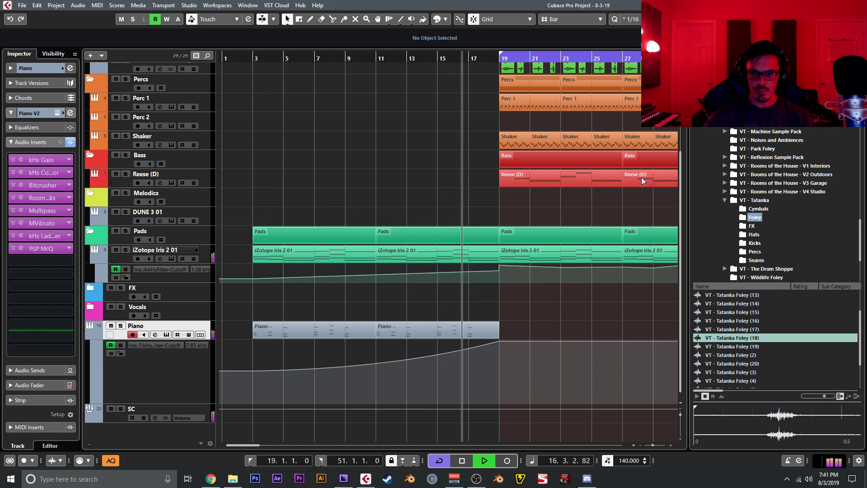
Play through the transition into the drop at bar 19 and shrink Piano's Ladder Filter cutoff automation lane
key(f)
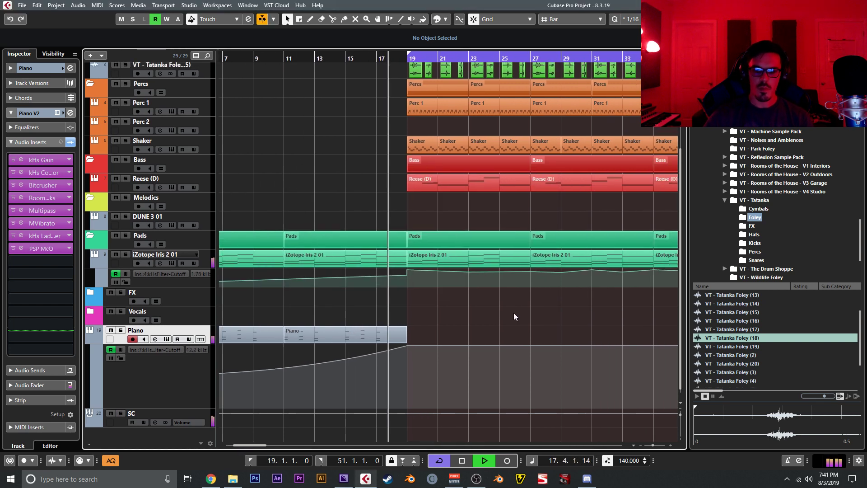
drag(632, 179, 620, 175)
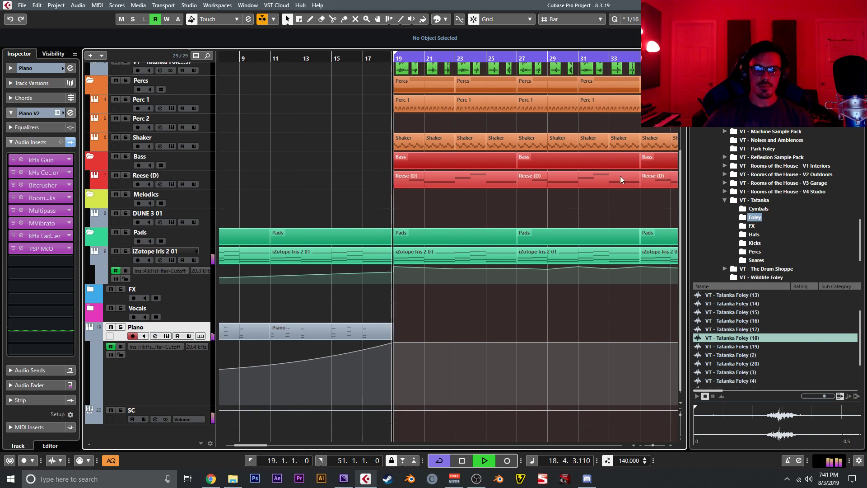
drag(422, 218, 354, 243)
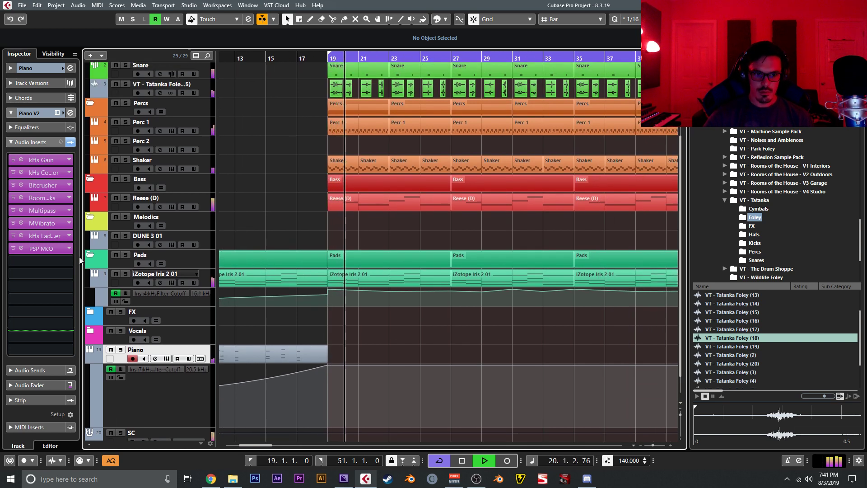
drag(304, 239, 368, 220)
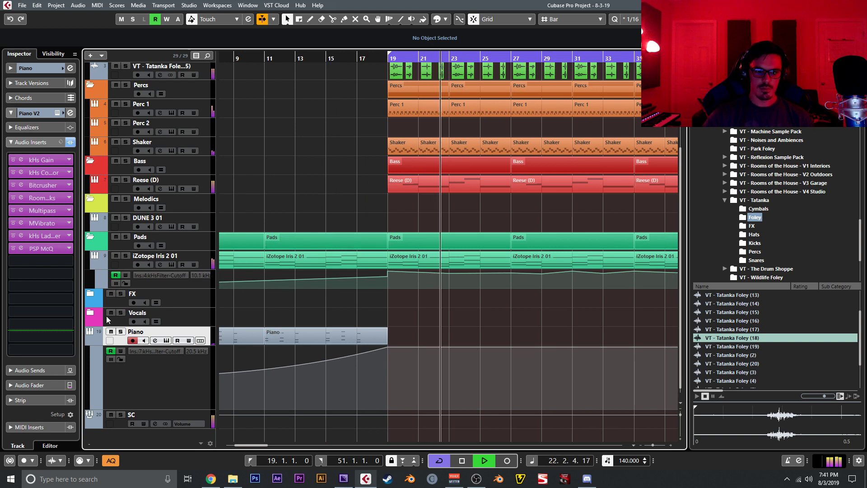
click(150, 402)
click(153, 411)
click(158, 408)
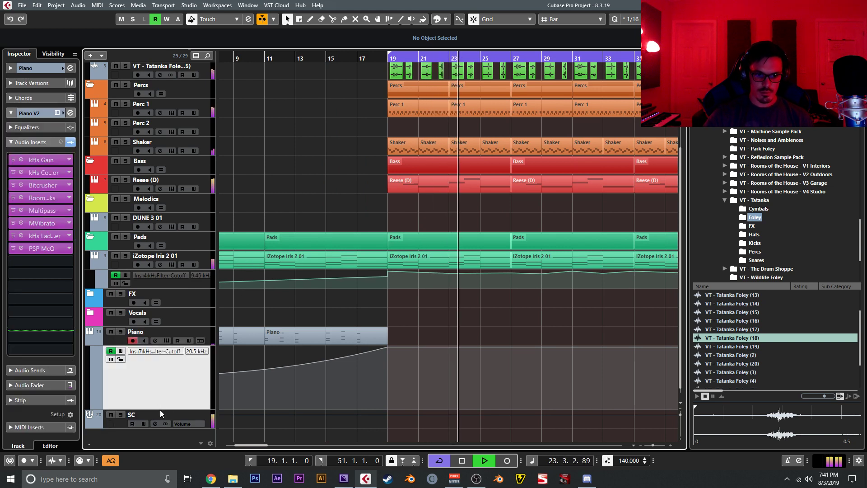
drag(160, 410, 160, 364)
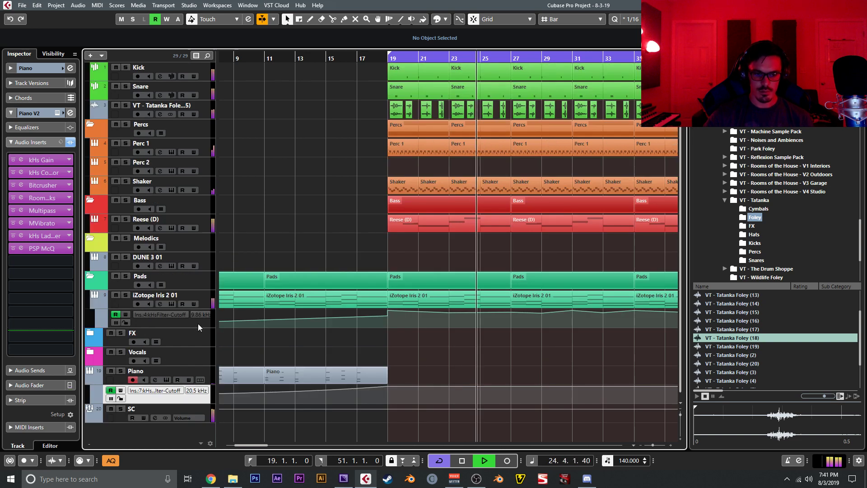
Import Granular Chips_01 from VT - Designed Noises and Inharmonics' Granular Stuff folder onto a new audio track at bar 13
scroll(797, 260, down, 1)
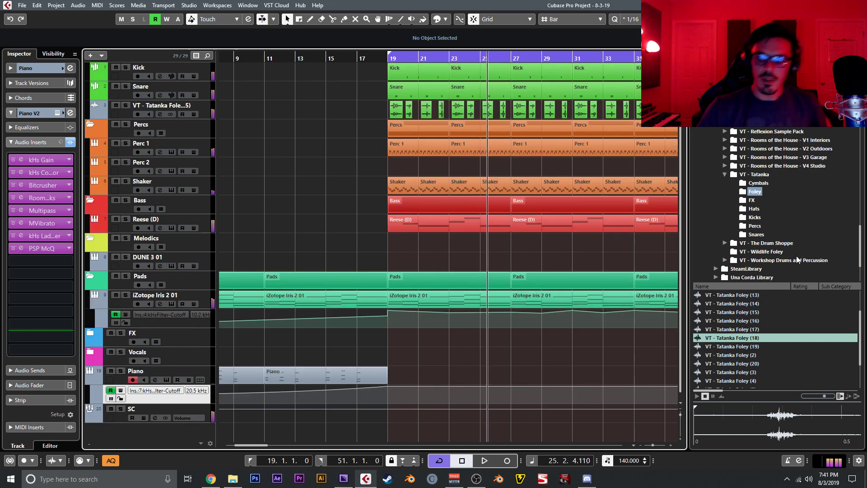
scroll(795, 225, up, 3)
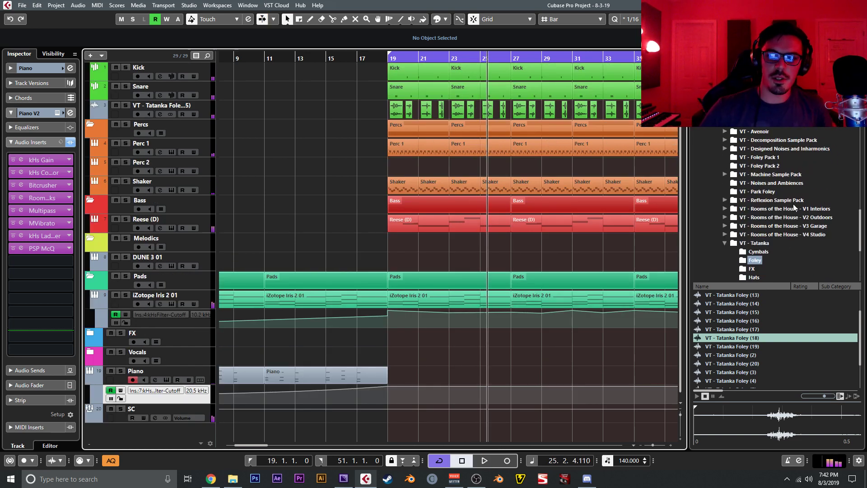
click(725, 149)
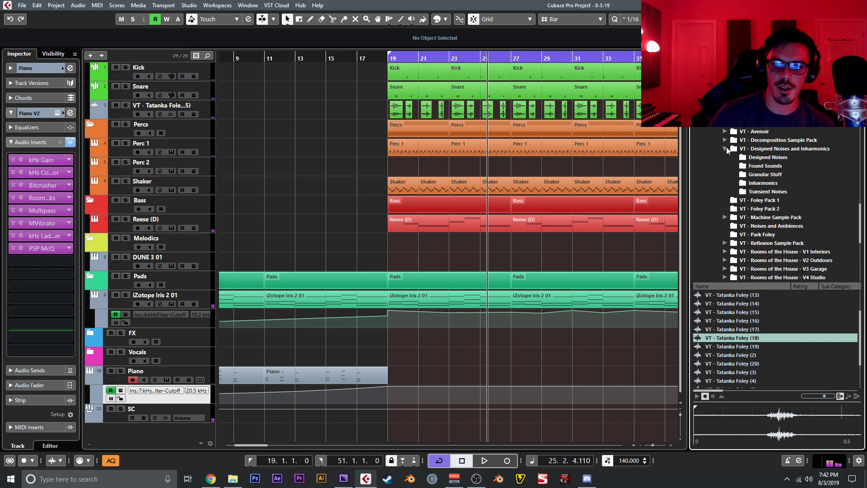
click(770, 176)
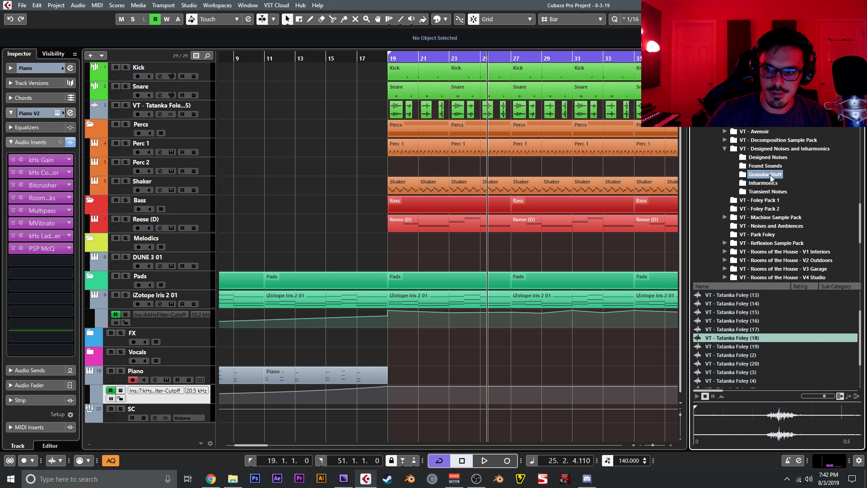
click(731, 312)
drag(731, 316, 292, 429)
click(464, 283)
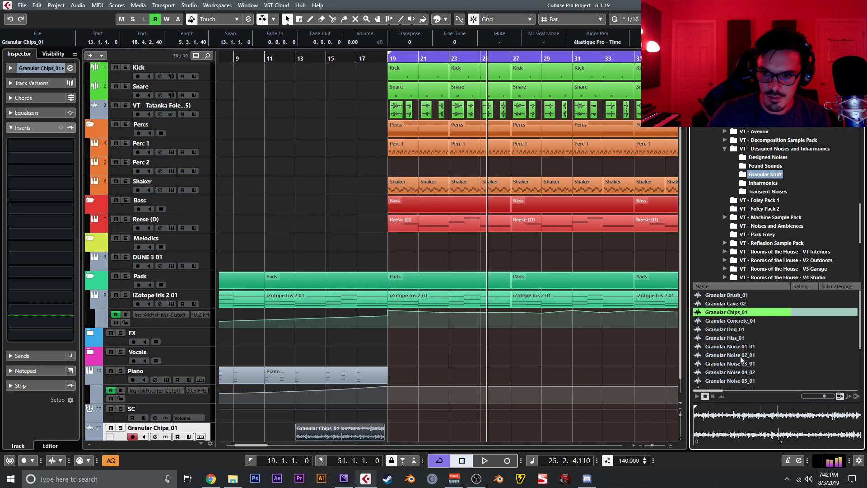
Import Granular Rain_02 from the Granular Stuff folder onto a new audio track at bar 18
scroll(741, 339, down, 3)
click(740, 375)
drag(367, 446, 369, 433)
click(475, 283)
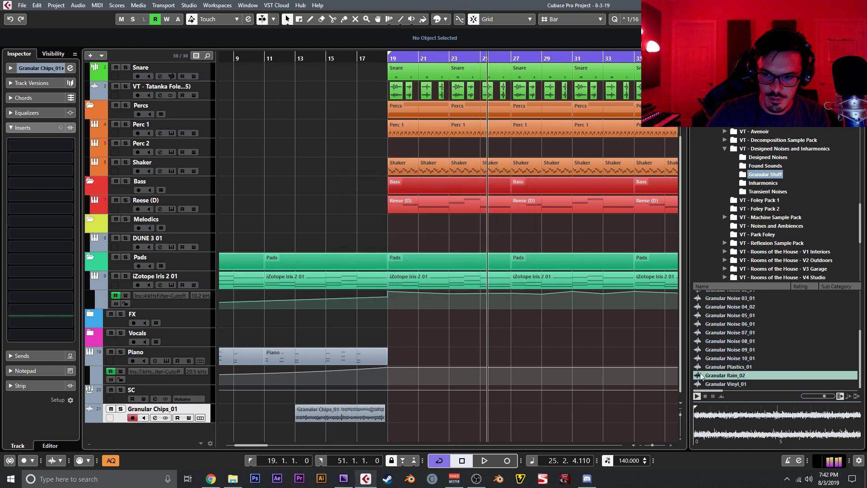
Audition further granular and vinyl noise samples, and import Vinyl 3 from Designed Noises onto a new audio track at bar 20
click(713, 383)
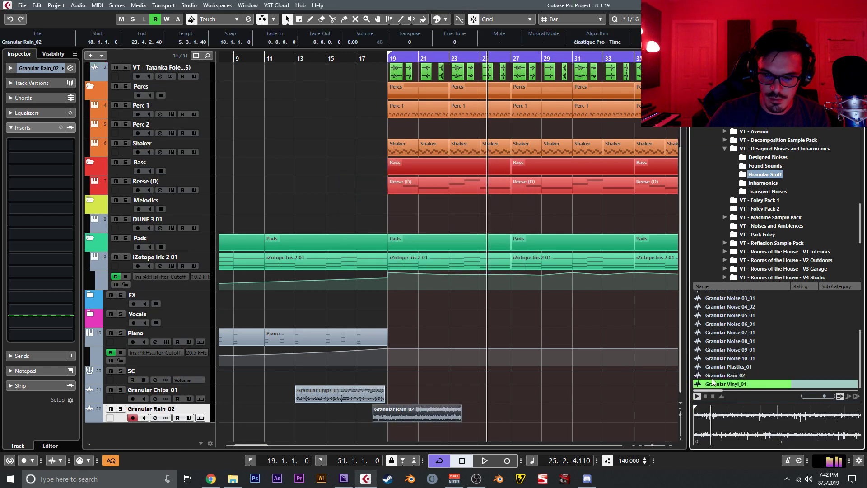
scroll(727, 357, up, 4)
click(744, 322)
click(743, 330)
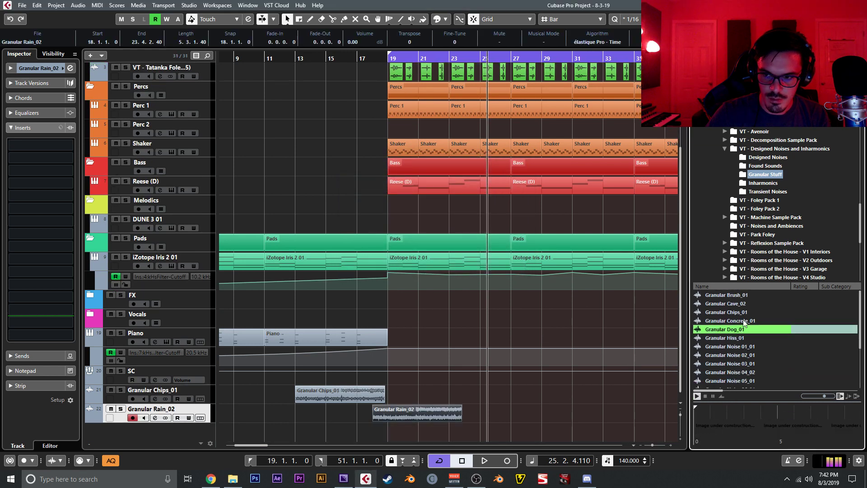
click(744, 314)
click(725, 378)
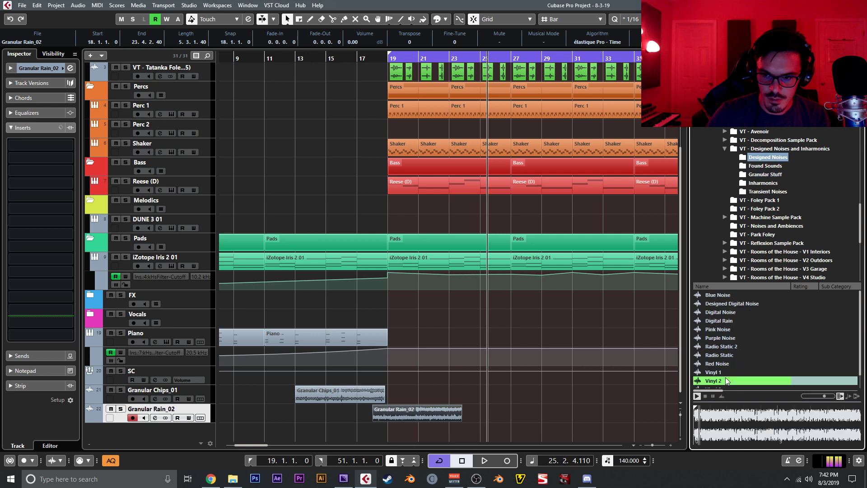
scroll(730, 373, down, 1)
click(720, 375)
drag(719, 375, 456, 337)
click(465, 280)
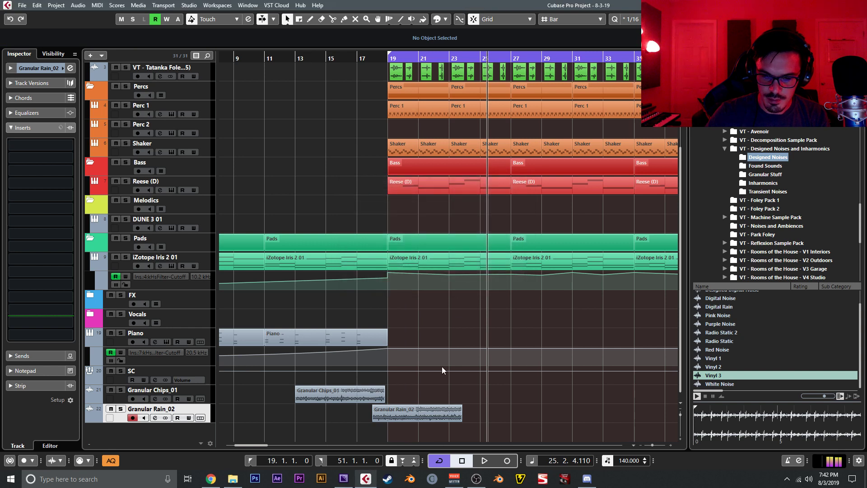
Move the Granular Chips_01, Granular Rain_02 and Vinyl 3 clips to start at bar 3
scroll(400, 437, left, 2)
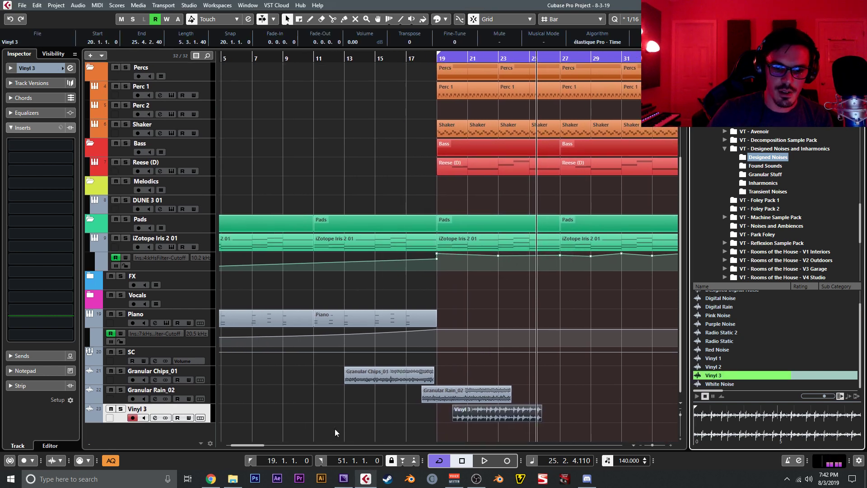
key(g)
key(g)
drag(359, 383, 261, 377)
drag(395, 400, 261, 398)
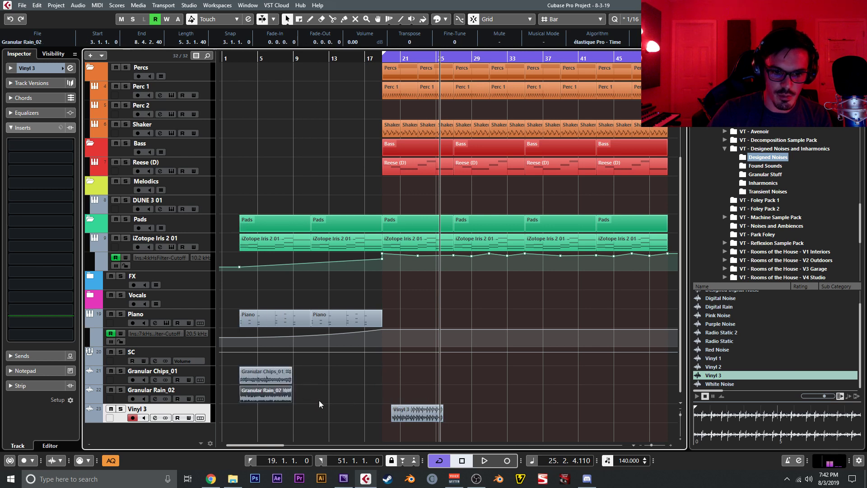
drag(420, 412, 267, 413)
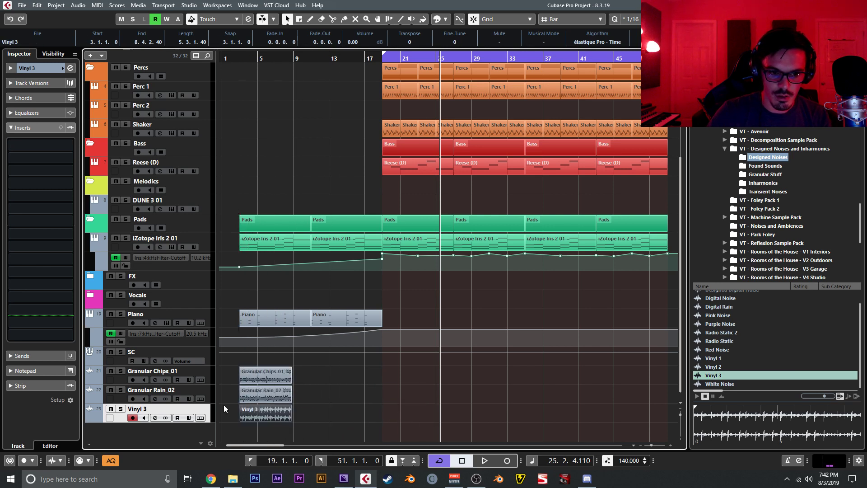
Solo Vinyl 3, place the playhead at bar 2, and set and enable the cycle range around the Vinyl 3 clip from bar 3
click(210, 376)
click(210, 410)
key(s)
click(231, 59)
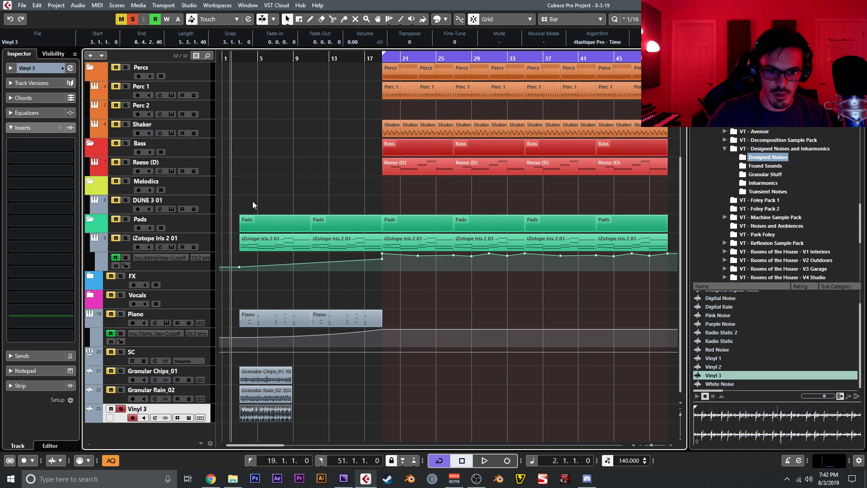
key(h)
key(h)
key(h)
key(h)
key(h)
key(h)
key(p)
key(KP_Divide)
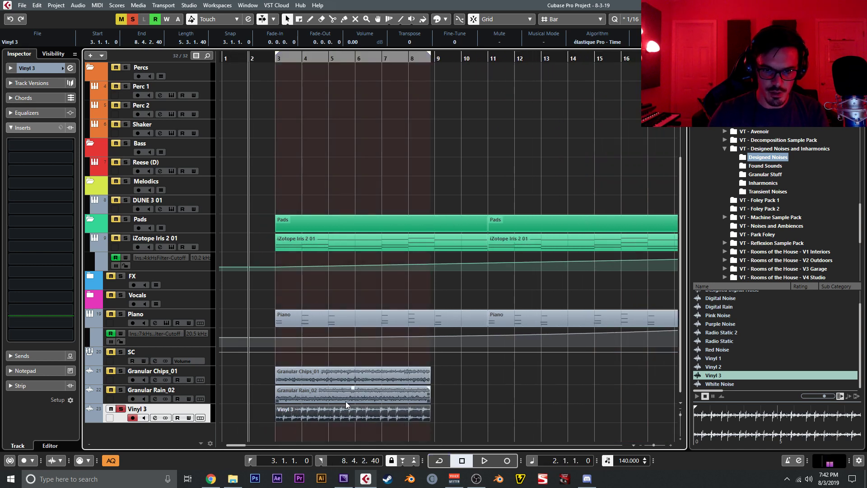
key(KP_Divide)
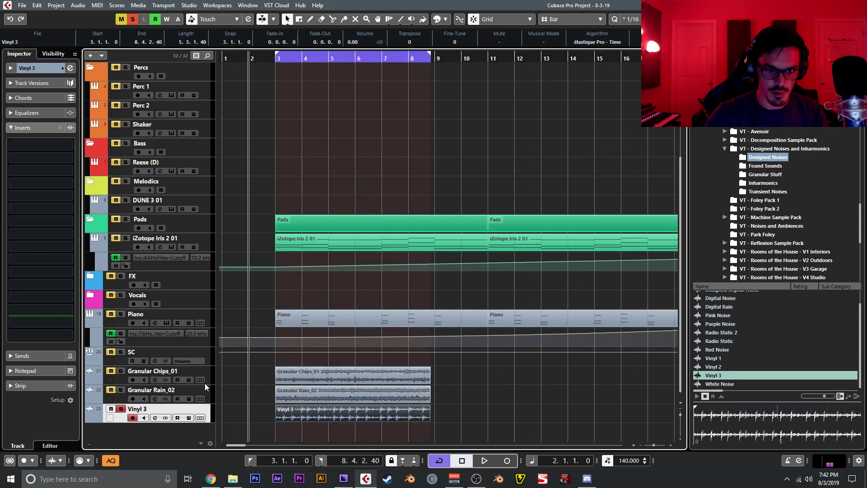
Insert Slice EQ in Vinyl 3's first slot, roll off the highs around 6 kHz and adjust the lower bands, and stop playback
click(14, 145)
text(slice)
key(Return)
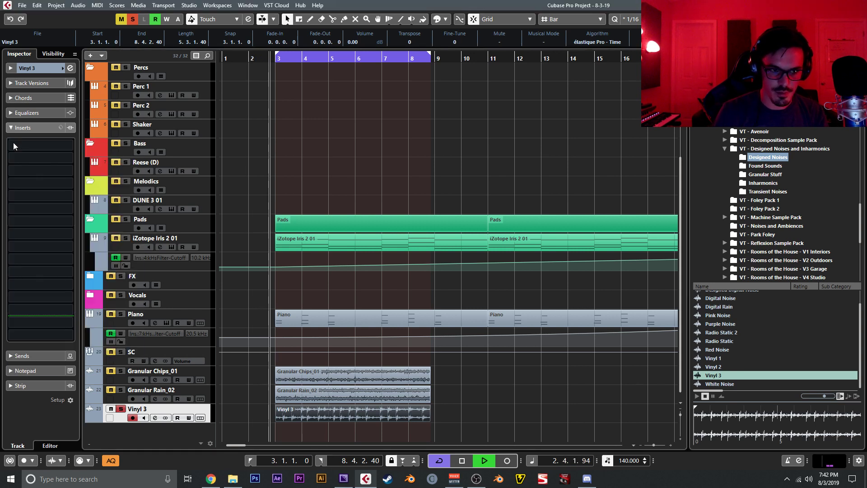
drag(570, 238, 514, 240)
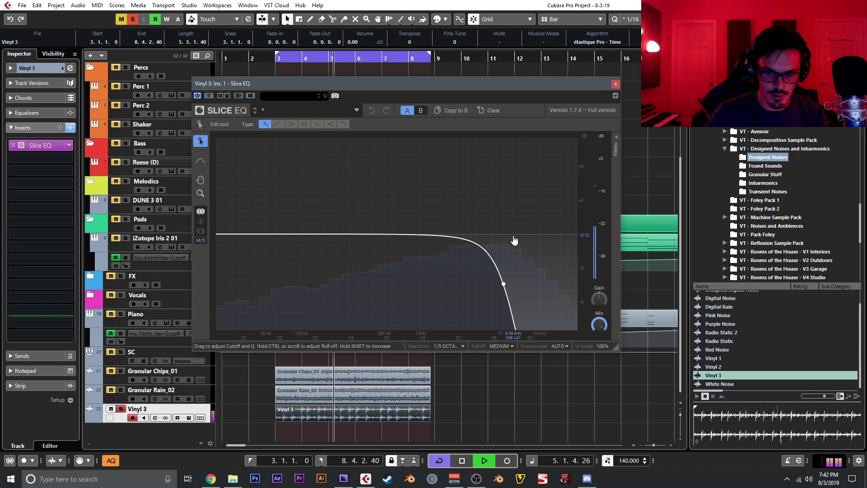
drag(270, 246, 277, 230)
drag(407, 235, 395, 230)
click(615, 85)
key(space)
Solo Granular Rain_02 instead of Vinyl 3, return the playhead to bar 3 and insert Slice EQ in Granular Rain_02's first slot
click(121, 390)
click(274, 64)
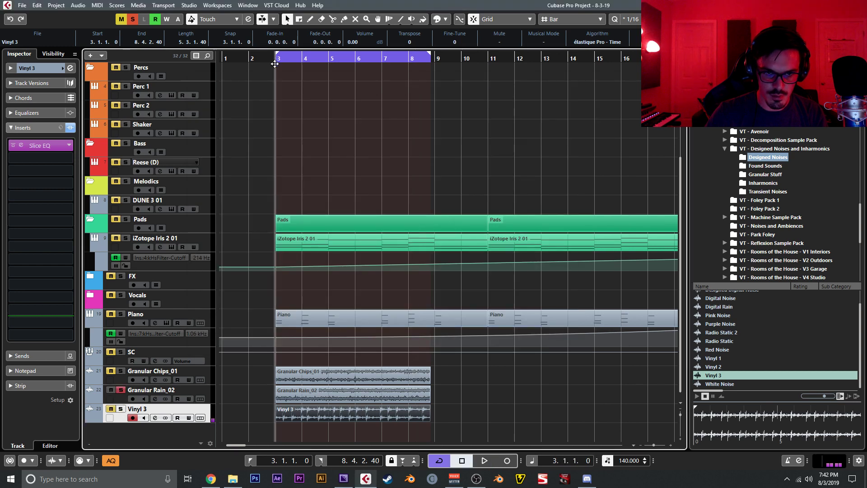
click(201, 389)
click(134, 398)
click(57, 145)
text(sli)
key(Return)
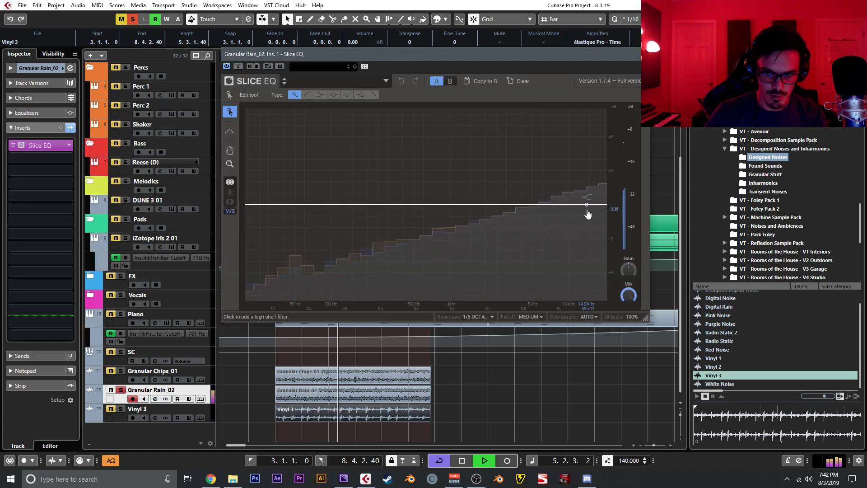
Roll off Granular Rain_02's highs and apply a steep low cut below 100 Hz in Slice EQ, closing it and stopping playback
drag(593, 214, 501, 233)
drag(264, 209, 342, 130)
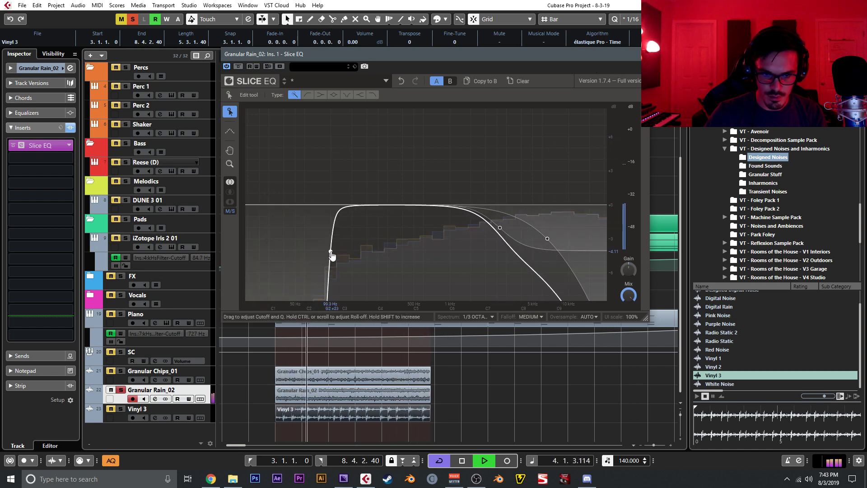
drag(332, 255, 301, 249)
click(644, 53)
key(space)
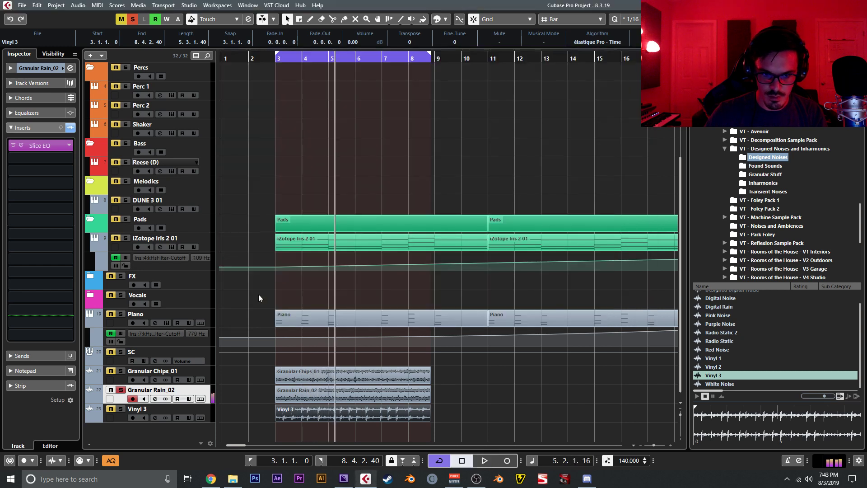
Solo Granular Chips_01 instead of Granular Rain_02, start playback and insert Slice EQ in Granular Chips_01's first slot
click(121, 371)
click(121, 382)
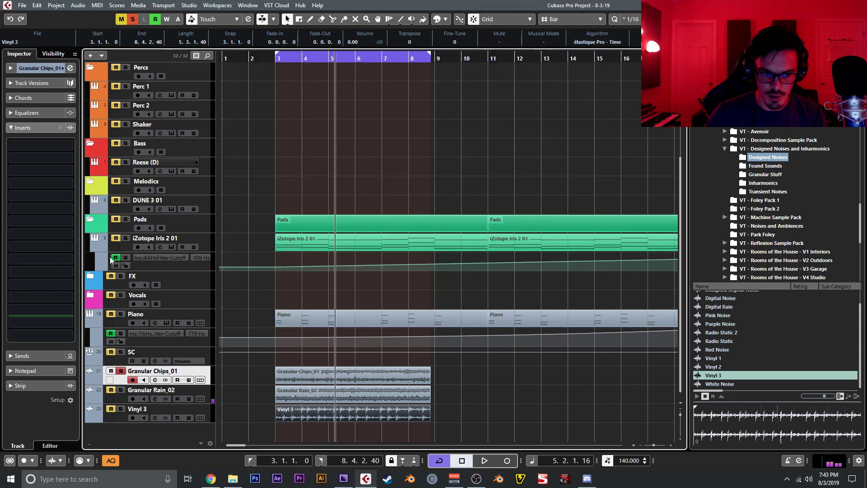
key(space)
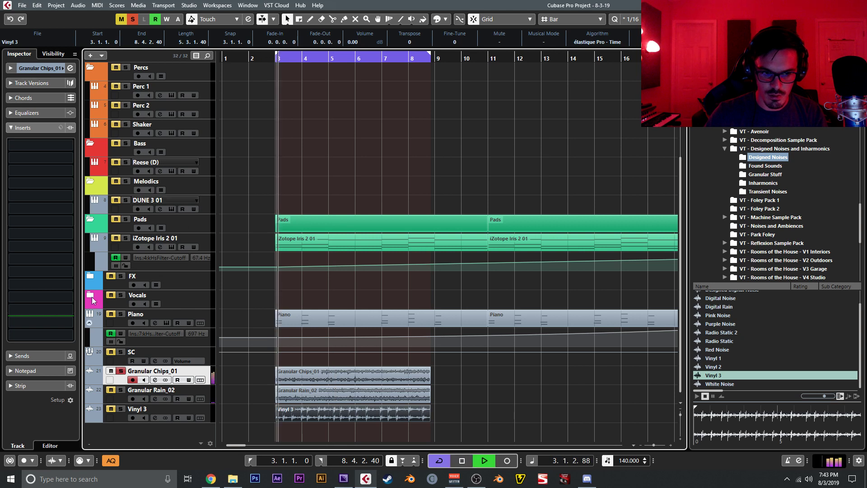
click(58, 146)
text(slice)
key(Return)
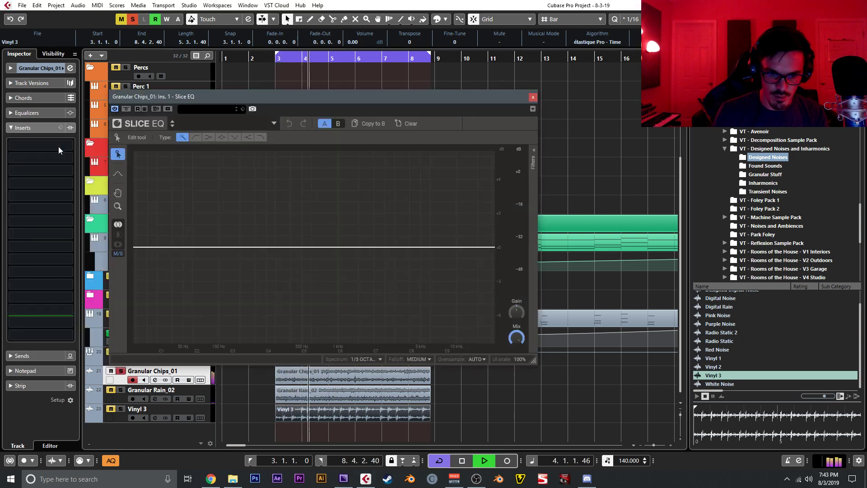
Band-limit Granular Chips_01 with a steep low cut and gentler high cut, shift both filters higher, then stop playback and clear the solo
drag(135, 248, 239, 182)
drag(473, 243, 318, 302)
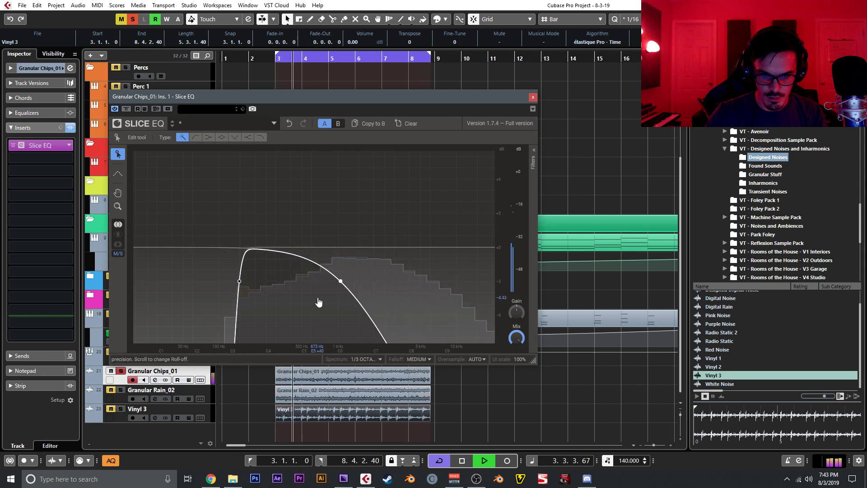
click(533, 97)
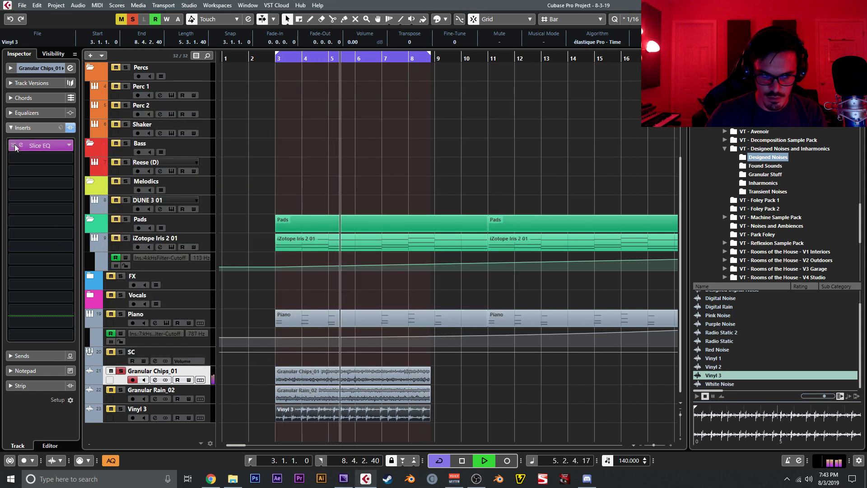
click(40, 144)
drag(239, 281, 266, 288)
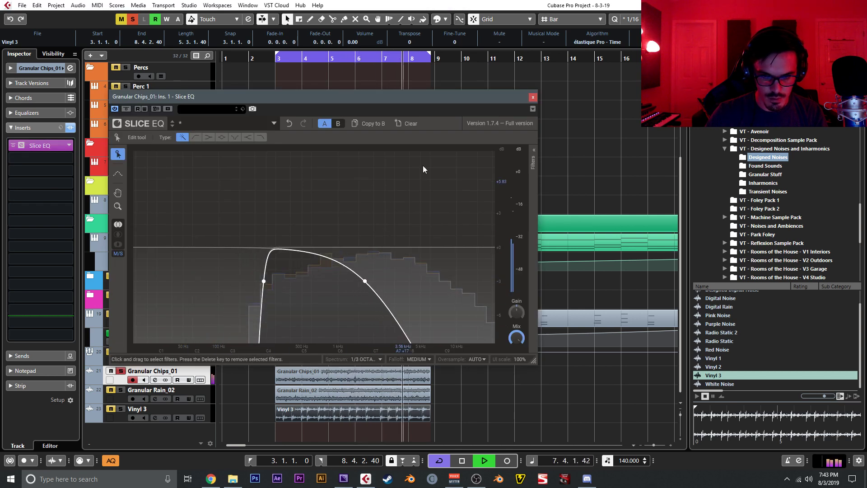
click(533, 97)
key(space)
key(s)
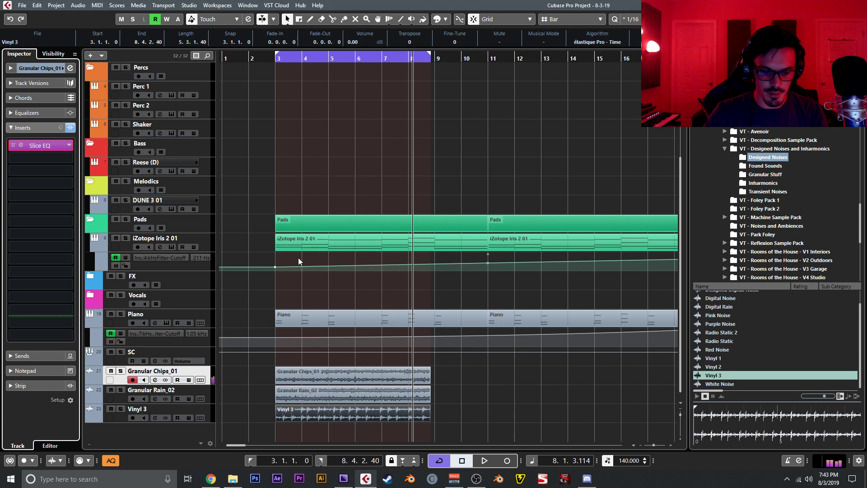
Route the Granular Chips_01, Granular Rain_02 and Vinyl 3 channels together to the SC group in the MixConsole
key(F3)
scroll(534, 395, right, 3)
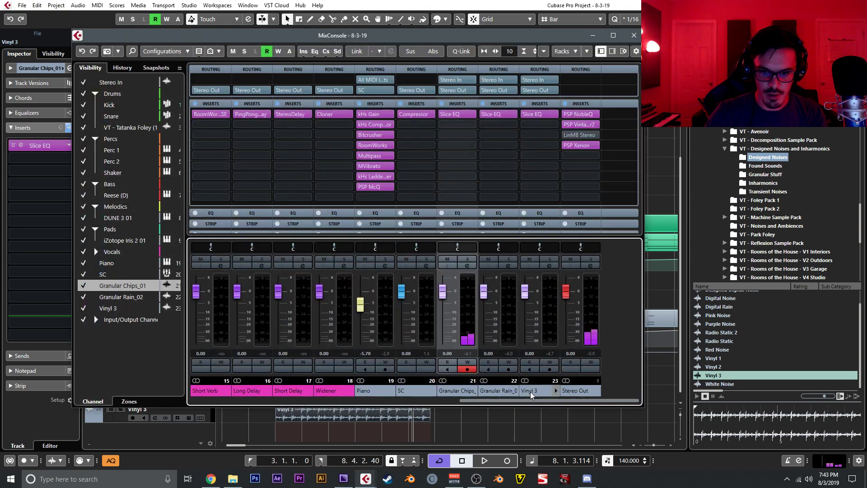
shift+click(535, 392)
click(467, 92)
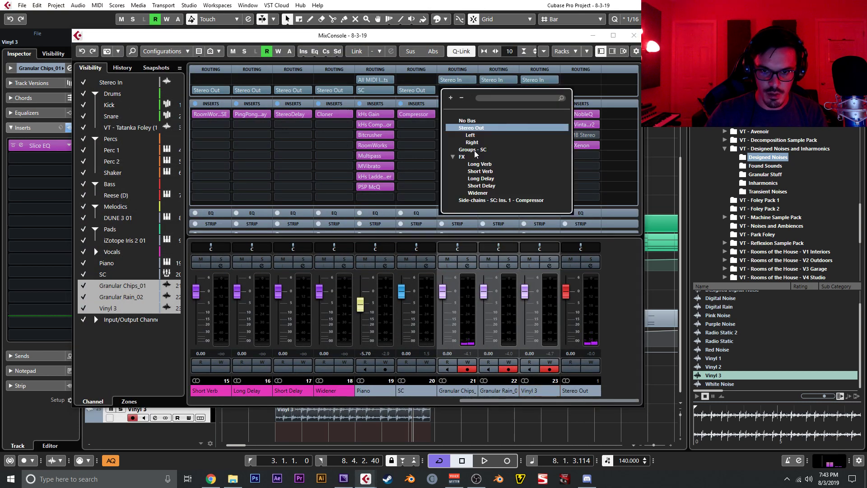
click(475, 150)
Pull the three noise channels' faders far down under the piano, balance them individually during playback, and close the MixConsole
drag(445, 310, 445, 368)
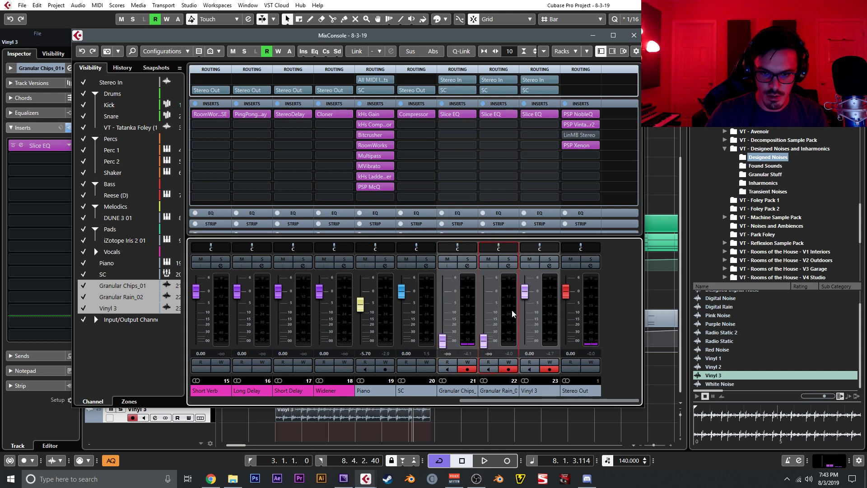
drag(491, 340, 489, 337)
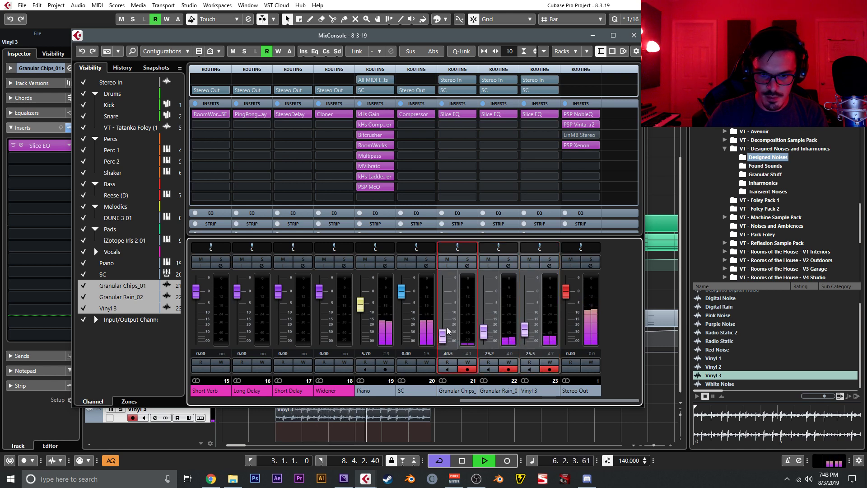
click(634, 35)
Stop playback, duplicate the three noise clips back to back up to about bar 61, and resume playback
key(g)
key(g)
key(g)
key(space)
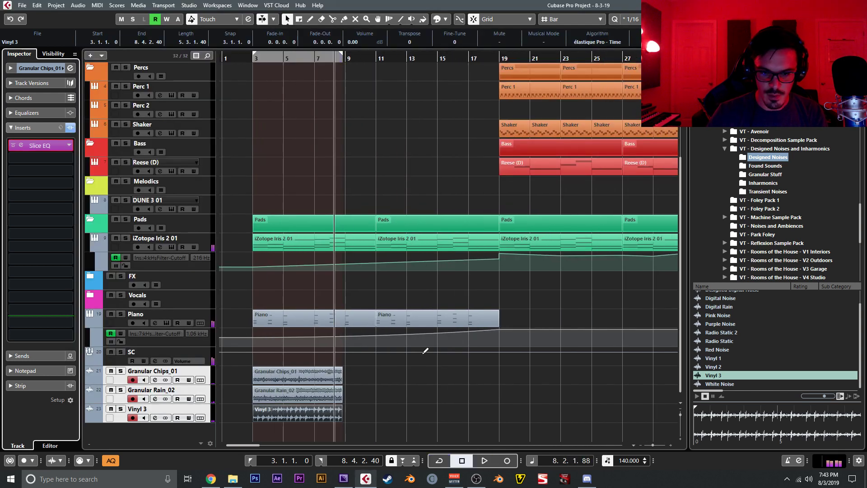
drag(380, 371, 274, 420)
key(ctrl+d)
key(ctrl+d)
key(ctrl+d)
key(ctrl+d)
key(ctrl+d)
key(ctrl+d)
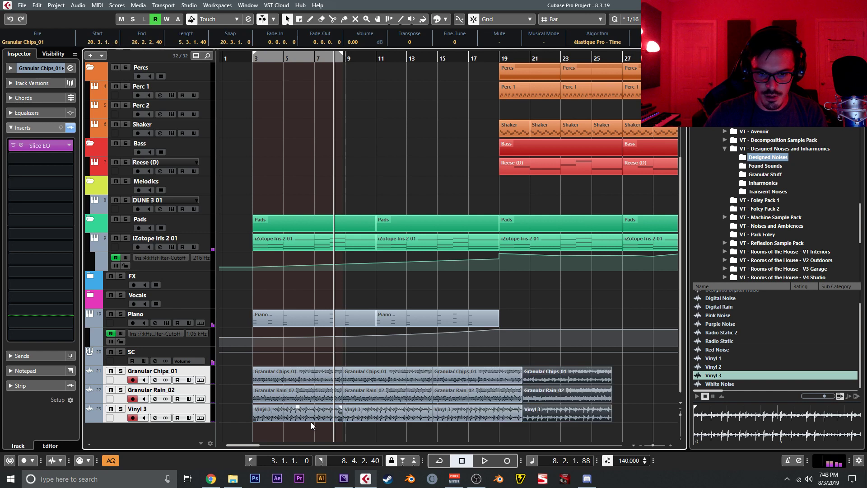
key(g)
key(space)
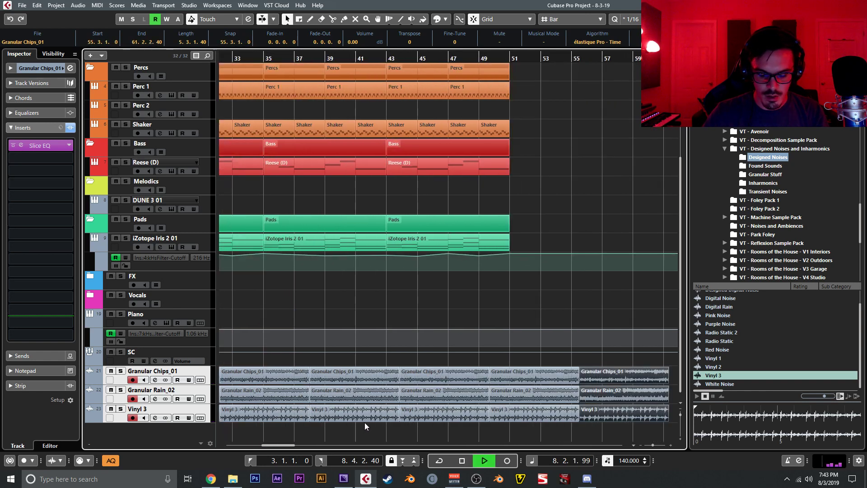
key(g)
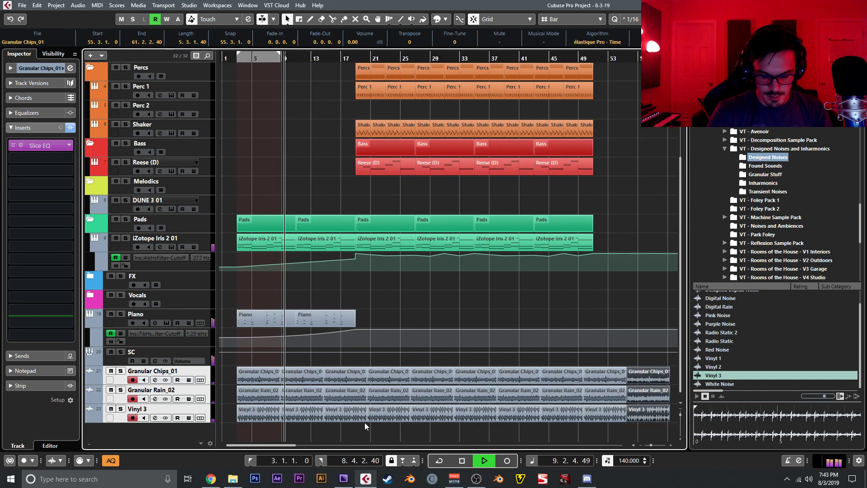
Trim the noise faders to -32.9 dB for Granular Rain_02 and -27.6 dB for Vinyl 3, then close the MixConsole
key(F3)
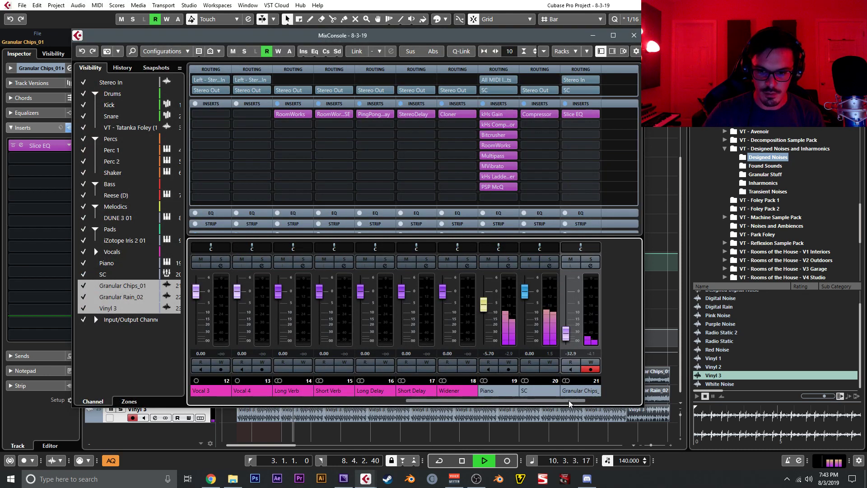
drag(569, 401, 605, 400)
drag(562, 337, 562, 338)
drag(644, 38, 643, 38)
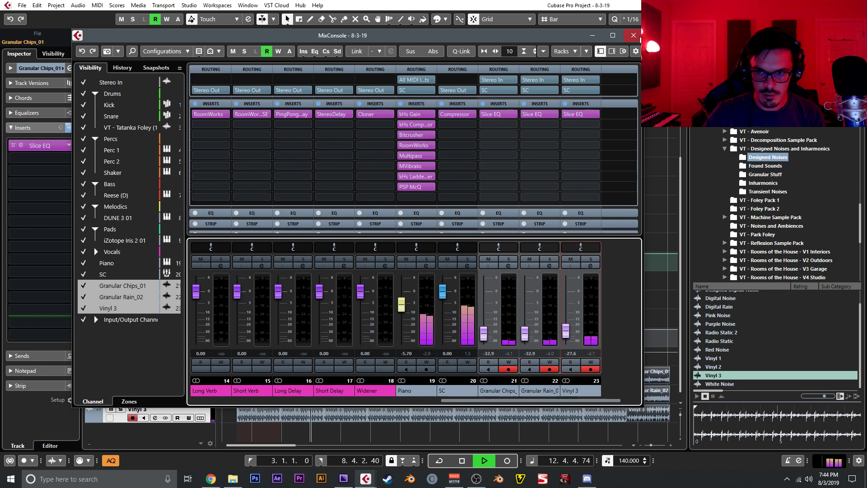
click(637, 36)
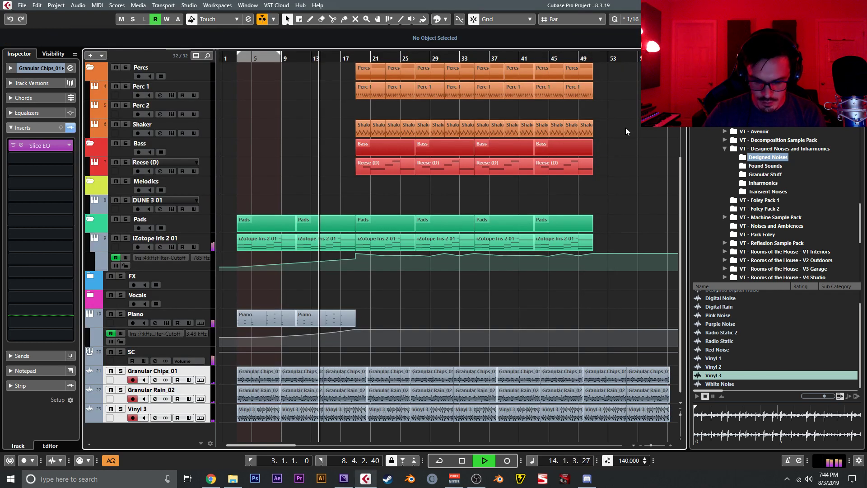
Play through the transition into the full section at bar 19 and select the DUNE 3 01 track
key(h)
key(h)
key(h)
key(h)
key(h)
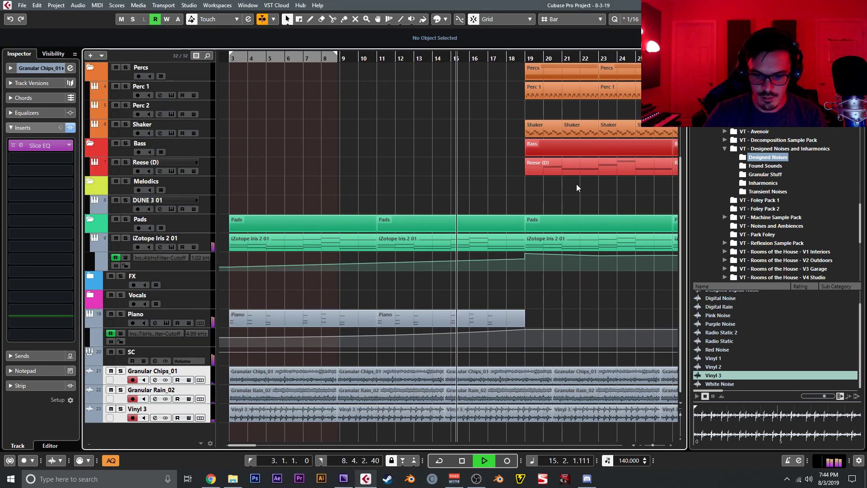
drag(576, 183, 486, 213)
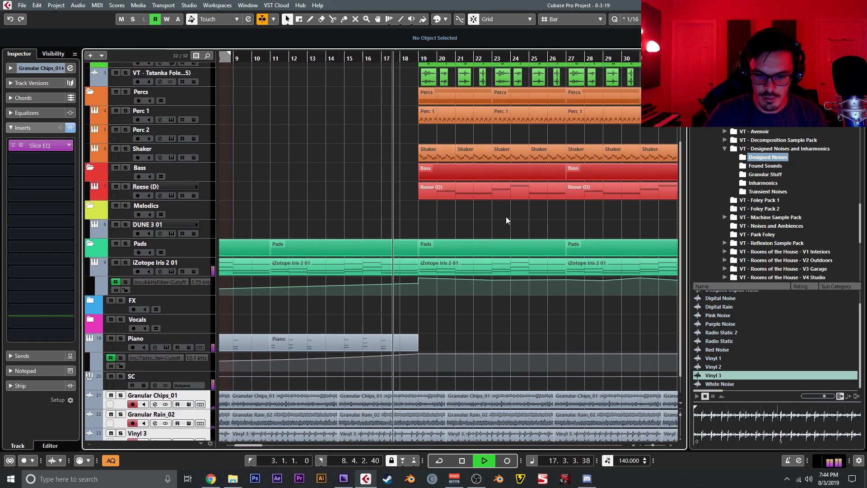
drag(524, 221, 481, 243)
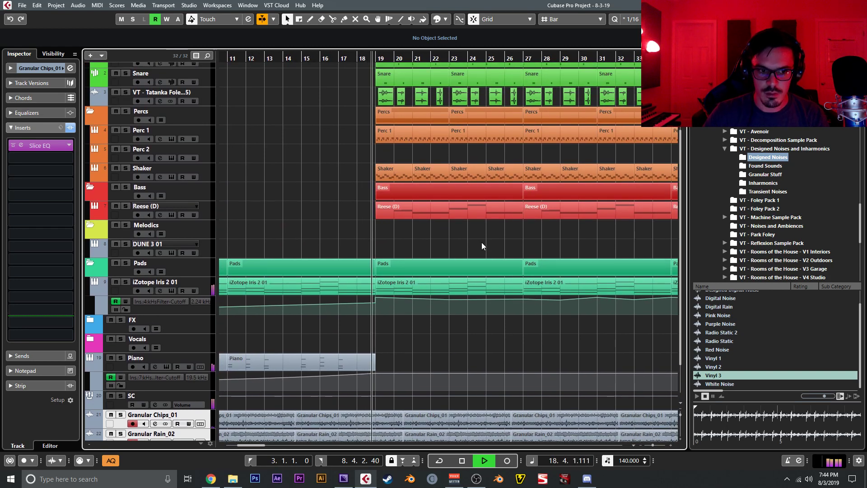
click(209, 247)
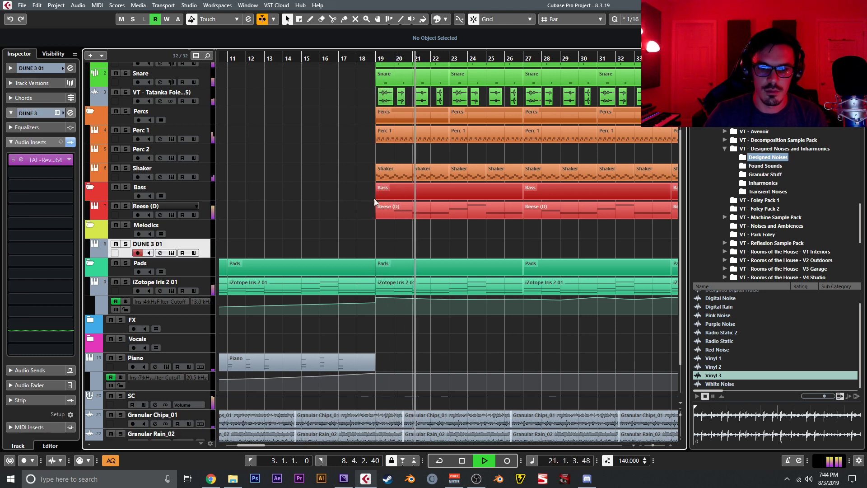
Audition foley samples in the VT - Foley Pack 1 folder, ending with Clanking Metal (STE-058 (10))
click(724, 148)
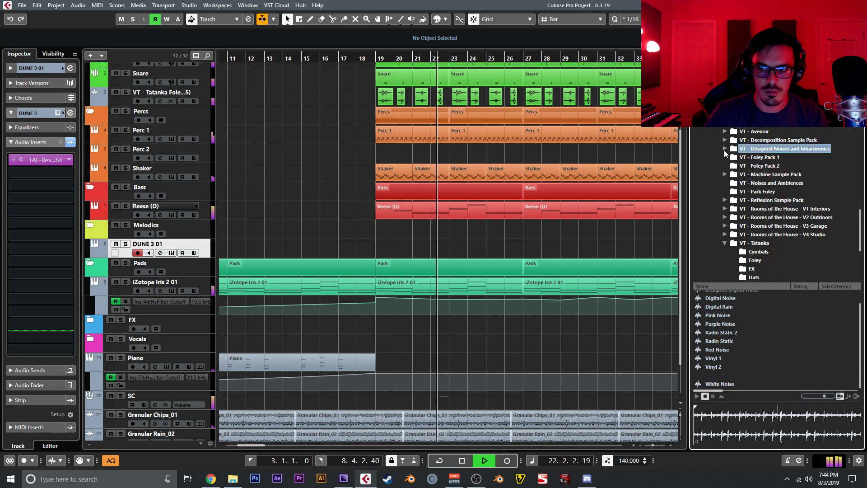
click(758, 157)
click(745, 303)
click(754, 330)
click(754, 355)
scroll(751, 361, down, 2)
click(749, 365)
scroll(748, 361, down, 2)
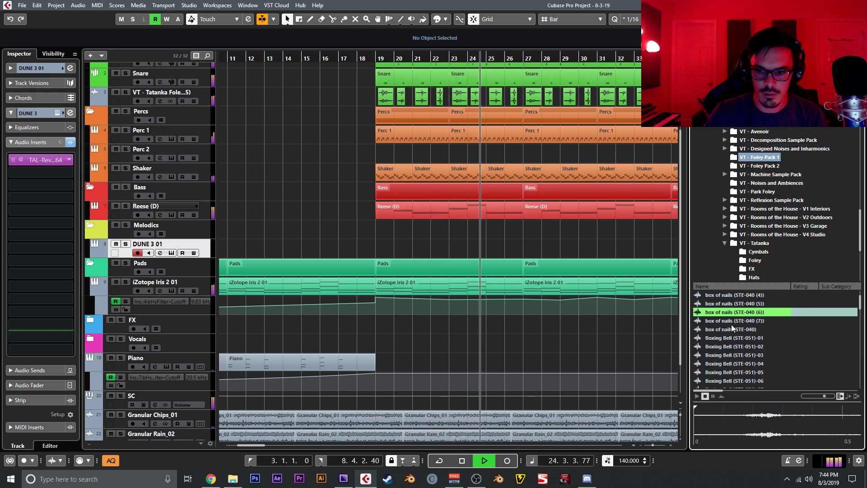
click(732, 324)
scroll(737, 324, down, 1)
click(742, 339)
scroll(742, 341, down, 2)
click(753, 362)
scroll(754, 362, down, 1)
scroll(753, 362, down, 1)
click(754, 364)
scroll(754, 365, down, 6)
click(755, 366)
scroll(760, 368, down, 6)
scroll(757, 363, down, 4)
click(755, 361)
scroll(749, 364, down, 4)
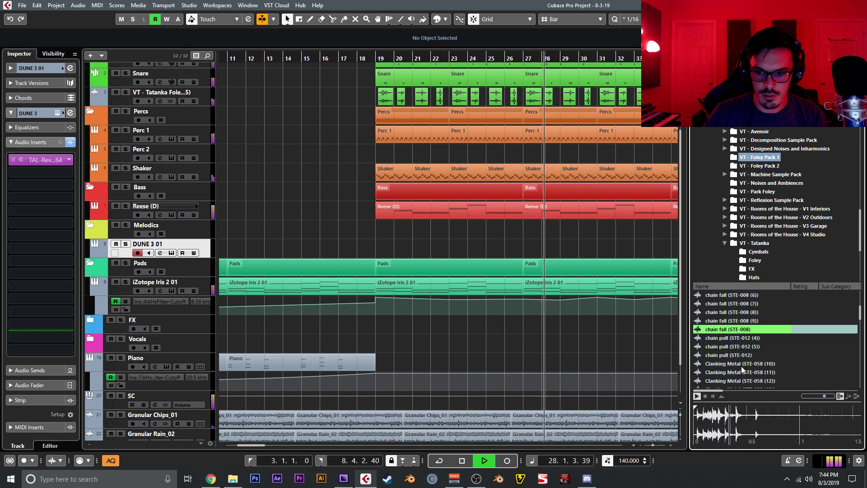
click(742, 365)
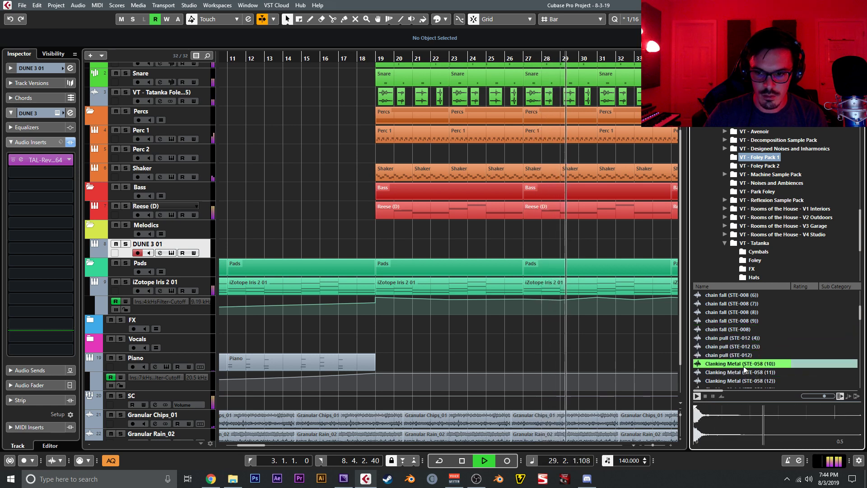
Import Clanking Metal (STE-058 (10)) onto a new track between Kick and Snare and place the playback cursor at bar 18
drag(156, 83, 155, 82)
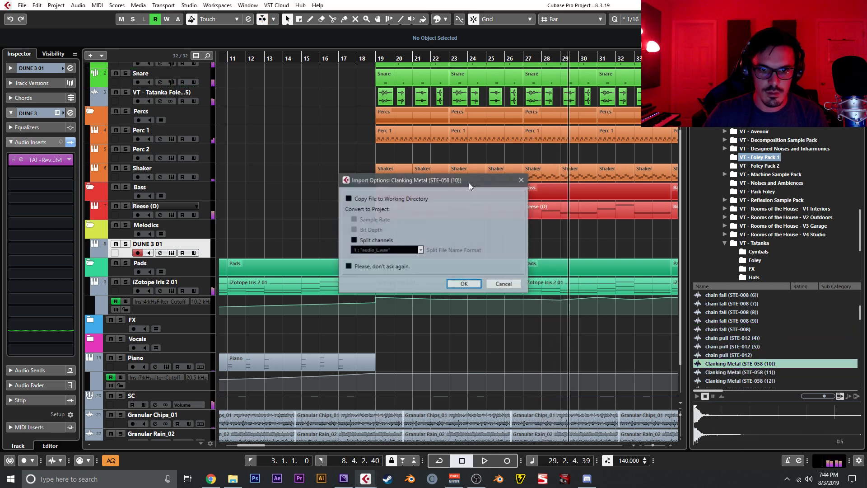
click(464, 284)
click(361, 58)
Move the Clanking Metal event one bar earlier to 19.3.3.54 and set the grid type to Use Quantize
click(572, 81)
scroll(486, 100, up, 2)
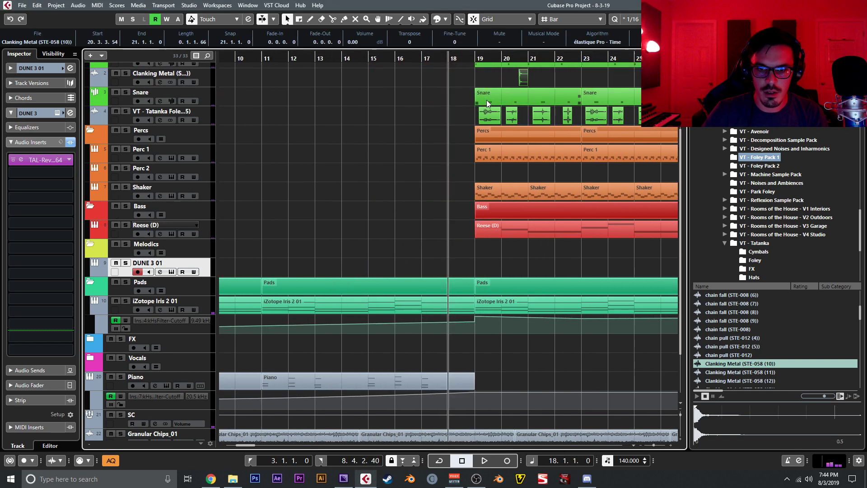
scroll(529, 131, up, 2)
scroll(540, 153, up, 3)
drag(560, 117, 478, 113)
click(599, 20)
click(569, 50)
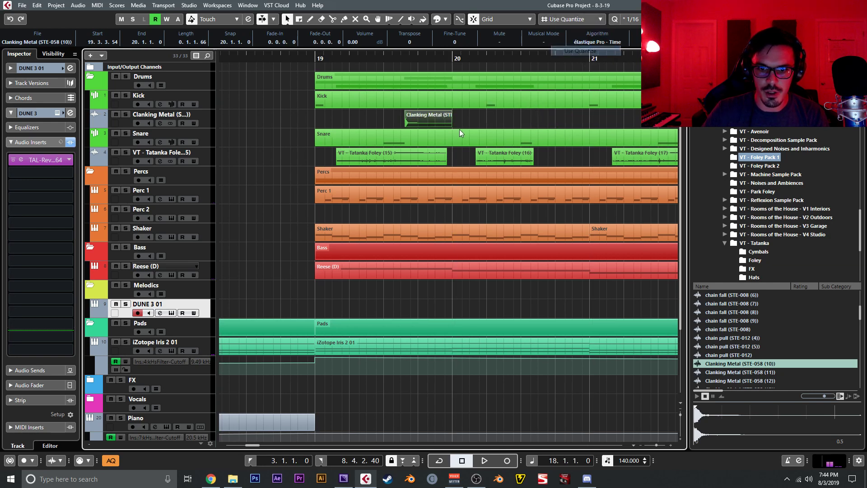
Reset the Clanking Metal clip's definition in the sample editor and move its event to 20.2.4.20
drag(426, 118, 527, 120)
double_click(527, 120)
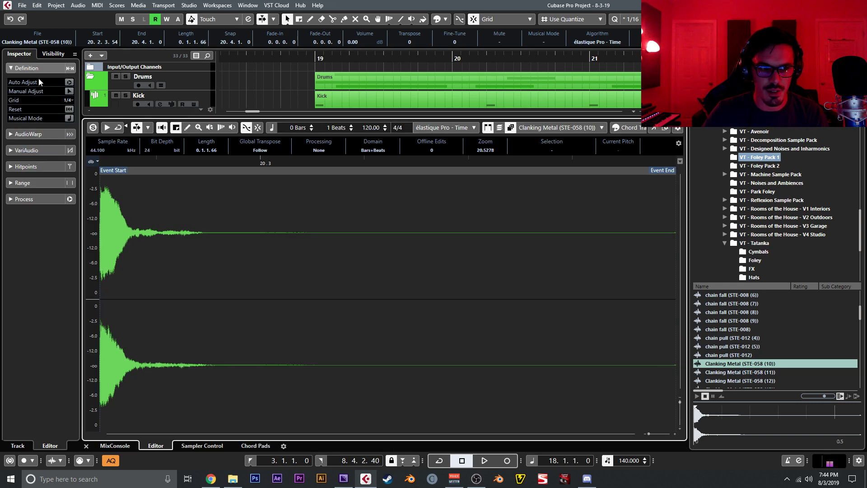
click(68, 119)
click(86, 446)
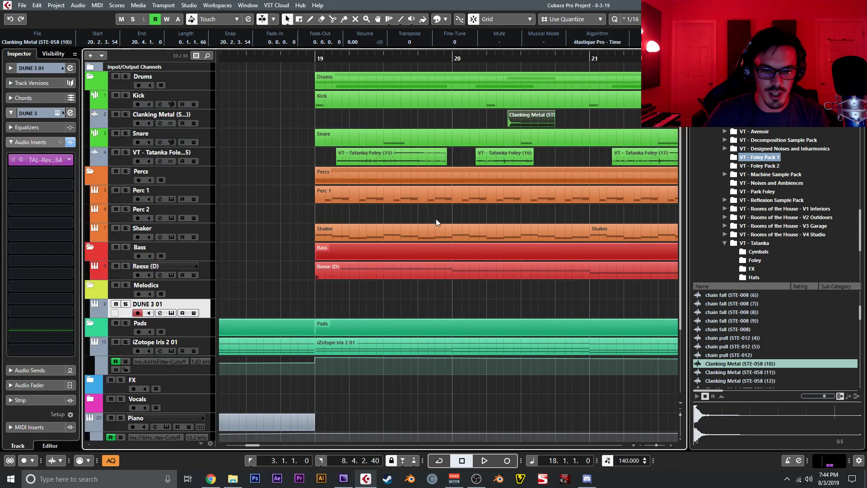
drag(531, 130, 523, 124)
click(590, 119)
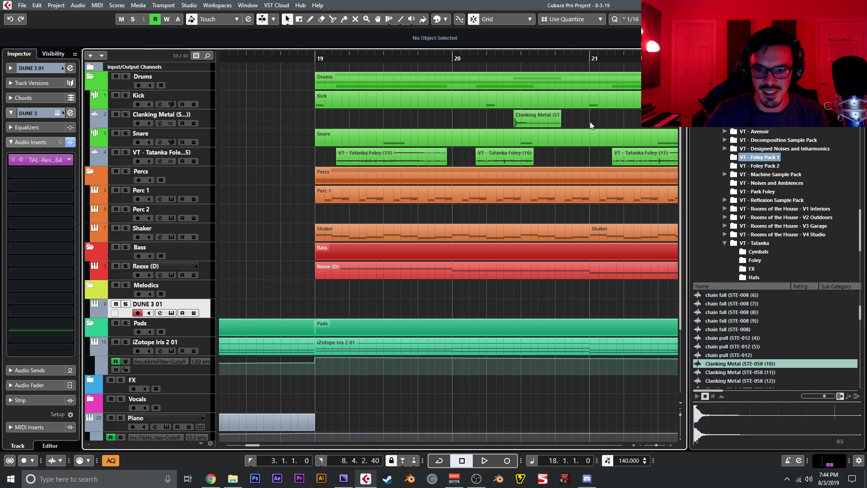
Copy the Clanking Metal event into bar 22, to 24.2.4.20 and to 26.1.3.0, checking the placement in playback
key(space)
drag(596, 132, 454, 124)
click(423, 122)
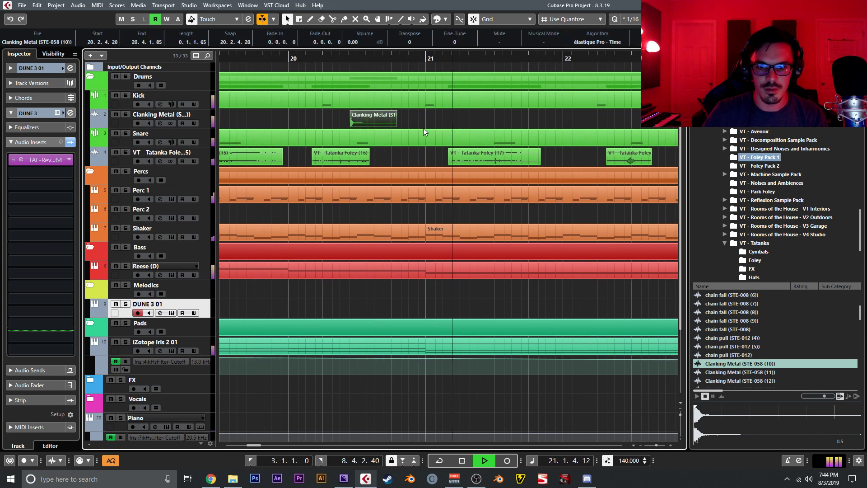
drag(359, 118, 586, 116)
drag(335, 121, 655, 121)
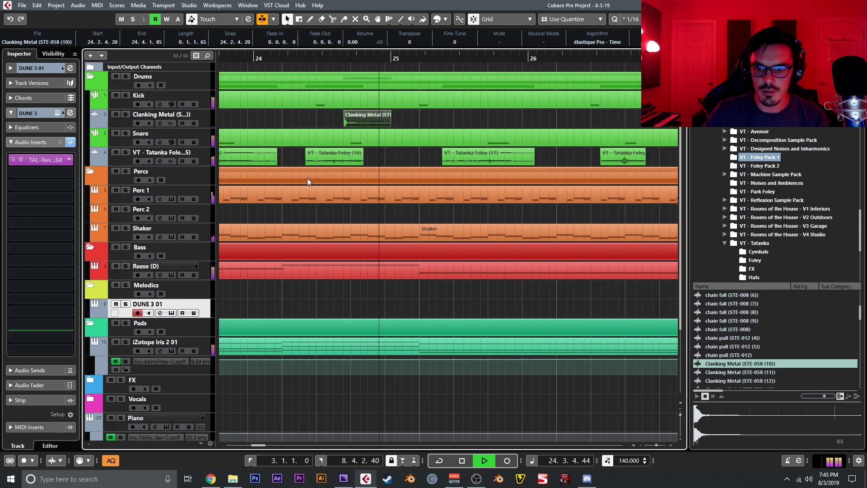
drag(395, 118, 570, 115)
key(space)
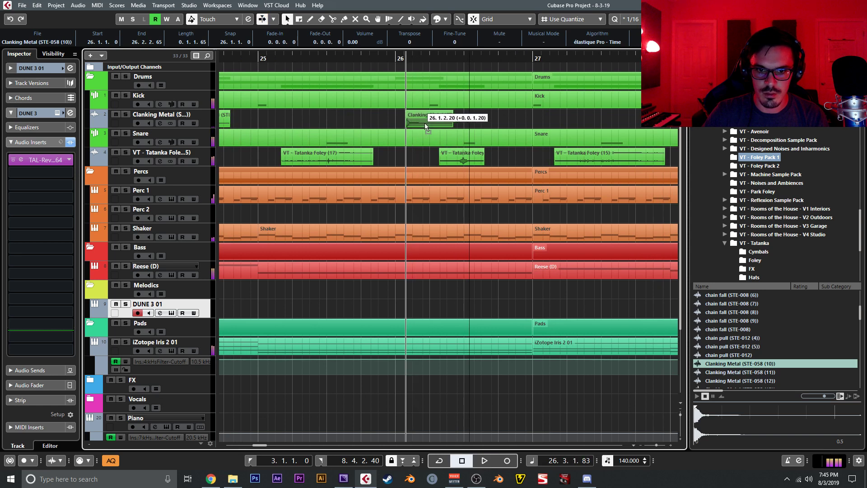
drag(424, 123, 429, 123)
click(393, 58)
key(space)
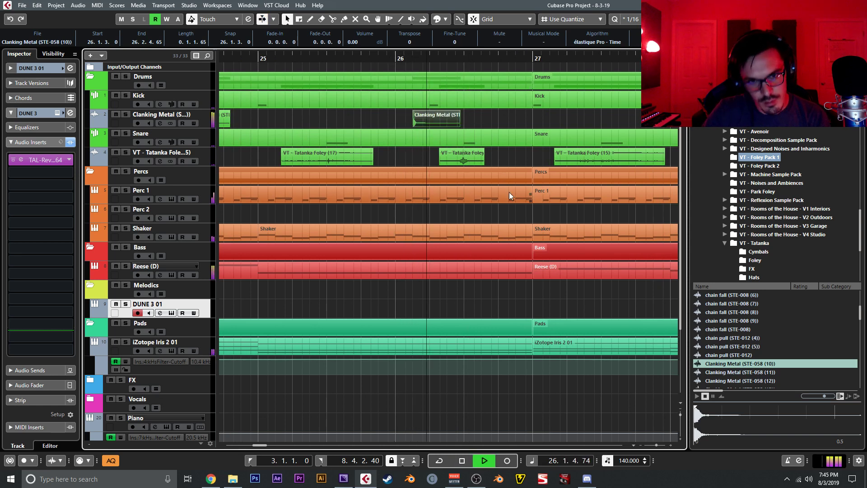
Set the transposition of the Clanking Metal events to -11 and play the section from bar 19
key(g)
key(g)
key(g)
key(g)
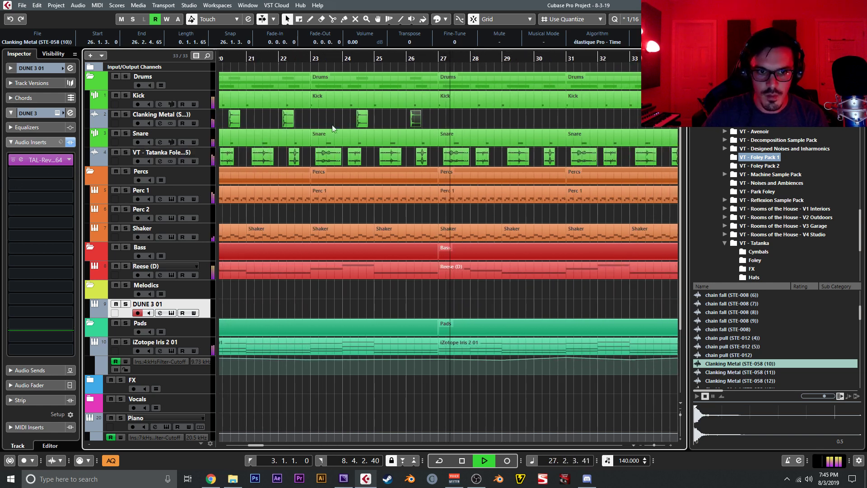
key(space)
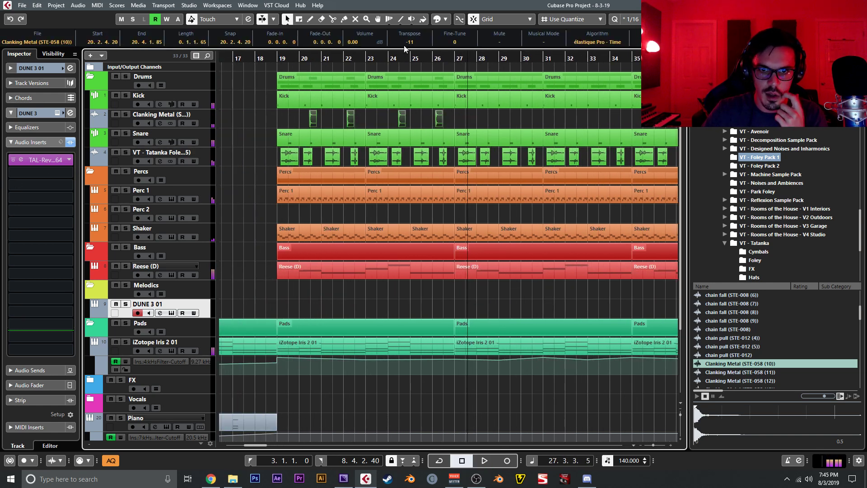
click(277, 58)
key(space)
click(240, 119)
click(209, 118)
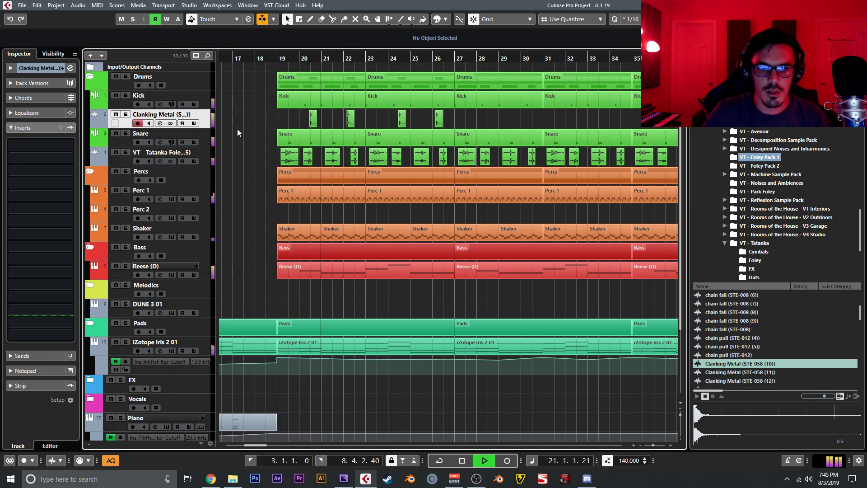
Stop playback and delete all the Clanking Metal events from their track
key(space)
drag(279, 124, 487, 119)
key(Delete)
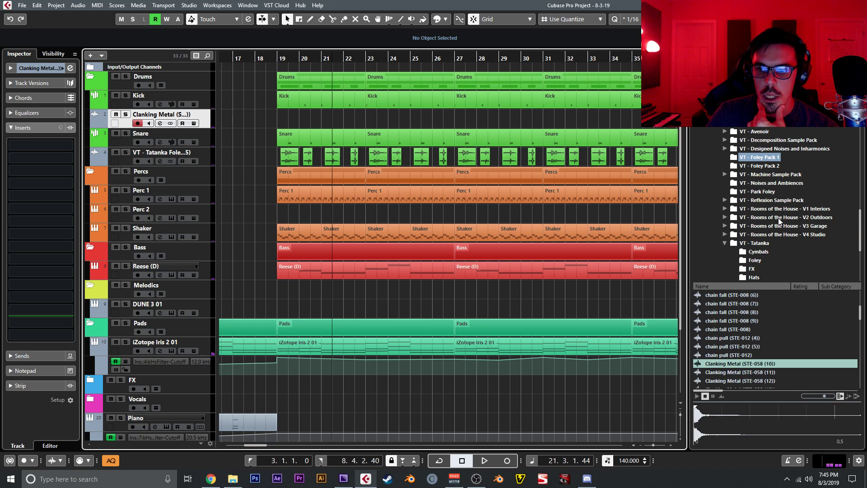
Audition the snare samples in the VT - Tatanka Snares folder
scroll(724, 236, down, 3)
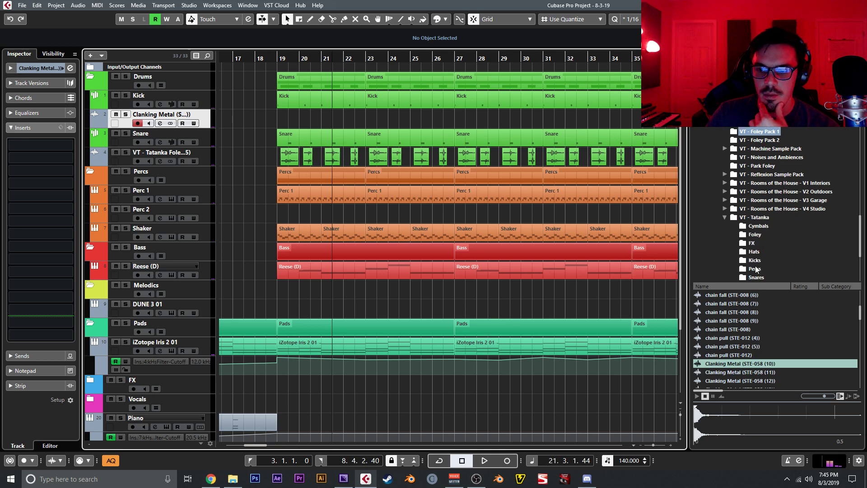
click(756, 243)
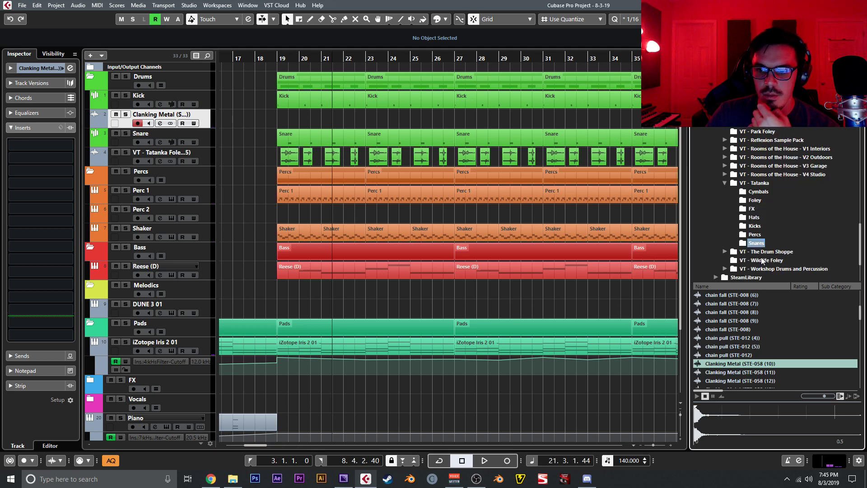
click(749, 329)
key(Down)
key(Down)
key(Down)
key(Down)
key(Down)
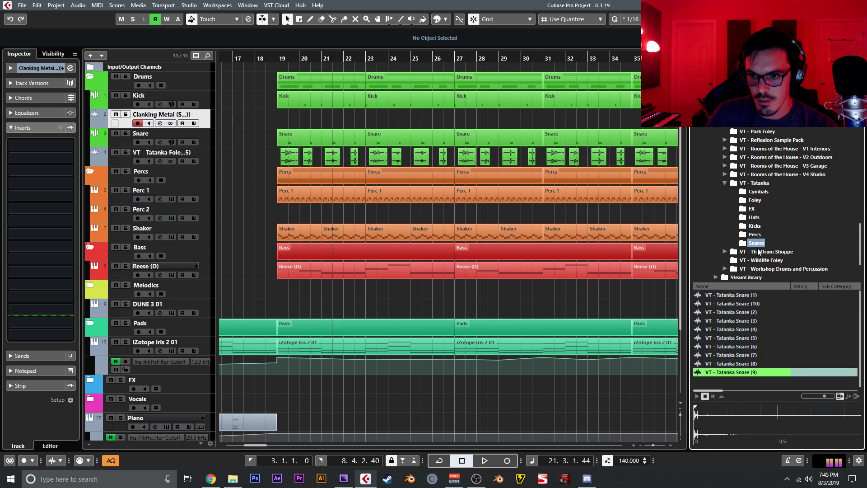
Audition samples in the VT - Wildlife Foley folder and import MONO-002-05 onto the Clanking Metal track near bar 20
click(750, 259)
click(753, 339)
key(Down)
key(Down)
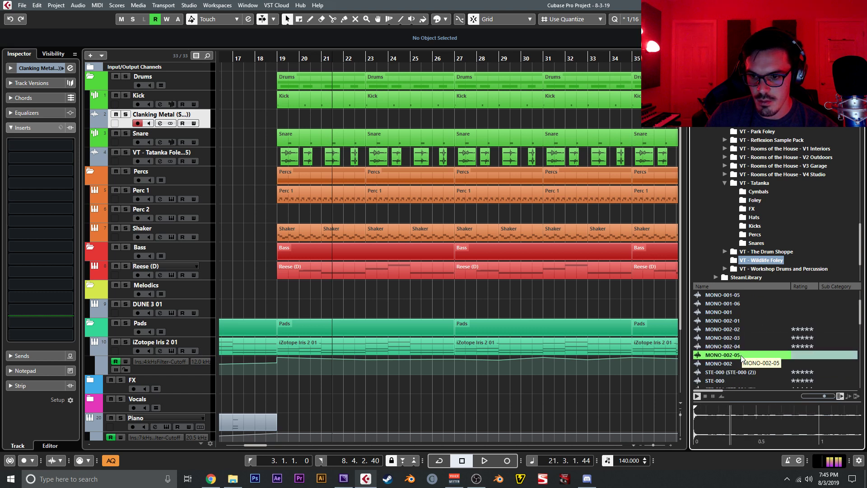
drag(742, 358, 294, 125)
drag(309, 121, 308, 118)
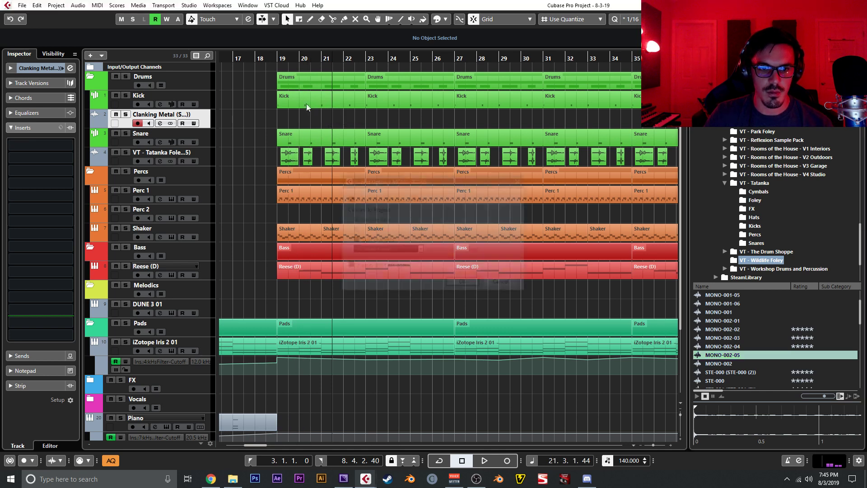
key(Return)
Reset the MONO-002-05 clip's definition in the sample editor and move its event to 20.2.4.20
double_click(302, 117)
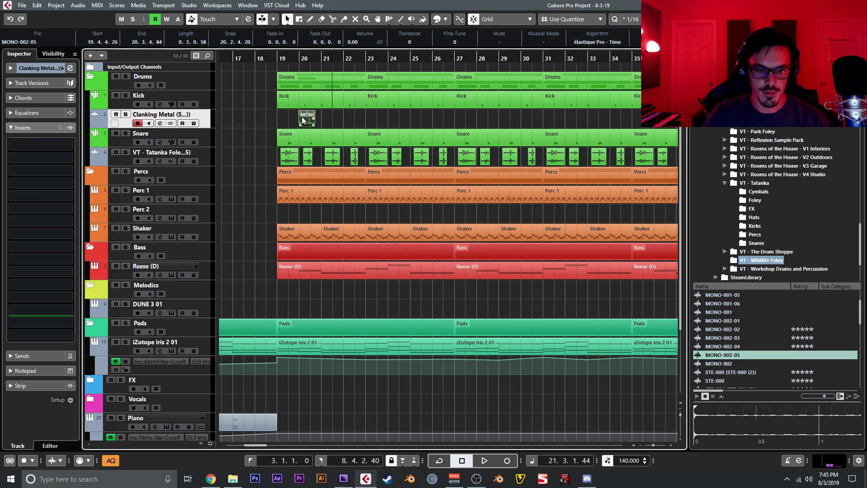
click(69, 110)
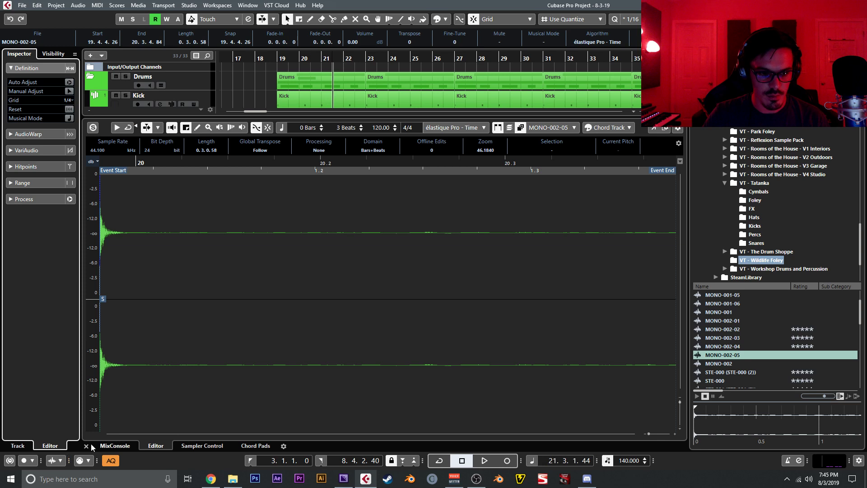
click(86, 446)
key(h)
key(h)
key(h)
key(h)
key(h)
key(h)
drag(383, 120, 416, 115)
Heighten the Clanking Metal track and trim the MONO-002-05 event to a length of 0.0.1.72 with a 0.0.0.83 fade-out
click(286, 60)
key(h)
key(h)
key(h)
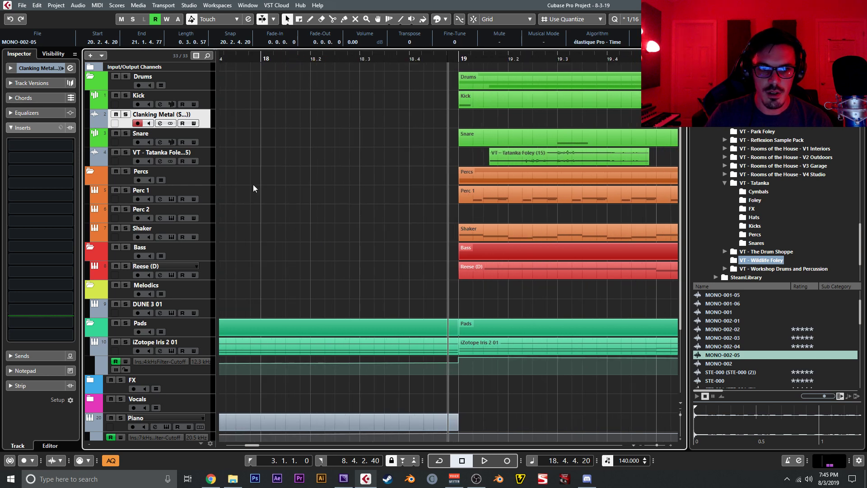
drag(198, 127, 196, 221)
scroll(316, 273, right, 5)
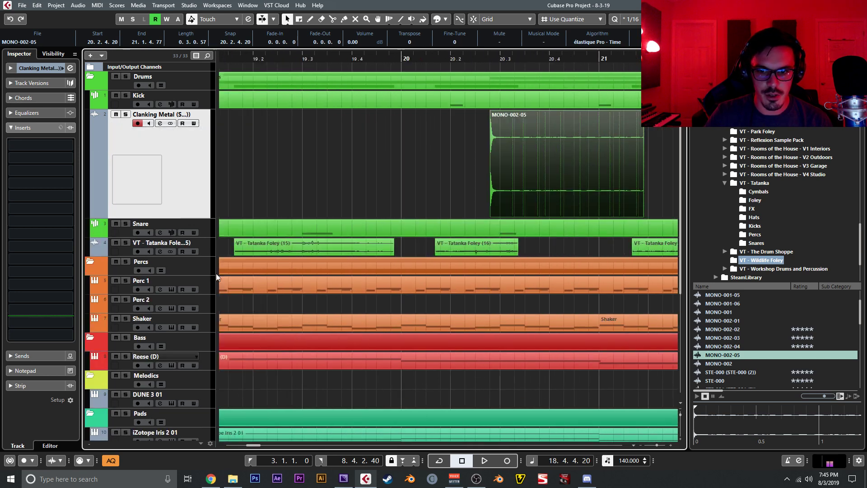
drag(632, 216, 499, 216)
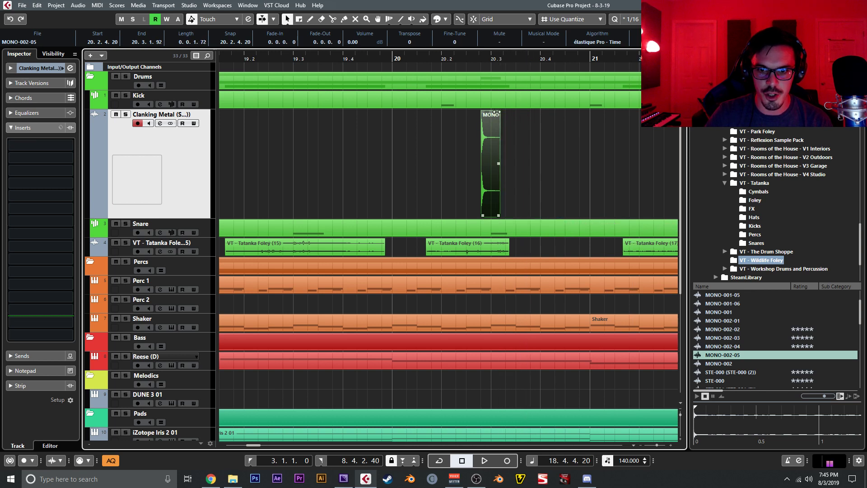
click(527, 131)
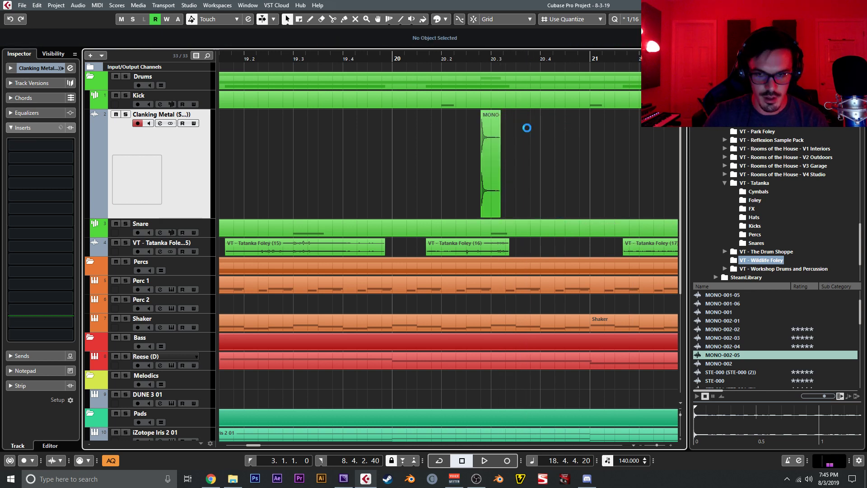
Copy the trimmed MONO-002-05 event to 21.2.1.0 on the same track
key(g)
key(g)
key(g)
key(g)
scroll(452, 185, right, 5)
drag(309, 219, 429, 200)
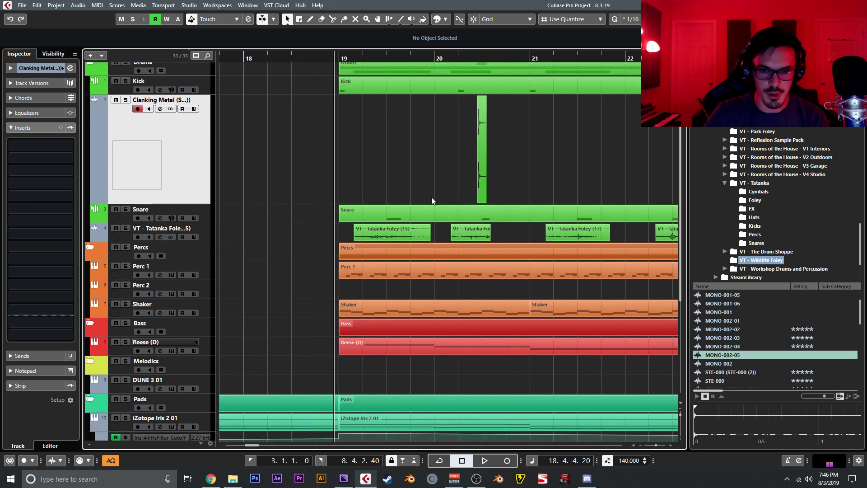
key(h)
key(h)
key(h)
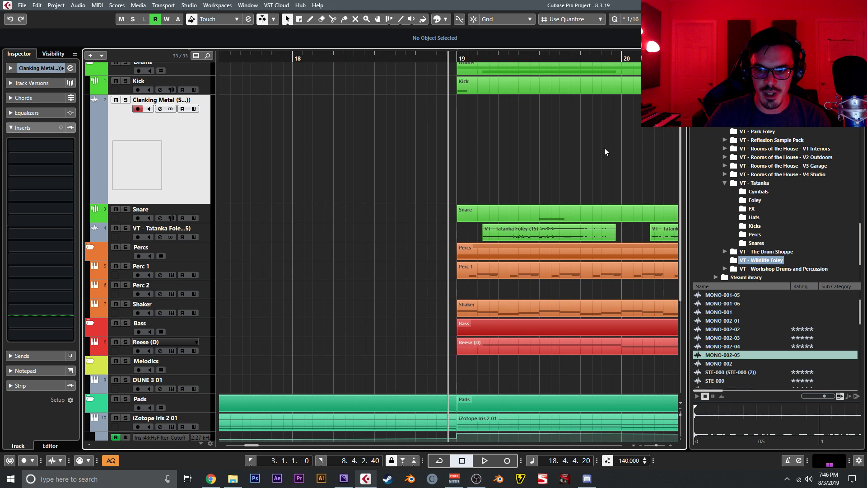
drag(610, 149, 247, 177)
drag(337, 153, 482, 144)
click(477, 20)
mouse_move(327, 144)
mouse_down()
mouse_move(313, 144)
mouse_move(327, 144)
mouse_up()
drag(485, 148, 465, 152)
key(g)
key(g)
key(g)
key(g)
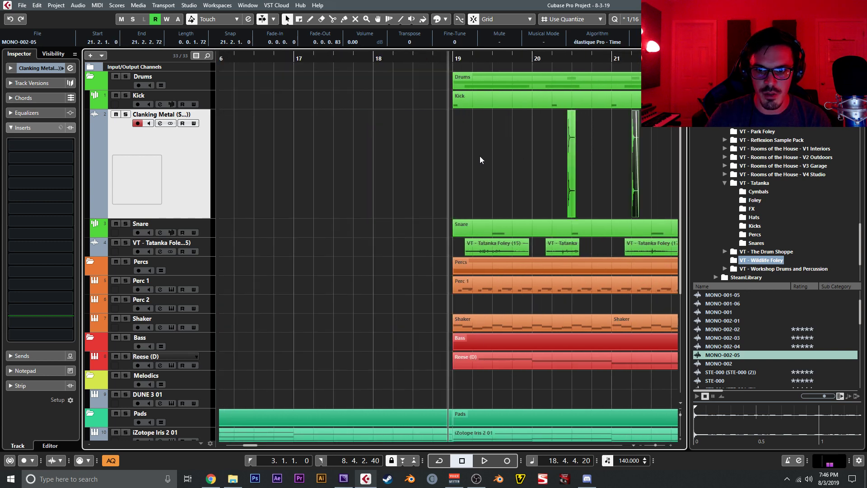
Play the section from before bar 19 and move the second MONO-002-05 event to 22.1.3.0
key(space)
scroll(447, 178, right, 6)
click(483, 171)
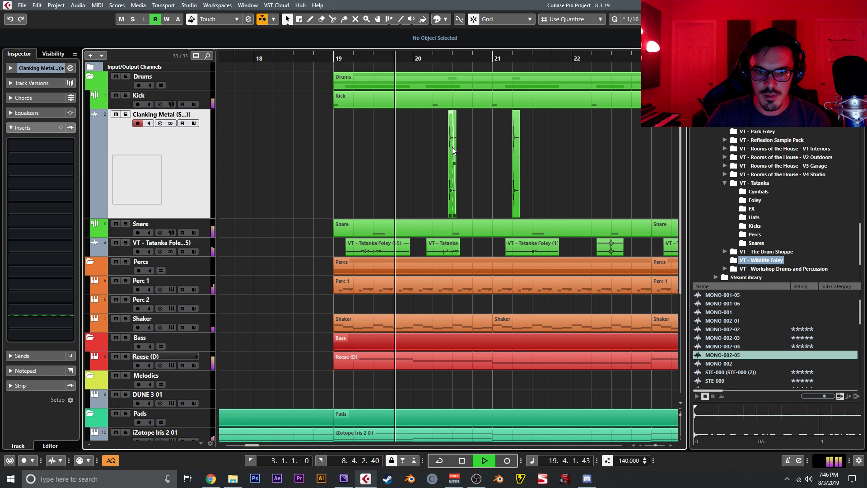
drag(500, 175, 367, 189)
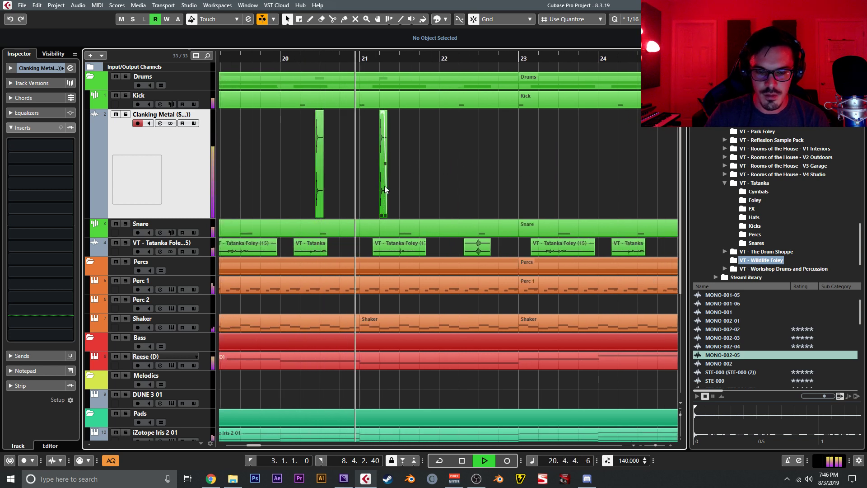
key(space)
drag(382, 188, 500, 184)
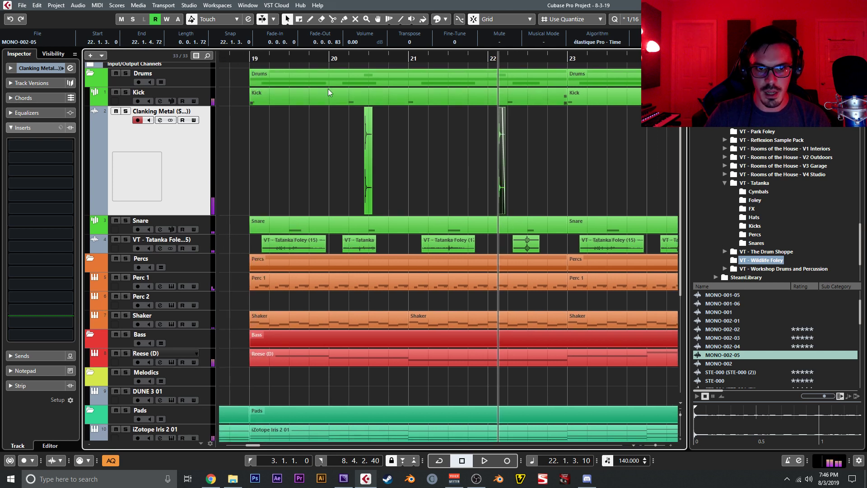
Solo the Drums folder and play the section from bar 19
click(126, 73)
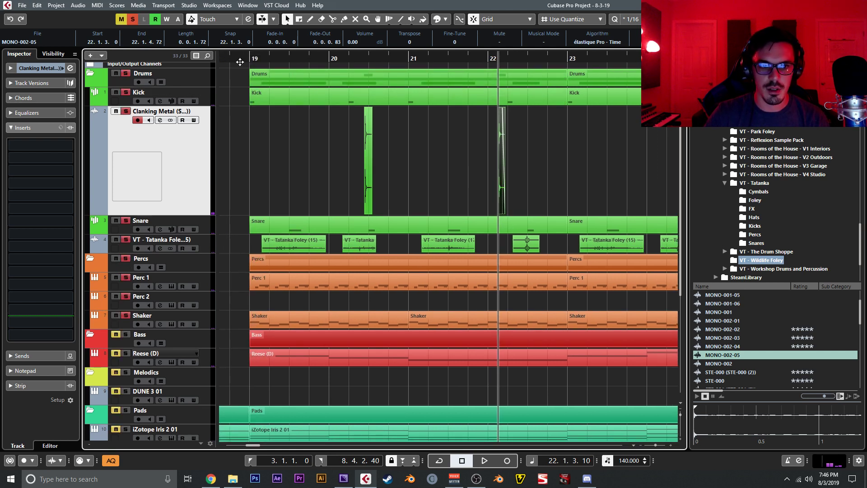
click(255, 64)
key(space)
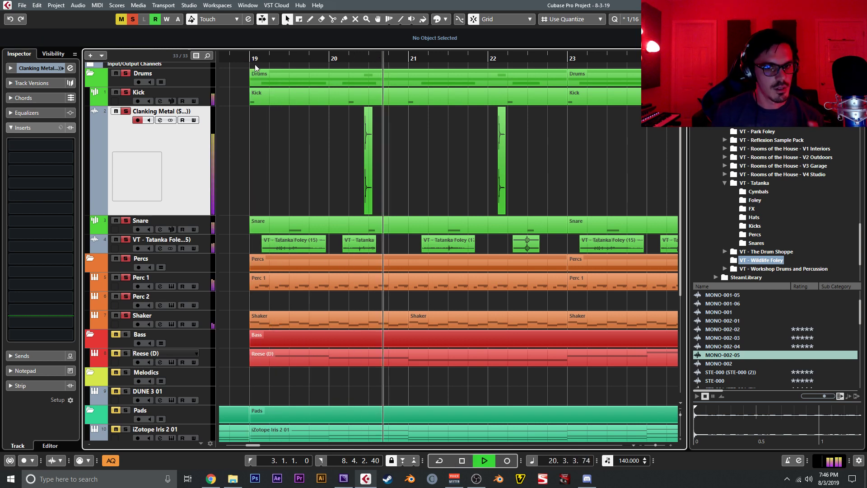
key(space)
Move the first MONO-002-05 event on the Clanking Metal track to 20.2.3.0
key(h)
key(h)
key(h)
key(h)
drag(351, 190, 660, 174)
click(354, 161)
drag(354, 161, 328, 162)
key(g)
key(g)
key(g)
key(g)
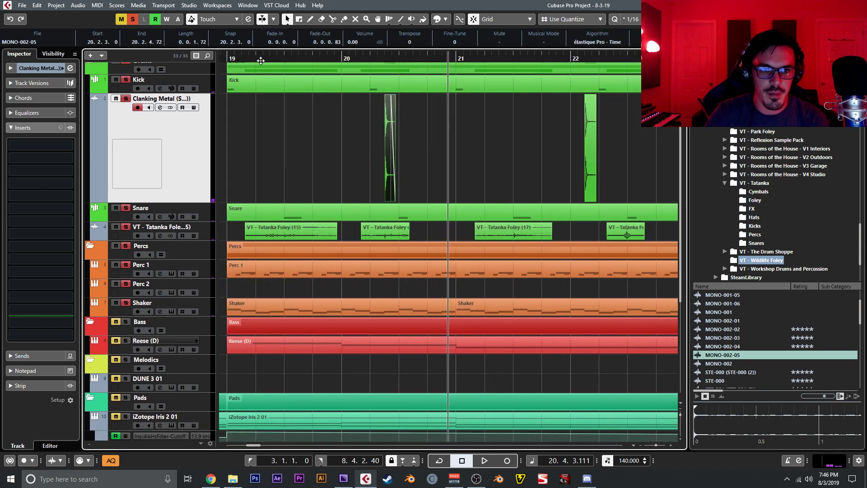
key(g)
key(j)
Play the soloed drums from bar 19 past bar 23 and examine the timing of both Clanking Metal hits up close
click(261, 61)
key(space)
key(h)
key(h)
key(h)
key(h)
key(h)
key(h)
key(h)
key(h)
key(h)
key(h)
key(h)
key(h)
key(h)
drag(533, 174, 162, 190)
drag(464, 190, 355, 190)
key(g)
key(g)
drag(639, 152, 326, 193)
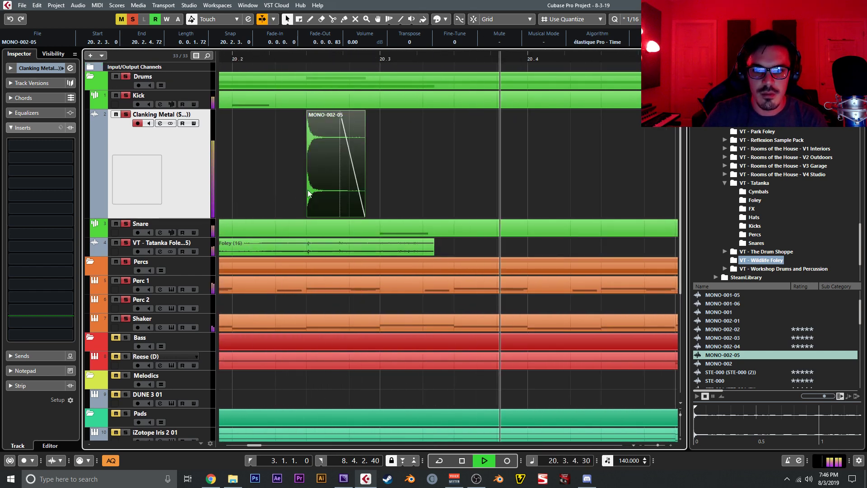
key(g)
key(g)
key(g)
key(g)
drag(514, 176, 148, 243)
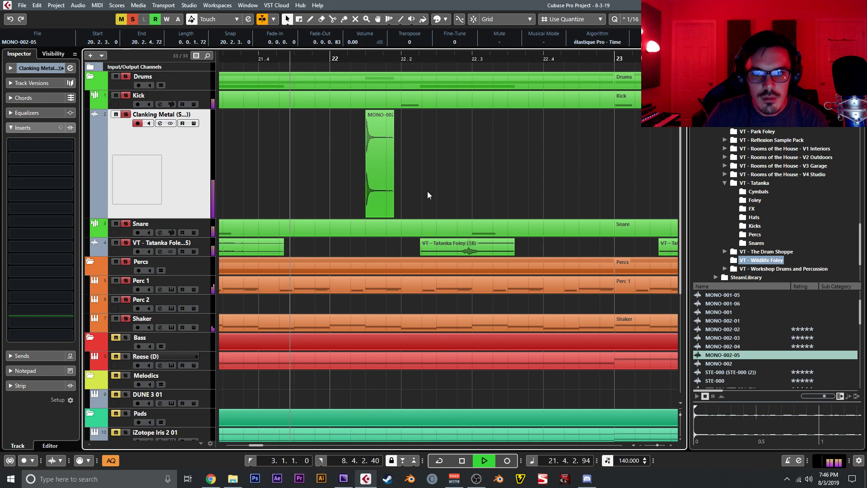
drag(466, 197, 308, 201)
key(g)
key(g)
key(g)
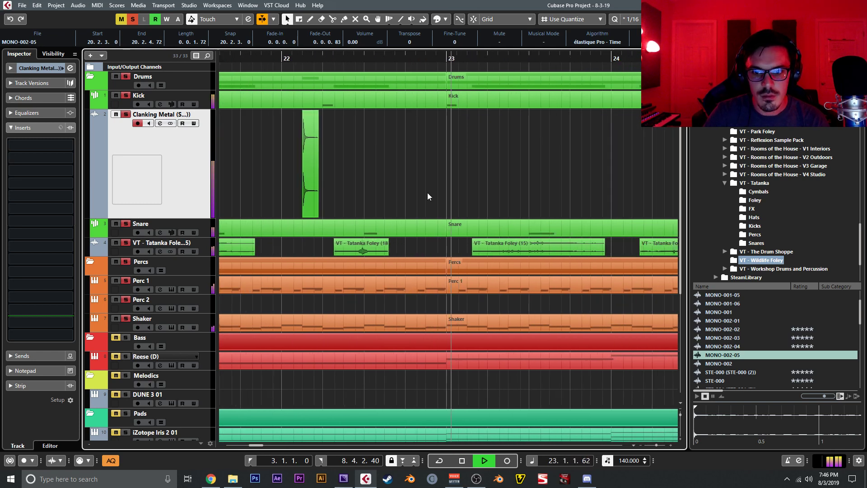
key(g)
key(g)
key(g)
key(space)
Duplicate the bar 22 MONO-002-05 event and place the copy at 23.2.4.20
click(334, 167)
key(ctrl+d)
drag(343, 167, 445, 171)
key(h)
key(h)
key(h)
drag(374, 180, 424, 176)
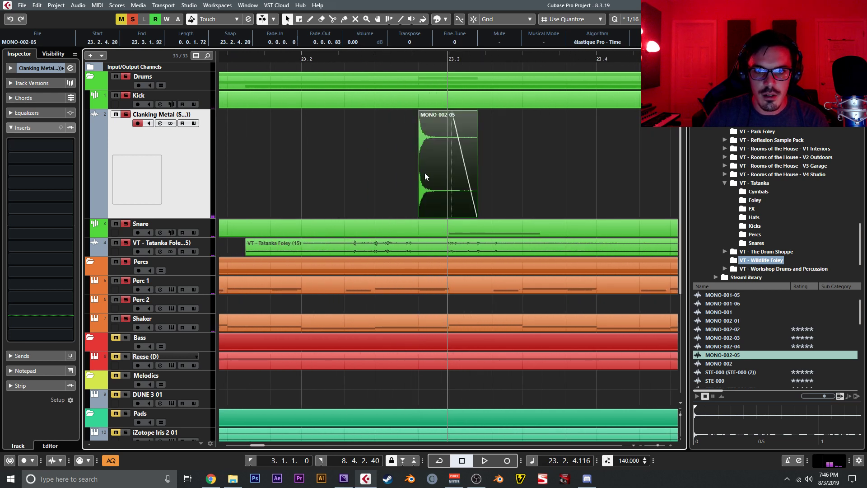
Play the drums from just before bar 22 and check how the bar 23 hit fits the groove
key(g)
key(g)
key(g)
click(294, 56)
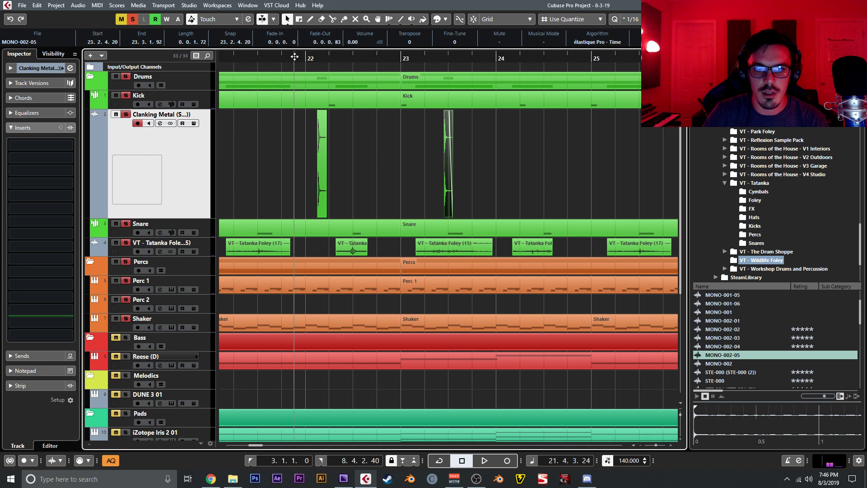
key(space)
click(394, 158)
key(h)
key(h)
key(h)
drag(536, 195, 343, 197)
drag(479, 179, 360, 188)
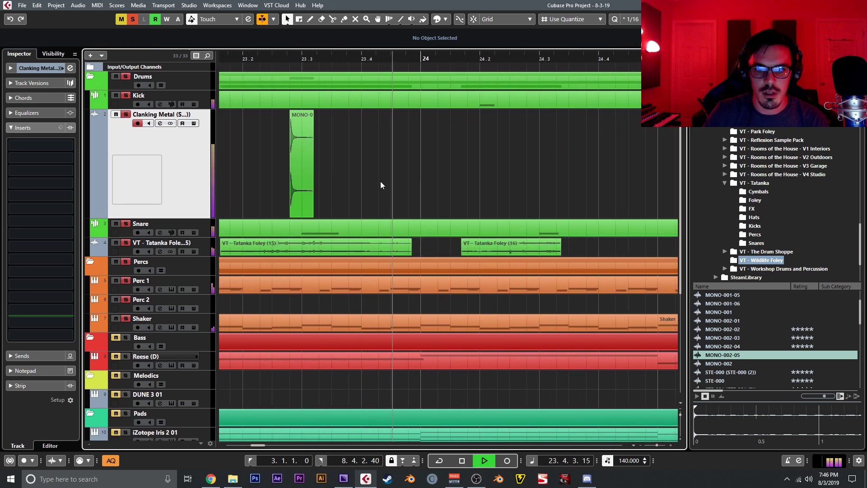
key(space)
Duplicate the bar 23 MONO-002-05 event and place the copy at 24.2.3.3
click(311, 146)
key(ctrl+d)
drag(314, 148, 518, 157)
drag(371, 170, 534, 189)
mouse_move(445, 149)
mouse_down()
mouse_move(452, 149)
mouse_move(446, 149)
mouse_up()
Nudge the bar 22 hit to 22.1.3.5 and the bar 20 hit to 20.2.3.7
drag(312, 240, 610, 168)
drag(339, 150, 481, 223)
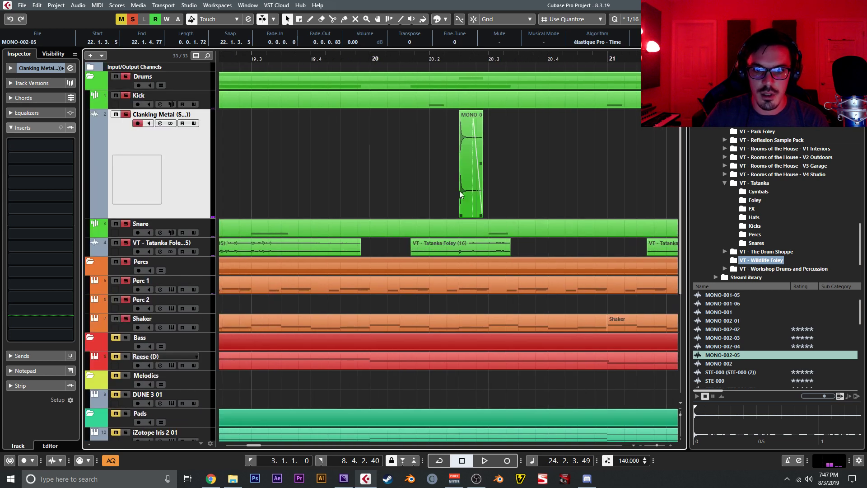
drag(462, 167, 466, 170)
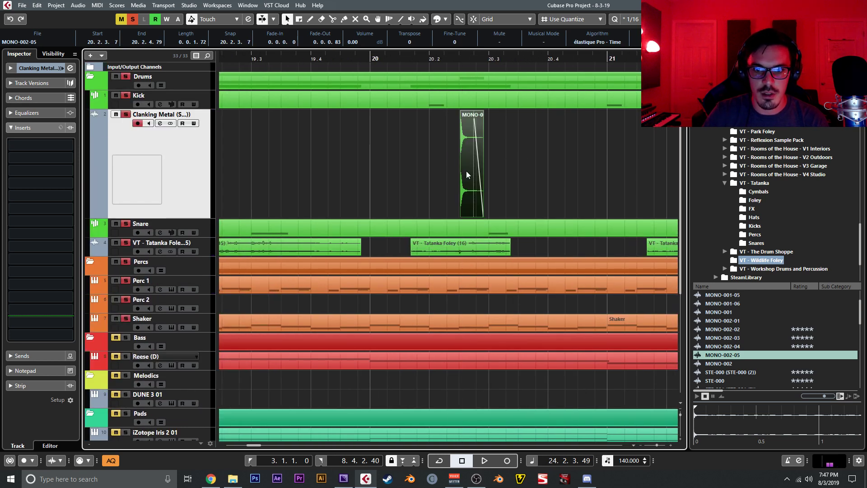
Play the drums from bar 18 past bar 24 and check the timing of the four Clanking Metal hits
ctrl+scroll(466, 170, down, 3)
click(243, 58)
key(space)
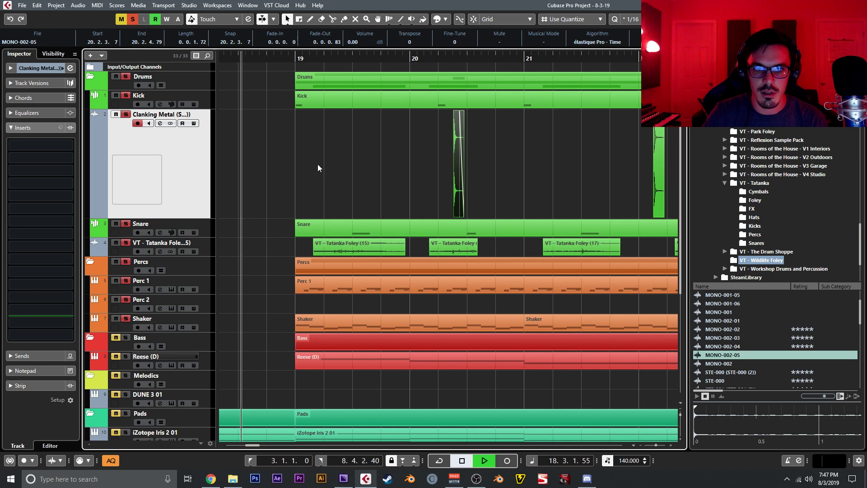
key(g)
key(g)
key(g)
drag(456, 183, 378, 200)
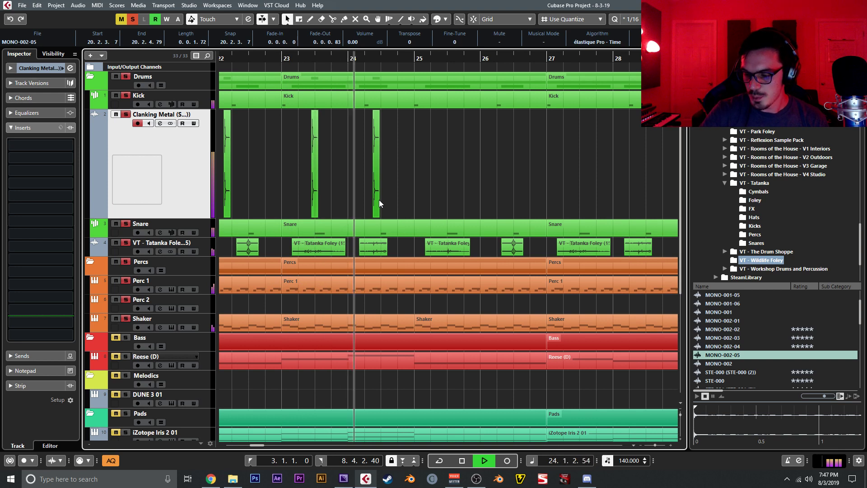
scroll(378, 200, up, 3)
Copy the bar 24 MONO-002-05 event to 25.2.4.23 and add another copy in bar 26
click(373, 183)
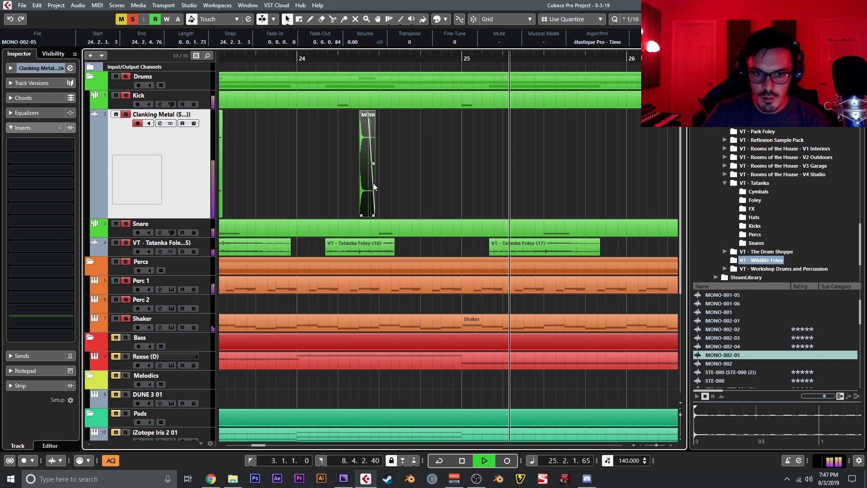
key(space)
drag(367, 188, 615, 187)
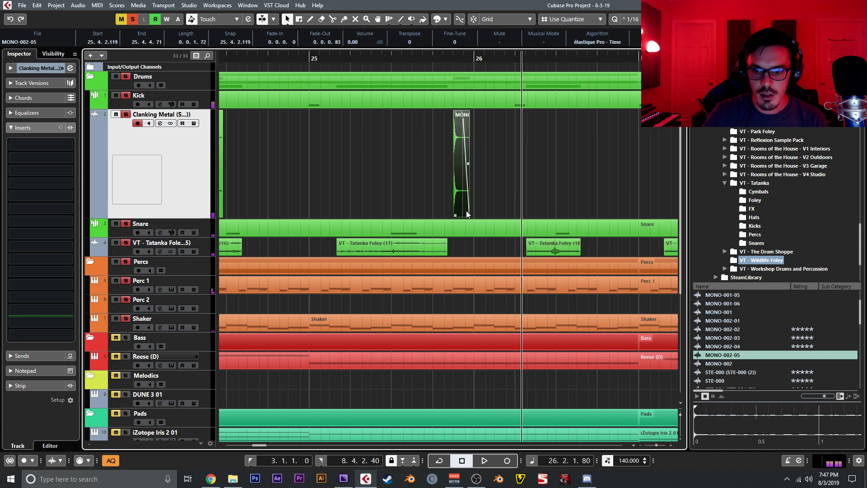
drag(467, 188, 387, 195)
key(g)
key(g)
key(g)
key(g)
key(g)
key(g)
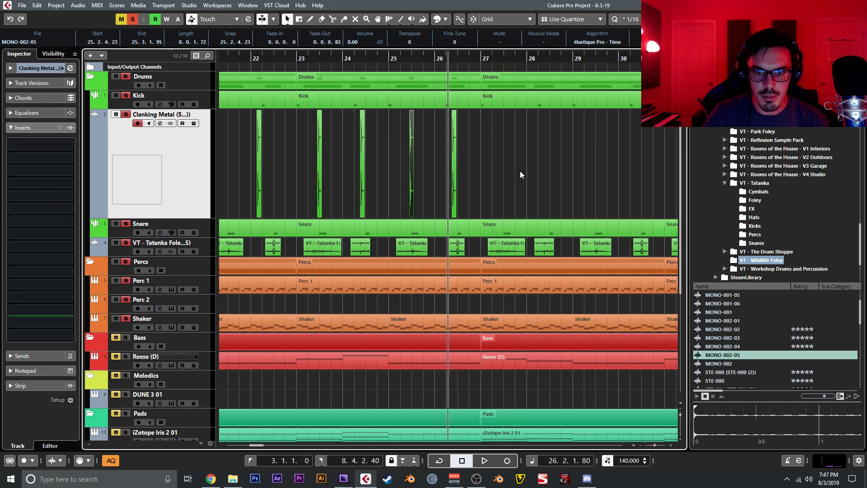
Play the drums from before bar 19 to bar 27 to review all six Clanking Metal hits
key(g)
click(273, 56)
key(space)
click(282, 109)
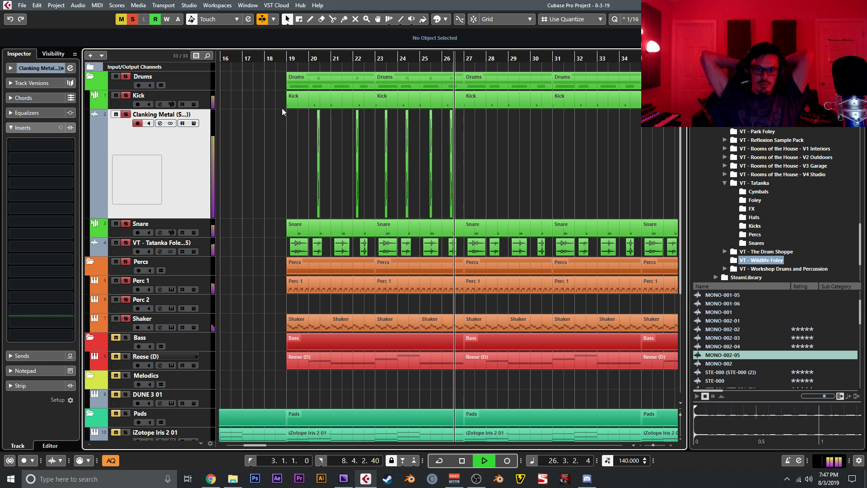
key(space)
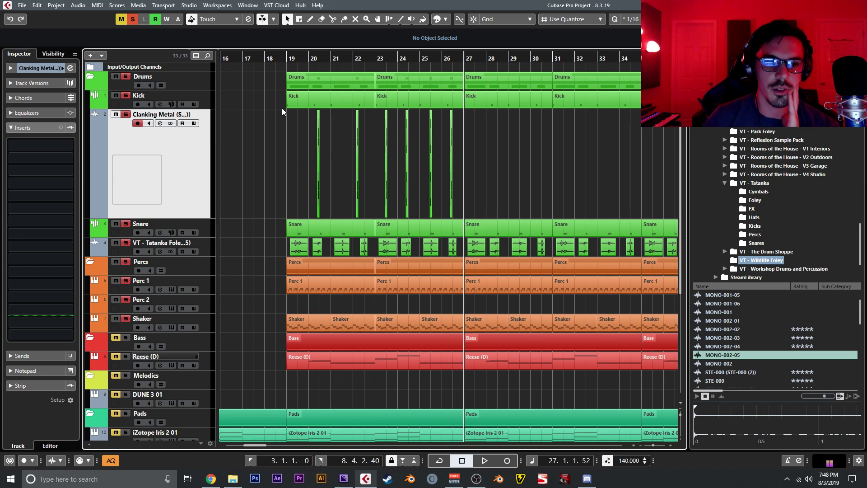
Shrink the Clanking Metal track back to normal height and load Slice EQ as its first insert
drag(205, 217, 193, 130)
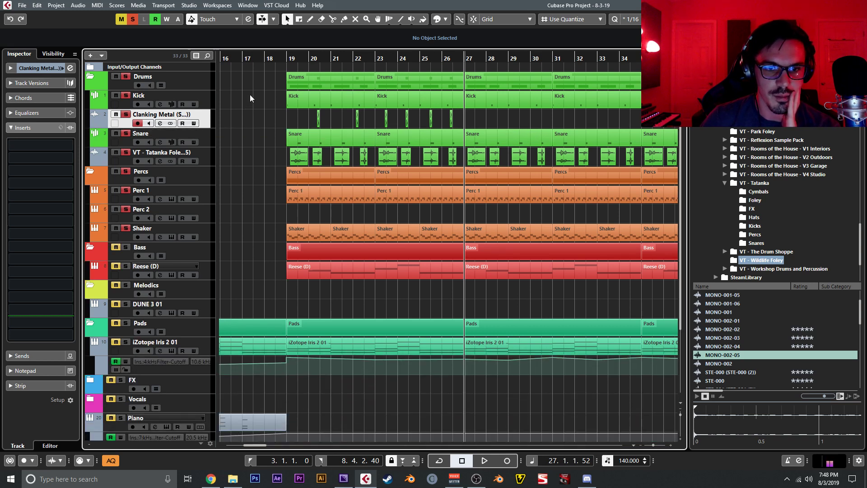
click(266, 58)
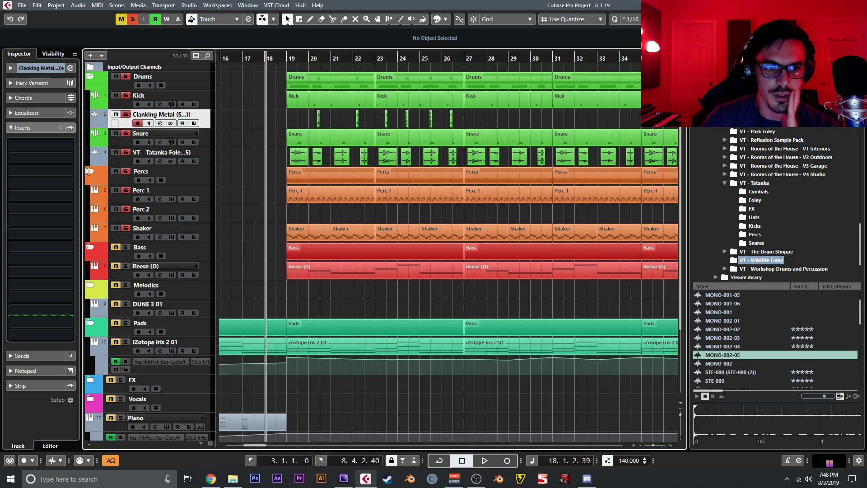
click(57, 145)
text(slice)
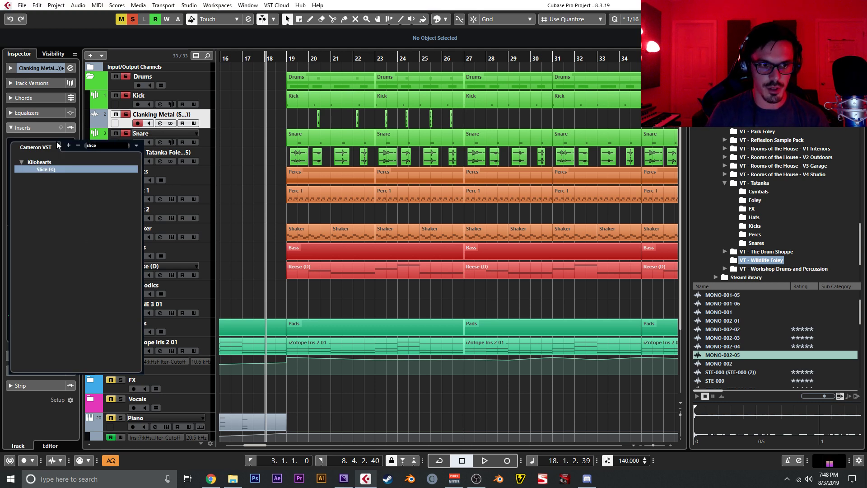
key(Return)
Shape a low cut, high cut and peak boost just above 1 kHz in Slice EQ, preview it and close the EQ window
drag(267, 255, 410, 199)
drag(598, 254, 434, 220)
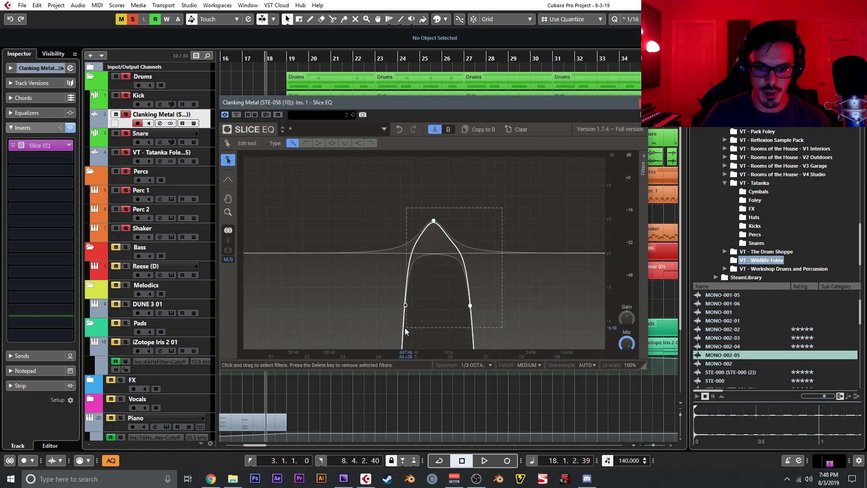
drag(405, 305, 439, 307)
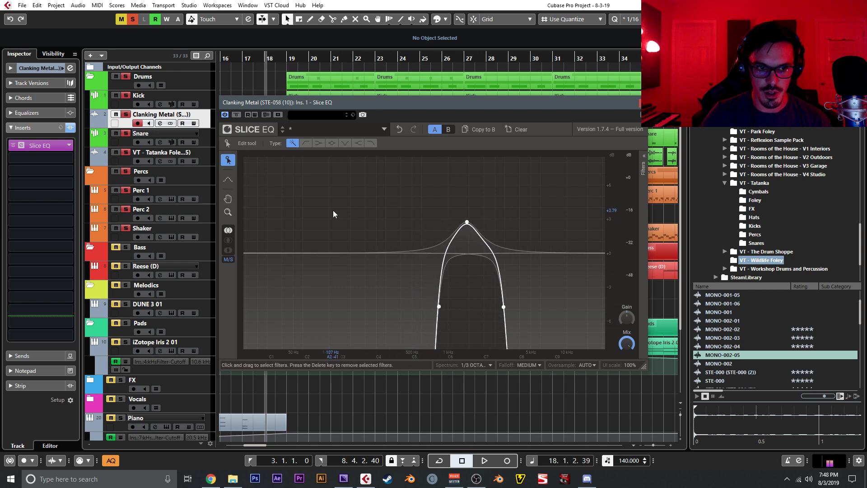
key(space)
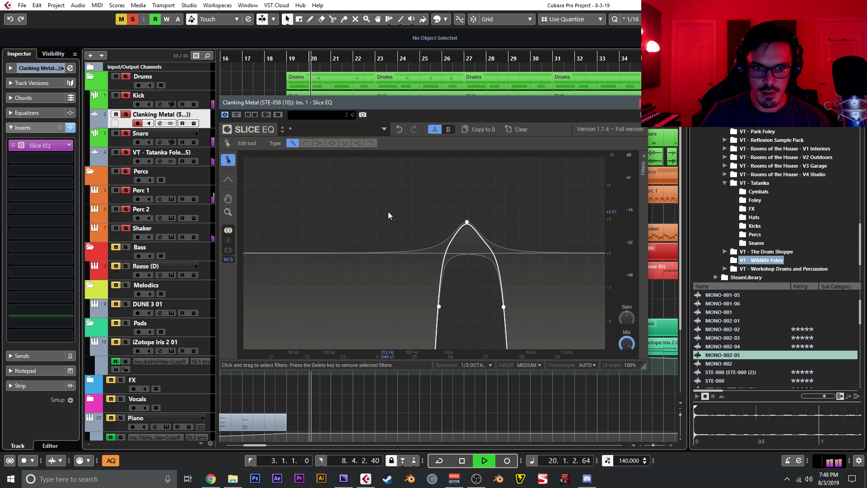
key(space)
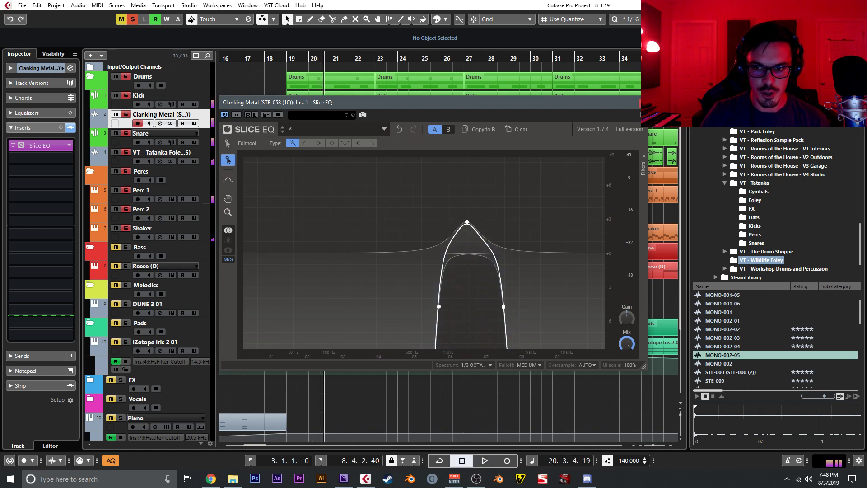
click(644, 102)
Transpose all six MONO-002-05 events by -13 and play the pitched-down hits
drag(568, 122, 307, 117)
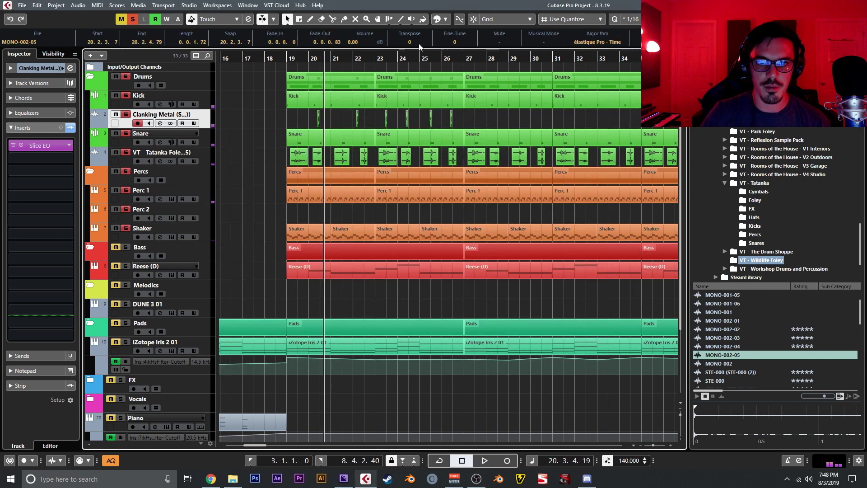
key(space)
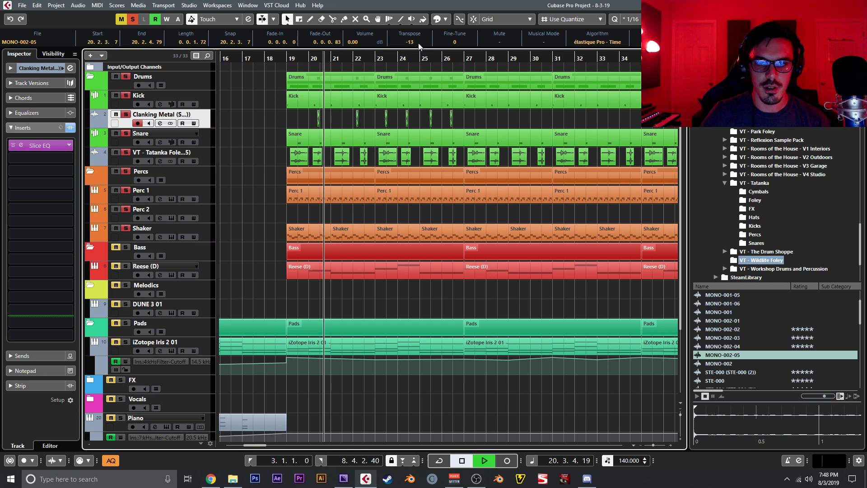
drag(493, 115, 311, 117)
click(498, 123)
key(space)
drag(496, 123, 253, 110)
Reopen Slice EQ, shift the whole filter band down so its peak sits near 500 Hz, and play from bar 19
click(55, 145)
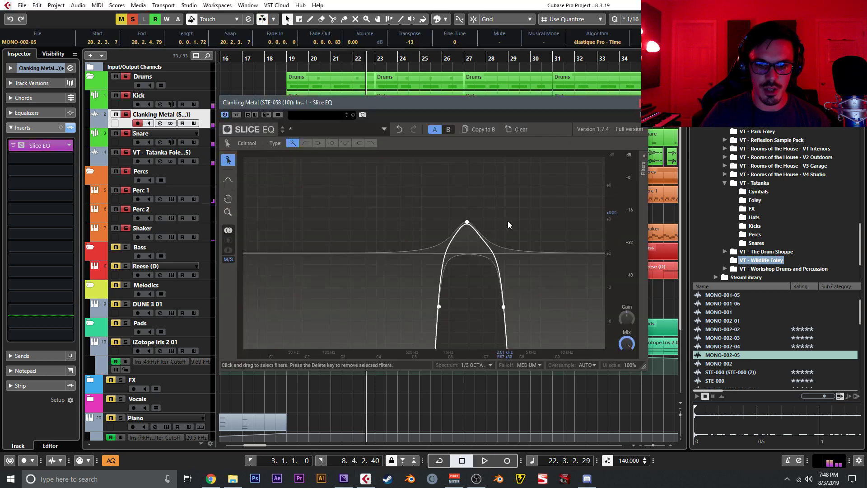
drag(503, 305, 448, 309)
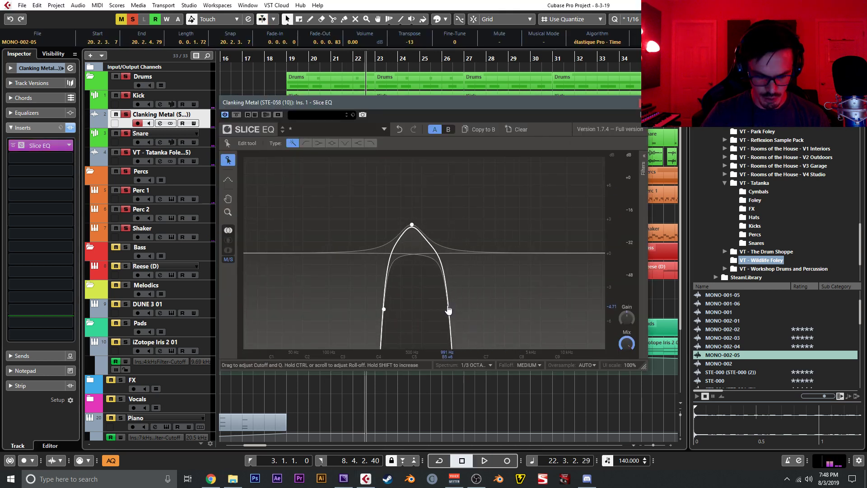
click(292, 58)
drag(377, 100, 380, 188)
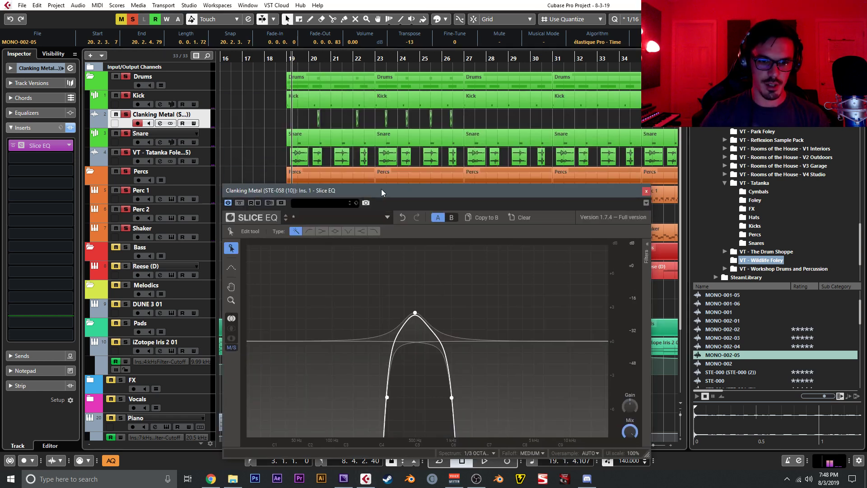
key(h)
key(h)
key(space)
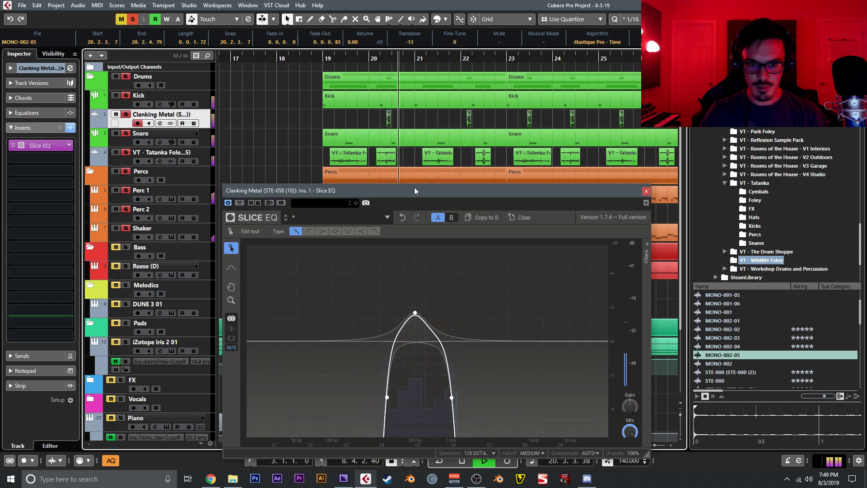
key(space)
Shift the Slice EQ filter band up to peak between 500 Hz and 1 kHz and replay the bar 20 hit
drag(415, 313, 441, 314)
key(space)
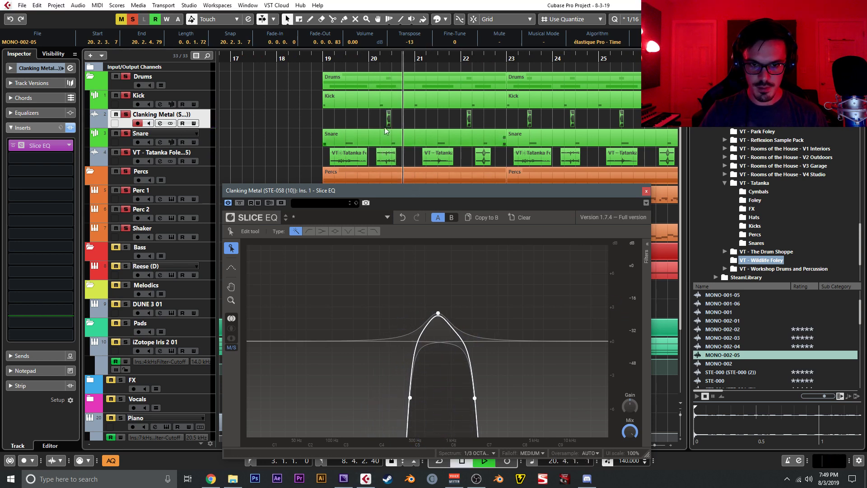
drag(372, 59, 373, 53)
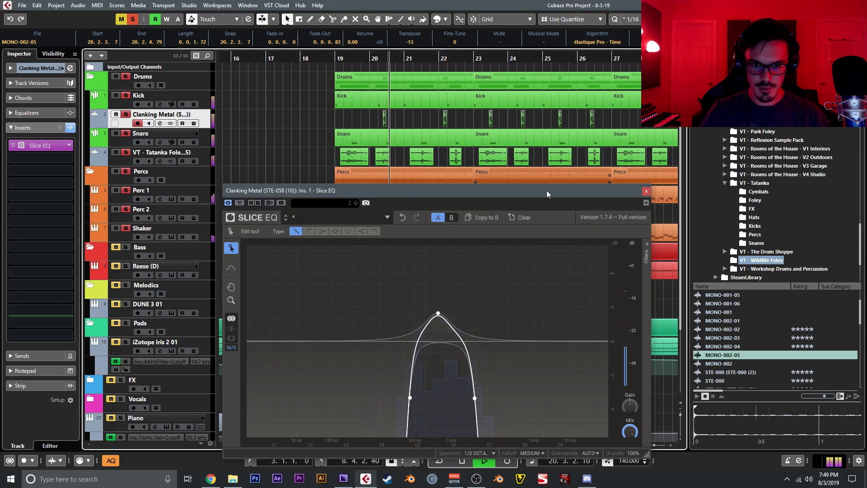
key(space)
Raise the Slice EQ filter band so its peak sits at about 1 kHz and replay the bar 20 hit
drag(438, 319, 455, 313)
click(375, 59)
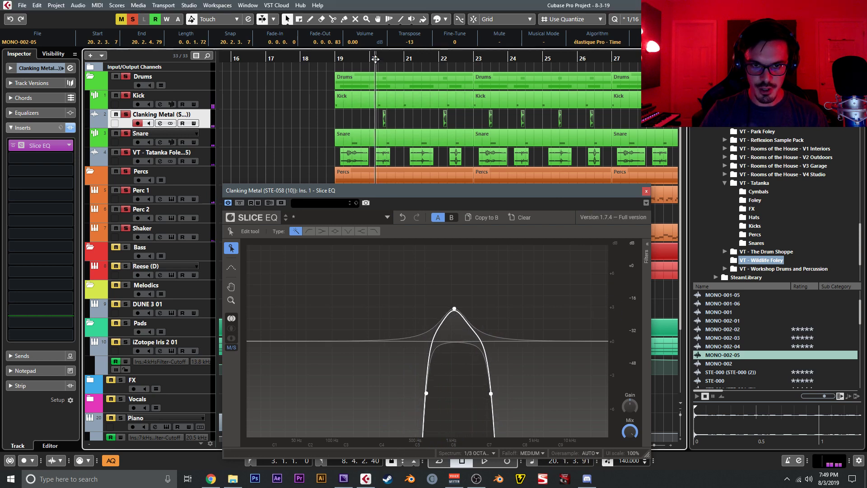
key(space)
key(space)
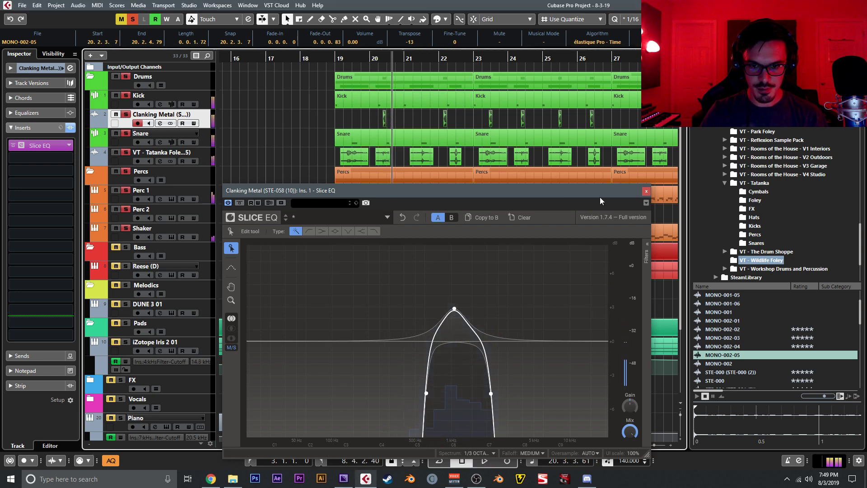
Close Slice EQ, clear the Clanking Metal track's solo and play the hits in the full mix
click(645, 192)
click(126, 77)
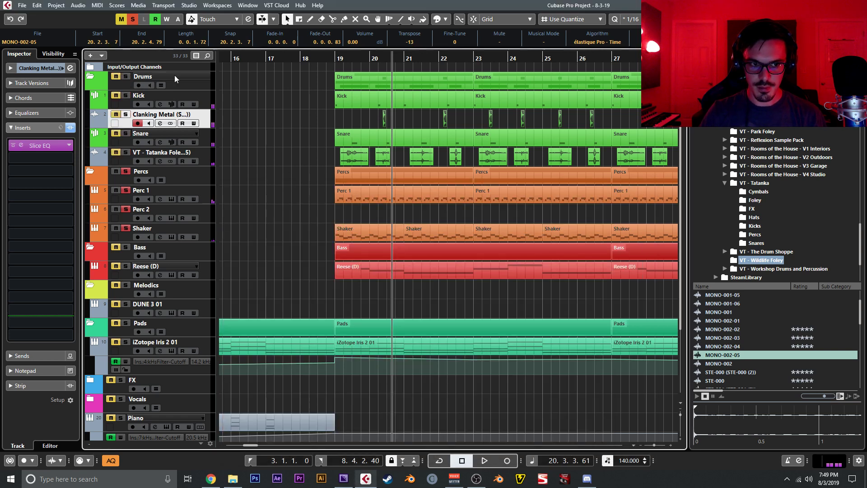
click(315, 97)
key(space)
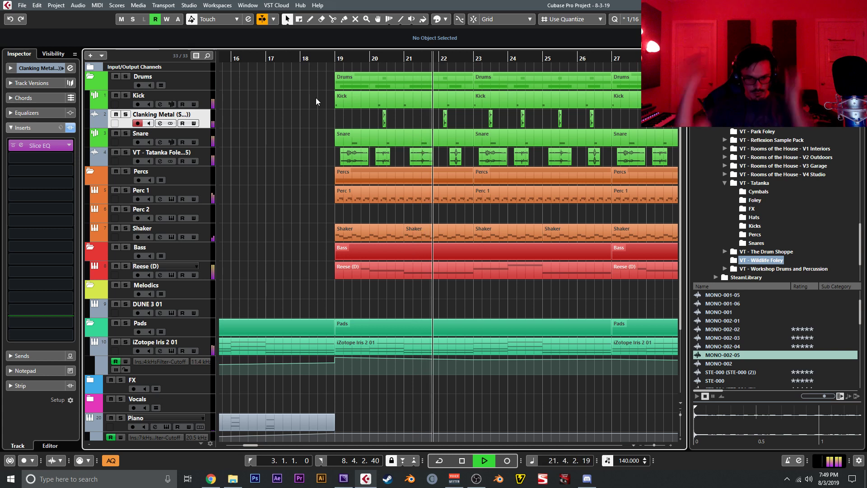
Set the Clanking Metal channel's volume to -9.07 in the MixConsole during playback, and close the mixer
key(F3)
click(198, 315)
drag(238, 317, 196, 312)
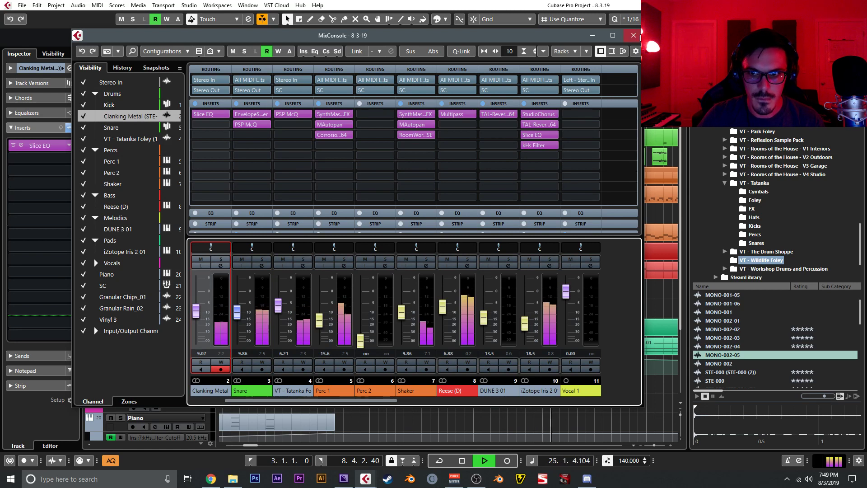
key(F3)
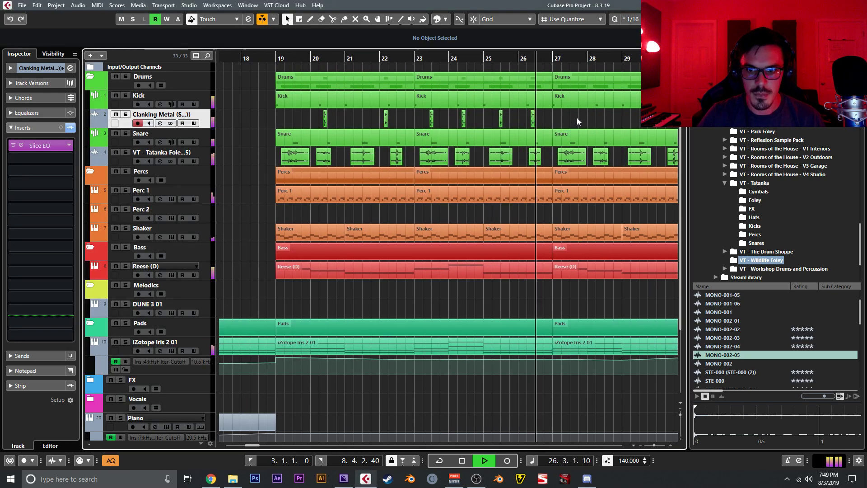
Delete the Snare parts from bar 27 onward, leaving those in bars 19 to 26 beside the Clanking Metal hits
key(g)
key(g)
key(g)
key(g)
key(g)
key(g)
drag(601, 130, 307, 143)
key(Delete)
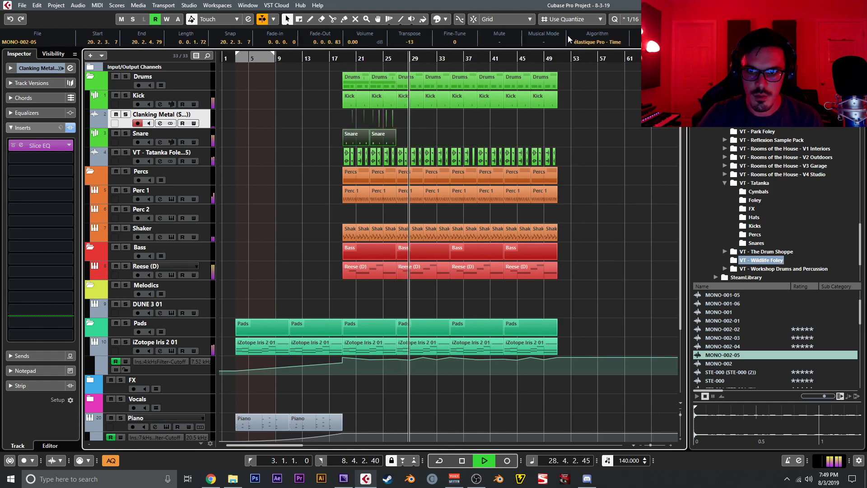
Set the snap grid to Bar and duplicate the Clanking Metal hits and Snare parts of bars 19 to 26 three times
click(473, 19)
click(557, 20)
click(565, 30)
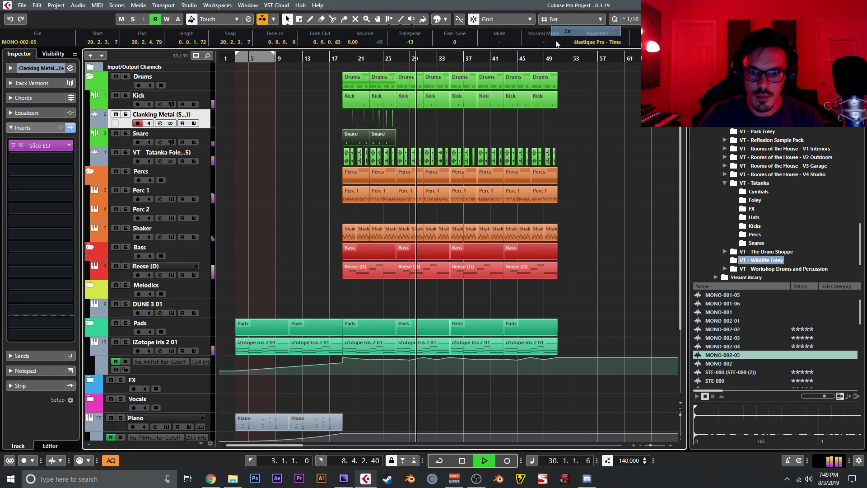
key(ctrl+d)
key(ctrl+d)
key(ctrl+d)
Select all Clanking Metal hits across the arrangement and set their Transpose to -23
key(h)
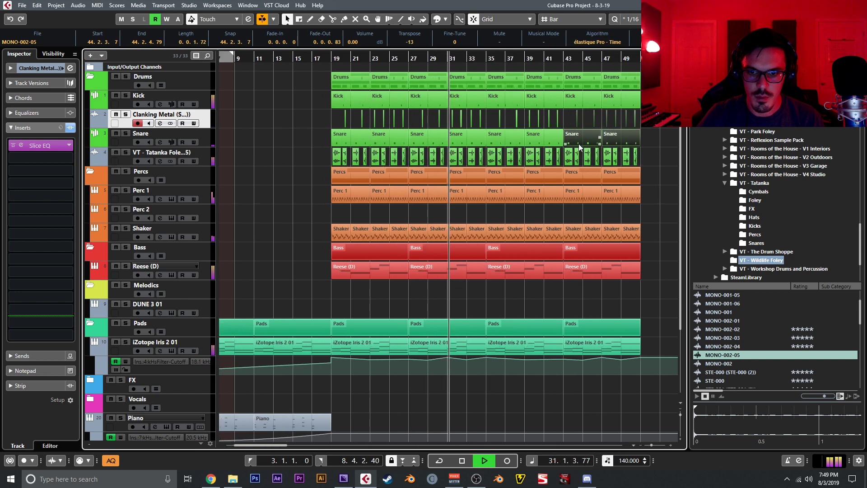
key(h)
key(h)
key(h)
key(h)
key(h)
key(h)
key(h)
key(h)
key(h)
key(h)
click(491, 120)
key(g)
key(g)
key(g)
key(g)
key(g)
key(g)
key(g)
key(g)
key(g)
key(g)
click(355, 105)
drag(306, 122, 562, 116)
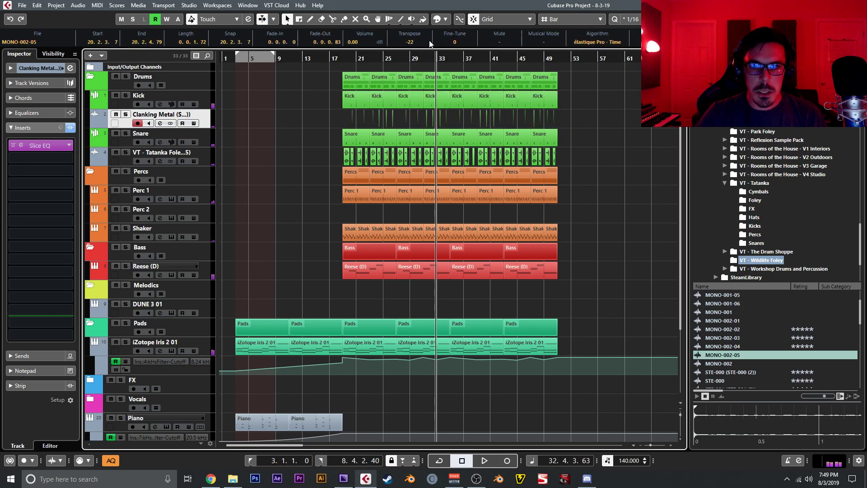
Play the transposed hits from bar 19, comparing them soloed and in the full mix, and stop playback
click(353, 56)
key(space)
key(h)
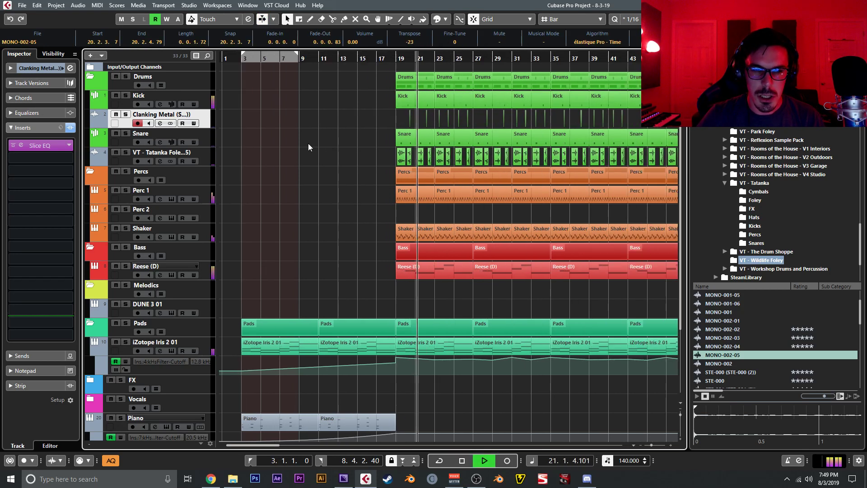
key(s)
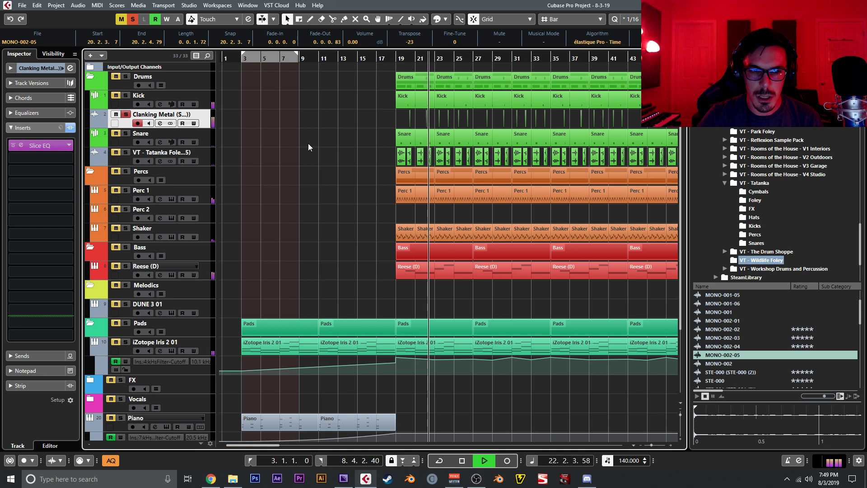
key(space)
key(s)
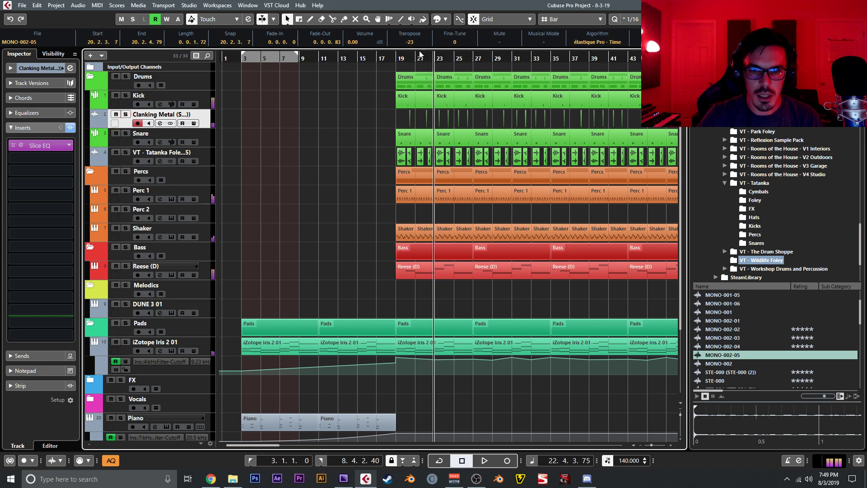
click(395, 56)
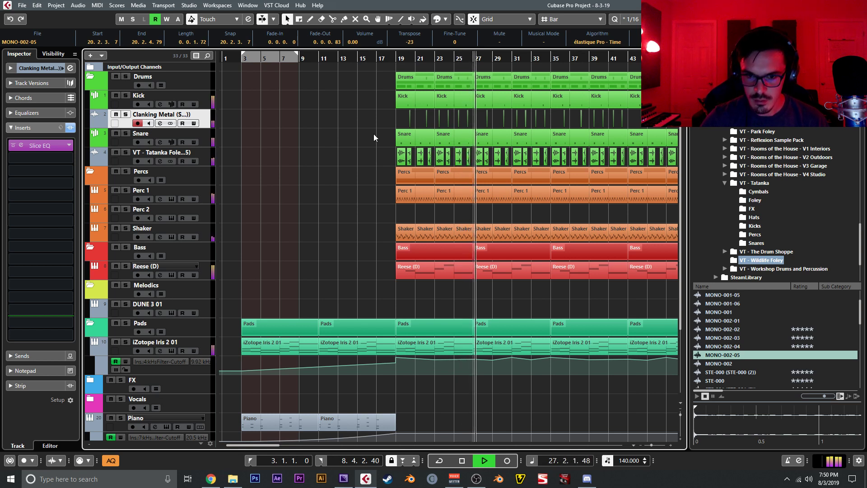
click(373, 133)
drag(374, 137, 307, 206)
key(space)
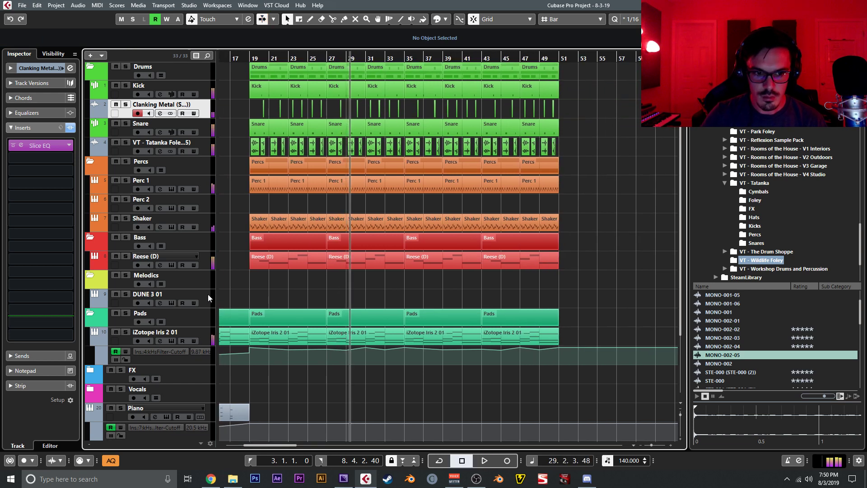
Duplicate the DUNE 3 01 instrument track in the Melodics folder
click(208, 294)
drag(244, 254, 292, 289)
scroll(301, 381, down, 4)
drag(244, 174, 344, 227)
click(235, 62)
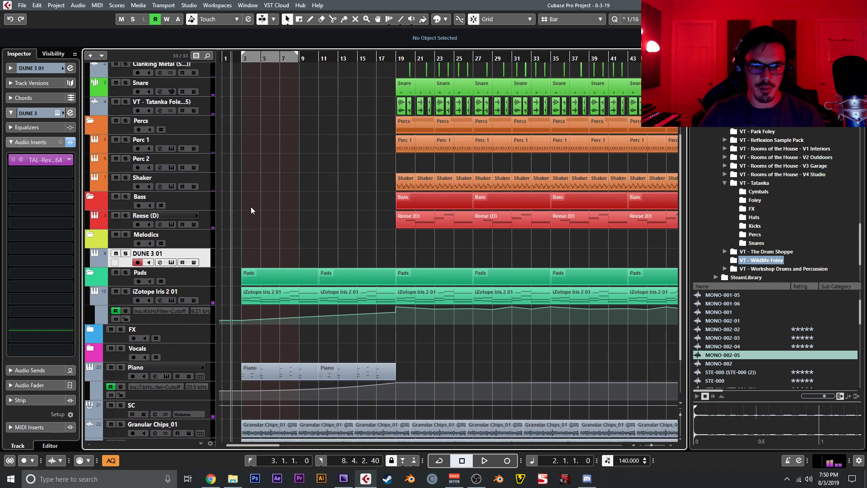
right_click(206, 251)
click(226, 278)
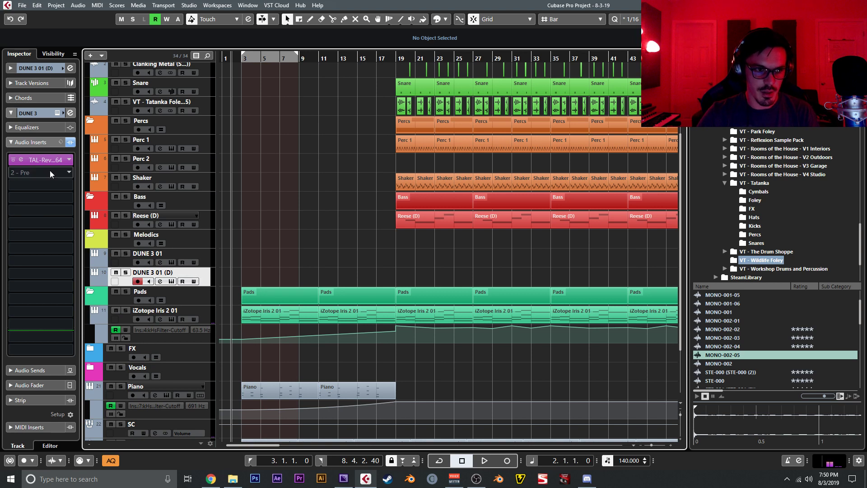
Replace the instrument on the DUNE 3 01 (D) track with Xpand!2_x64
click(45, 68)
click(40, 154)
click(40, 147)
click(40, 156)
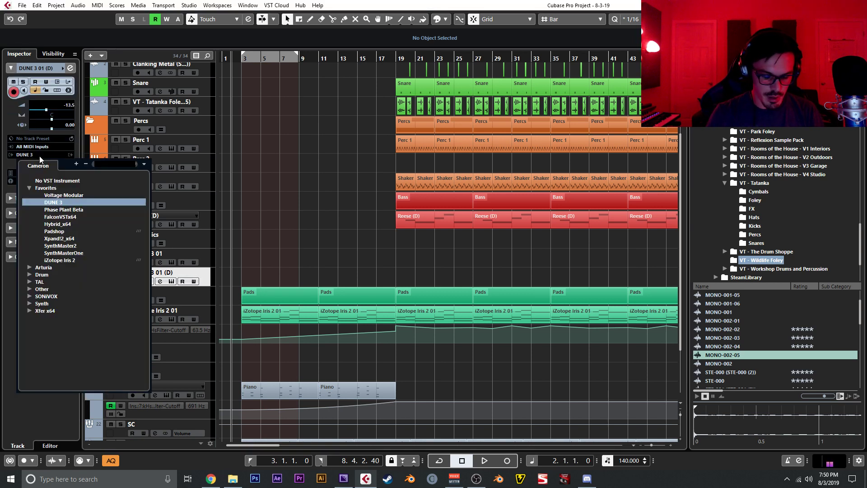
text(xpa)
key(Return)
key(Return)
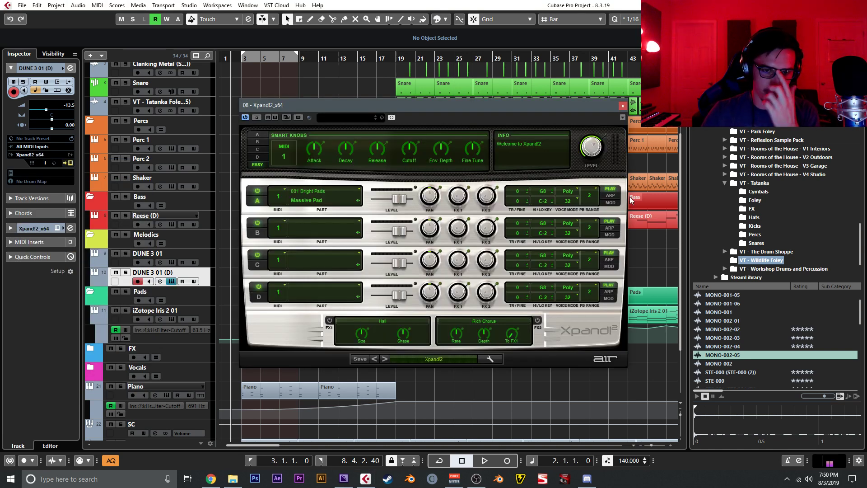
Load the Bigger Legato Strings+ patch from 014 Strings into part A of Xpand!2
click(298, 201)
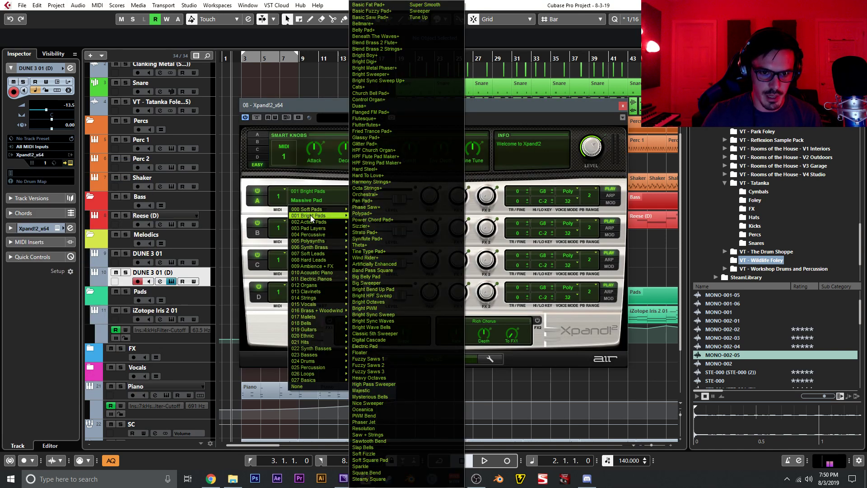
mouse_move(314, 331)
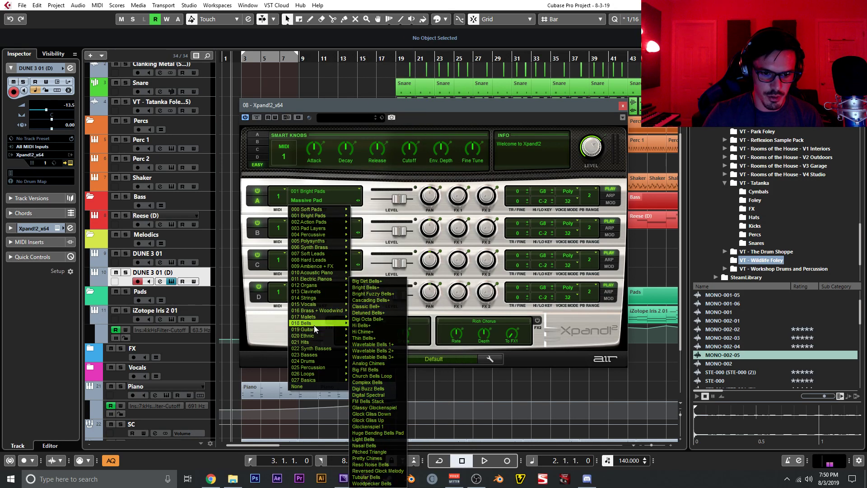
mouse_move(321, 210)
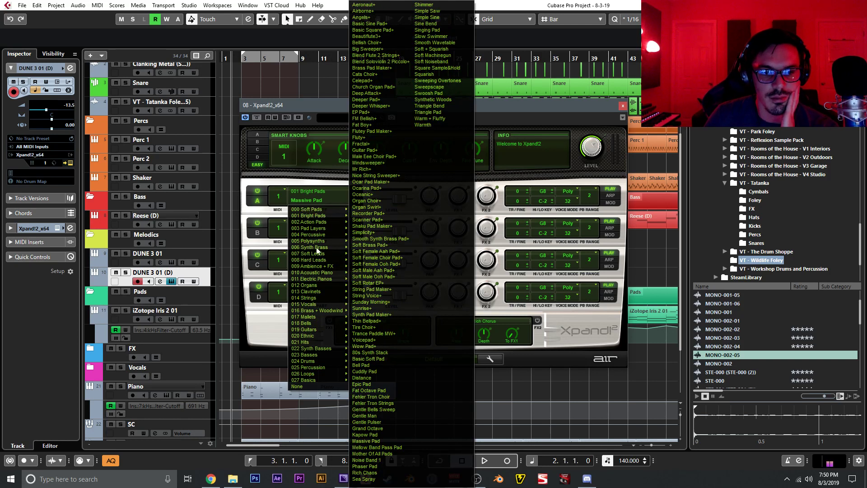
mouse_move(330, 249)
mouse_move(319, 286)
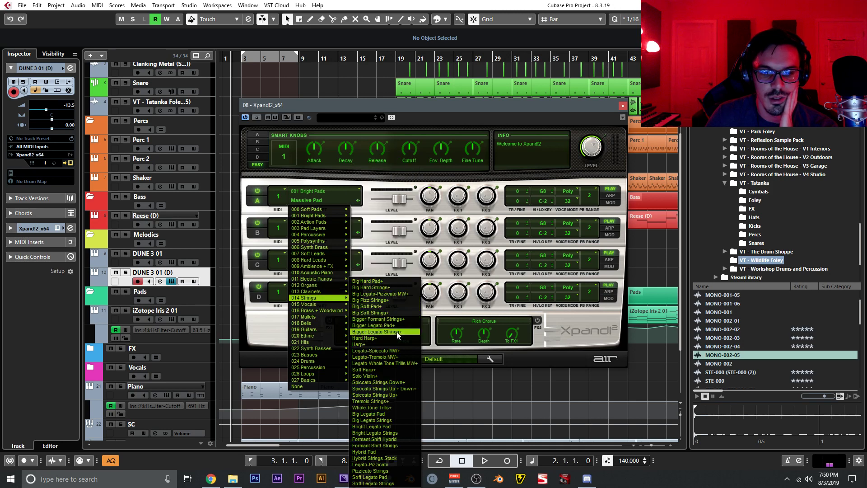
click(398, 332)
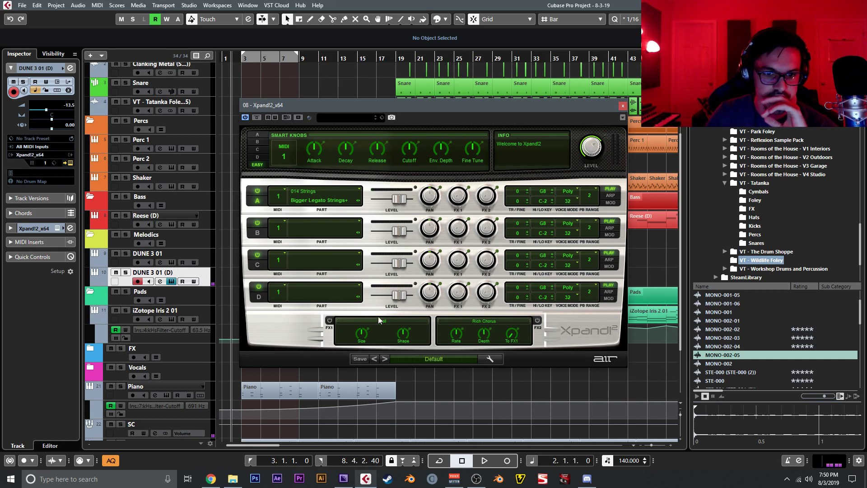
Reselect Bigger Legato Strings+ from the strings patches, raise its Attack smart knob and close Xpand!2
click(315, 197)
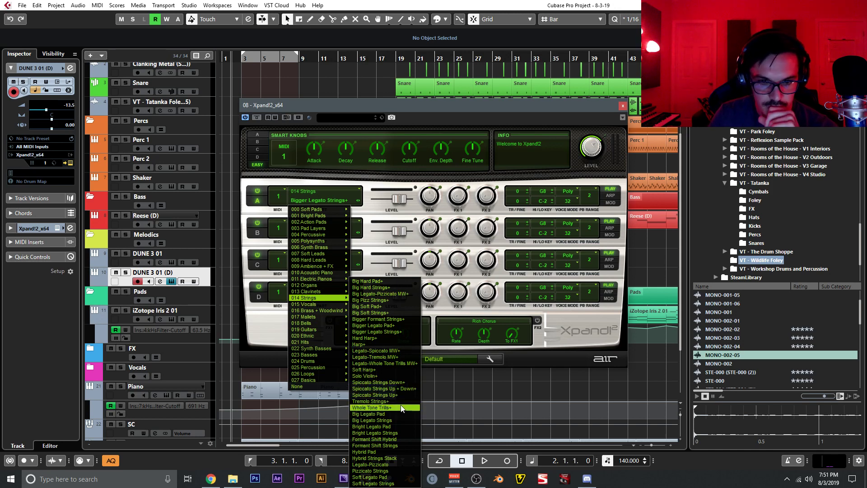
click(403, 332)
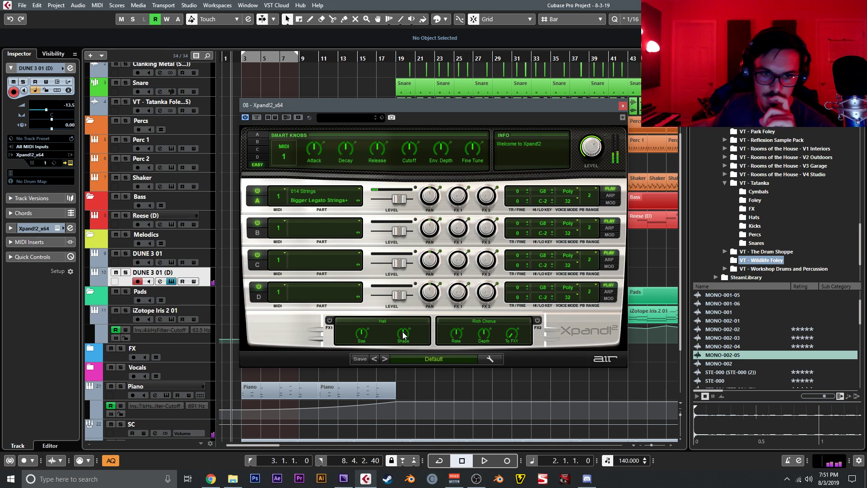
drag(312, 150, 313, 134)
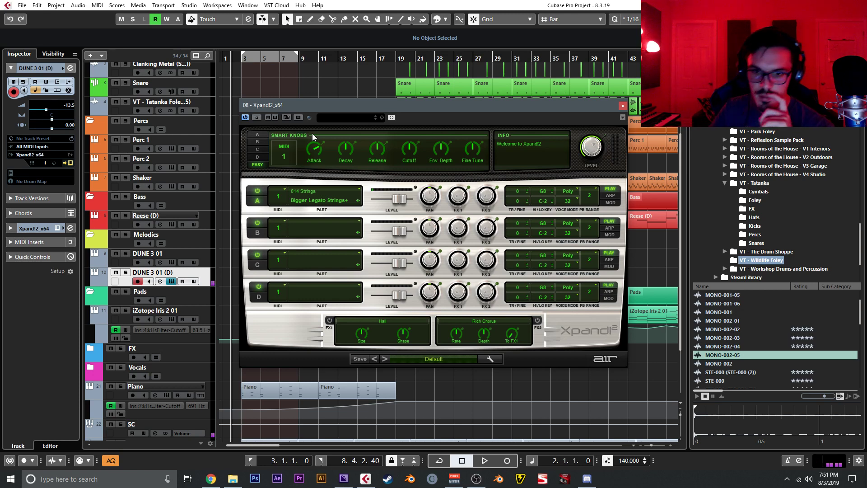
click(622, 105)
Play the arrangement from bar 2 with DUNE 3 01 selected and set its channel volume to -18.0
key(space)
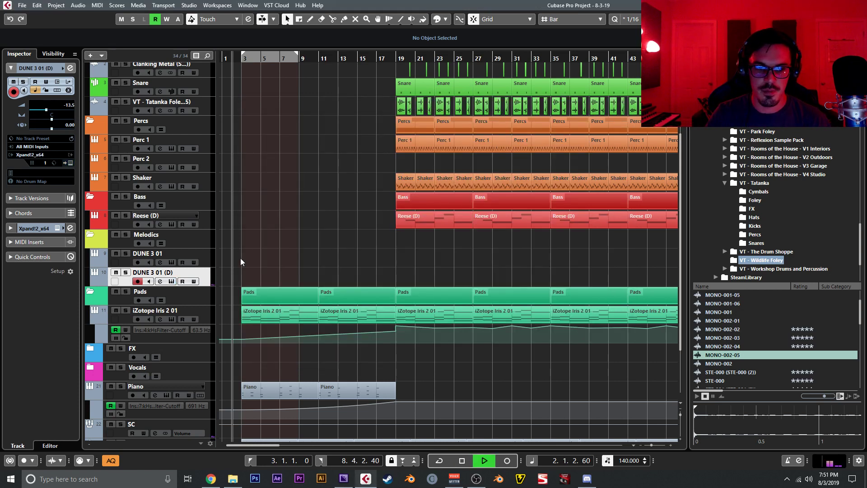
click(209, 258)
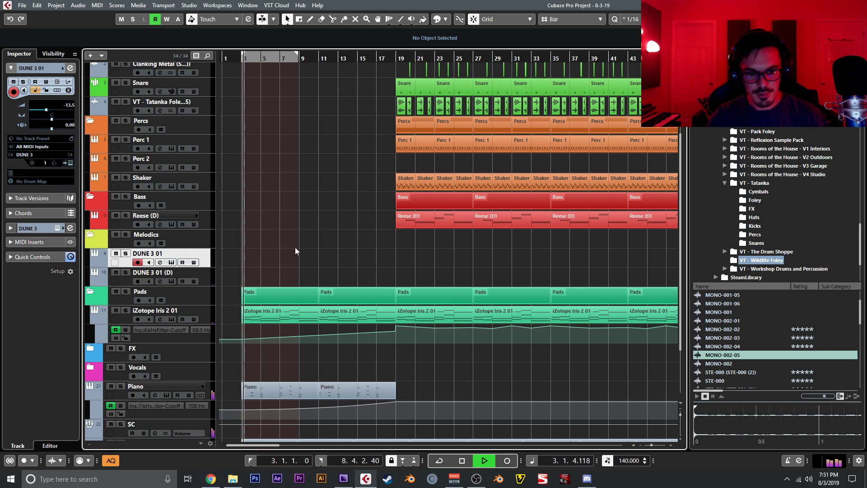
scroll(295, 248, down, 3)
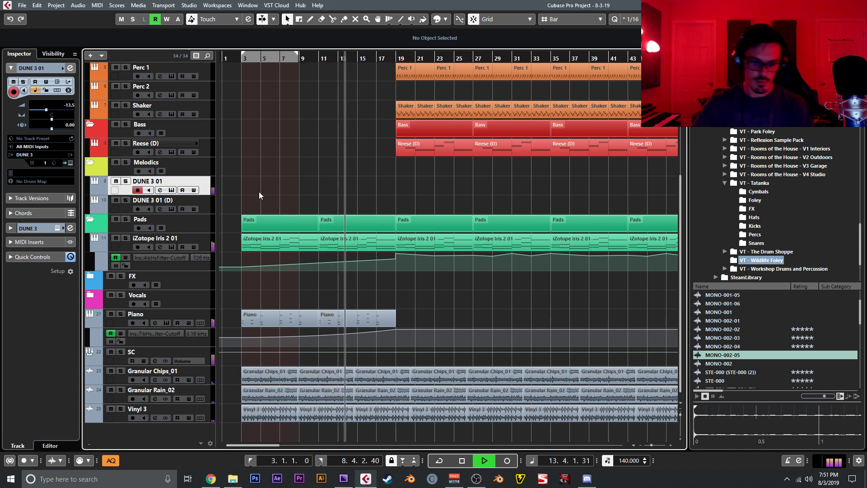
key(F3)
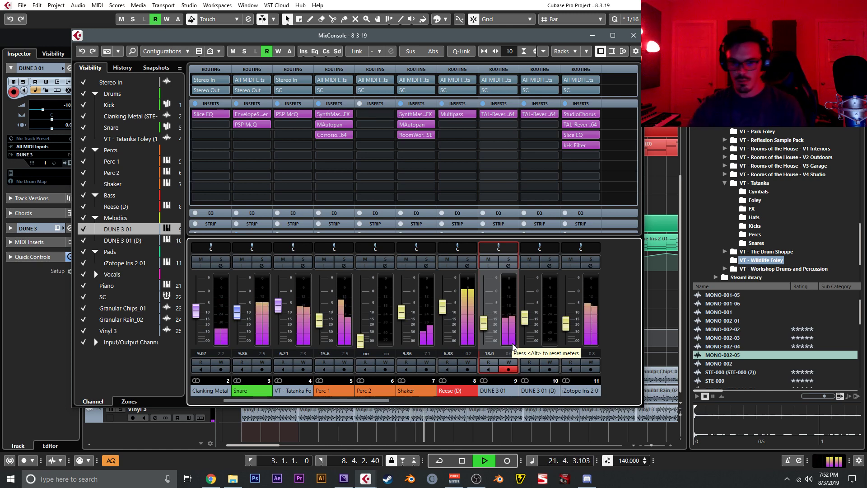
key(F3)
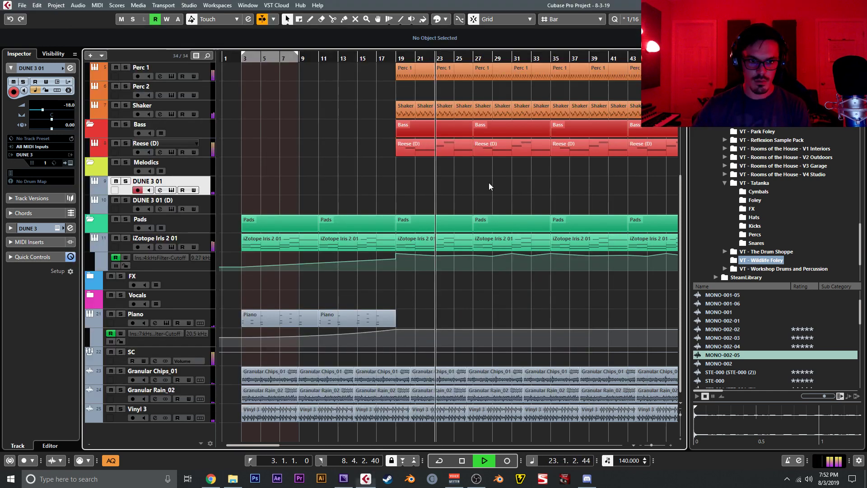
key(space)
Add a Piano V2 instrument track below the Piano track
click(210, 204)
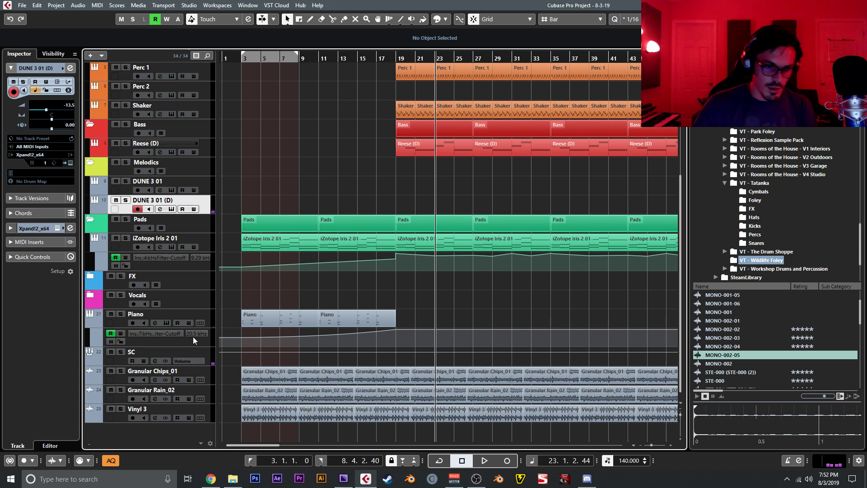
right_click(204, 313)
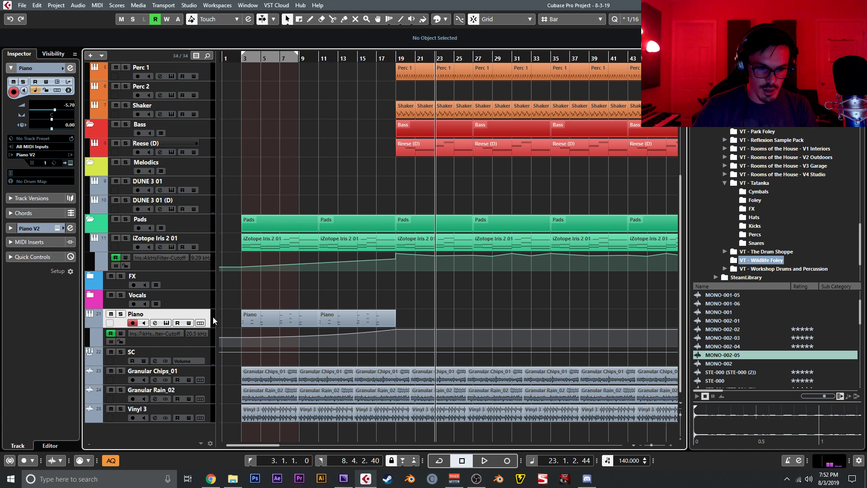
right_click(213, 316)
mouse_move(278, 134)
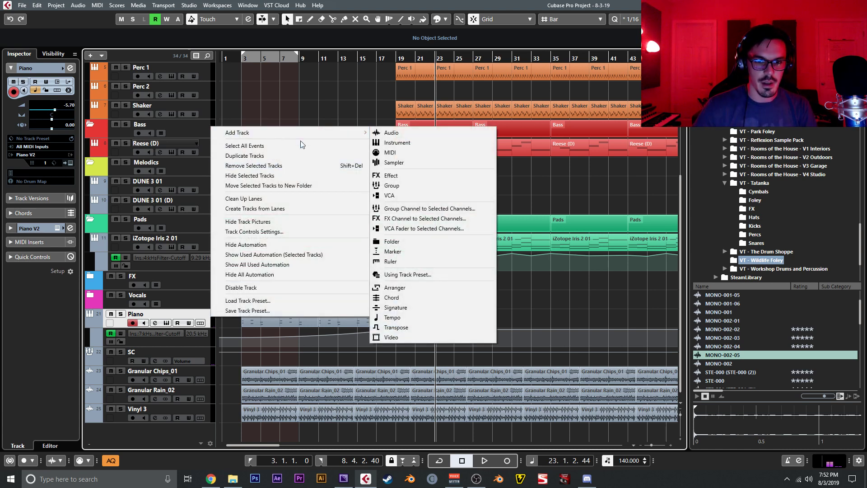
click(392, 142)
click(382, 296)
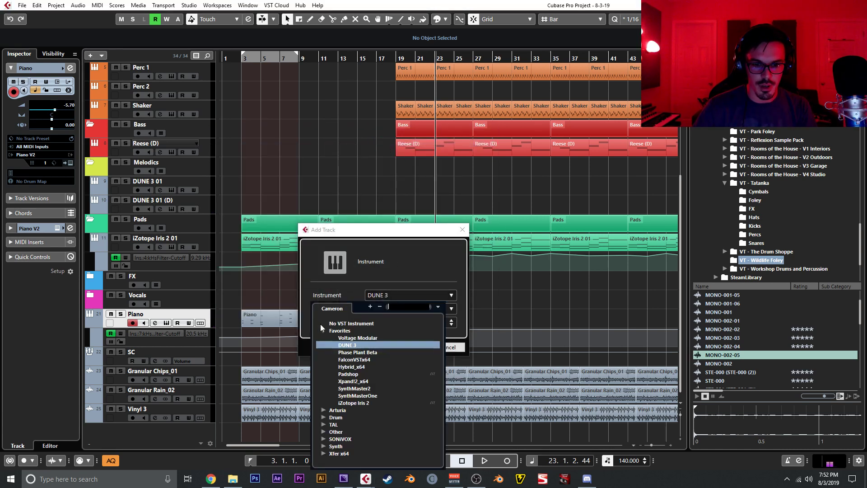
click(323, 330)
click(323, 337)
scroll(374, 392, down, 3)
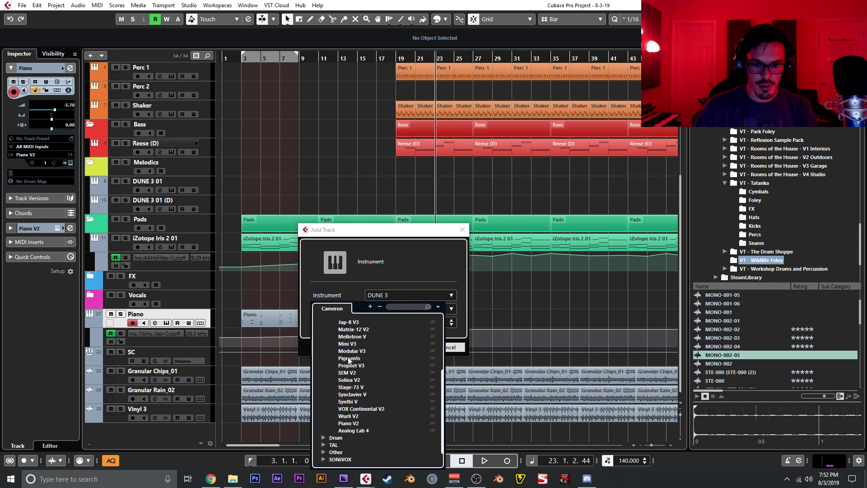
click(366, 422)
click(395, 345)
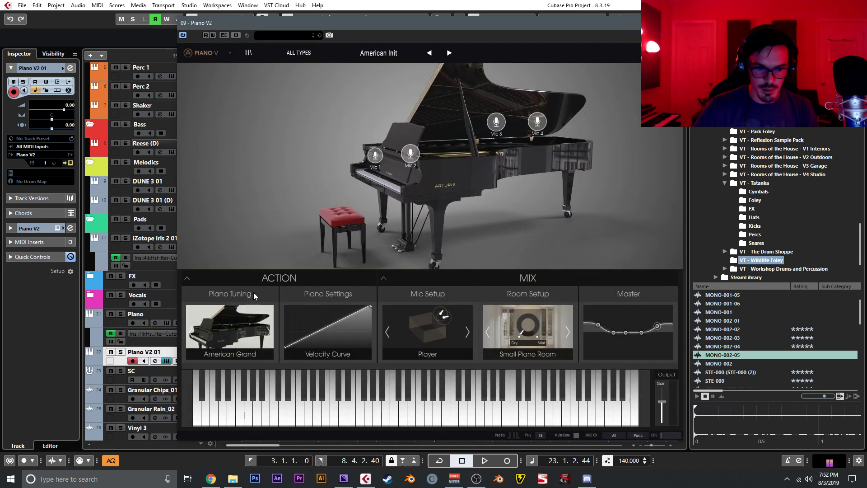
Lower the upper end of the piano's velocity curve, reduce Hammer Hardness to about 0.301 and adjust the hammer position
drag(369, 305, 375, 335)
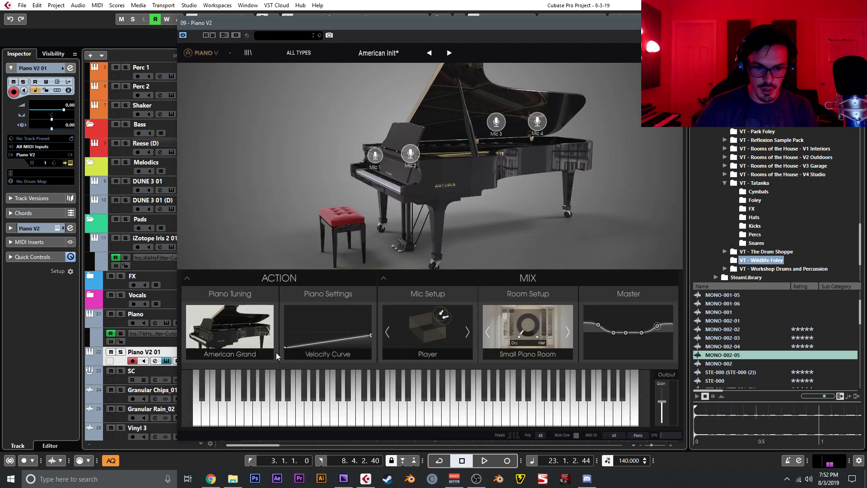
click(293, 280)
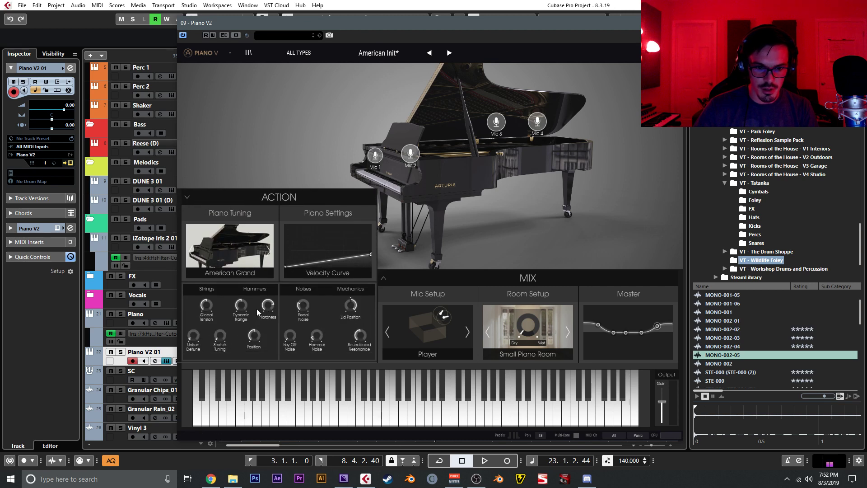
drag(266, 308, 266, 331)
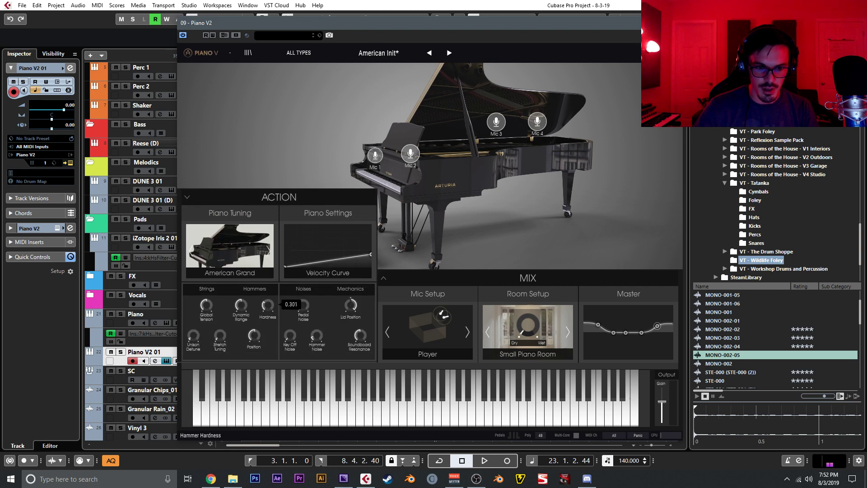
mouse_move(253, 335)
mouse_down()
mouse_move(254, 318)
mouse_move(254, 337)
mouse_up()
drag(369, 254, 370, 252)
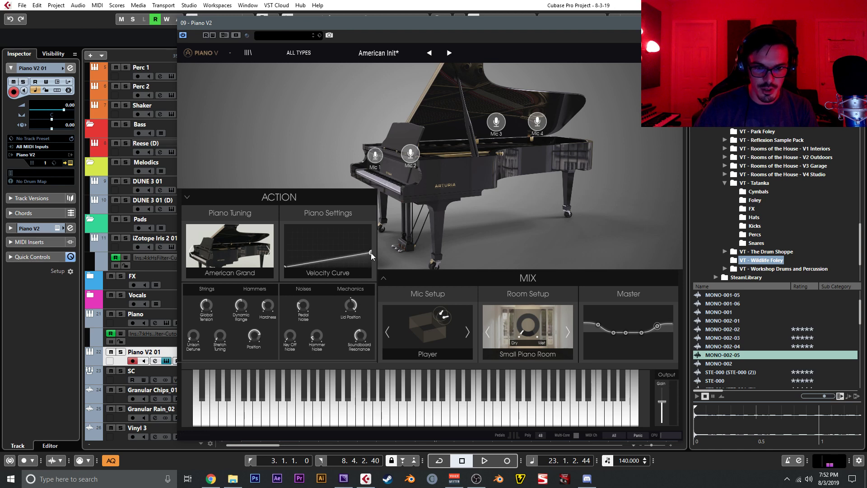
click(362, 195)
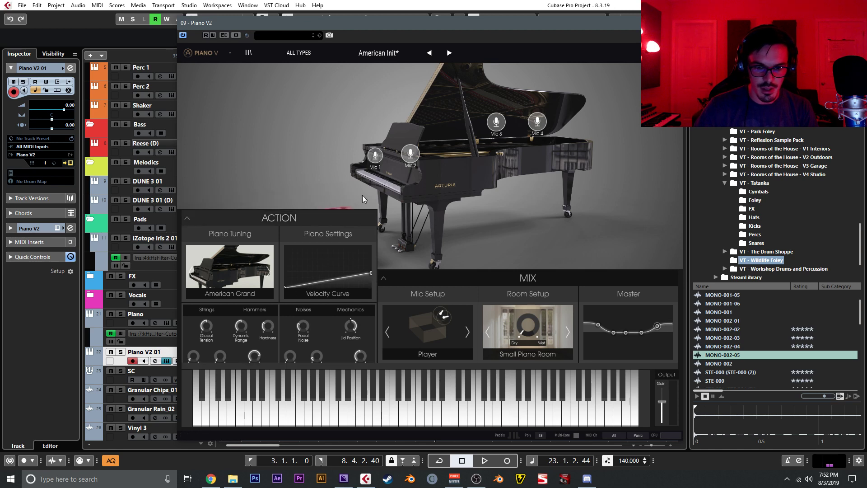
Switch the piano's mic setup to Under Lid, bypass its reverberation and close Piano V2
click(467, 320)
click(467, 319)
click(467, 319)
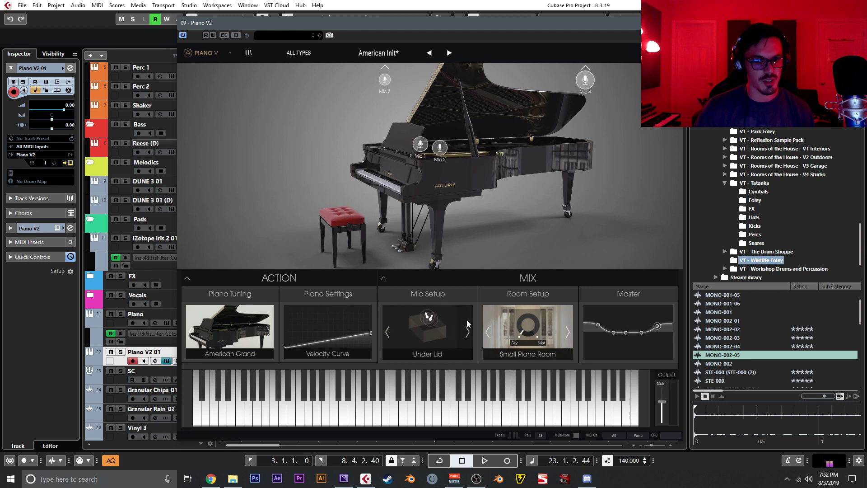
click(437, 277)
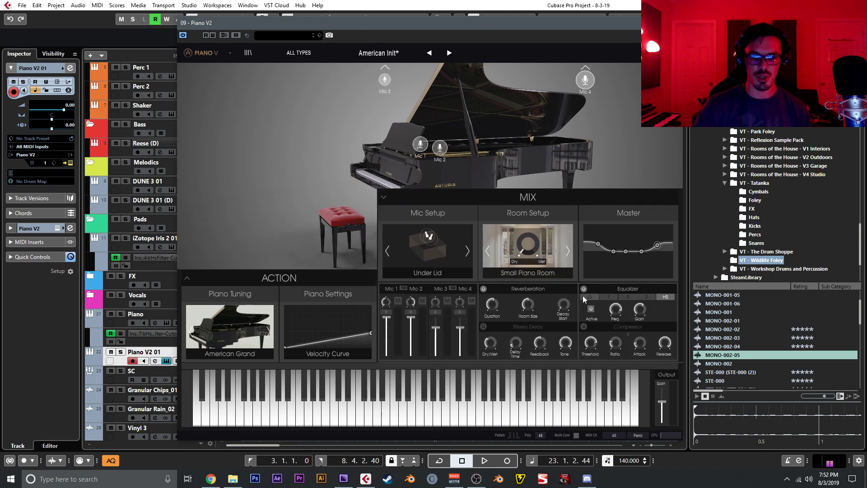
click(483, 289)
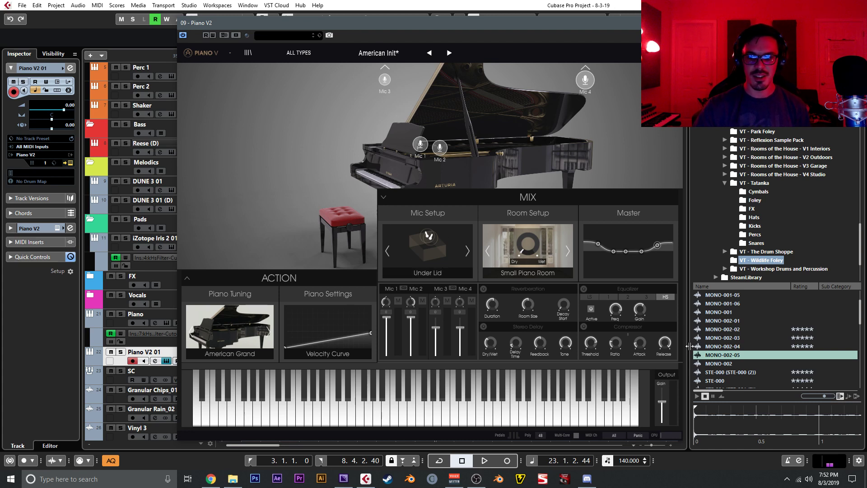
drag(428, 328, 459, 322)
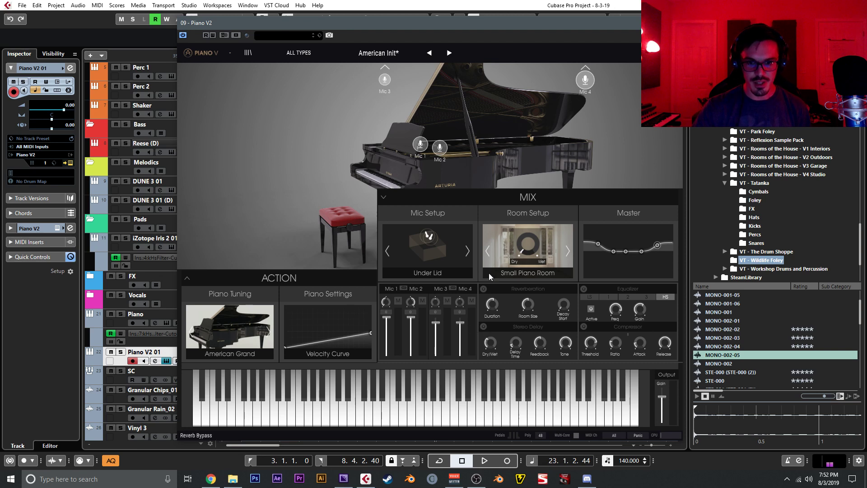
click(675, 22)
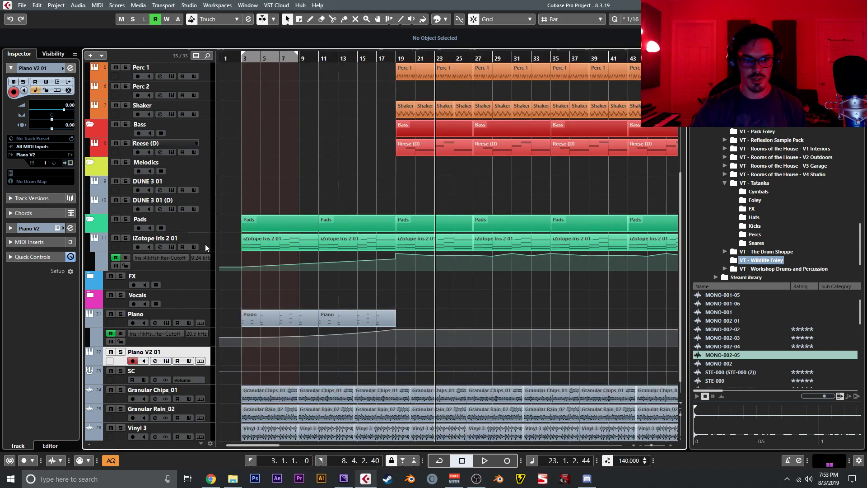
Insert a RoomWorks reverb on the Piano V2 01 track and set its reverb time to 3.00 s
click(208, 203)
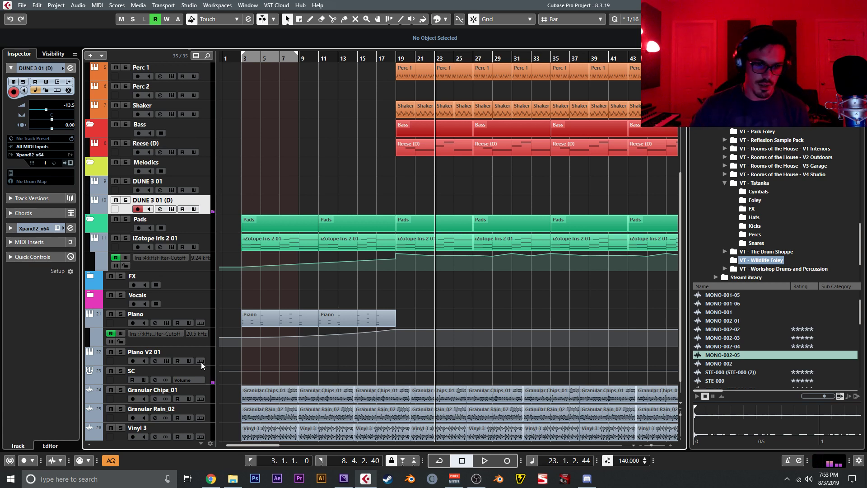
click(212, 356)
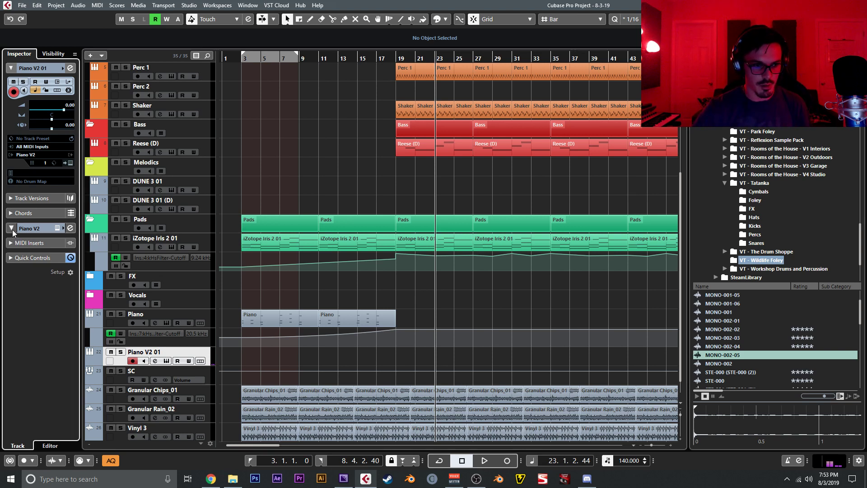
click(30, 228)
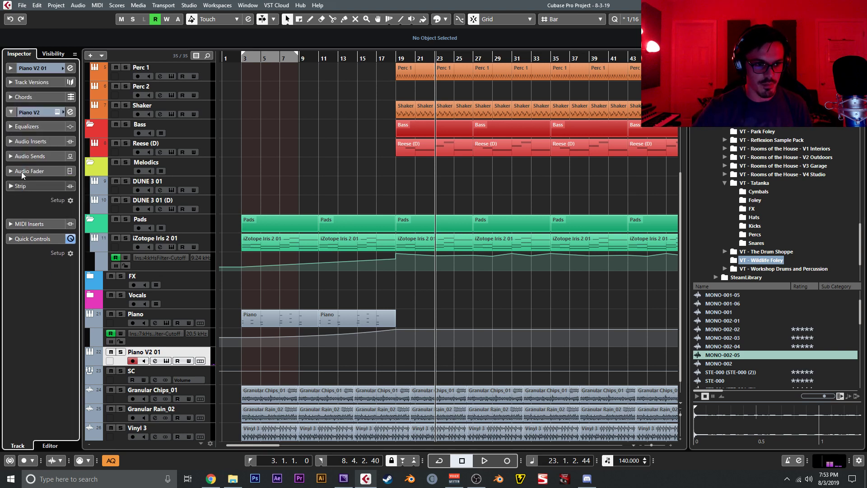
click(42, 158)
click(40, 143)
click(41, 158)
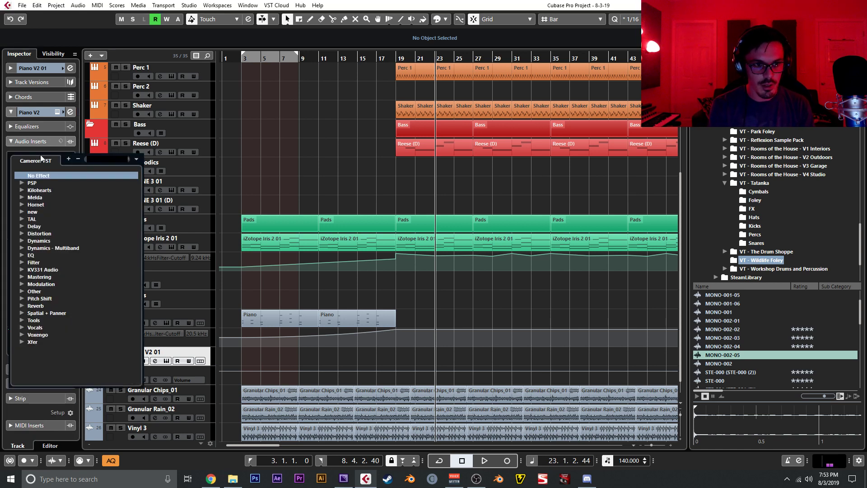
text(room)
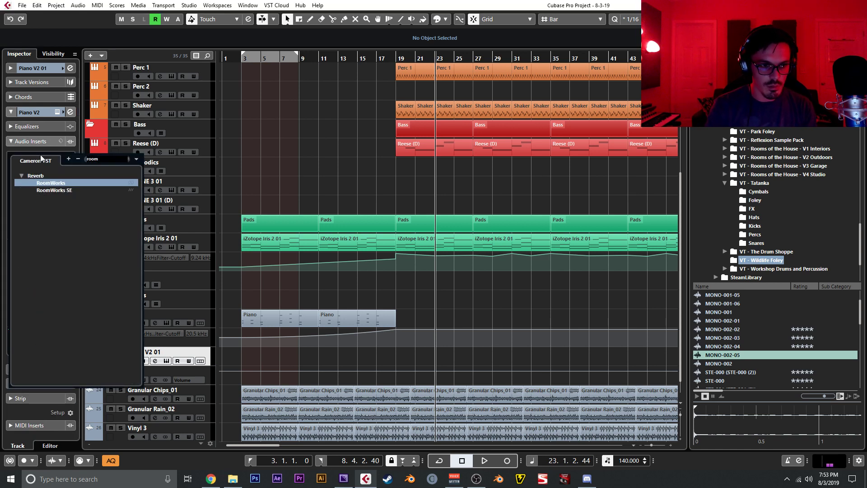
key(Return)
scroll(281, 285, up, 1)
scroll(367, 283, up, 5)
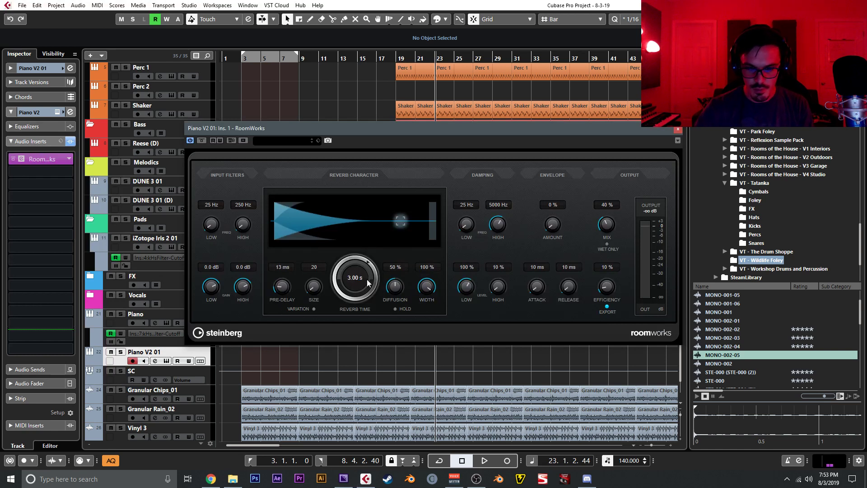
click(677, 129)
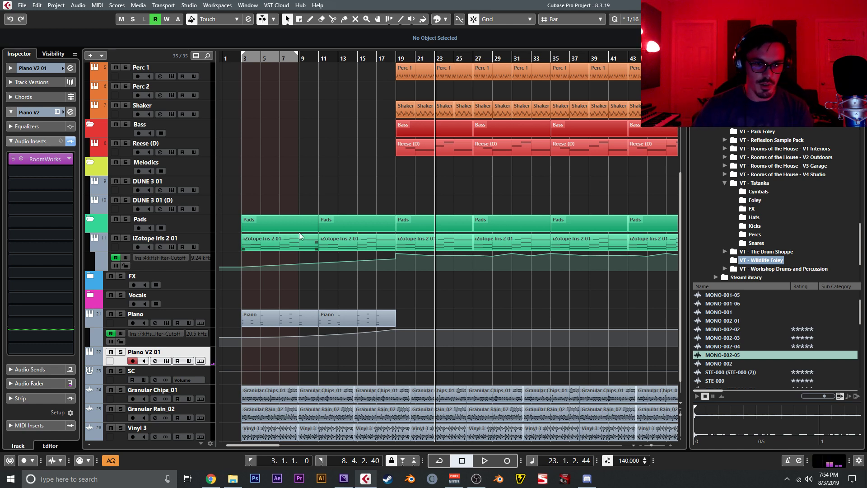
Rename the DUNE 3 01 track as Plucky Thing and the DUNE 3 01 (D) track as Strings and shit
click(197, 180)
click(184, 179)
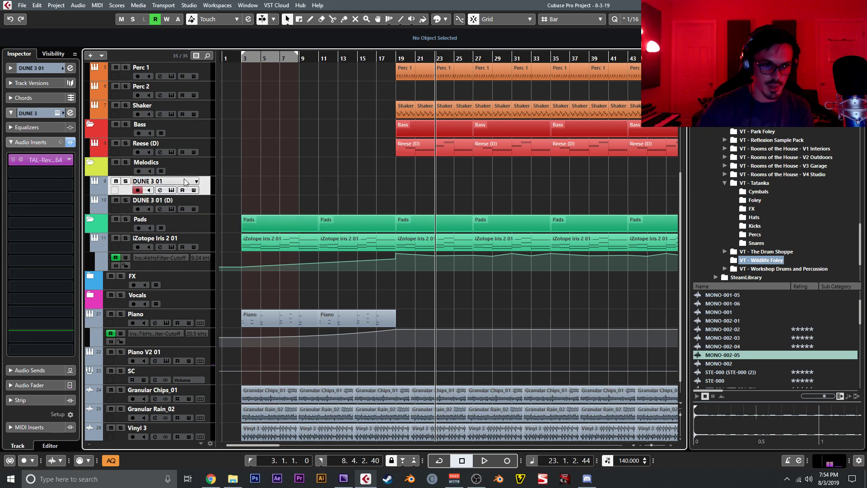
double_click(184, 179)
text(Plucky Thing)
key(Tab)
text(Strings)
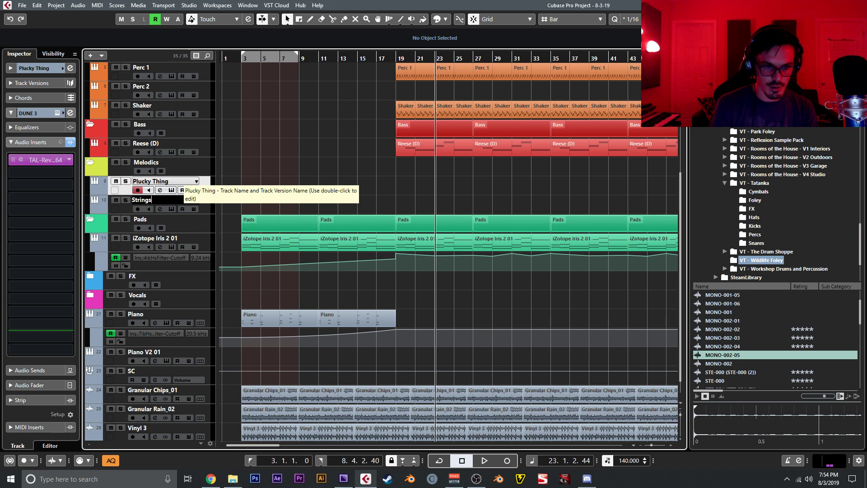
text( and shit)
key(Return)
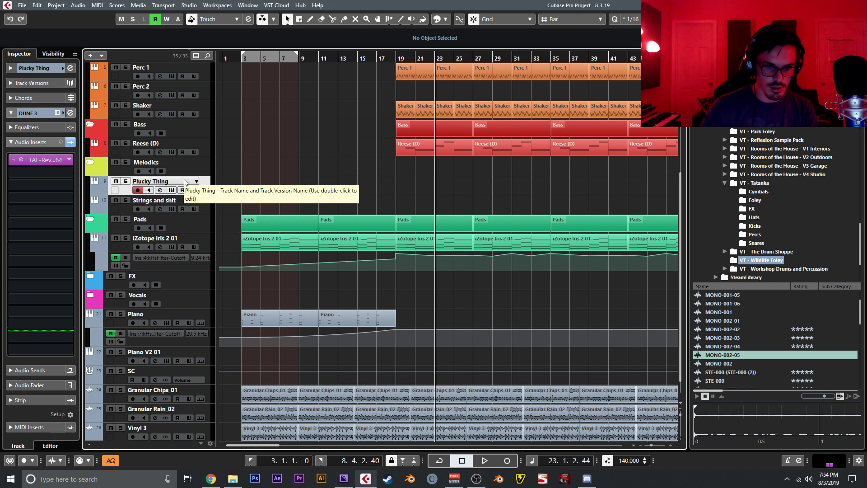
Rename the Piano V2 01 track as blank piano
double_click(144, 352)
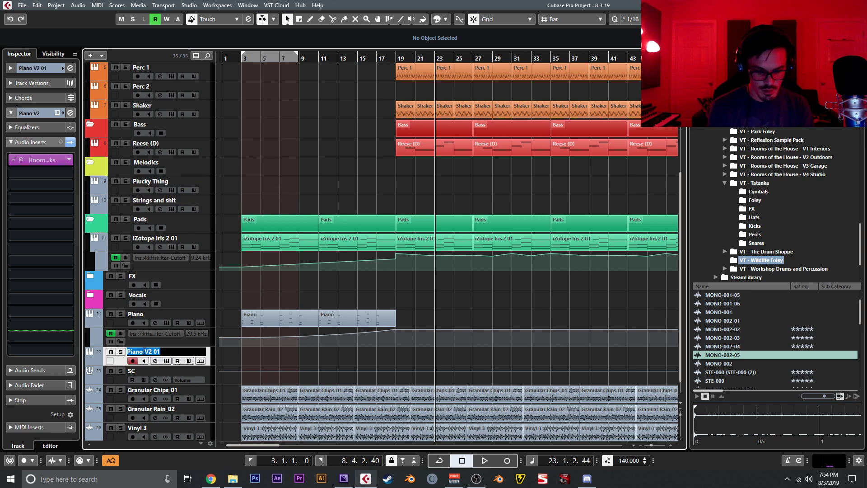
text(blank piano)
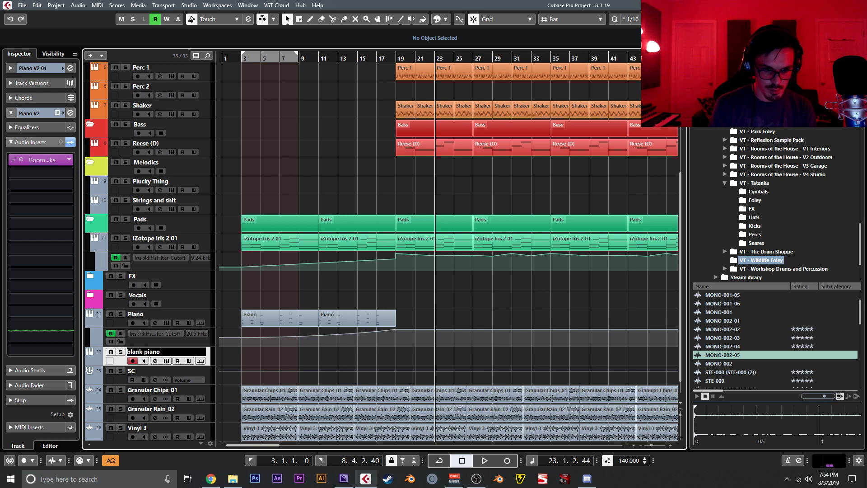
key(Return)
click(209, 193)
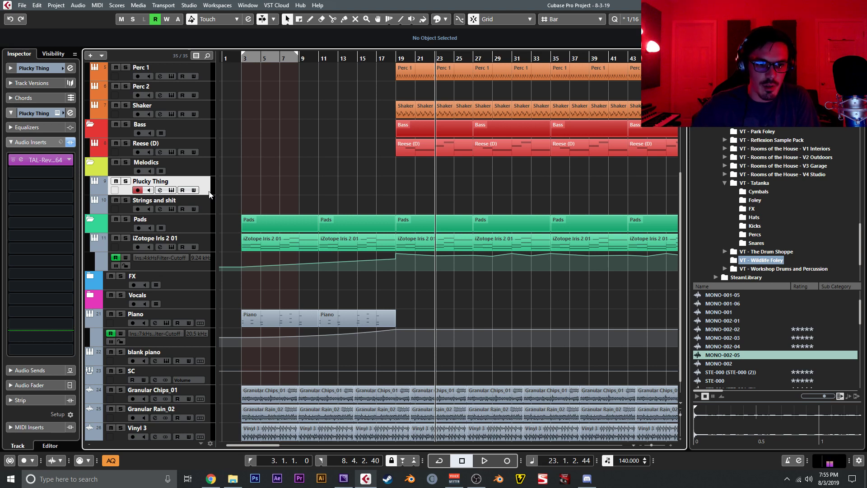
right_click(210, 199)
mouse_move(334, 206)
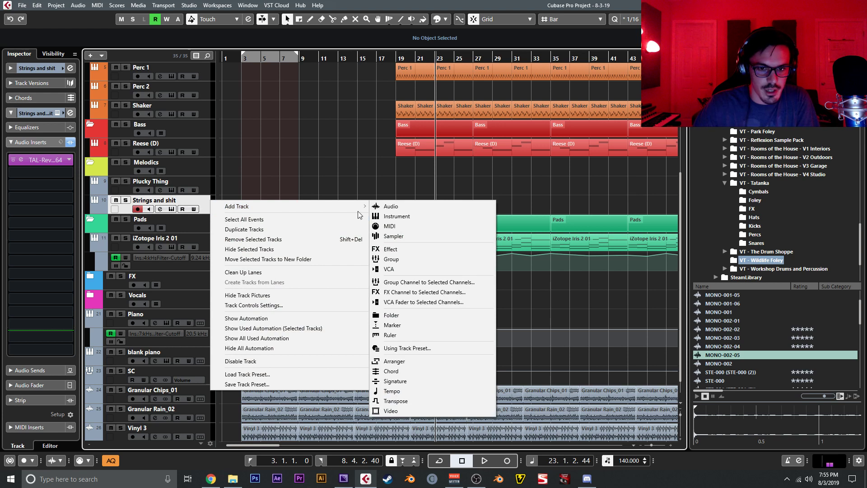
click(389, 207)
click(447, 374)
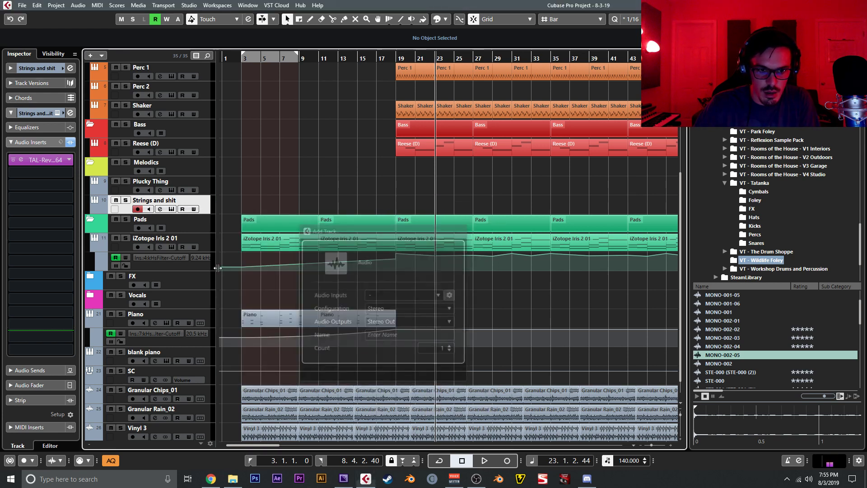
Add a Kontakt 5 instrument track below the Strings and shit track
right_click(202, 204)
mouse_move(343, 211)
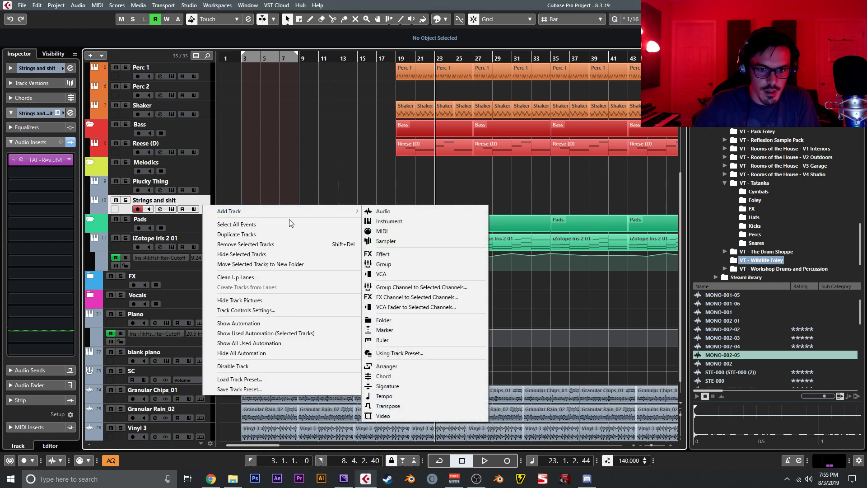
click(371, 220)
click(400, 297)
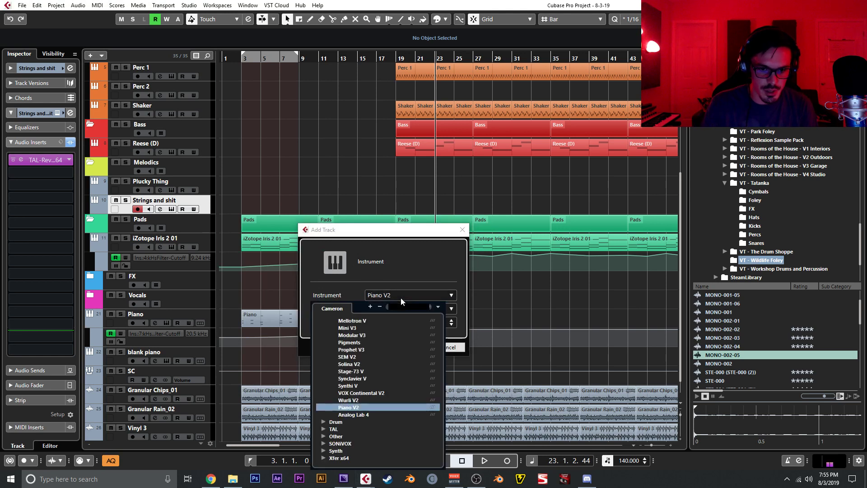
text(kont)
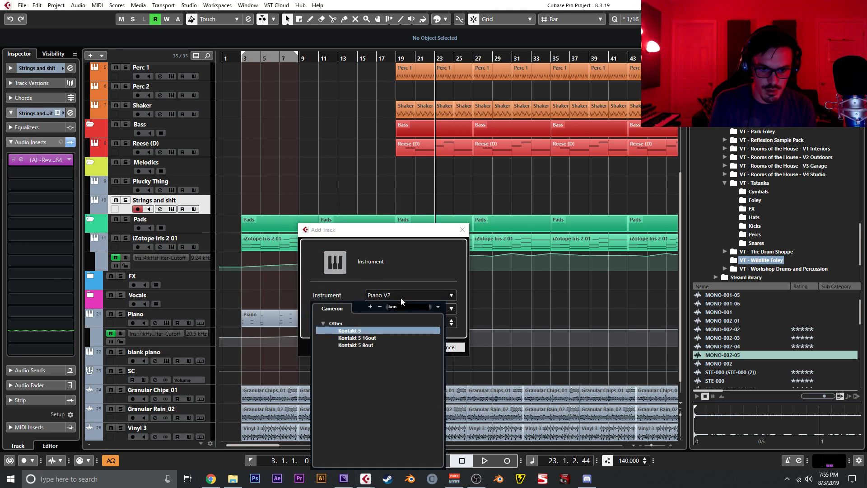
key(Return)
key(Return)
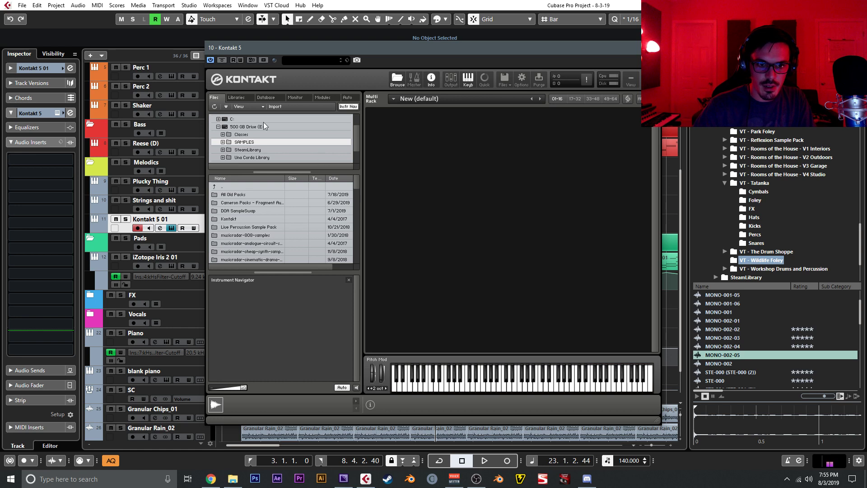
Load the Cellos instrument from the Symphony Series String Ensemble library into Kontakt and close the plug-in window
click(244, 98)
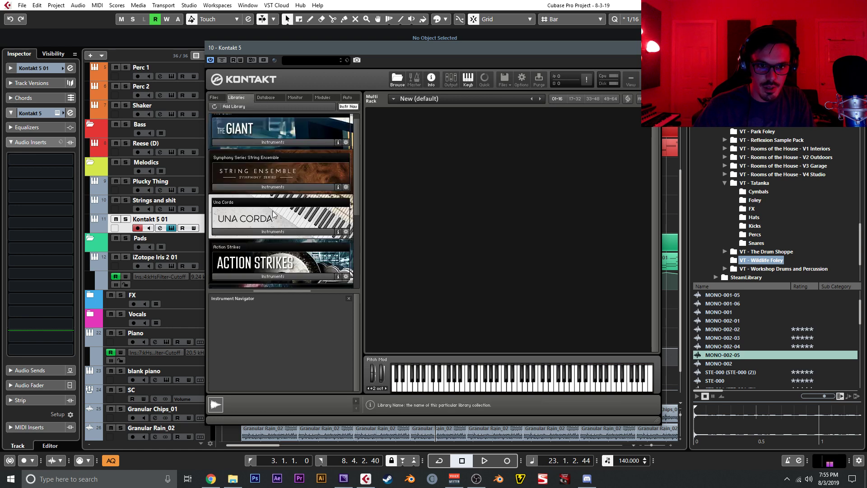
click(273, 187)
double_click(249, 208)
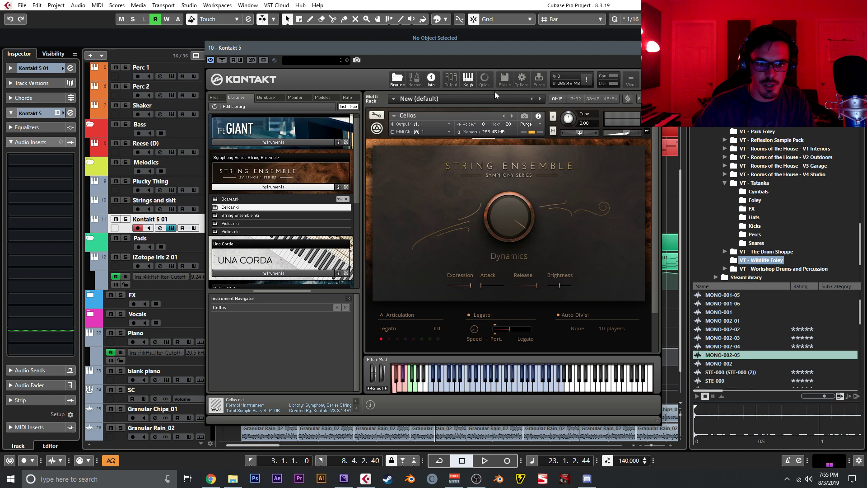
click(652, 47)
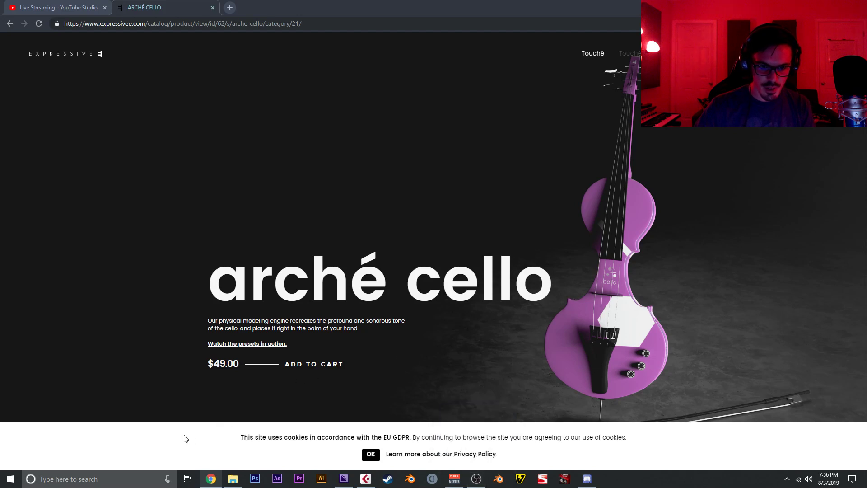
In the browser, open the Touché product page from the arché cello page in a new tab and examine its features
scroll(194, 420, down, 1)
drag(201, 189, 526, 226)
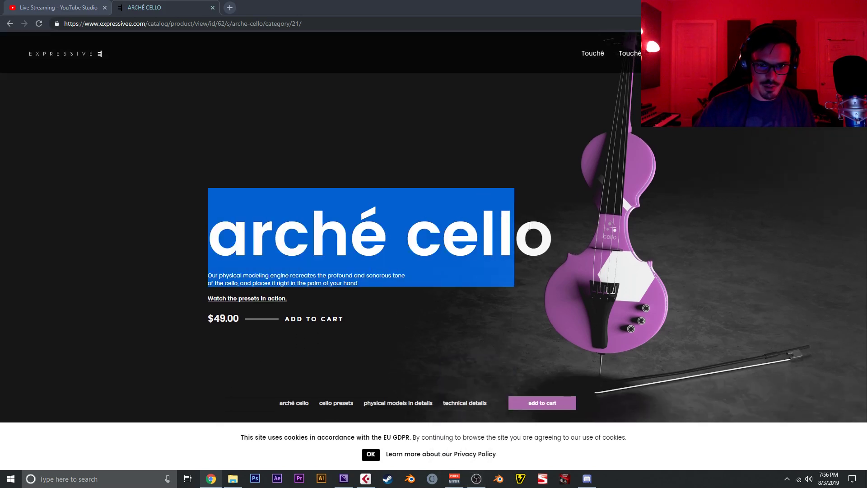
click(536, 226)
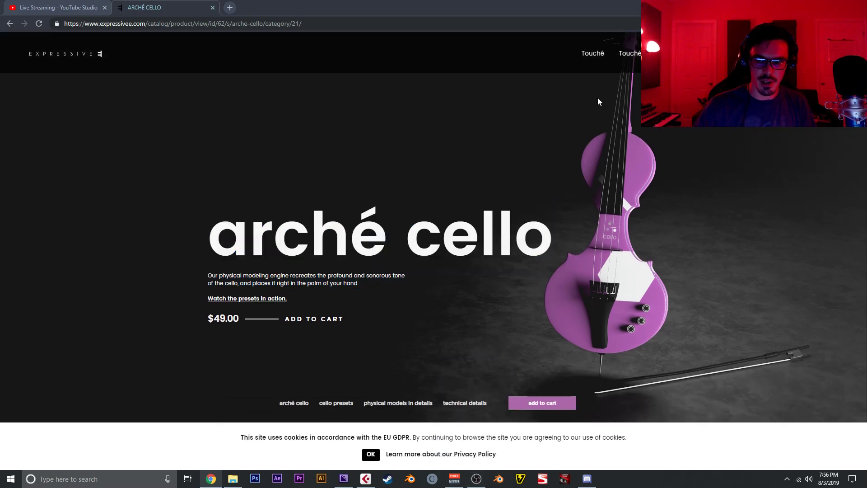
middle_click(599, 58)
click(314, 5)
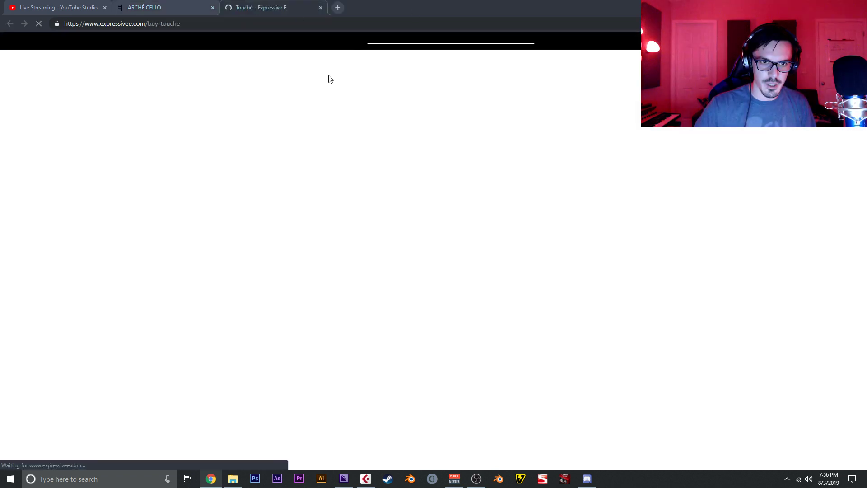
scroll(409, 214, down, 5)
scroll(409, 213, down, 15)
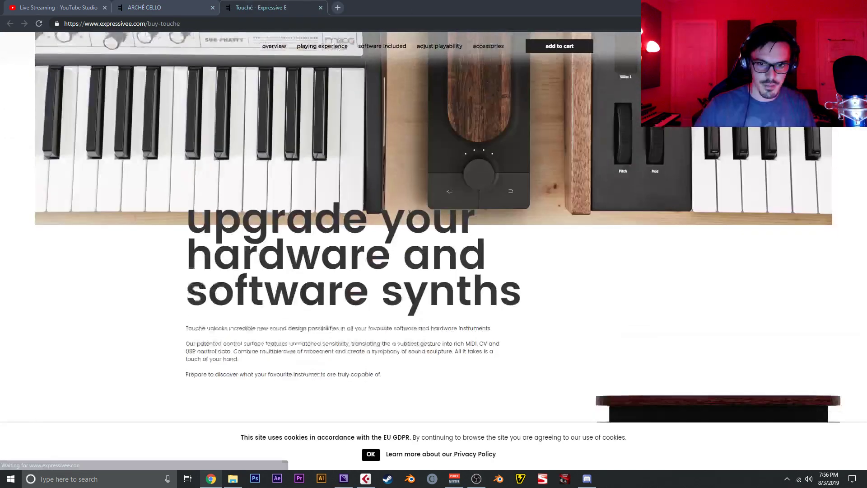
scroll(409, 215, down, 20)
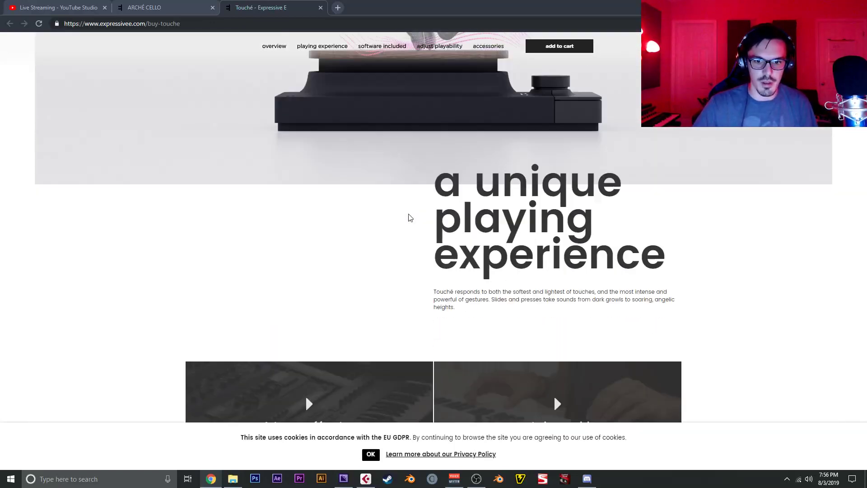
scroll(409, 218, down, 15)
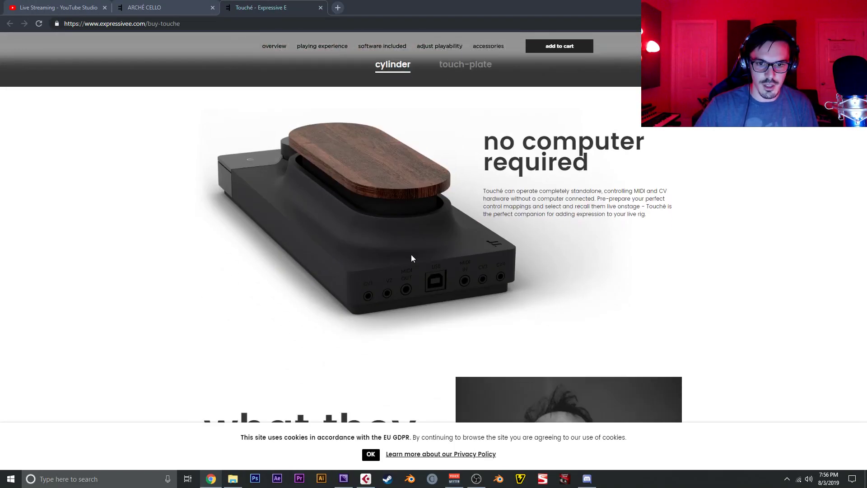
Return to the arché cello page, look through its presets section and listen to the Preset A demo
click(190, 8)
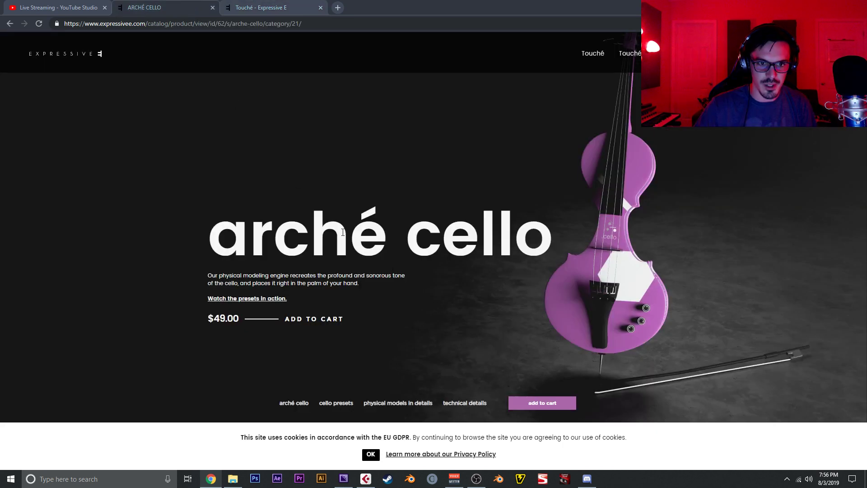
scroll(392, 253, down, 5)
scroll(391, 153, up, 6)
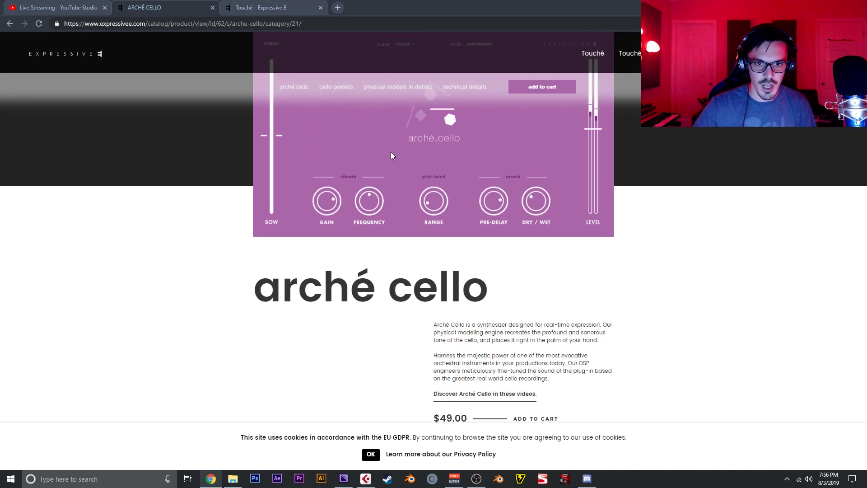
scroll(391, 154, down, 3)
scroll(391, 218, down, 9)
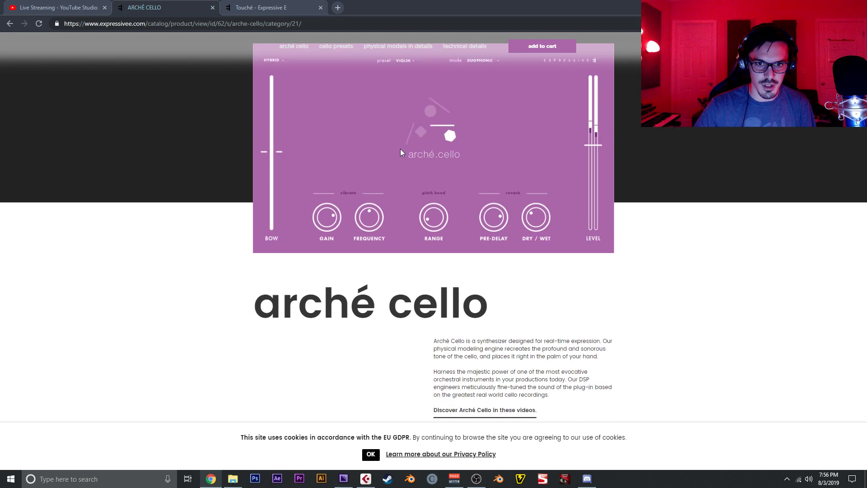
scroll(390, 218, down, 2)
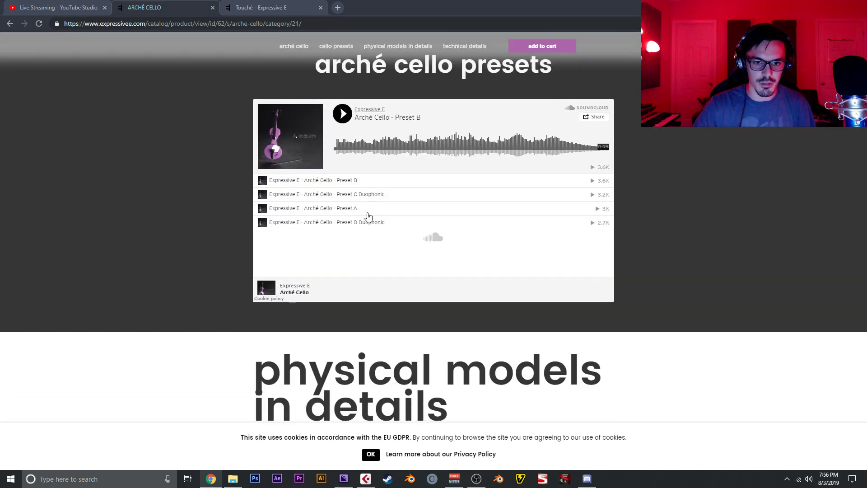
click(366, 212)
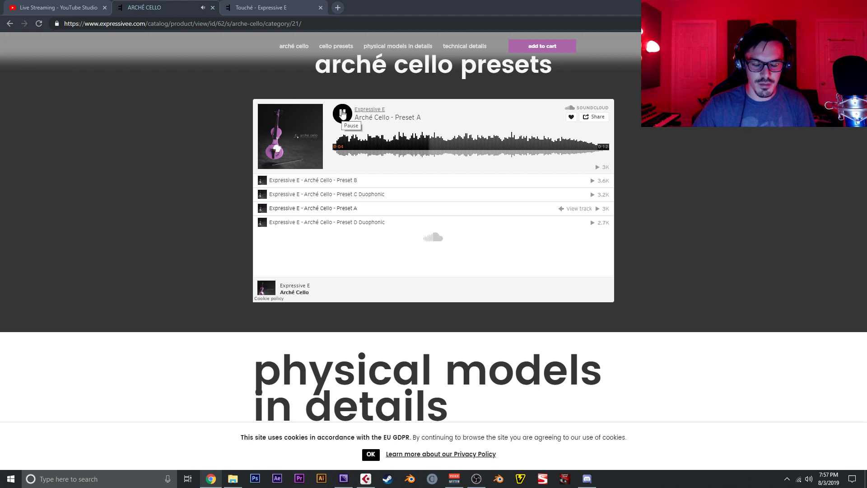
click(342, 114)
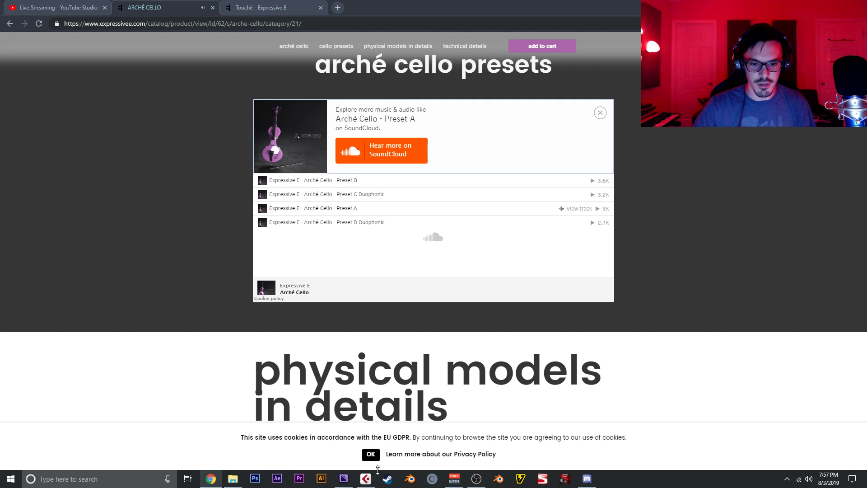
Switch back to the Cubase project and list the contents of the VT - Tatanka sample folder
click(366, 478)
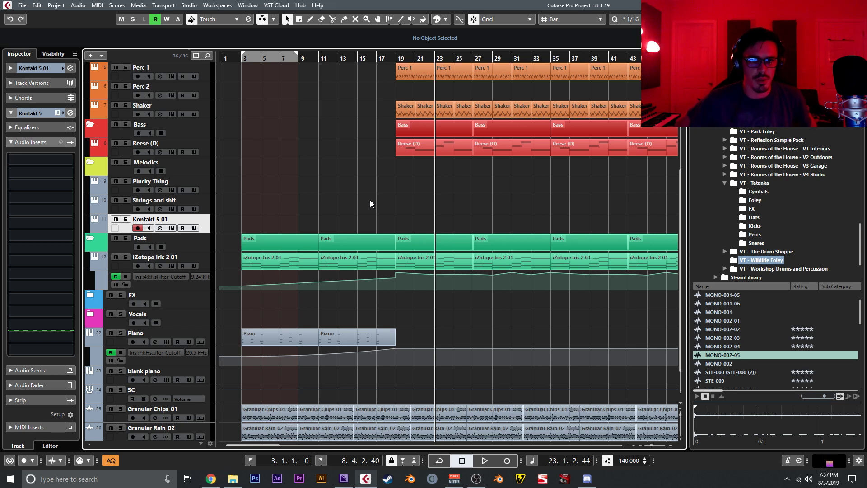
drag(370, 198, 425, 69)
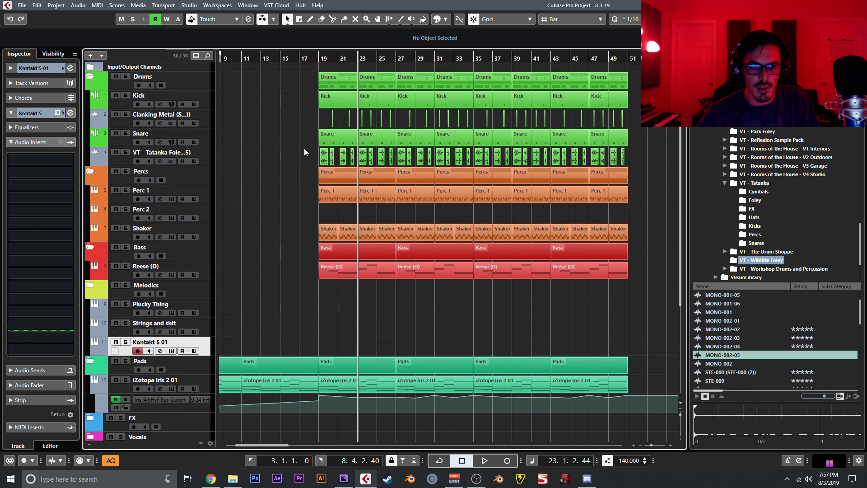
click(750, 184)
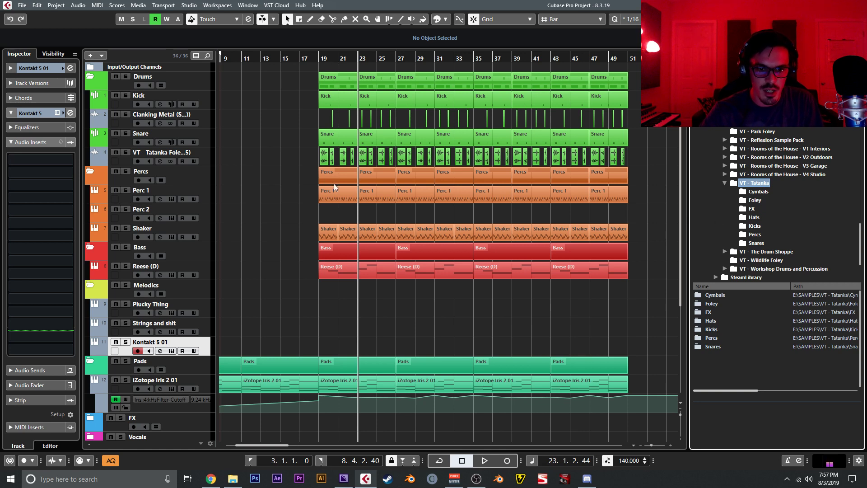
Solo the Perc 1 and Shaker tracks and play them from around bar 23
click(212, 193)
key(s)
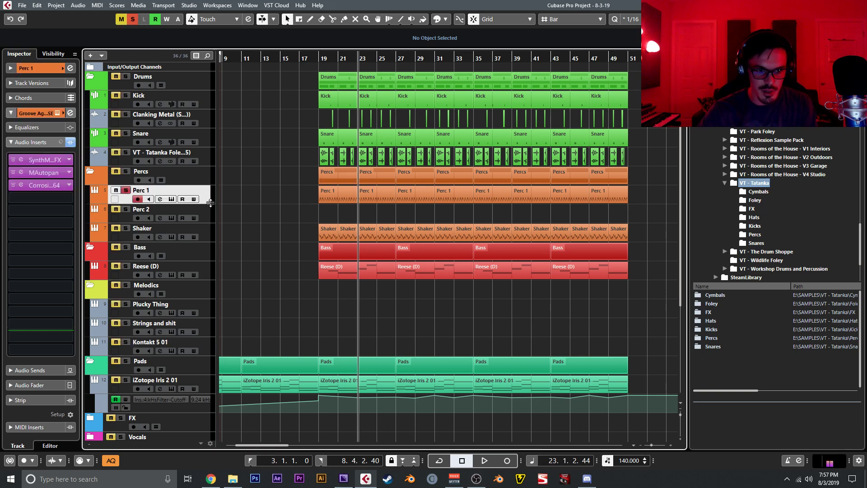
key(space)
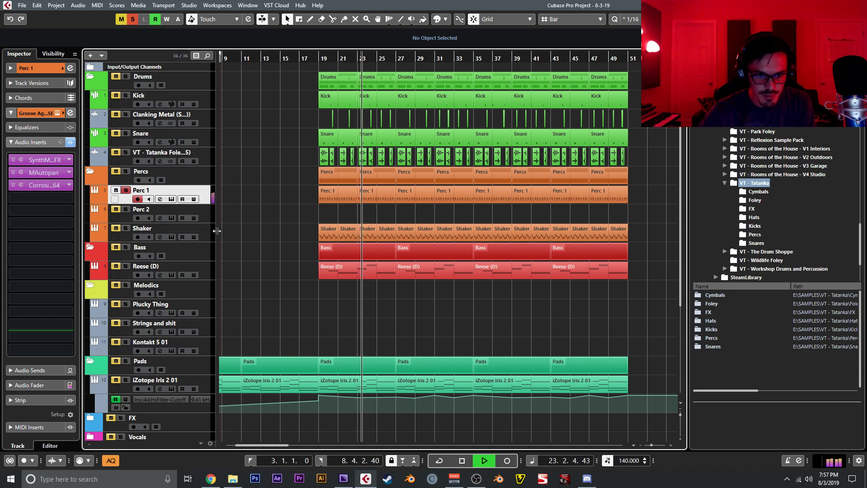
click(214, 234)
key(s)
key(space)
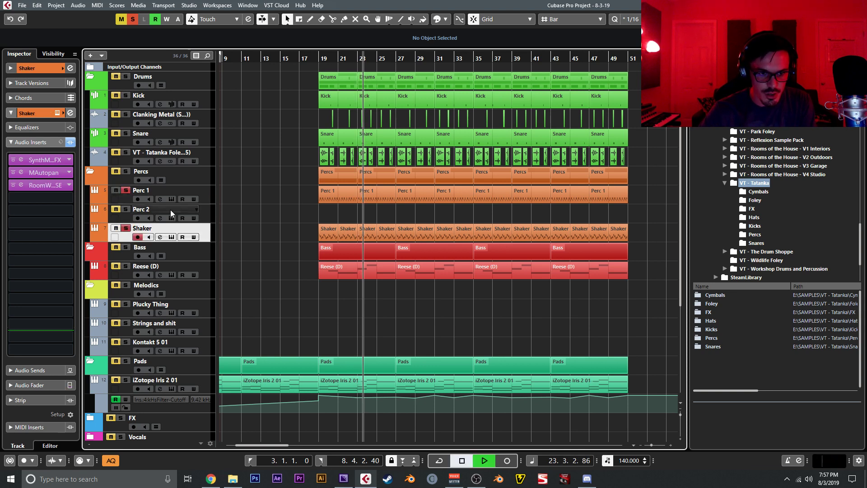
key(space)
Solo the Percs and Drums folders, listen to them together, and clear the solos
click(126, 172)
click(126, 77)
key(space)
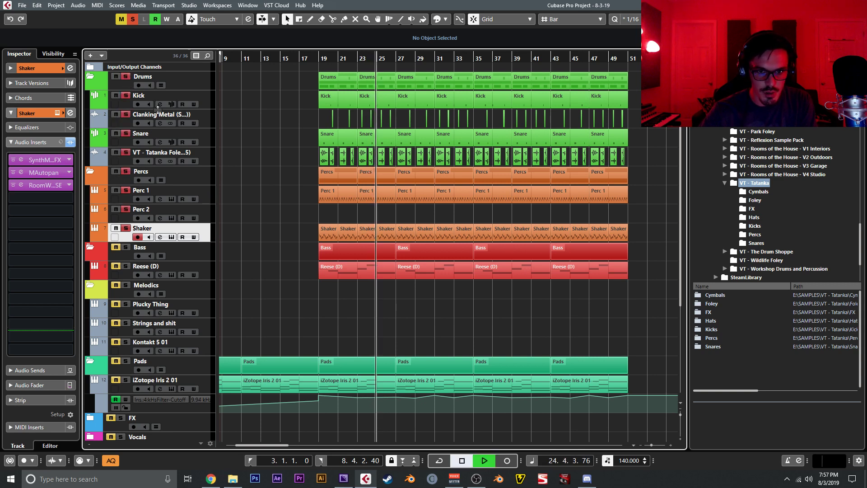
scroll(327, 188, right, 1)
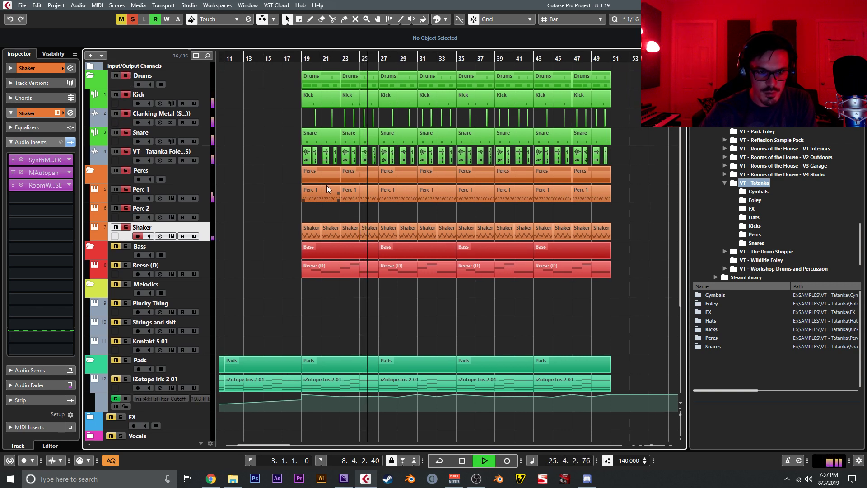
key(space)
click(130, 75)
click(130, 170)
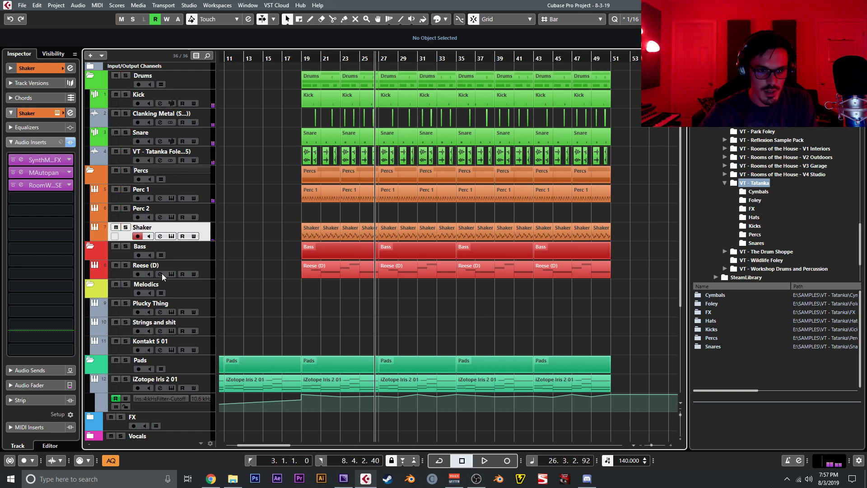
Examine the foley samples in the VT - Foley Pack 1 folder and collapse the VT - Tatanka folder
scroll(207, 278, down, 3)
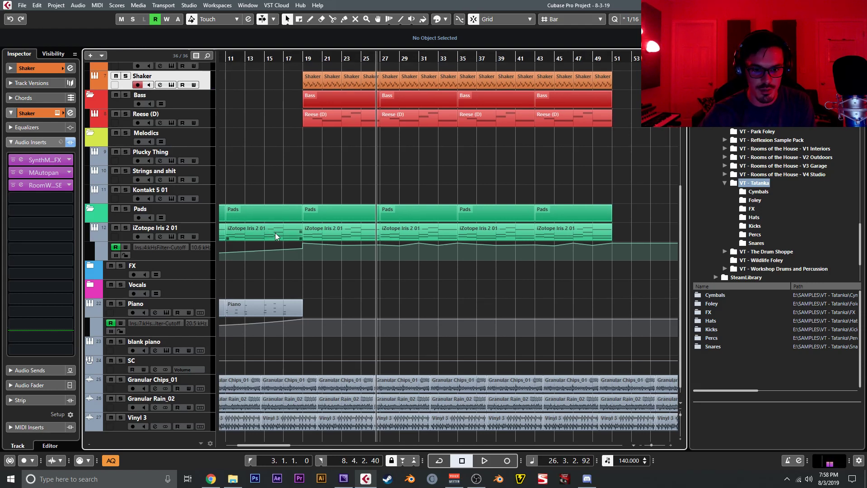
drag(274, 233, 422, 246)
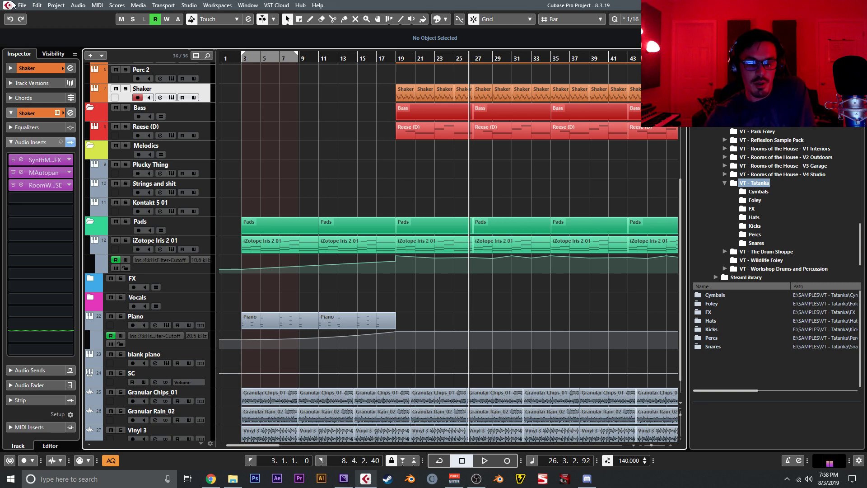
scroll(805, 215, up, 3)
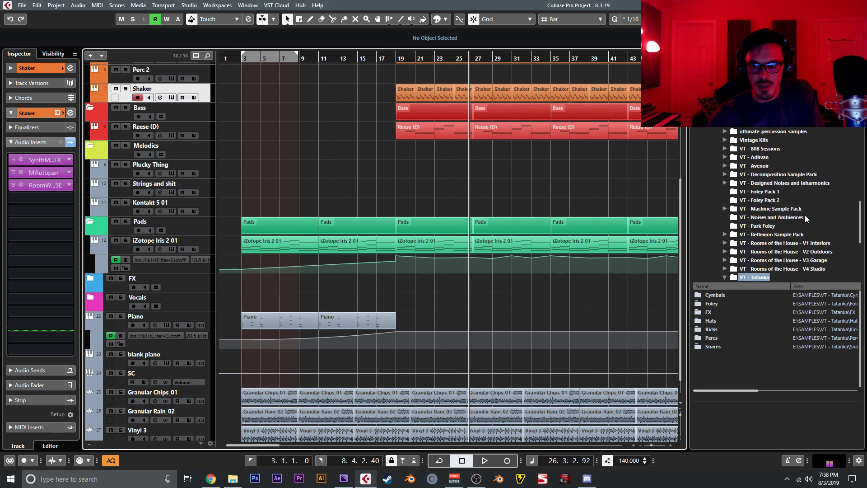
scroll(778, 171, down, 1)
click(779, 151)
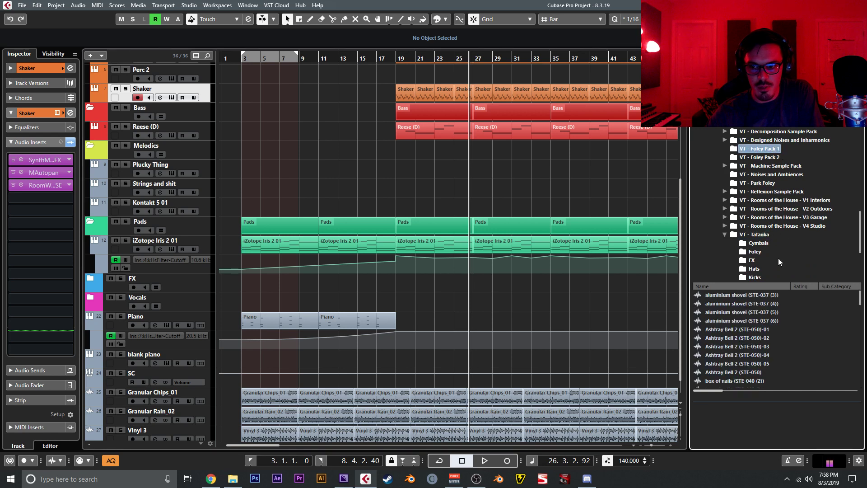
mouse_move(859, 311)
mouse_down()
mouse_move(852, 369)
mouse_move(847, 308)
mouse_up()
scroll(795, 208, down, 3)
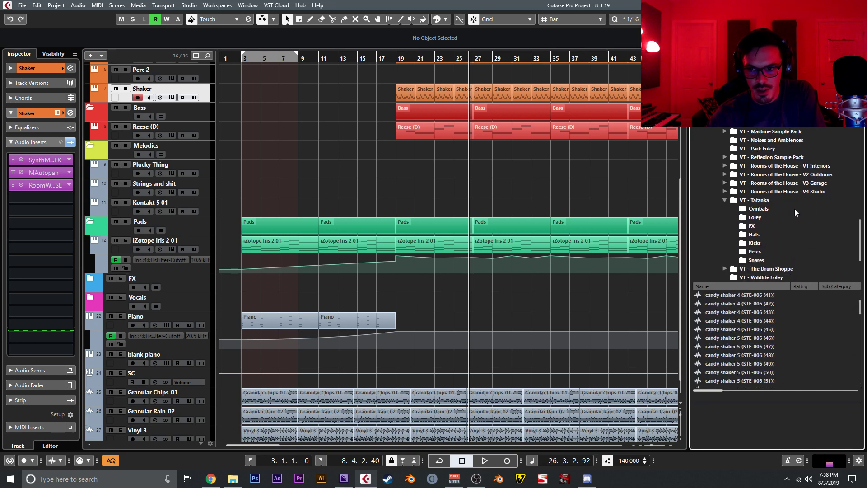
click(725, 158)
scroll(728, 163, up, 4)
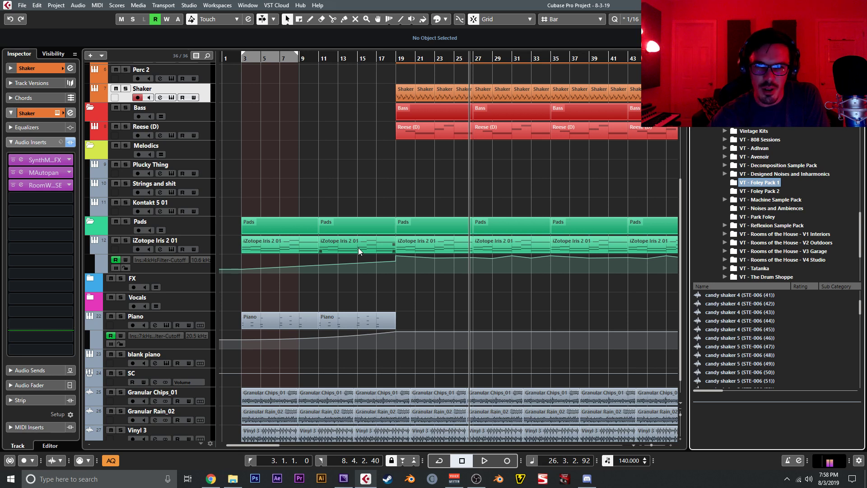
Select the Kontakt 5 01 track and return the playhead to the left locator at bar 3
click(208, 207)
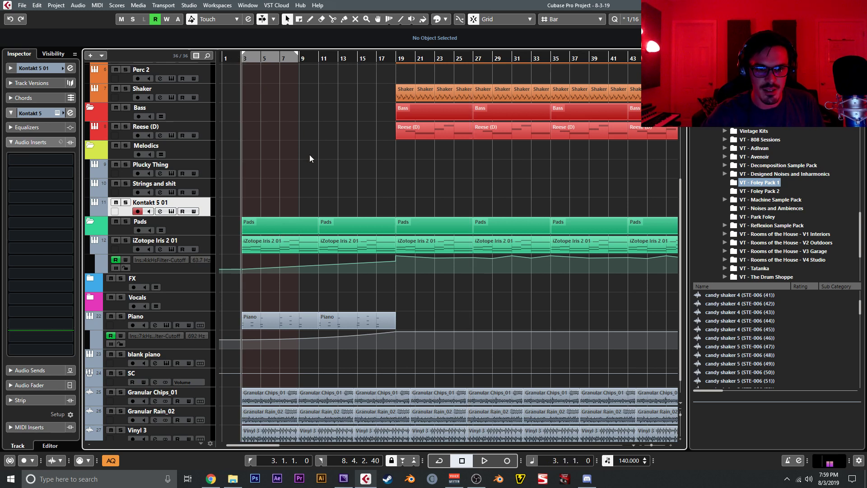
key(KP_1)
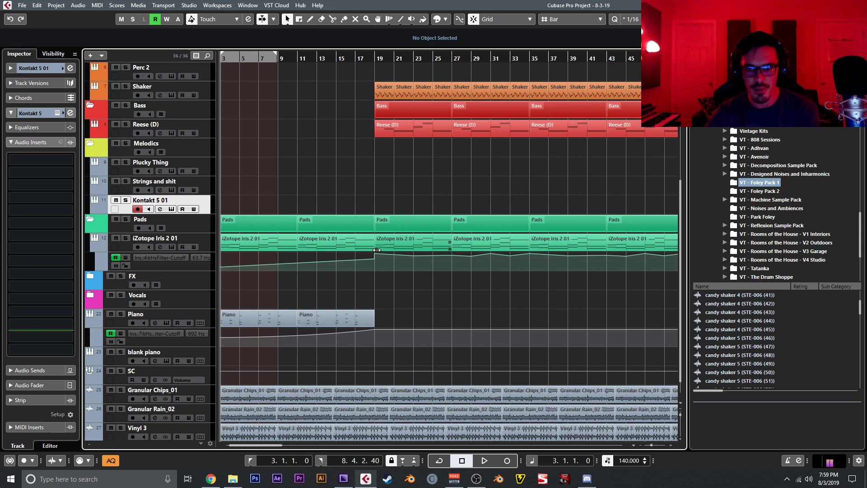
scroll(339, 180, left, 1)
scroll(388, 189, up, 1)
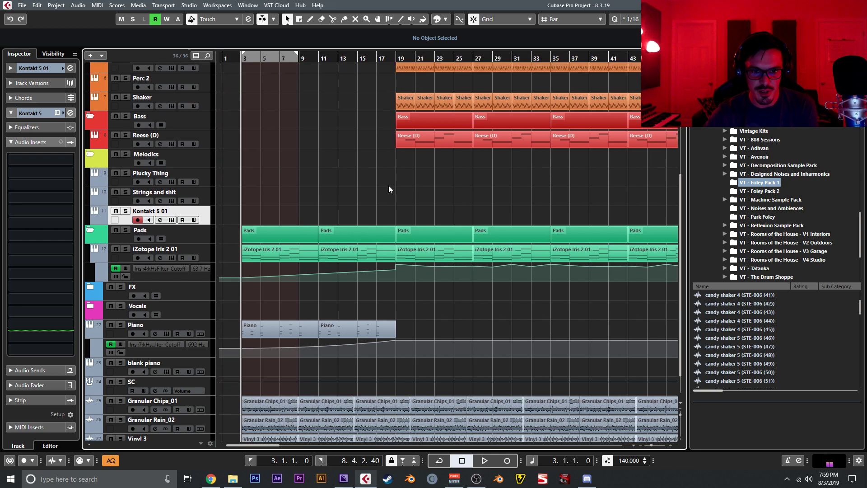
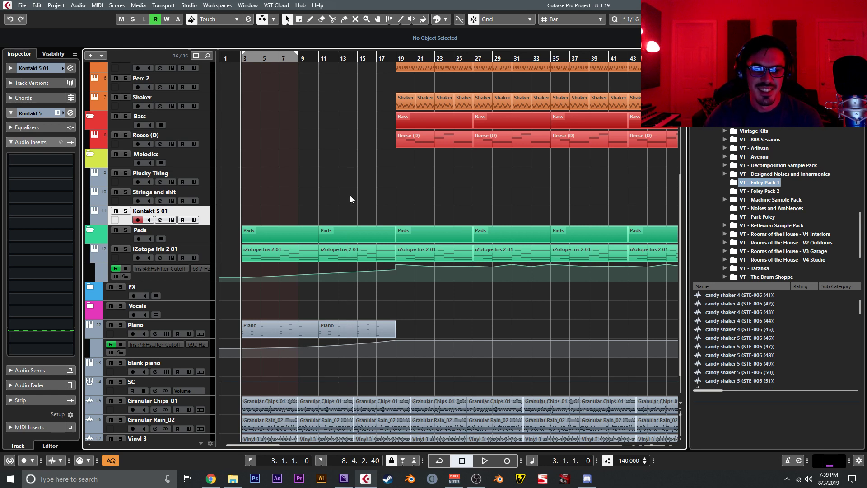
scroll(351, 191, up, 3)
scroll(345, 135, down, 5)
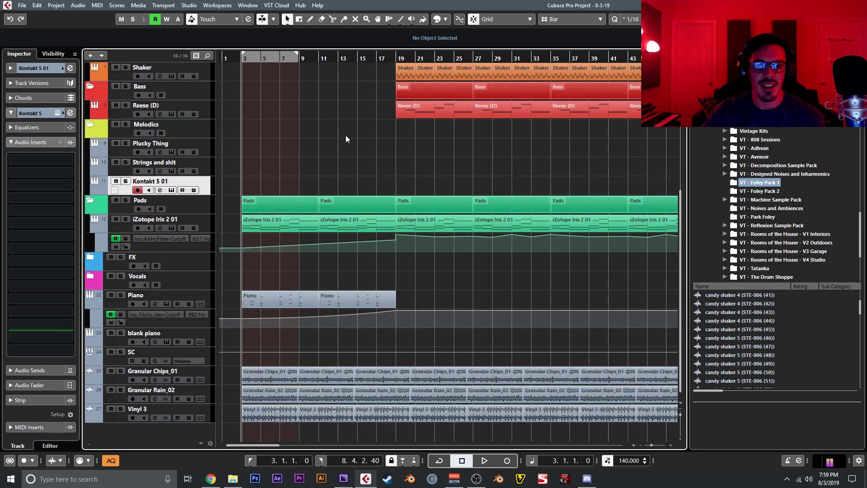
Place the playhead at bar 15 and insert StereoDelay after the reverb on the Plucky Thing track
click(357, 57)
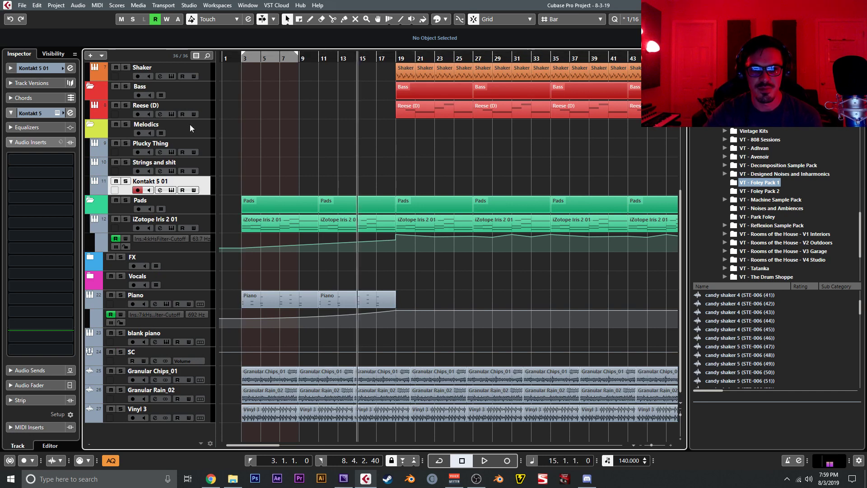
click(182, 170)
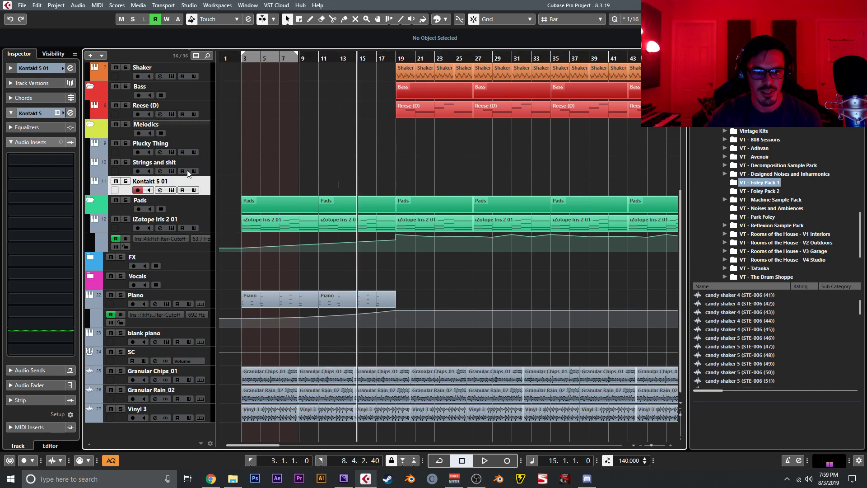
click(209, 153)
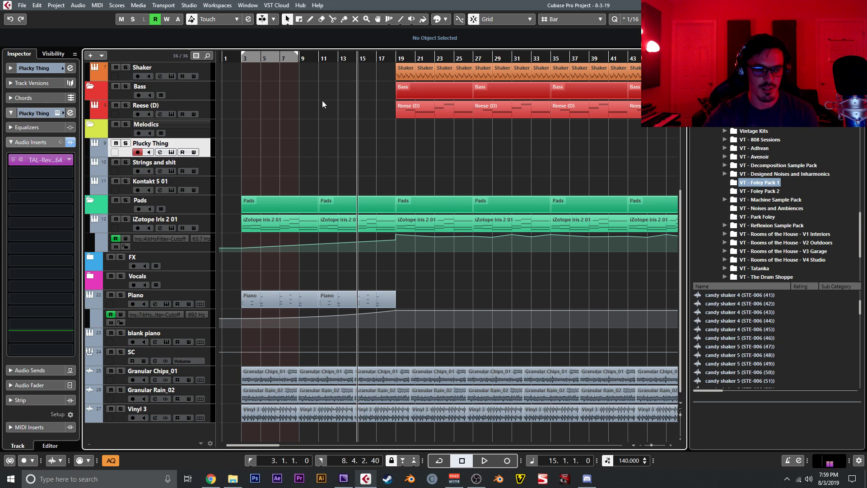
click(61, 176)
text(del)
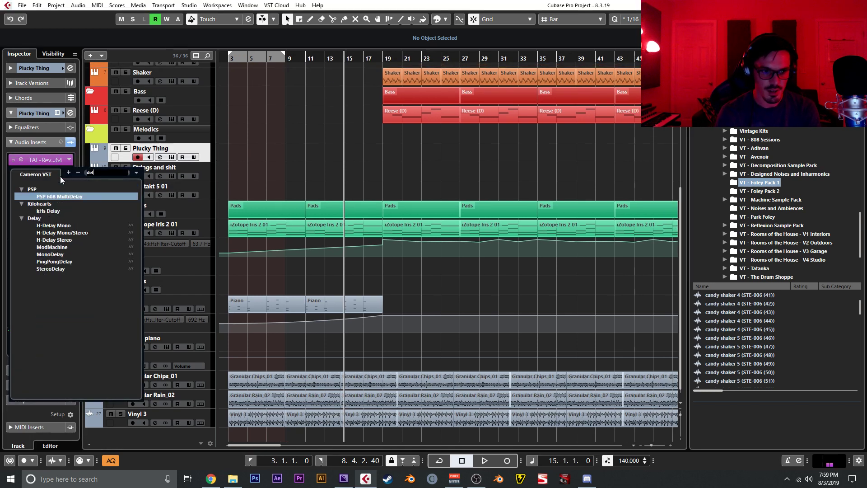
click(67, 269)
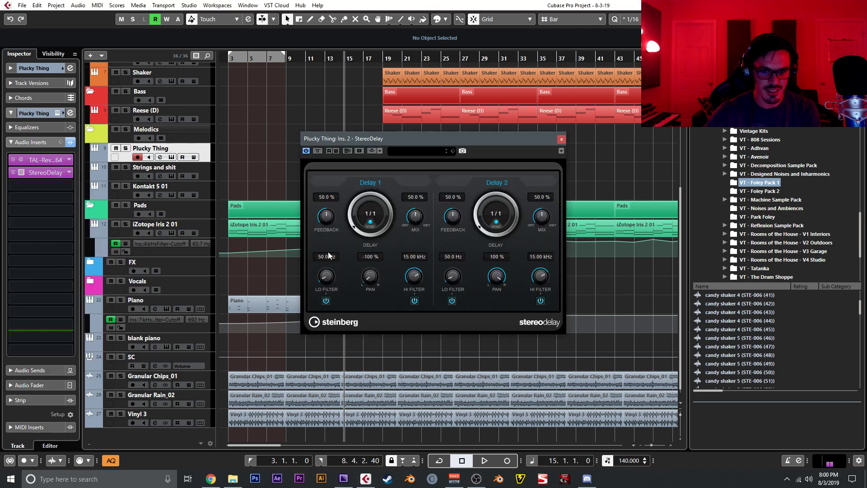
Set Delay 1's low filter to 500 Hz, high filter to 3.5 kHz and feedback to 31%
text(500)
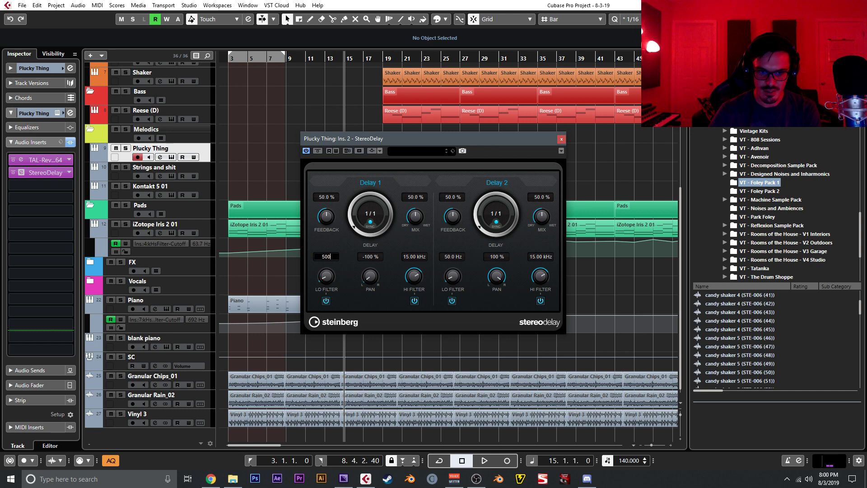
click(414, 259)
text(3.5)
key(Return)
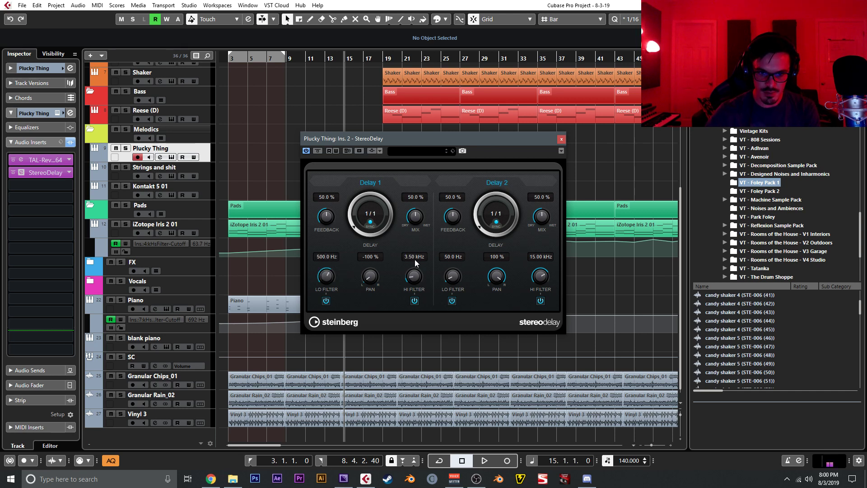
drag(327, 235, 352, 201)
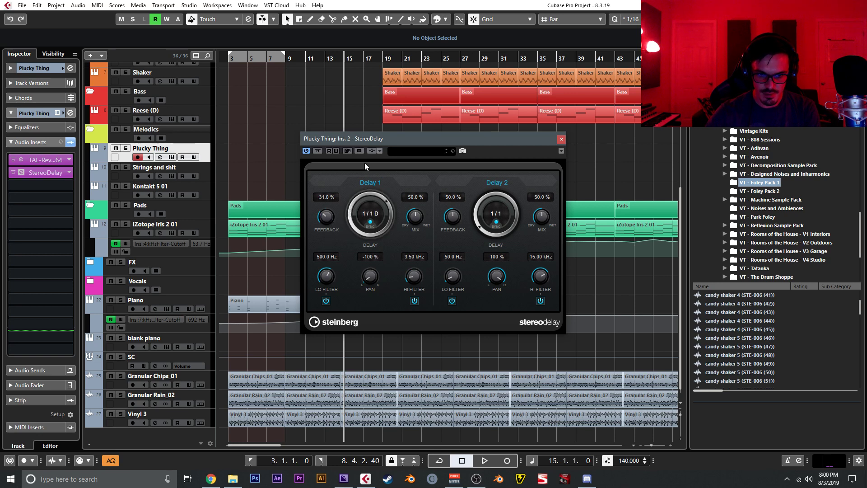
Set Delay 1 to 1/2 dotted, and Delay 2 to 1/4 dotted with 41% feedback, 40% mix, 350 Hz low filter and 4 kHz high filter
drag(496, 213, 502, 137)
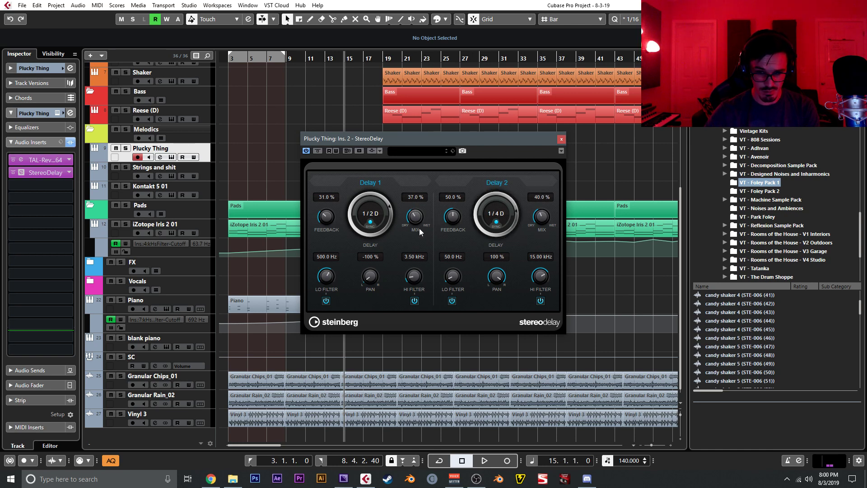
drag(450, 220, 453, 232)
text(4)
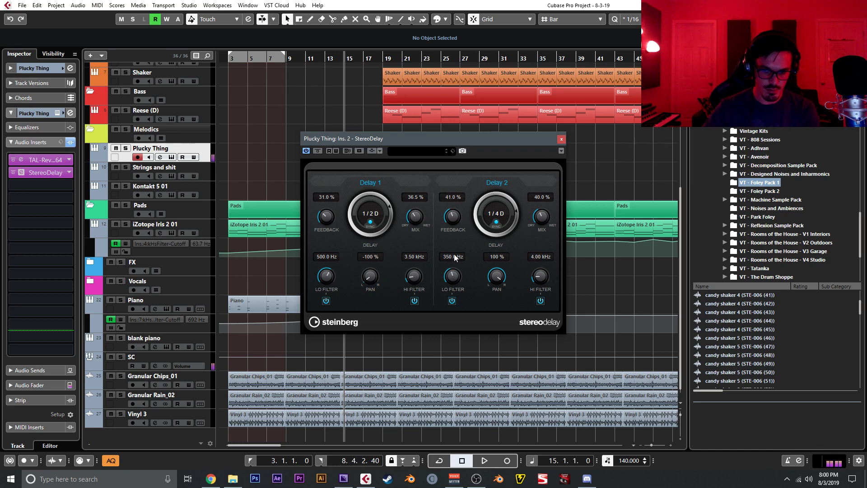
Move StereoDelay ahead of the TAL reverb and insert DaTube after the reverb with 16% drive
click(560, 139)
drag(27, 174, 34, 161)
click(39, 184)
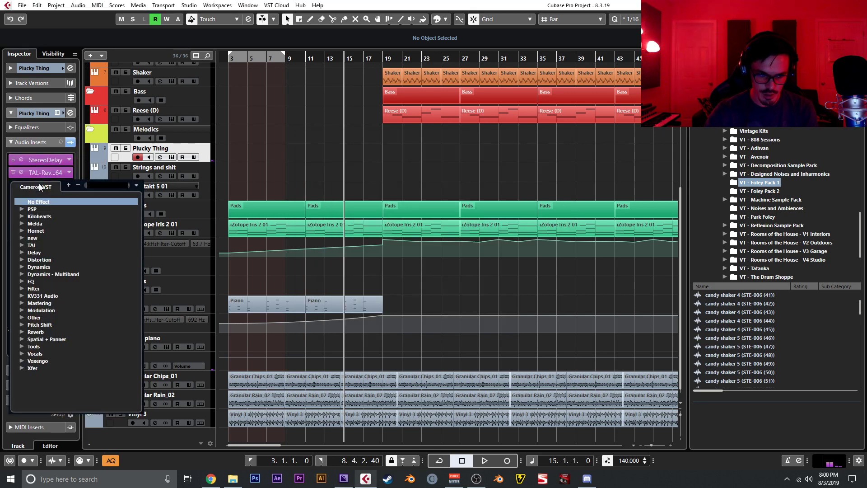
text(dfat)
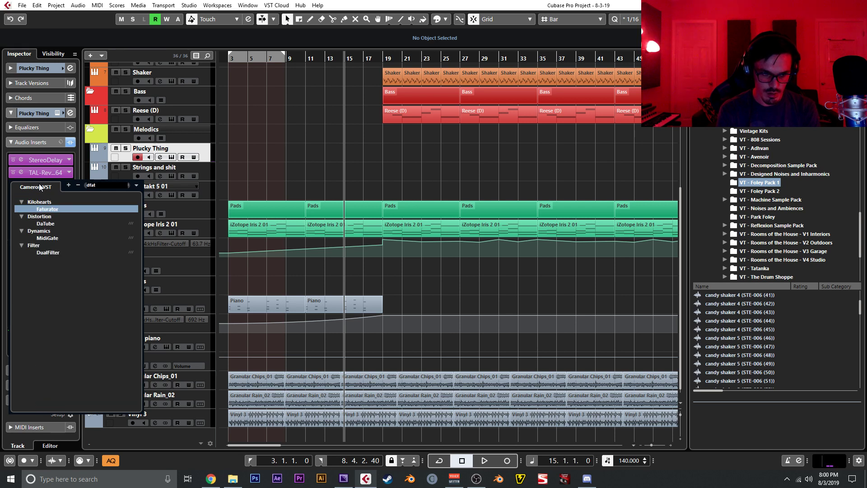
key(ctrl+a)
text(datu)
key(Return)
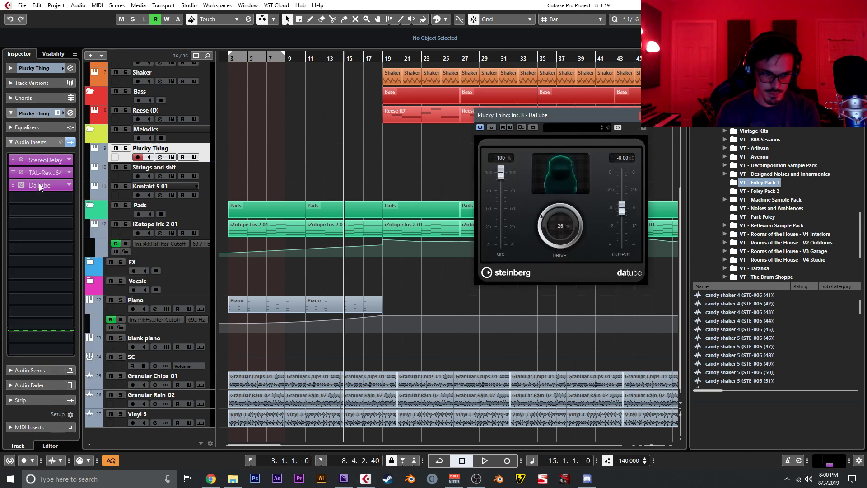
double_click(559, 226)
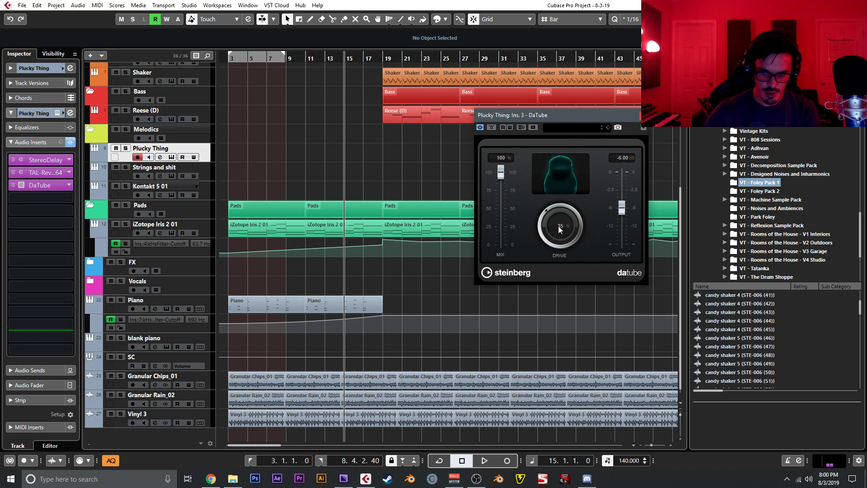
click(634, 116)
Free the slot between StereoDelay and the TAL reverb and insert Snap Heap there
mouse_move(51, 184)
mouse_down()
mouse_move(47, 199)
mouse_move(45, 178)
mouse_up()
click(46, 174)
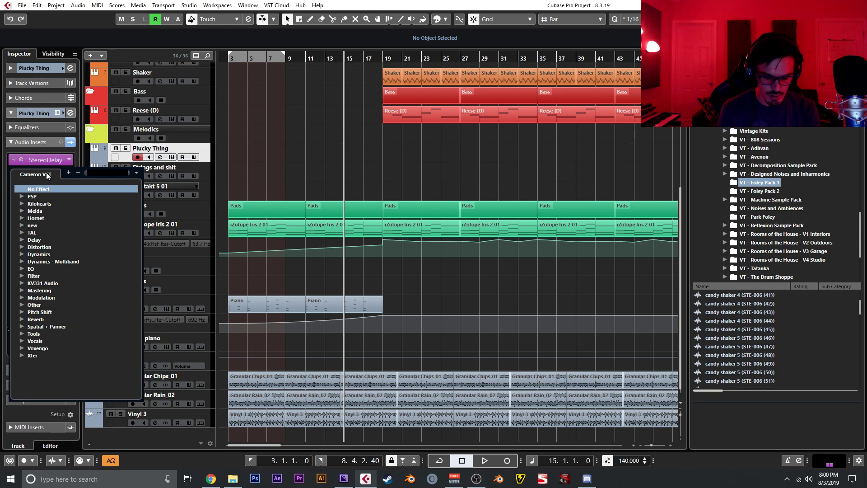
text(snap)
key(Return)
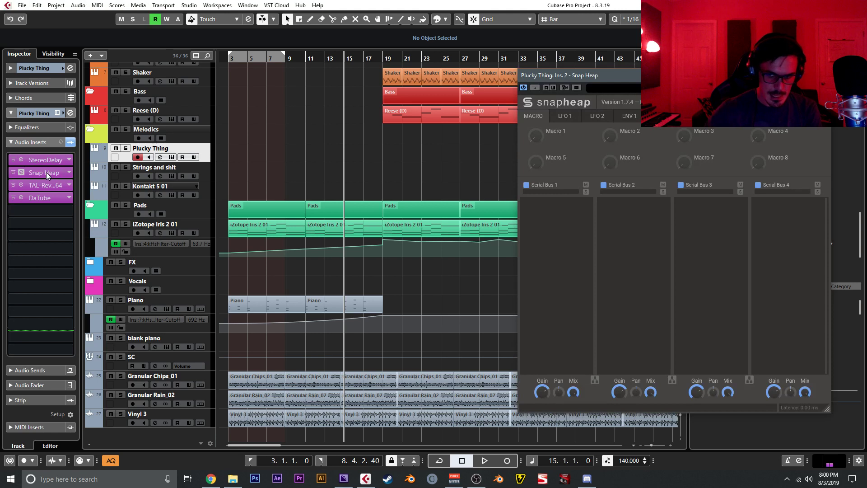
Add a Bitcrush module to Snap Heap's first lane and set its rate to 22 kHz
click(578, 260)
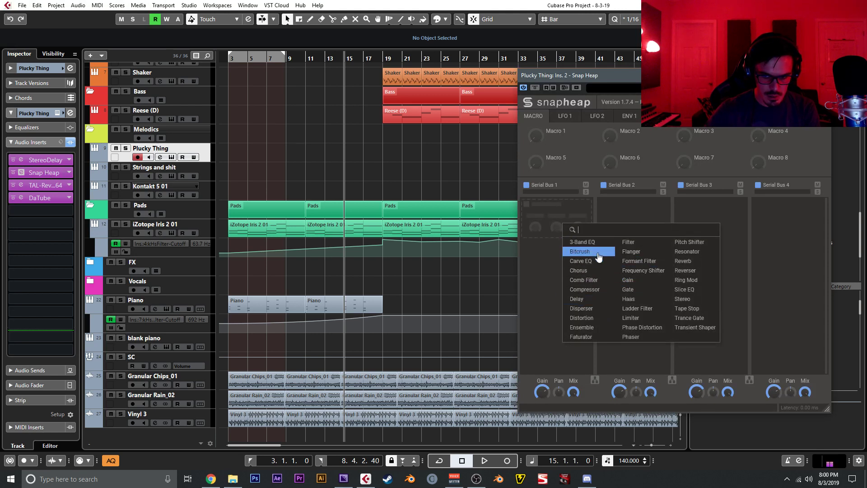
click(581, 252)
double_click(553, 216)
text(22000)
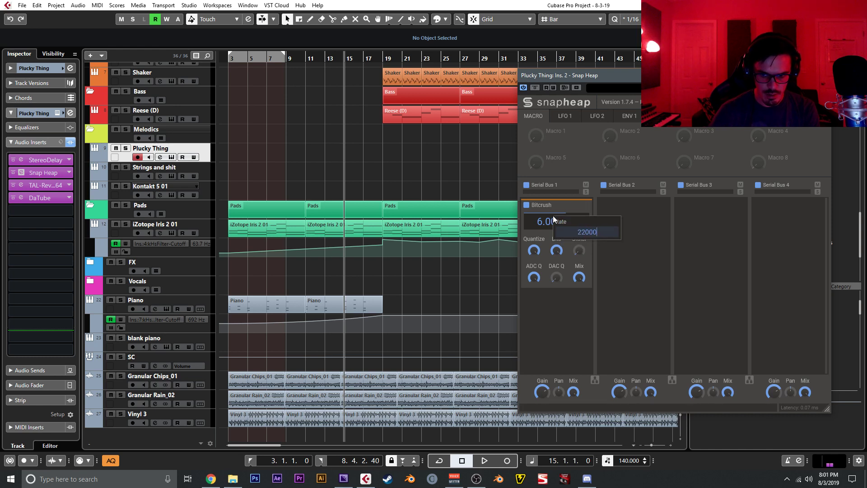
key(Return)
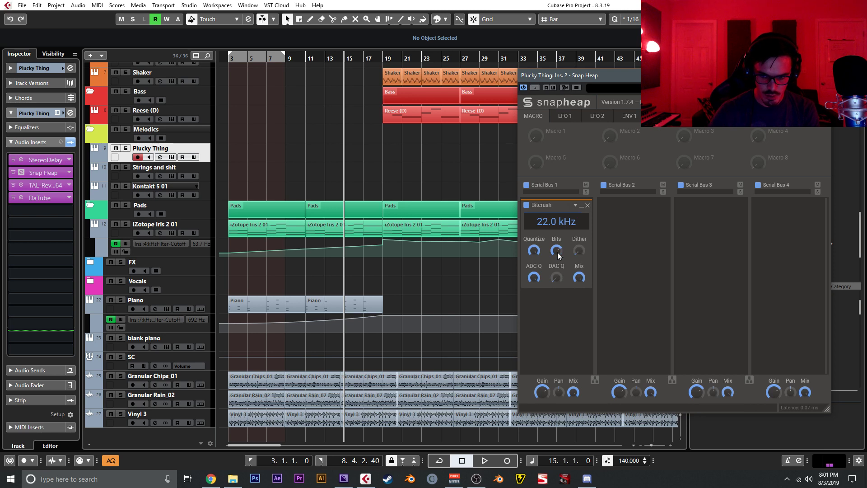
Add Chorus and Distortion modules to Snap Heap's second lane
click(607, 219)
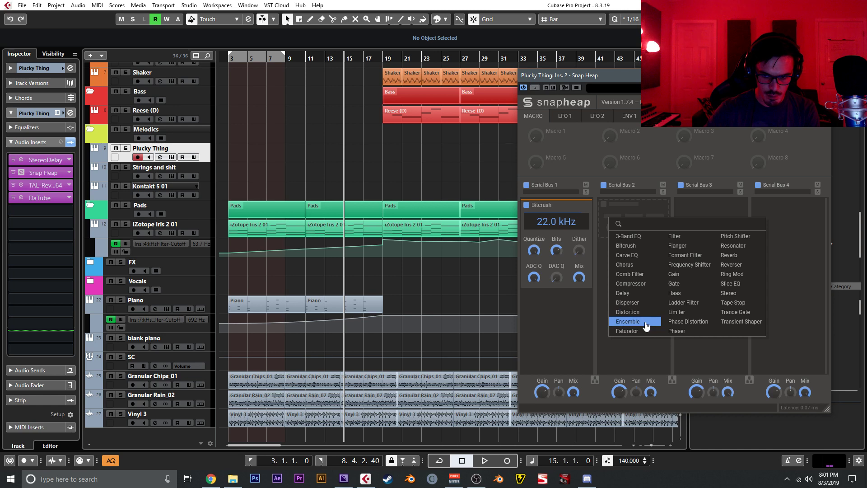
click(637, 265)
click(630, 284)
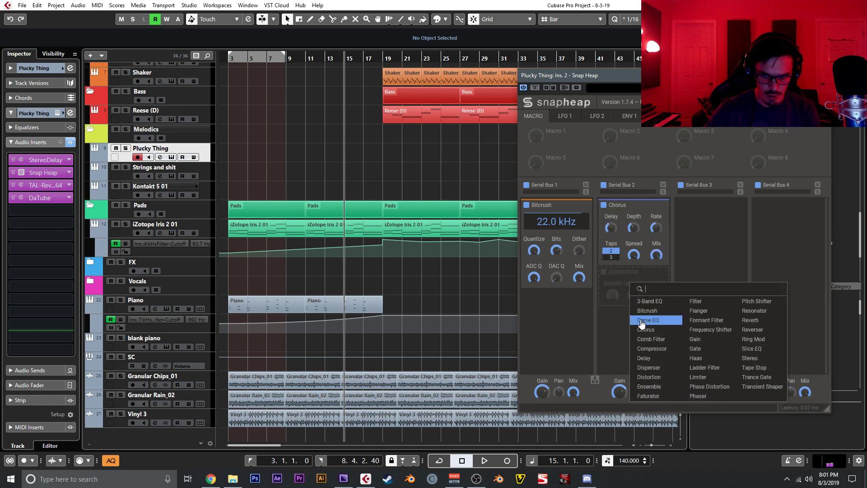
click(650, 377)
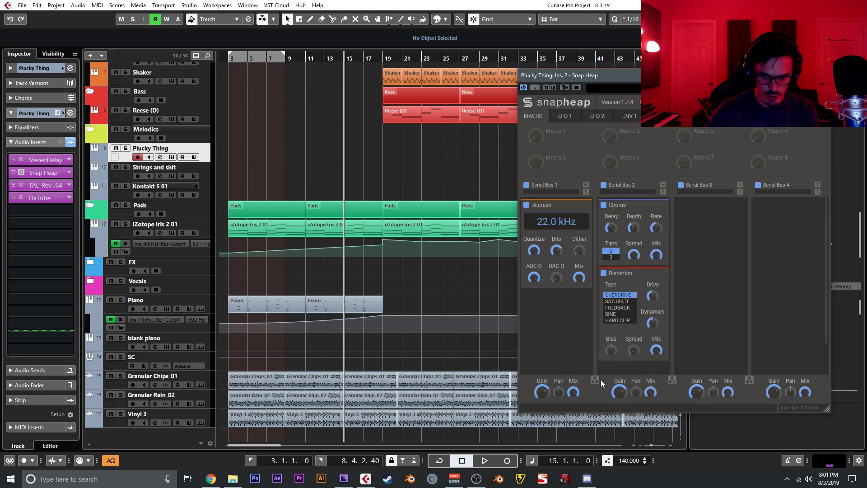
Run Snap Heap's first two lanes in parallel and lower the mix of both lanes
click(594, 379)
scroll(574, 392, down, 5)
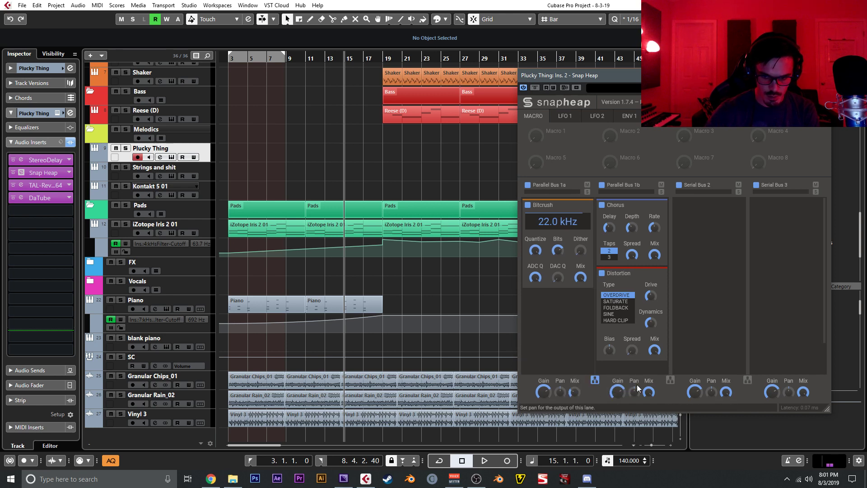
double_click(648, 392)
text(5)
key(Return)
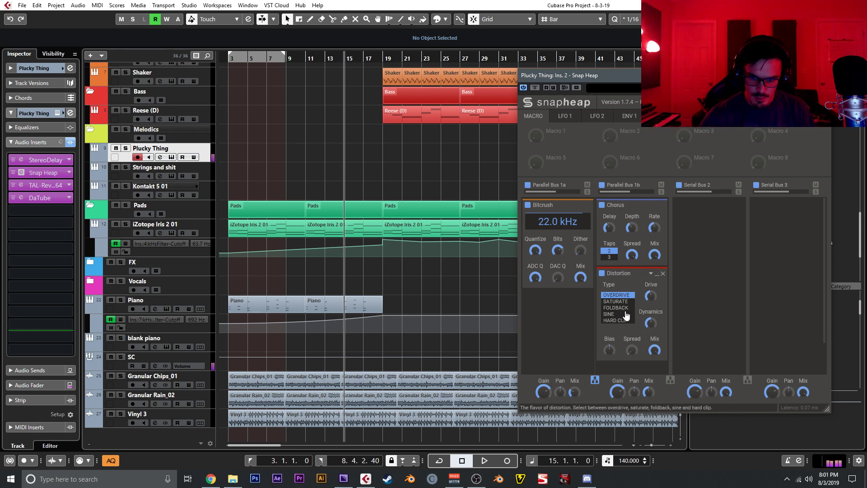
Set the Distortion type to Saturate, check the DaTube settings, and close both effect windows
click(615, 301)
mouse_move(650, 296)
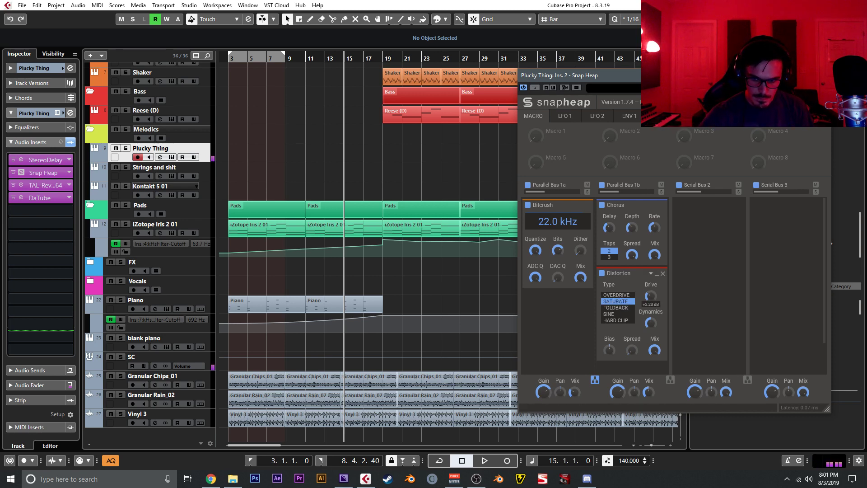
click(21, 198)
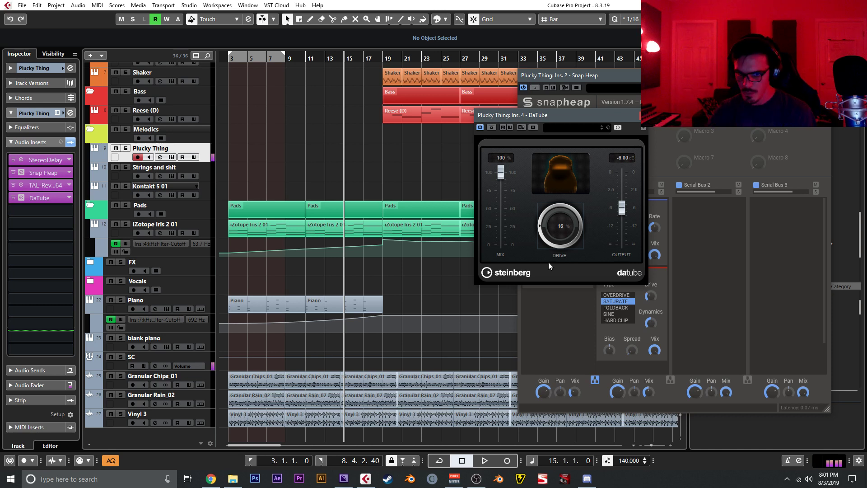
click(643, 116)
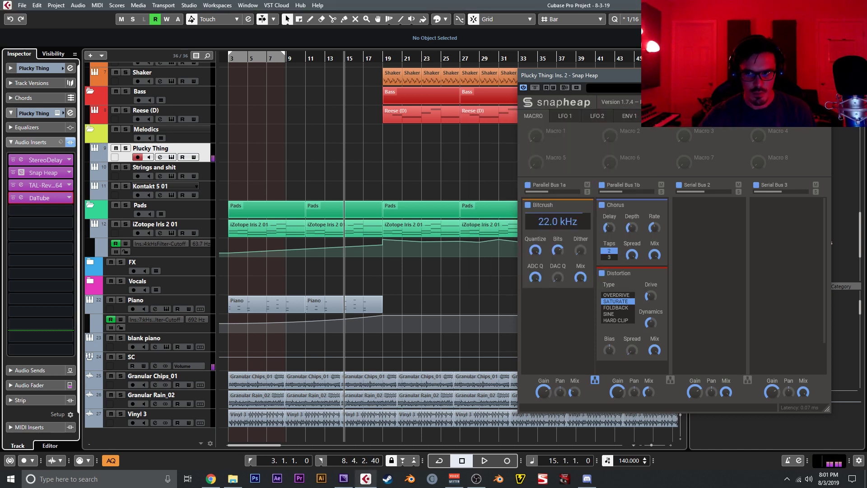
click(822, 75)
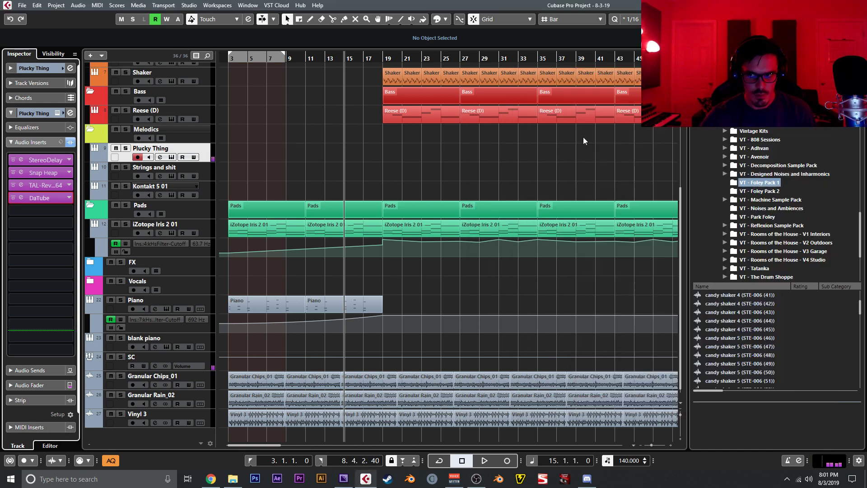
Insert Slice EQ after DaTube on the Plucky Thing track
click(57, 207)
text(sli)
key(Return)
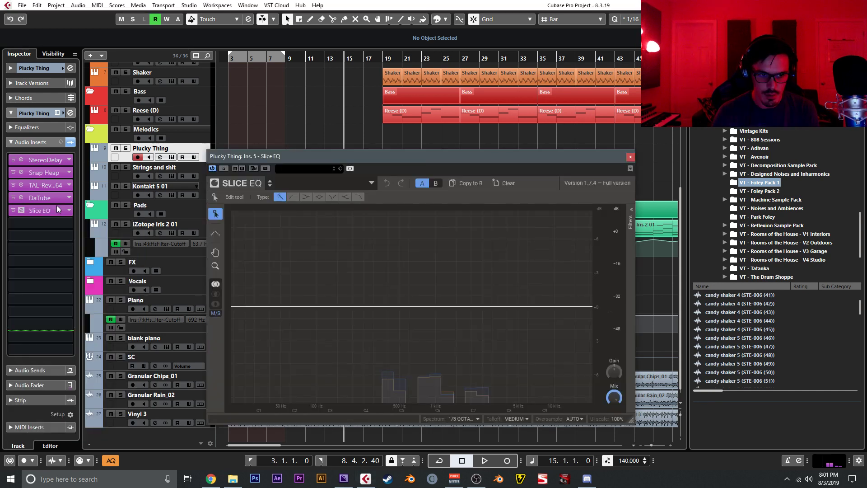
Shape the Slice EQ curve with a low cut at about 274 Hz, a boost near 2.71 kHz and a dip near 406 Hz
drag(246, 308, 355, 224)
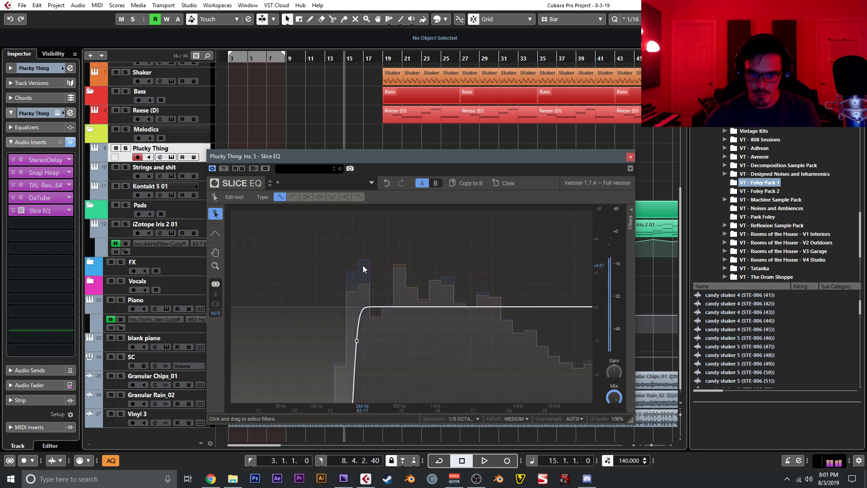
drag(357, 347, 368, 347)
drag(444, 307, 490, 283)
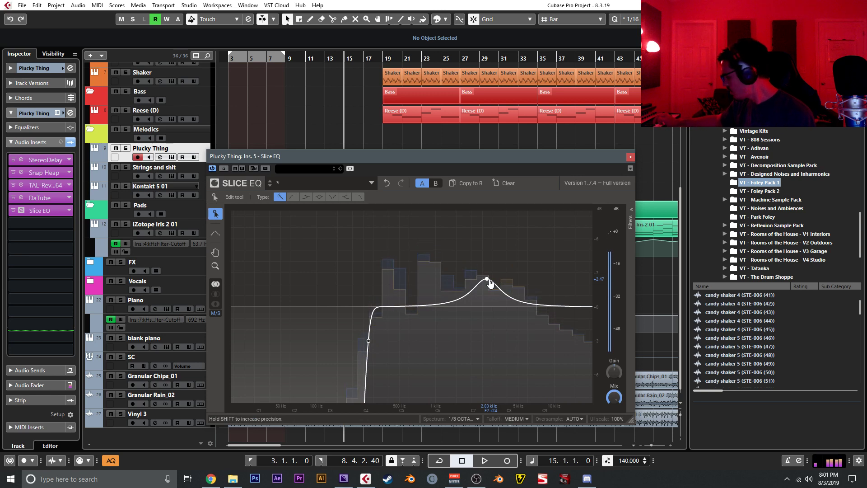
drag(408, 306, 388, 340)
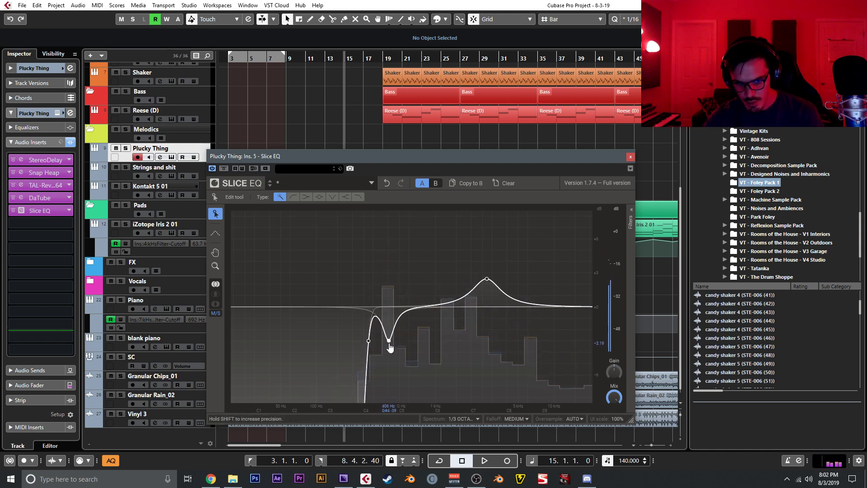
drag(579, 299, 572, 315)
click(631, 209)
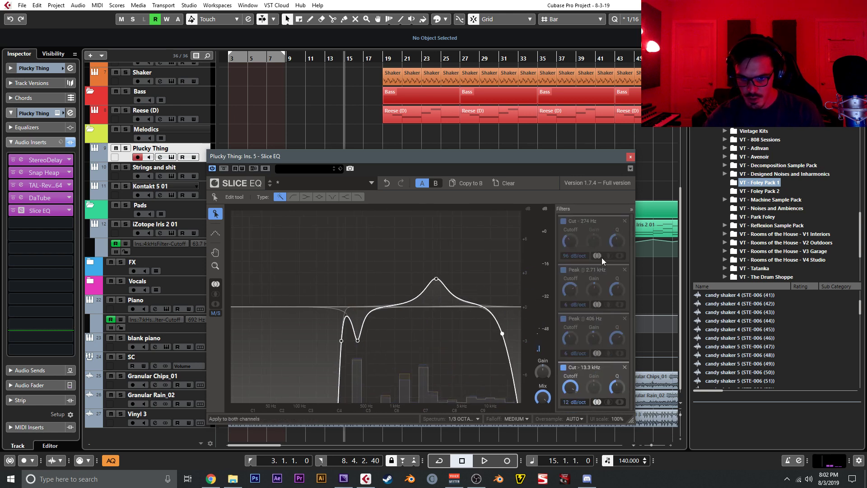
click(624, 366)
Adjust the high end of the Slice EQ curve slightly and close the equalizer
drag(500, 306, 491, 301)
click(629, 156)
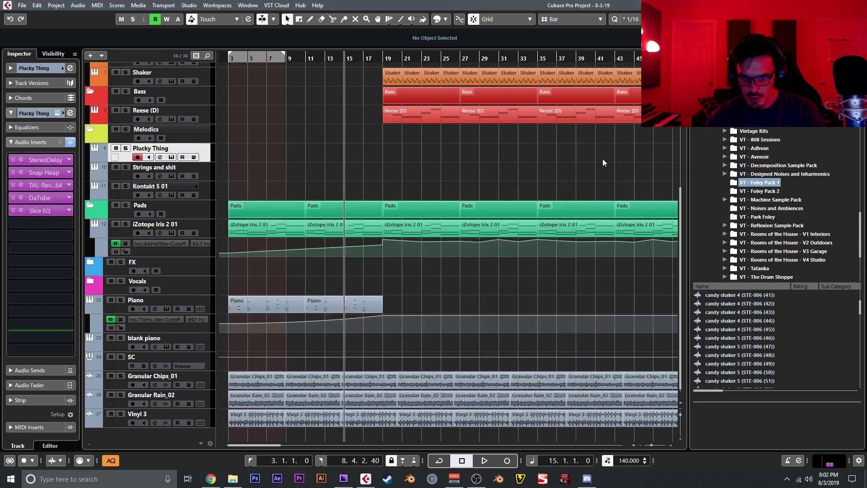
Insert Corrosion on the Plucky Thing track, set its noise band to 4070 Hz with Q 0.8 and amount 18%, and close it
click(54, 224)
text(corr)
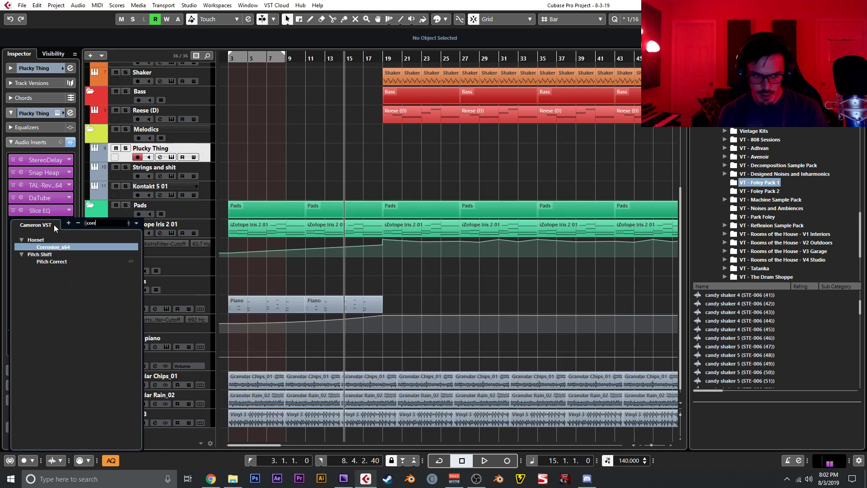
key(Return)
drag(406, 269, 448, 291)
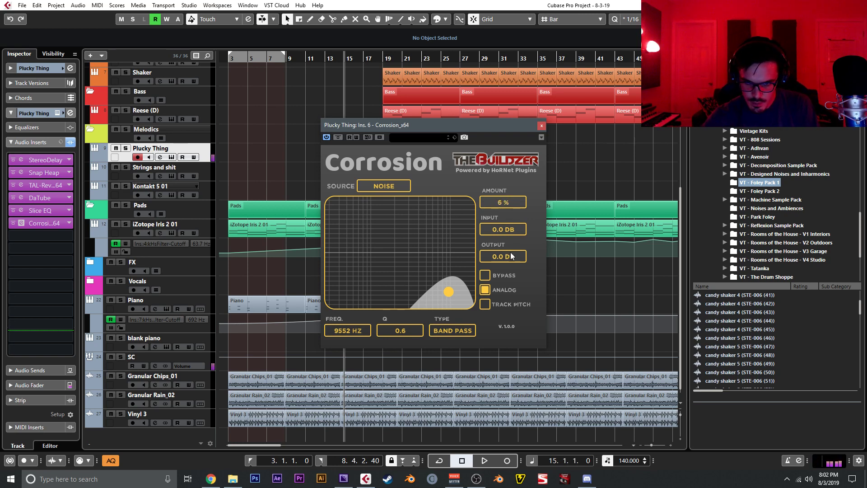
scroll(498, 205, down, 5)
drag(449, 290, 419, 286)
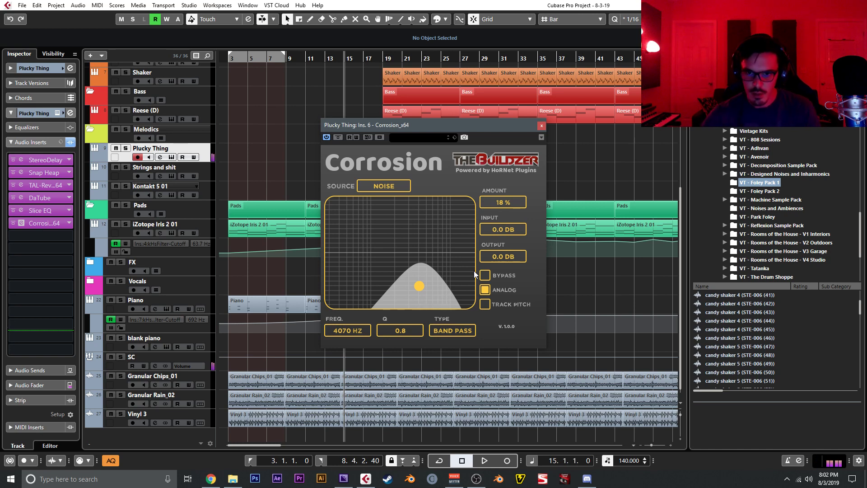
click(540, 127)
Insert another Slice EQ after Corrosion, shape it with a dip near 497 Hz, another around 1 kHz and a low cut, and close it
click(50, 238)
text(slice)
key(Return)
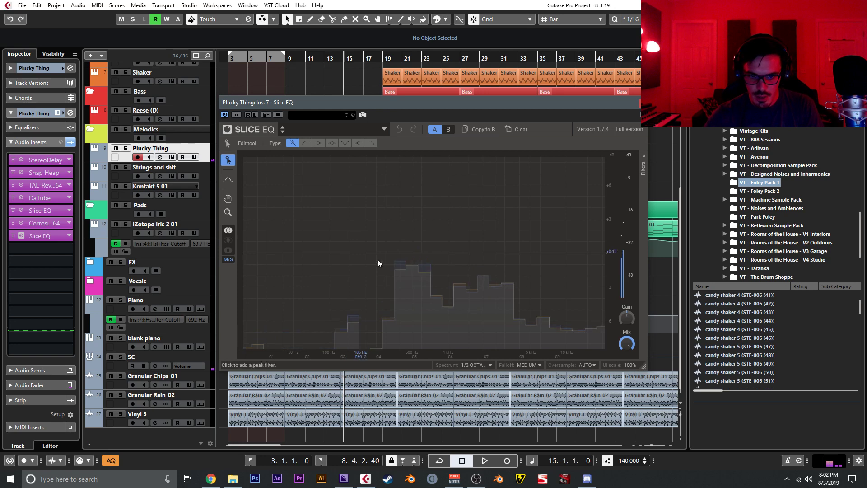
drag(408, 253, 413, 284)
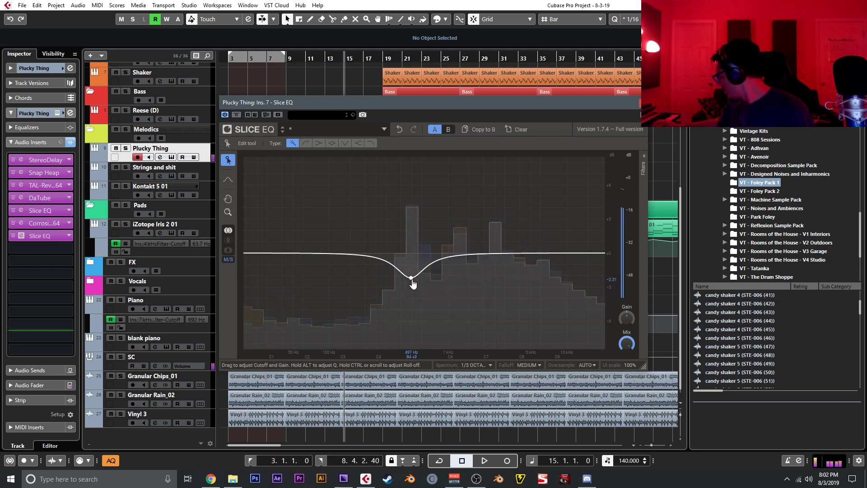
drag(463, 256, 454, 288)
drag(246, 259, 368, 292)
click(644, 102)
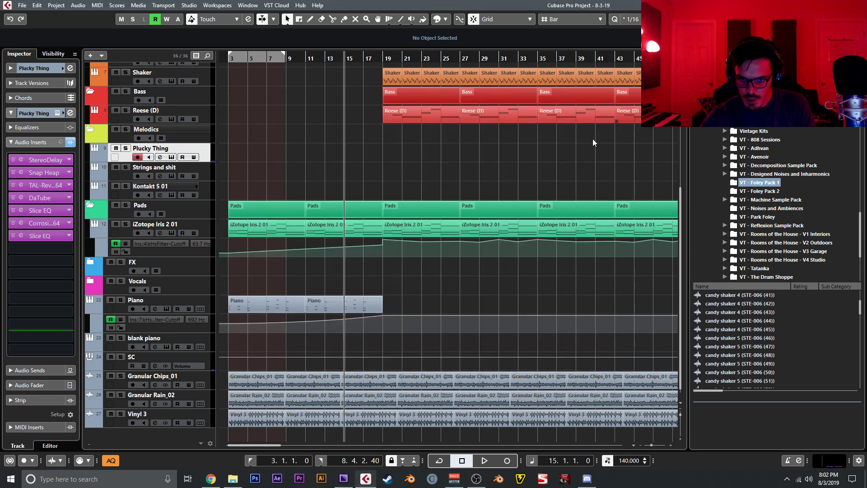
Add a DUNE 3 instrument track routed to Stereo Out directly below the Plucky Thing track
click(339, 75)
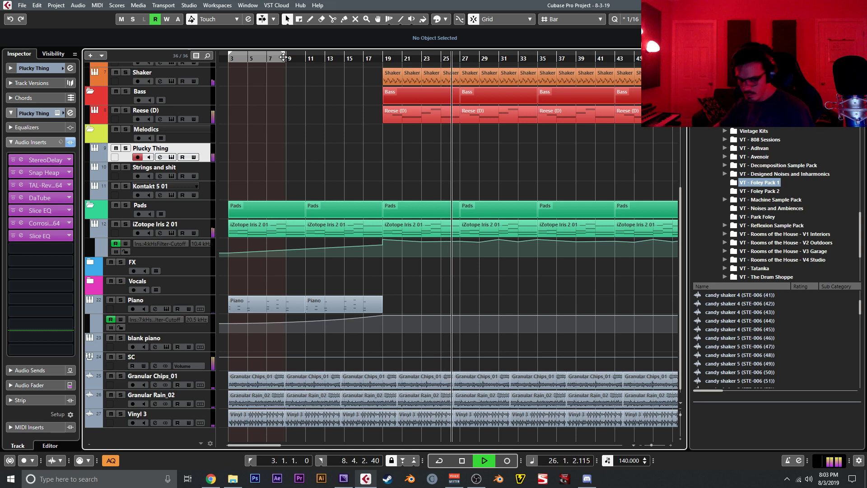
key(space)
right_click(205, 152)
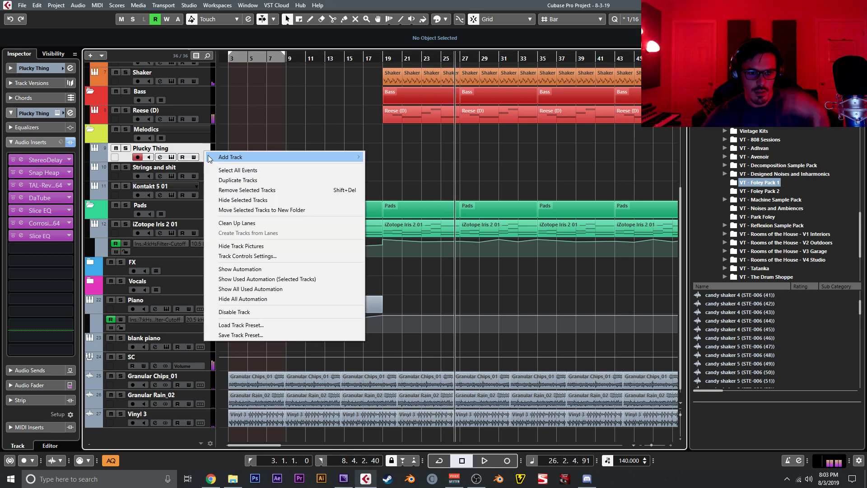
mouse_move(271, 157)
click(399, 168)
click(416, 296)
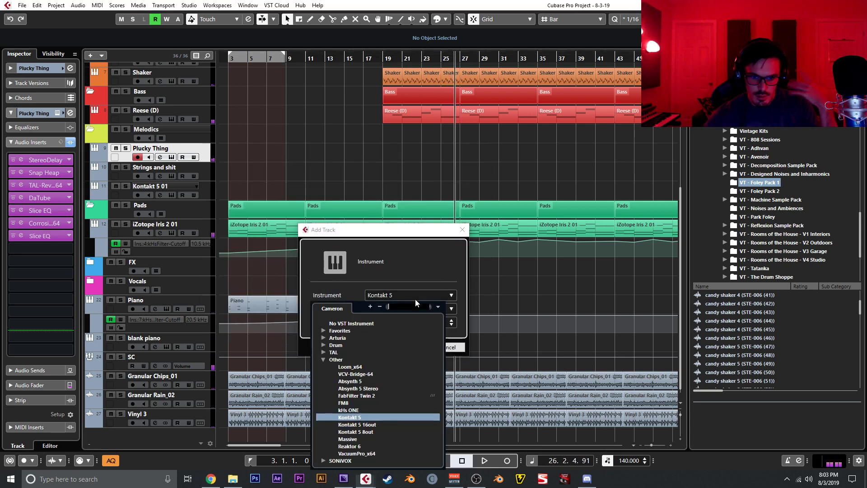
click(324, 359)
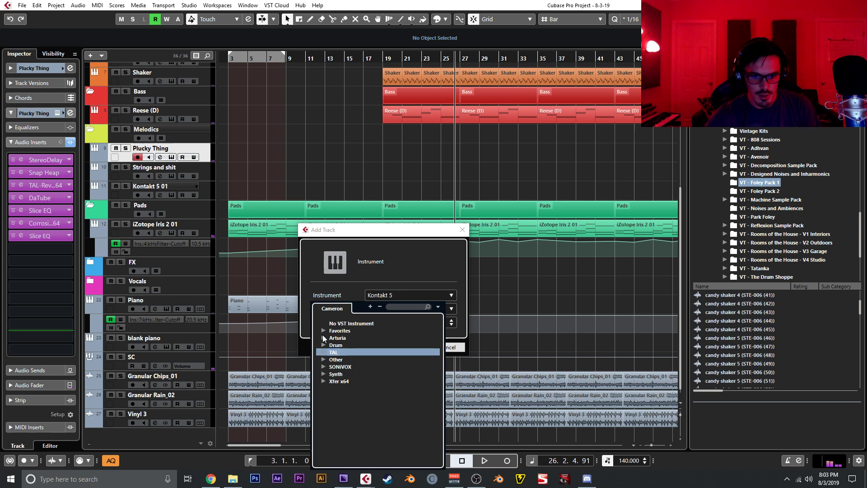
click(322, 330)
click(333, 344)
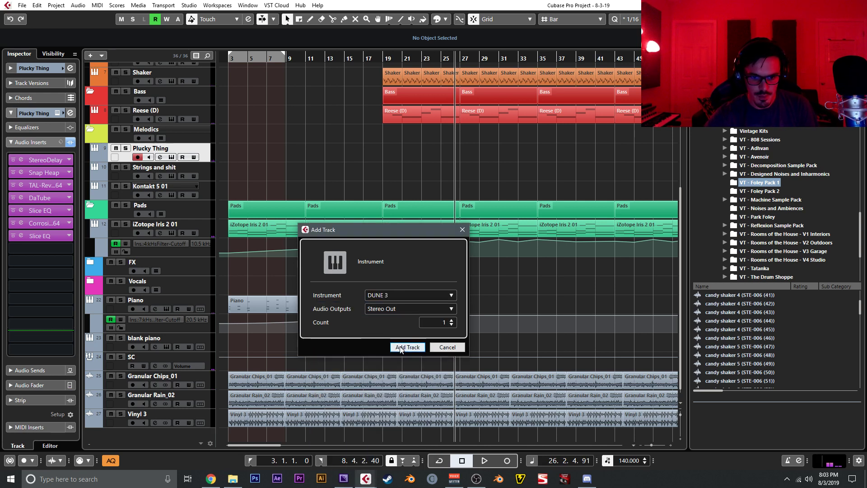
click(407, 347)
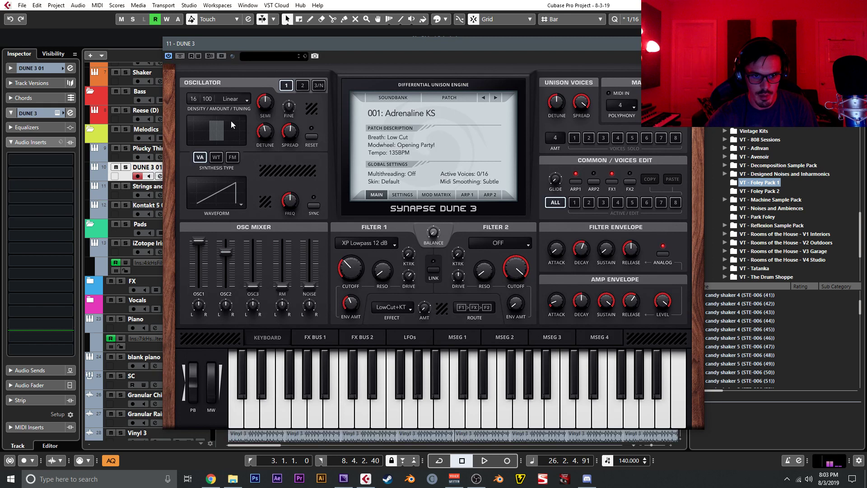
Initialize the DUNE 3 patch, keep oscillator 1 on wavetable synthesis, shorten the amp envelope's sustain, and close the synth
click(469, 97)
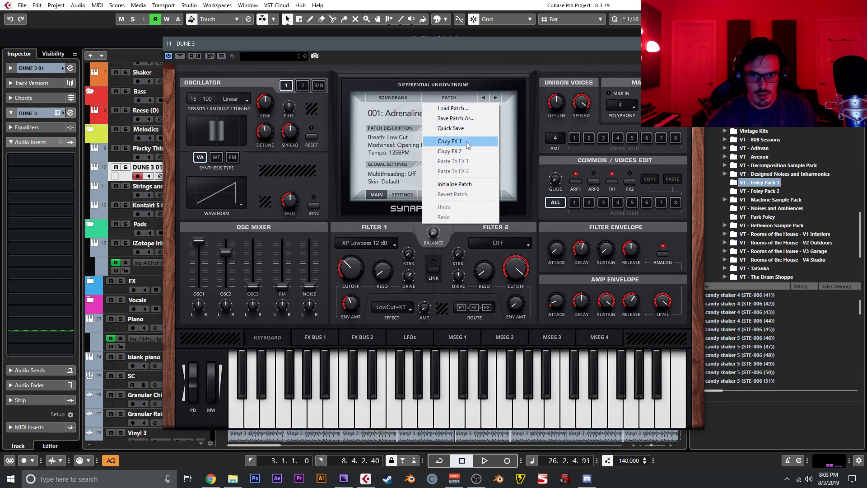
click(465, 184)
click(216, 157)
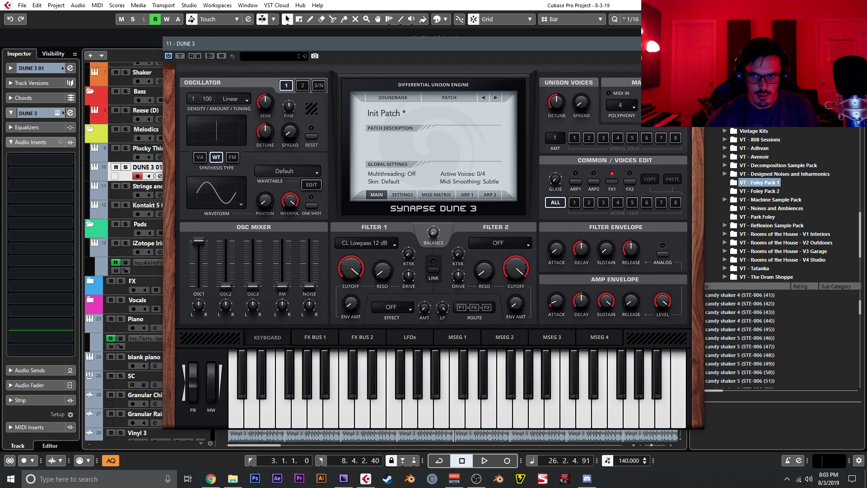
click(693, 43)
click(319, 59)
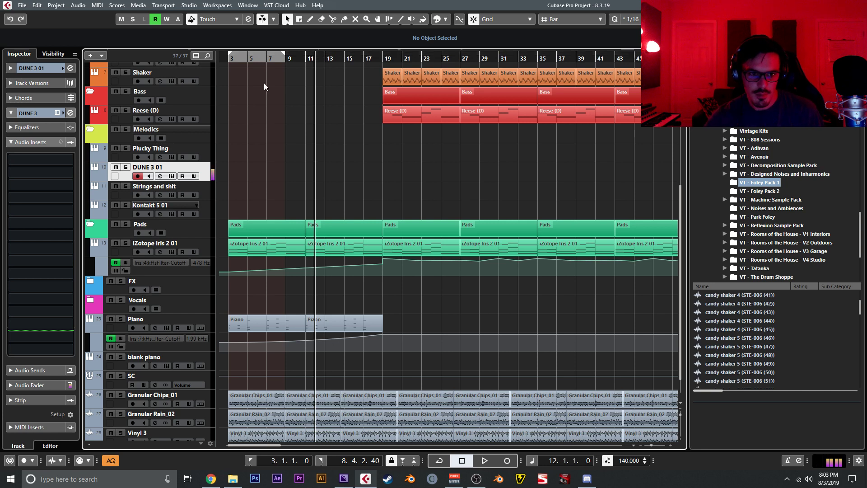
click(171, 177)
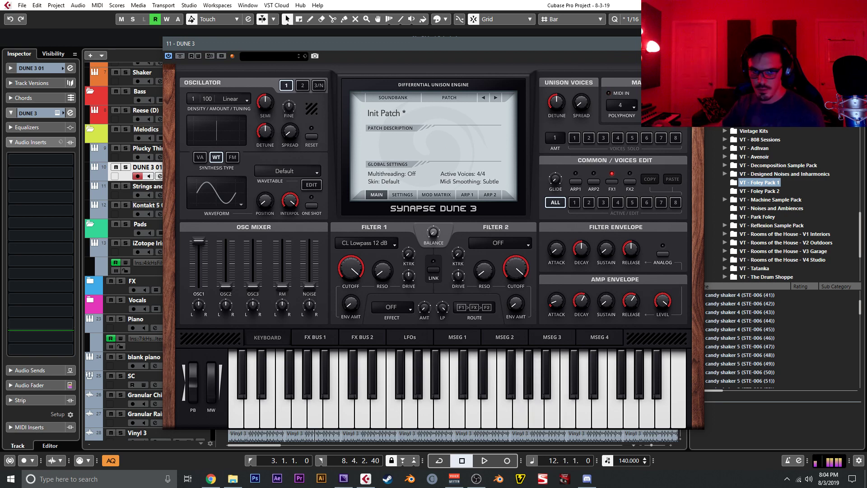
click(695, 44)
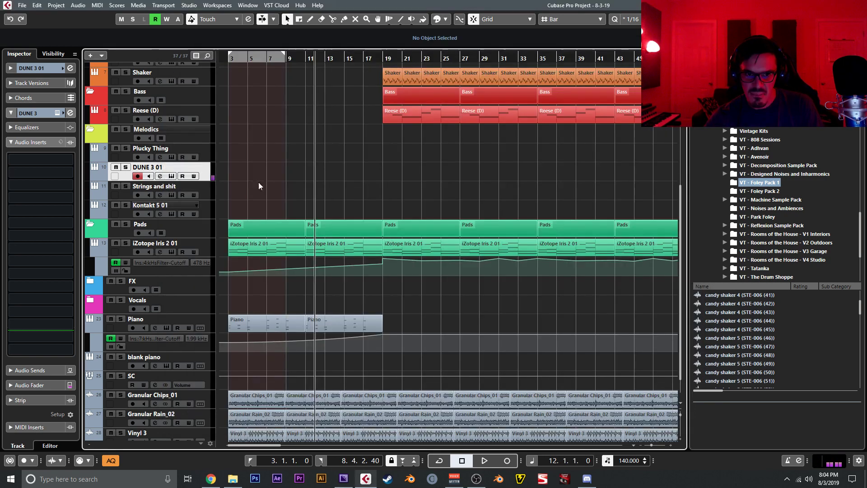
Draw an eight-bar part from bar 19 to bar 27 on the DUNE 3 track and open it in the note editor
right_click(315, 168)
click(339, 170)
mouse_move(385, 171)
mouse_down()
mouse_move(472, 173)
mouse_move(462, 171)
mouse_up()
key(1)
double_click(425, 168)
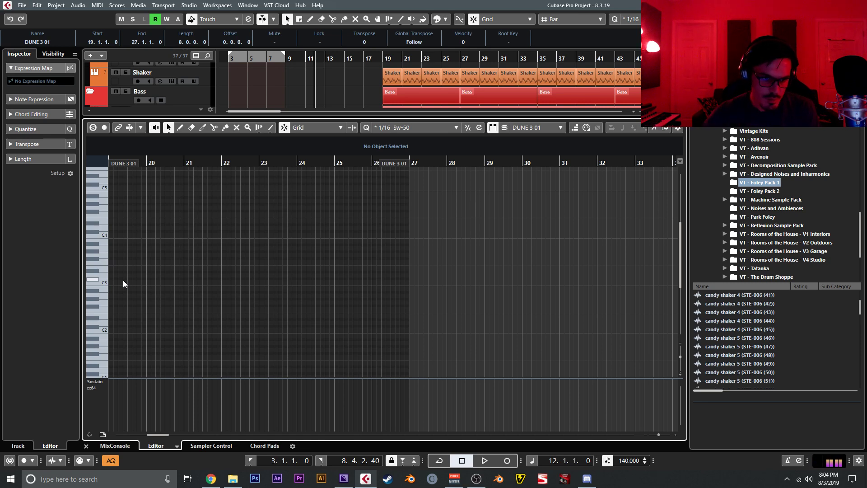
Set the quantize to 1/8 and draw a short eighth-note figure starting on D4 at bar 19
scroll(140, 264, up, 6)
right_click(213, 231)
click(224, 232)
drag(176, 246, 374, 255)
mouse_move(155, 272)
mouse_down()
mouse_move(220, 265)
mouse_move(443, 280)
mouse_up()
click(408, 130)
click(413, 167)
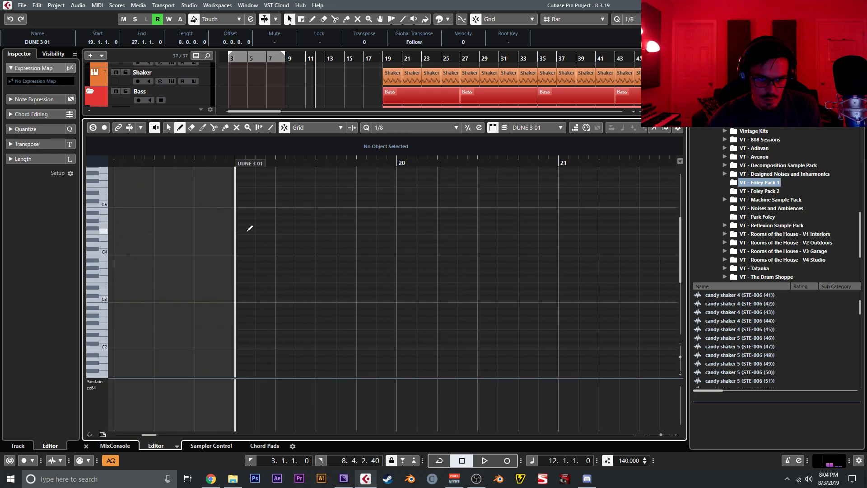
click(247, 243)
click(271, 270)
click(294, 263)
Repeat the eighth-note figure through bar 21 and lower the top notes in bar 21 to C4
key(1)
drag(344, 290, 232, 229)
key(ctrl+d)
drag(435, 294, 106, 199)
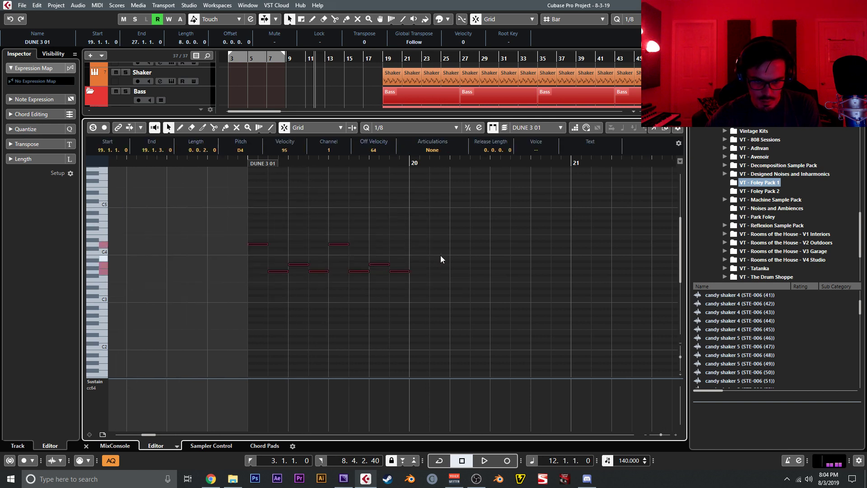
drag(627, 254, 243, 272)
drag(345, 254, 180, 267)
key(Down)
key(Down)
drag(407, 255, 189, 316)
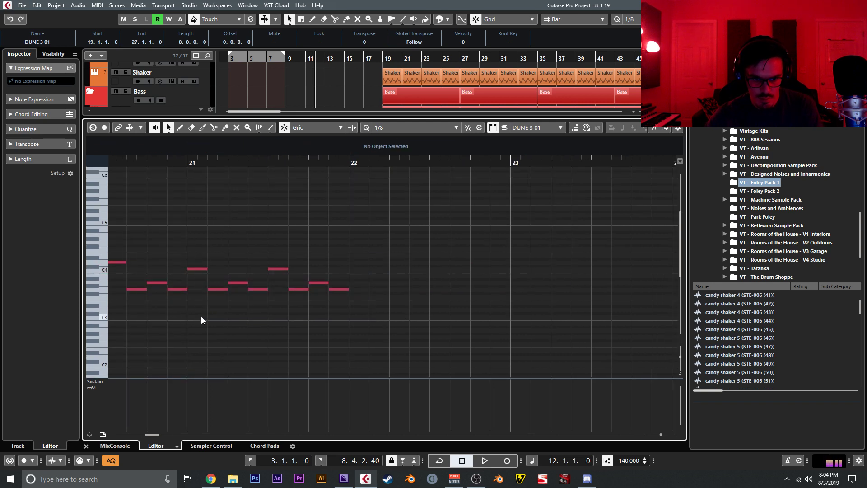
Duplicate the notes of bar 21 into bar 22
key(ctrl+d)
scroll(491, 292, up, 1)
key(h)
key(g)
key(g)
key(g)
key(g)
key(g)
key(g)
key(g)
key(g)
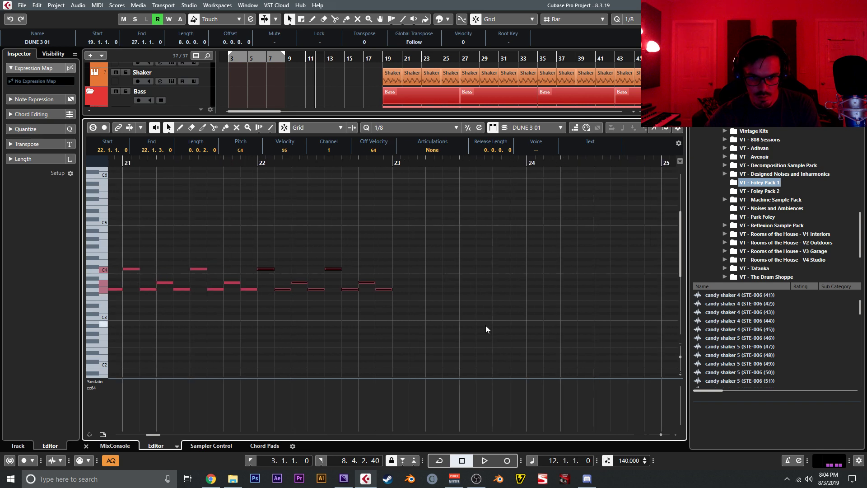
Duplicate the four-bar phrase to fill the part up to bar 27 and close the note editor
drag(473, 353, 128, 254)
key(ctrl+d)
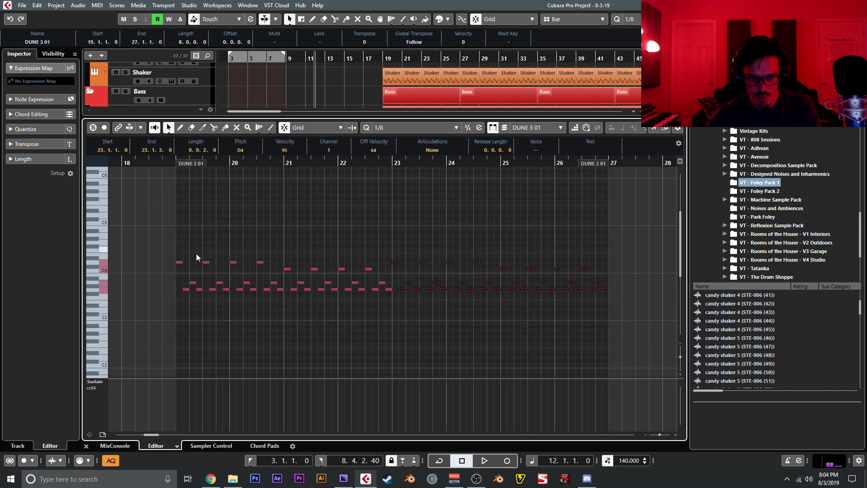
click(86, 446)
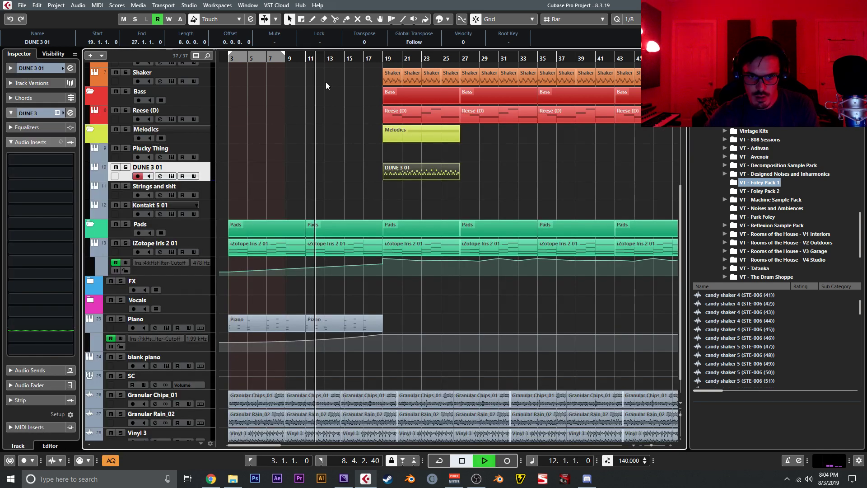
Repeat the DUNE 3 part up to bar 51, and make Plucky Thing the selected track for playing along
click(197, 155)
key(ctrl+d)
key(ctrl+d)
key(ctrl+d)
key(ctrl+d)
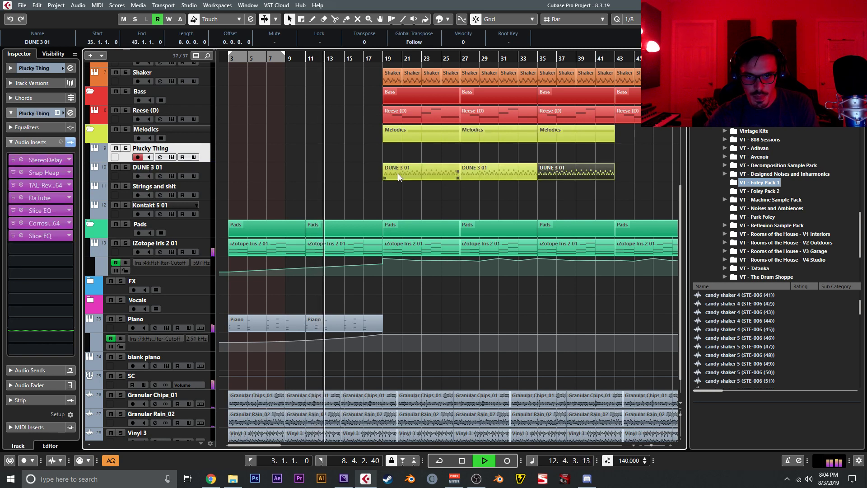
key(Delete)
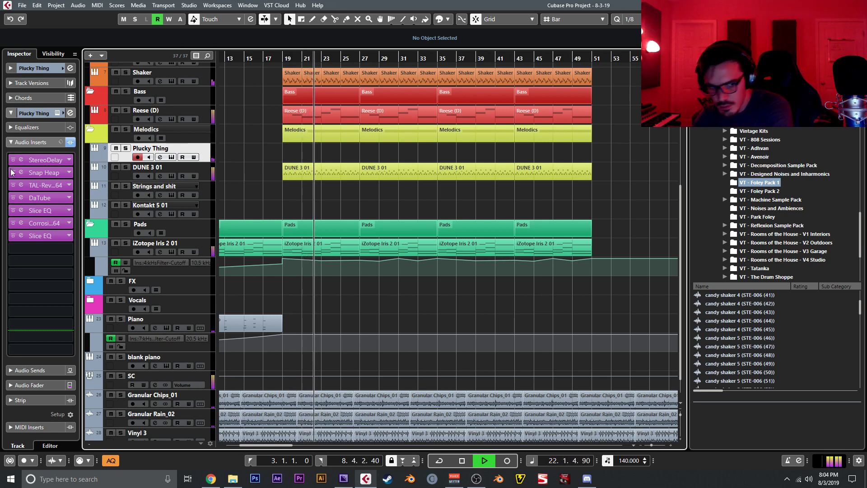
Solo the DUNE 3 track and adjust the decay and release of its amp envelope
click(127, 167)
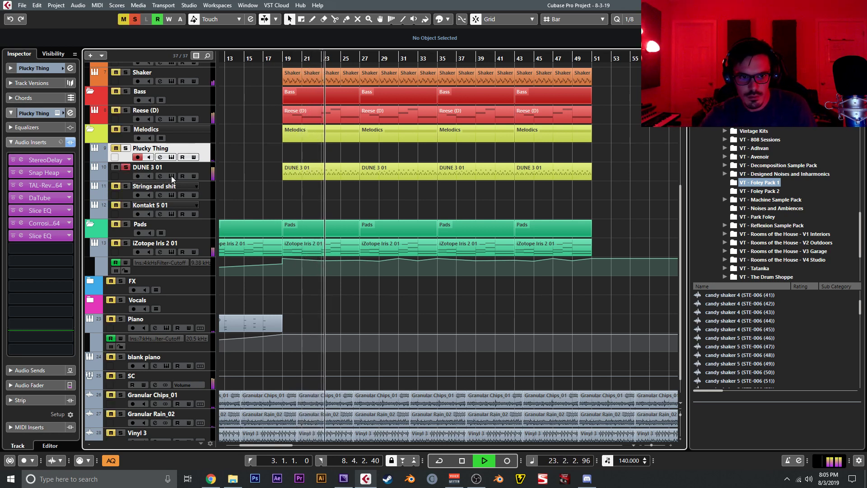
click(171, 175)
drag(582, 300, 582, 259)
drag(632, 295, 635, 330)
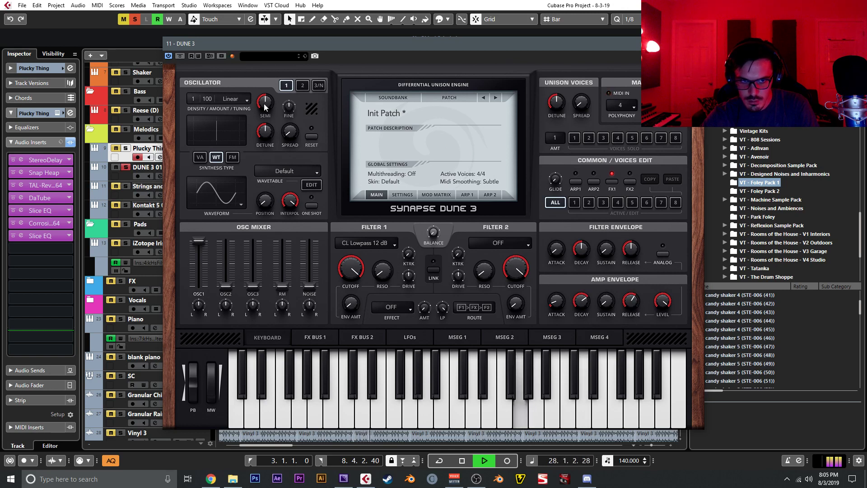
Switch DUNE 3's oscillator 2 to wavetable, raise its semitone tuning, bring up the OSC2 and RM mixer levels, and close the synth
click(300, 86)
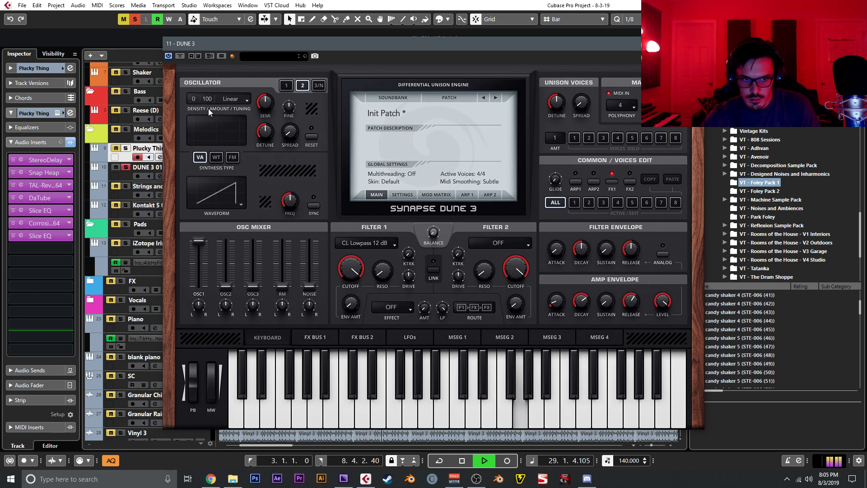
click(216, 156)
drag(267, 99, 264, 88)
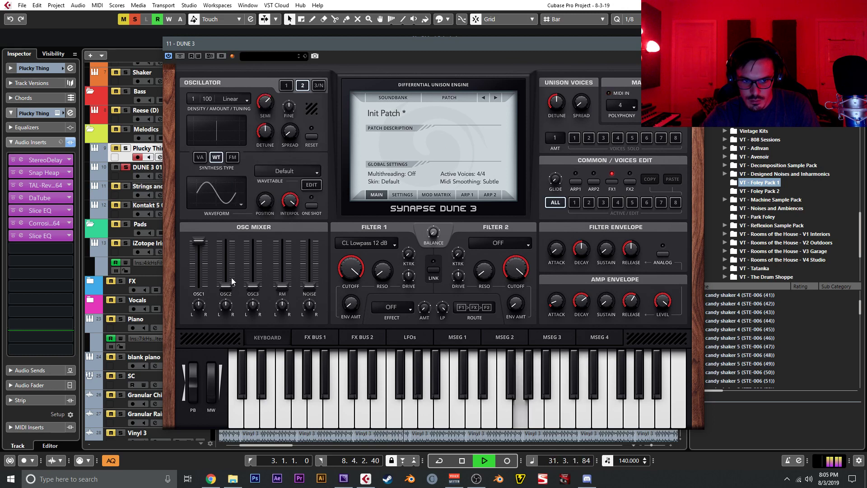
drag(229, 256, 229, 253)
drag(282, 286, 282, 263)
key(Escape)
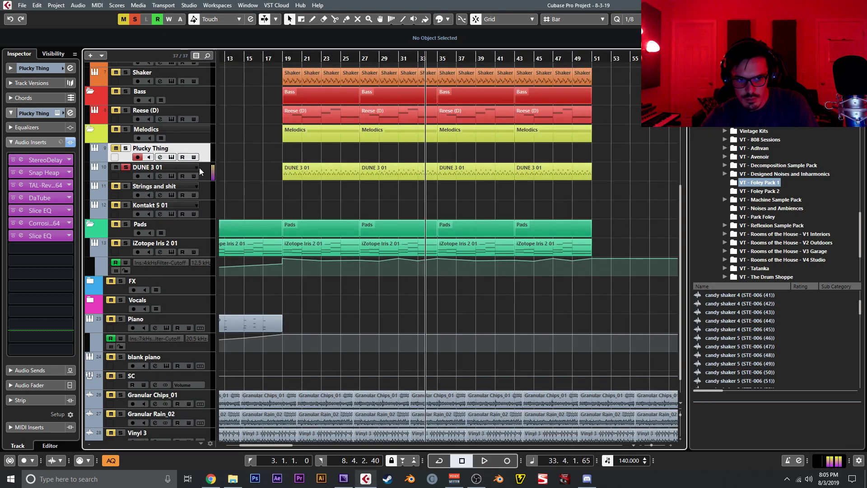
Delete the second and third DUNE 3 parts and time-stretch the first one to 16 bars, ending at bar 35
click(191, 170)
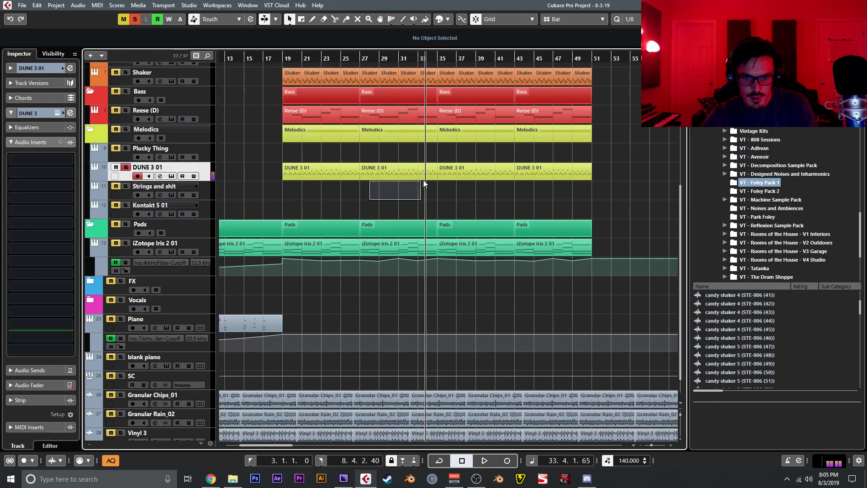
drag(423, 180, 424, 180)
key(Delete)
key(Delete)
key(1)
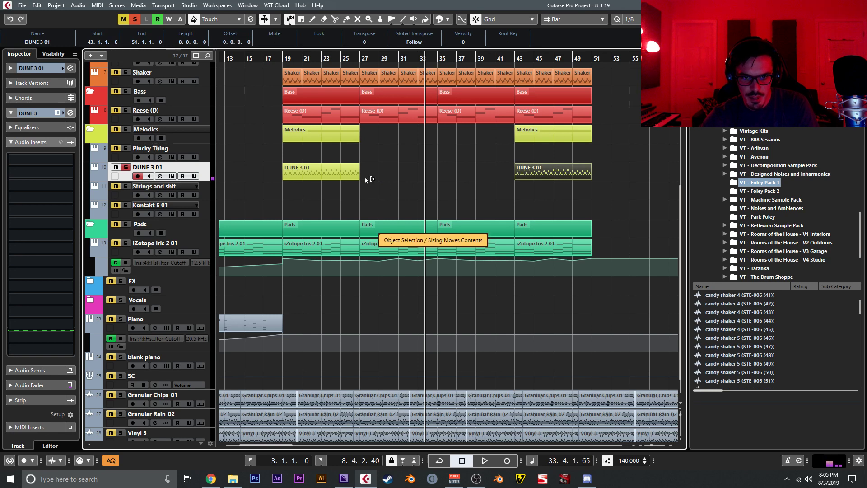
key(1)
drag(359, 179, 436, 178)
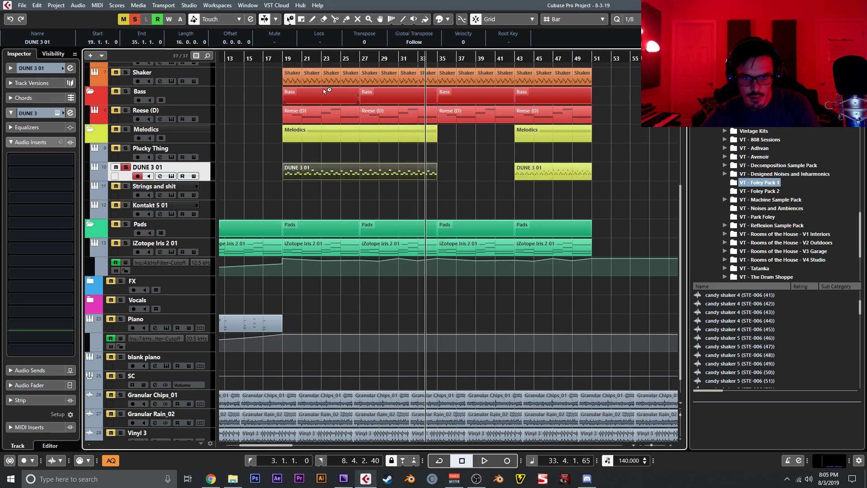
Play from bar 19 and add TAL-Reverb-4-64 as the first insert on the DUNE 3 01 track
click(285, 55)
key(space)
click(57, 158)
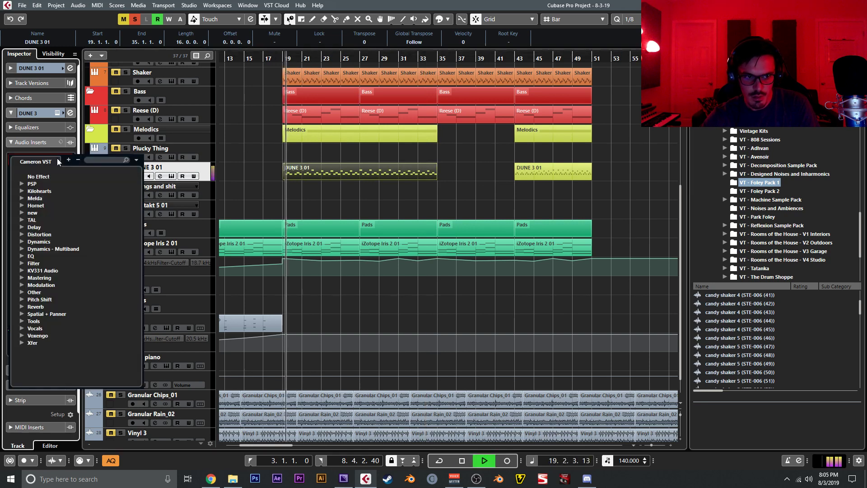
text(rever)
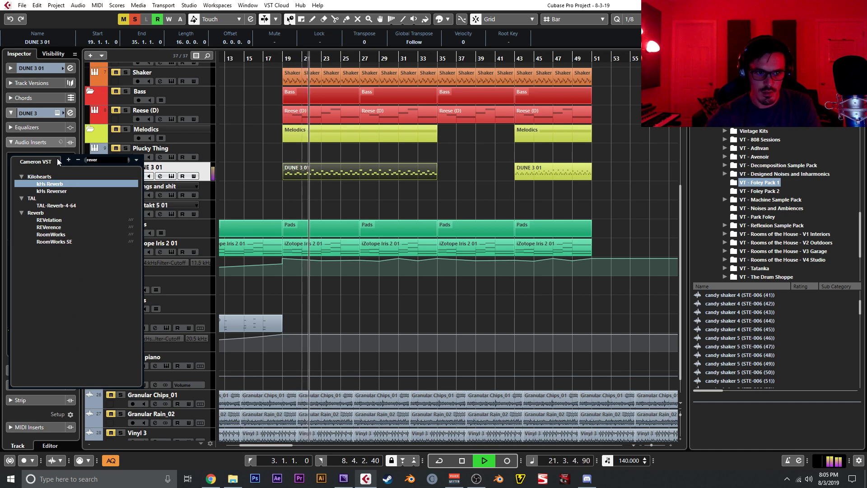
click(63, 206)
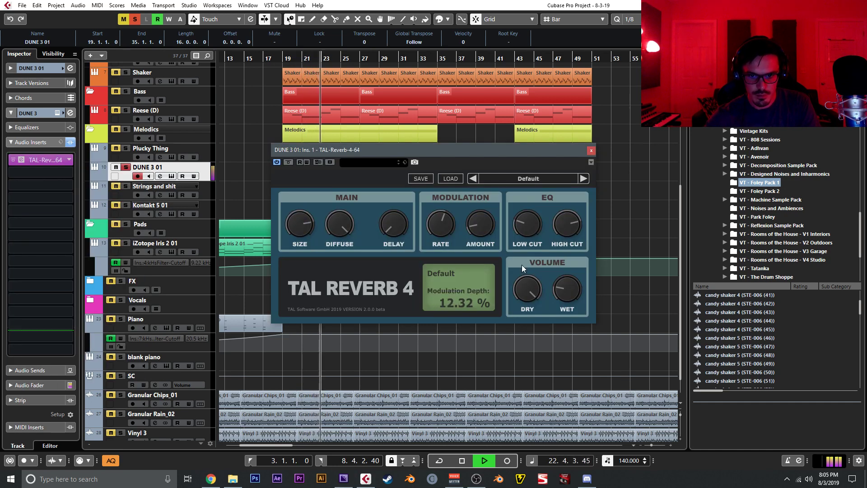
click(590, 151)
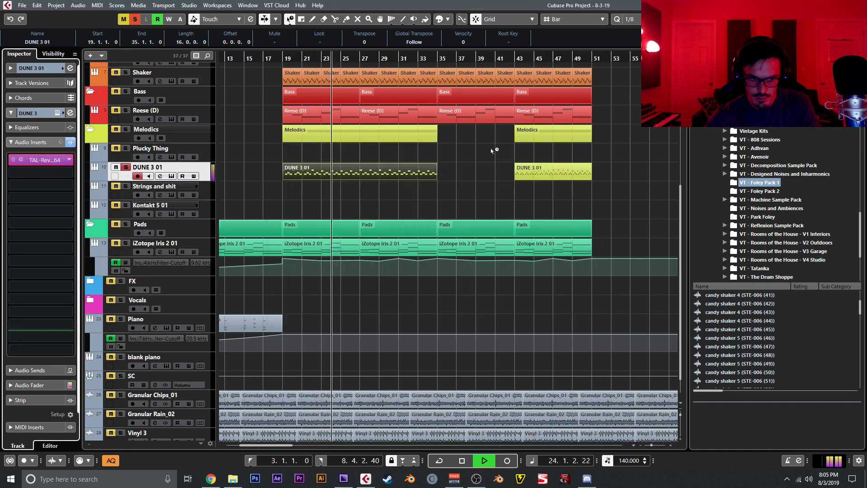
Route the DUNE 3 01 channel to SC, lower its fader to about -15.2 dB, and turn off its solo
key(F3)
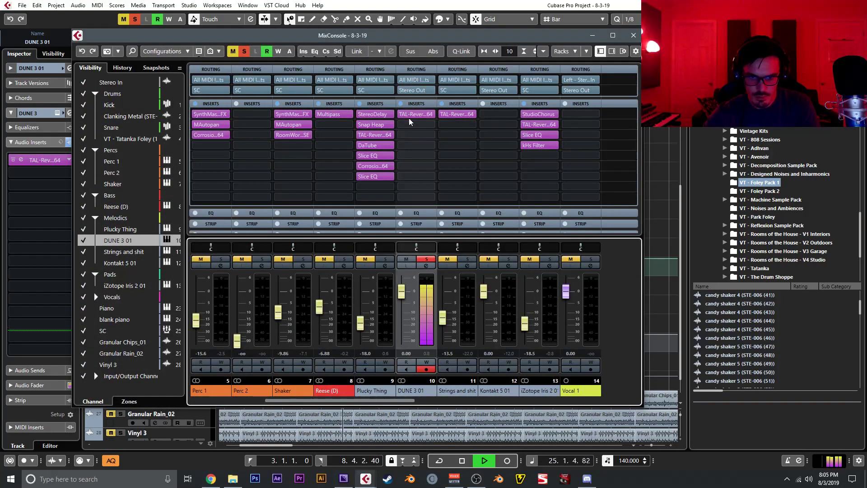
click(411, 90)
drag(402, 292, 404, 322)
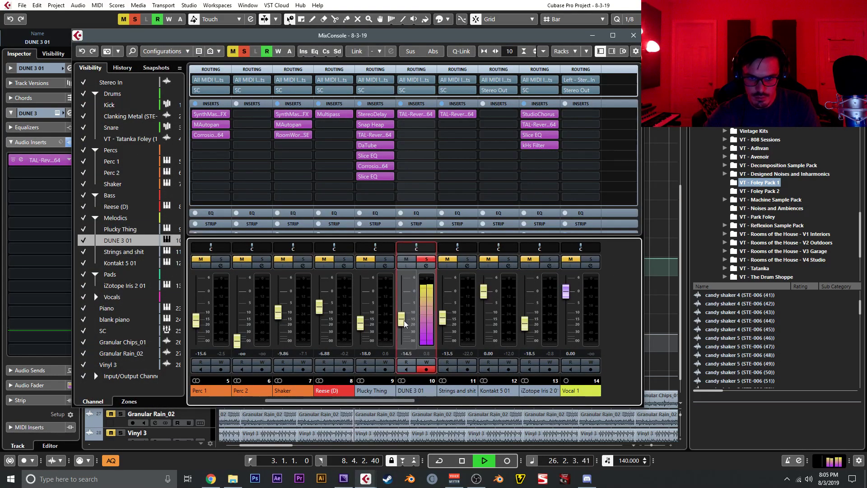
click(426, 261)
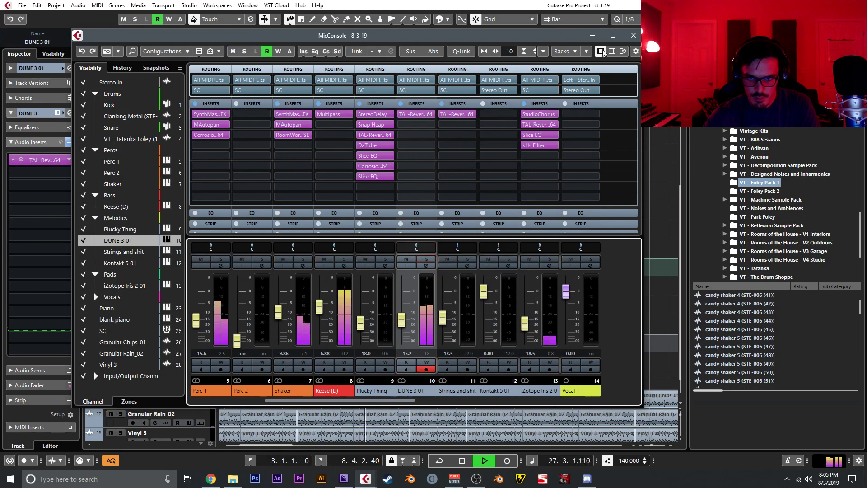
click(633, 35)
Replace the DUNE 3 part at bar 43 with a duplicate of the 16-bar part, filling bars 35 to 51
click(520, 177)
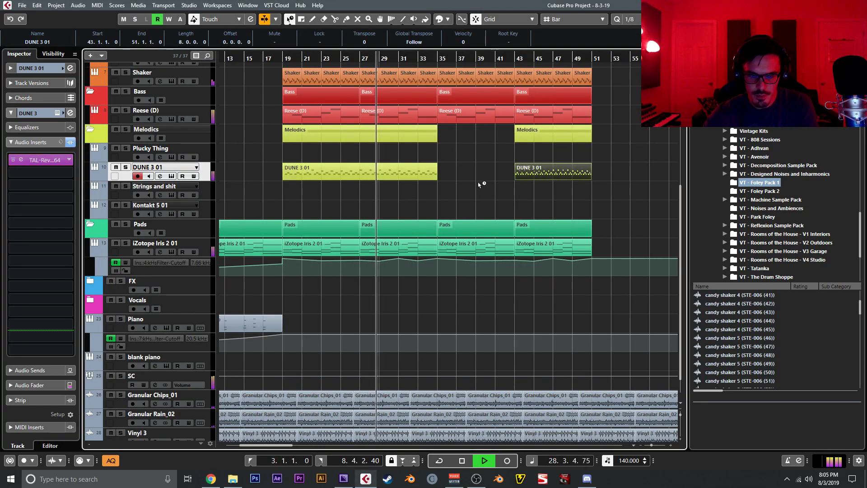
key(Delete)
click(411, 177)
key(ctrl+d)
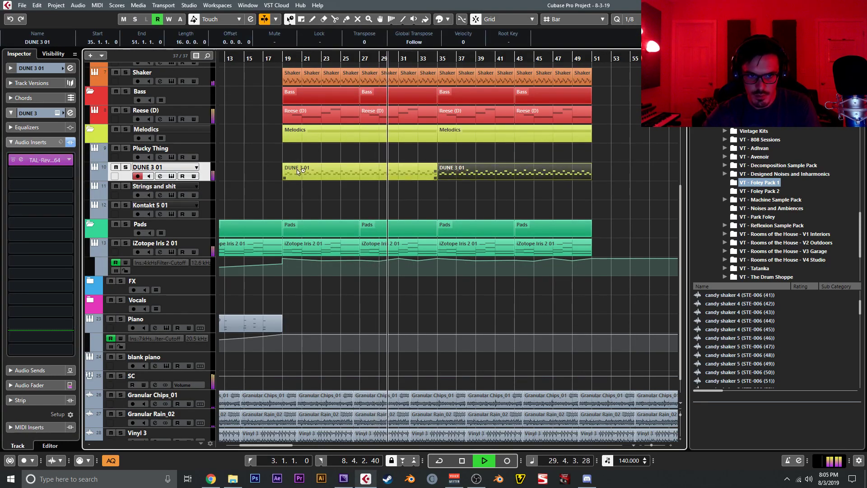
Rename the DUNE 3 01 track as sine arp
double_click(149, 167)
text(sine arp)
key(Return)
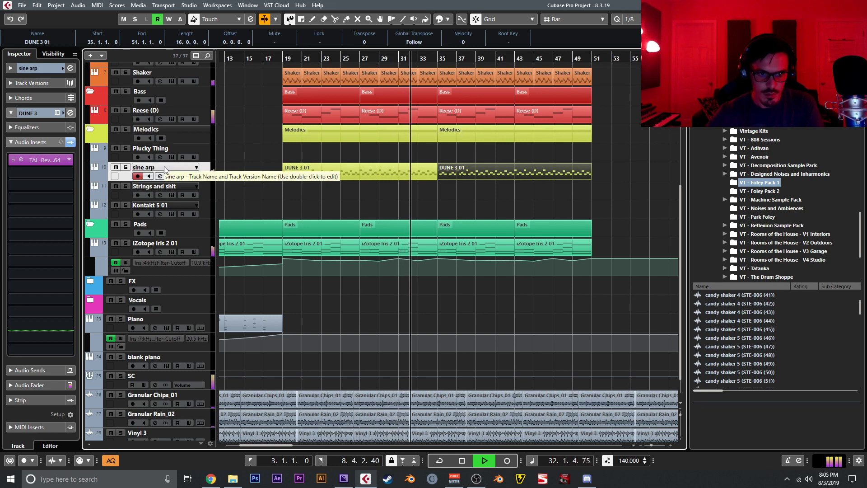
Select the Plucky Thing track and loop playback over both DUNE 3 parts, from bar 19 to bar 51
click(204, 144)
drag(441, 208, 407, 172)
key(p)
key(KP_Divide)
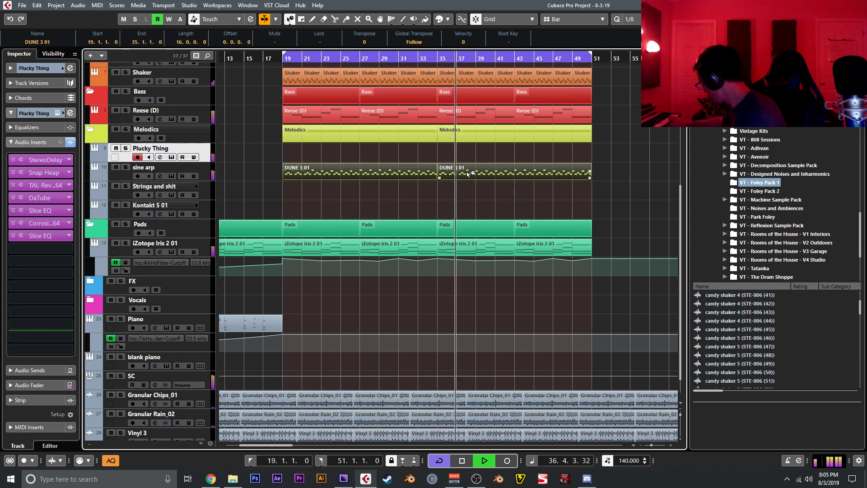
Raise the Plucky Thing fader to about -9.07 dB and lower the sine arp fader to about -17.2 dB in the mixer
key(F3)
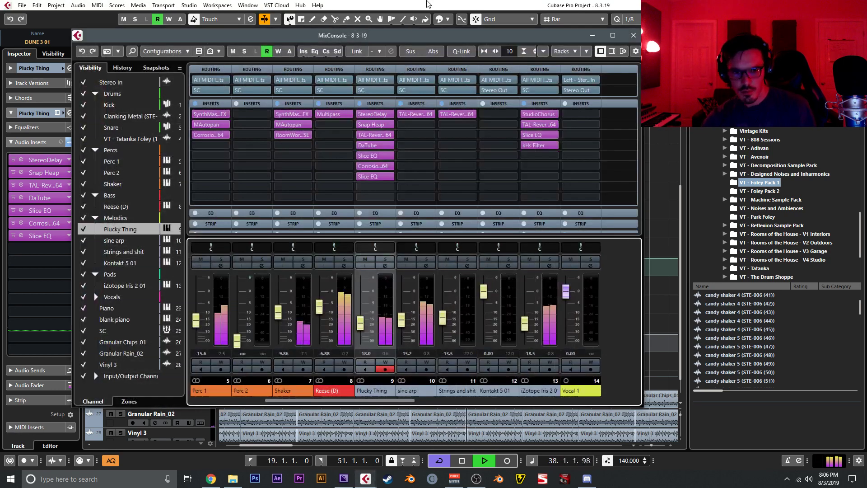
click(359, 323)
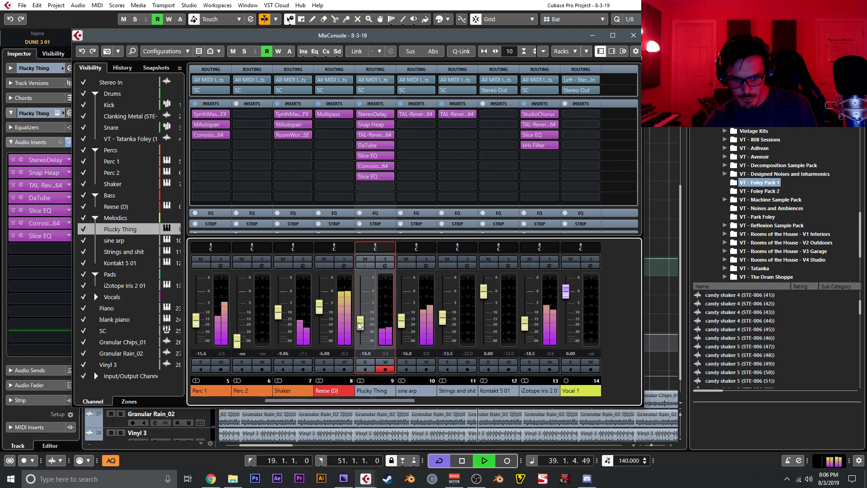
drag(359, 313, 359, 313)
drag(400, 320, 401, 321)
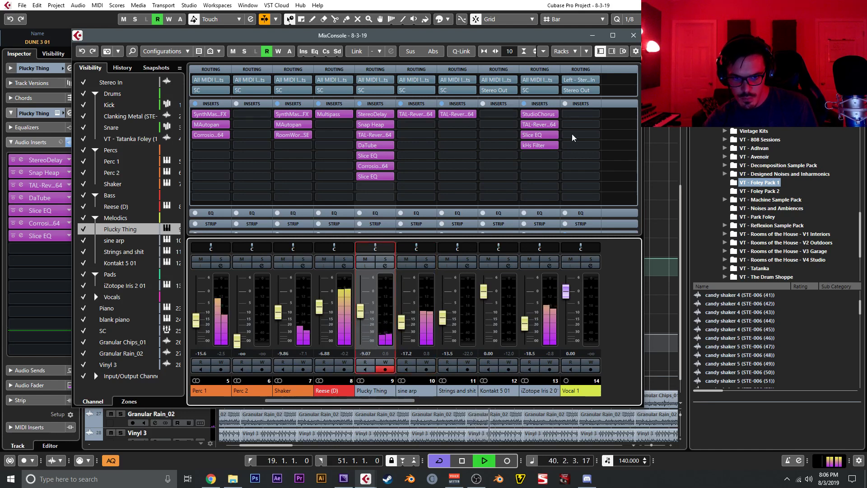
click(633, 36)
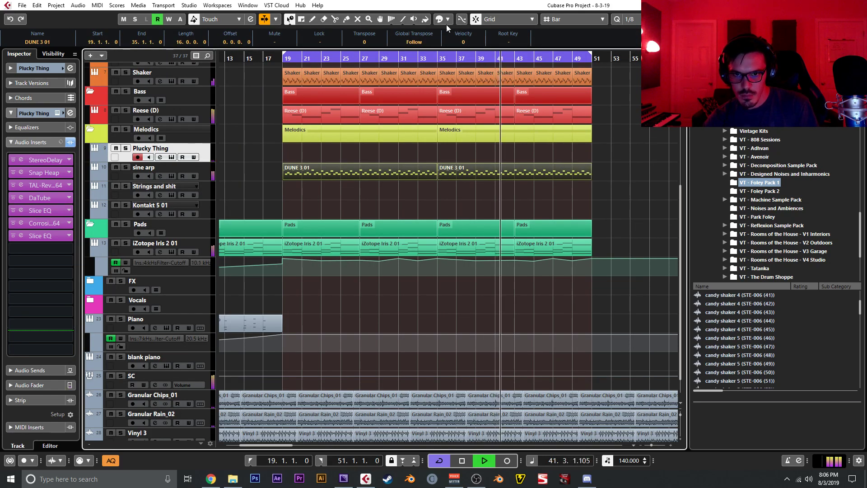
Switch the object selection tool from time-stretch sizing back to normal sizing and deselect all parts
click(289, 19)
click(307, 31)
click(268, 98)
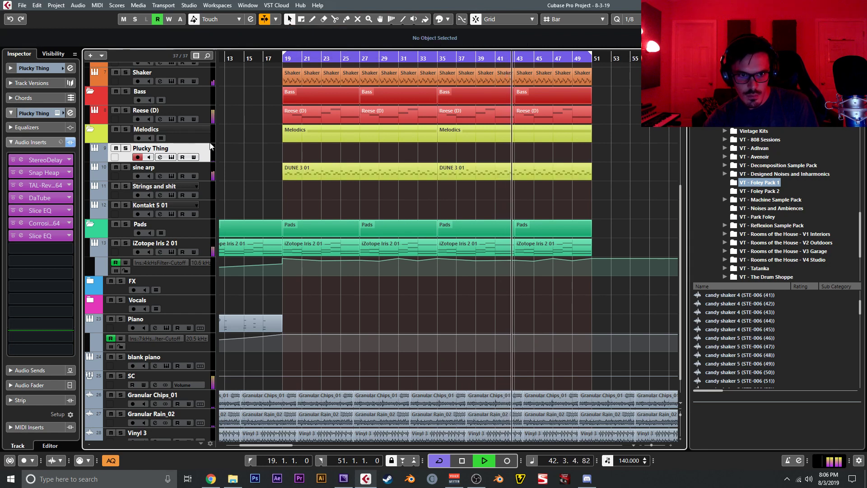
Solo the sine arp track and add TAL-Dub-2 as its second insert
click(125, 168)
click(70, 172)
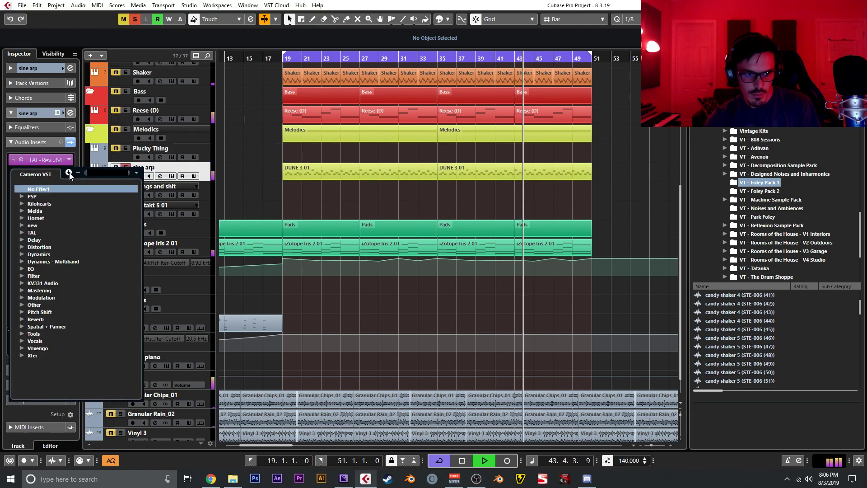
text(del)
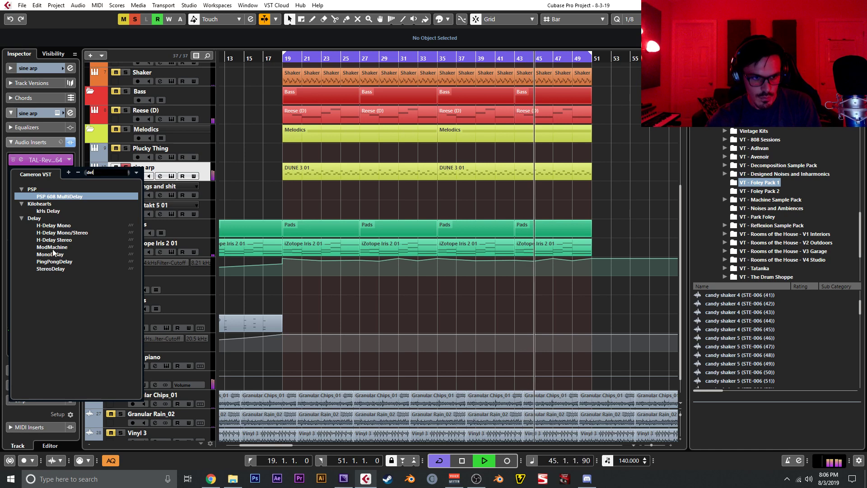
key(BackSpace)
key(BackSpace)
text(ub)
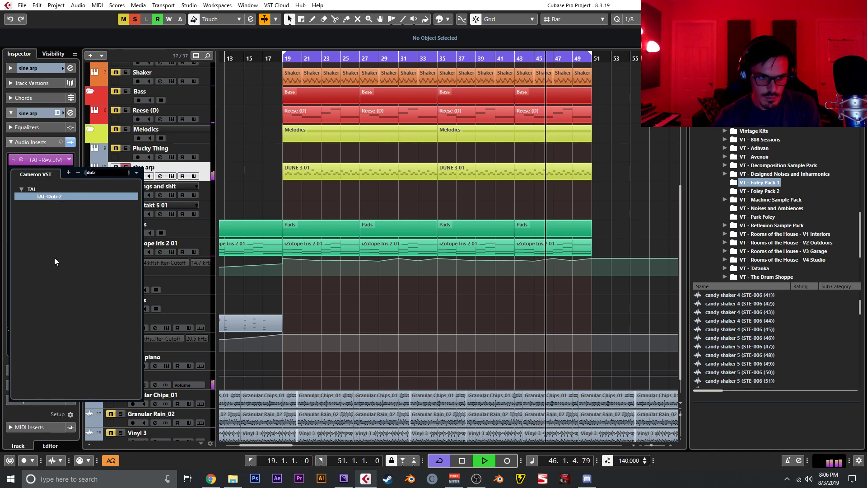
key(Return)
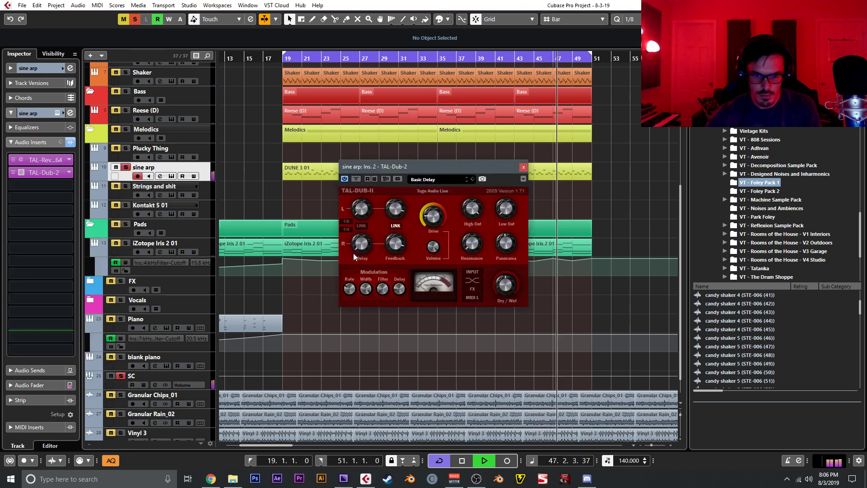
Set TAL-Dub-2's left delay time to dotted 1/8 and close the plugin
click(351, 220)
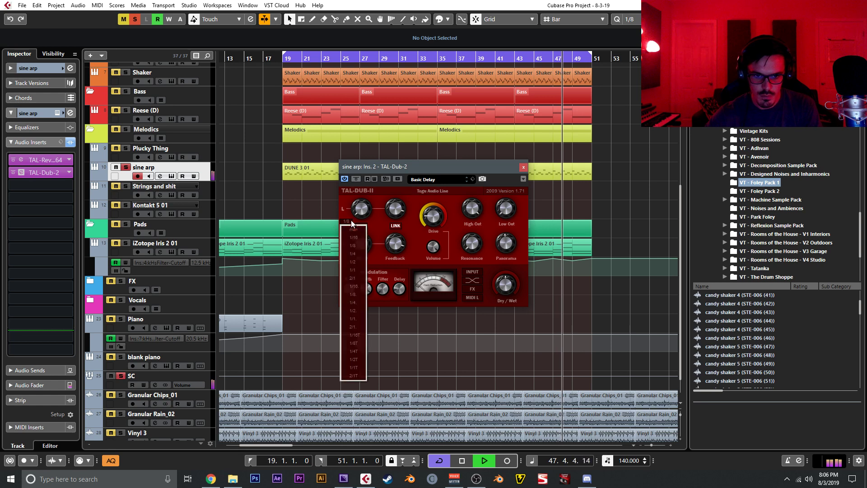
click(361, 294)
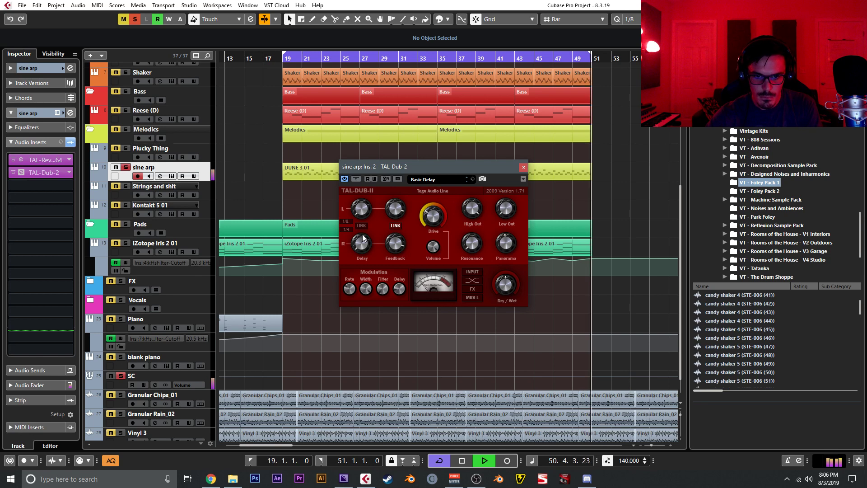
click(523, 167)
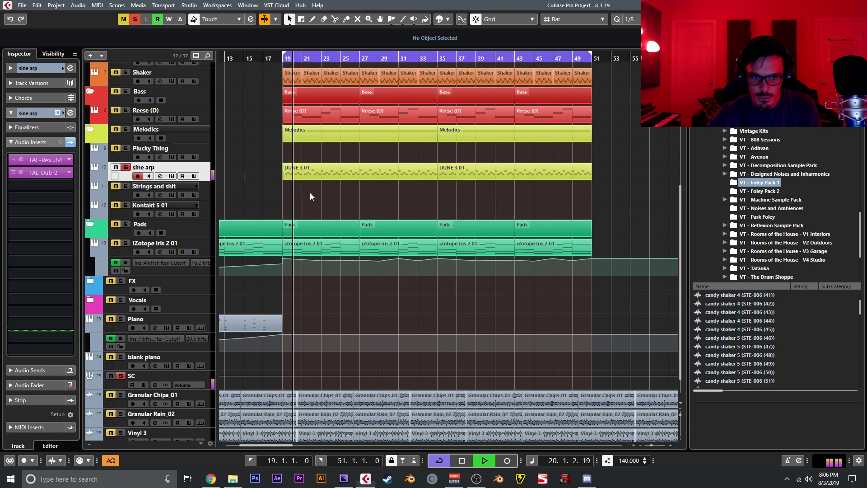
Add a third harmonic to the sine waveform of DUNE 3's oscillator 2 in the wavetable editor
click(171, 176)
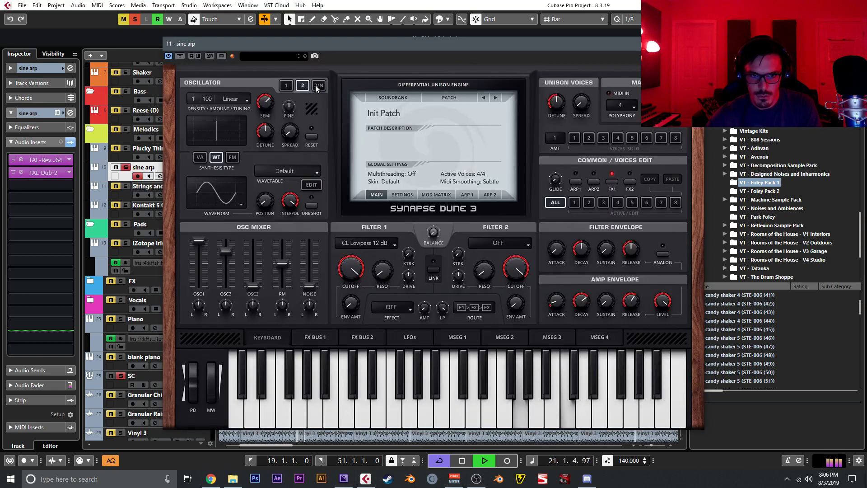
click(307, 183)
click(330, 89)
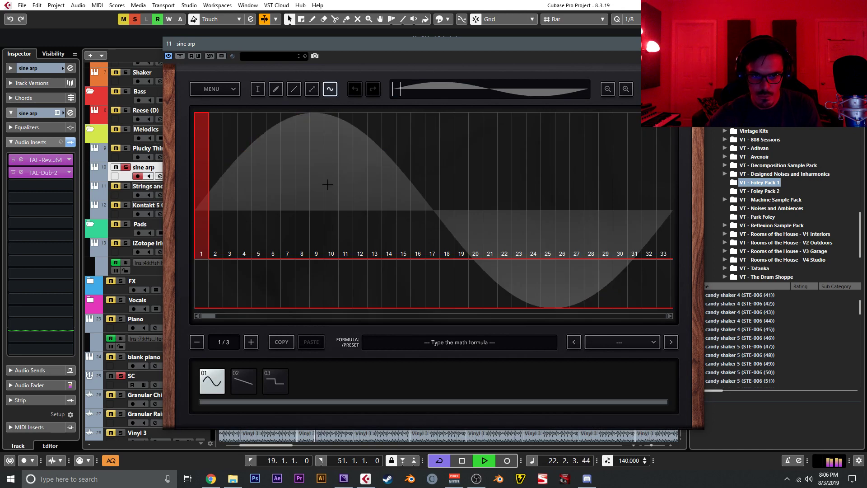
drag(242, 231, 242, 260)
drag(230, 241, 230, 230)
click(635, 88)
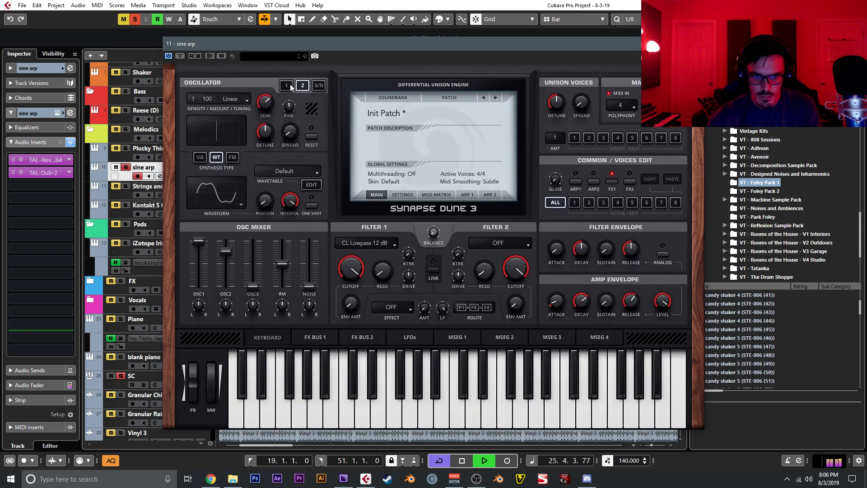
Add third and seventh harmonics to the sine waveform of DUNE 3's oscillator 1 in the wavetable editor
click(226, 183)
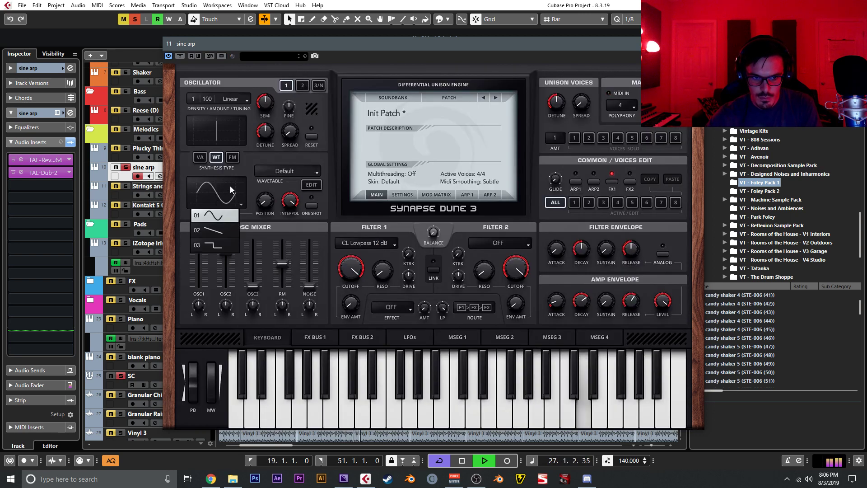
click(310, 186)
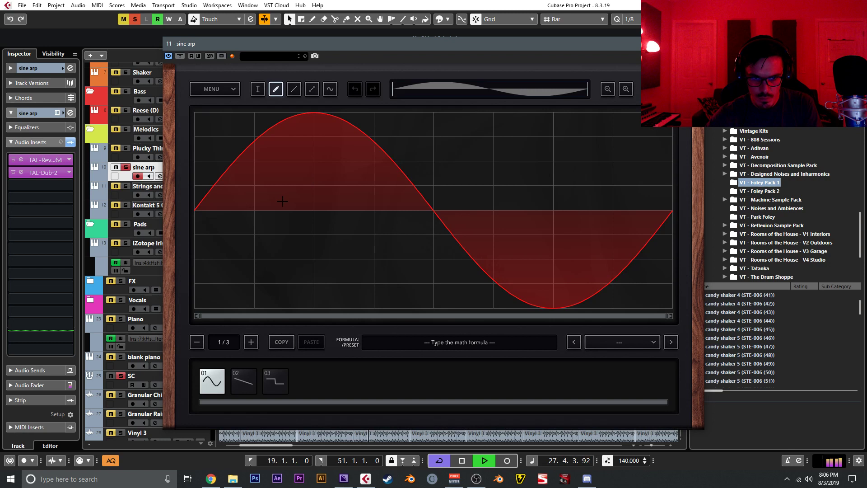
click(330, 89)
click(230, 220)
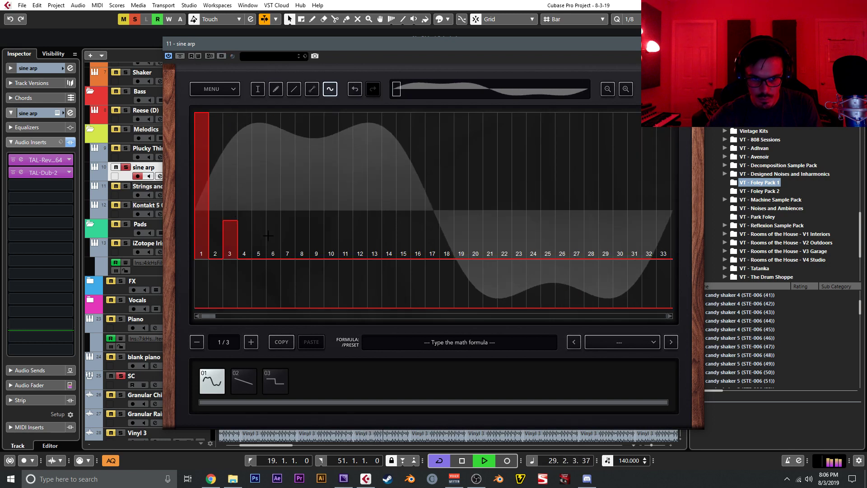
click(283, 242)
click(661, 89)
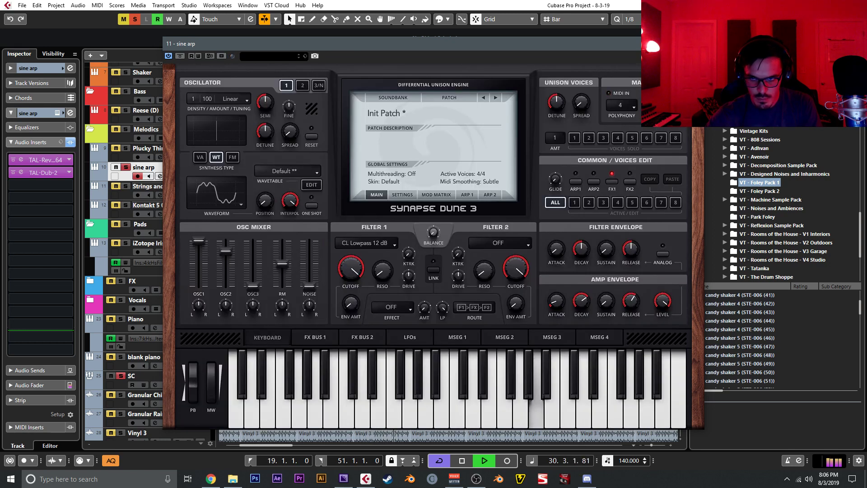
Close the synth and add Slice EQ as the third insert on the sine arp track
click(693, 43)
click(59, 182)
text(slice)
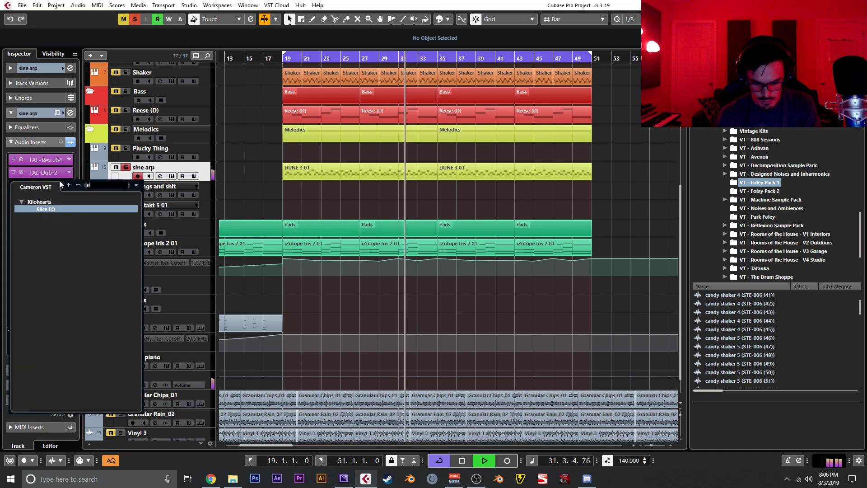
key(Return)
Shape the sine arp in Slice EQ with a low cut, a high cut and bell filters in the mids, then close the plugin
drag(252, 254, 386, 229)
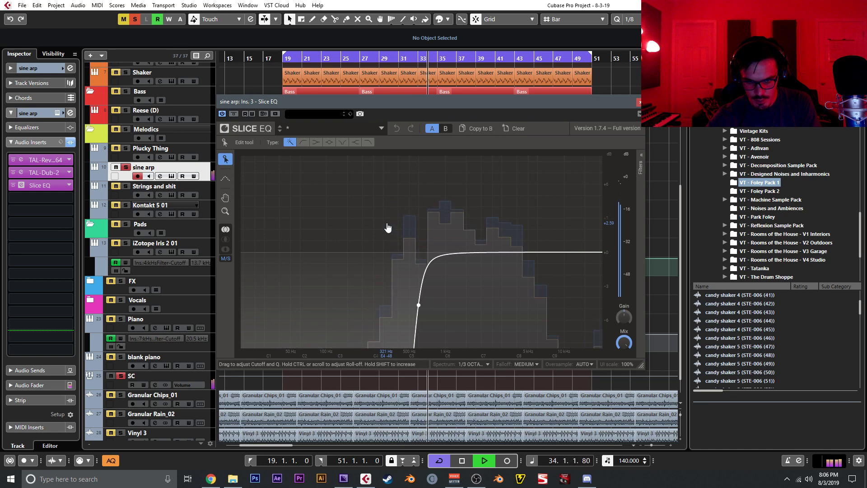
drag(570, 258, 544, 286)
drag(424, 283, 451, 199)
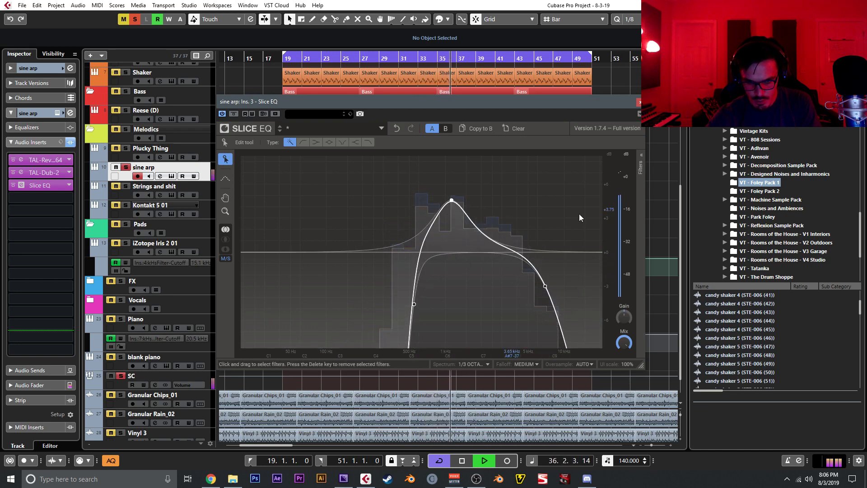
scroll(604, 211, down, 3)
drag(451, 238, 451, 288)
drag(523, 271, 515, 236)
click(639, 102)
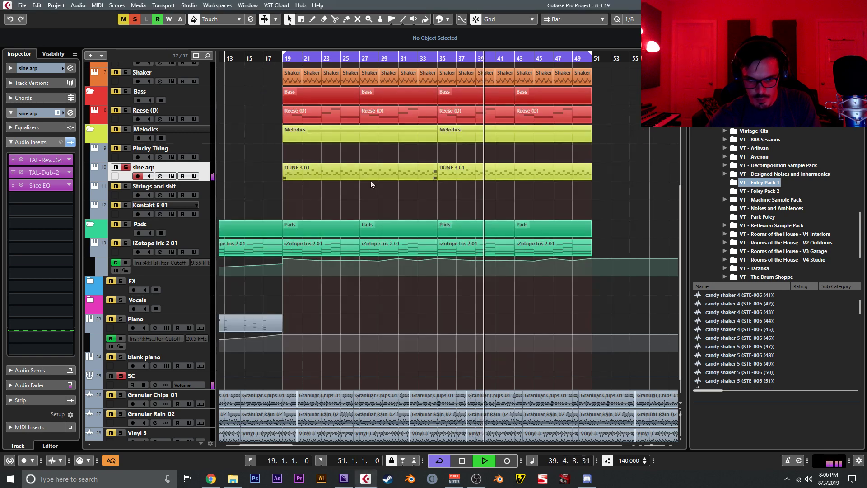
Turn off the sine arp solo and select the Plucky Thing track
click(126, 167)
click(195, 154)
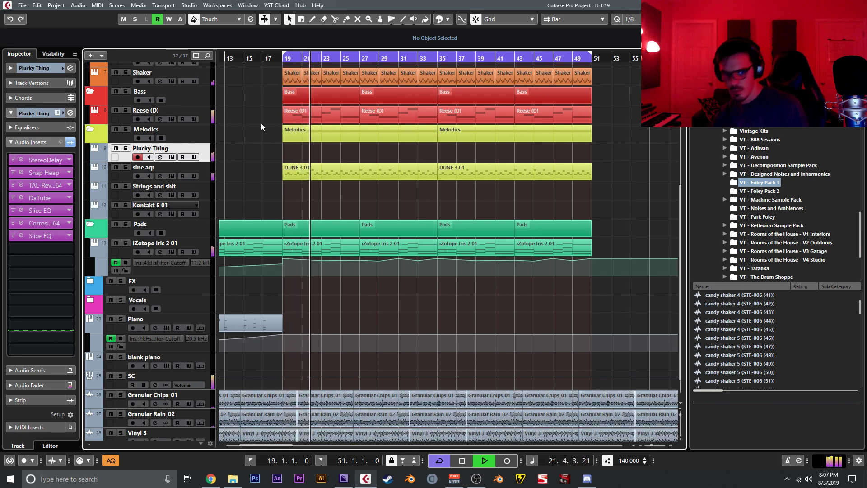
Stop playback, switch briefly to the blank piano track and return to the Plucky Thing track
key(space)
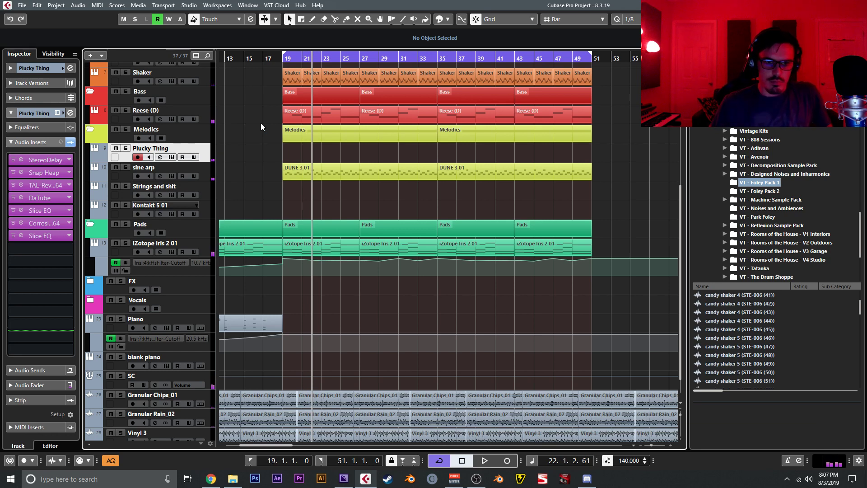
click(199, 361)
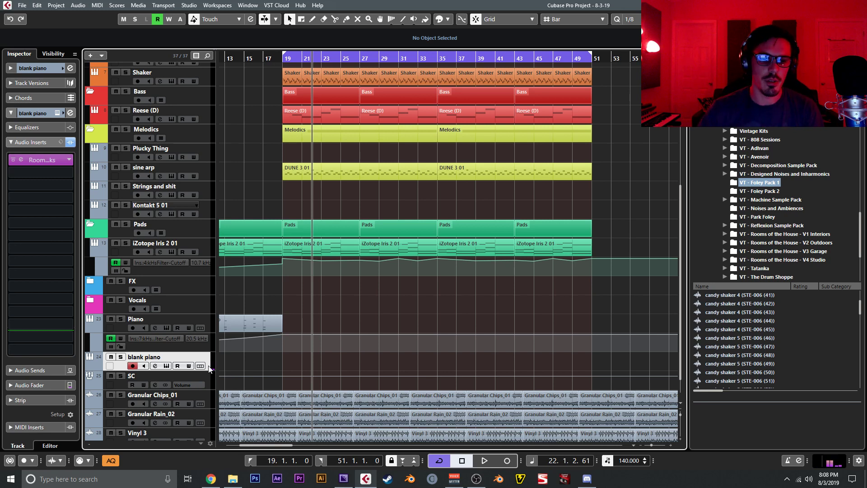
click(208, 152)
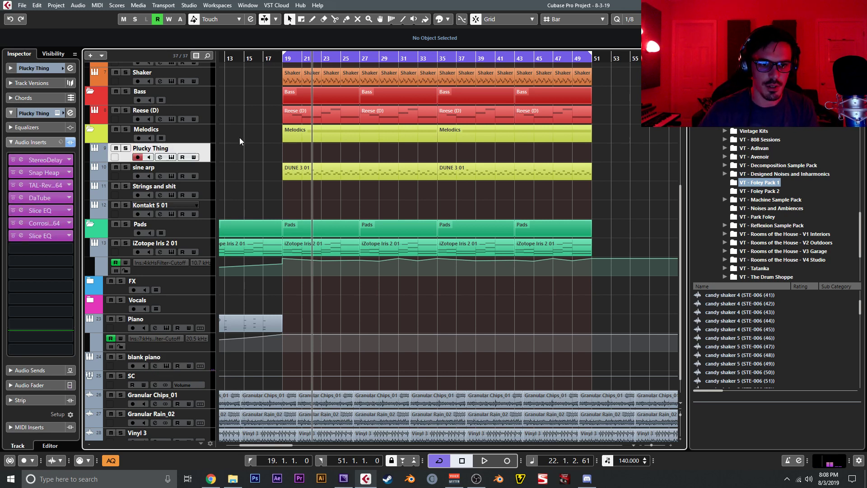
click(248, 57)
key(h)
key(h)
key(h)
key(h)
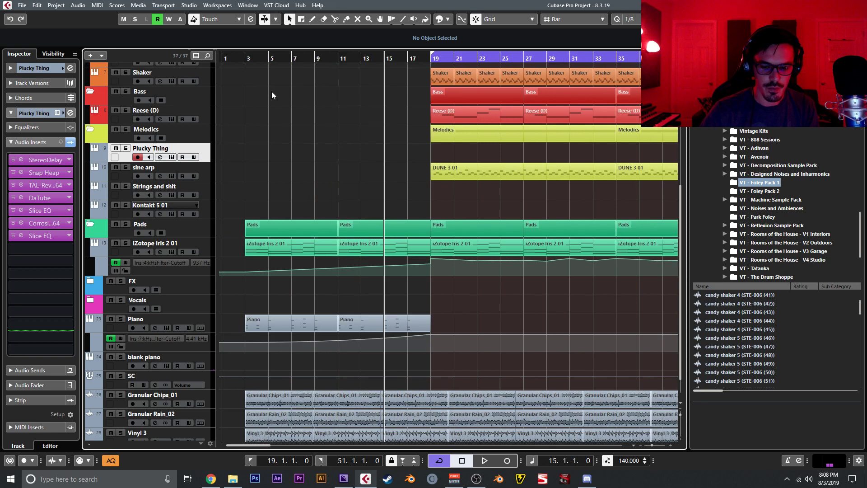
drag(418, 168, 348, 201)
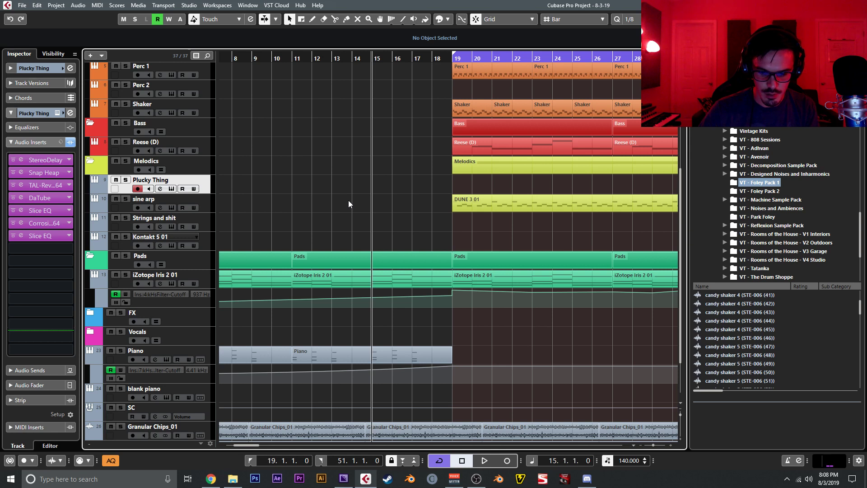
drag(348, 200, 286, 213)
drag(345, 140, 296, 137)
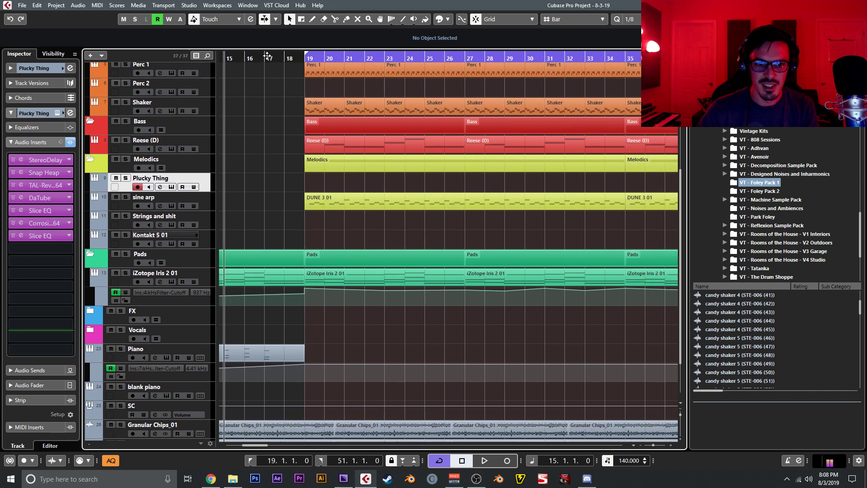
click(266, 56)
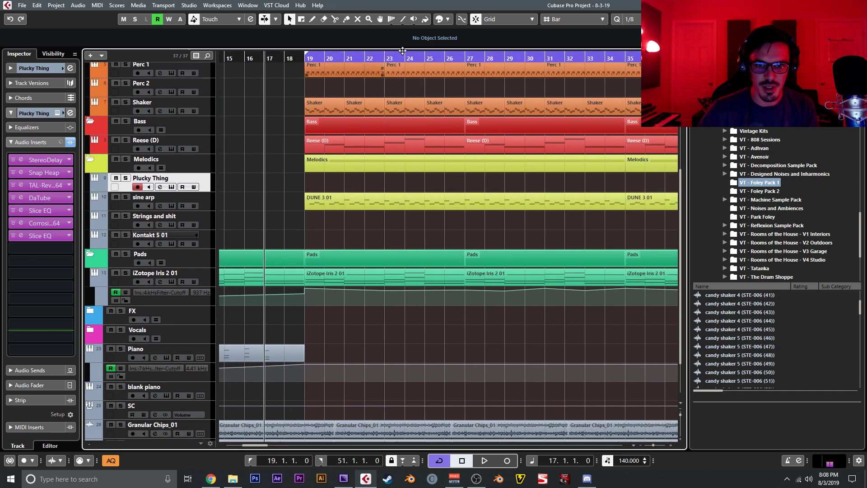
click(284, 57)
drag(273, 60, 271, 60)
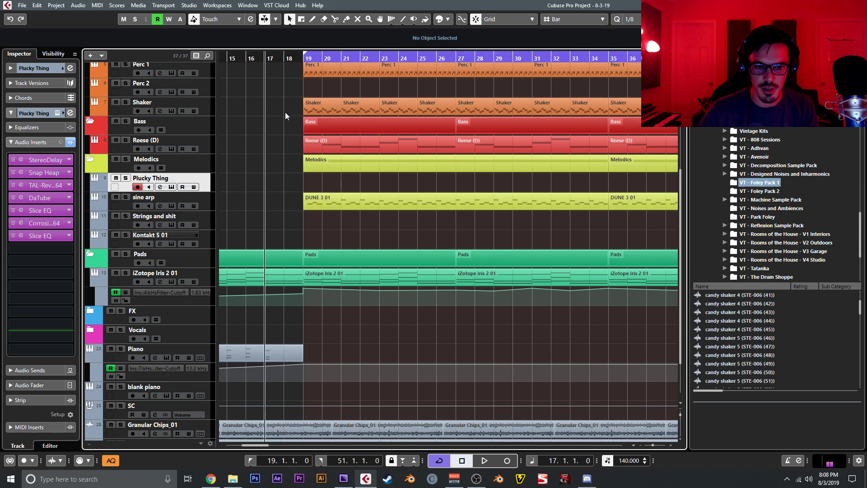
drag(291, 116, 284, 116)
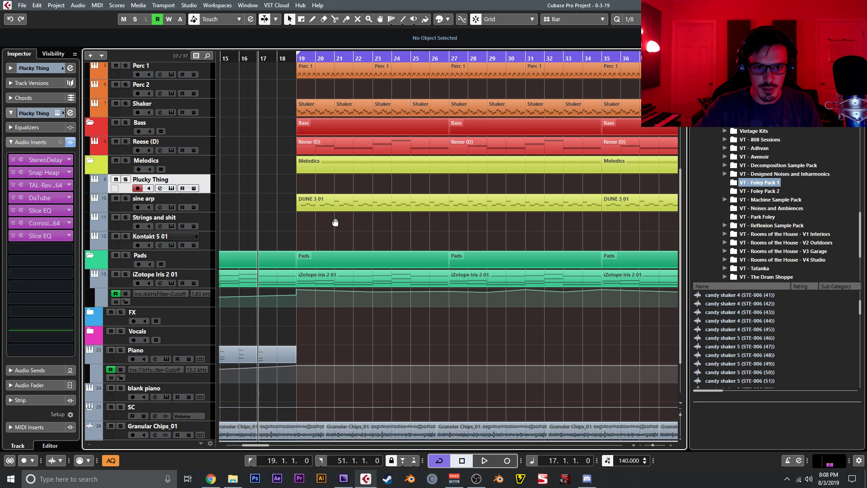
drag(335, 218, 332, 223)
key(g)
key(g)
drag(449, 216, 405, 206)
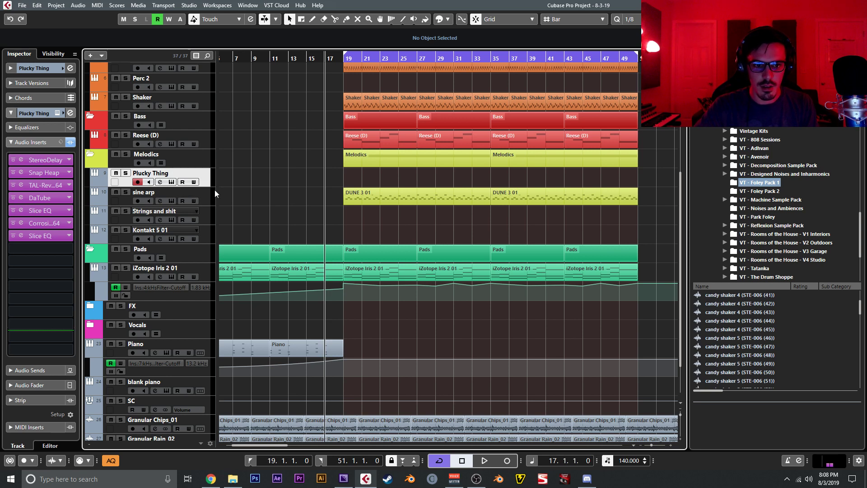
drag(257, 183, 252, 235)
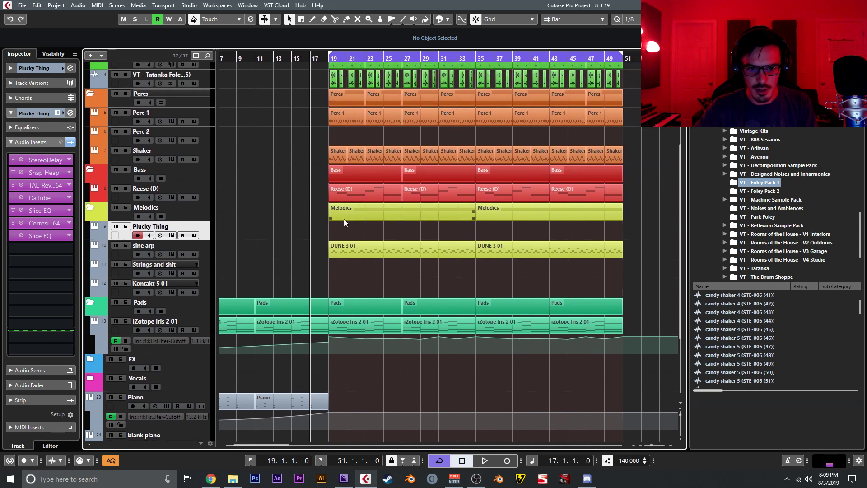
click(295, 58)
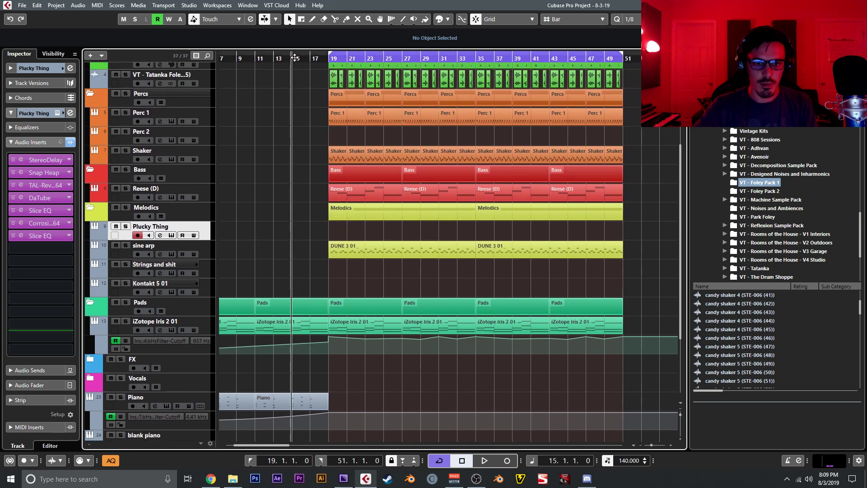
key(h)
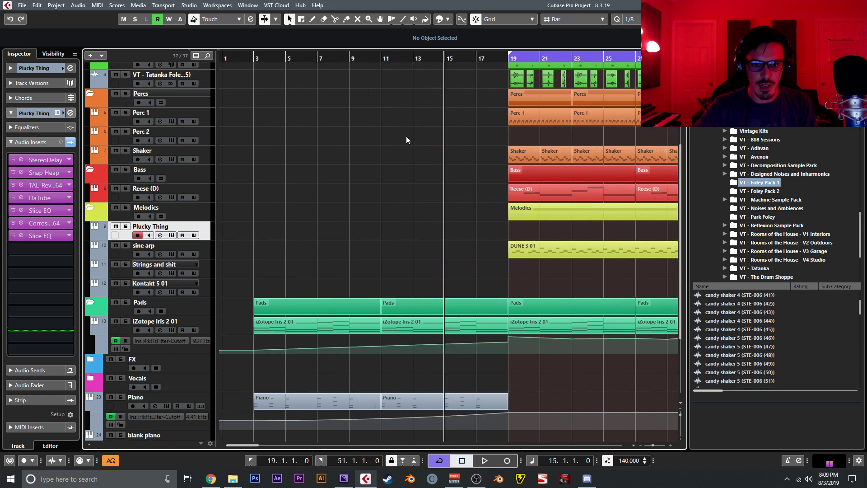
drag(458, 153, 261, 201)
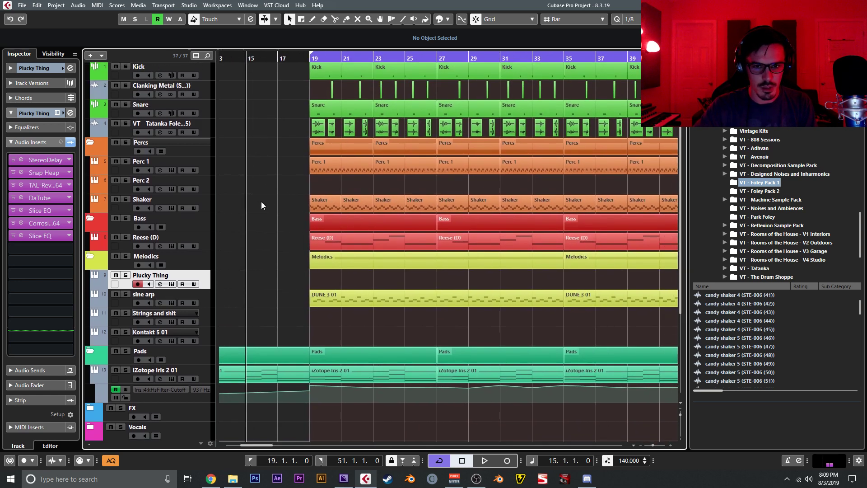
scroll(263, 213, down, 3)
scroll(265, 223, up, 3)
drag(265, 223, 256, 246)
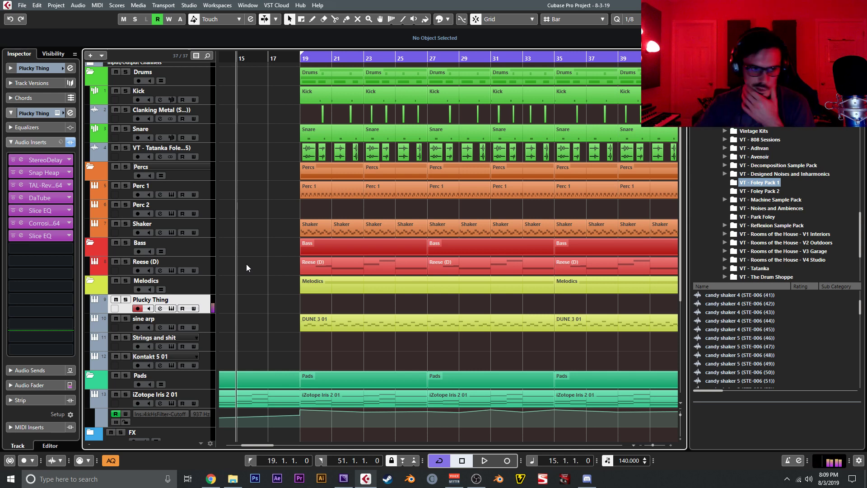
Remove the Snap Heap and Corrosion inserts from the Plucky Thing track and leave the DaTube editor closed
click(36, 196)
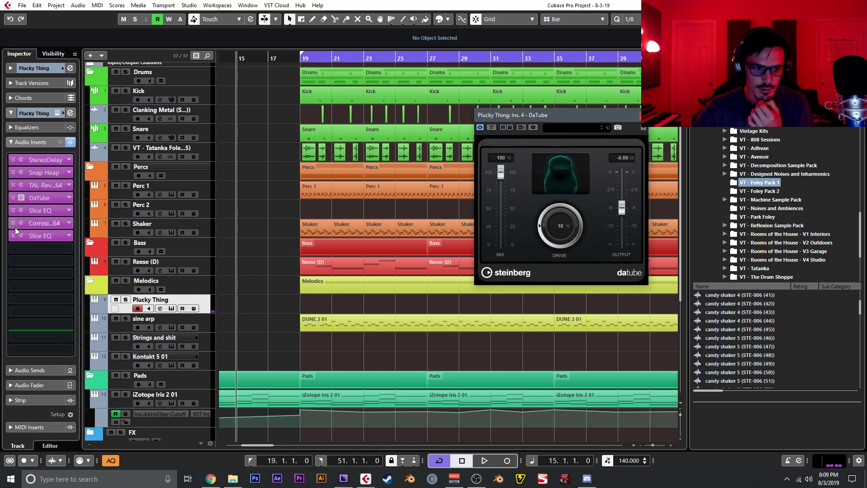
click(13, 172)
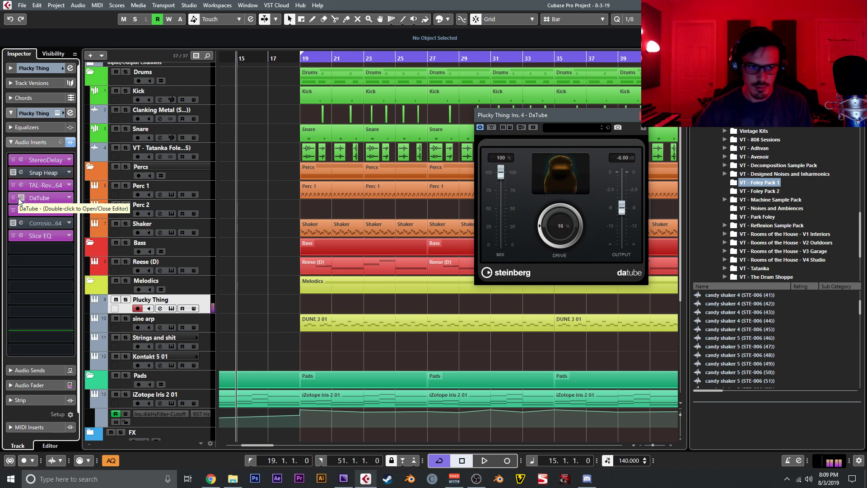
drag(20, 248, 38, 175)
click(644, 115)
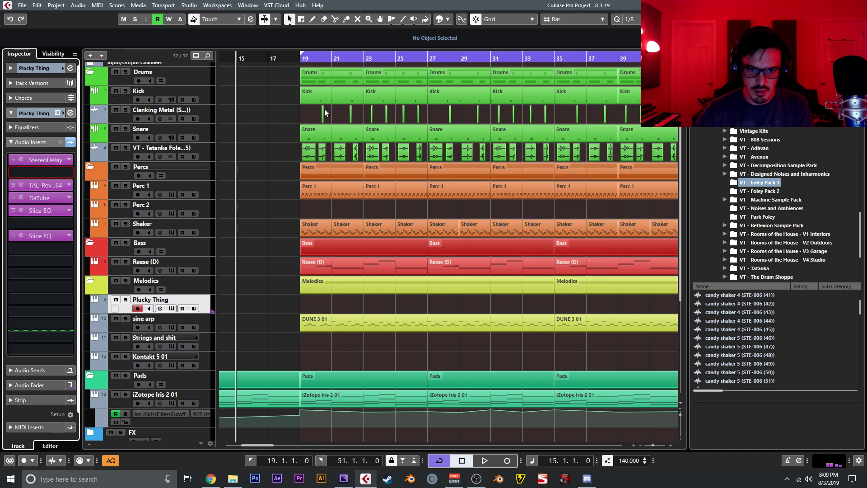
Play the arrangement from bar 15 to rehearse the Plucky Thing melody, then stop playback
drag(258, 206, 303, 210)
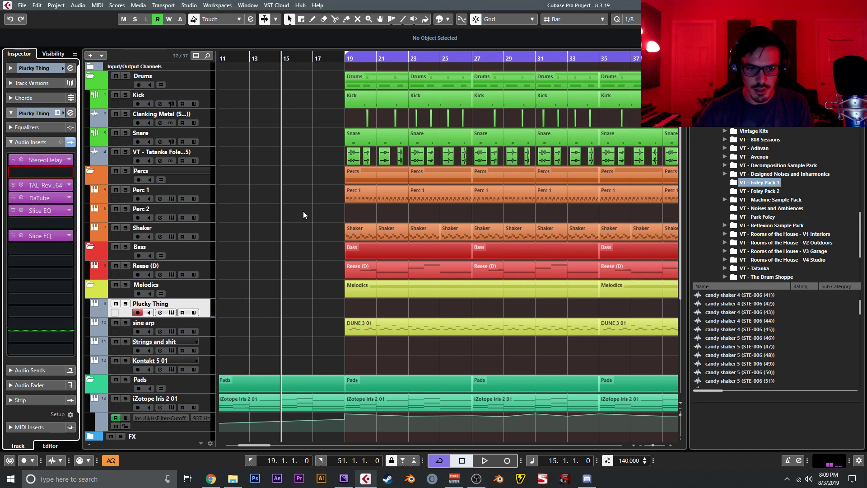
key(space)
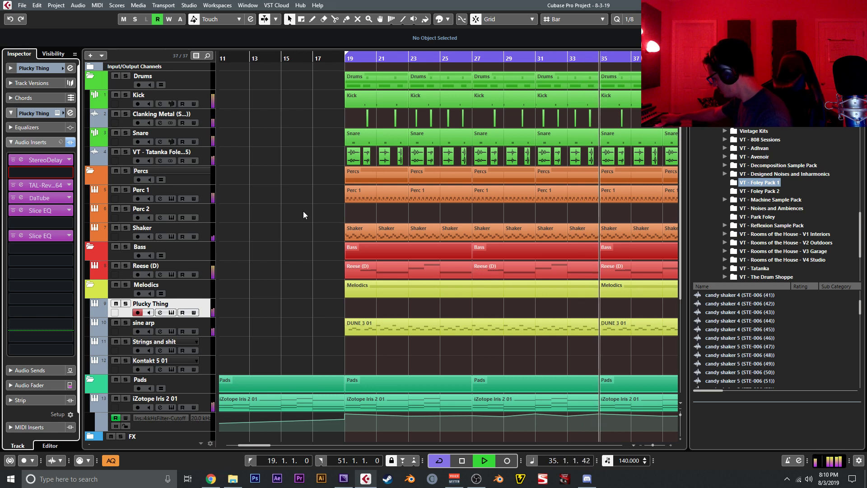
key(space)
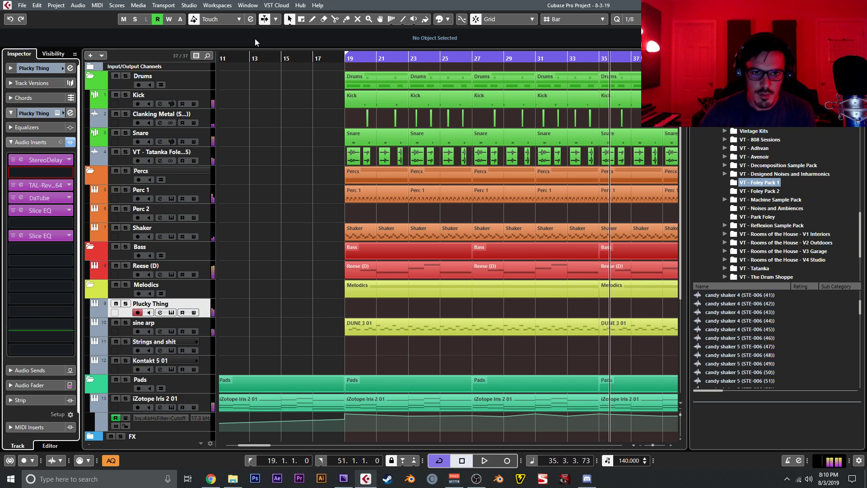
Record a Plucky Thing melody starting at bar 13 and stop just past bar 35
click(249, 58)
key(KP_Multiply)
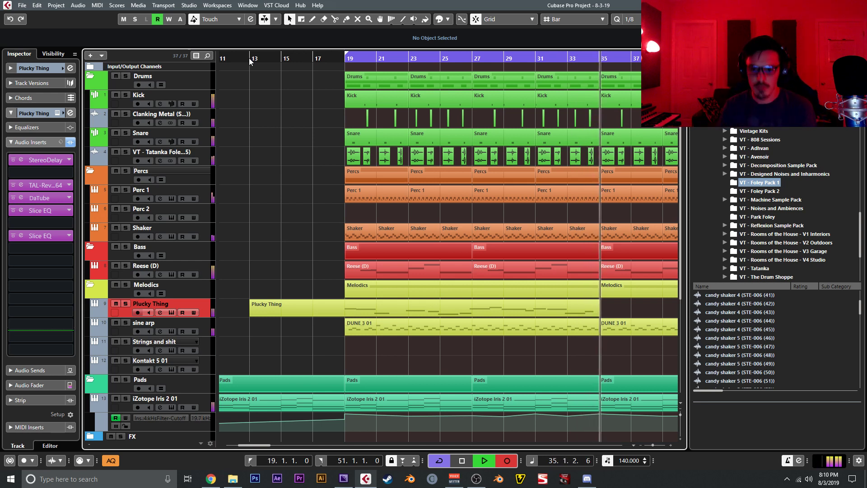
key(space)
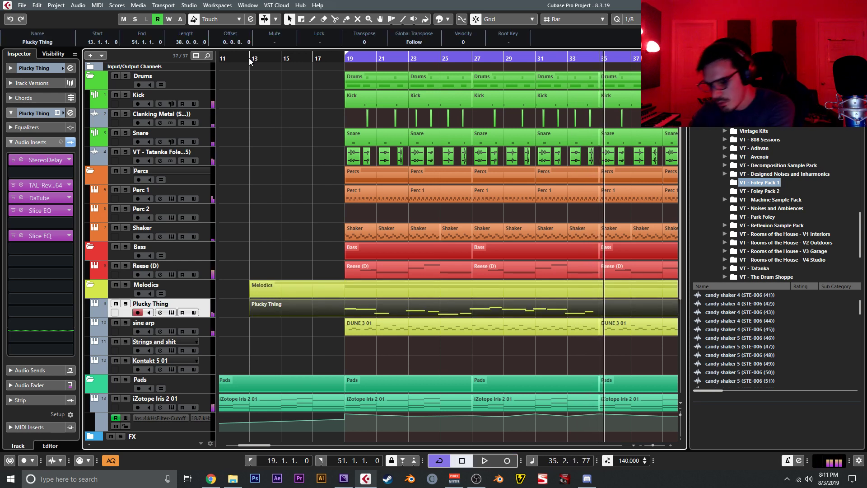
Play from bar 19 with Plucky Thing soloed and its recorded part open in the key editor
click(342, 60)
key(space)
double_click(359, 307)
key(s)
Trim the early starts of the G4, C4 and A#4 notes to bars 23, 25 and 27
drag(500, 292, 397, 315)
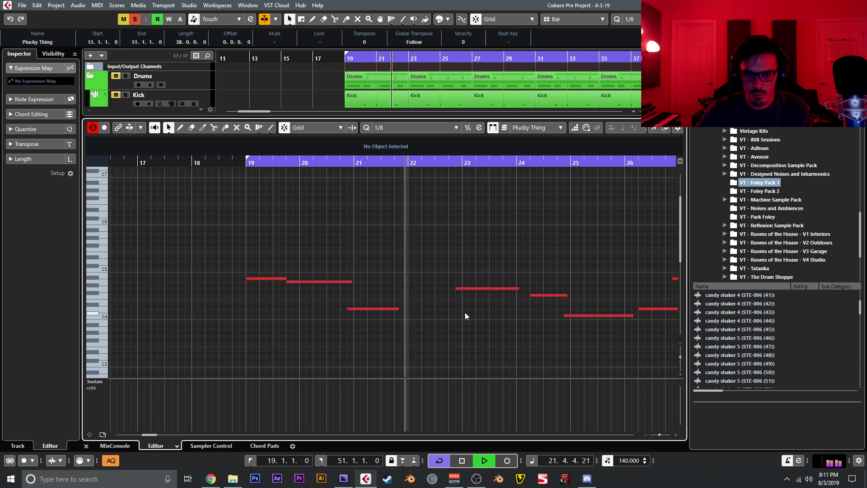
click(440, 289)
drag(488, 326, 386, 310)
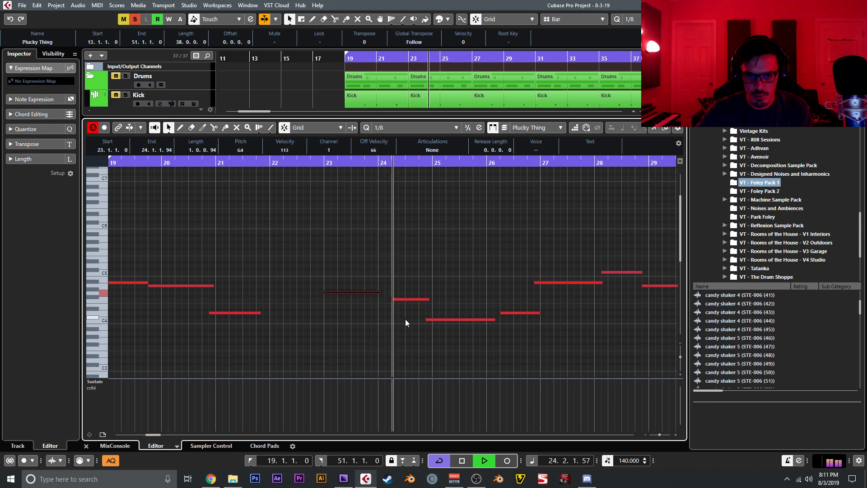
drag(414, 321, 418, 323)
drag(492, 345, 428, 354)
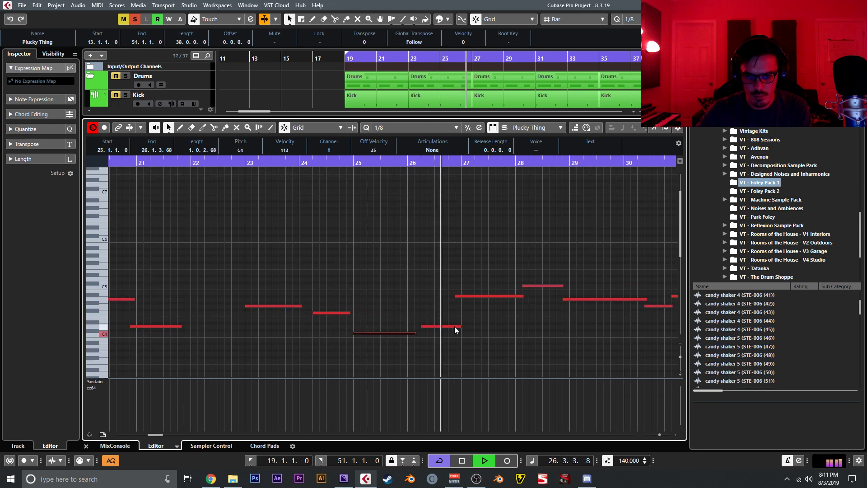
drag(455, 296, 462, 296)
drag(502, 316, 458, 311)
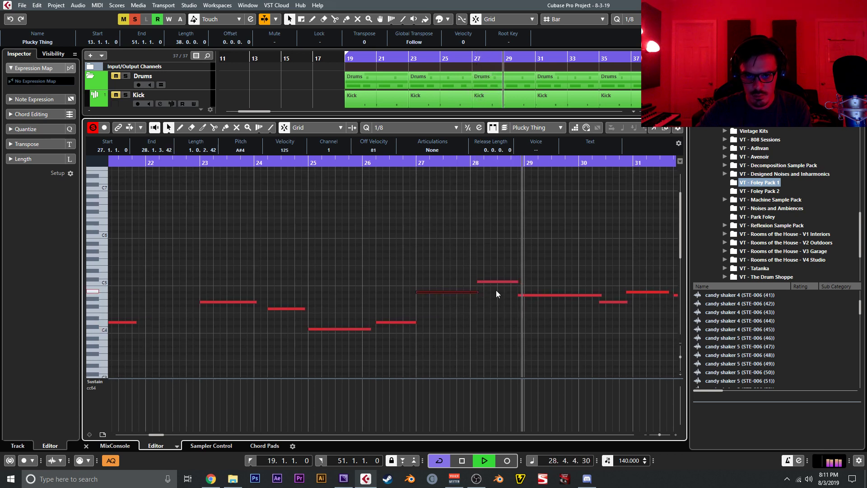
Raise the note after bar 28 to D5 and extend its start back to bar 28, auditioning from bar 27
key(space)
click(488, 281)
key(Up)
click(416, 166)
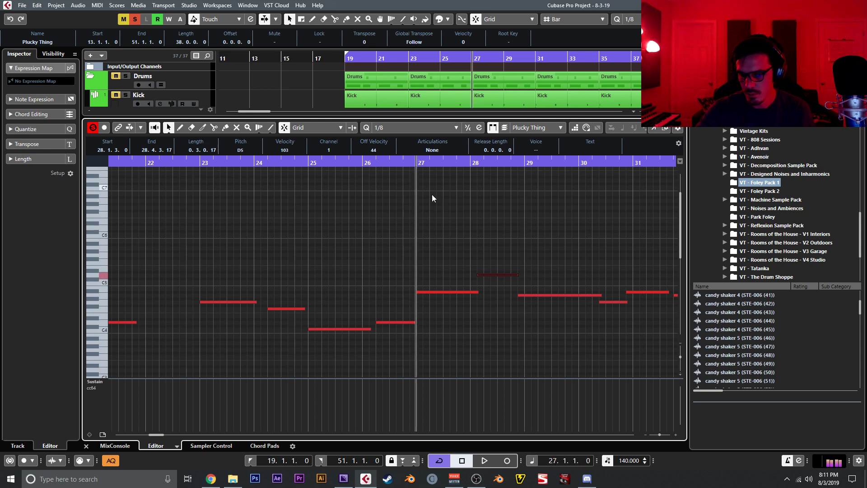
key(space)
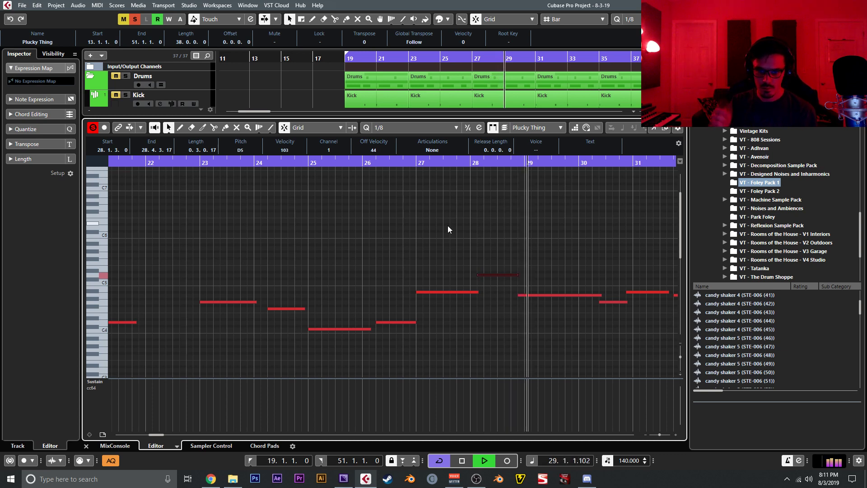
drag(482, 276, 474, 276)
click(417, 164)
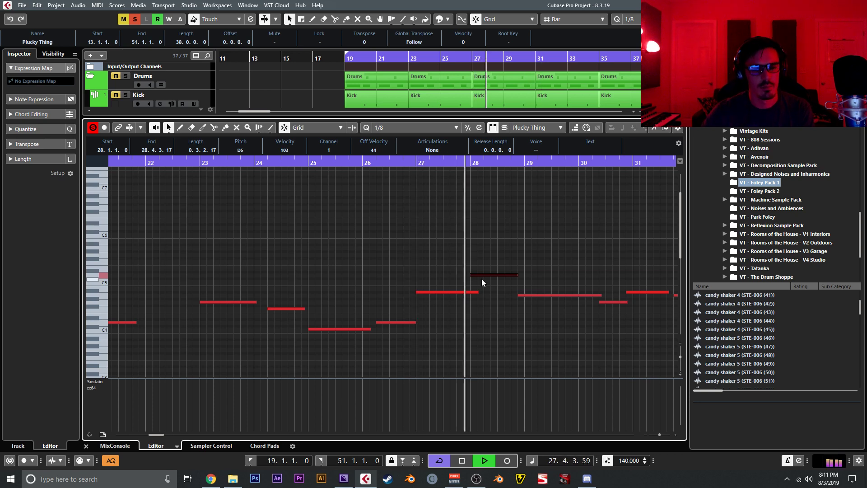
Align the long A4 note's start to 28.4.1.0 and the next A#4's start to bar 31, then close the key editor
click(519, 295)
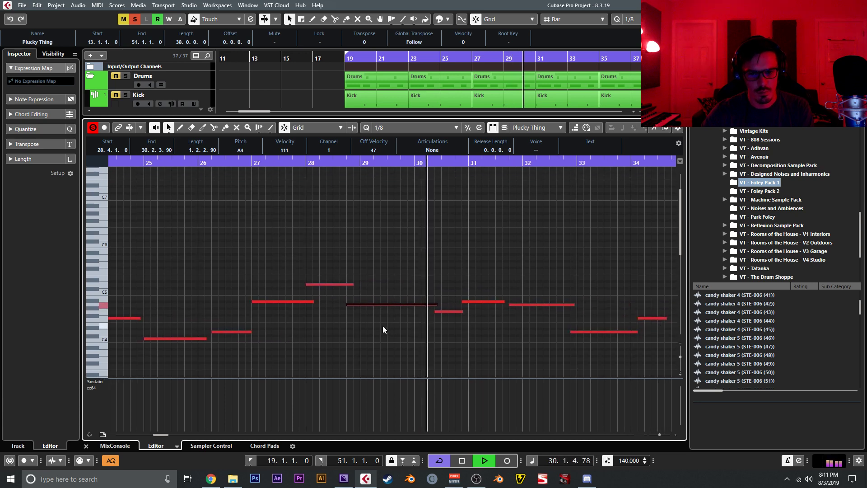
drag(462, 302, 467, 301)
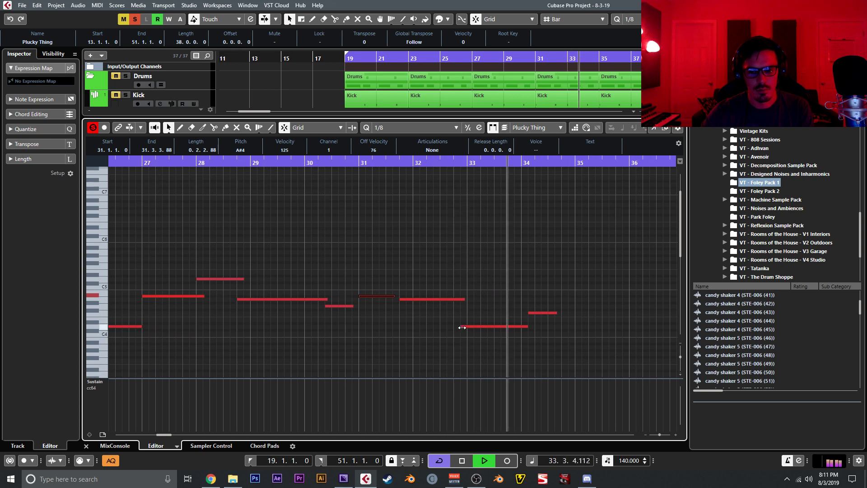
click(85, 445)
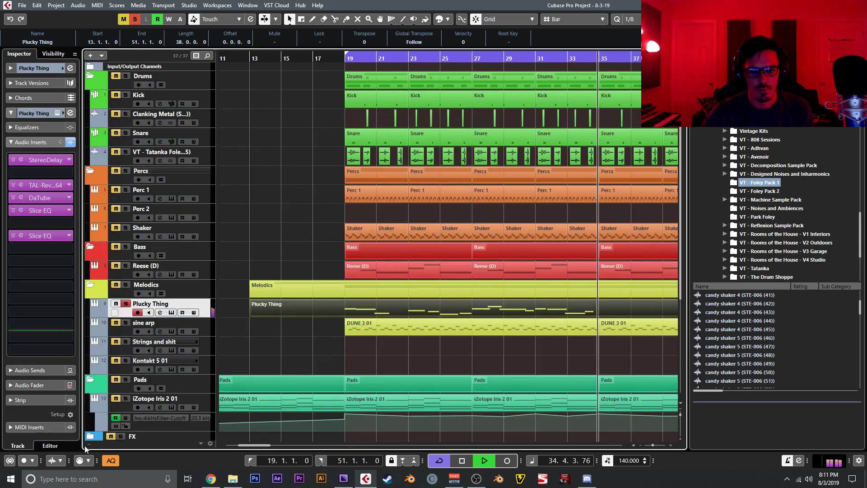
Stop playback, unsolo the Plucky Thing track and trim the start of its recorded part to bar 19
key(space)
click(345, 60)
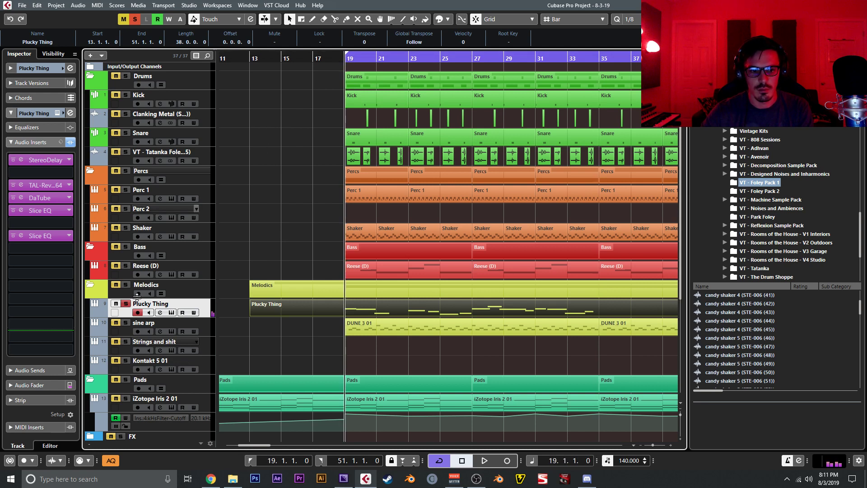
click(125, 304)
drag(253, 316, 345, 316)
Split the Plucky Thing part at bar 35 and delete the piece after it
click(626, 305)
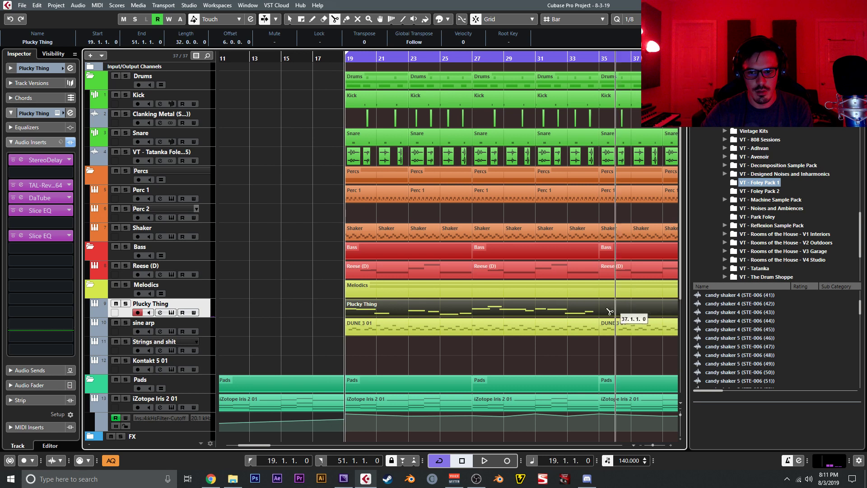
click(598, 309)
right_click(597, 310)
click(599, 311)
key(Delete)
click(564, 312)
Play the full mix from bar 19 and review the Plucky Thing part's notes in the key editor
click(313, 57)
key(space)
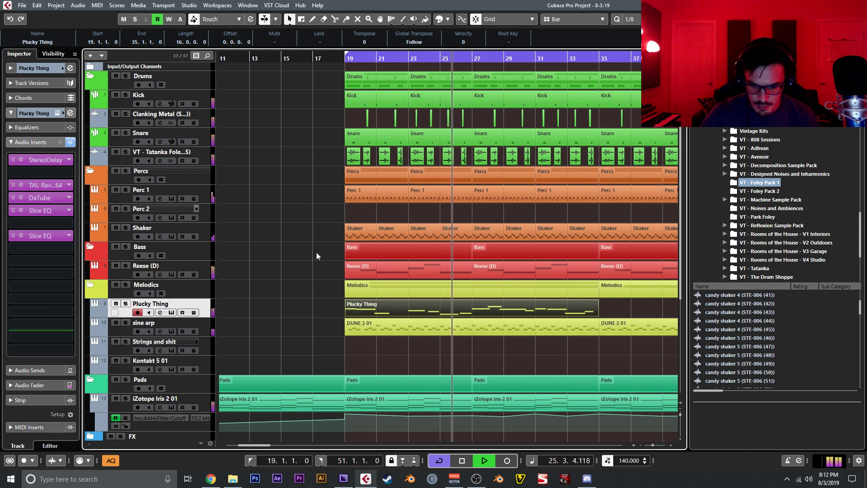
double_click(479, 308)
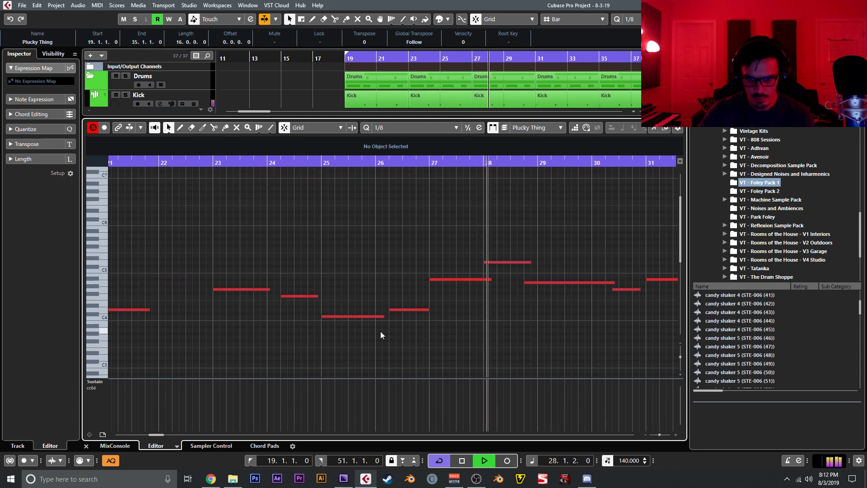
key(g)
key(g)
key(g)
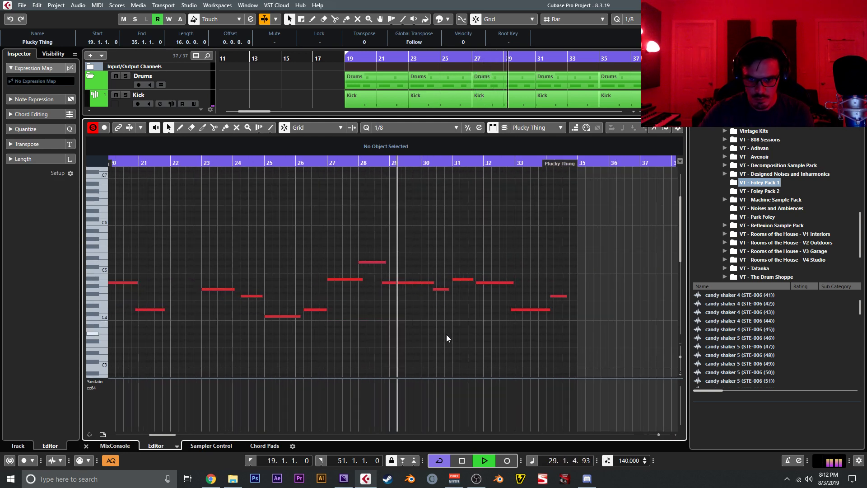
key(space)
click(349, 59)
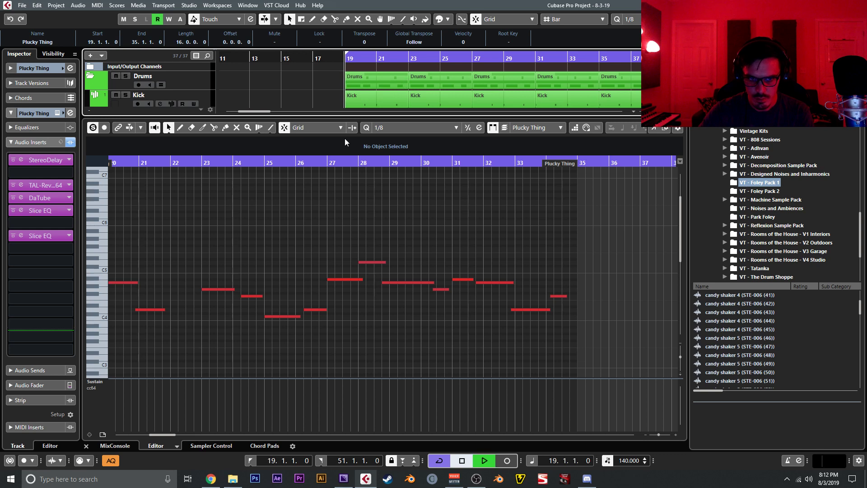
key(space)
Trim the A4 note's start to bar 20, extend the first note to meet it, and trim the D4 note's start to bar 21
click(553, 326)
key(s)
key(h)
key(h)
key(h)
key(h)
key(h)
key(h)
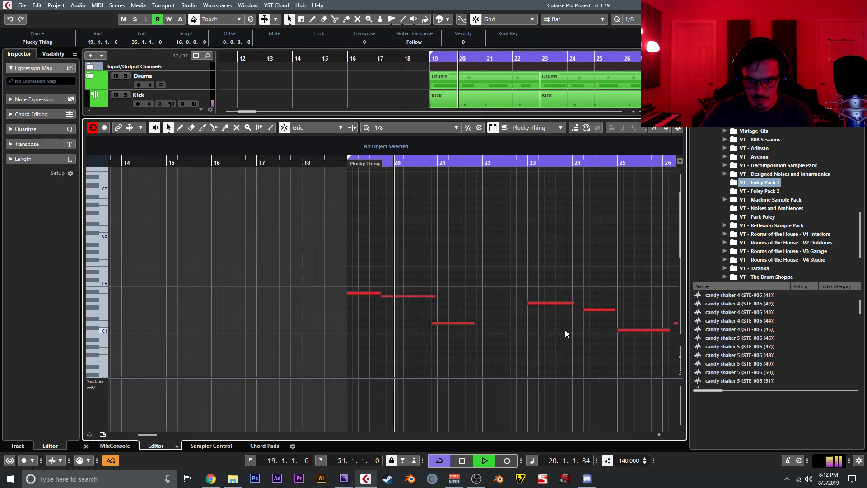
drag(333, 298, 340, 298)
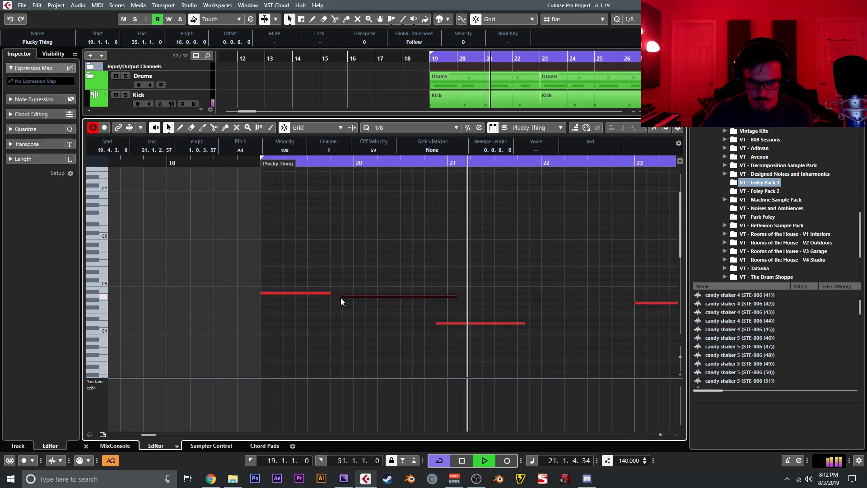
key(space)
drag(330, 292, 349, 294)
drag(437, 323, 448, 324)
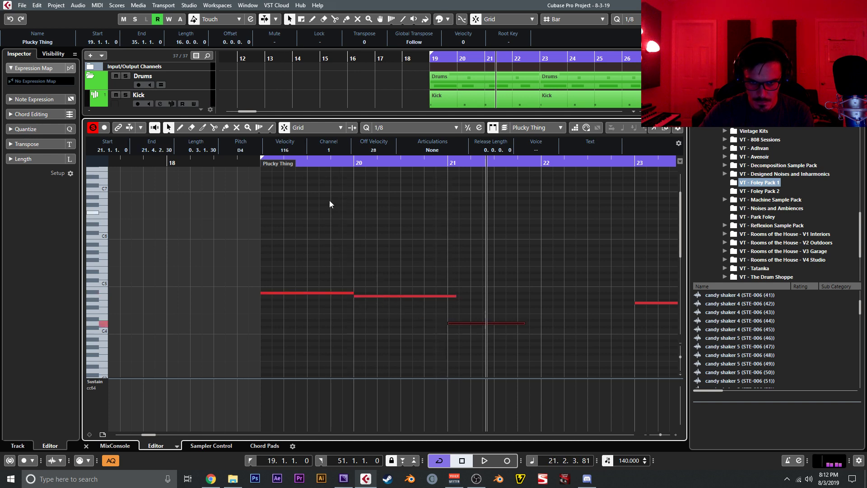
Audition the tightened opening notes from bar 19, check the mixer and close the lower zone
click(263, 165)
key(space)
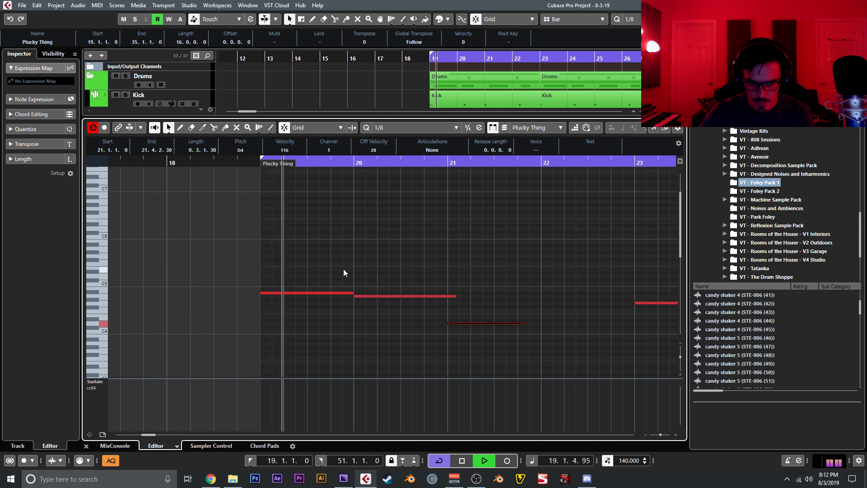
scroll(316, 293, down, 3)
click(115, 445)
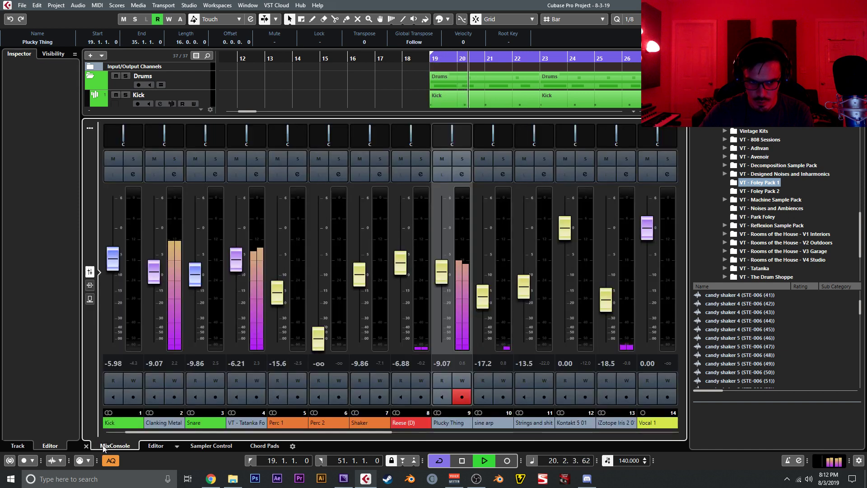
click(86, 446)
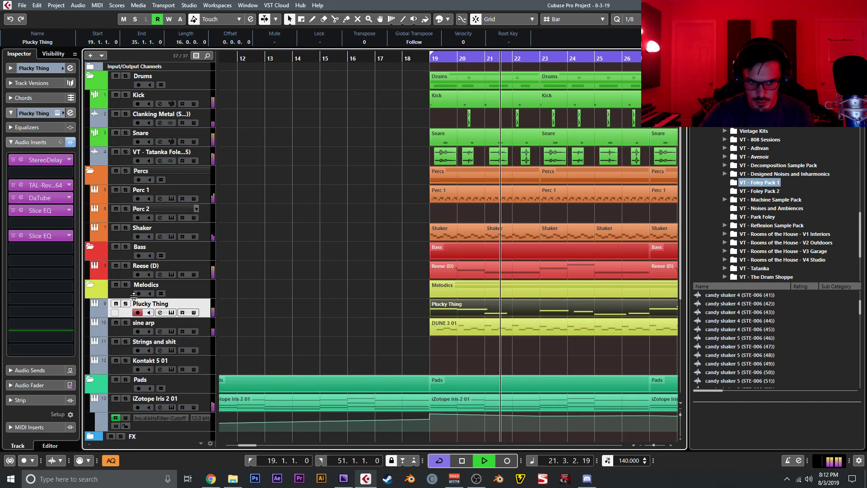
Reopen the Plucky Thing part in the key editor, turn off the editor's solo and follow the melody to bar 28
double_click(448, 303)
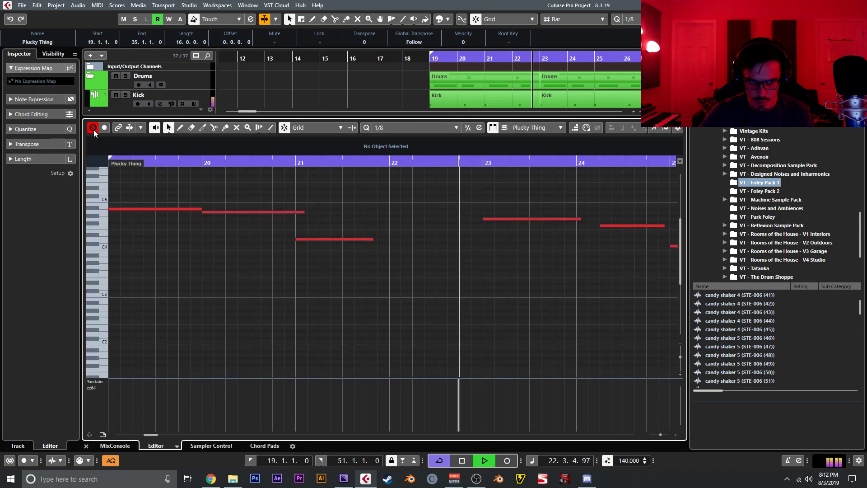
drag(459, 285, 209, 318)
drag(386, 298, 326, 316)
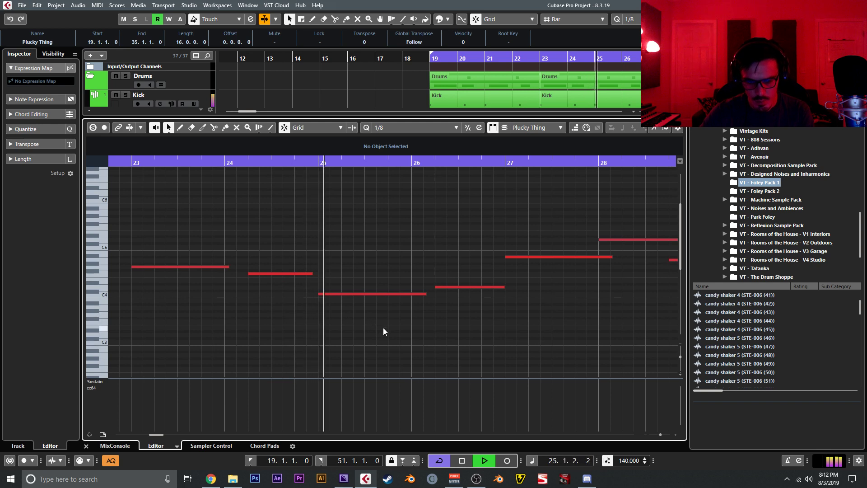
drag(401, 326, 305, 334)
drag(385, 323, 320, 323)
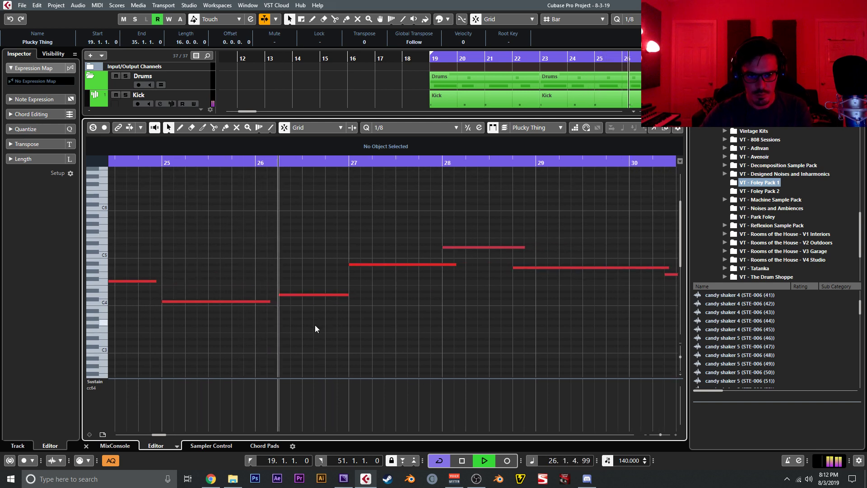
mouse_move(380, 320)
mouse_down()
mouse_move(325, 307)
mouse_move(304, 337)
mouse_up()
right_click(346, 311)
click(359, 316)
drag(432, 321, 377, 312)
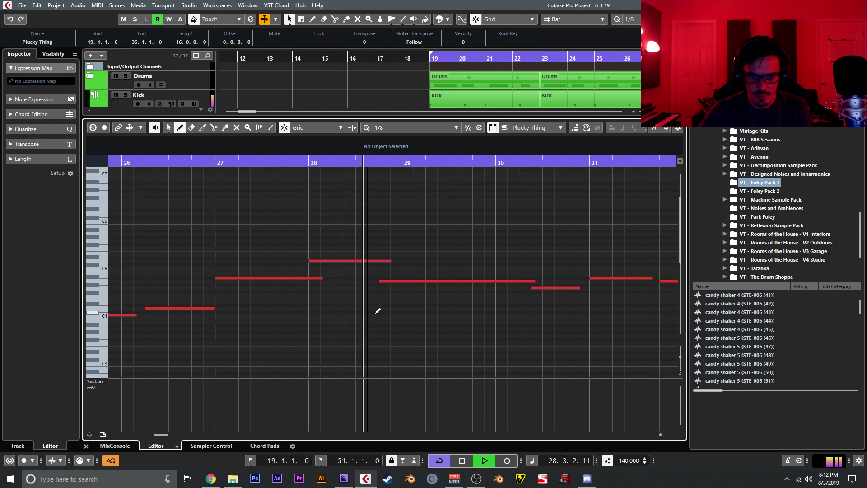
Stop playback, draw a one-bar C5 note from bar 30 to bar 31, and move the short G4 note earlier to bar 29 beat 4
mouse_move(464, 297)
mouse_down()
mouse_move(375, 312)
mouse_move(402, 302)
mouse_up()
key(space)
right_click(467, 309)
click(466, 310)
click(462, 302)
key(Delete)
right_click(401, 289)
click(413, 289)
drag(408, 282, 501, 283)
right_click(416, 298)
click(415, 298)
drag(353, 289, 641, 303)
mouse_move(128, 294)
mouse_down()
mouse_move(454, 261)
mouse_move(590, 280)
mouse_up()
Play the edited Plucky Thing melody from bar 19, following its notes through bar 30, and stop playback
drag(136, 233, 342, 226)
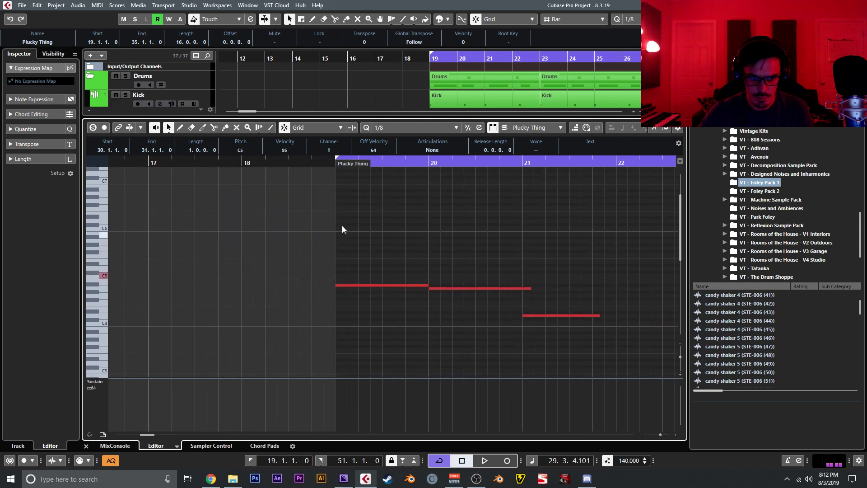
click(318, 158)
key(space)
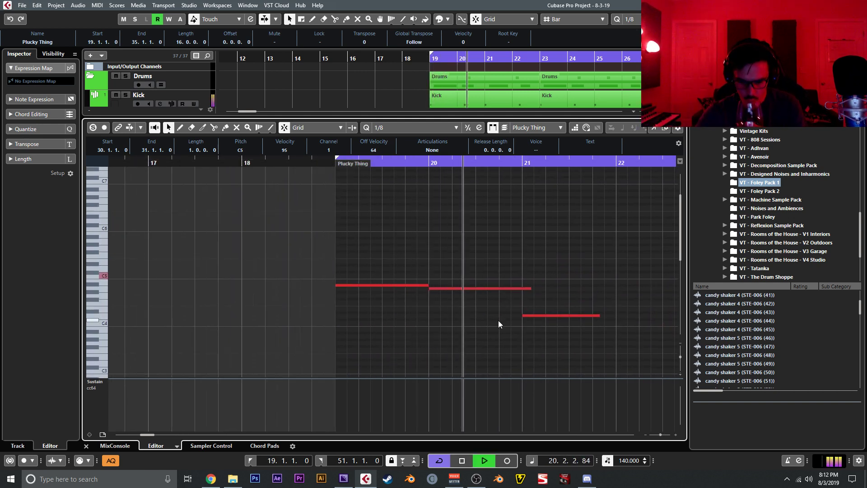
drag(501, 317, 283, 336)
drag(375, 313, 341, 281)
drag(571, 280, 398, 244)
drag(459, 245, 355, 278)
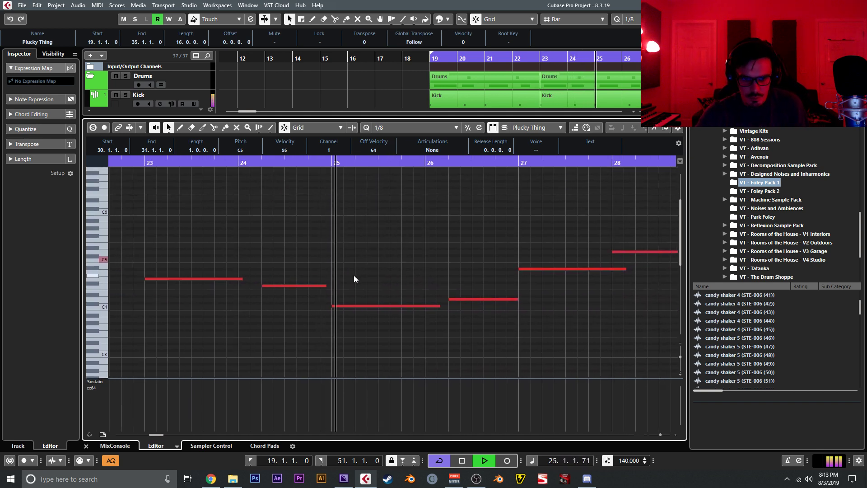
drag(420, 301, 335, 339)
drag(377, 321, 313, 310)
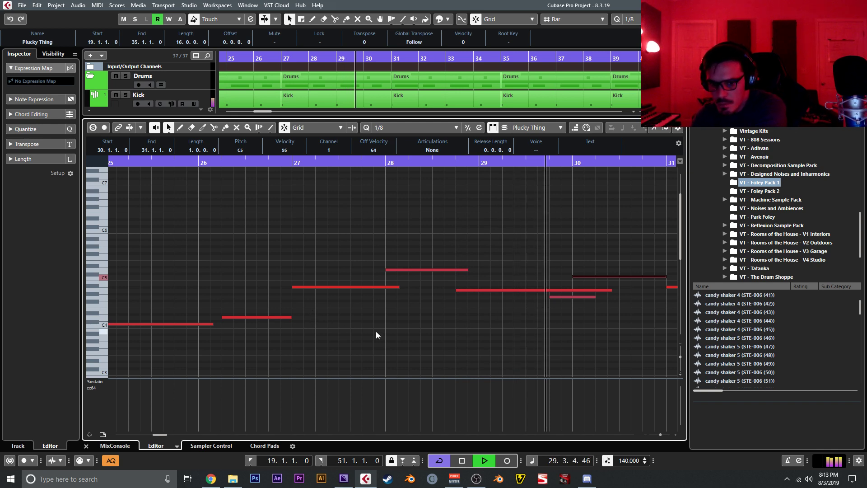
drag(470, 351, 307, 348)
key(space)
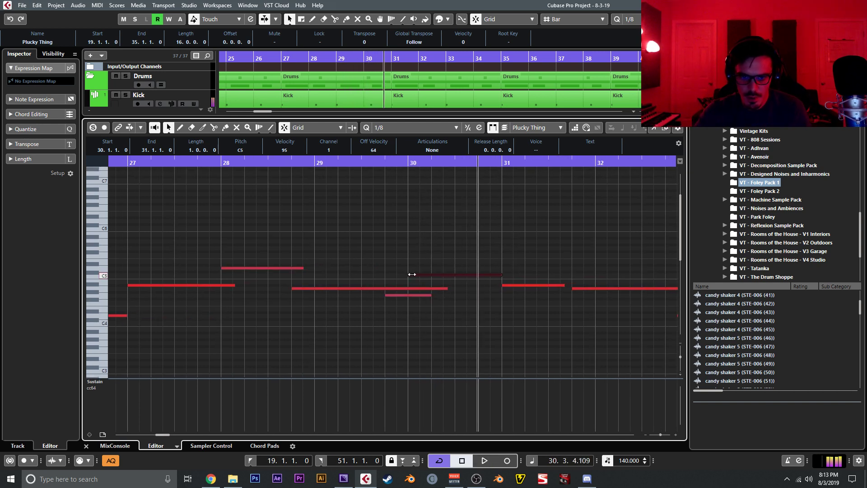
Trim the start of the C5 note in bar 30 to 30.3.1 and play the part back from bar 27
drag(411, 277, 455, 276)
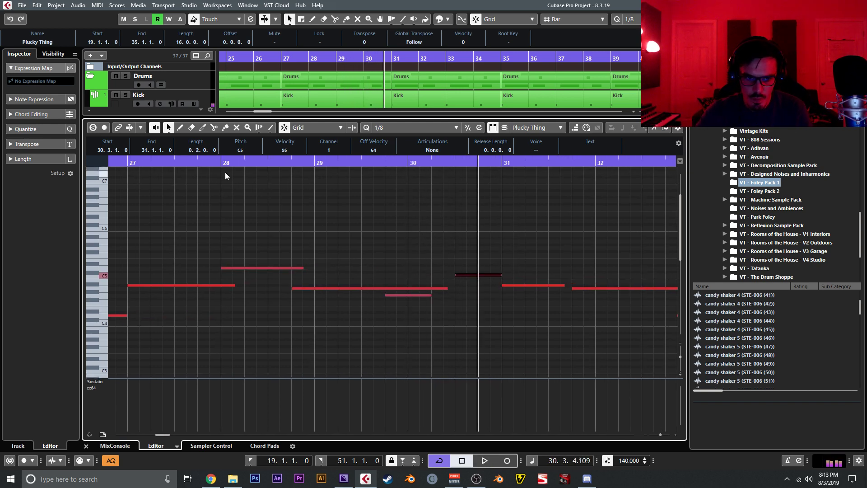
click(125, 163)
key(space)
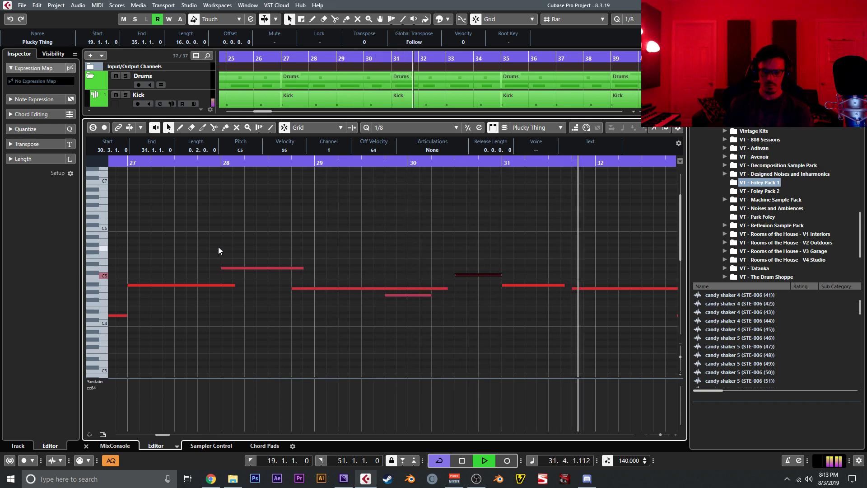
Trim the start of the overlapping D4 note so it begins exactly at bar 33
key(g)
key(g)
key(g)
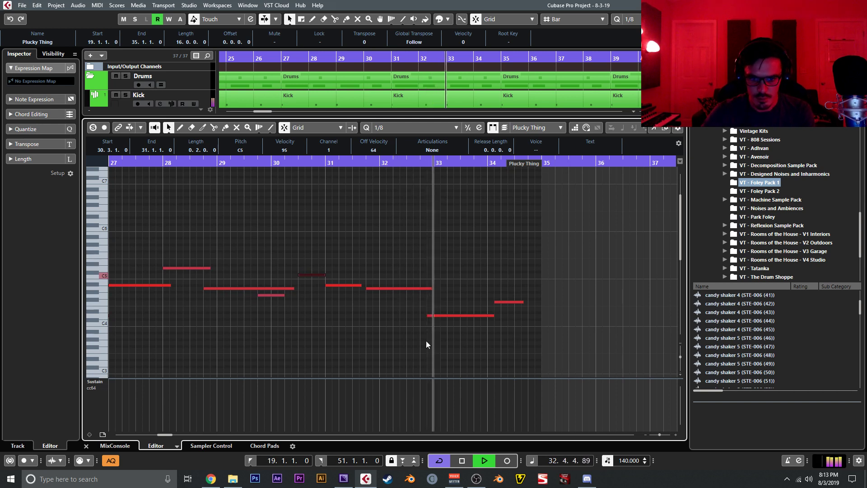
drag(428, 315, 435, 316)
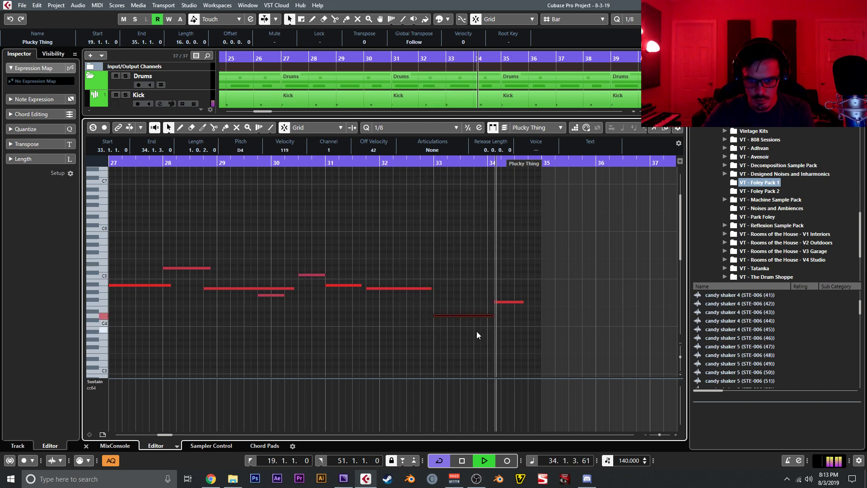
key(space)
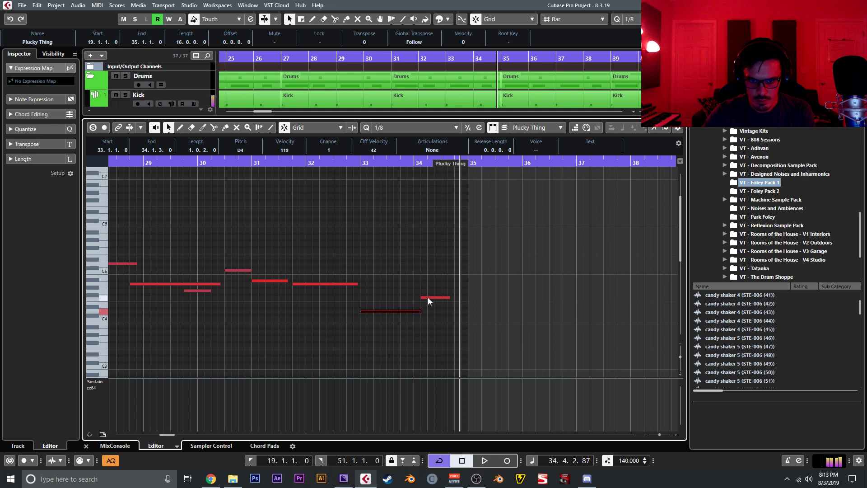
Play the phrase back from bar 31 to check its final notes
click(267, 172)
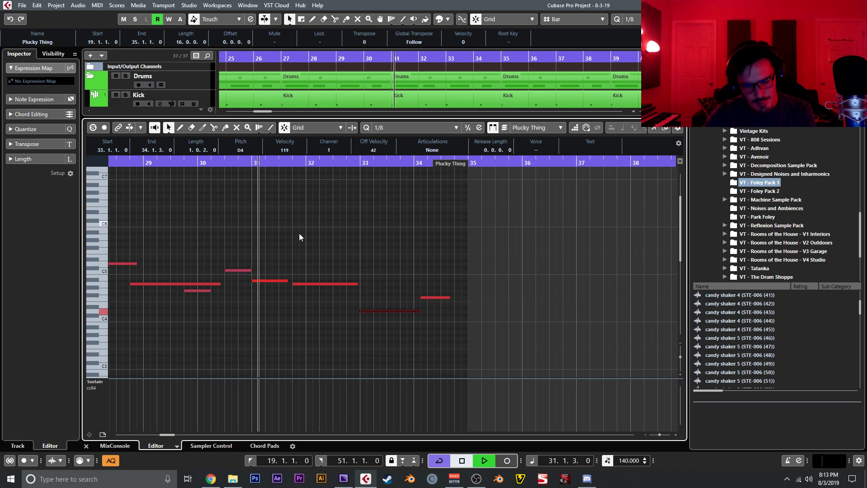
key(space)
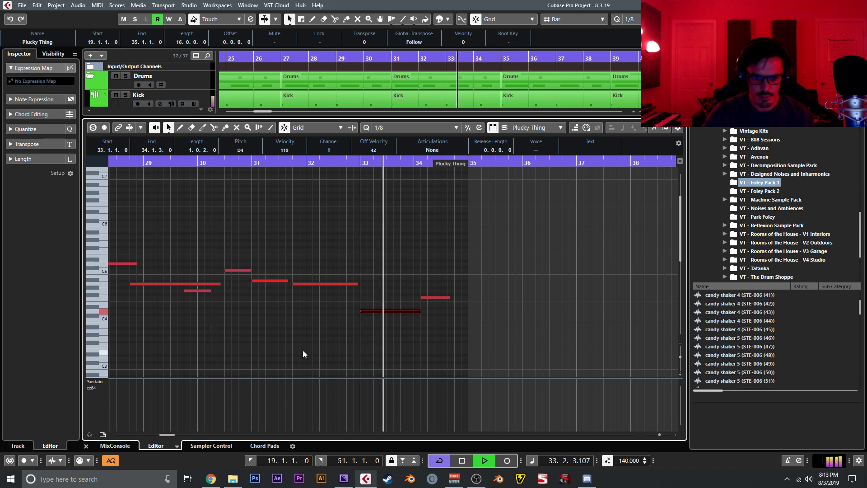
shift+click(421, 296)
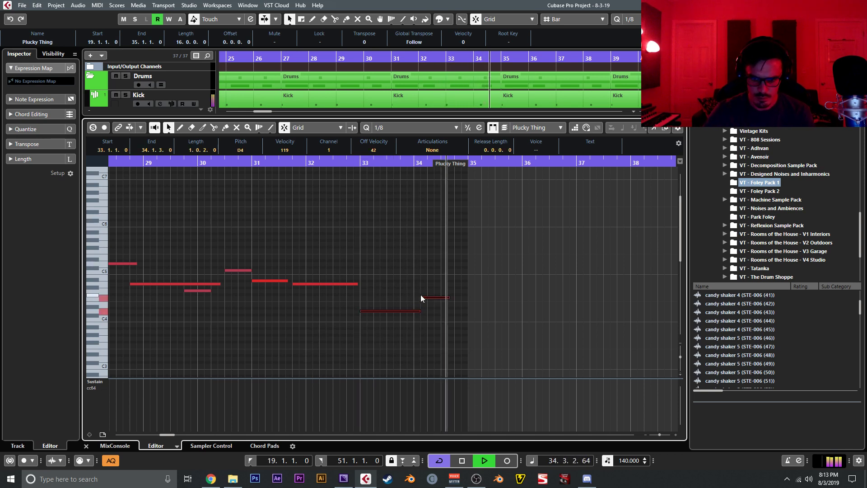
key(space)
Try transposing the last F4 note in bar 34 by an octave
drag(466, 264, 444, 291)
click(438, 298)
key(shift+Down)
key(shift+Up)
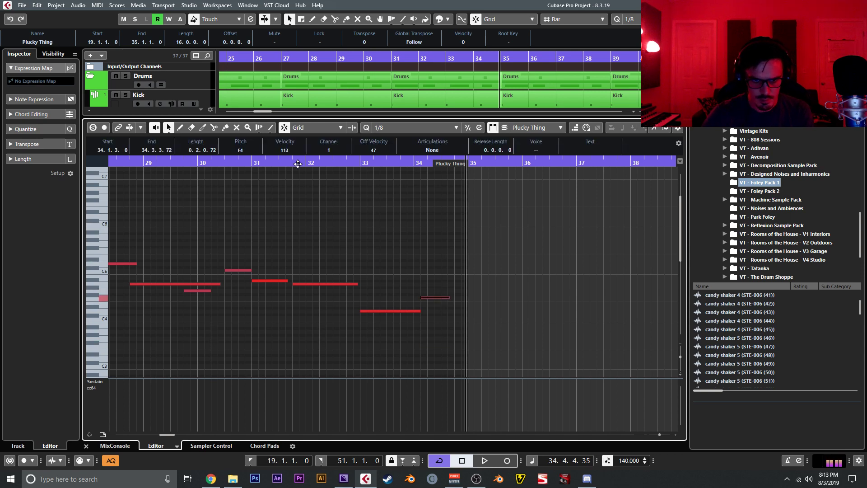
Play from bar 31 and draw a half-bar G3 note from 34.3.1 to the end of the part at bar 35
key(KP_Divide)
click(250, 164)
key(KP_Divide)
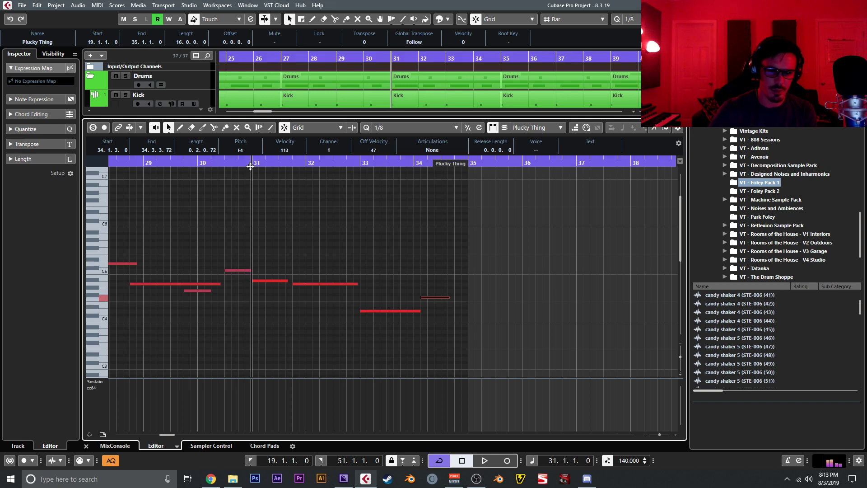
right_click(300, 223)
click(316, 222)
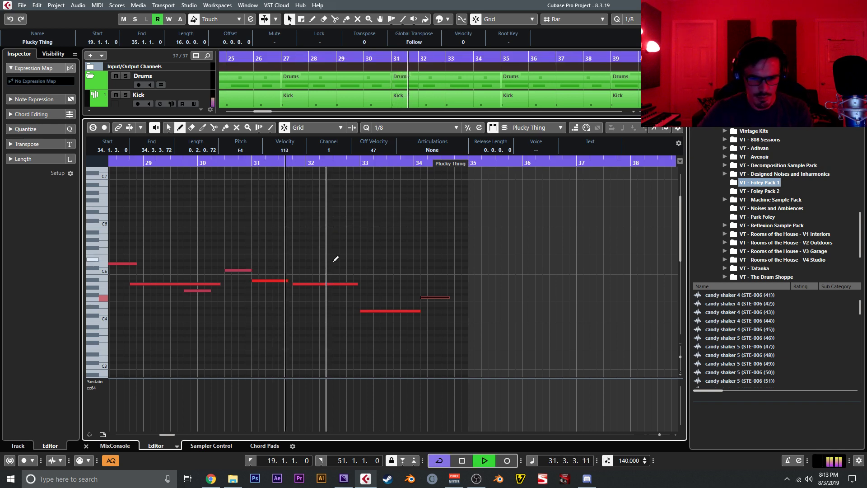
key(h)
key(h)
drag(501, 325, 344, 302)
drag(430, 316, 281, 335)
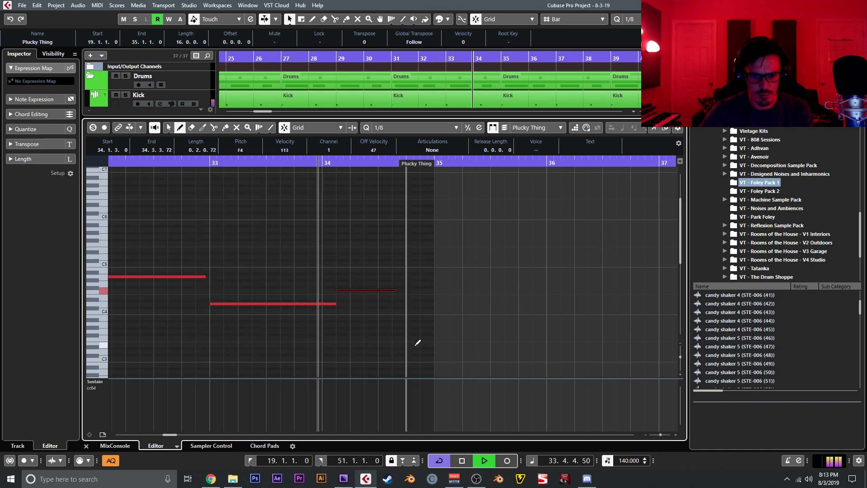
drag(381, 331, 435, 331)
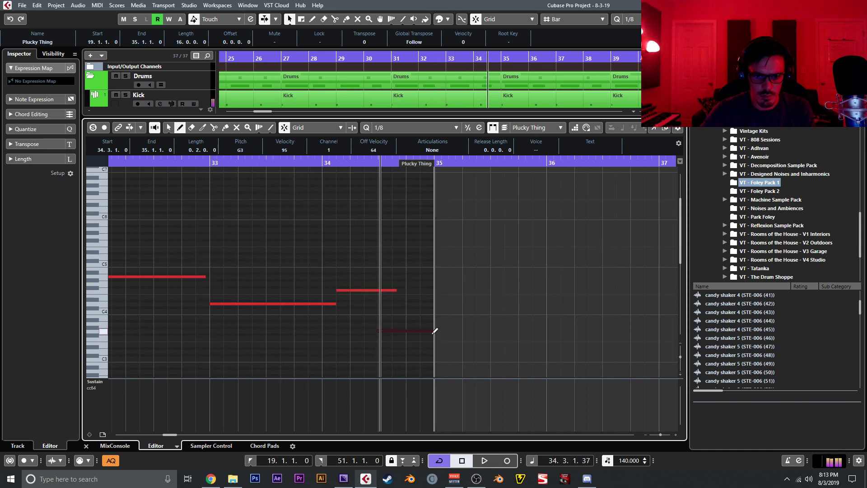
Raise the pitch of the new closing note above G3 and play back the end of the part
drag(198, 169, 223, 170)
click(221, 163)
key(space)
click(302, 231)
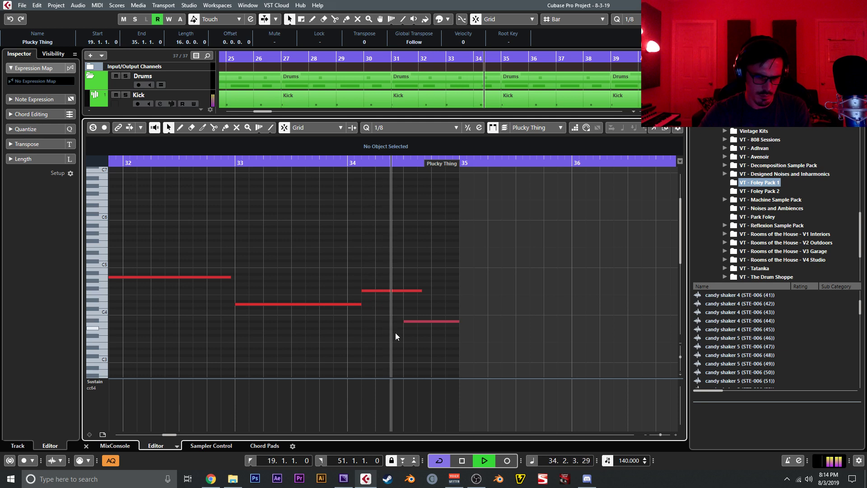
key(space)
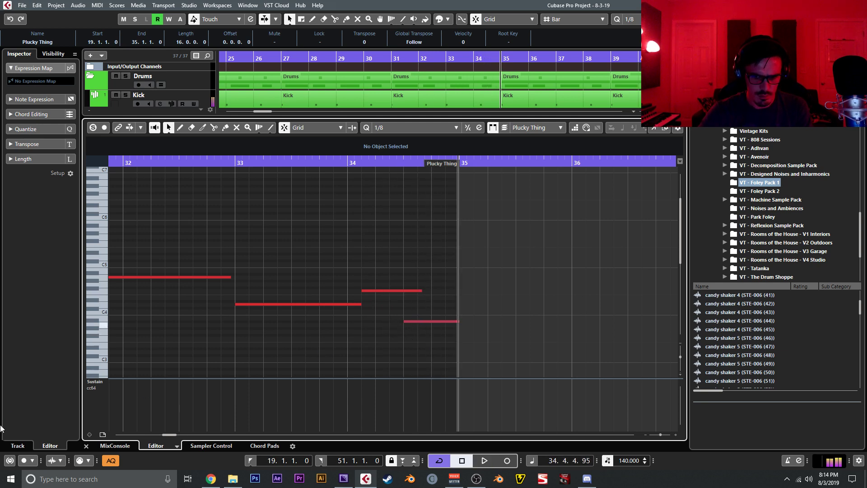
Close the note editor and duplicate the 16-bar Plucky Thing part so the copy starts at bar 35
click(87, 446)
key(g)
key(g)
key(g)
key(g)
key(g)
key(g)
key(ctrl+d)
Play from bar 15 and raise the sine arp channel's volume to -12.2 dB in the MixConsole
drag(269, 66, 258, 59)
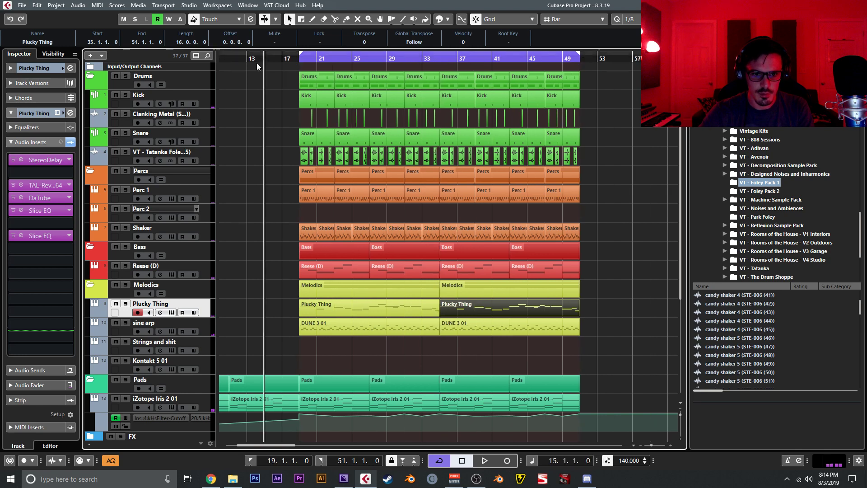
click(207, 327)
key(F3)
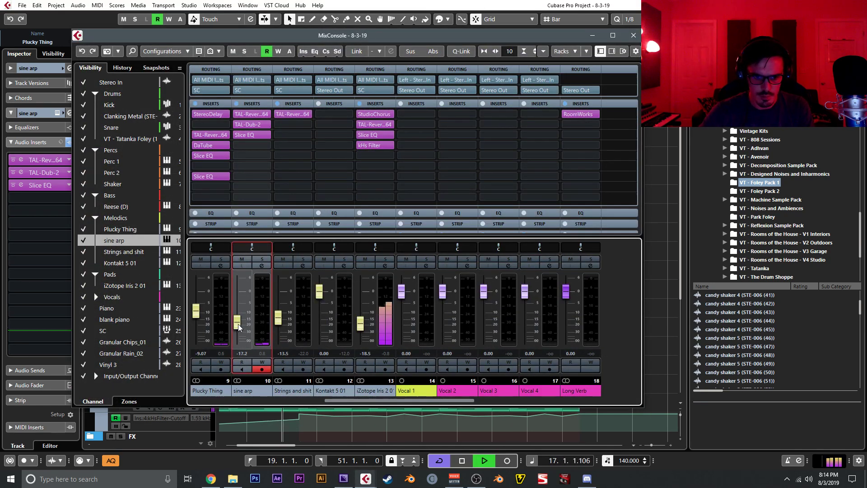
drag(232, 321, 231, 320)
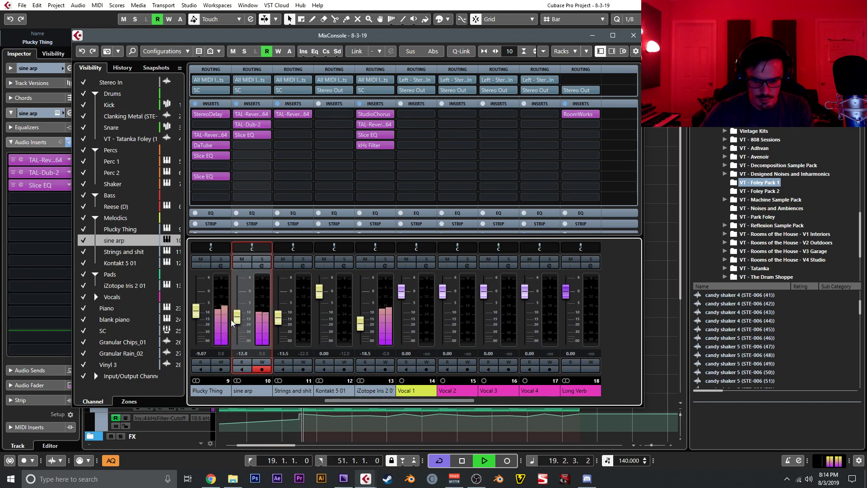
drag(231, 319, 234, 316)
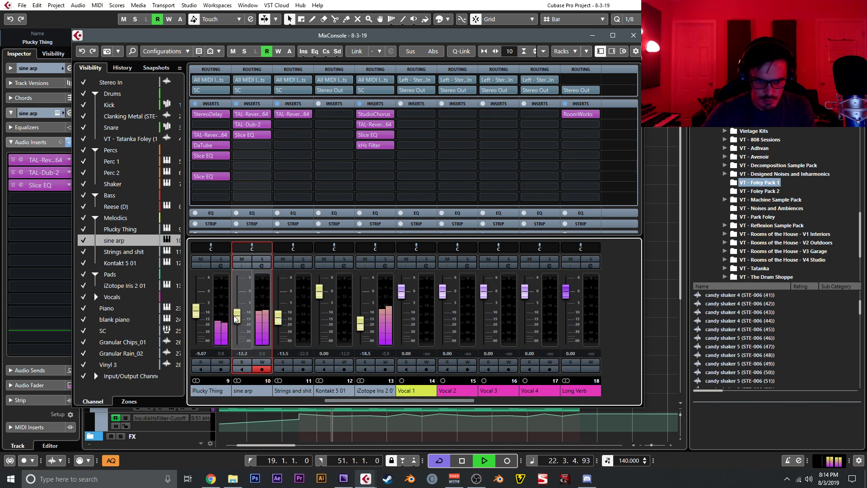
click(633, 38)
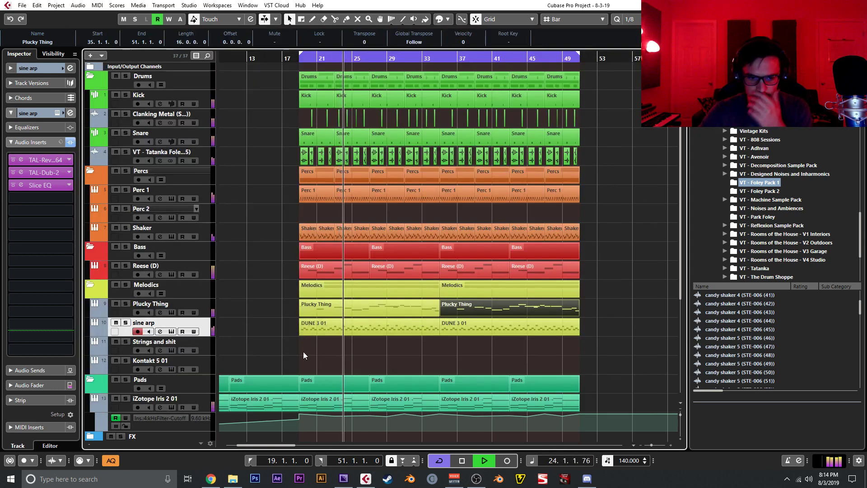
Select the Kontakt 5 01 track, solo it and stop playback
click(208, 361)
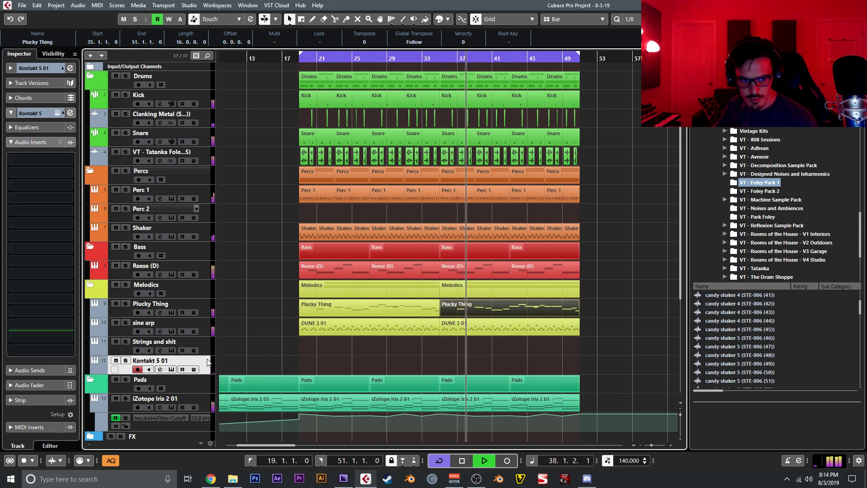
key(s)
key(space)
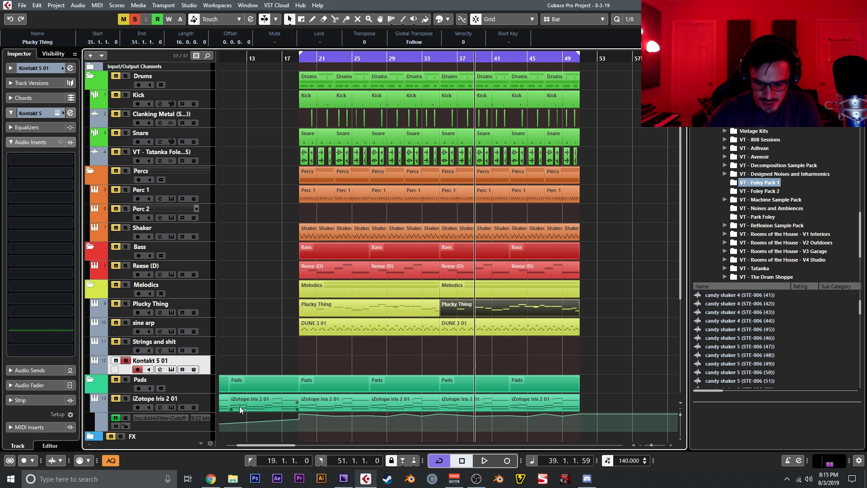
Solo the SC and Granular Rain_02 tracks in place of Kontakt 5 01, audition them from bar 18, and clear the solos
scroll(271, 379, down, 5)
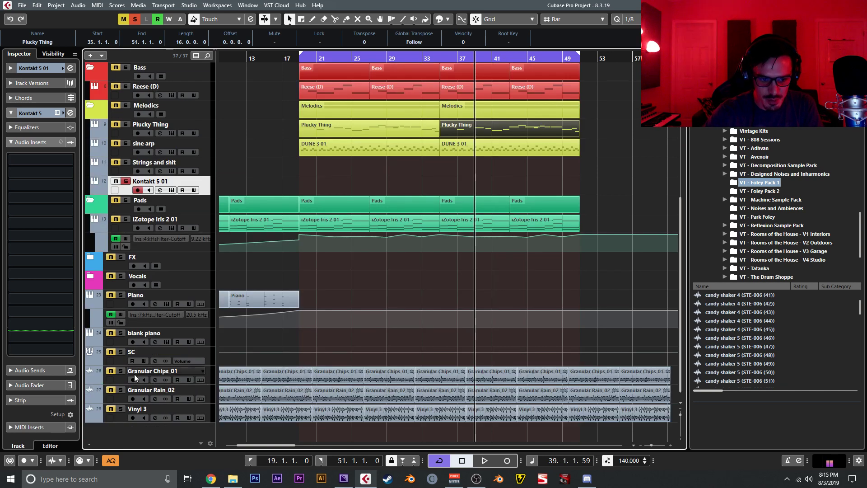
click(126, 181)
click(121, 389)
click(121, 352)
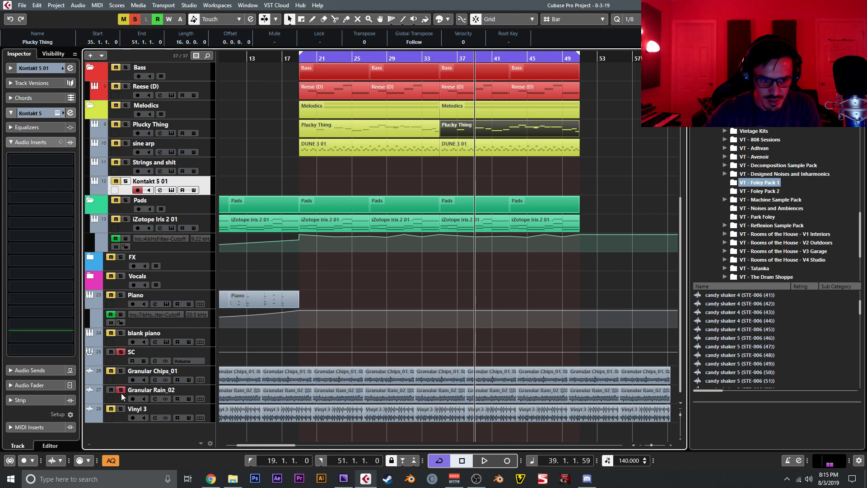
click(290, 57)
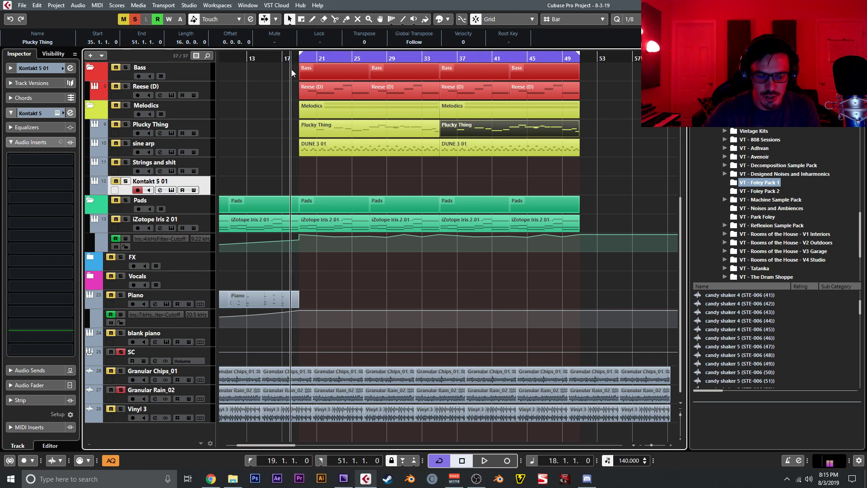
key(space)
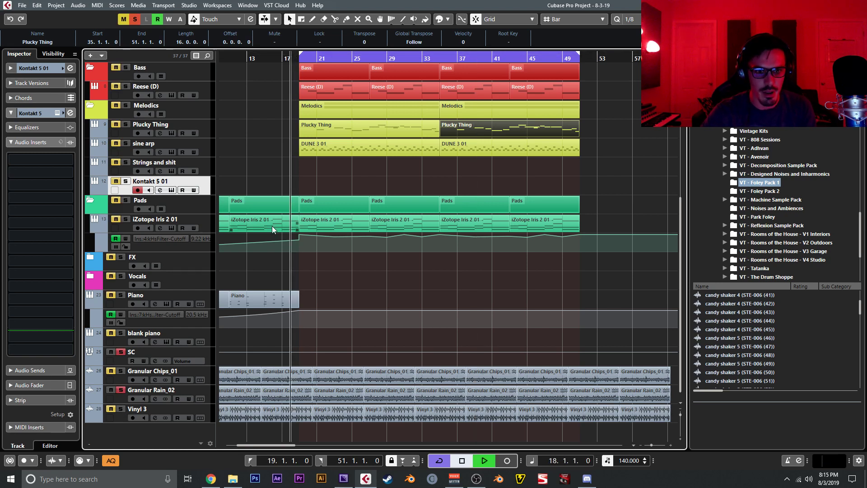
click(121, 389)
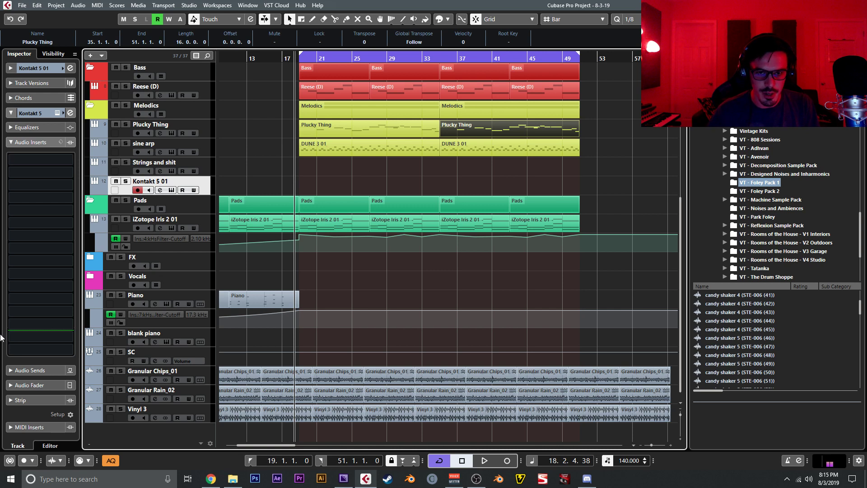
Deselect all parts, review the arrangement's tracks, and play the song back from bar 17
click(284, 57)
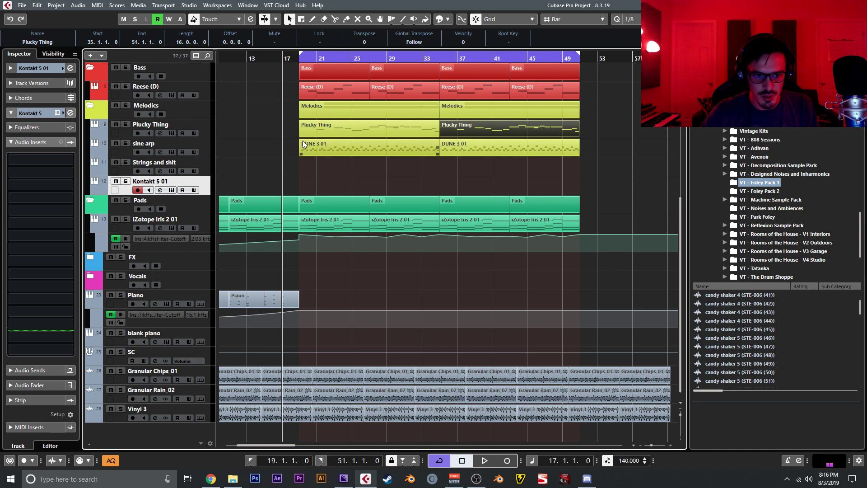
click(312, 165)
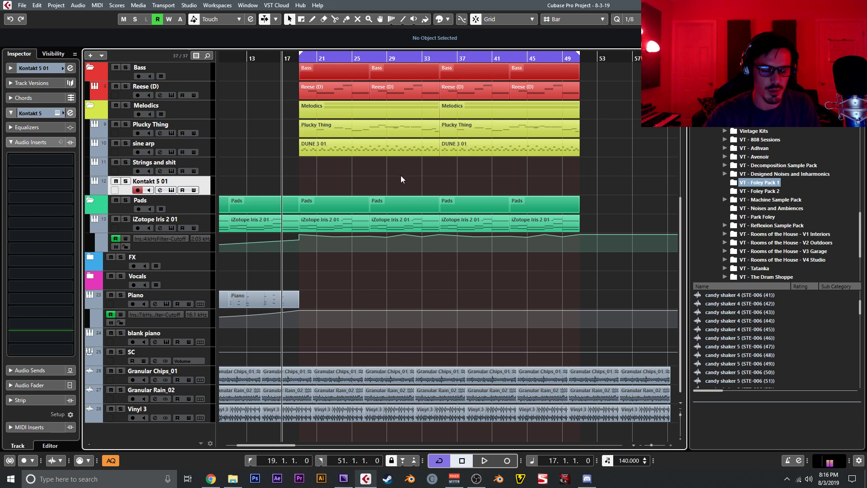
drag(401, 181, 394, 183)
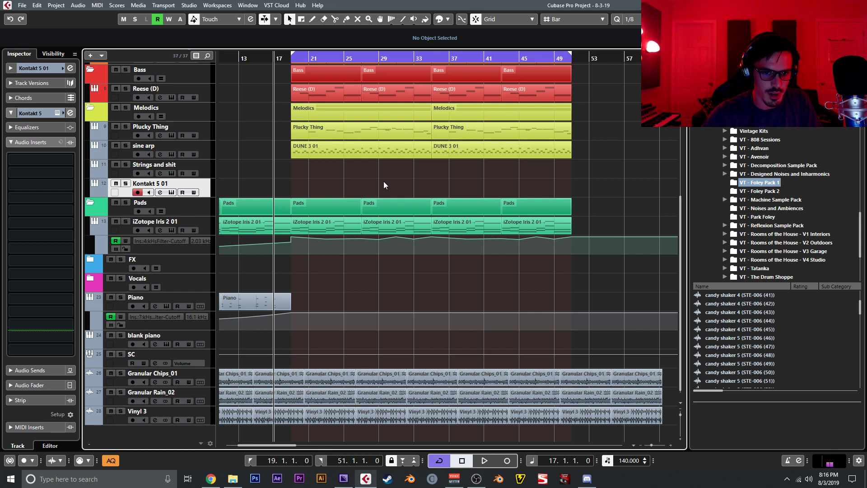
scroll(383, 182, up, 4)
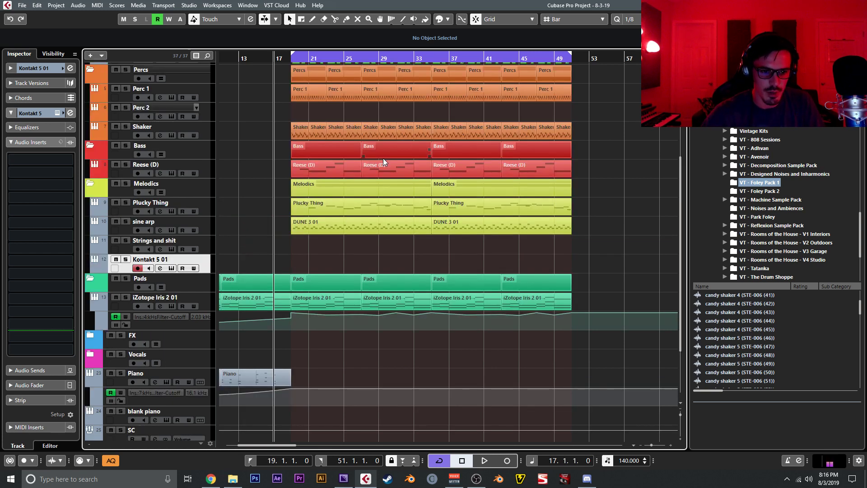
scroll(384, 159, down, 4)
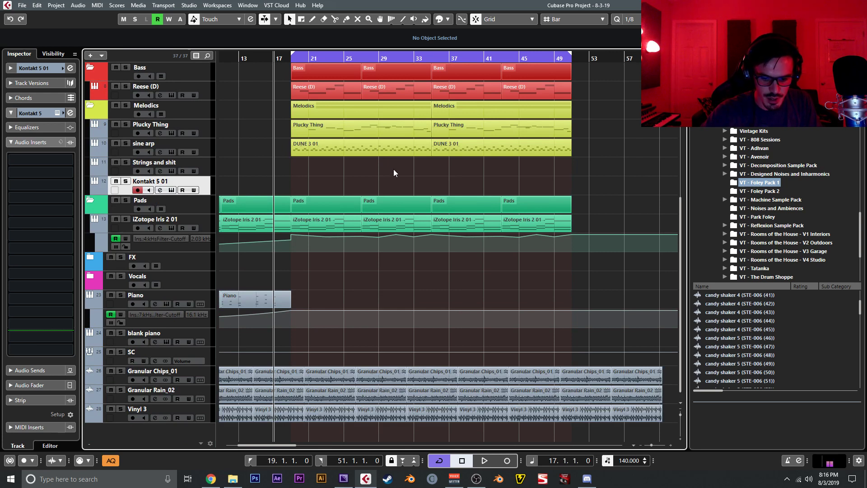
drag(383, 180, 393, 278)
scroll(393, 277, up, 5)
drag(277, 96, 598, 83)
click(598, 83)
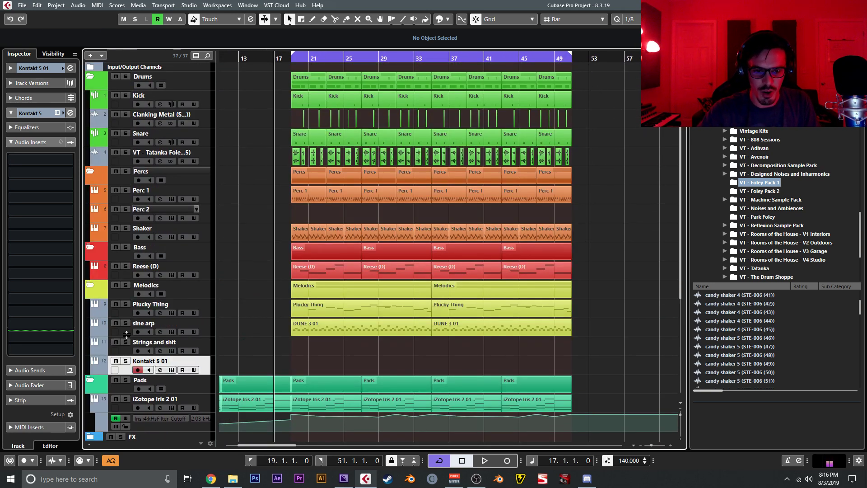
scroll(221, 333, down, 4)
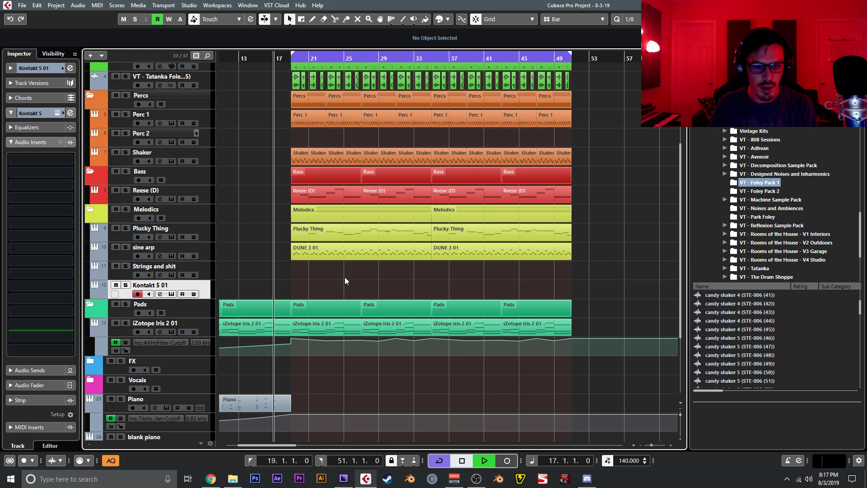
key(space)
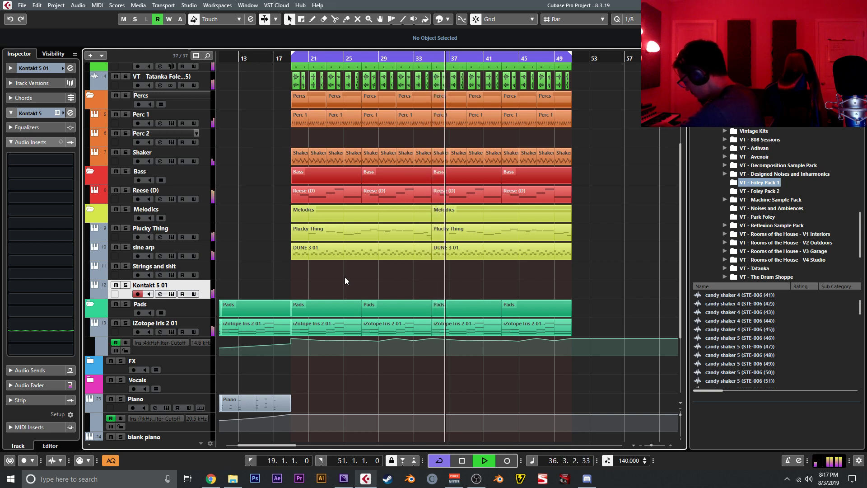
Stop playback and delete the Strings and shit and Kontakt 5 01 tracks
key(space)
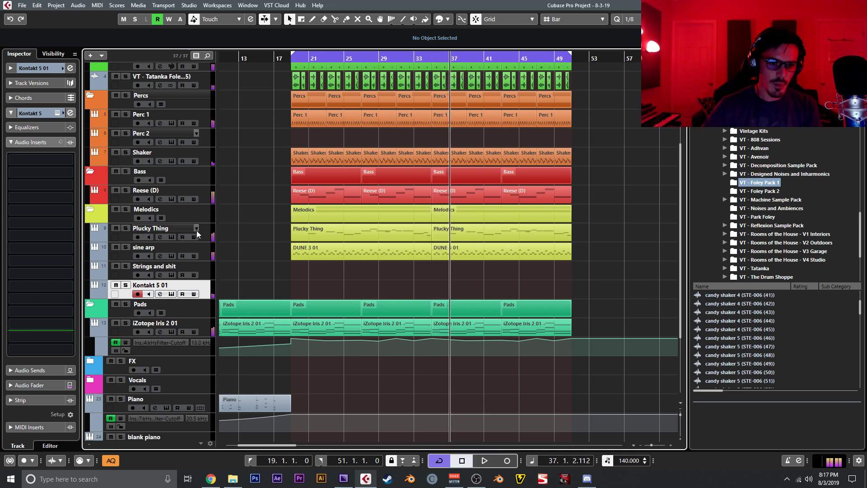
ctrl+click(210, 269)
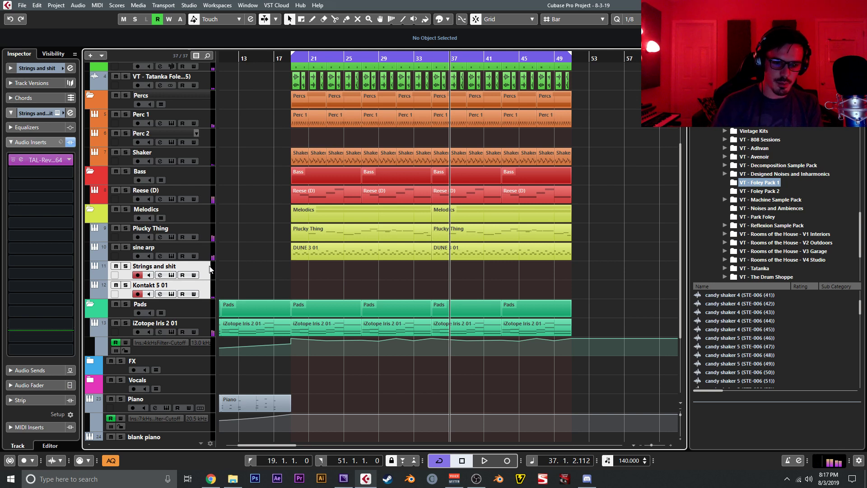
key(Delete)
Try clearing the Plucky Thing parts out of bars 19 to 51, keeping one at bar 51, and play from bar 13
click(392, 233)
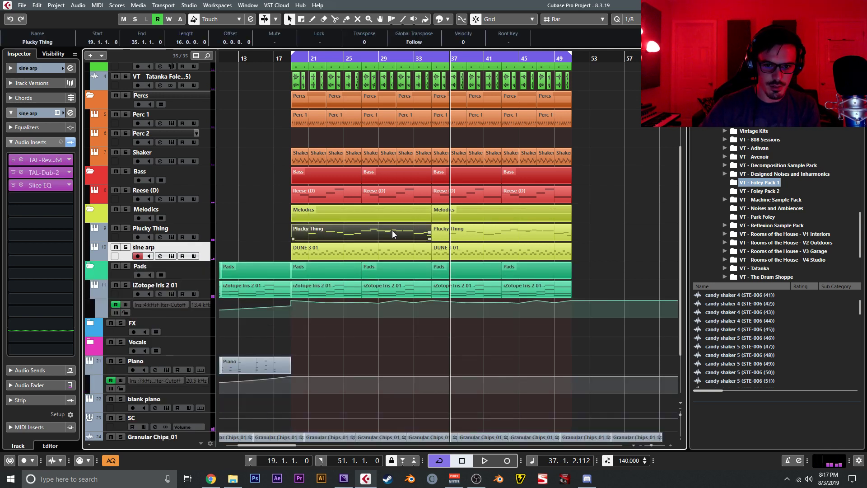
drag(391, 233, 583, 237)
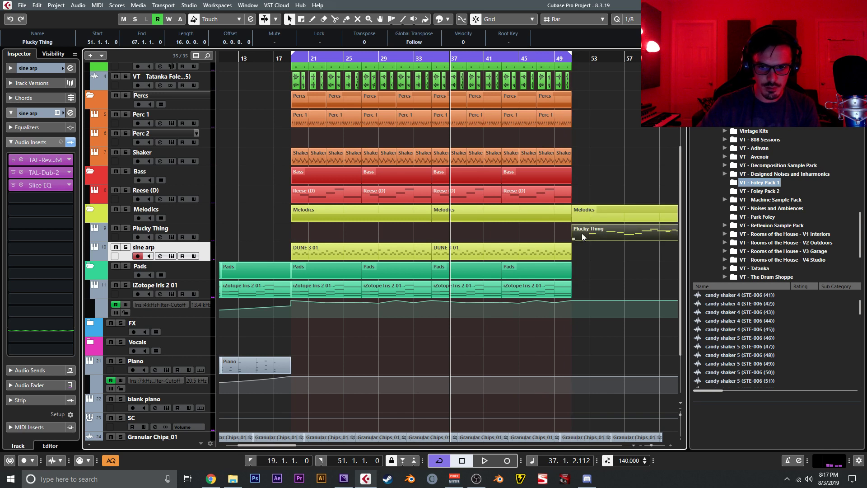
click(240, 57)
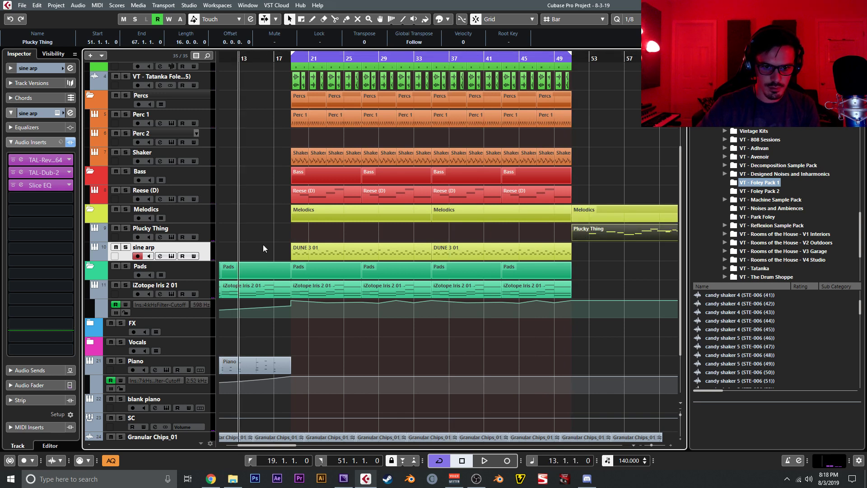
click(211, 231)
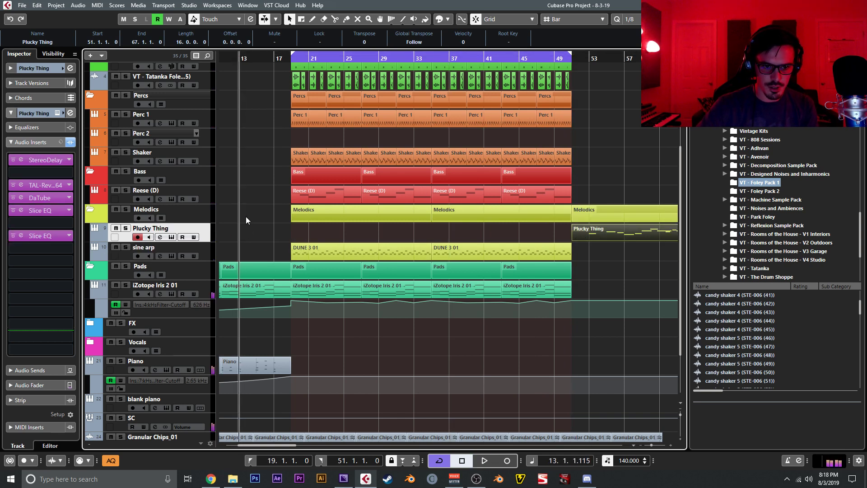
key(space)
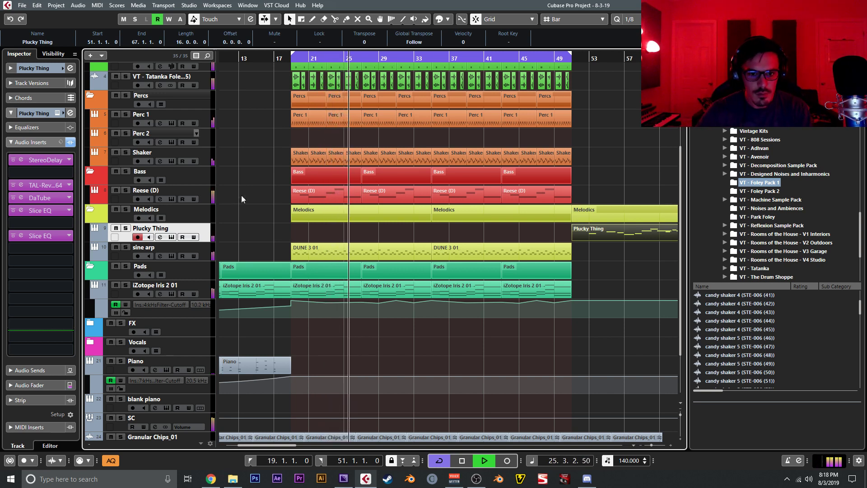
Move the Plucky Thing part back to bar 19 and duplicate it once to fill up to bar 51
key(g)
key(g)
key(g)
key(g)
click(462, 270)
key(h)
key(h)
key(h)
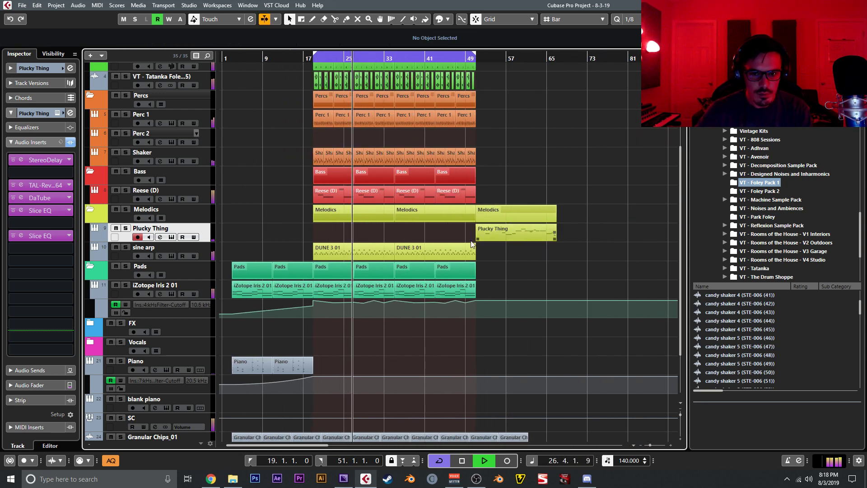
key(g)
key(g)
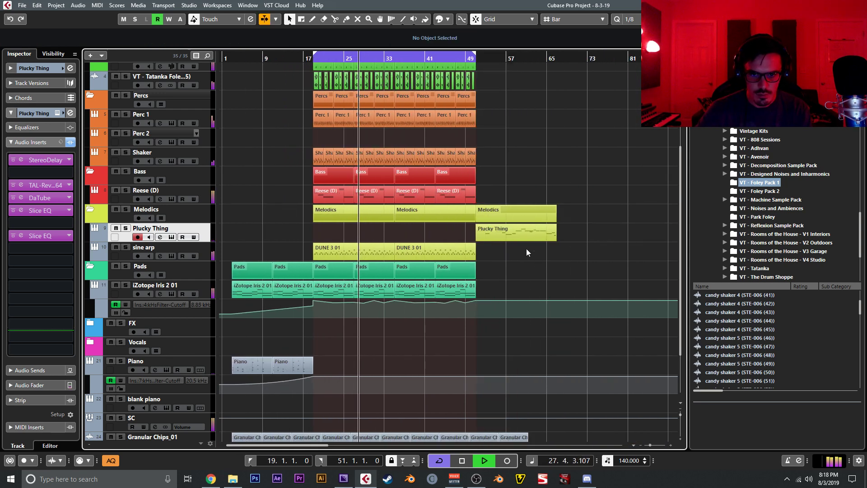
drag(520, 236, 359, 232)
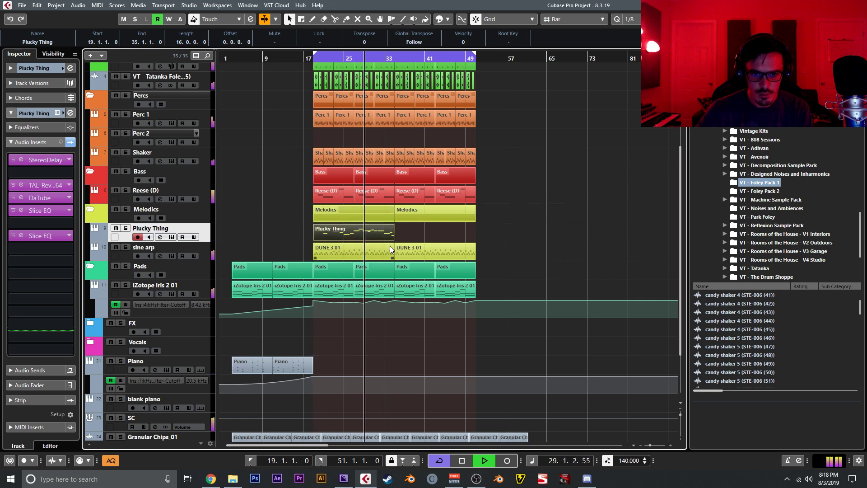
key(ctrl+d)
Stop playback, duplicate the two sine arp parts into bars 51 to 83, and delete the originals
key(space)
drag(501, 254, 387, 257)
key(ctrl+d)
click(371, 254)
key(Delete)
key(Delete)
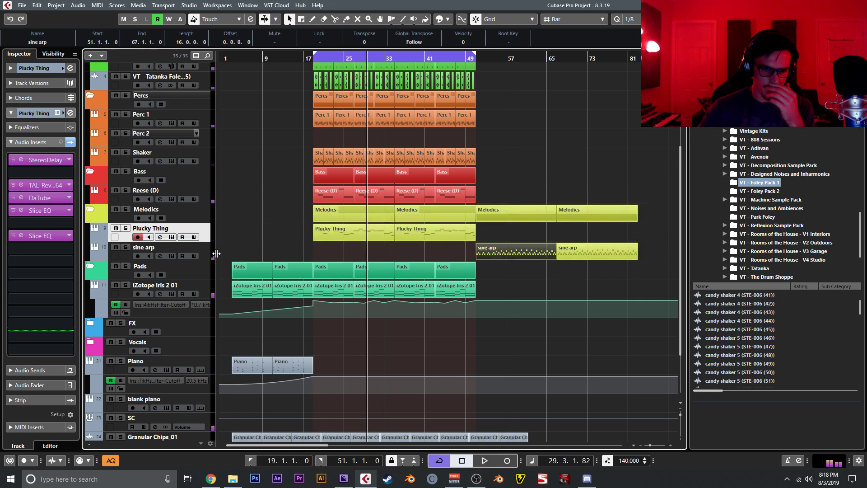
Duplicate all parts and clips of the Drums group from bars 19–51 so the copies start at bar 51
click(281, 243)
scroll(367, 94, up, 4)
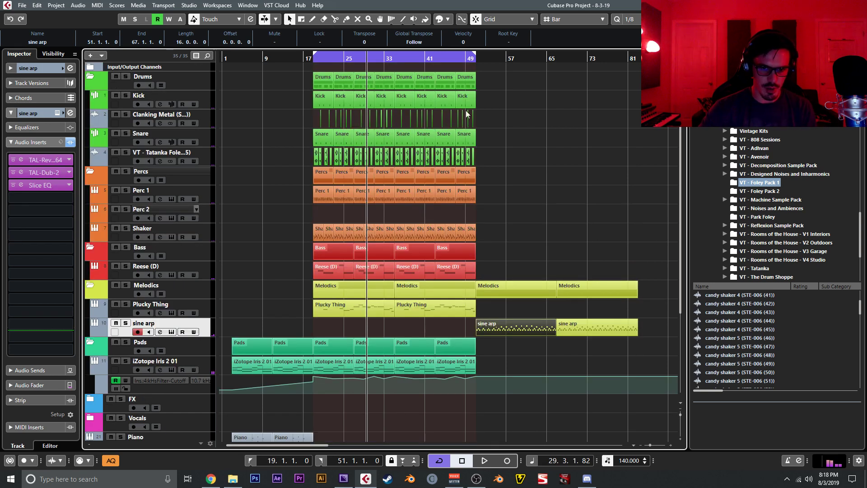
click(329, 87)
key(ctrl+d)
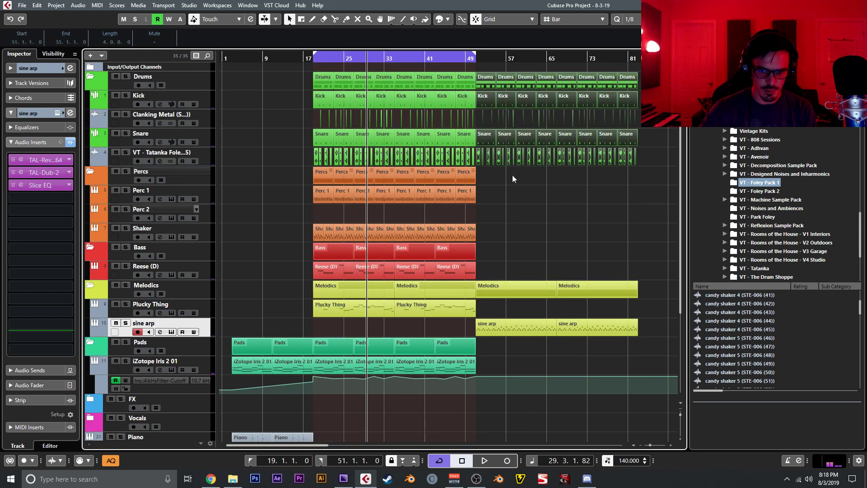
Duplicate the percussion, shaker and bass parts from bars 19–51 into bars 51 to 83, then clear the selection
drag(512, 174, 305, 182)
key(ctrl+d)
drag(498, 252, 310, 245)
key(ctrl+d)
click(310, 245)
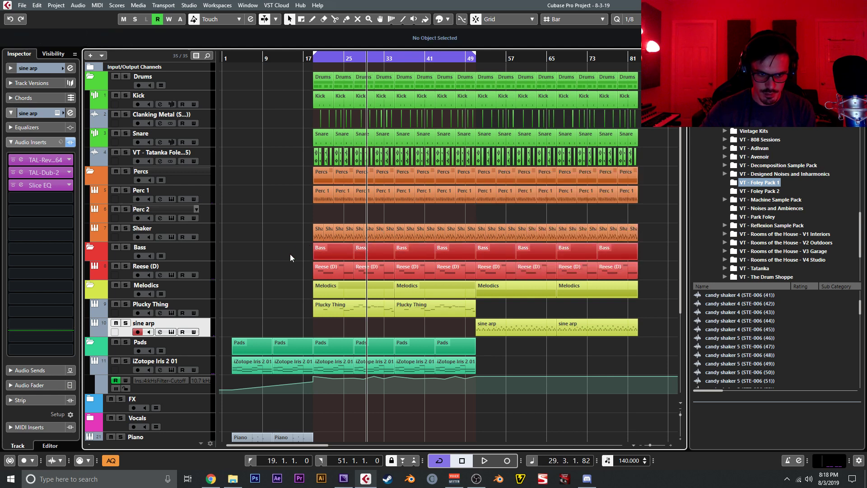
Play from near the song's start and repeat the last three Granular Chips_01, Granular Rain_02 and Vinyl 3 clips four times
click(229, 57)
key(space)
scroll(288, 121, down, 4)
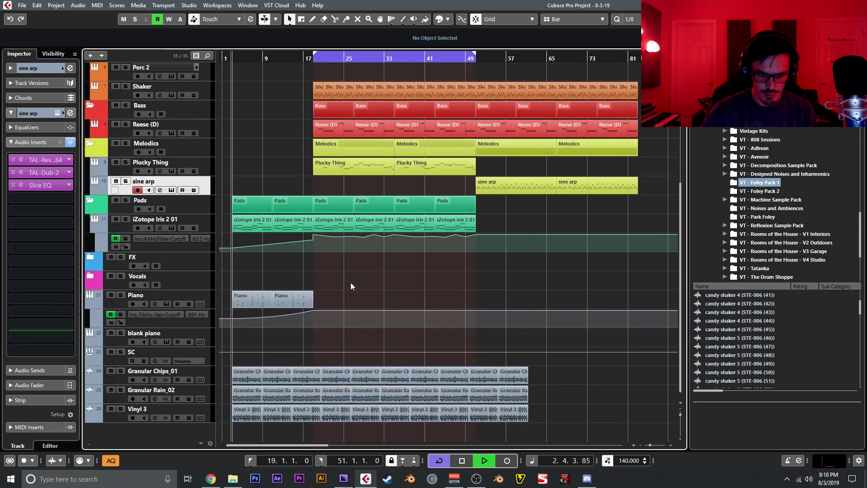
drag(562, 369, 455, 413)
key(ctrl+d)
key(ctrl+d)
key(ctrl+d)
key(ctrl+d)
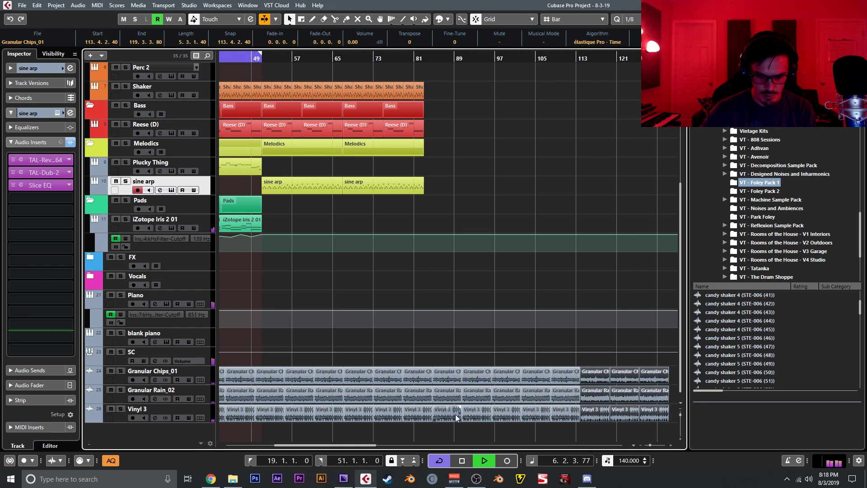
scroll(456, 417, down, 2)
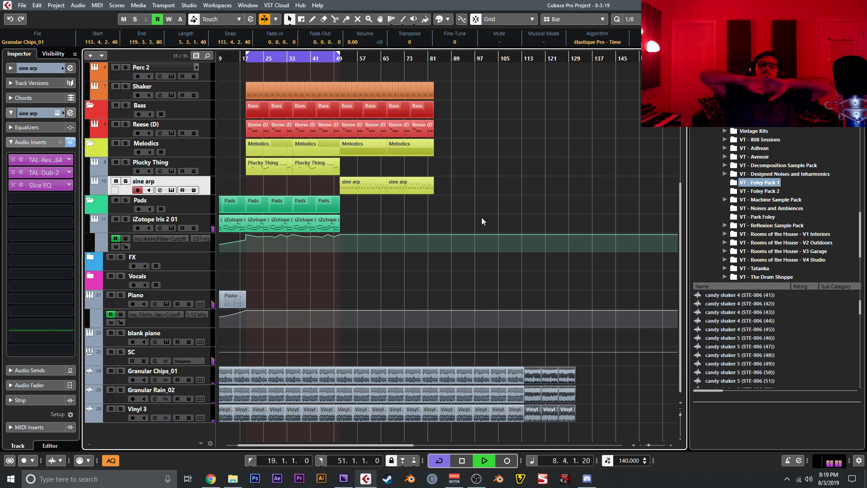
Turn off cycle playback, stop the transport, and set the grid type to Use Quantize with the Split tool active
key(KP_Divide)
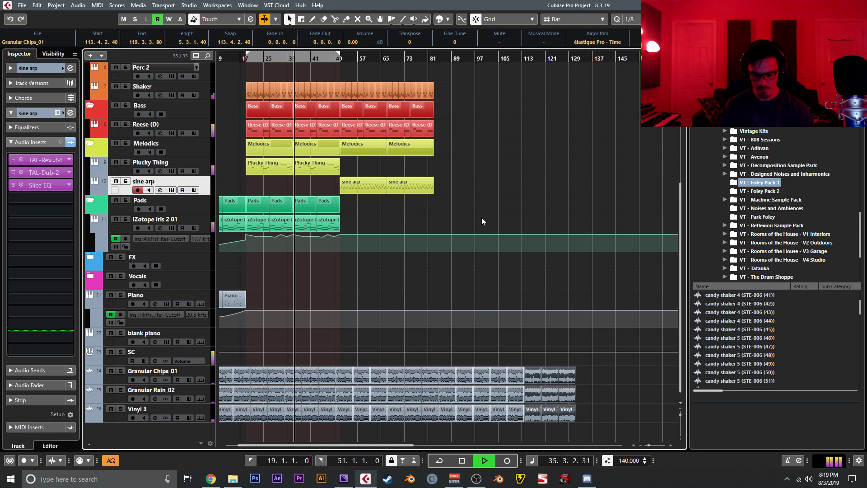
key(space)
key(h)
key(h)
key(h)
key(h)
key(h)
scroll(443, 148, up, 5)
right_click(444, 148)
click(490, 151)
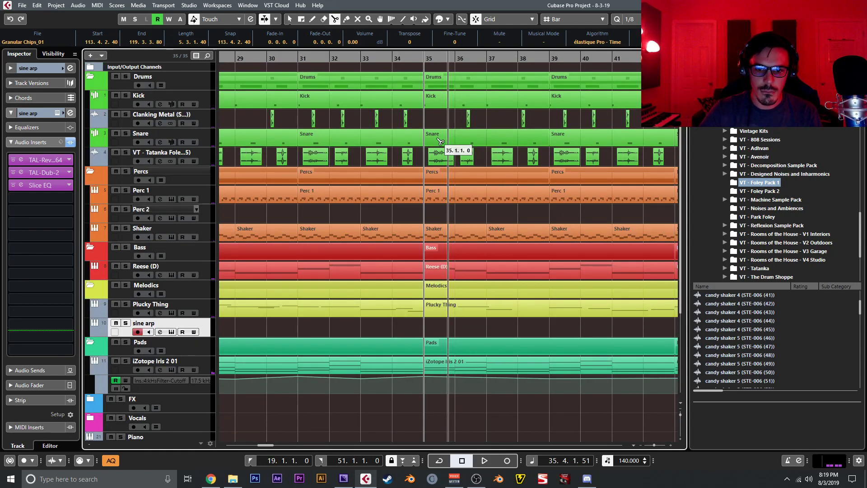
click(575, 19)
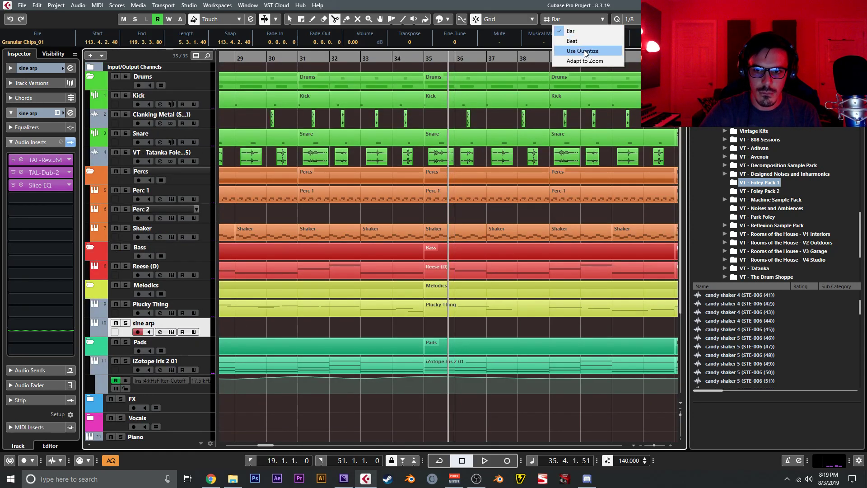
click(582, 51)
Split the Percs folder parts at 35.3.1.0, delete the half bar starting at bar 35, and play from bar 31
click(440, 177)
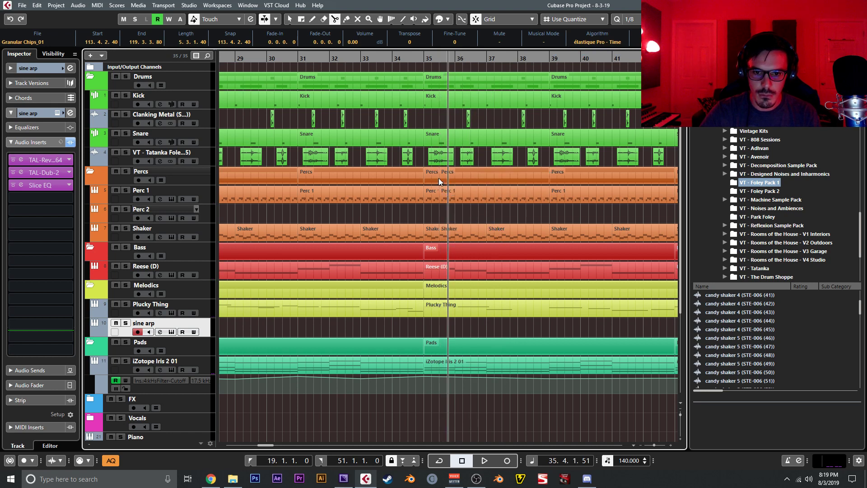
key(1)
click(437, 178)
key(Delete)
click(323, 60)
key(space)
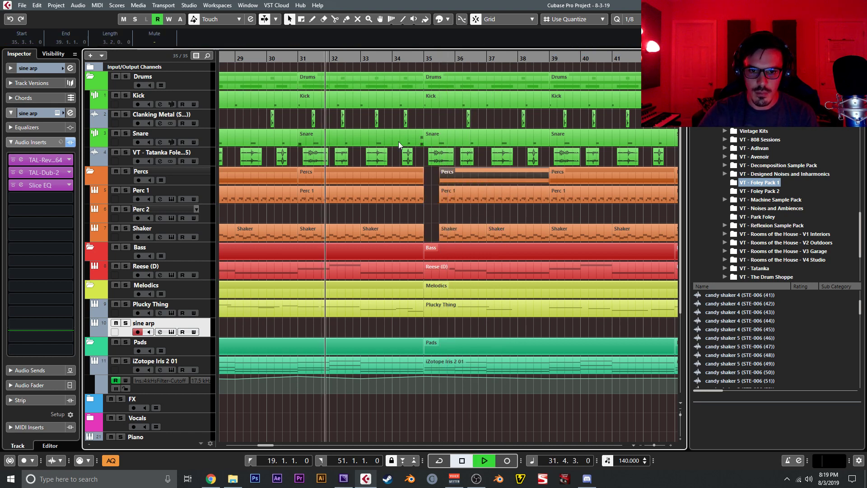
click(432, 213)
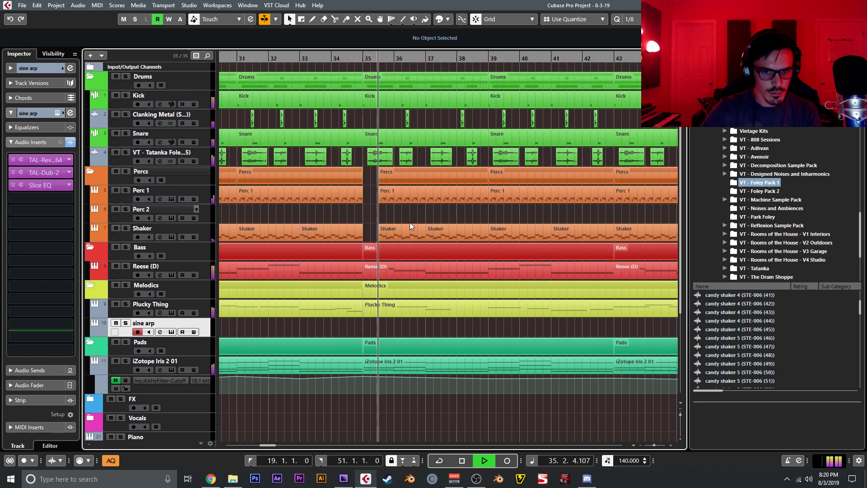
Split the Perc 1 part that starts at bar 51 at beats 51.2 and 51.3
right_click(411, 212)
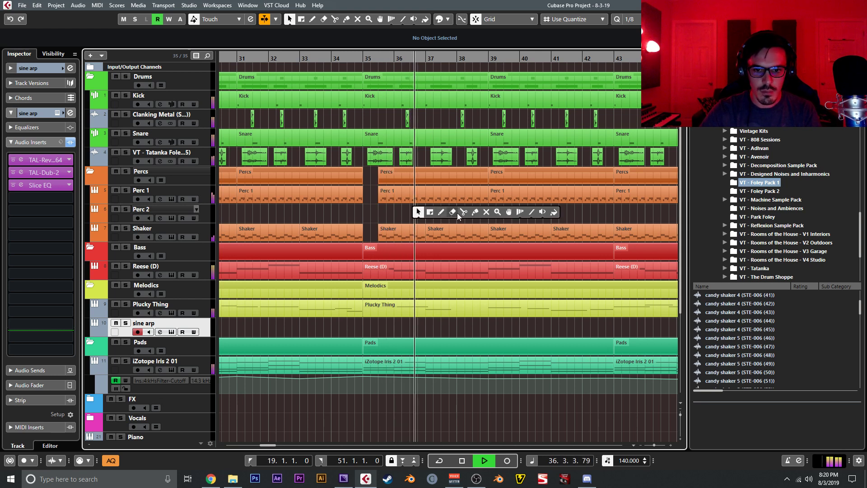
click(455, 212)
right_click(515, 220)
click(564, 220)
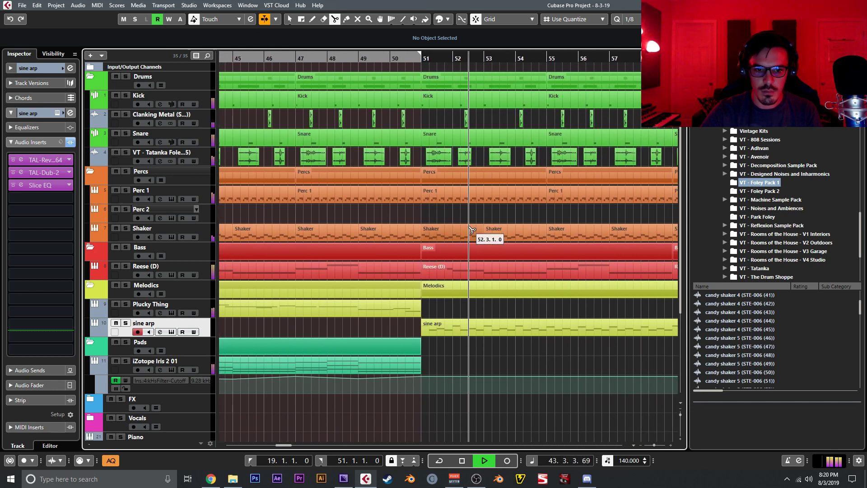
scroll(471, 229, up, 6)
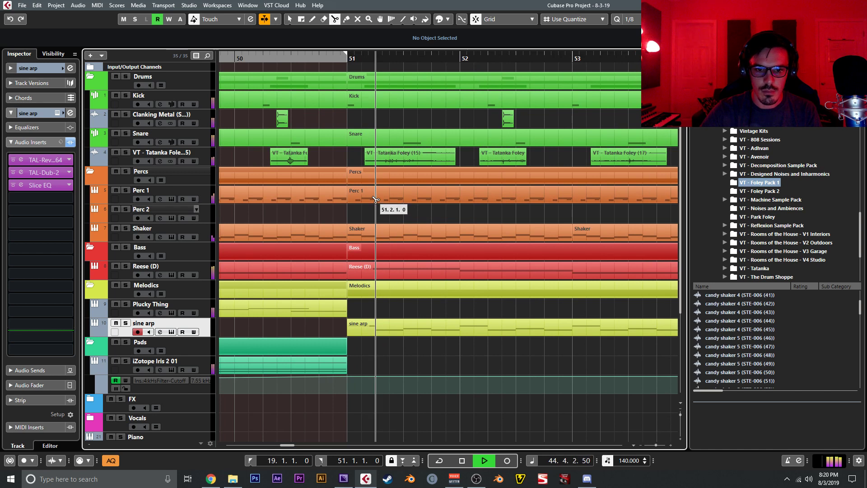
click(381, 198)
right_click(405, 193)
click(405, 193)
Split the Shaker part at 51.3 and delete the opening Shaker and Perc 1 pieces at bar 51
right_click(378, 198)
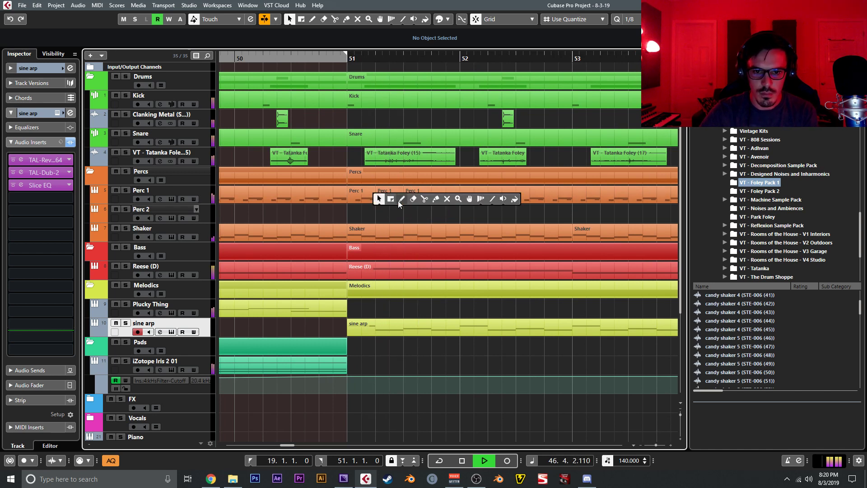
click(423, 199)
click(405, 232)
right_click(404, 231)
click(405, 231)
click(389, 231)
key(Delete)
click(361, 194)
key(Delete)
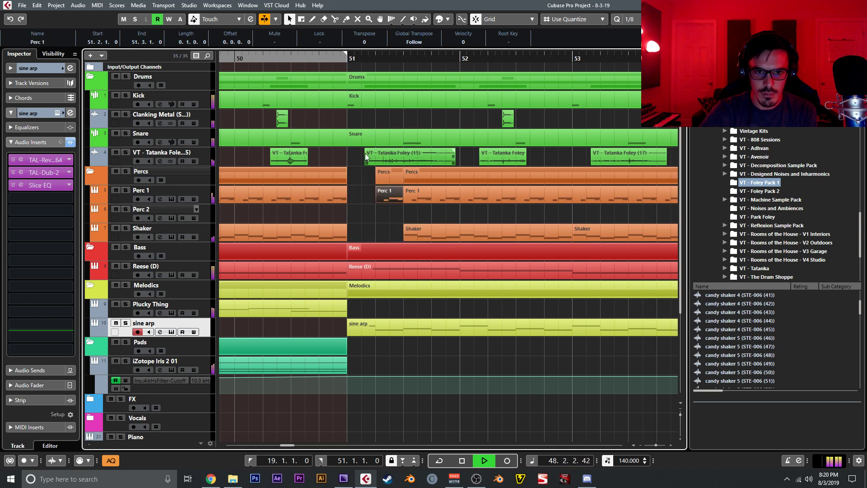
click(359, 157)
drag(364, 174, 453, 212)
drag(487, 252, 441, 242)
drag(436, 296, 392, 308)
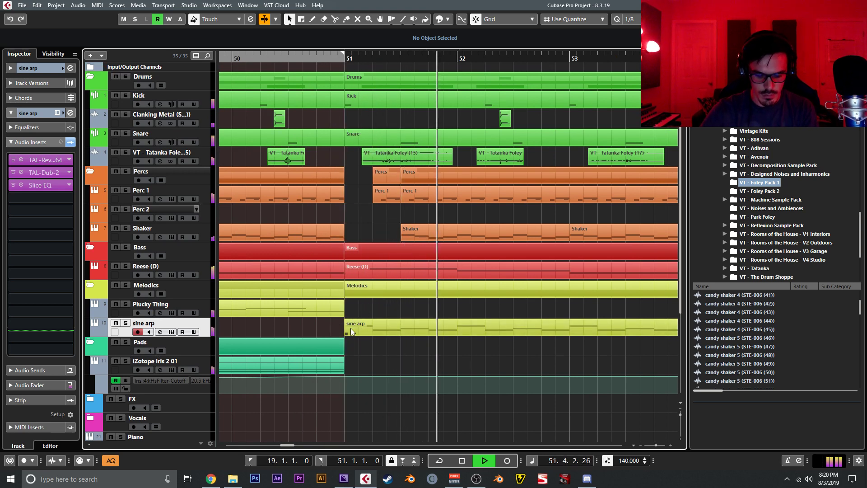
Duplicate the last iZotope Iris 2 01 part to bar 51 and set its cutoff automation point at 51.1.3.0 to 100
key(g)
key(g)
key(g)
key(g)
key(g)
key(g)
key(g)
key(g)
key(g)
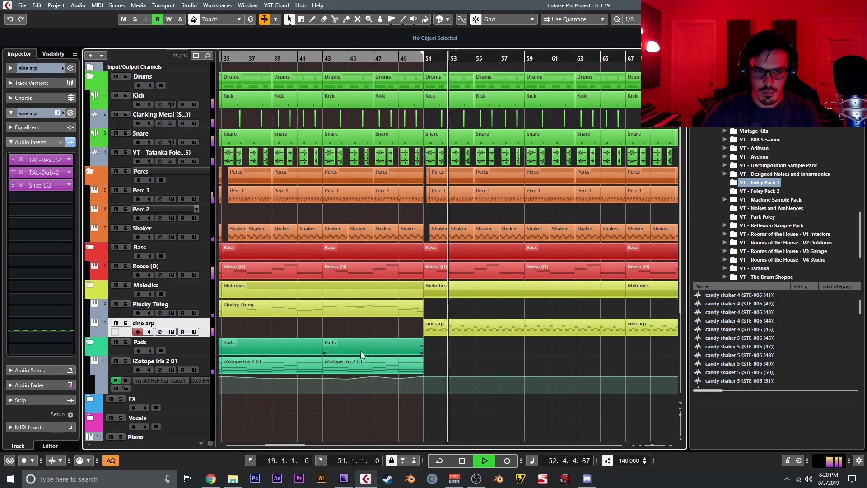
key(h)
key(h)
key(h)
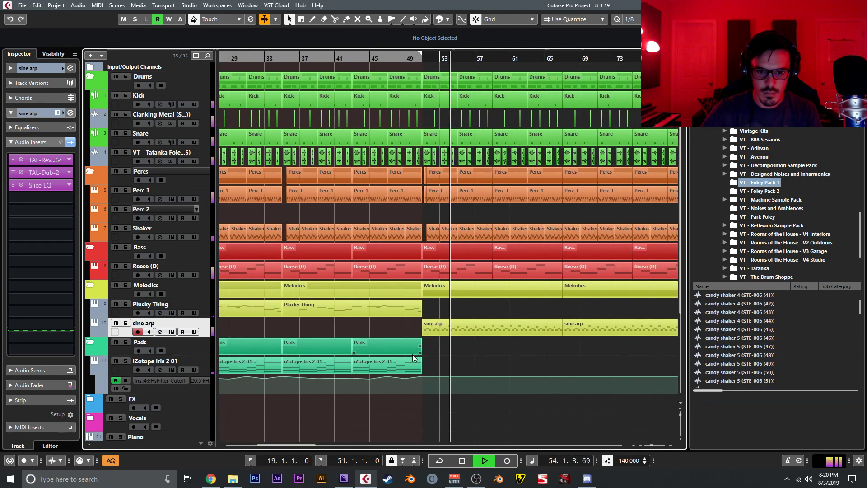
click(412, 361)
key(ctrl+d)
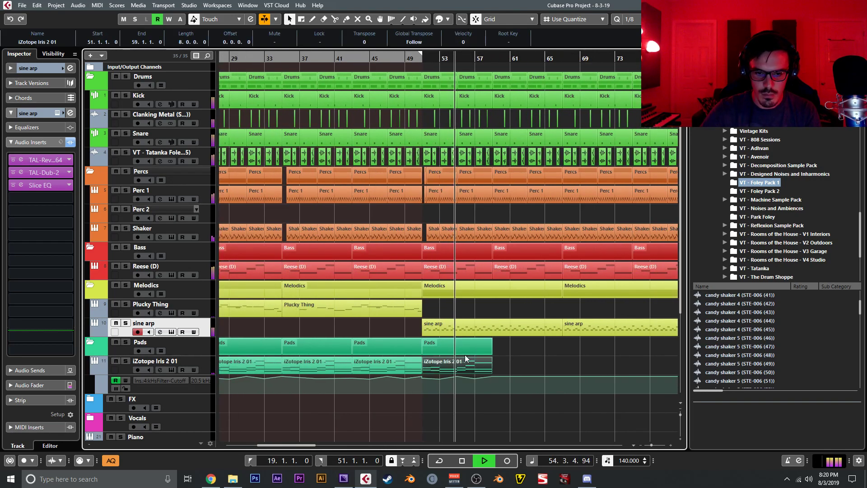
click(422, 379)
drag(423, 383, 425, 362)
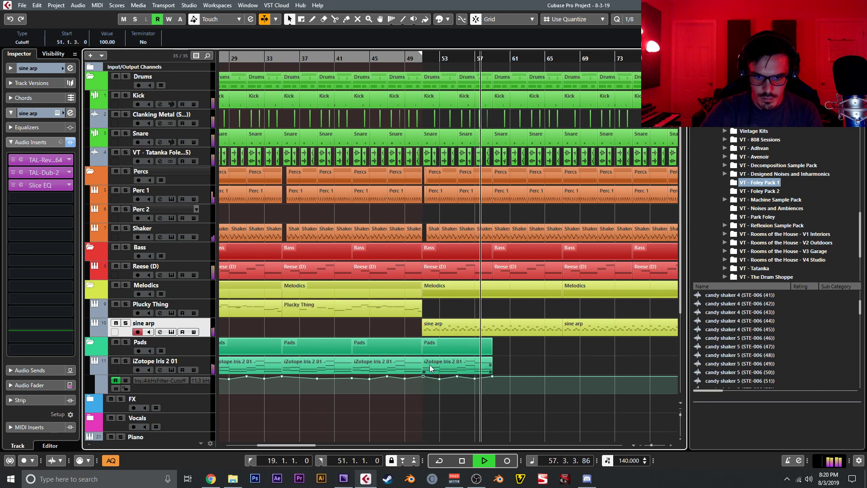
Repeat the iZotope Iris 2 01 part from bar 51 four times and delete the last copy, ending the pads at bar 83
click(453, 367)
key(ctrl+d)
key(ctrl+d)
key(ctrl+d)
key(ctrl+d)
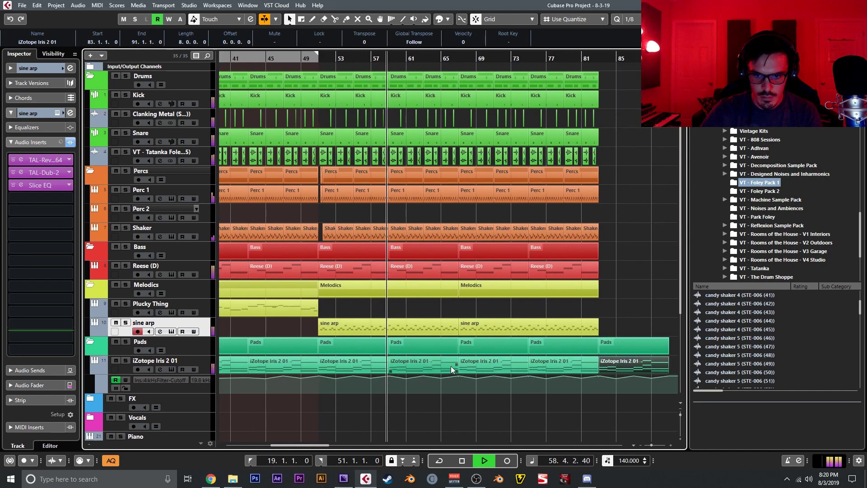
key(Delete)
Clean up the iZotope Iris 2 01 cutoff automation points where the repeated pad parts meet at bars 59, 67, 75 and 83
drag(394, 382, 387, 372)
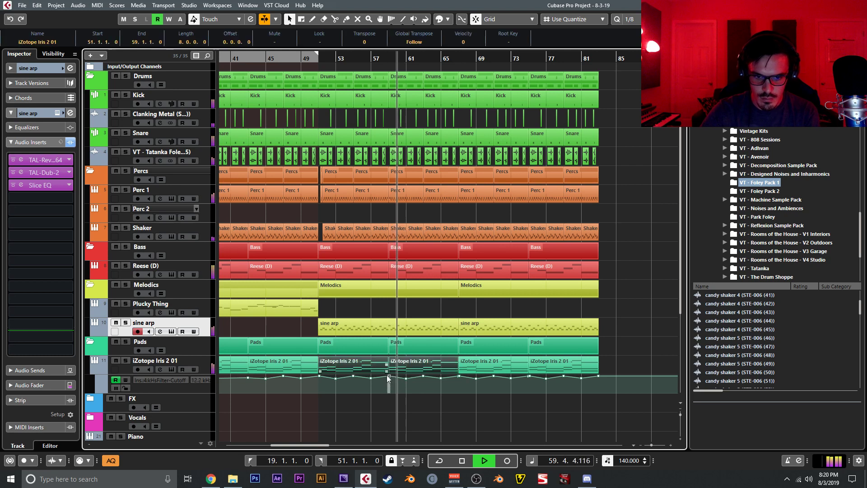
key(Delete)
key(ctrl+z)
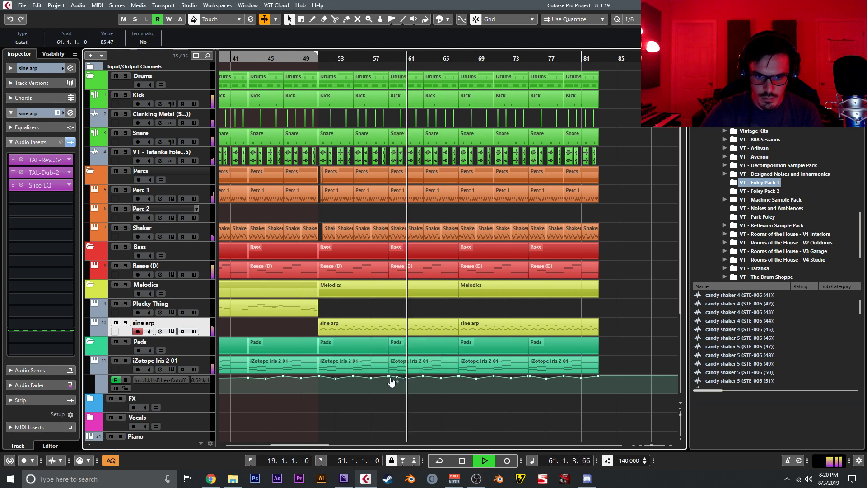
drag(388, 379, 390, 375)
click(458, 376)
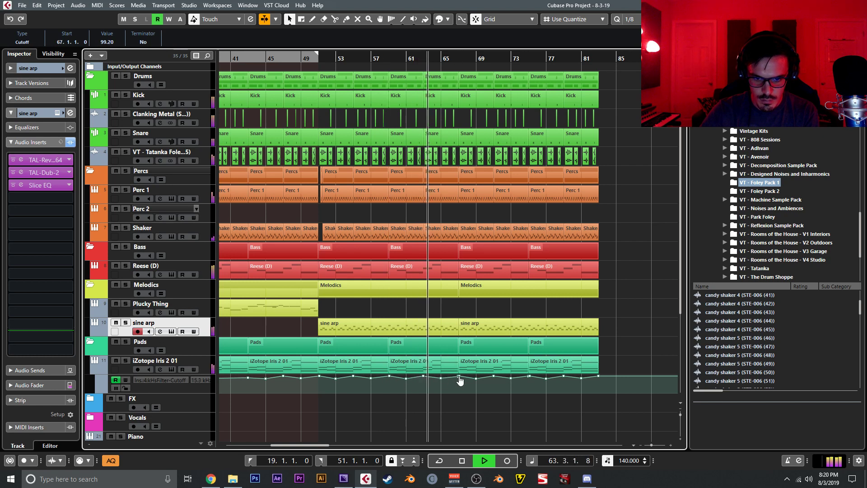
click(529, 377)
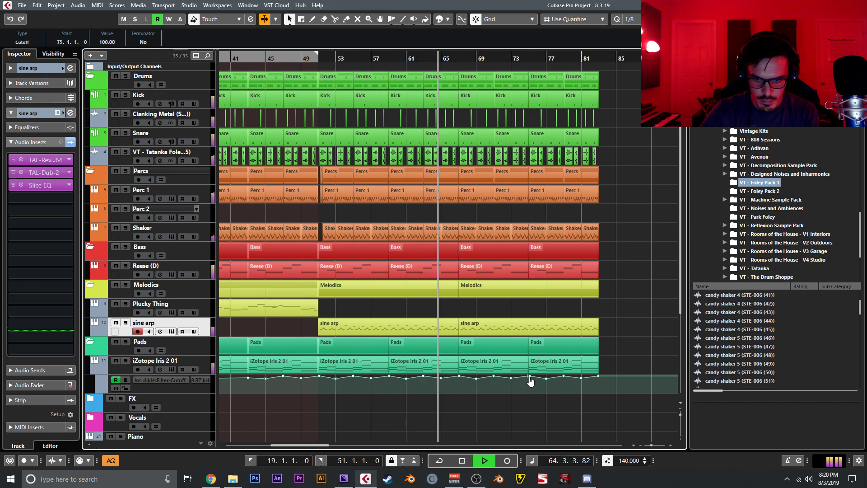
click(630, 360)
click(597, 376)
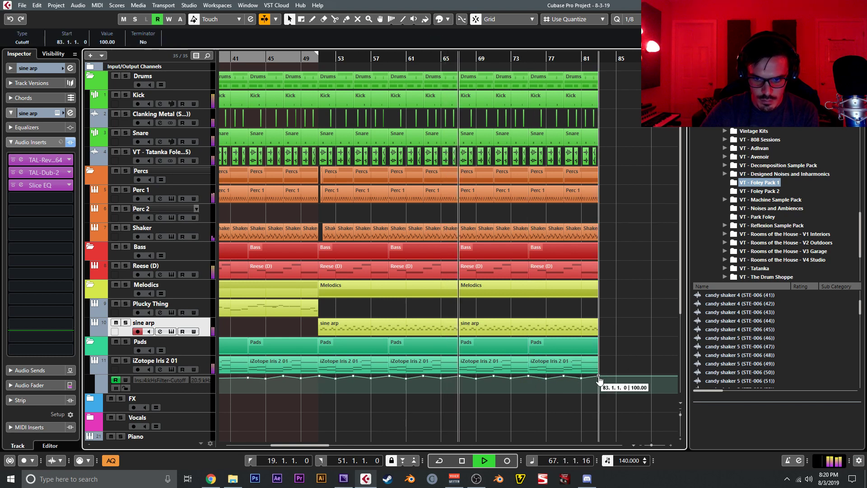
click(604, 350)
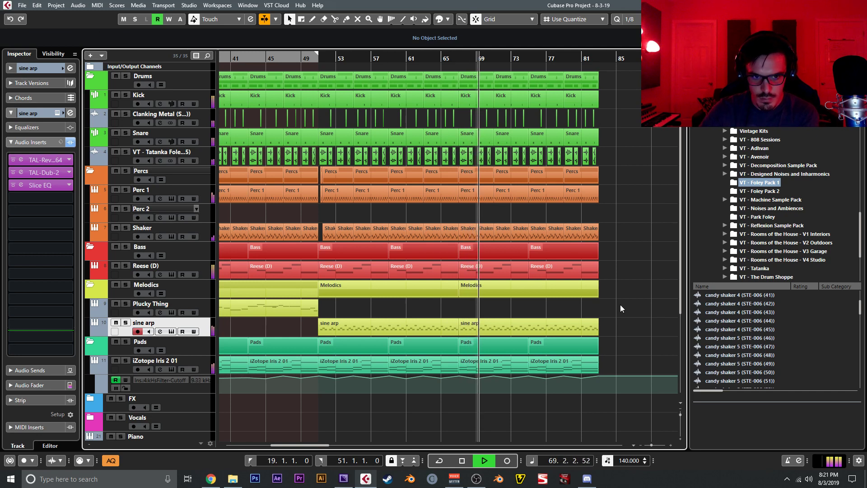
Set the grid type to Bar and copy the two opening Piano parts with their cutoff automation to bar 83
drag(614, 307, 474, 285)
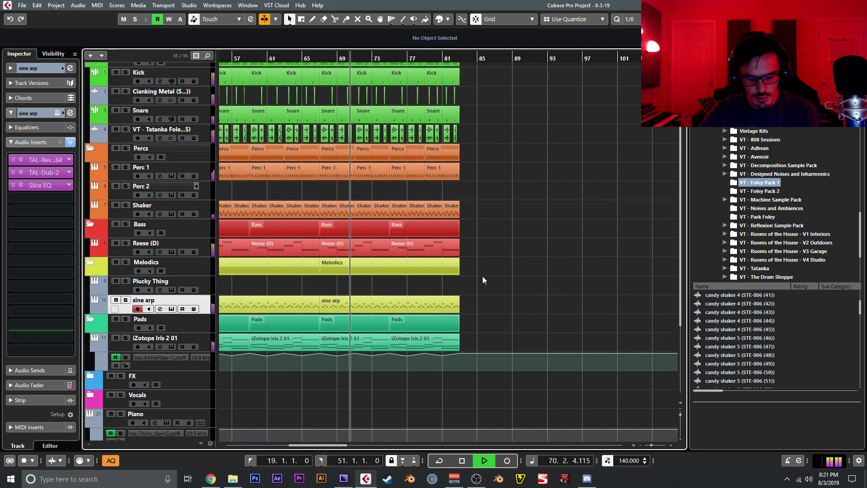
key(h)
key(h)
key(g)
key(g)
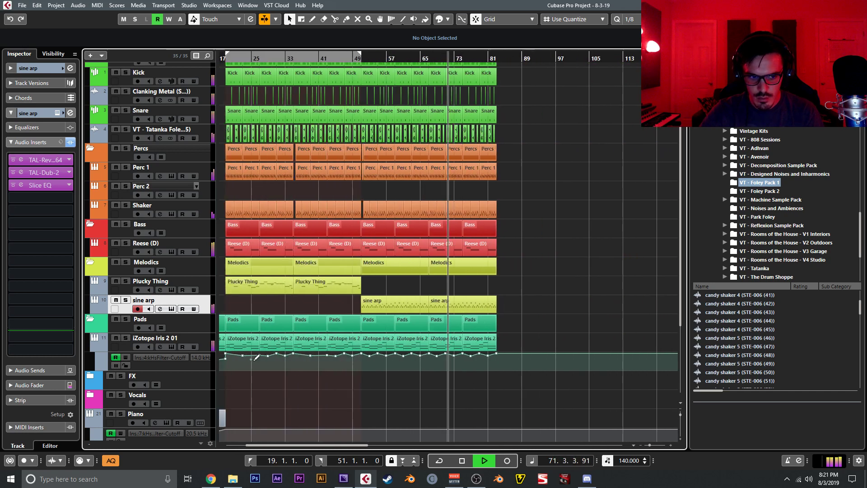
scroll(254, 360, down, 5)
click(252, 301)
drag(264, 294, 366, 307)
mouse_move(368, 304)
mouse_down()
mouse_move(261, 326)
mouse_move(241, 318)
mouse_up()
right_click(208, 311)
key(Escape)
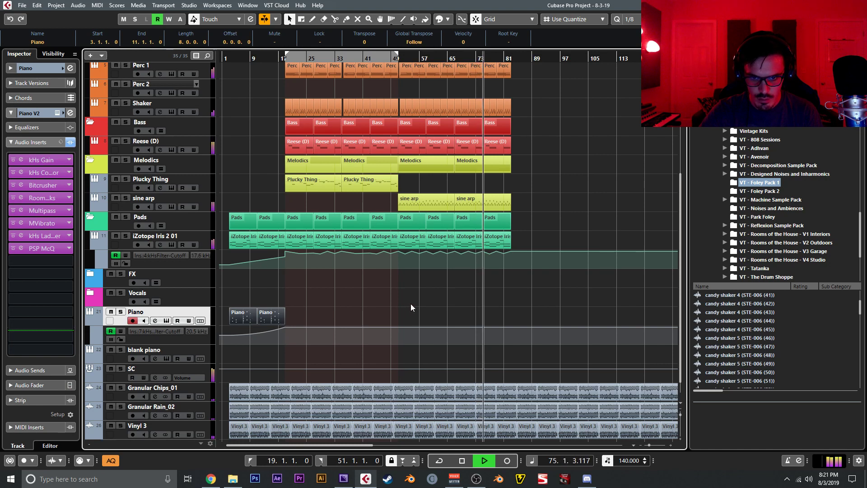
key(ctrl+v)
click(572, 20)
click(574, 41)
drag(543, 315, 521, 313)
click(543, 292)
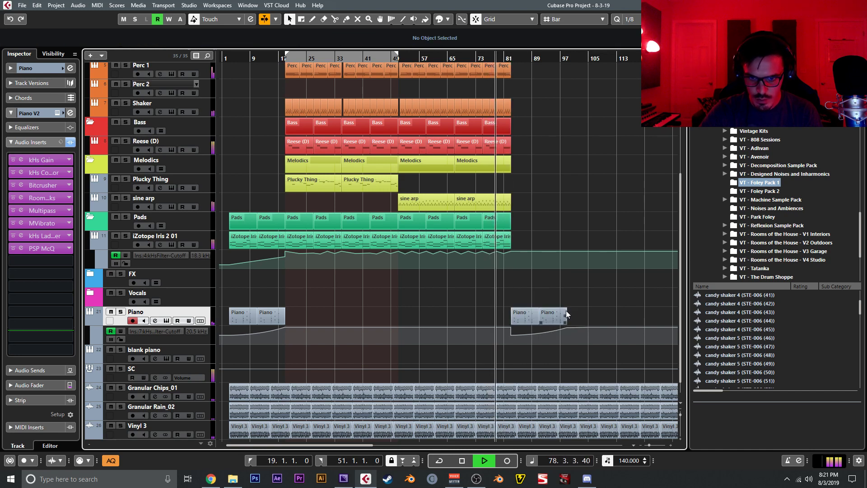
Review the transition at bar 83 and the copied Piano parts through bar 99 during playback
scroll(582, 312, up, 2)
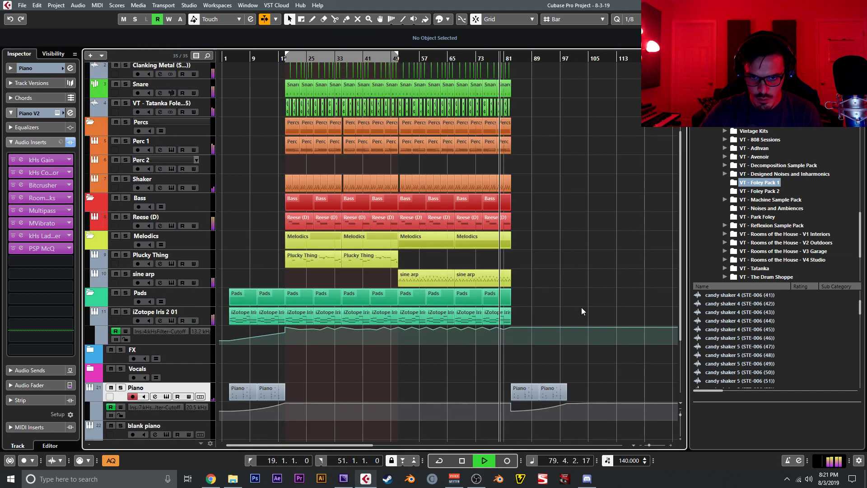
key(h)
key(h)
key(h)
key(h)
key(h)
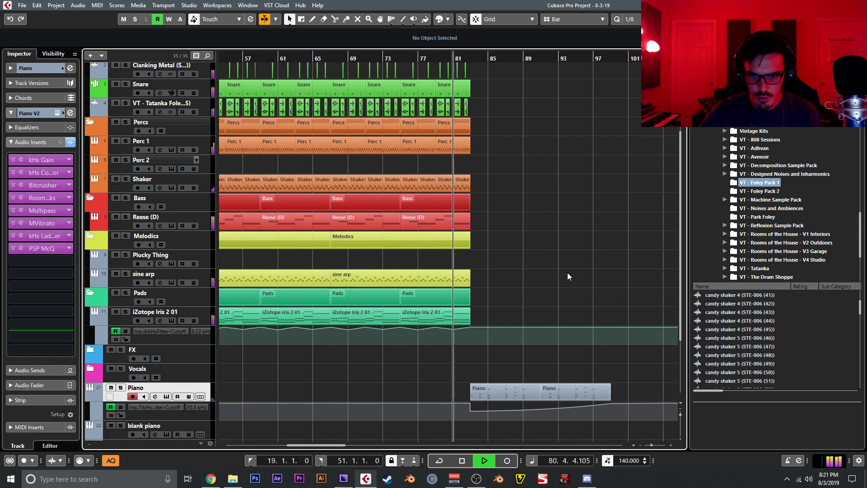
drag(581, 288, 539, 273)
scroll(591, 227, up, 2)
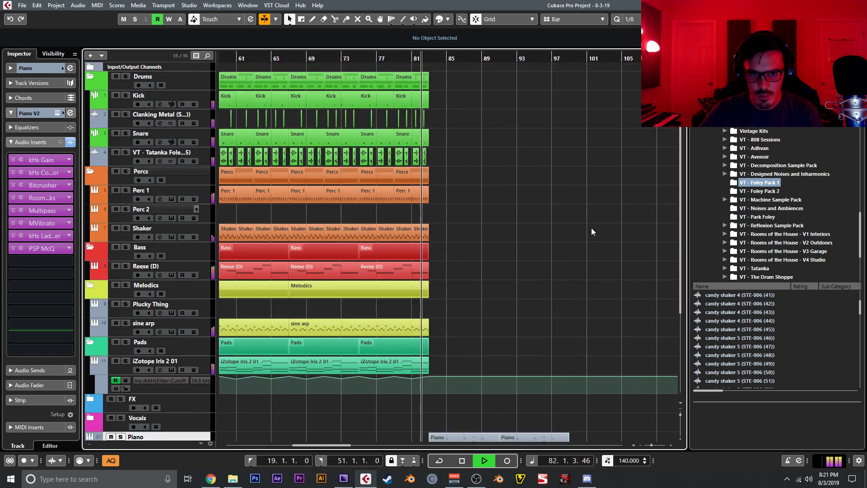
scroll(629, 239, down, 4)
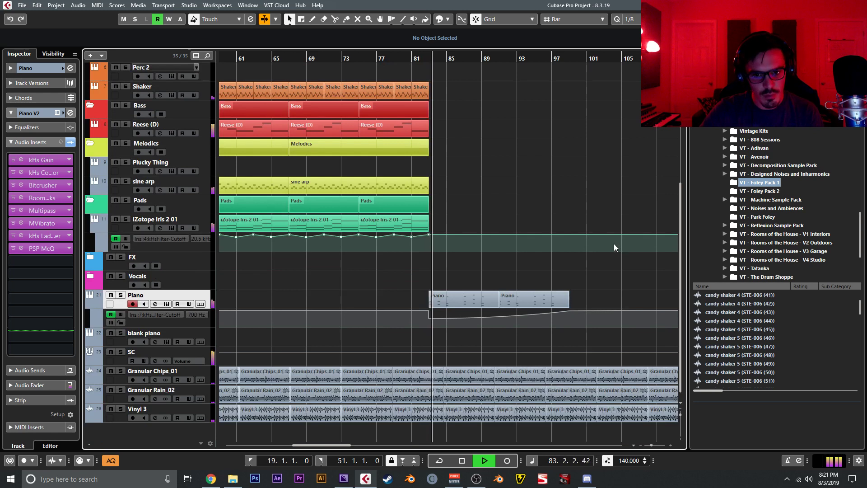
scroll(613, 247, up, 2)
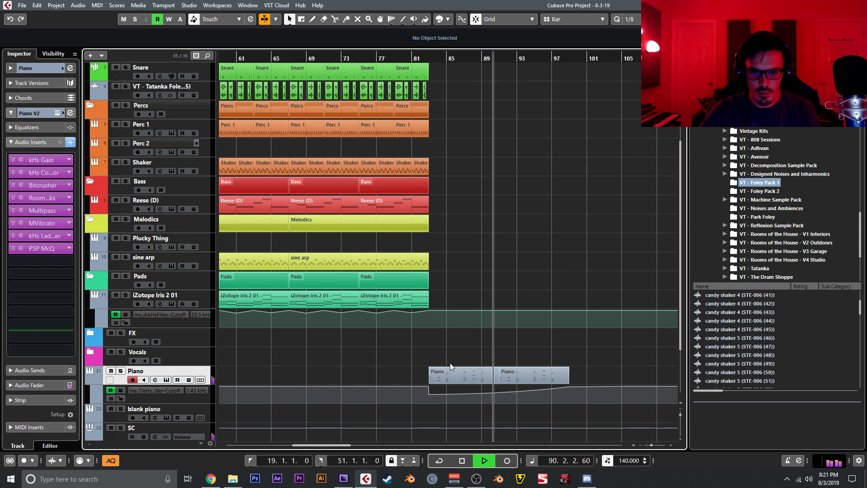
drag(455, 361, 497, 364)
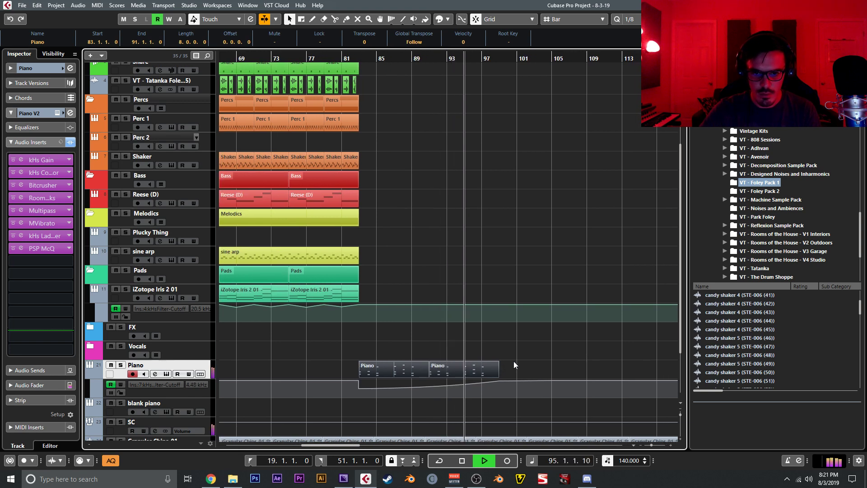
click(513, 361)
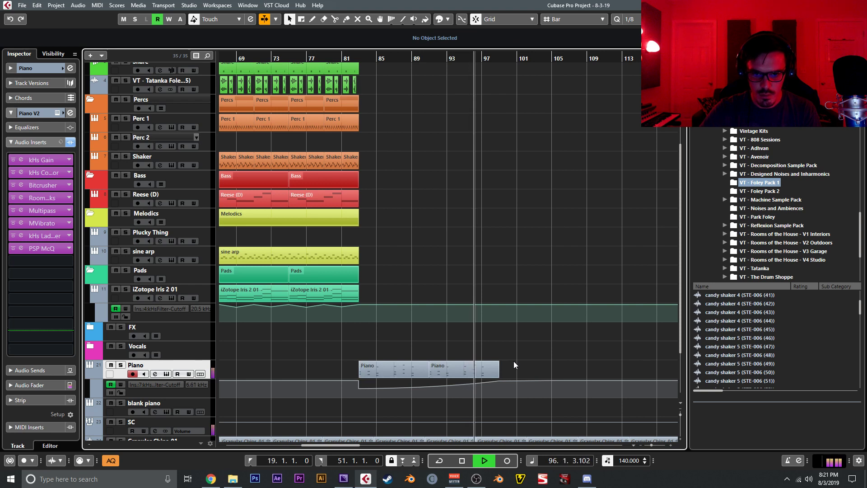
Duplicate the last 16 bars of the Drums folder, bars 67 to 83, to bar 99
scroll(513, 361, up, 3)
key(g)
key(g)
key(g)
key(g)
scroll(441, 124, left, 2)
drag(442, 87, 359, 80)
key(ctrl+d)
drag(432, 84, 456, 86)
Check the placement of the copied drums at bar 99 and play the transition from bar 96
key(h)
key(h)
key(h)
key(h)
key(h)
key(h)
key(h)
key(space)
scroll(464, 116, down, 4)
key(g)
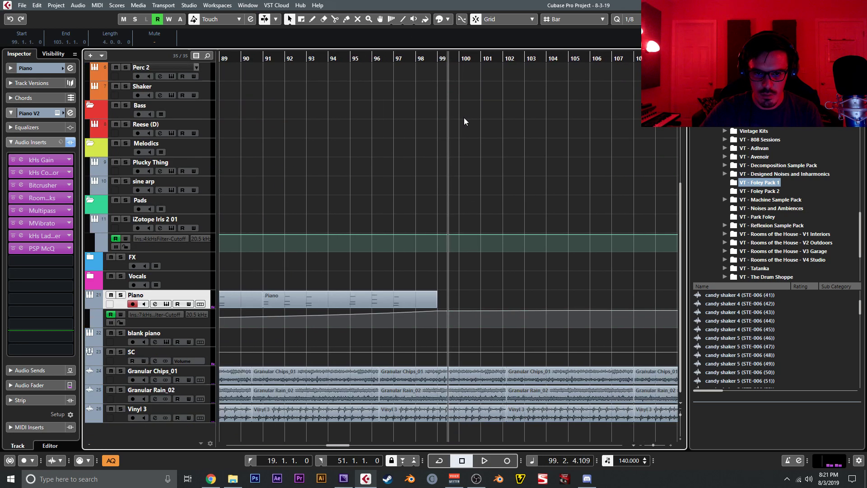
scroll(463, 118, up, 4)
click(363, 58)
key(g)
key(space)
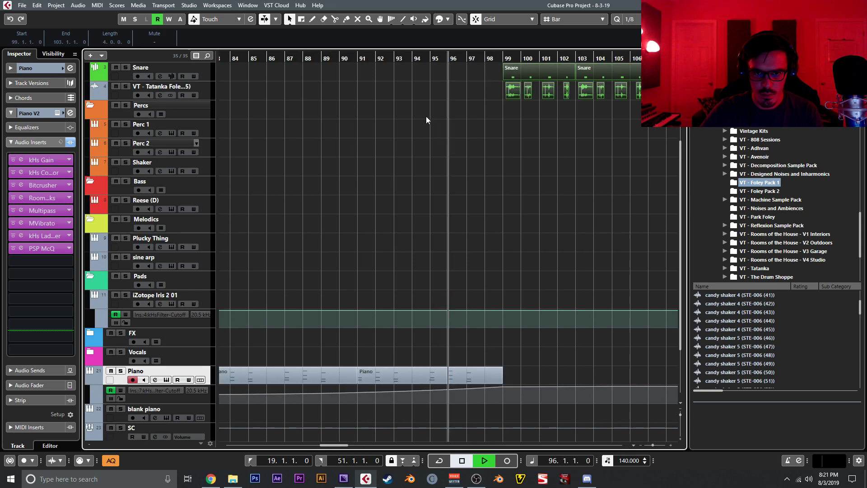
Duplicate the last 16 bars of the Perc 1 and Shaker parts, bars 67 to 83, to bar 99
key(g)
key(g)
key(g)
key(g)
key(g)
key(g)
scroll(400, 135, up, 4)
scroll(419, 151, left, 2)
drag(432, 179, 338, 181)
key(ctrl+d)
drag(420, 177, 519, 177)
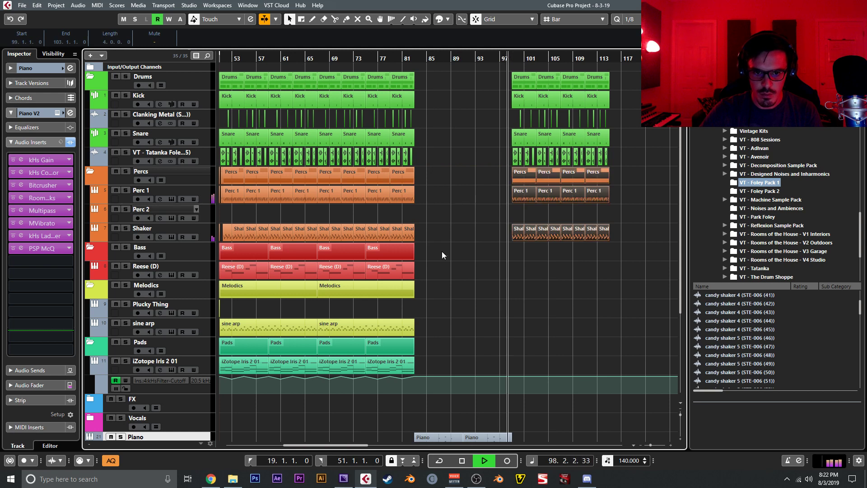
Duplicate the last two Bass parts and the last two Pads parts to bar 99
drag(442, 251, 338, 253)
key(ctrl+d)
drag(427, 254, 526, 254)
drag(439, 339, 533, 340)
key(ctrl+d)
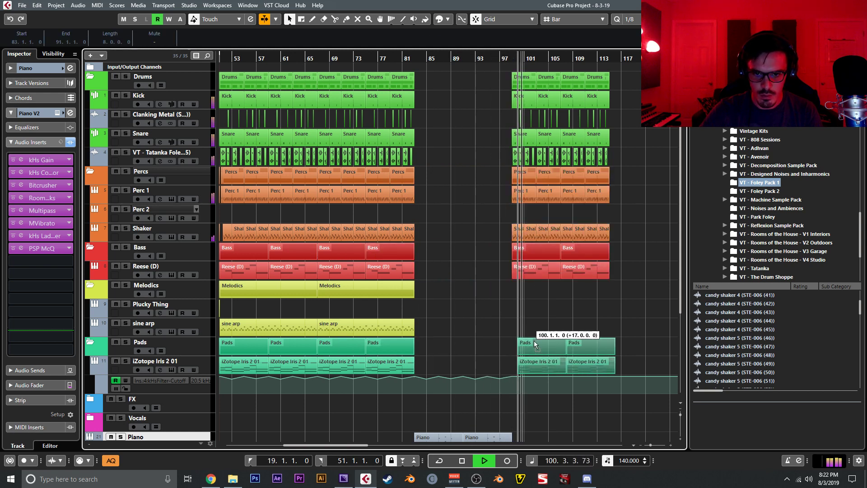
click(508, 332)
Duplicate all drum, percussion, bass and pad parts in bars 99 to 115 to bar 115
click(393, 58)
drag(633, 67, 469, 341)
key(ctrl+d)
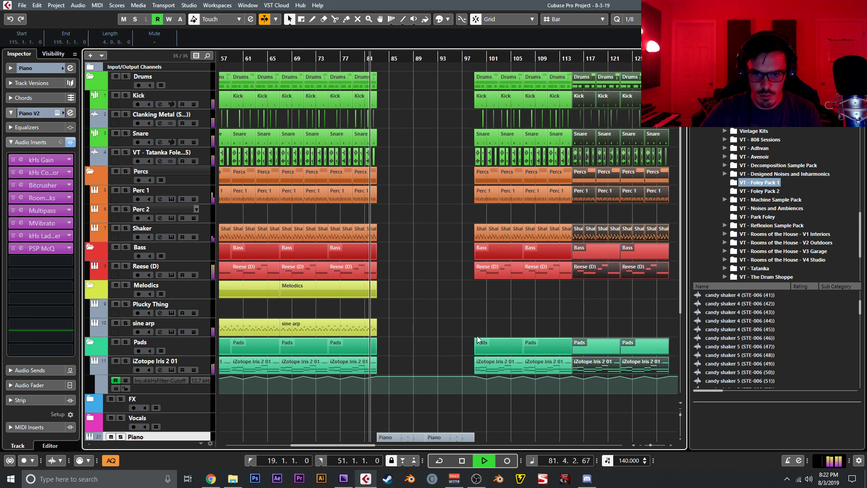
scroll(477, 337, down, 5)
click(499, 296)
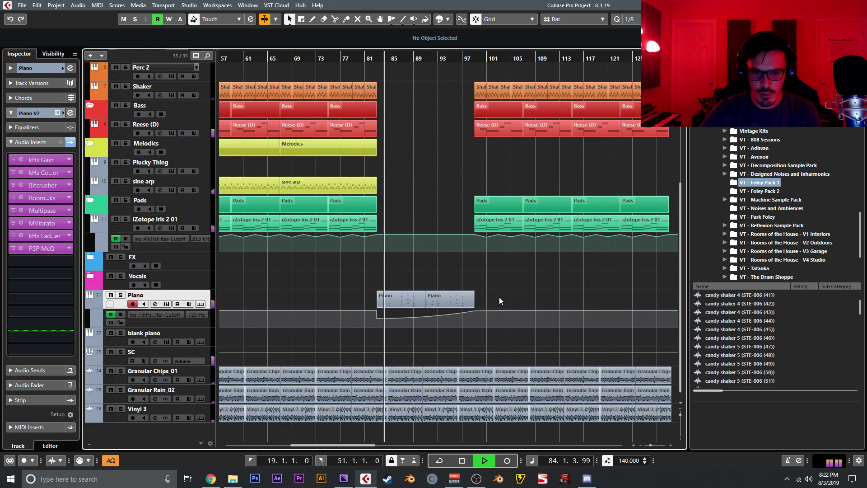
Set the Piano cutoff automation point at bar 83 to 69.44 and play through the piano break
click(378, 319)
drag(378, 319, 377, 317)
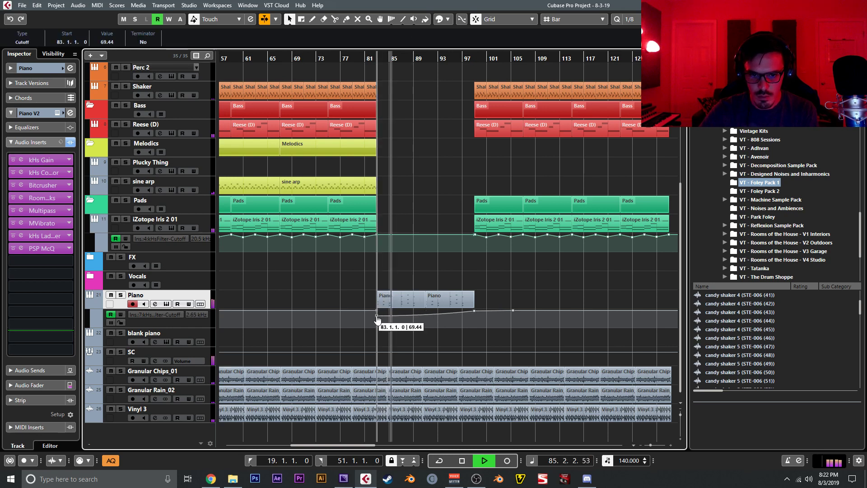
click(354, 59)
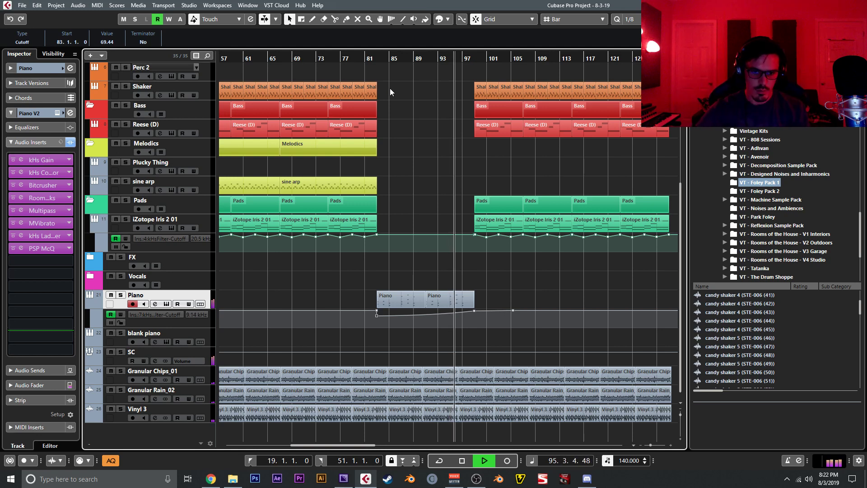
click(202, 192)
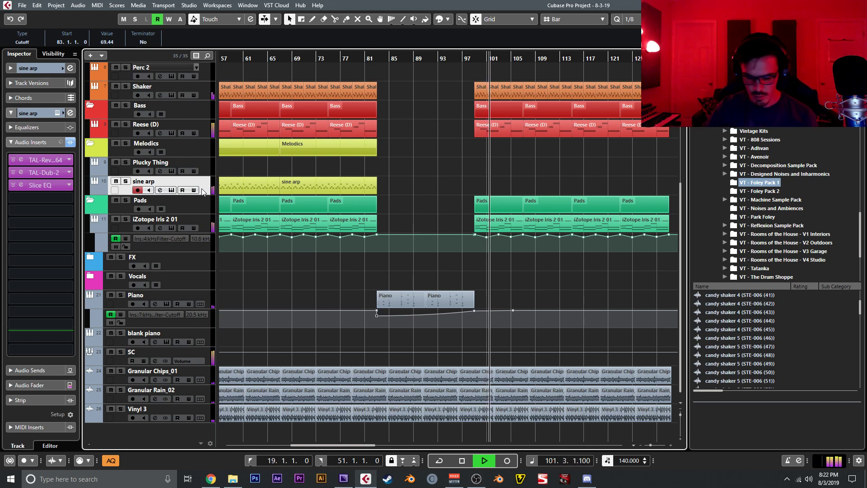
key(space)
Duplicate all drum, percussion, bass and pad parts in bars 99 to 131 to bar 131
scroll(202, 192, up, 4)
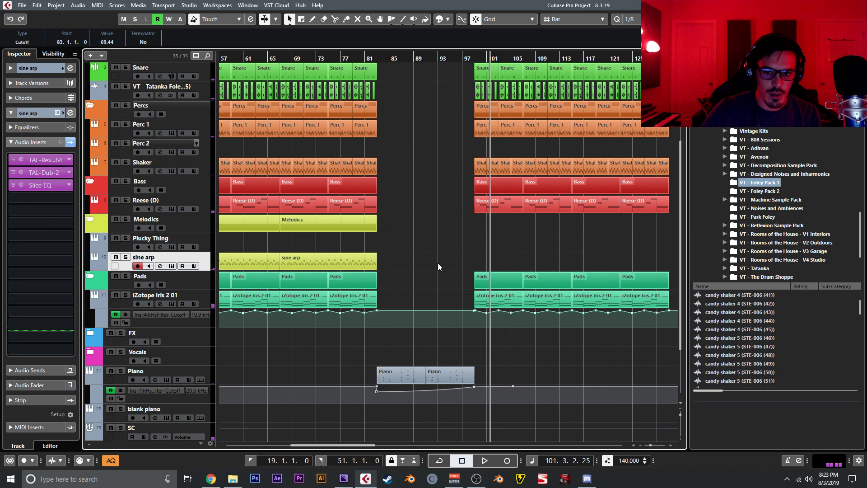
key(g)
key(g)
key(g)
drag(569, 67, 402, 273)
key(ctrl+d)
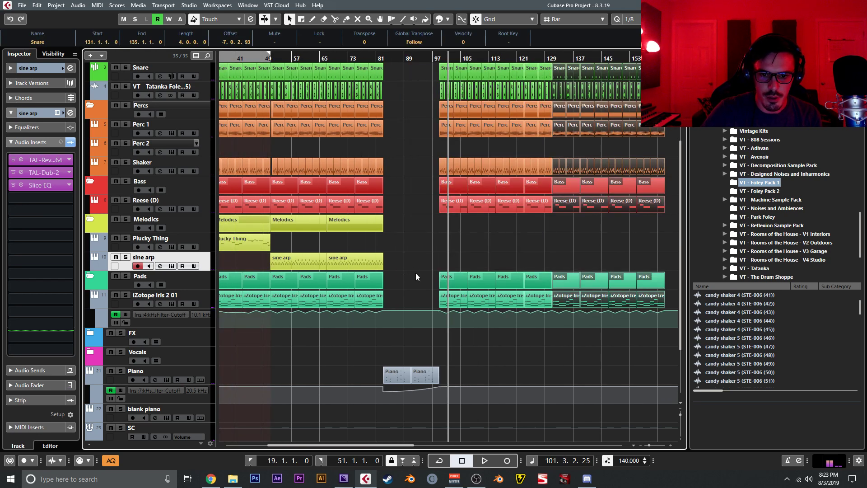
Copy the two Piano parts from the break to bar 163 and repeat them at bar 179
drag(463, 376, 569, 375)
key(ctrl+d)
key(ctrl+d)
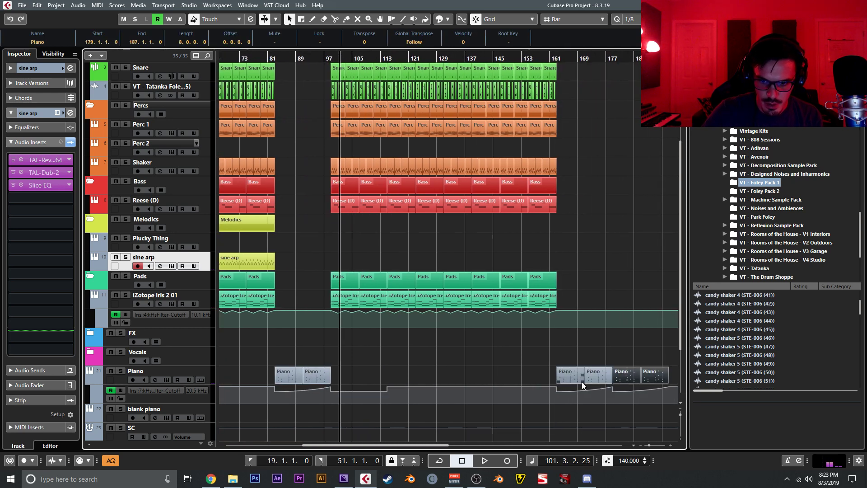
Reshape the Piano cutoff automation into a single curve falling from bar 163 to bar 195
click(617, 389)
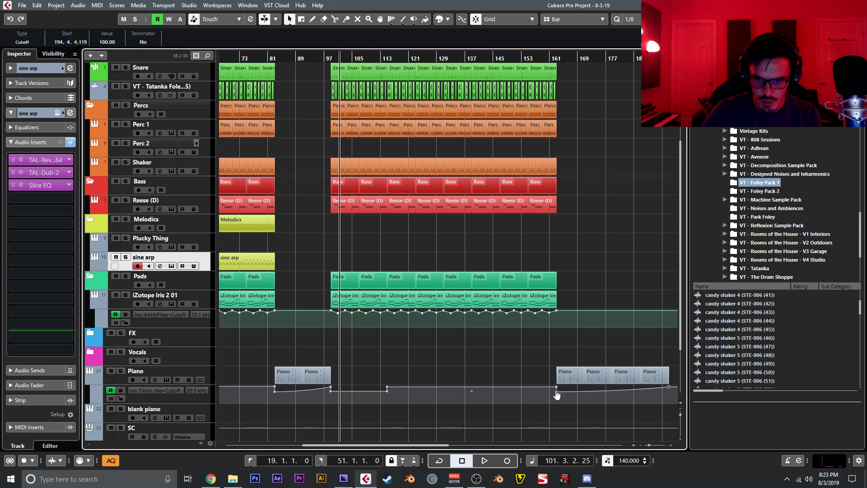
drag(668, 386, 669, 399)
drag(613, 397, 612, 401)
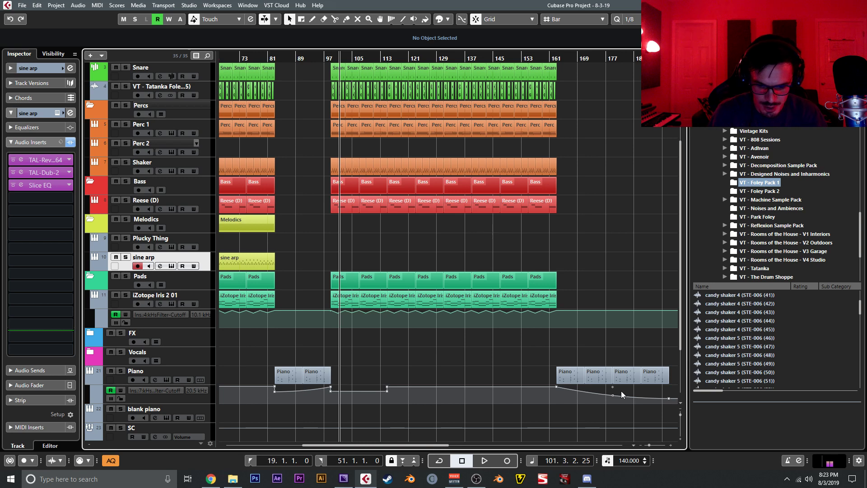
Set the locators around the parts from bar 99 to bar 163 and turn on cycle playback
drag(563, 268, 306, 284)
key(p)
key(slash)
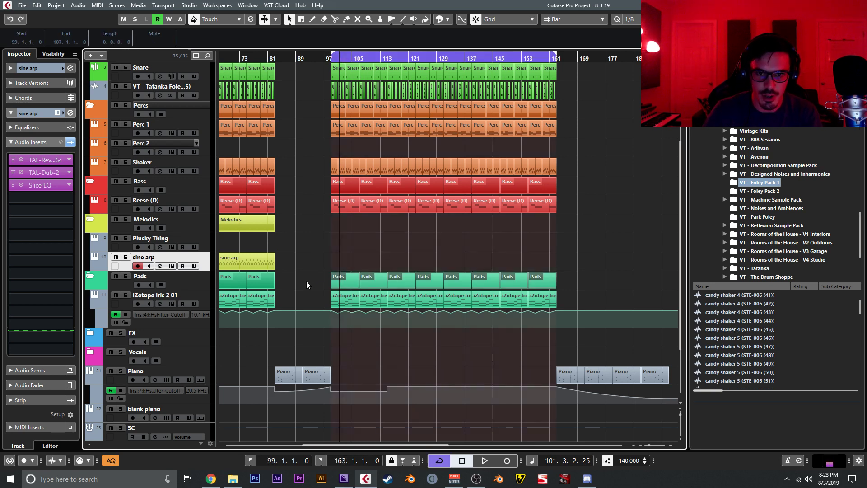
Insert CamelPhat3 on the Stereo Out ahead of PSP Xenon and load its blank preset
key(F3)
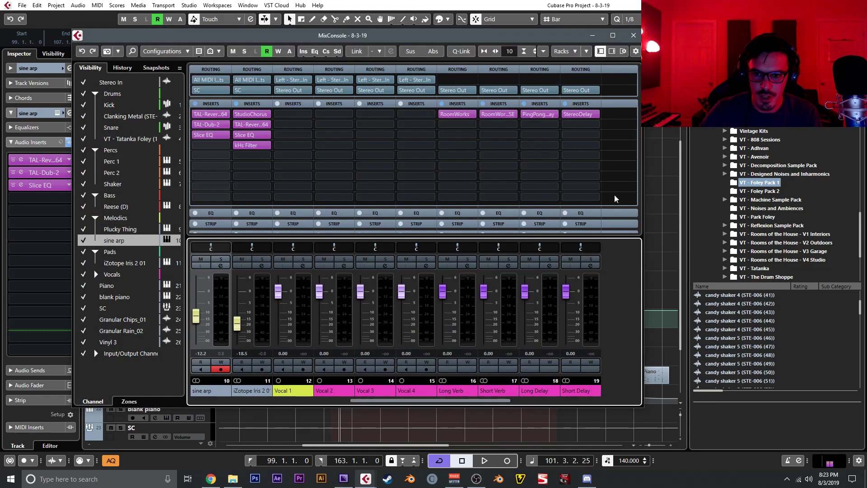
click(578, 400)
click(579, 155)
text(camn)
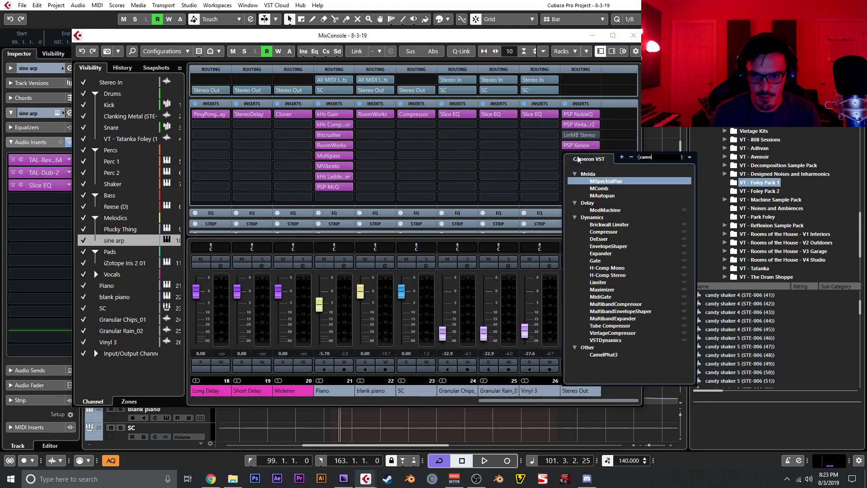
key(BackSpace)
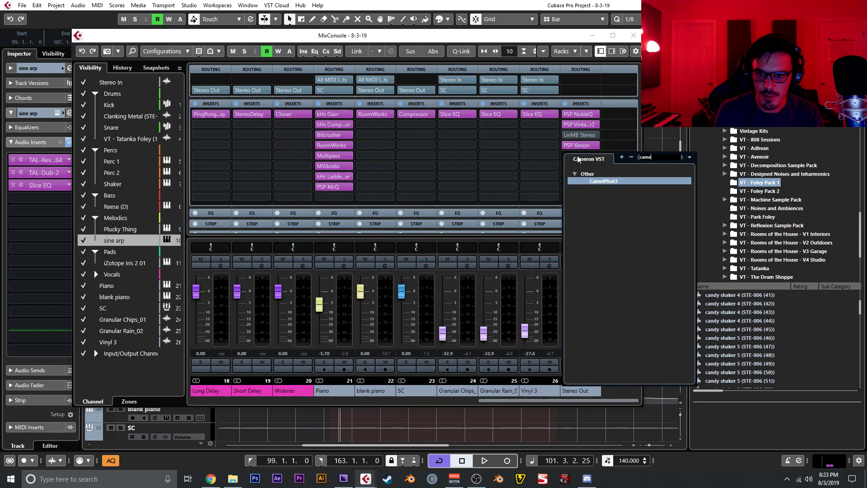
key(Return)
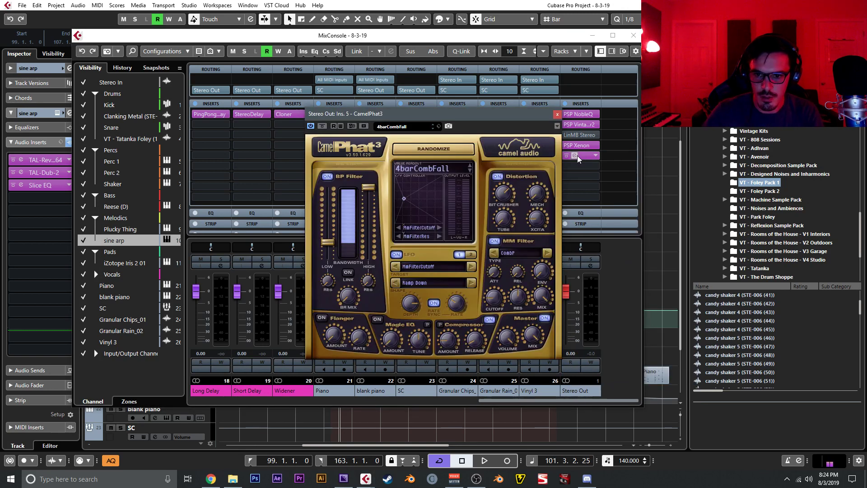
drag(583, 148, 581, 145)
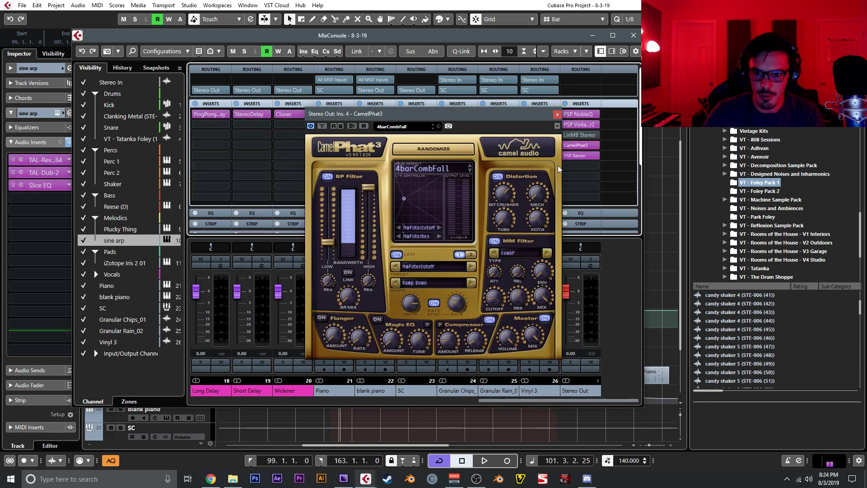
click(409, 171)
click(454, 332)
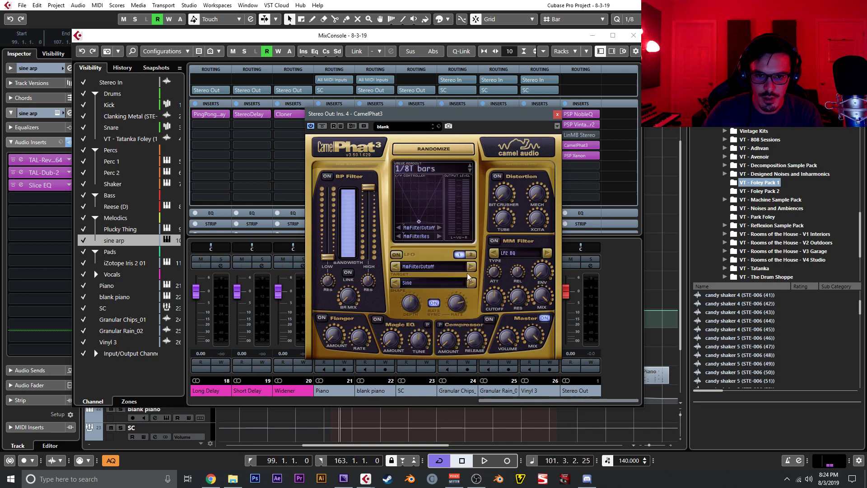
click(633, 35)
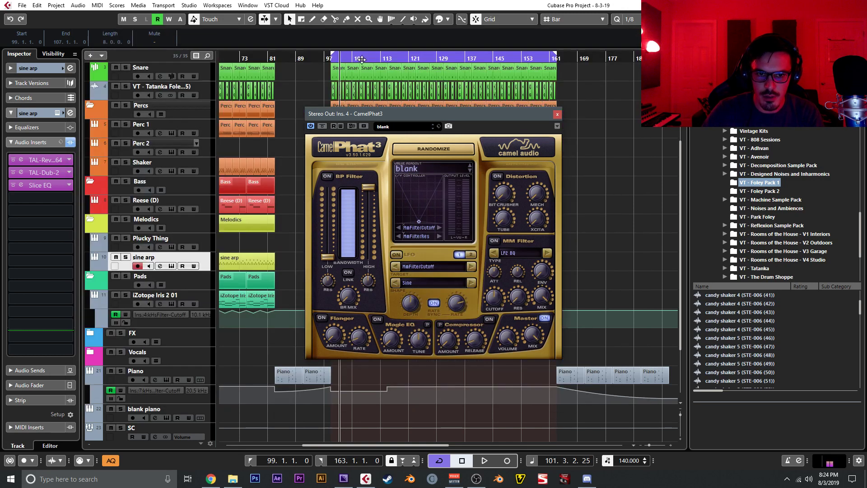
Turn on CamelPhat3's Distortion section, try the Tube amount during playback and compare with the plug-in bypassed
click(497, 176)
key(space)
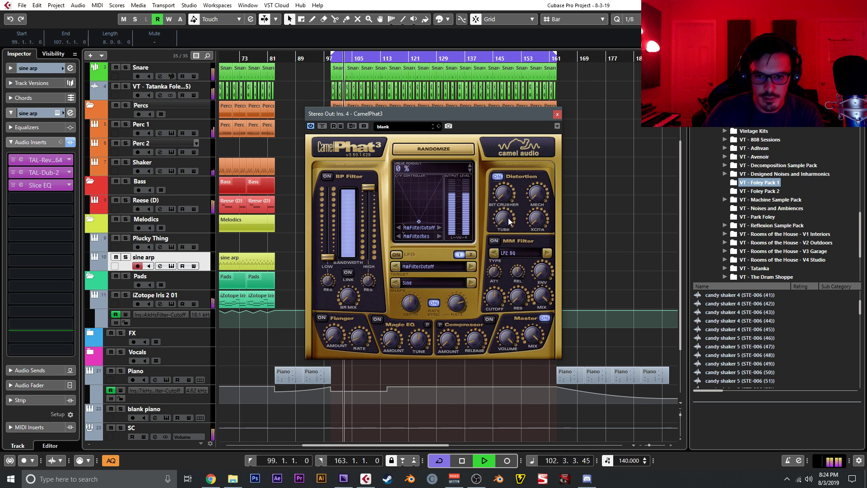
key(space)
drag(504, 218, 503, 193)
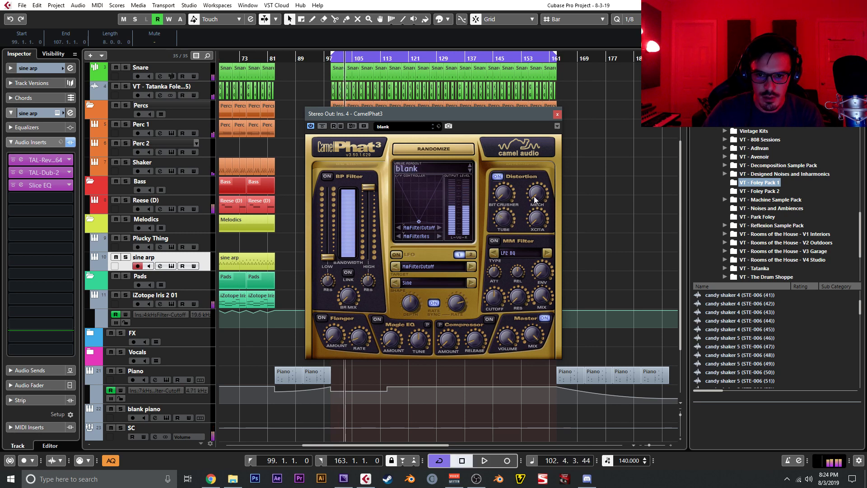
click(587, 199)
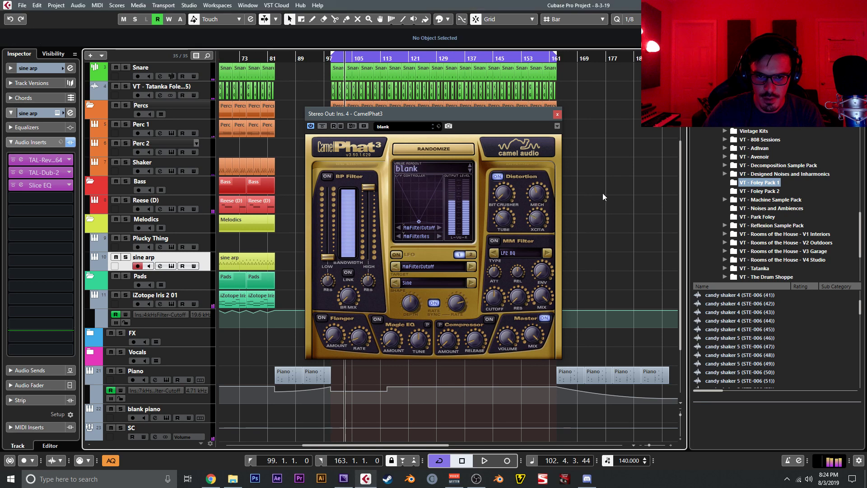
key(space)
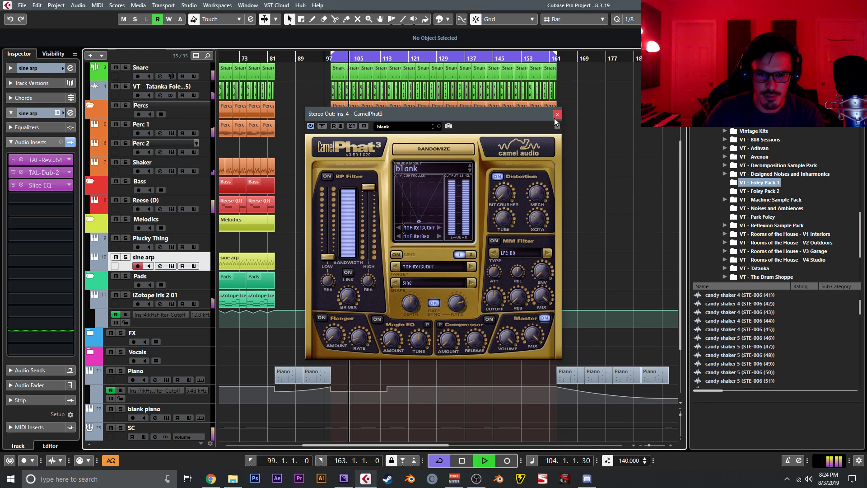
key(space)
click(326, 127)
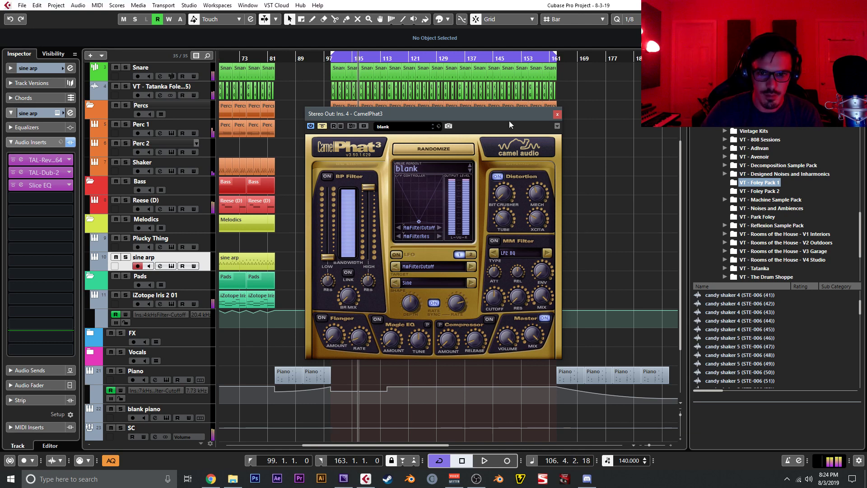
Remove CamelPhat3 from the Stereo Out inserts and close the mixer
click(557, 115)
key(F3)
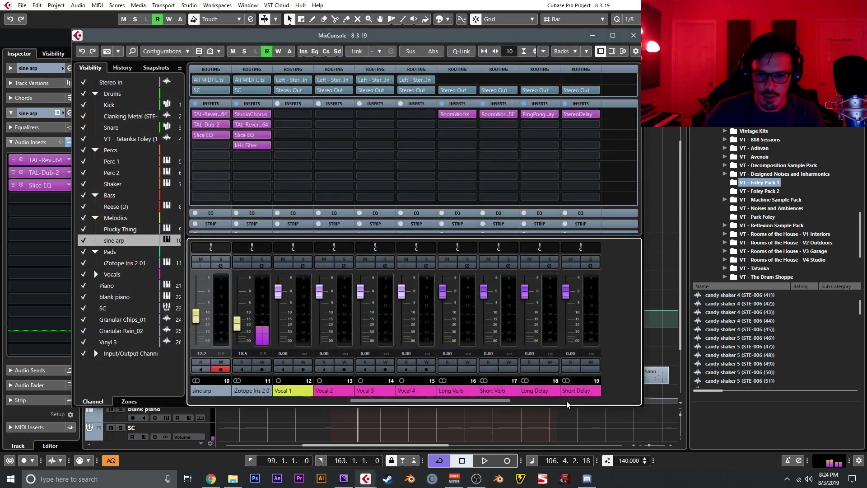
click(567, 402)
drag(542, 148, 575, 148)
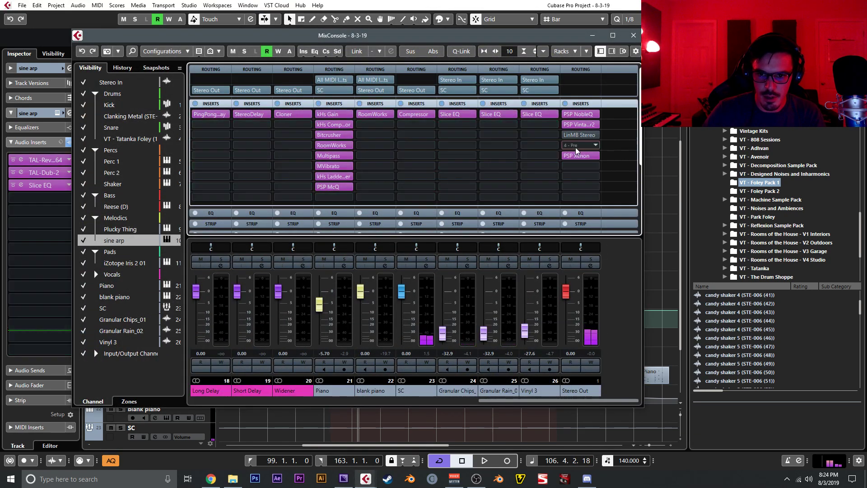
click(633, 36)
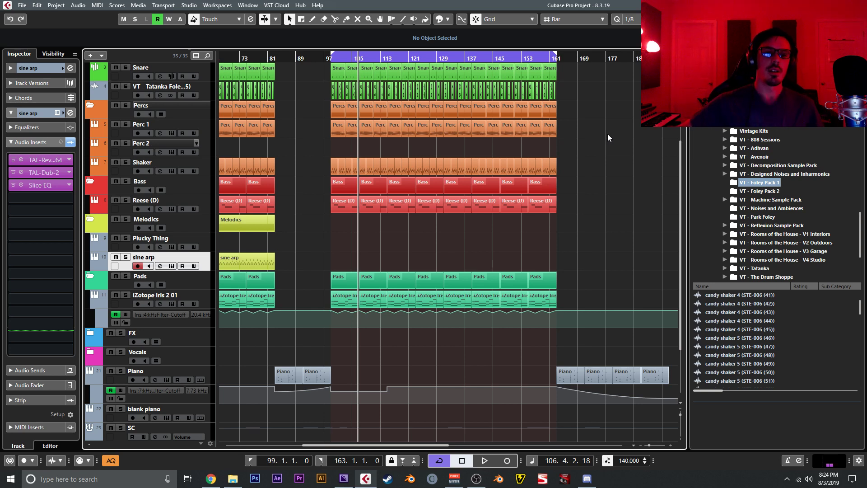
Solo the Shaker track and bypass all of its audio inserts
click(210, 170)
key(s)
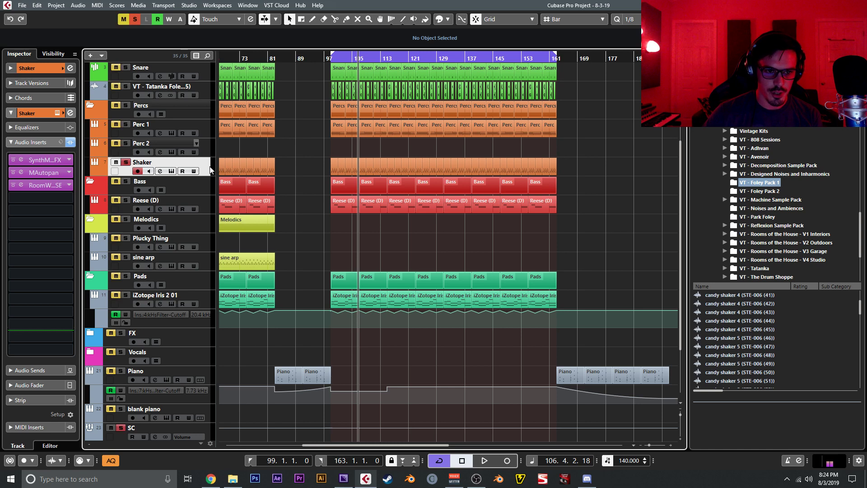
click(72, 143)
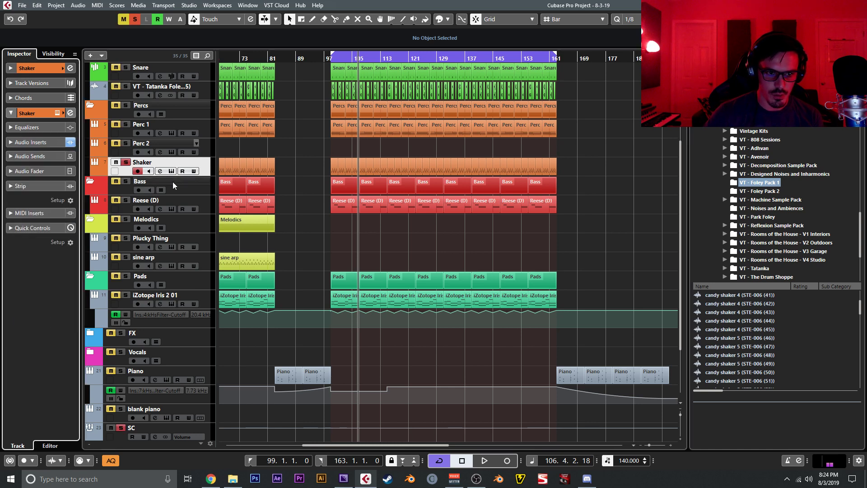
click(171, 171)
click(51, 143)
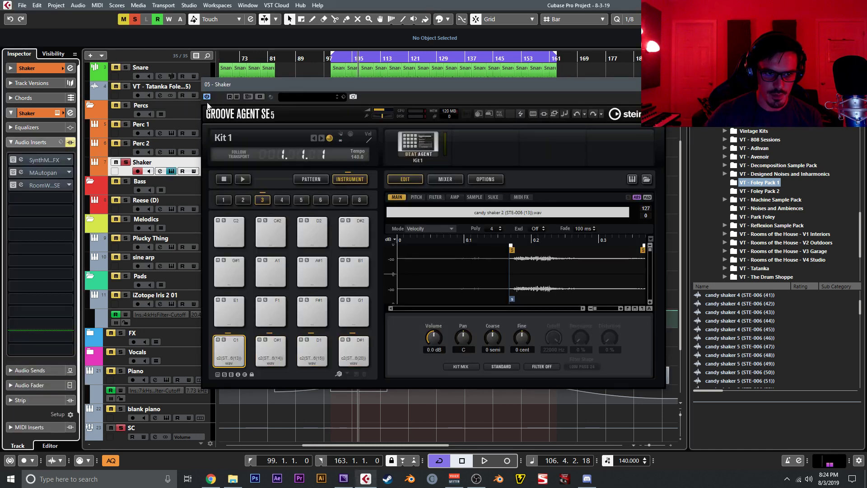
click(657, 84)
Play the soloed Shaker part briefly from bar 99
key(h)
key(h)
key(h)
key(h)
key(h)
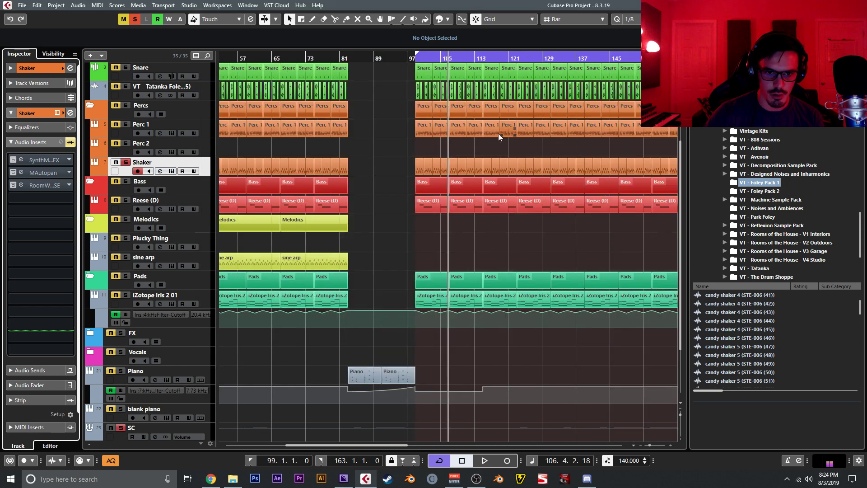
key(h)
key(h)
key(g)
key(g)
drag(494, 169, 271, 211)
key(g)
click(242, 55)
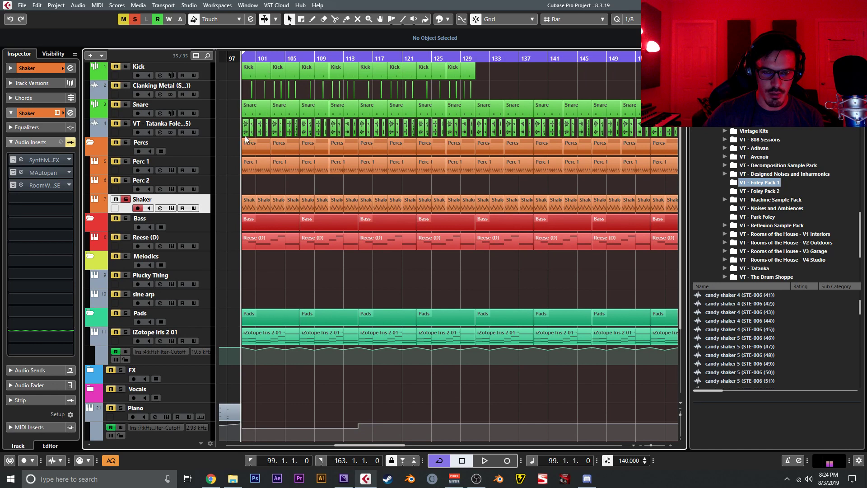
key(space)
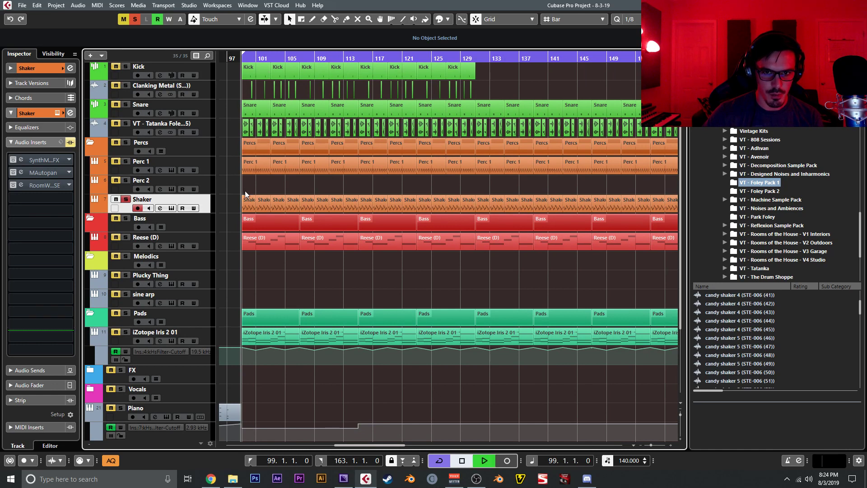
key(space)
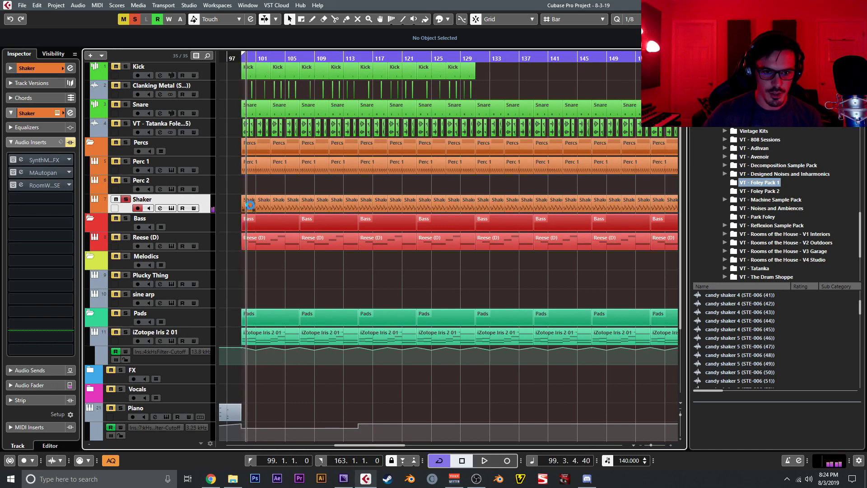
Audition the candy shaker 5 (STE-006 (54)) and (55) samples in the VT - Foley Pack 1 folder
scroll(746, 329, down, 3)
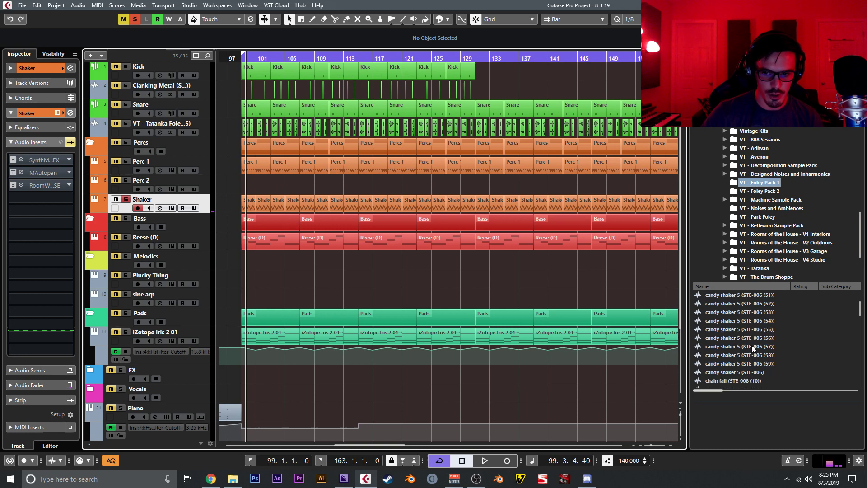
click(752, 321)
click(757, 329)
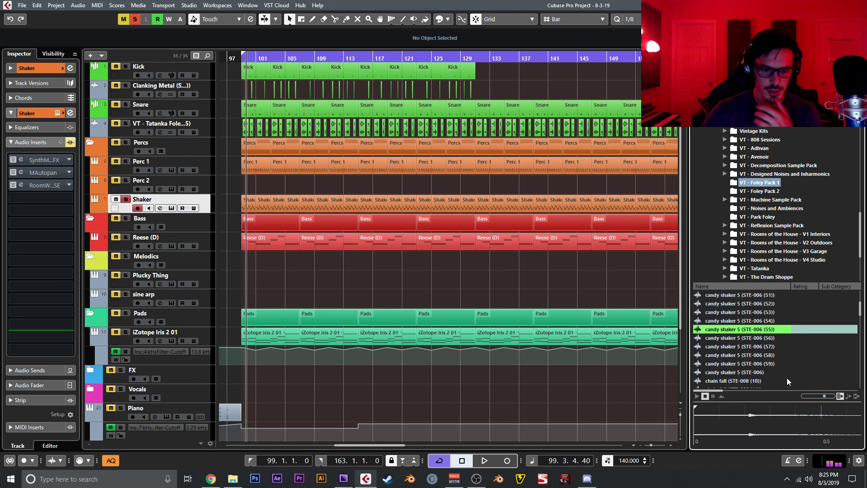
Inspect the C#1 pad of the Shaker's Groove Agent kit and audition its source sample, candy shaker 2 (STE-006 (14))
click(171, 208)
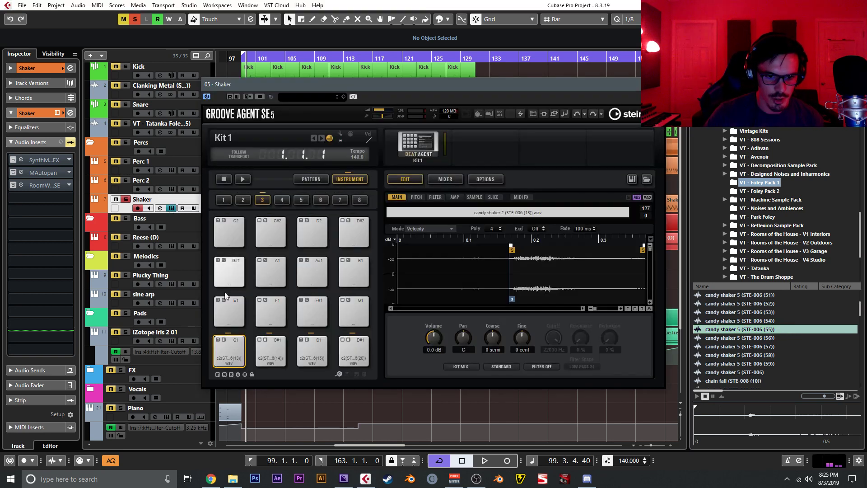
click(280, 357)
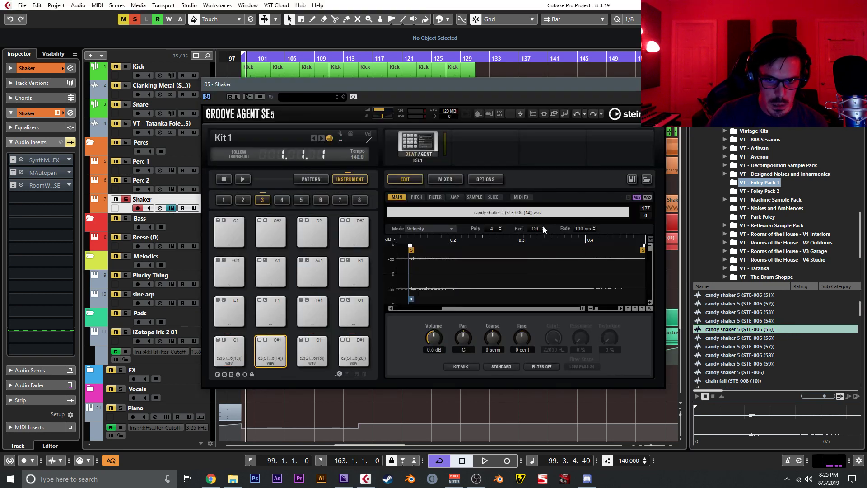
scroll(767, 336, up, 3)
scroll(767, 331, up, 5)
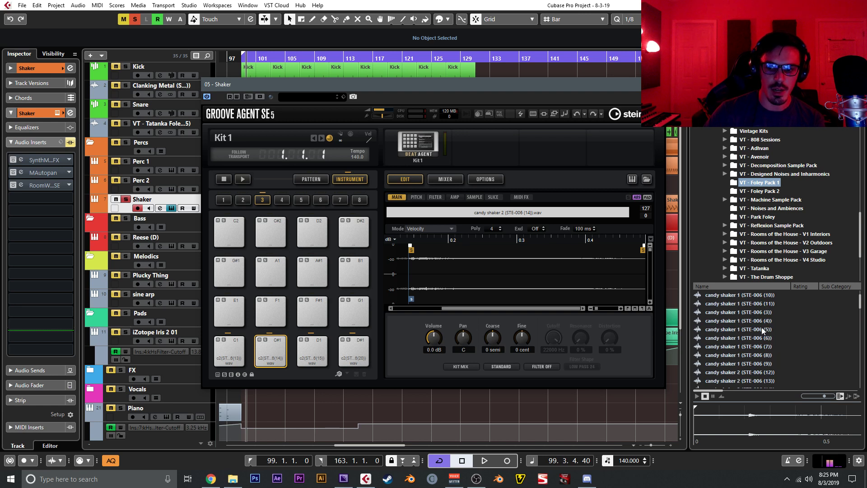
click(756, 320)
key(Down)
key(Down)
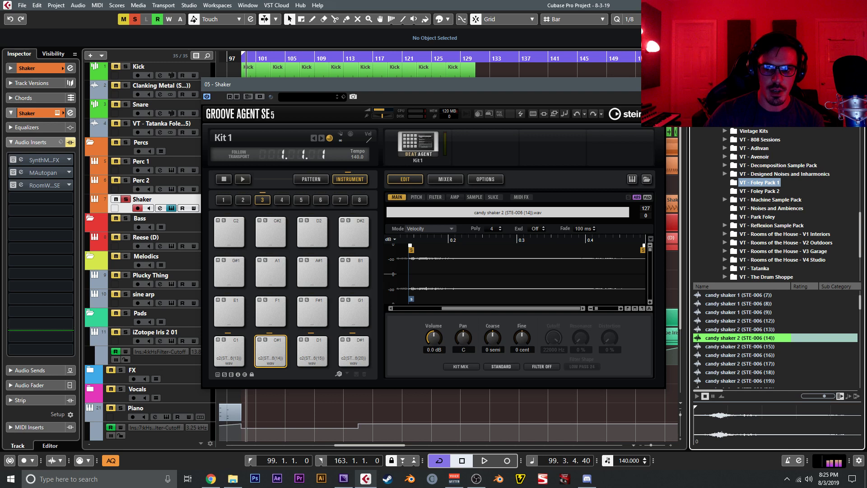
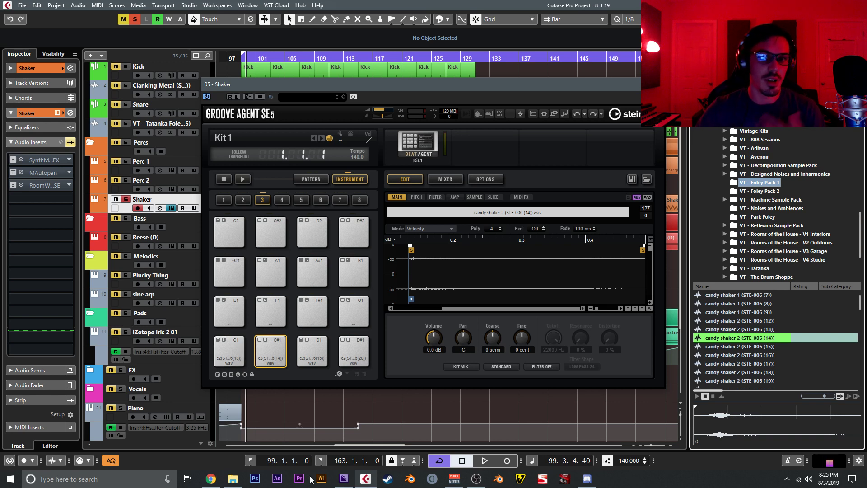
Audition the four shaker pads from C1 to D#1 in Groove Agent, then close the instrument
click(230, 355)
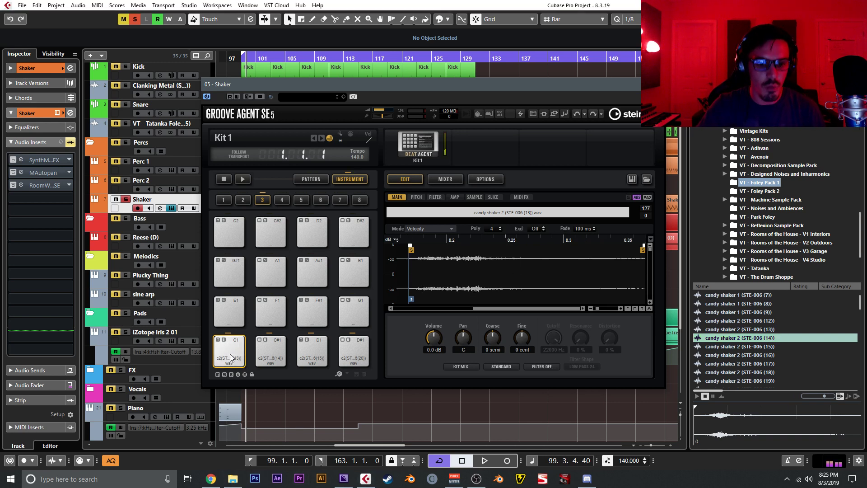
click(304, 355)
click(283, 355)
click(340, 357)
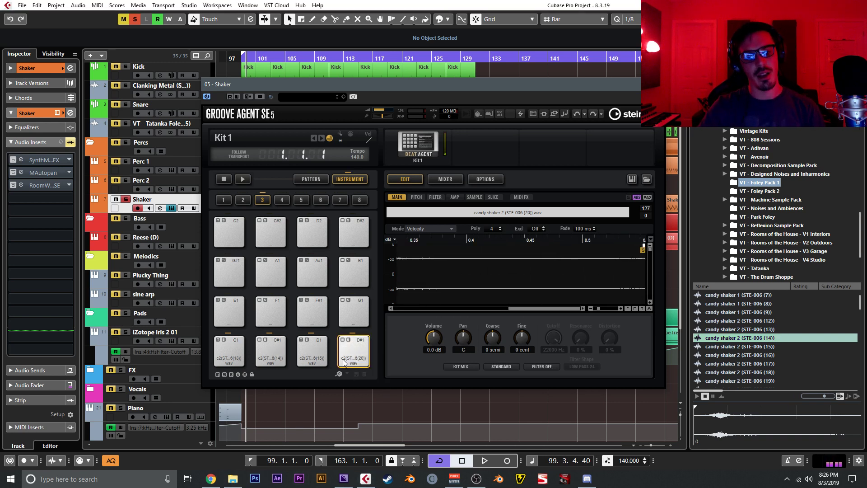
click(658, 85)
Play the soloed, unprocessed Shaker part and examine its pattern closely between bars 99 and 103
key(space)
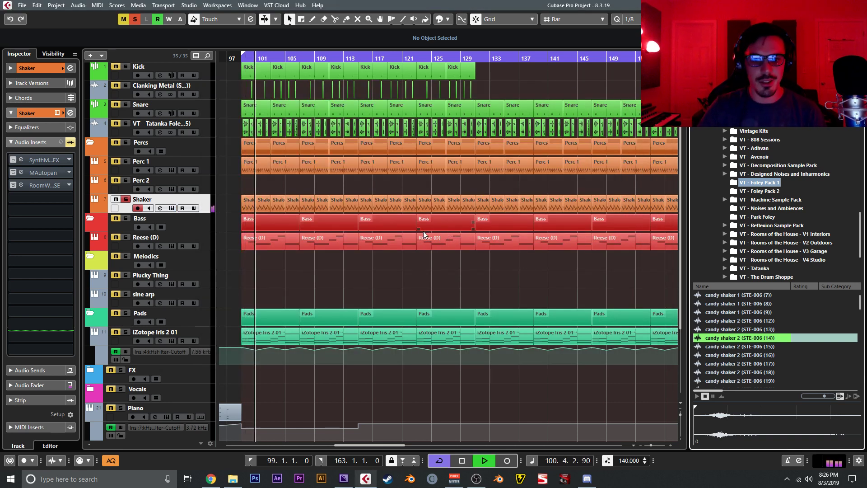
key(h)
key(h)
key(h)
key(h)
key(h)
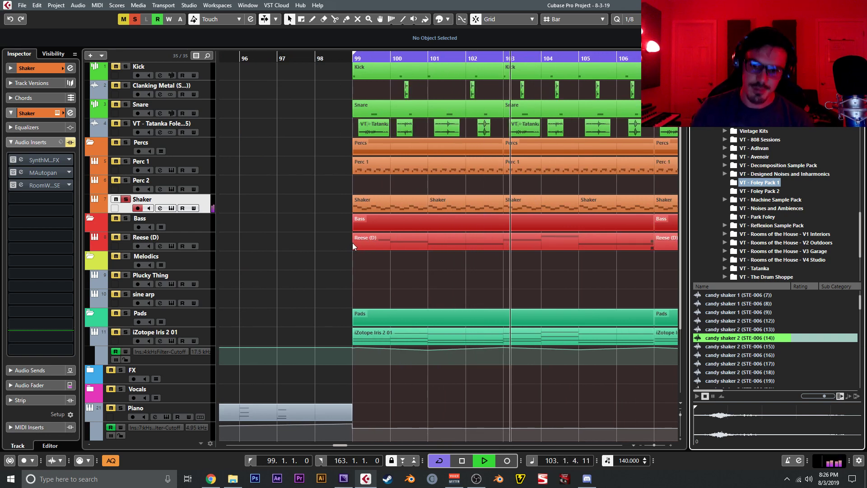
key(space)
scroll(761, 260, down, 2)
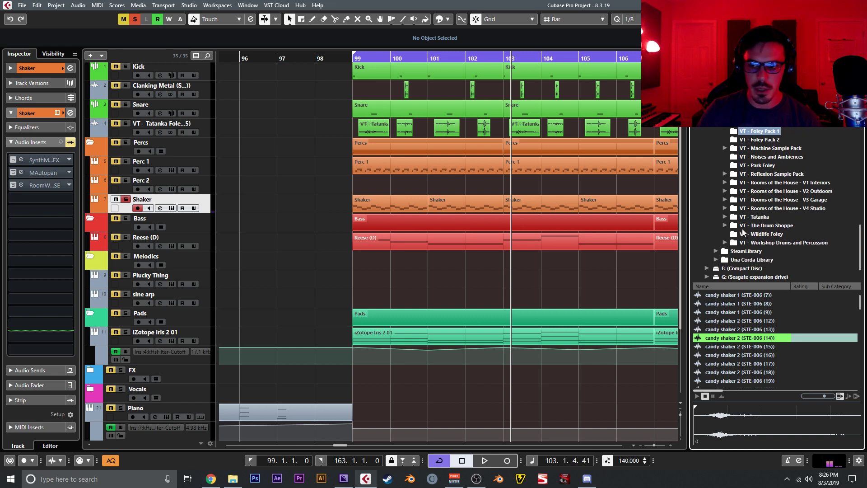
scroll(741, 228, up, 1)
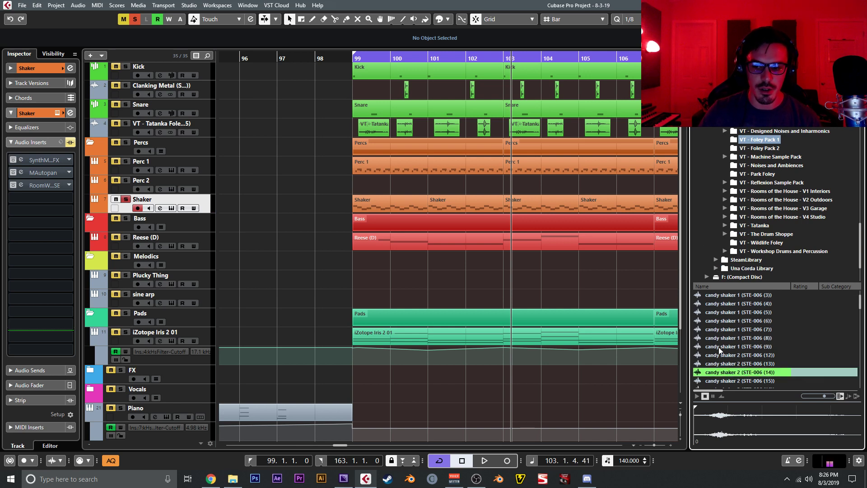
Reactivate the three audio inserts on the Shaker track and view the SynthMaster2FX vocoder settings, then close the plug-in
drag(15, 160, 12, 189)
click(21, 159)
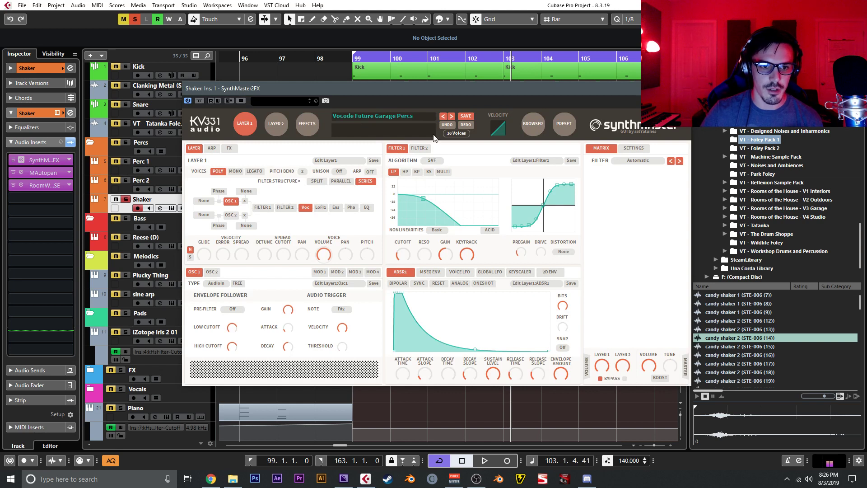
click(681, 89)
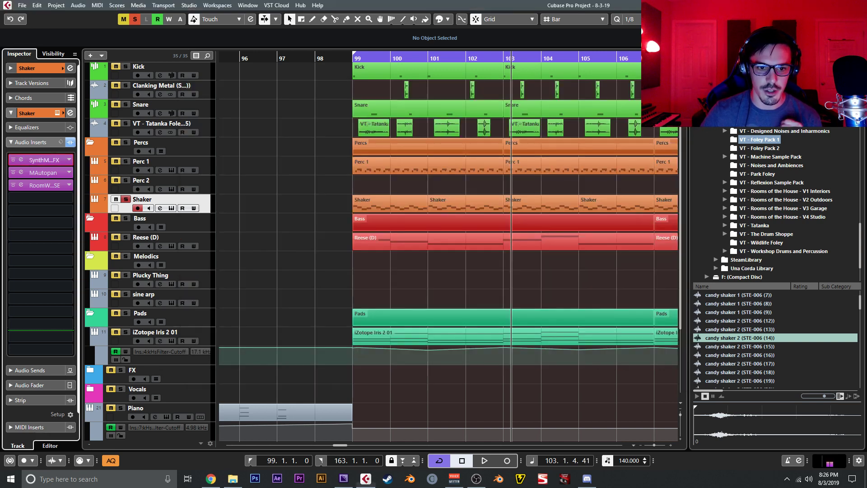
Bypass MAutopan and RoomWorks SE on the Shaker and play it from bar 99 with only the SynthMaster2FX insert active
key(space)
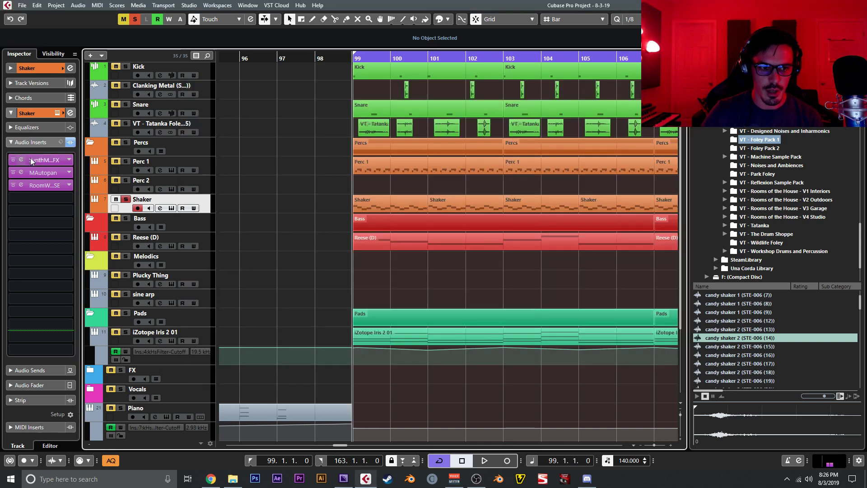
click(15, 172)
click(14, 197)
click(14, 186)
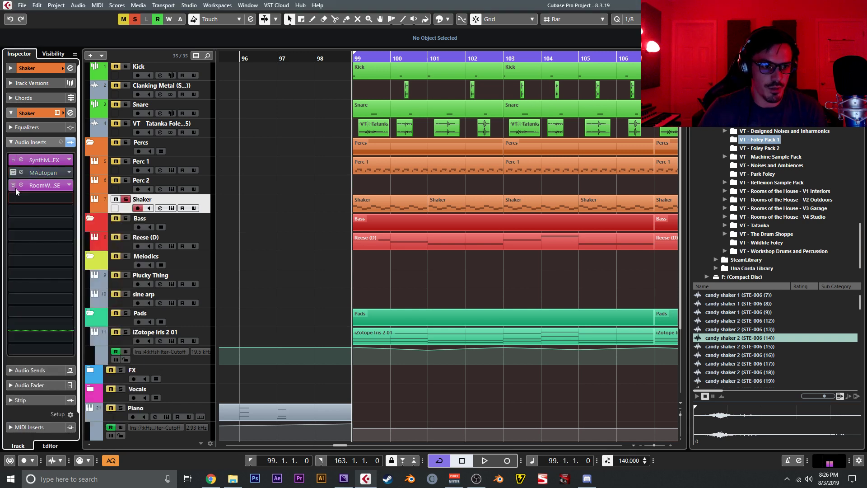
click(13, 185)
click(257, 168)
key(space)
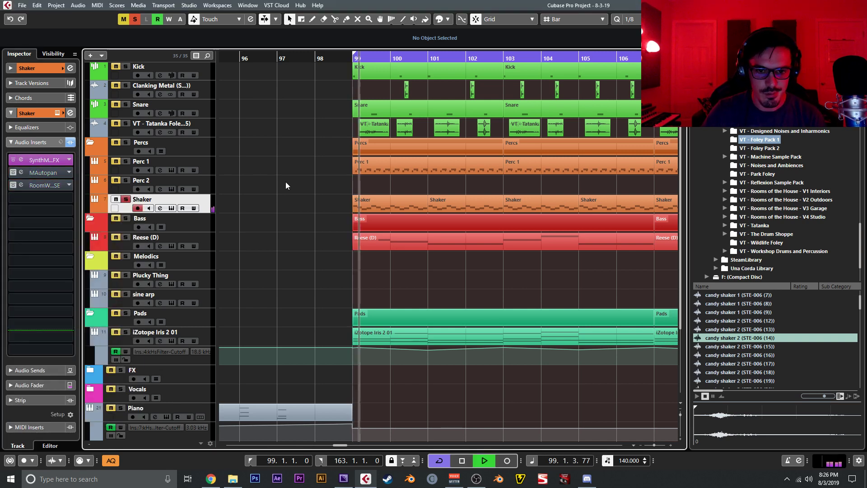
key(space)
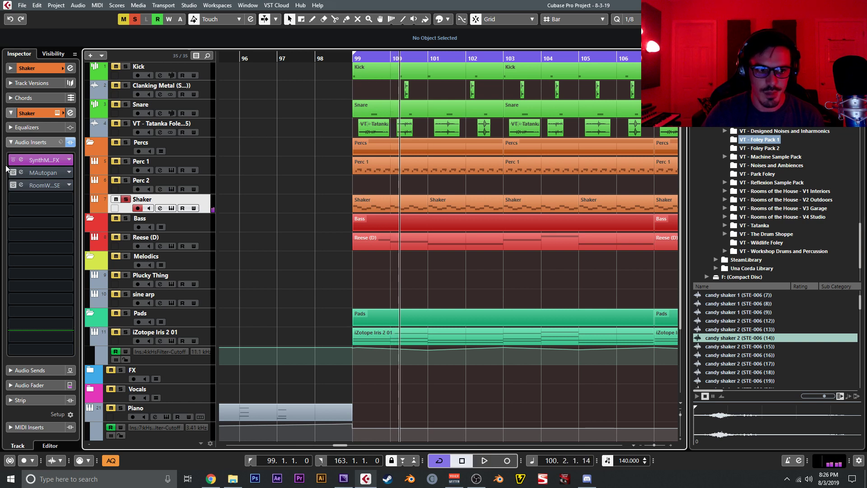
Reactivate MAutopan on the Shaker, open its settings and play the soloed part from bar 99
click(14, 173)
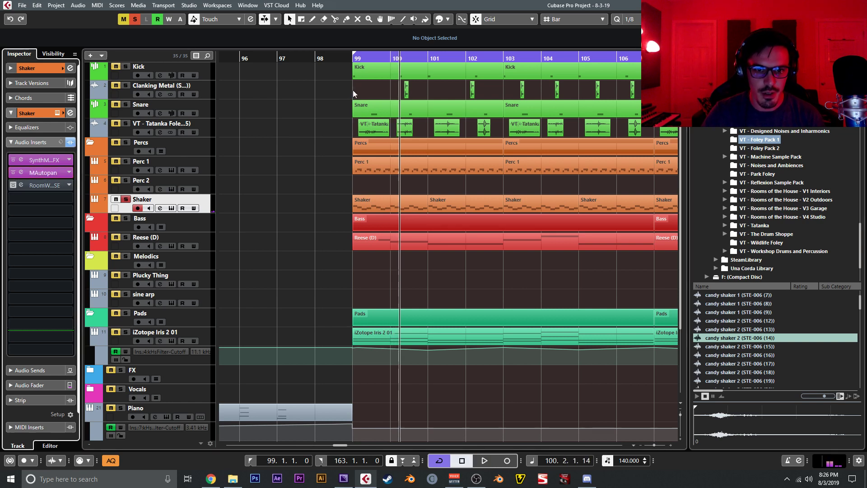
click(353, 55)
click(21, 172)
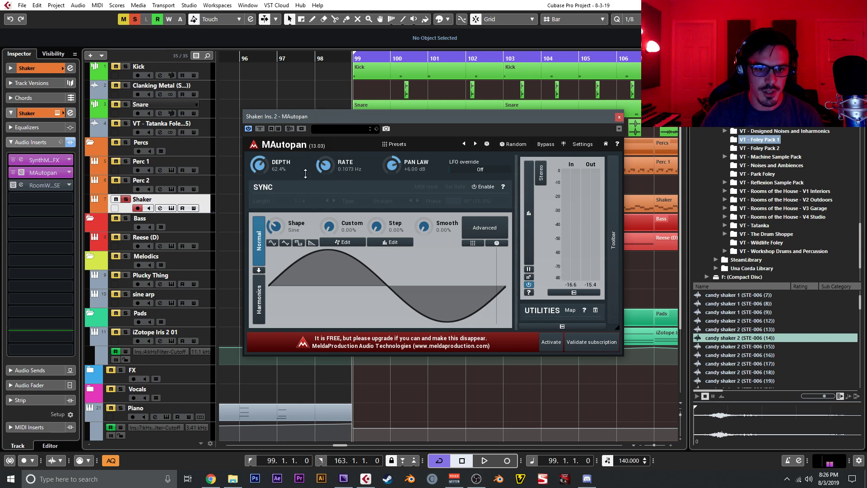
key(space)
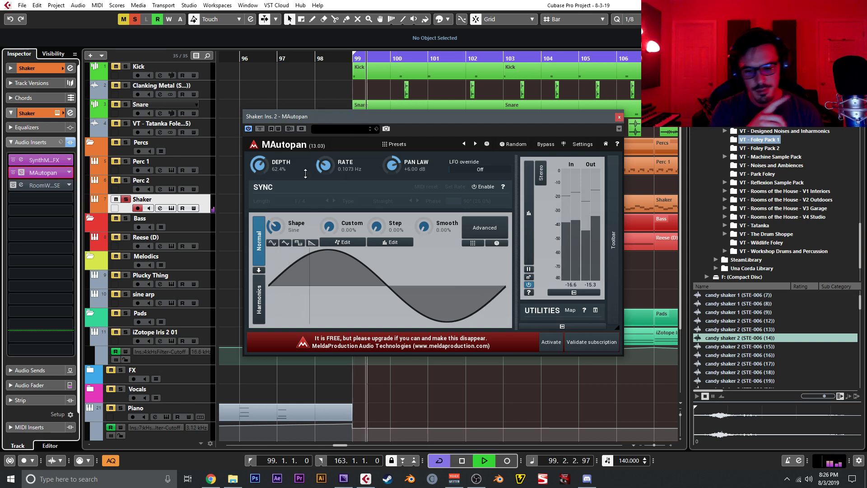
key(space)
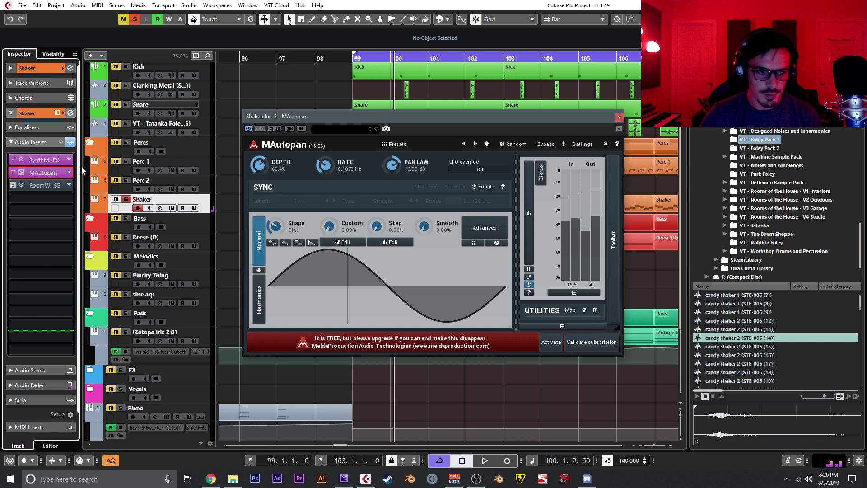
Reactivate RoomWorks SE on the Shaker, set its reverb time to 0.25 s, audition the result and close the plug-in
click(24, 186)
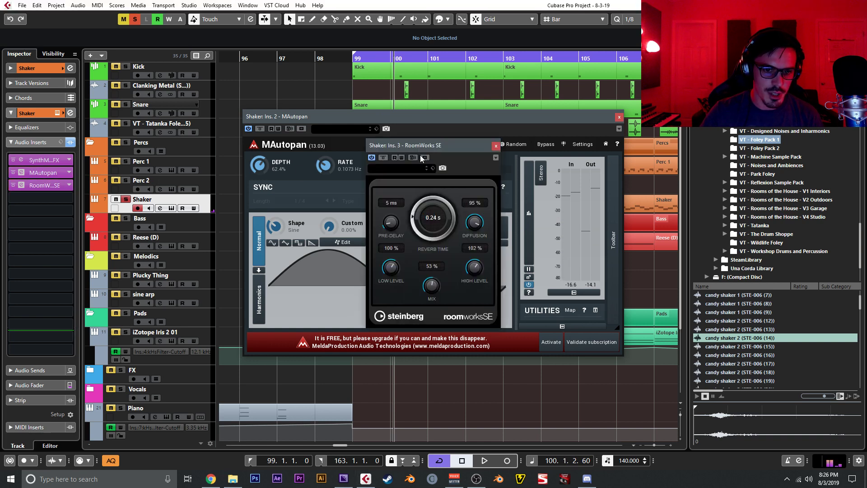
click(618, 118)
scroll(452, 207, down, 1)
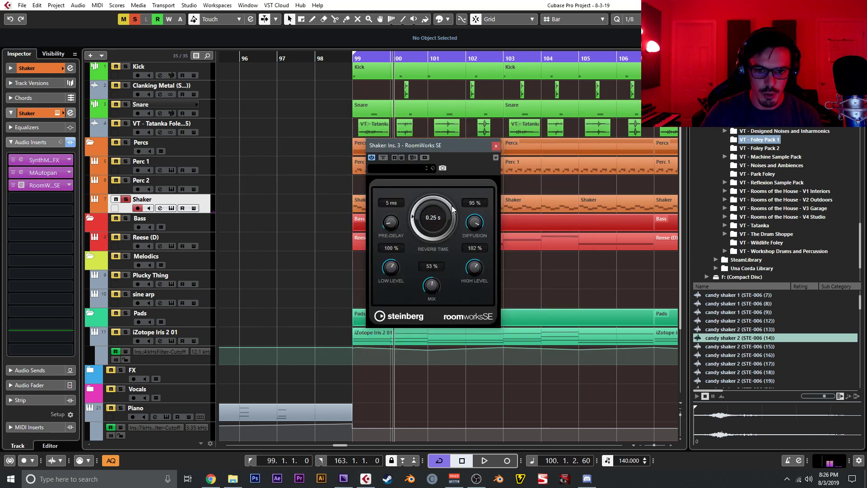
key(space)
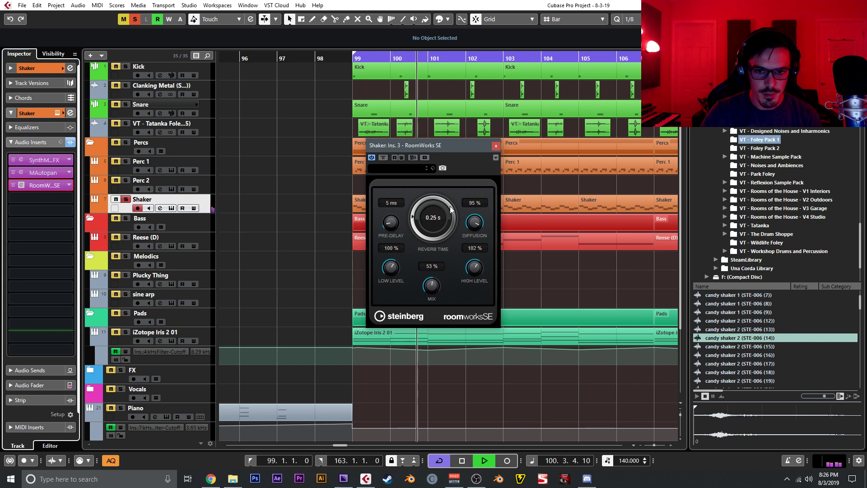
key(space)
click(496, 145)
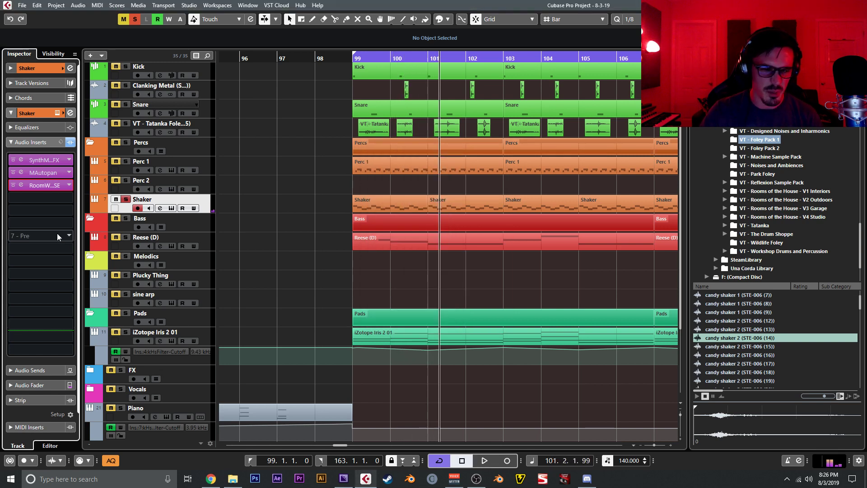
Unsolo the Shaker and play the full mix from bar 99
click(126, 199)
click(352, 59)
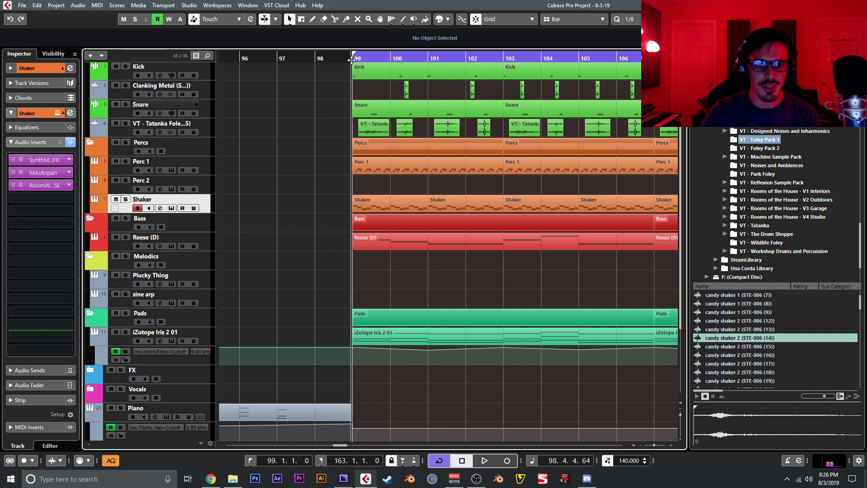
key(space)
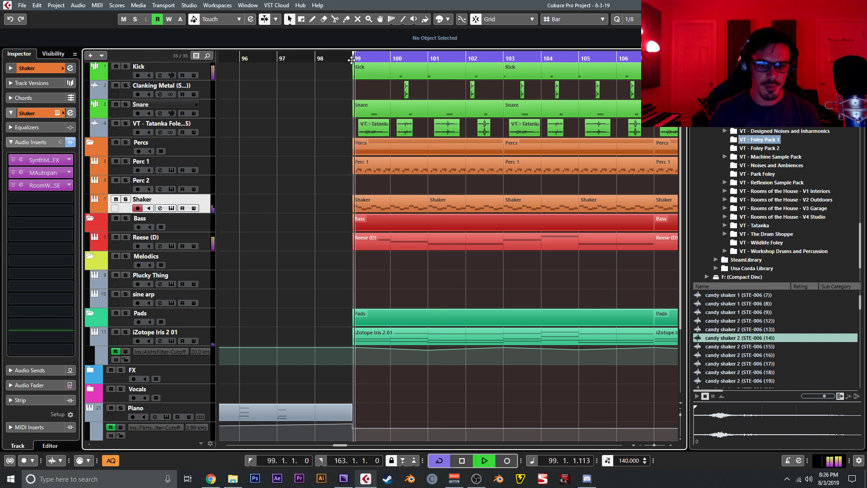
key(space)
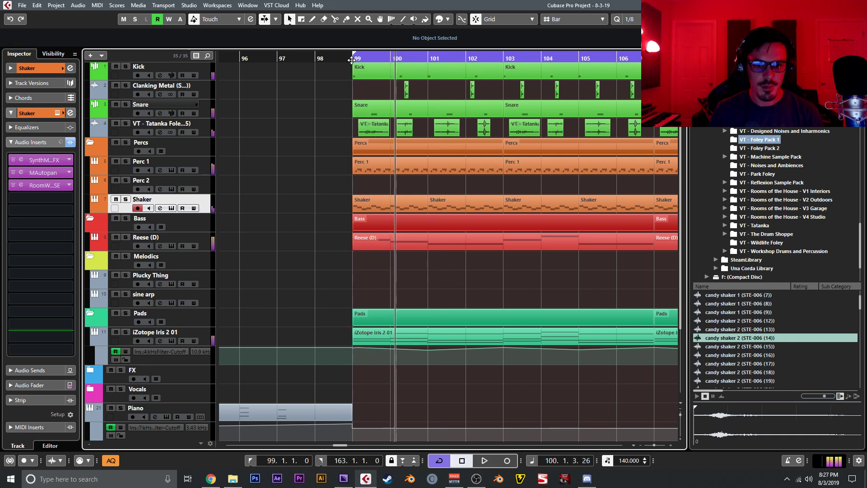
Solo Perc 1 and play it from bar 99 with SynthMaster2FX bypassed, then reactivate that insert
click(209, 161)
click(127, 163)
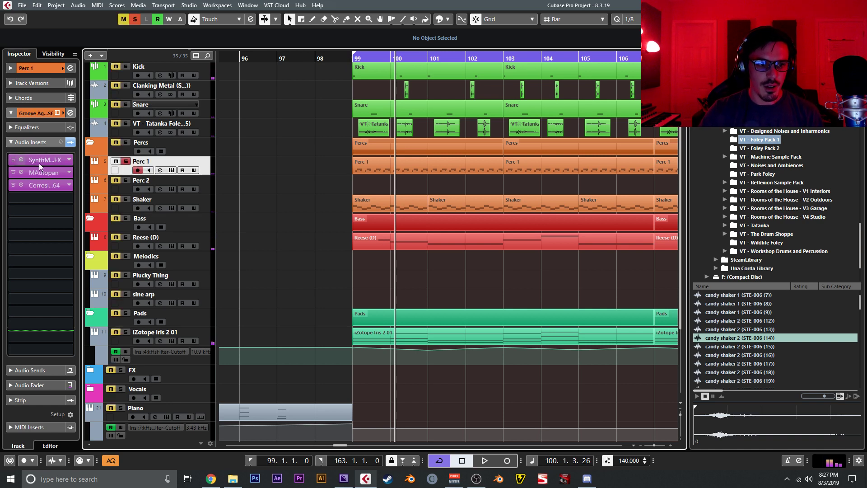
click(13, 160)
click(349, 57)
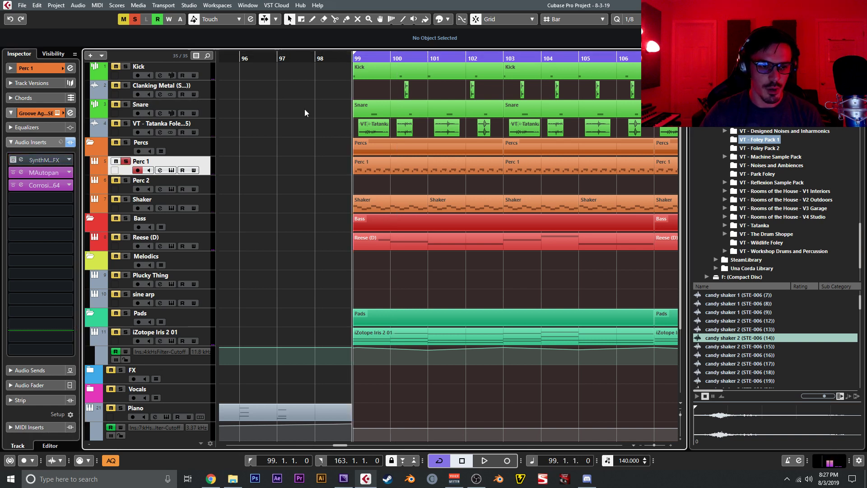
key(space)
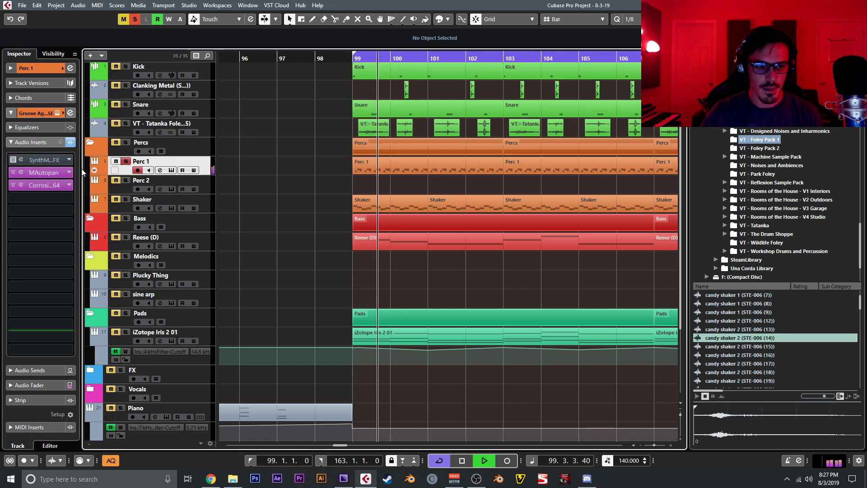
click(13, 160)
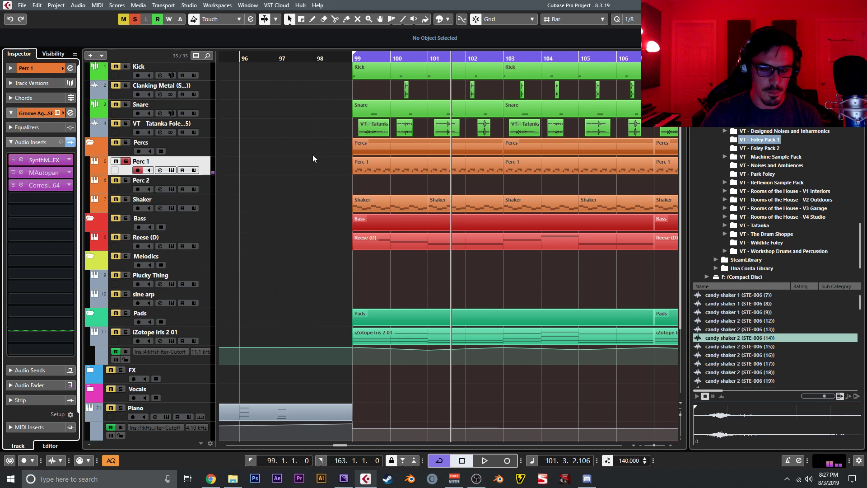
Open the Perc 1 part at bar 99 in the note editor and choose the 1/16 Sw-65 quantize preset
double_click(359, 167)
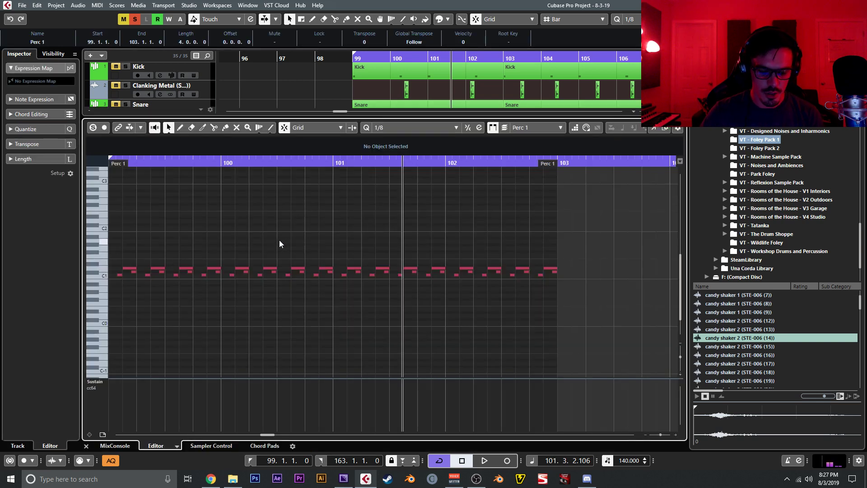
key(h)
key(h)
key(h)
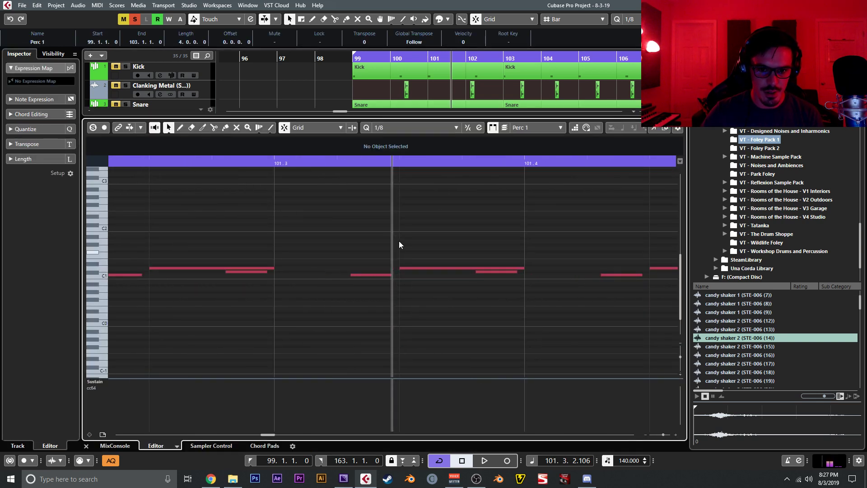
click(429, 129)
click(416, 181)
Examine the swing setting in the Quantize Panel and the Perc 1 note timing, then close the note editor
click(481, 130)
drag(520, 177, 522, 92)
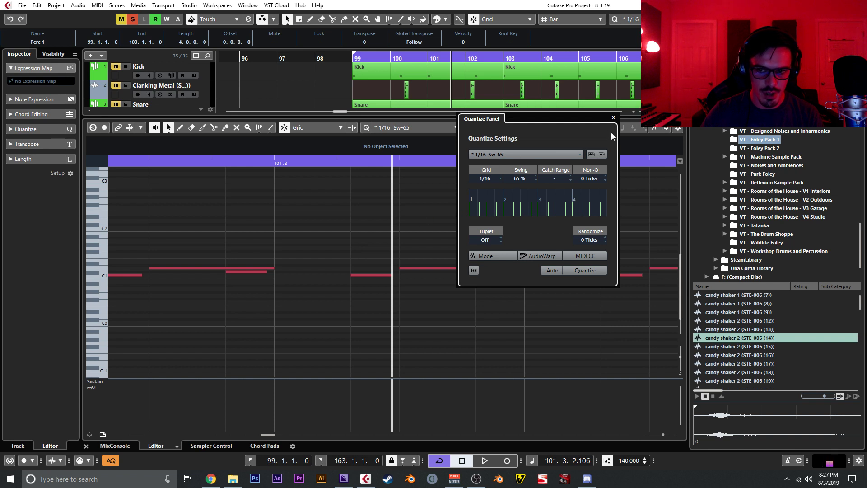
click(613, 118)
key(h)
key(h)
key(h)
key(g)
key(g)
key(g)
key(g)
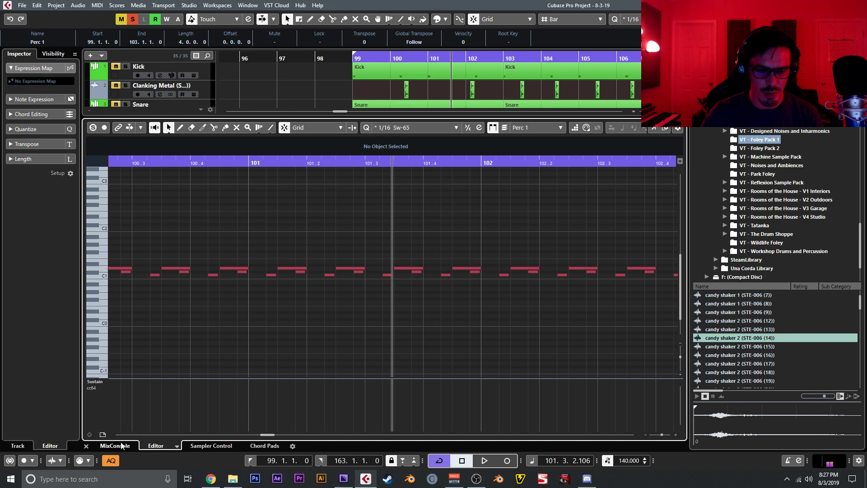
click(86, 446)
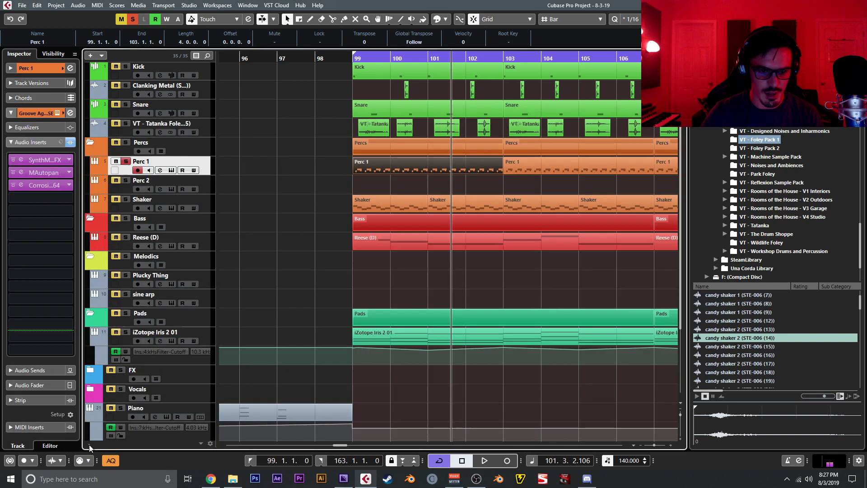
Unsolo Perc 1 and inspect the settings of its MAutopan and Corrosion inserts
click(126, 161)
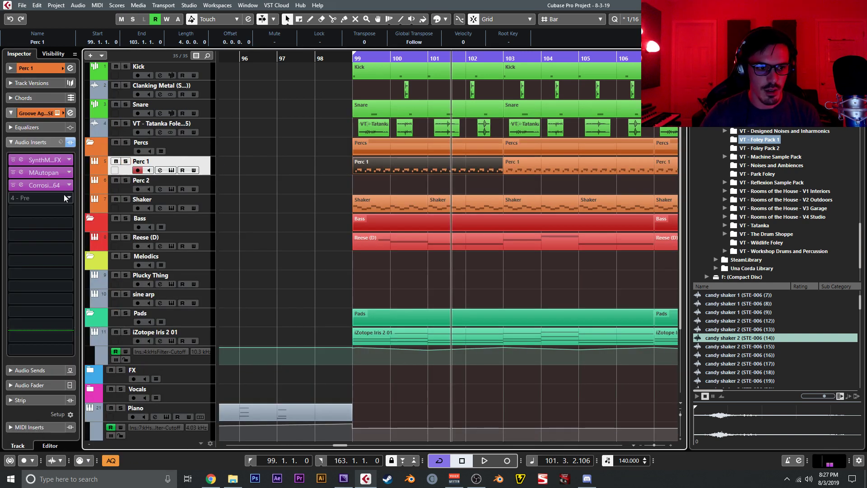
click(20, 172)
click(20, 172)
click(23, 185)
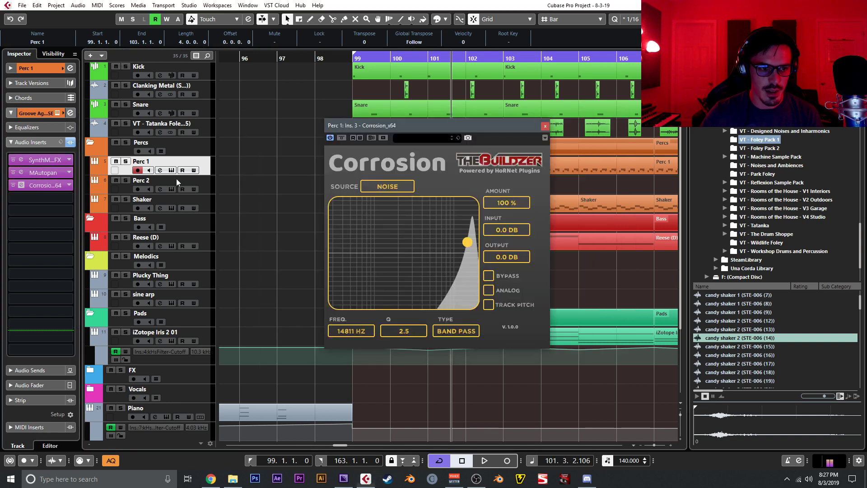
click(23, 185)
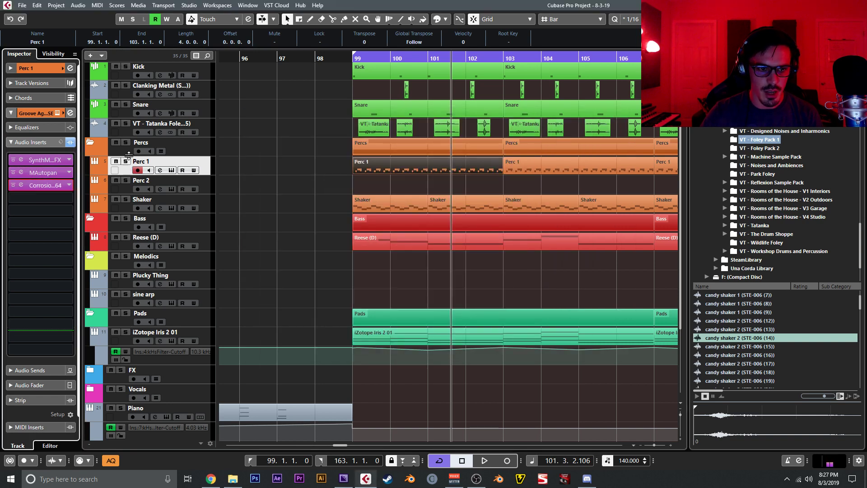
Look over all tracks across the full arrangement and return the playhead to bar 1
scroll(128, 147, up, 2)
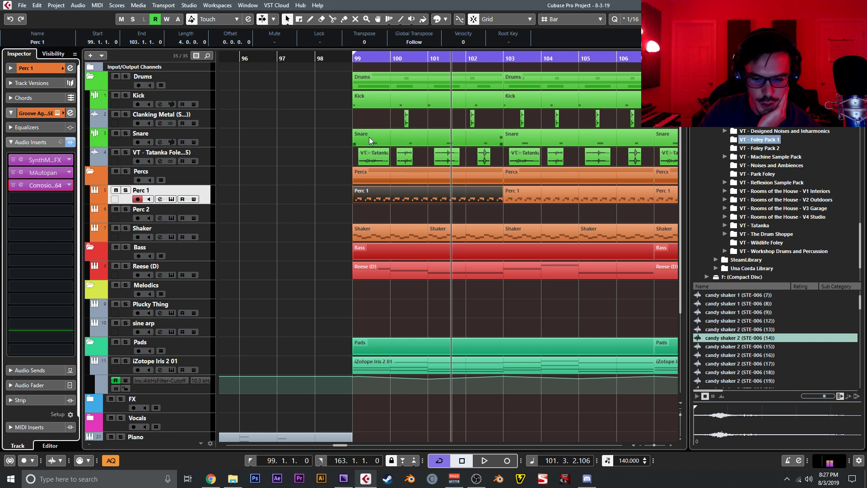
scroll(361, 149, down, 10)
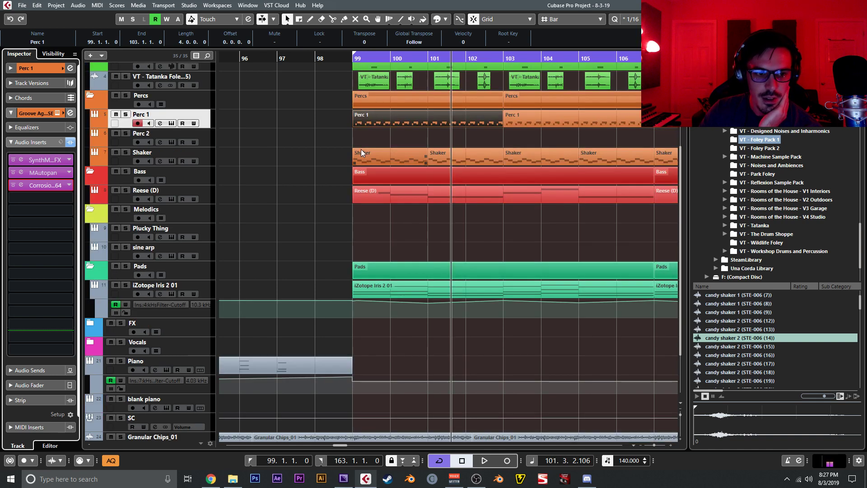
click(287, 195)
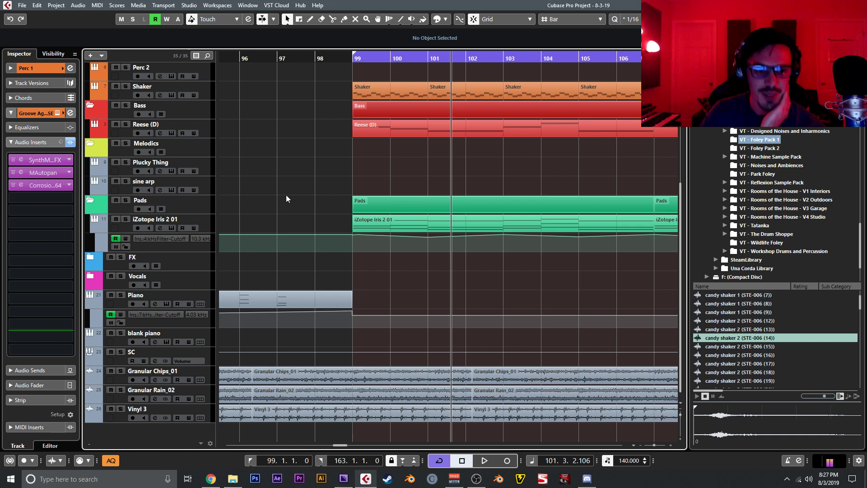
key(h)
key(h)
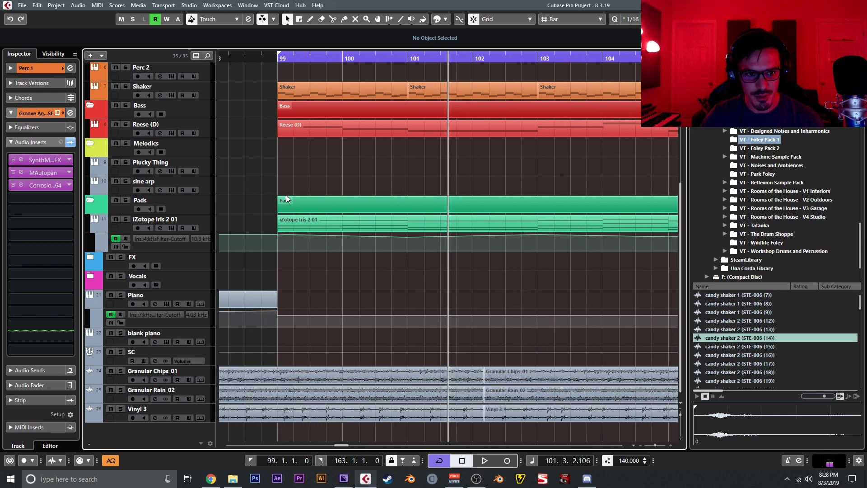
key(g)
key(g)
key(g)
key(g)
key(g)
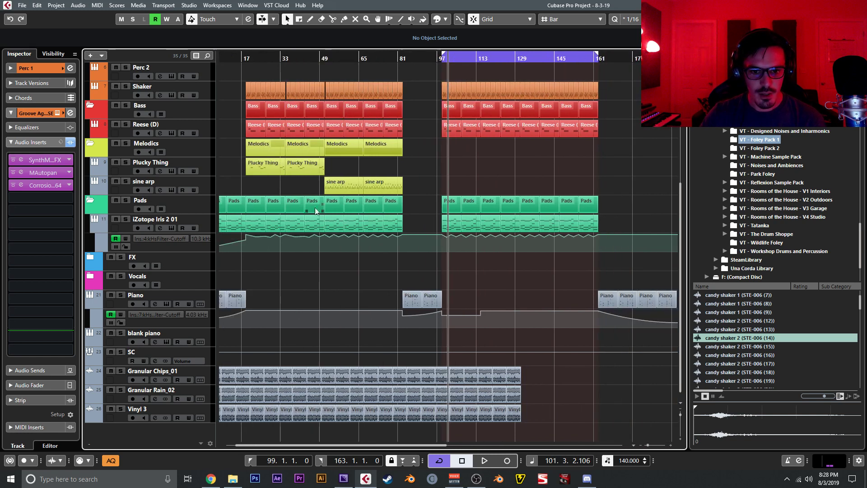
click(226, 58)
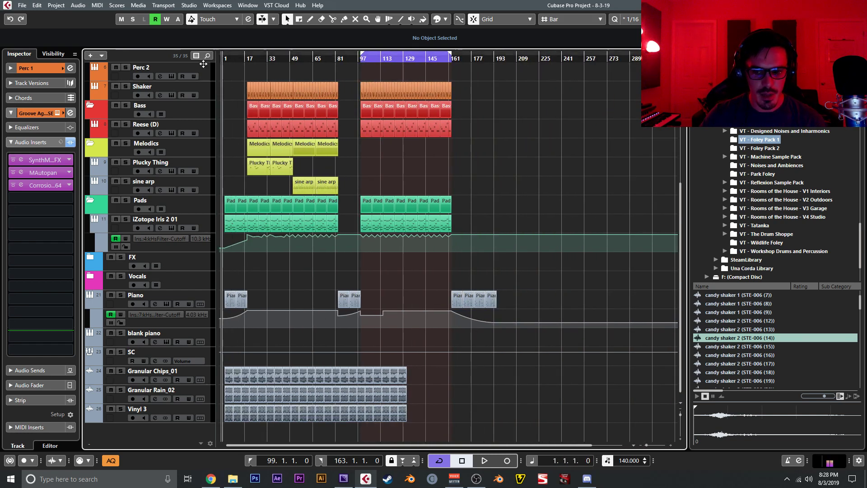
Play the arrangement from bar 2 to review the intro and first main section
key(h)
key(h)
key(h)
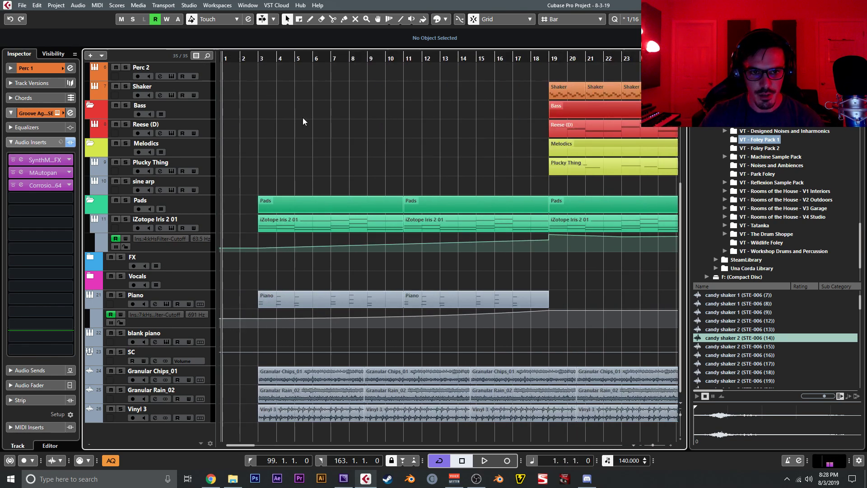
click(246, 59)
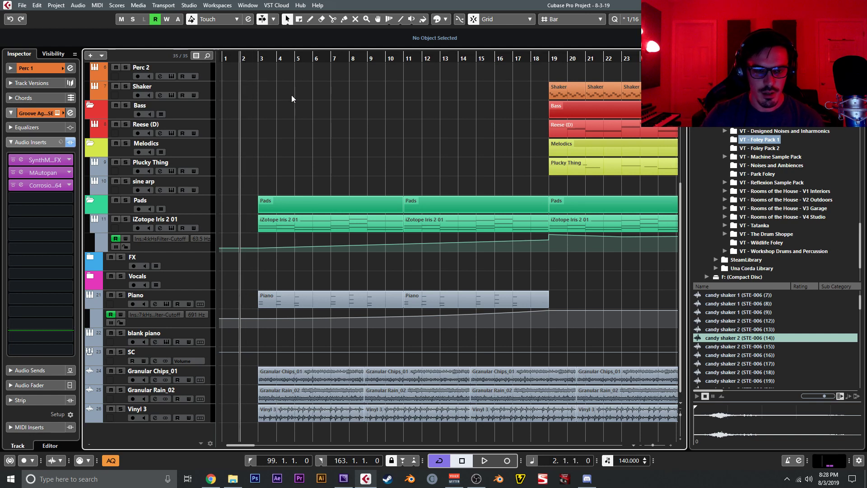
scroll(235, 110, up, 5)
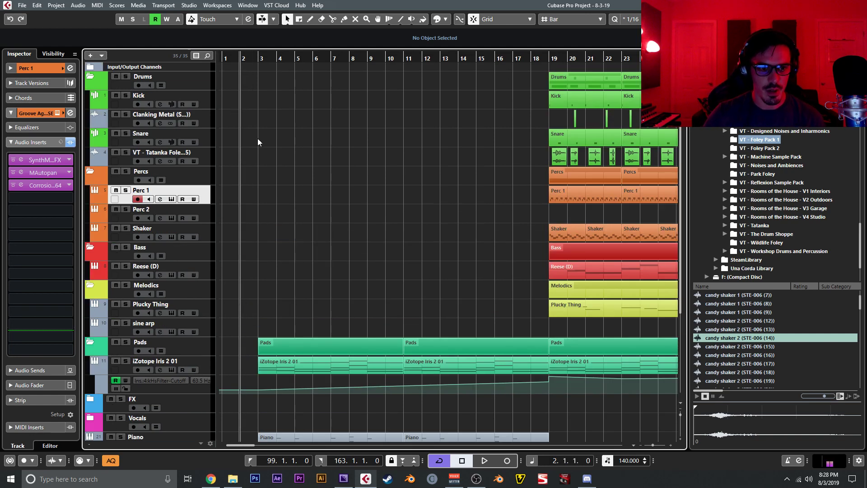
scroll(254, 152, down, 5)
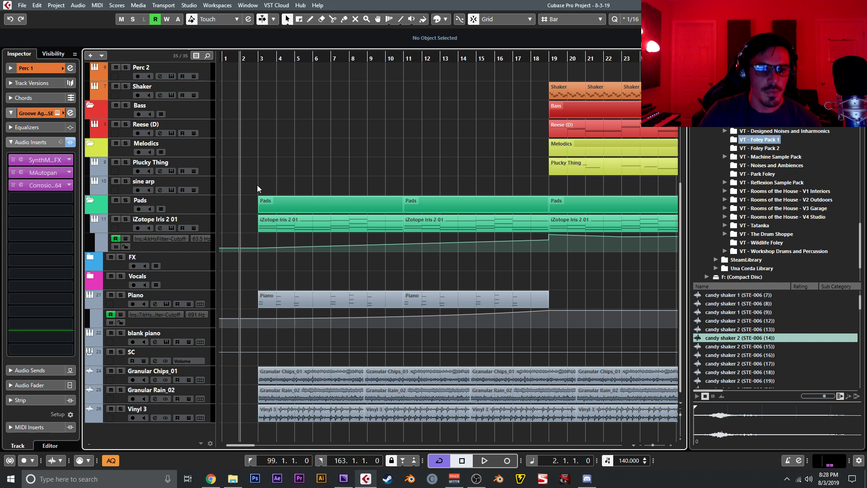
key(space)
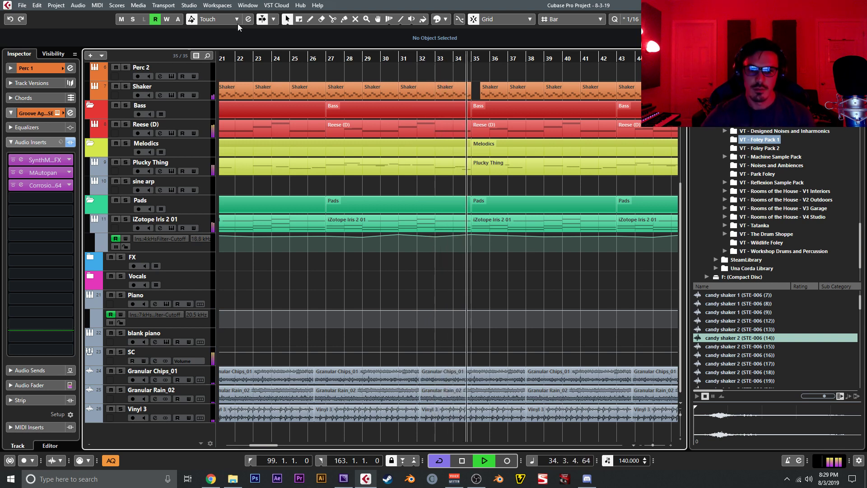
Add the Corrosion effect to the Snare track as the insert after PSP McQ, adjust its setting and close it
scroll(91, 121, up, 5)
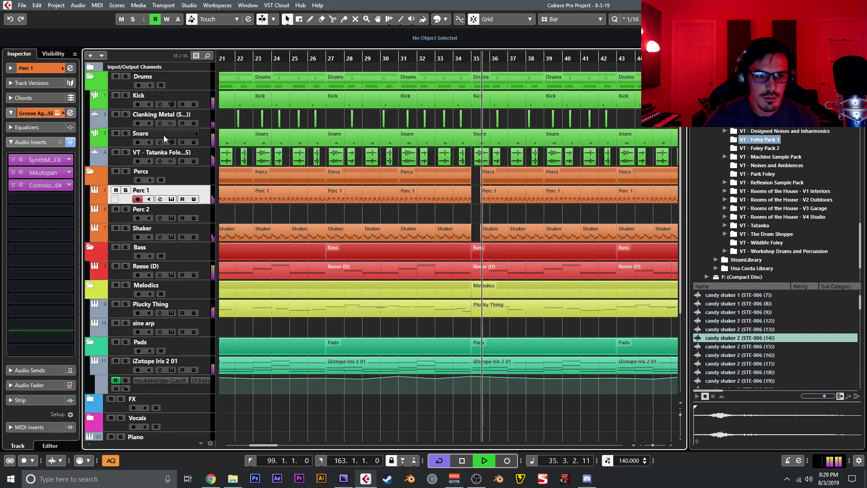
click(129, 131)
click(38, 267)
text(corr)
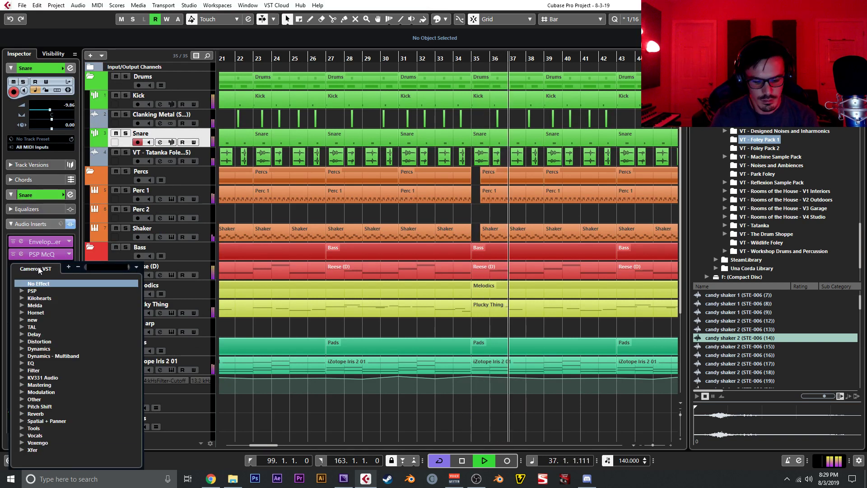
key(Return)
drag(548, 295, 594, 279)
click(686, 140)
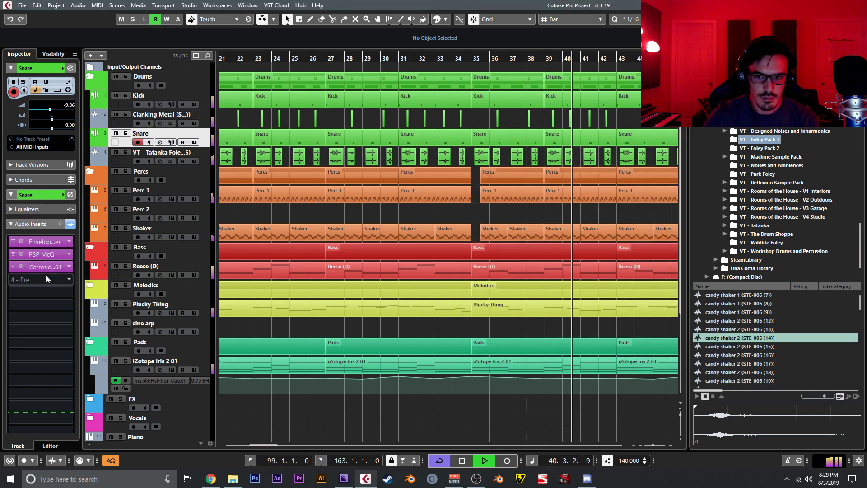
Check the inserts of the VT - Tatanka foley and Shaker tracks while following the playback
drag(529, 269, 428, 267)
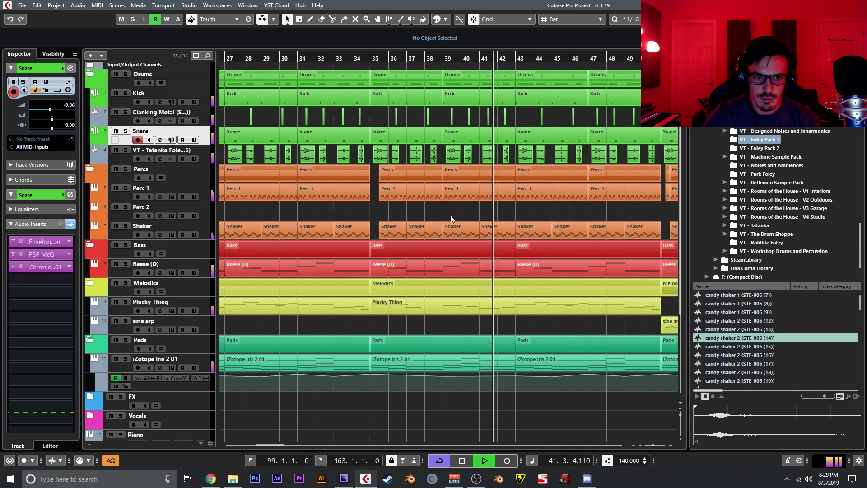
click(205, 153)
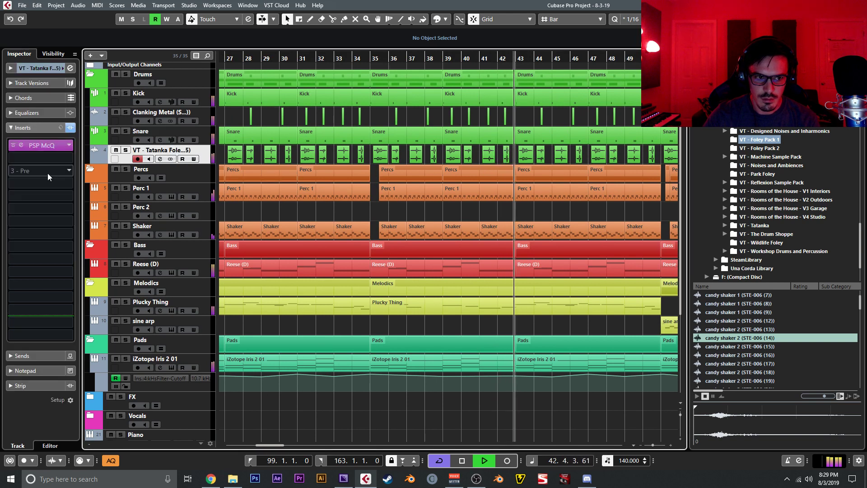
drag(535, 234, 361, 240)
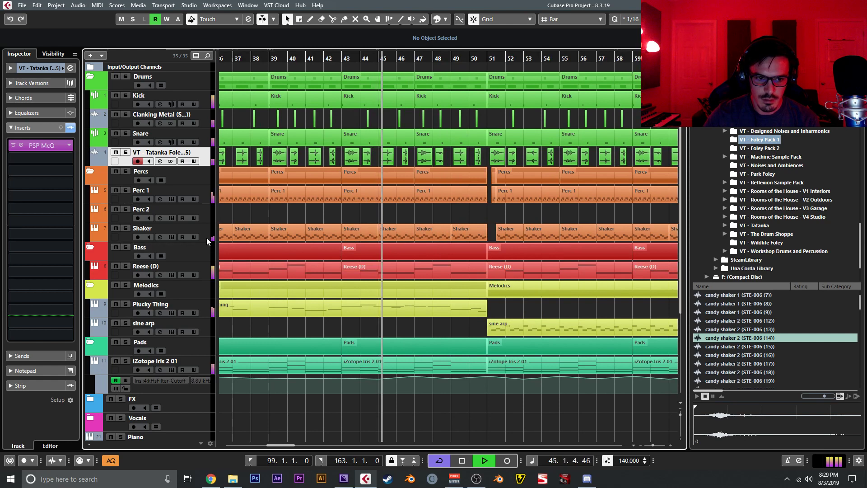
click(205, 231)
drag(456, 213, 404, 209)
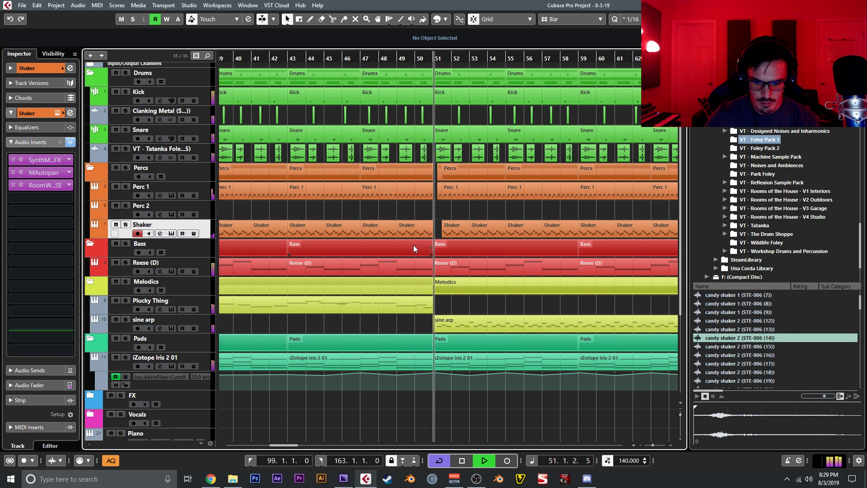
drag(427, 243, 339, 250)
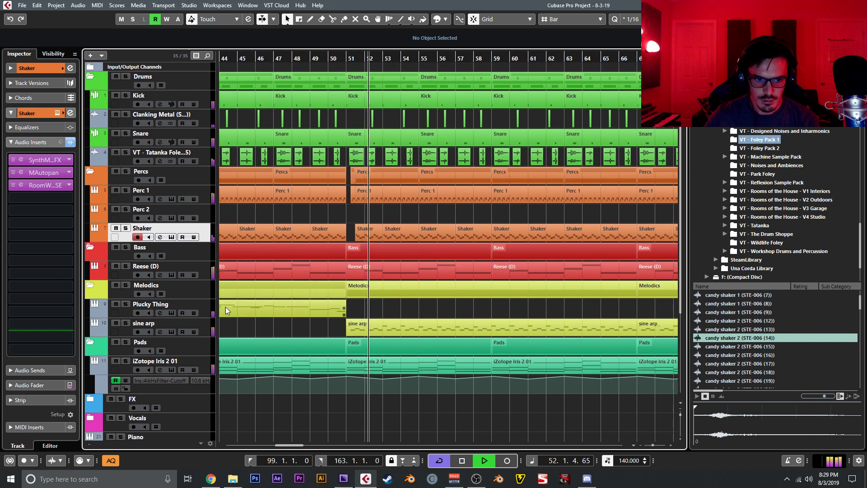
Solo the sine arp track and add Voxengo Boogex as its insert after Slice EQ
click(209, 333)
key(s)
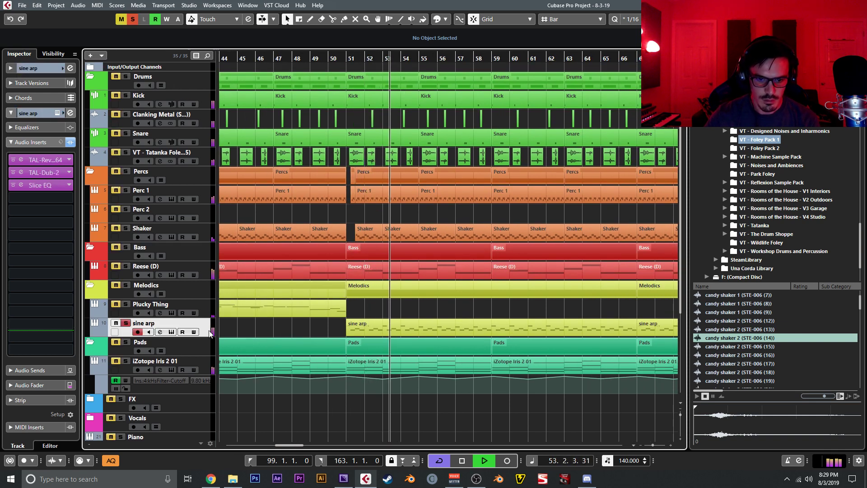
click(59, 201)
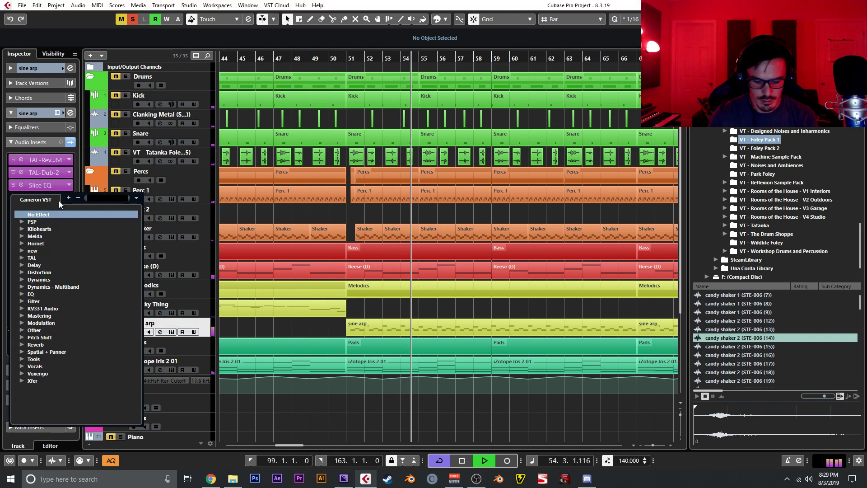
text(boo)
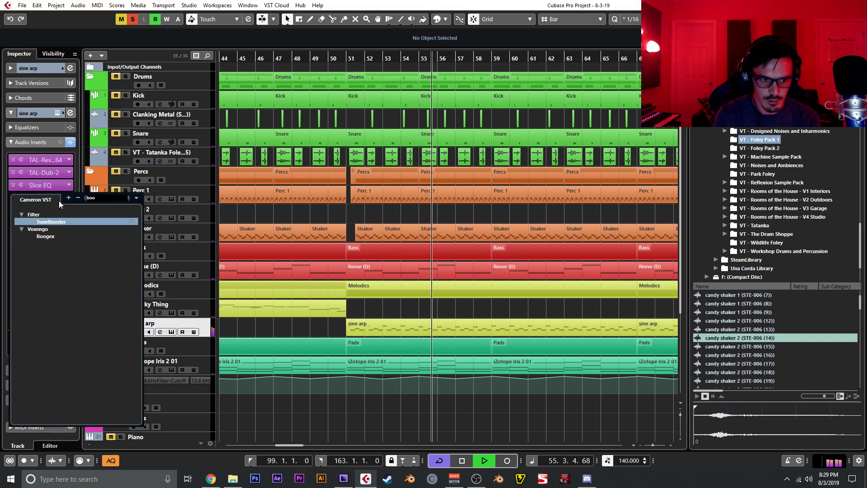
click(59, 234)
Set Boogex to drive 22.0, amp dry mix 43.5, cabinet dry mix 71.9 and output 6.5, and unsolo the sine arp
drag(448, 254, 449, 230)
drag(480, 254, 480, 224)
drag(478, 312, 474, 251)
drag(519, 153, 520, 141)
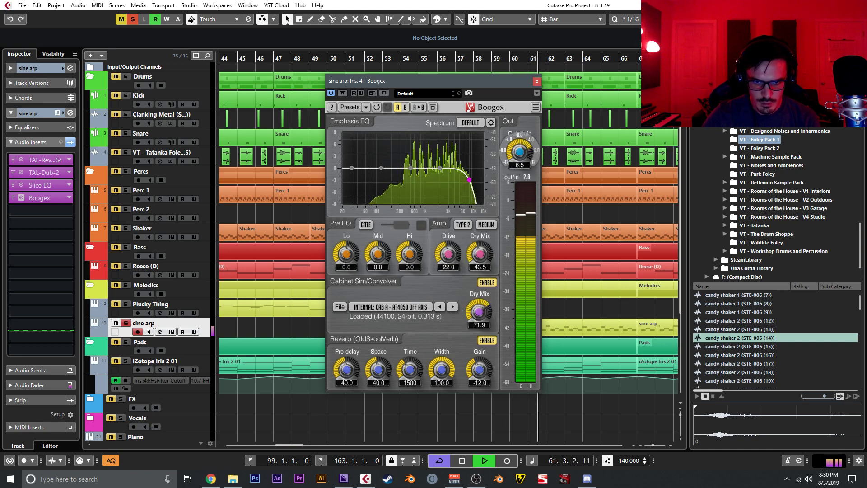
click(537, 81)
key(s)
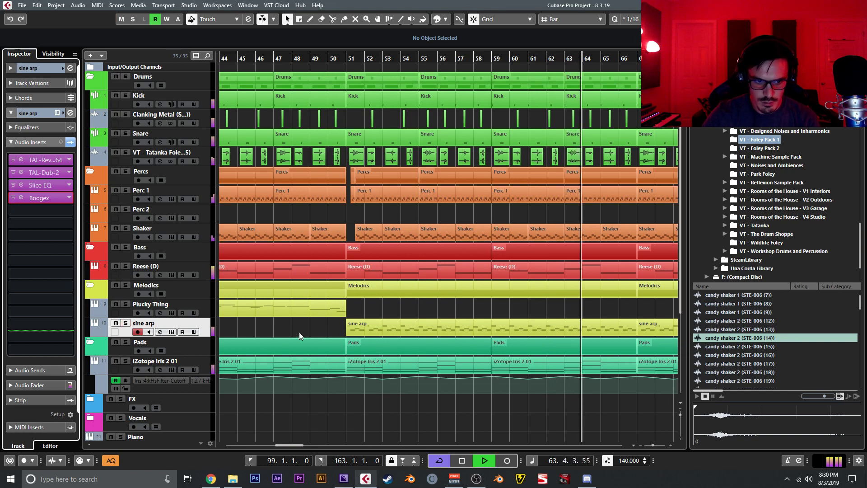
Raise the upper-mid peak in the sine arp's Slice EQ, close the EQ and stop playback
click(31, 185)
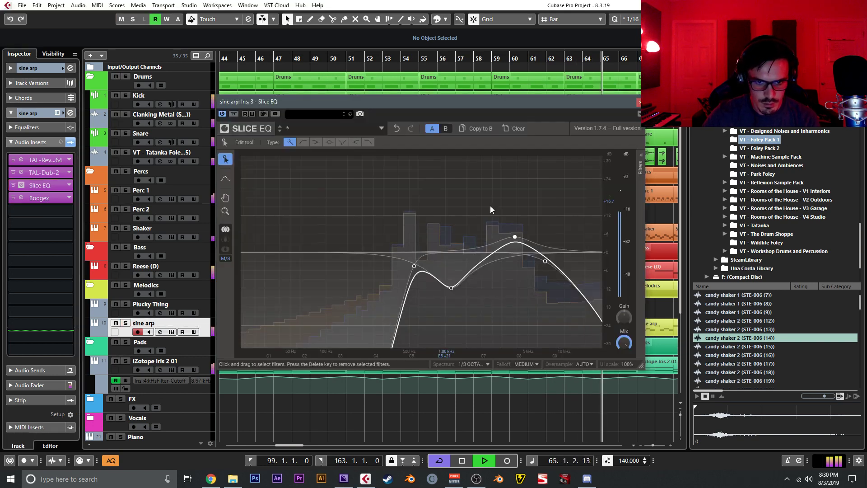
drag(514, 237, 516, 218)
drag(630, 104, 636, 103)
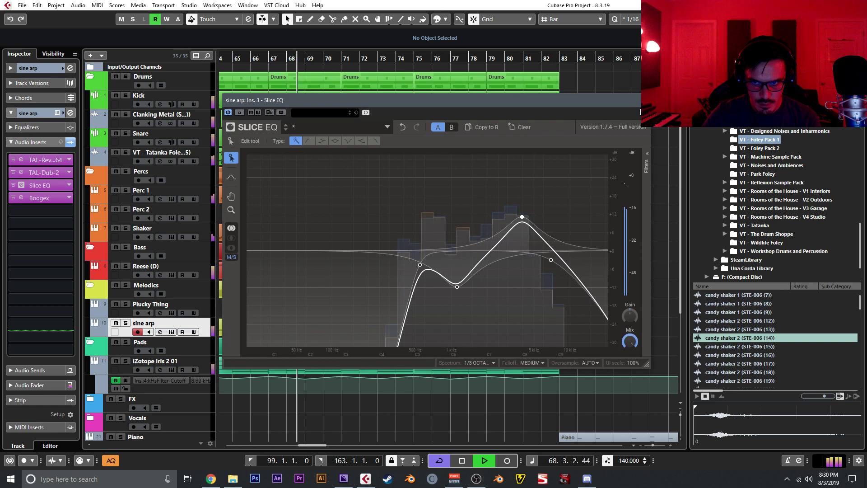
click(644, 100)
click(625, 129)
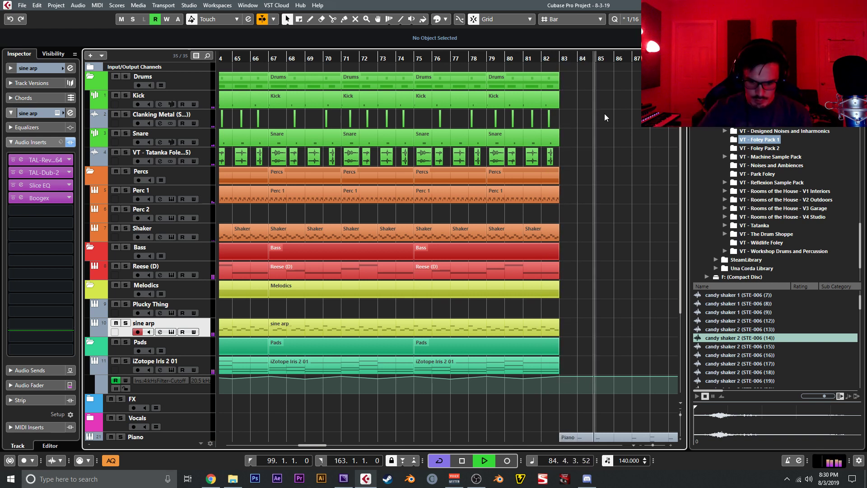
key(space)
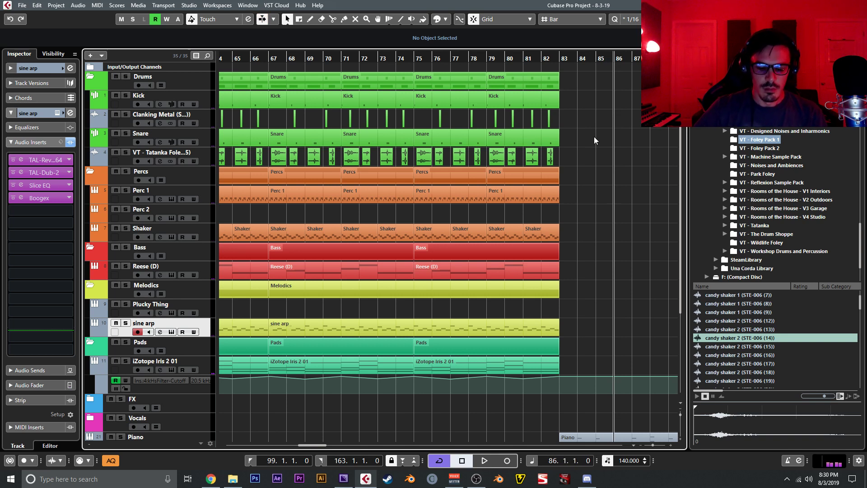
Examine how the Plucky Thing and sine arp parts are arranged between bars 19 and 83
key(g)
key(g)
key(g)
key(g)
key(g)
key(g)
key(g)
key(g)
scroll(467, 316, left, 5)
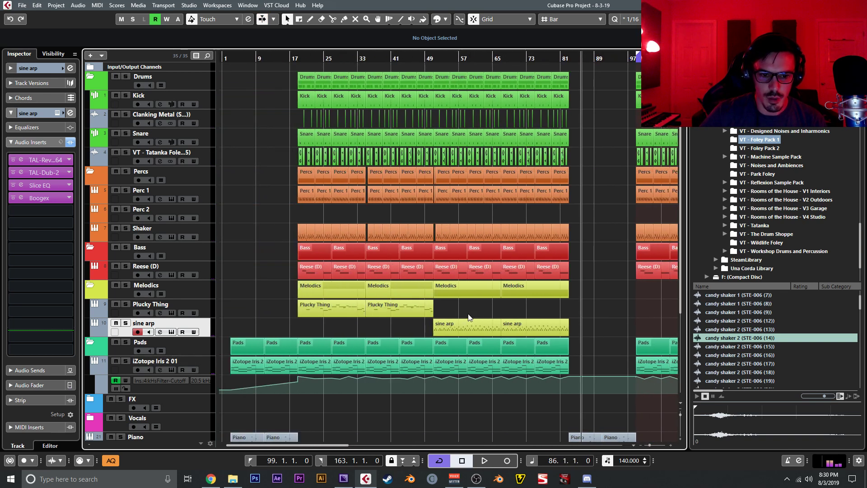
drag(275, 318, 394, 313)
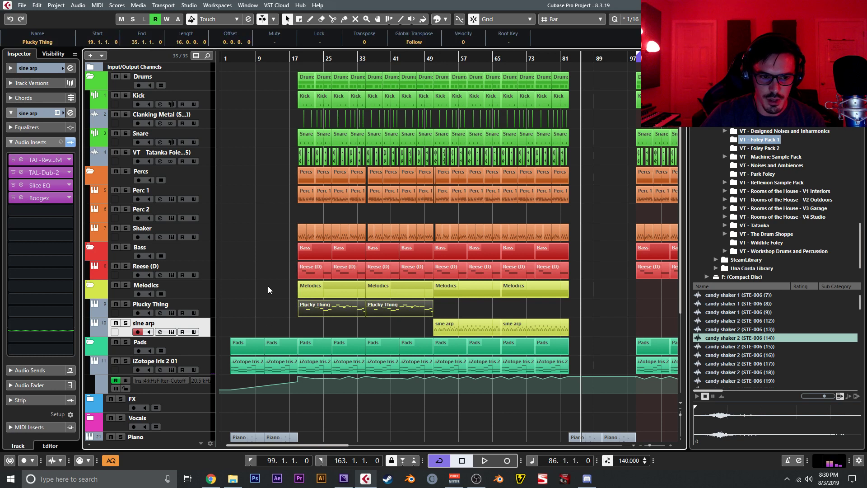
drag(307, 332, 382, 313)
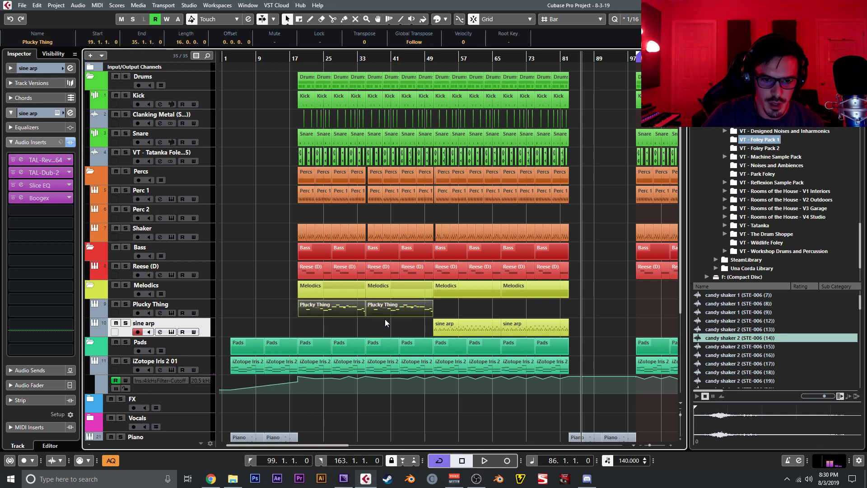
click(385, 318)
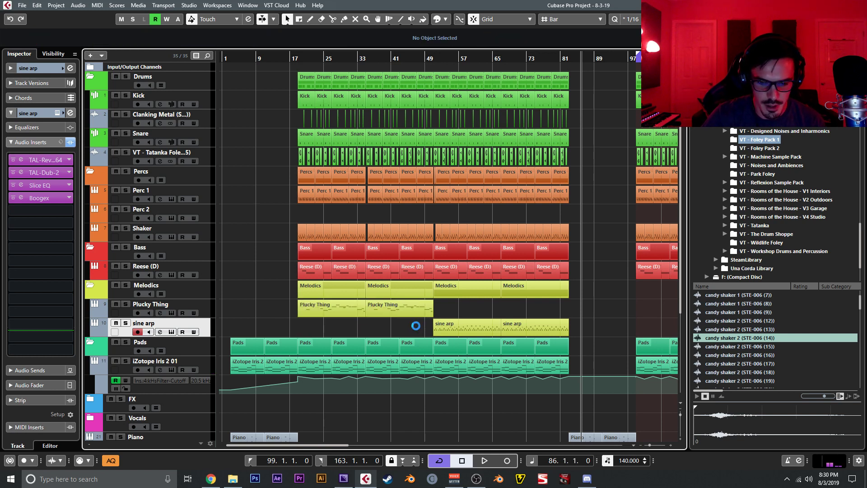
Copy the sine arp part to bar 99 and repeat it until the track is filled to bar 163
drag(416, 325, 326, 324)
click(434, 326)
key(ctrl+d)
drag(521, 325, 586, 322)
key(ctrl+d)
key(ctrl+d)
key(ctrl+d)
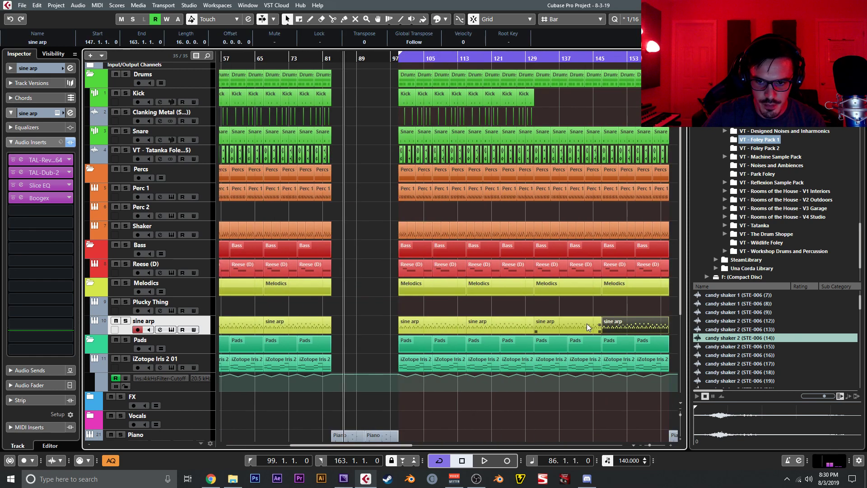
Delete all the sine arp parts between bars 99 and 163
drag(494, 303, 621, 332)
key(Delete)
click(419, 322)
key(Delete)
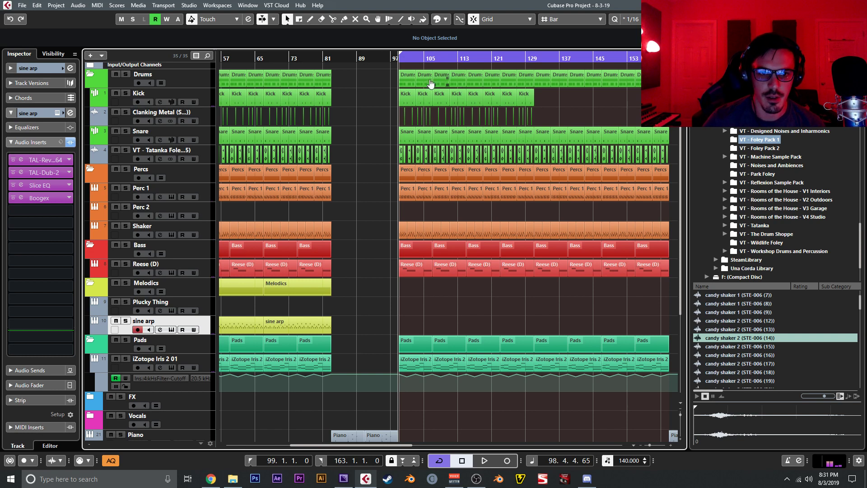
Open the iZotope Iris 2 pad instrument and inspect the settings of samples 1 and 2
key(space)
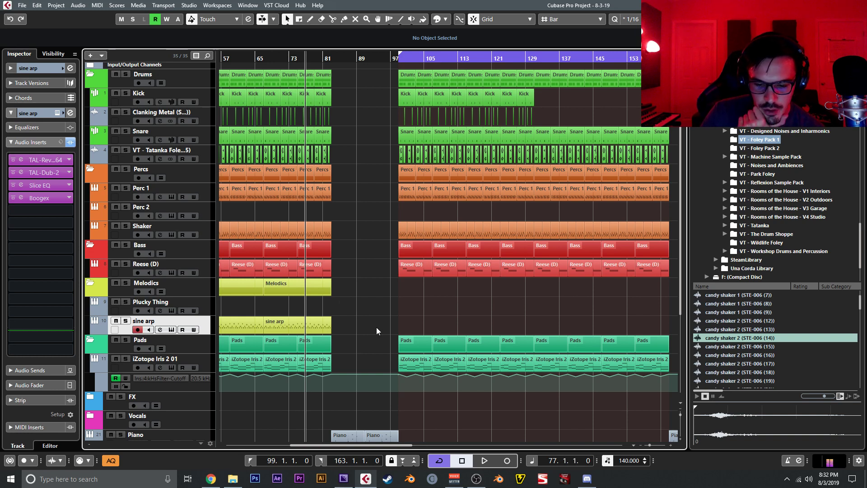
click(214, 360)
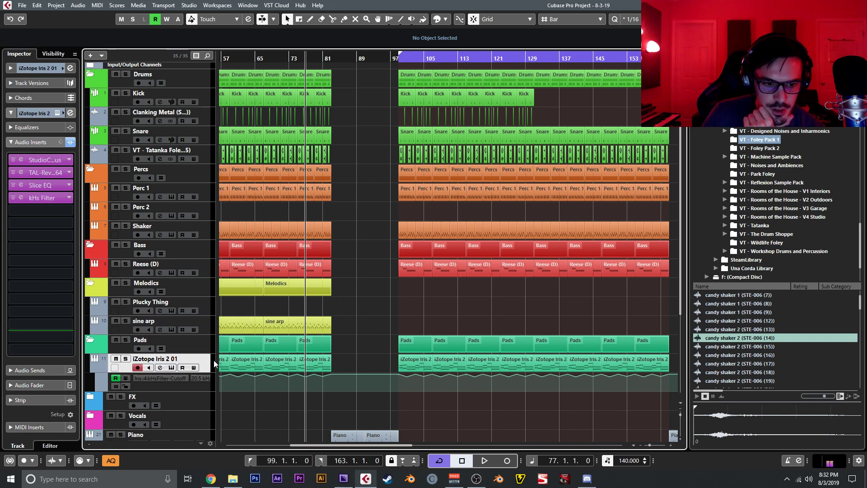
click(174, 367)
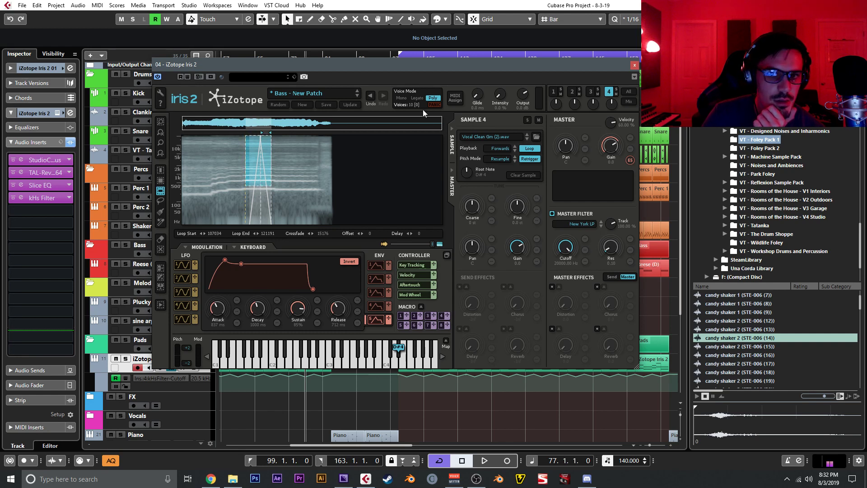
click(552, 92)
click(571, 92)
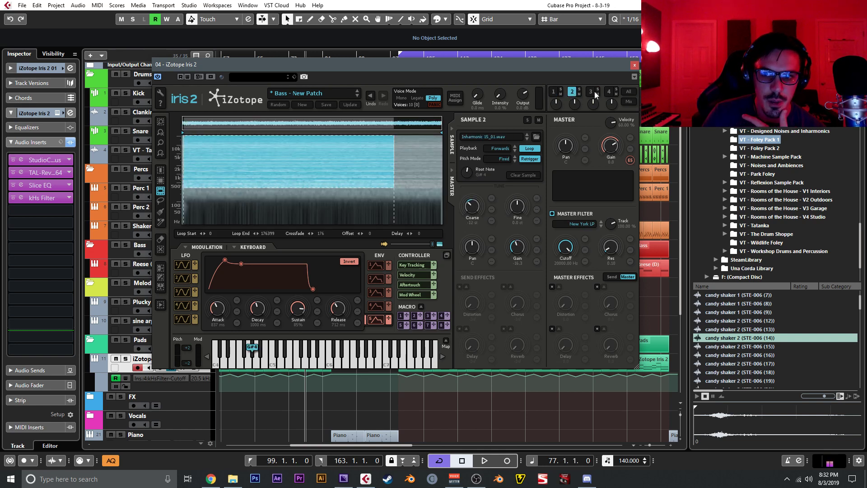
click(552, 91)
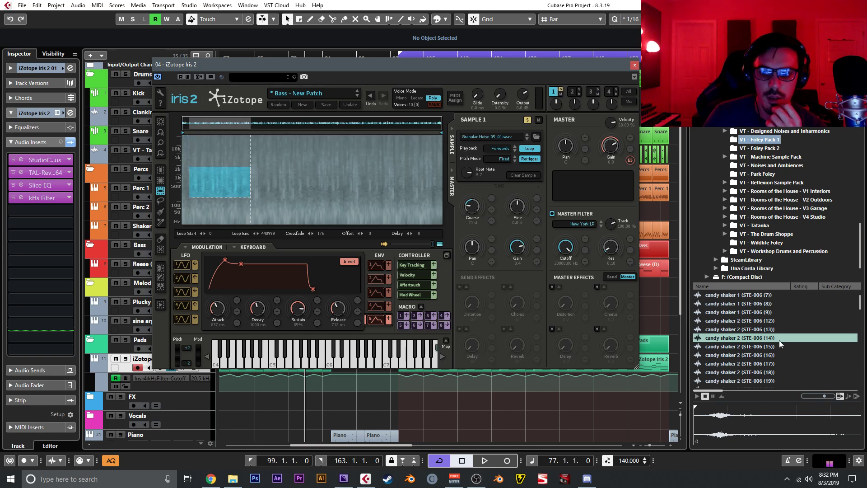
Browse the Designed Noises samples in the VT - Designed Noises and Inharmonics folder
double_click(773, 130)
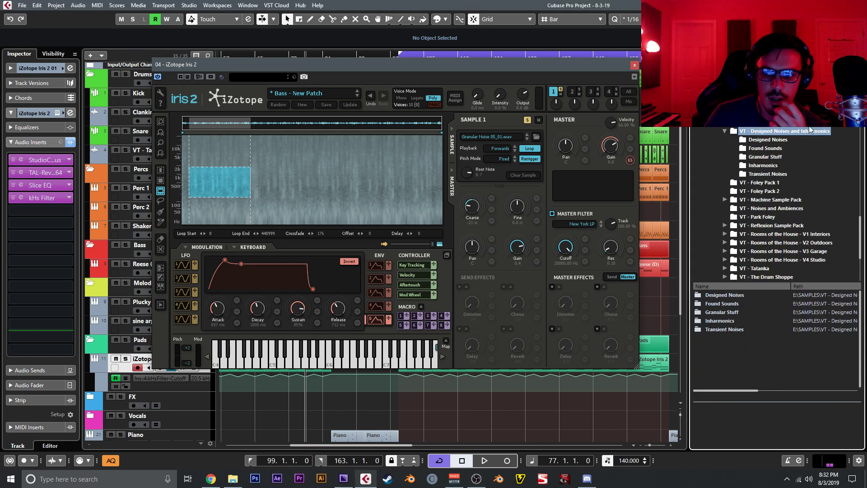
click(770, 140)
scroll(724, 343, down, 2)
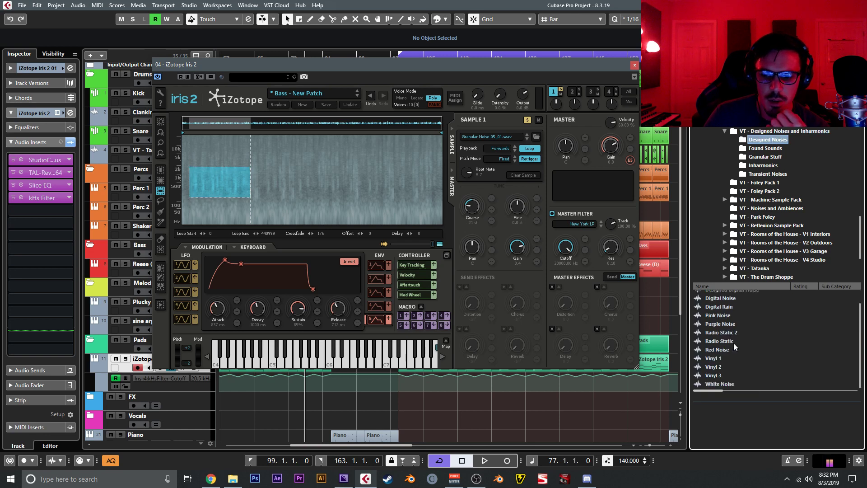
Audition samples in the Inharmonics and Granular Stuff folders, including Inharmonic 11_01, Inharmonic 10_01 and Granular Noise 05_01
click(763, 165)
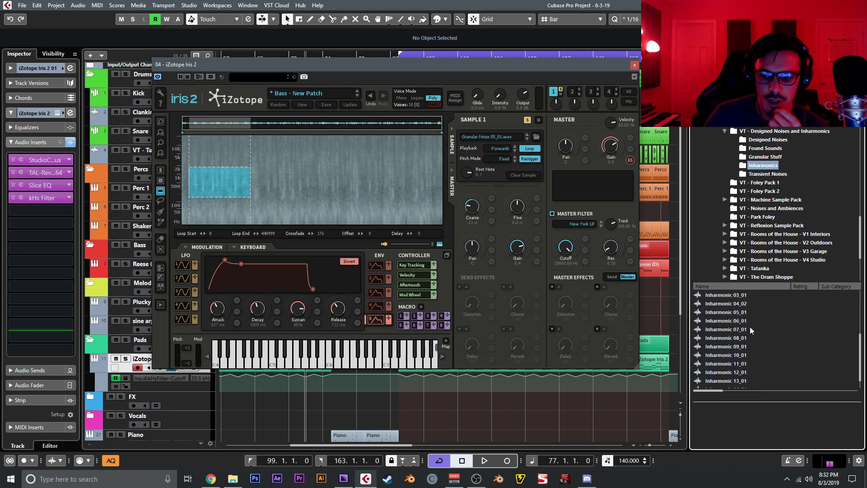
scroll(750, 327, down, 3)
click(752, 348)
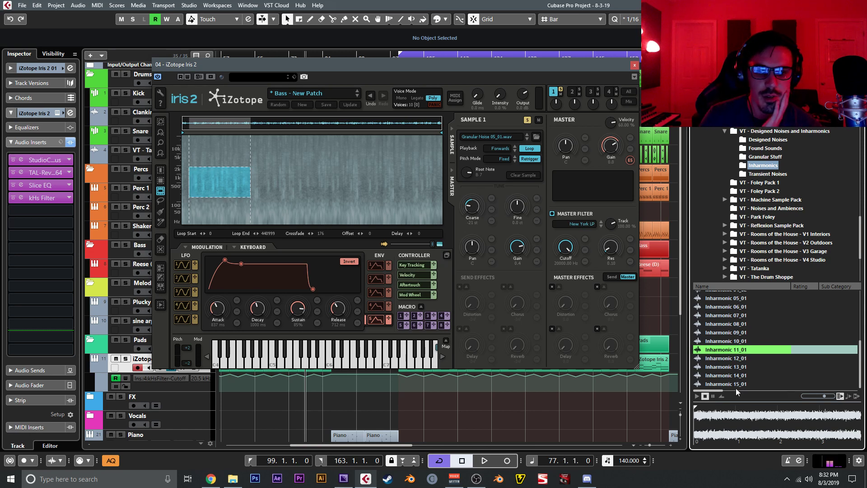
click(733, 342)
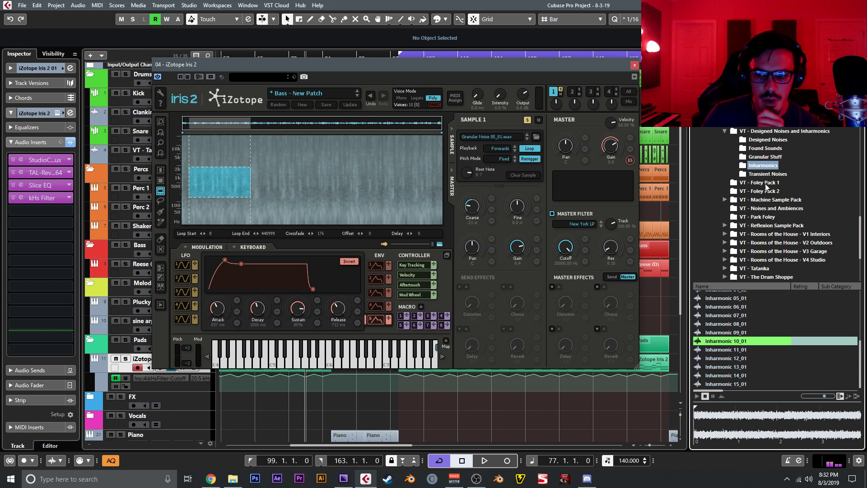
click(766, 157)
click(729, 315)
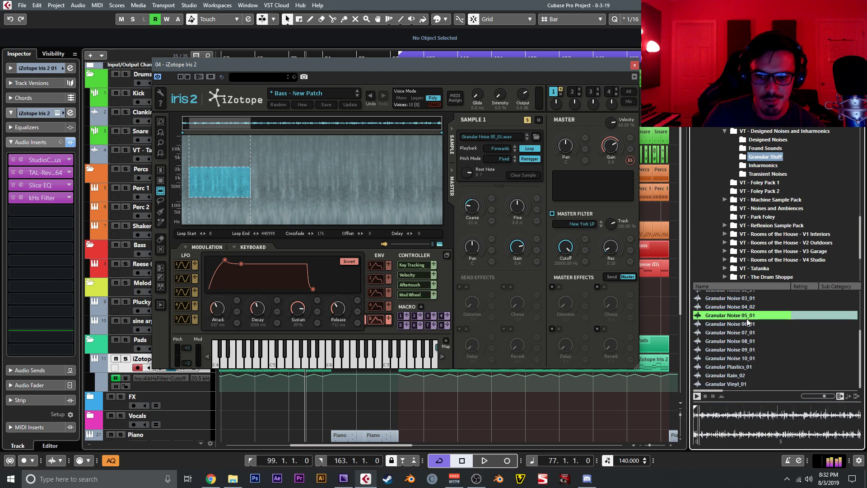
Inspect samples 2, 3 and 4 in Iris 2, browse the Treated Sounds Vocals folder, and close the instrument
click(571, 91)
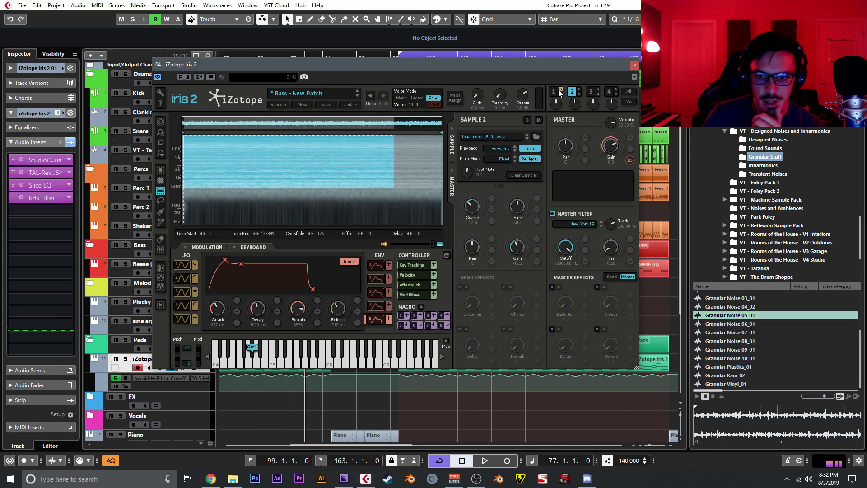
click(591, 92)
click(609, 91)
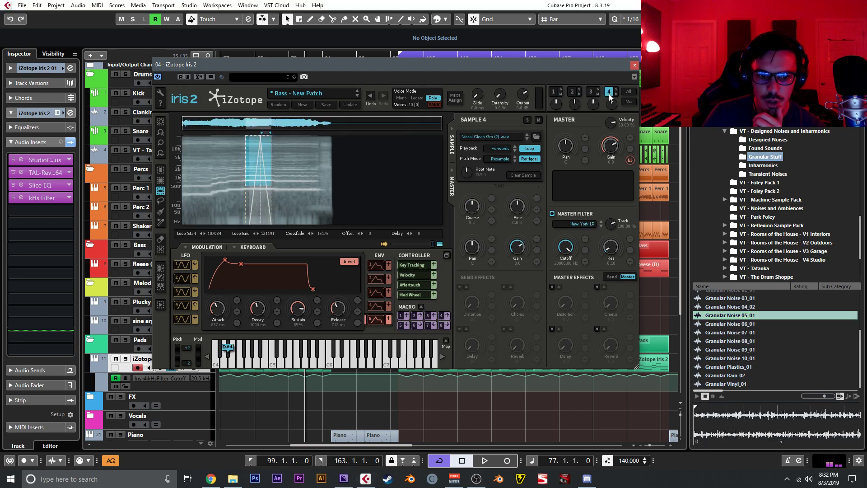
click(725, 131)
click(764, 165)
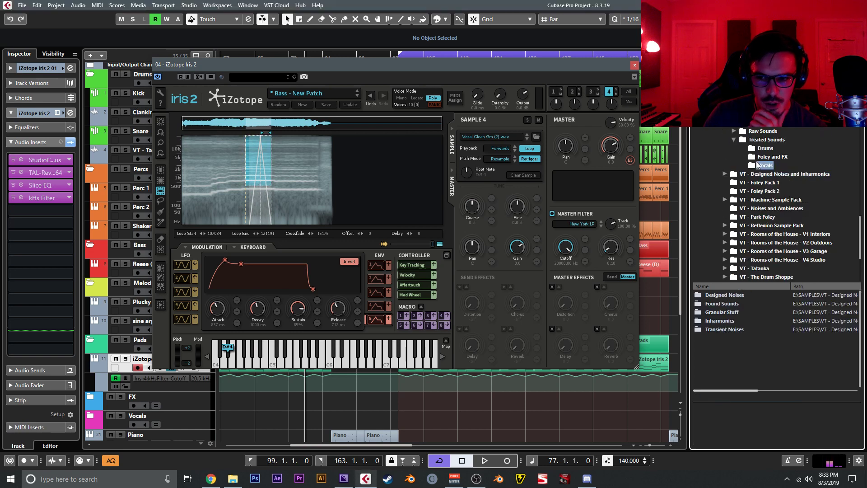
click(724, 122)
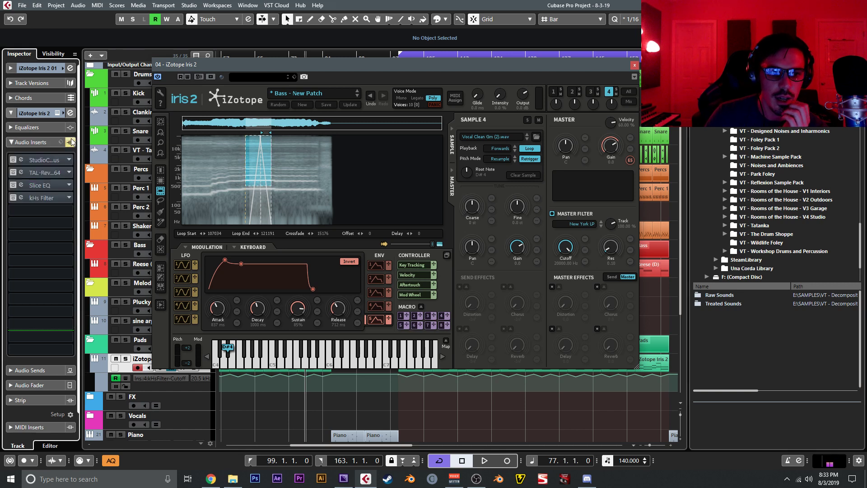
click(634, 66)
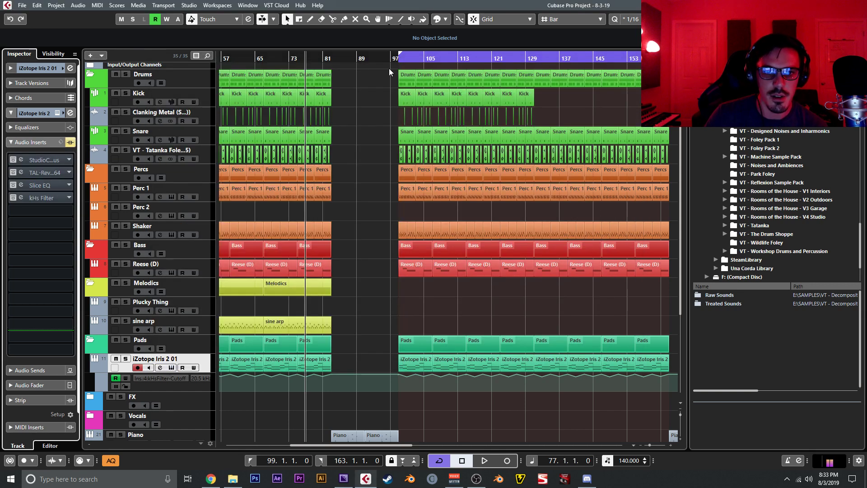
Play from bar 99 and solo the iZotope Iris 2 01 track to hear the pad with its inserts bypassed
click(400, 60)
key(space)
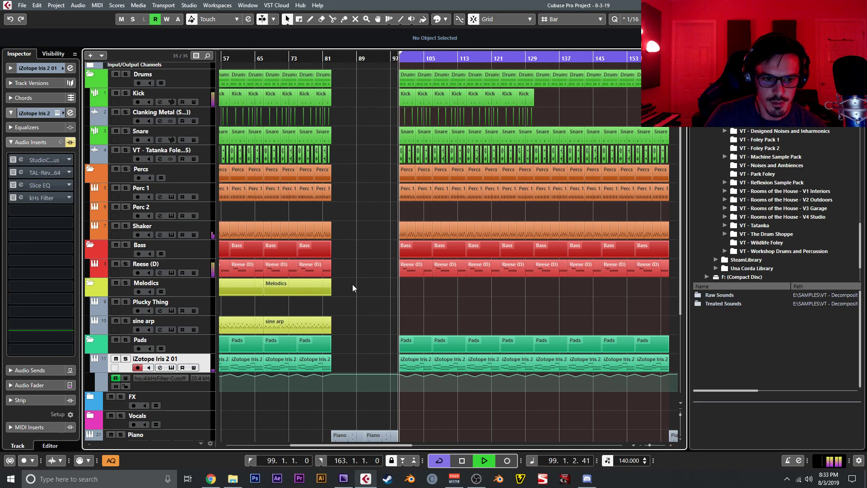
key(s)
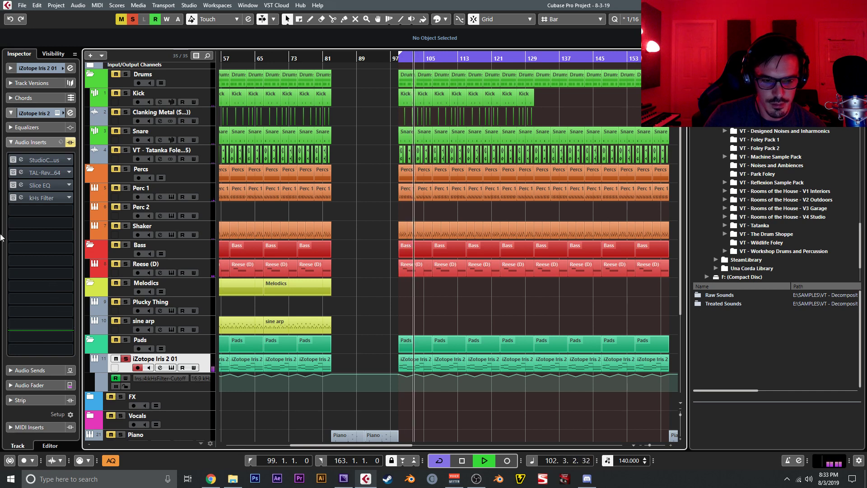
key(space)
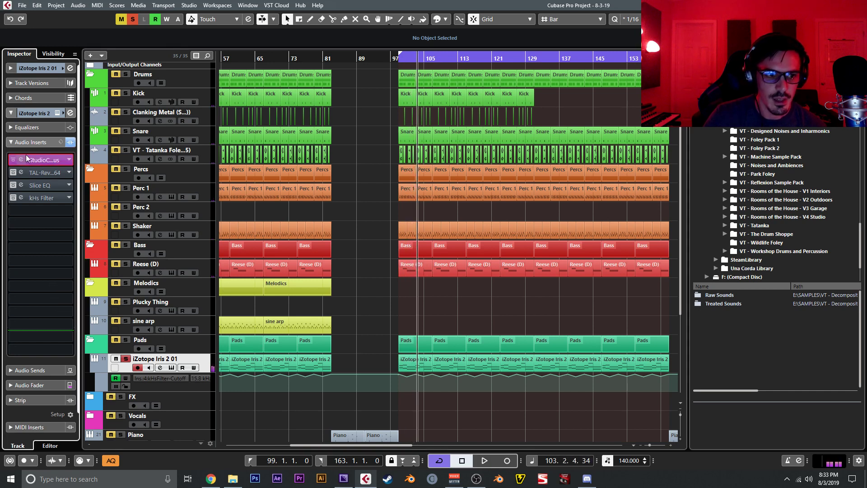
Open the pad's StudioChorus insert and inspect its Stage 1 and Stage 2 settings
click(26, 160)
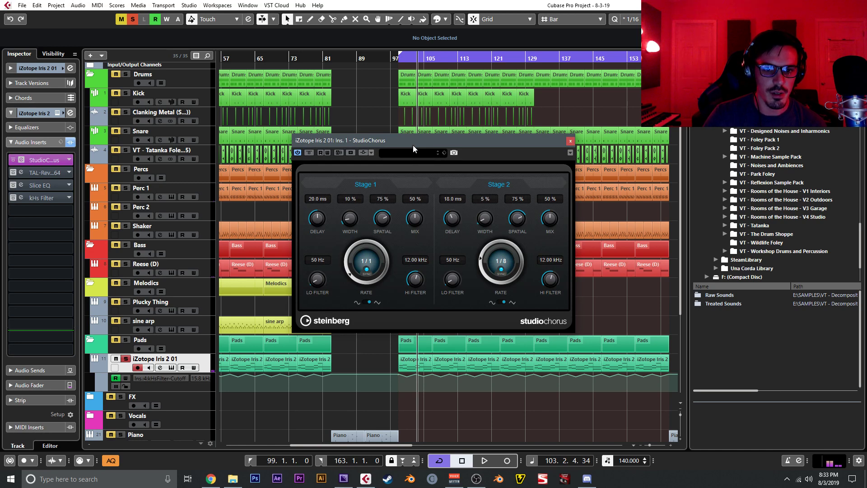
drag(412, 145, 422, 155)
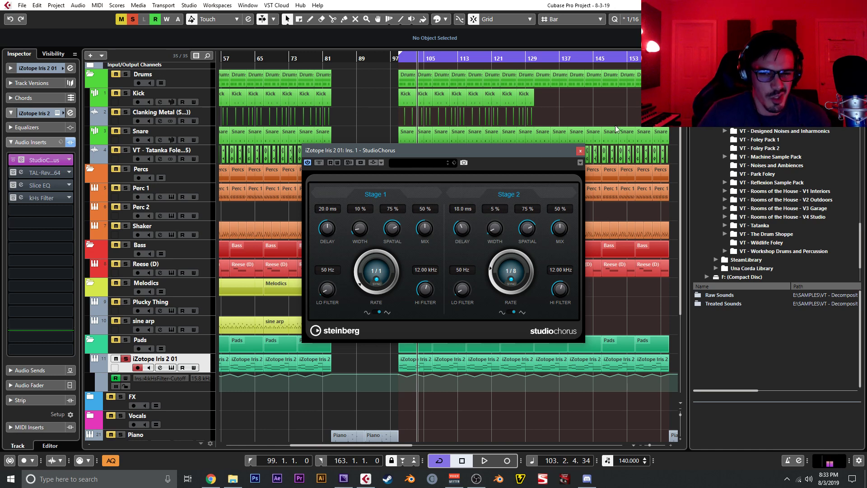
click(581, 151)
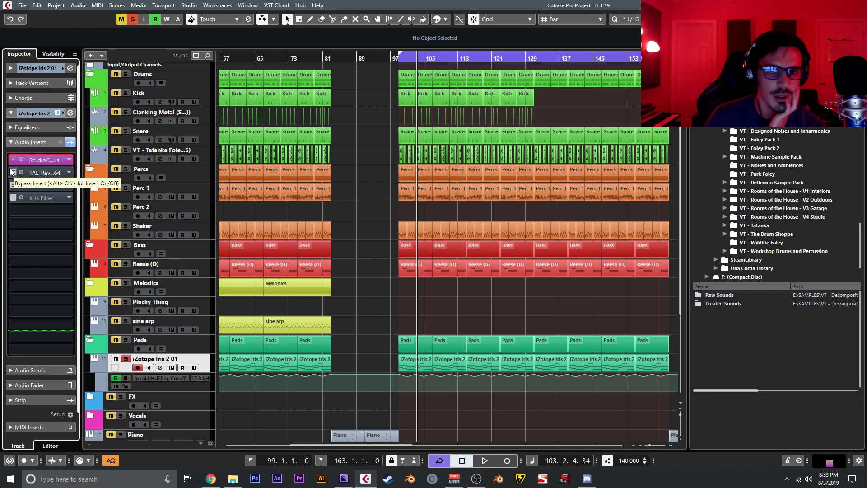
Open the pad's TAL-Reverb-4 insert, inspect its settings and listen to the soloed pad from around bar 99
click(20, 172)
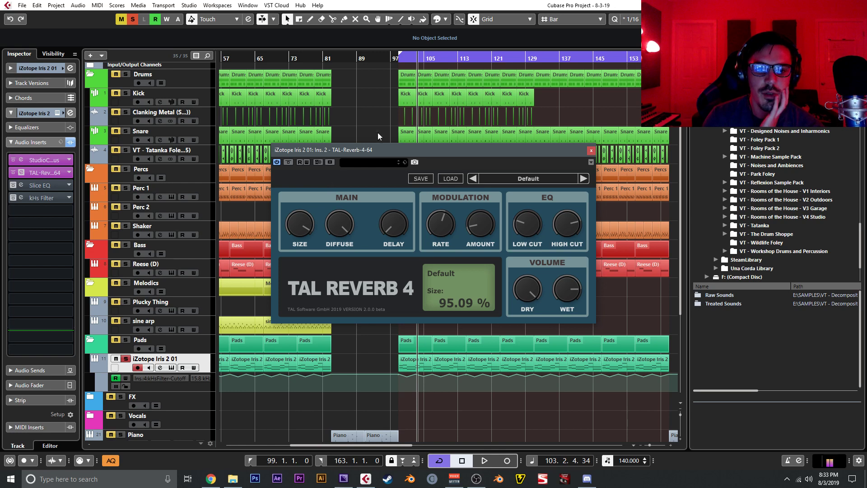
click(393, 59)
key(space)
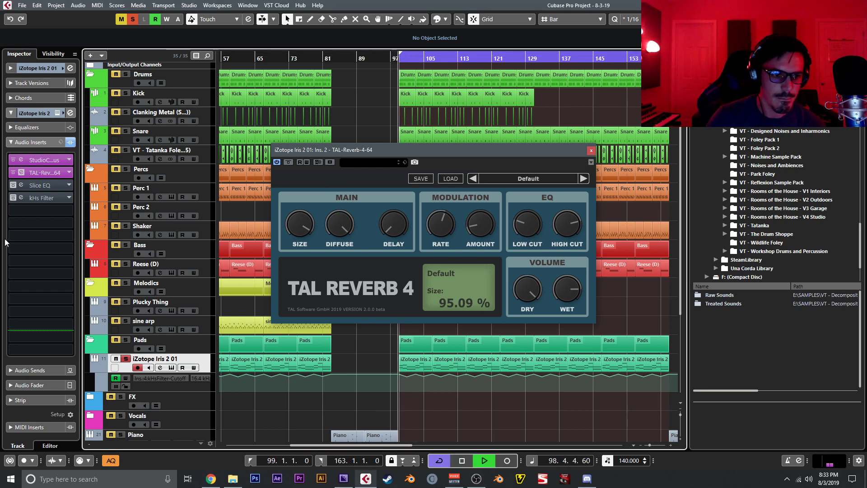
click(591, 150)
key(space)
Inspect the pad's Slice EQ curve, reactivate the kHs Filter insert and play the pad to hear the automated cutoff
click(21, 184)
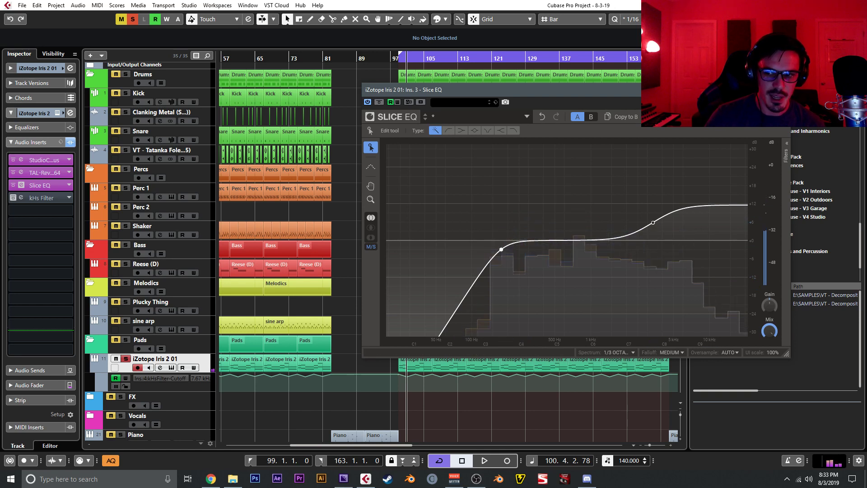
click(781, 90)
click(13, 197)
click(21, 197)
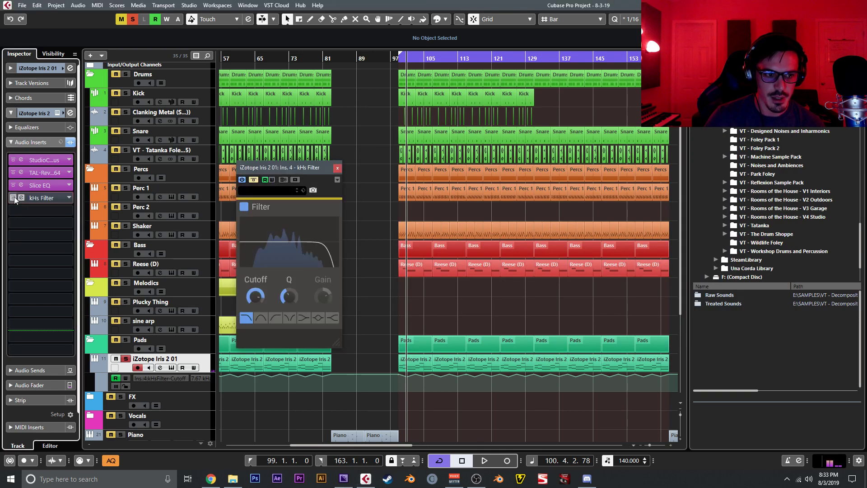
drag(397, 387, 445, 370)
click(388, 308)
key(space)
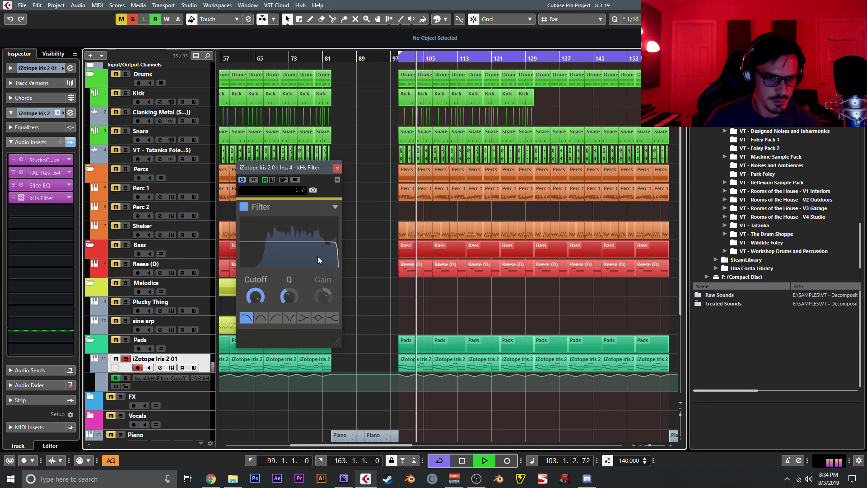
key(space)
click(338, 169)
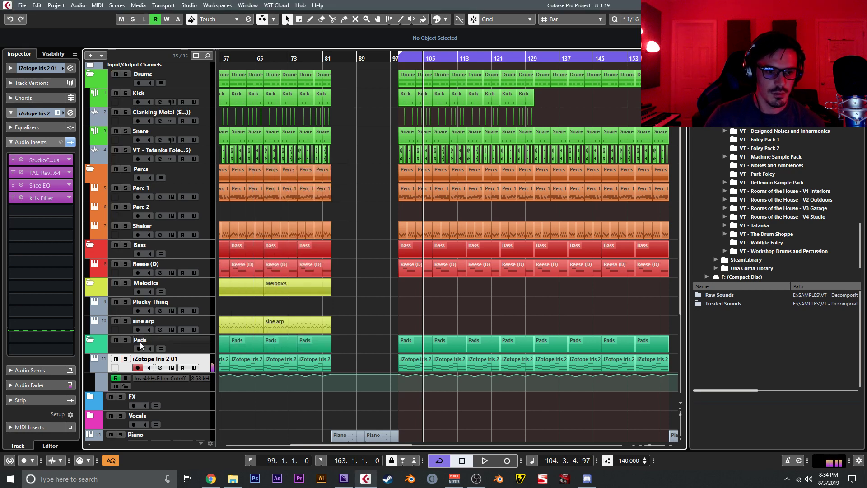
Solo the Pads folder and clear the solo again
click(117, 339)
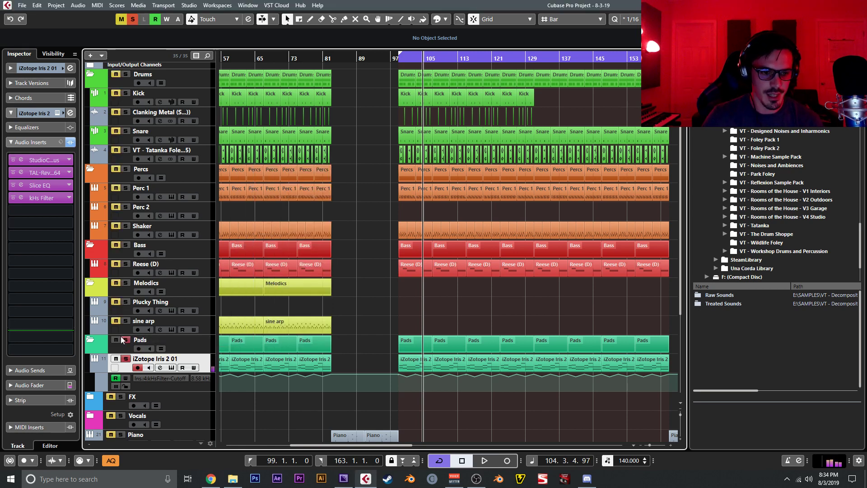
click(118, 339)
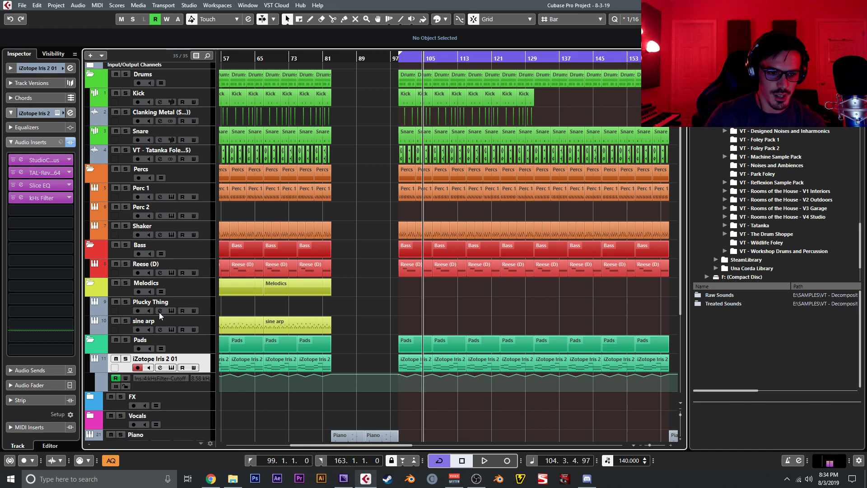
Select the sine arp track and play the arrangement from about bar 79 into the piano break
click(190, 292)
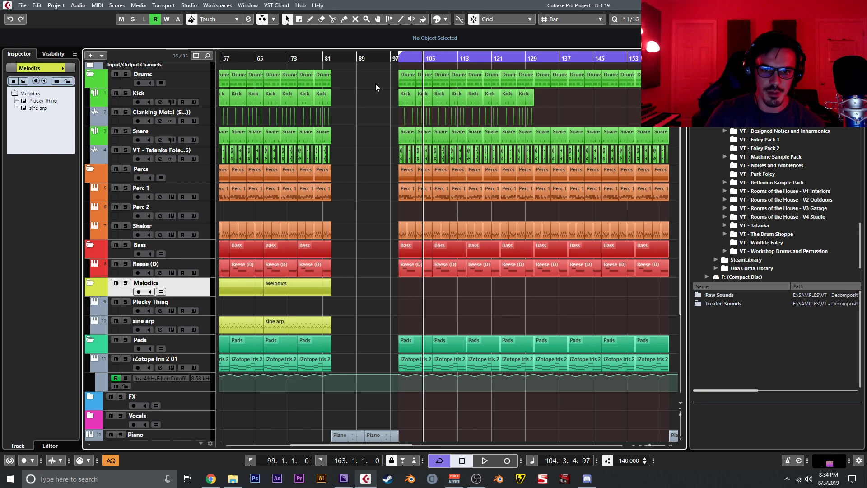
drag(386, 62, 413, 190)
key(g)
key(g)
key(g)
key(g)
key(g)
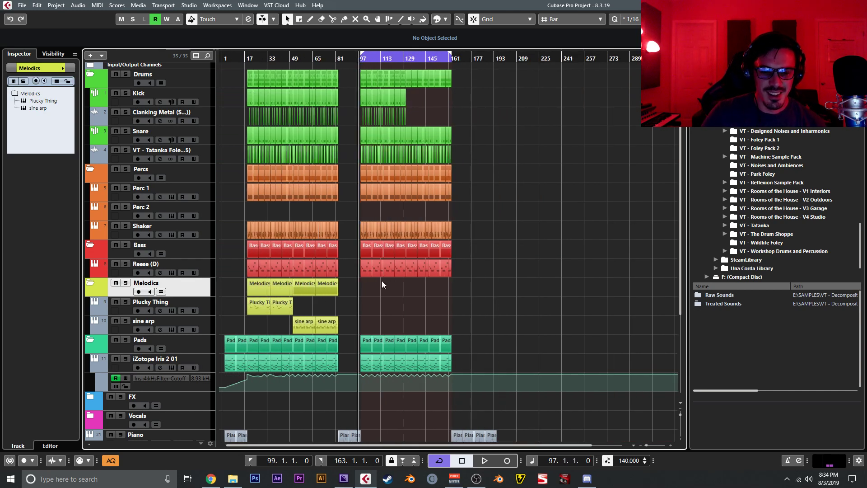
click(209, 329)
click(334, 56)
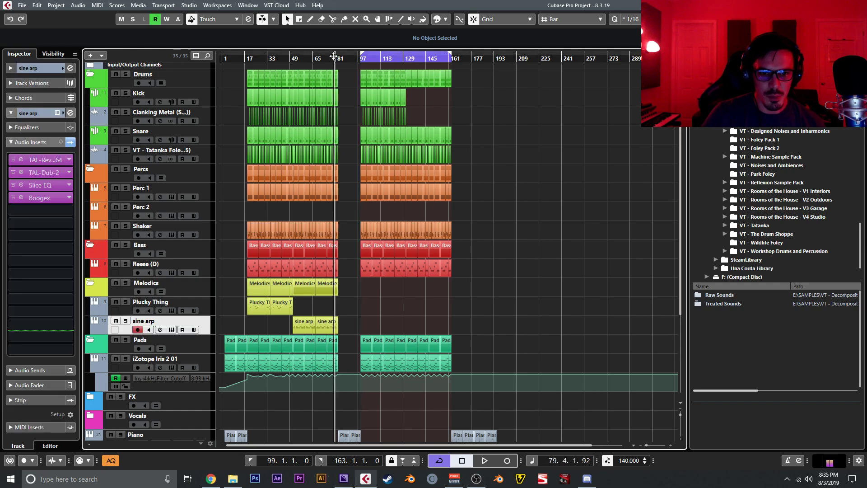
key(h)
key(h)
key(h)
key(h)
key(h)
key(h)
key(h)
key(h)
key(h)
key(space)
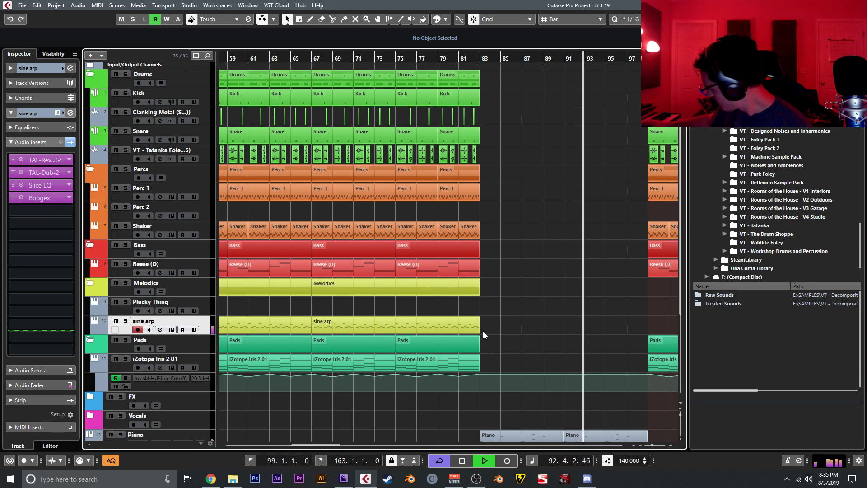
key(space)
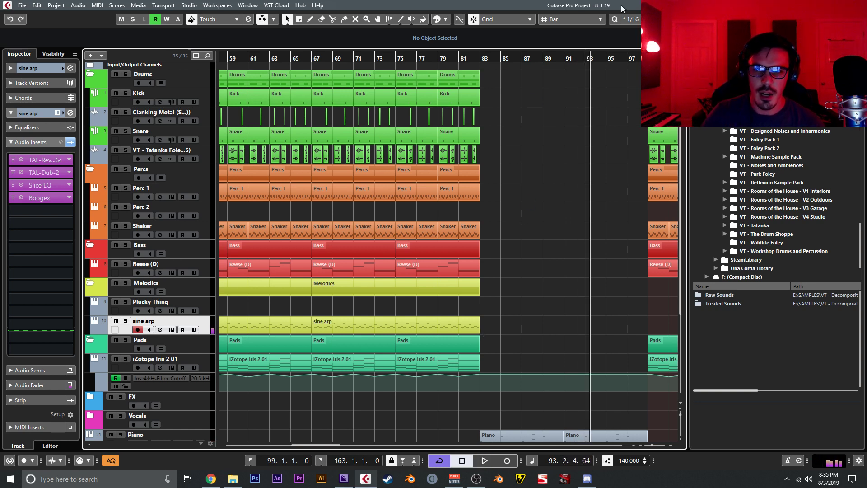
Start playback at bar 79 and record a new sine arp part from bar 80 through the piano break
click(440, 64)
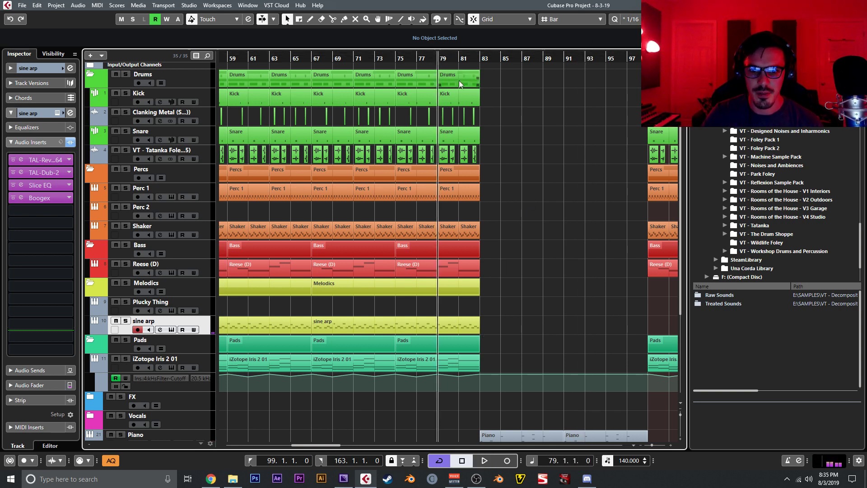
scroll(567, 209, down, 3)
drag(567, 273, 461, 300)
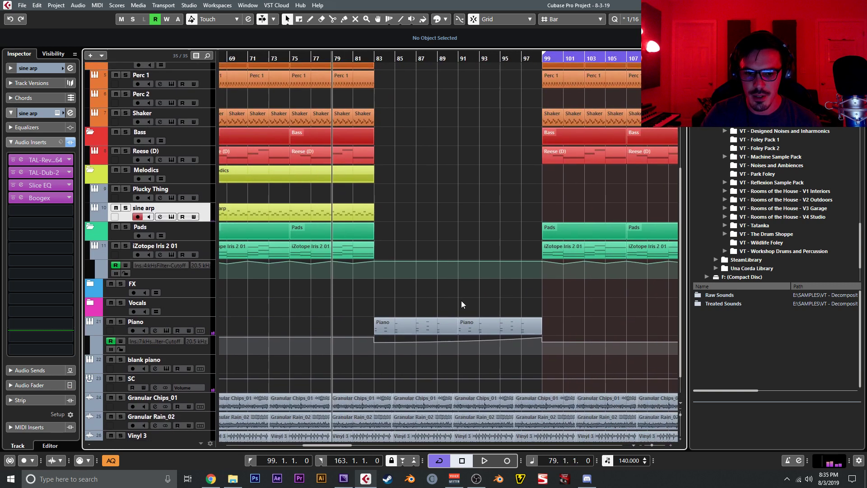
double_click(243, 216)
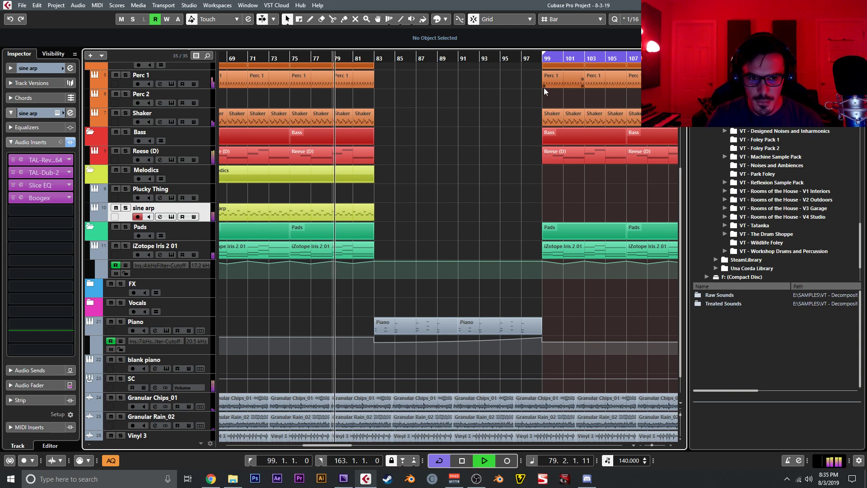
key(KP_Multiply)
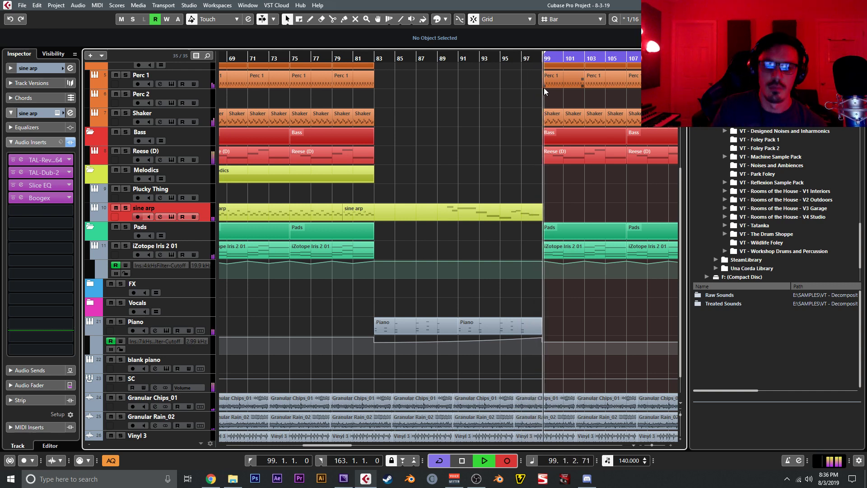
key(space)
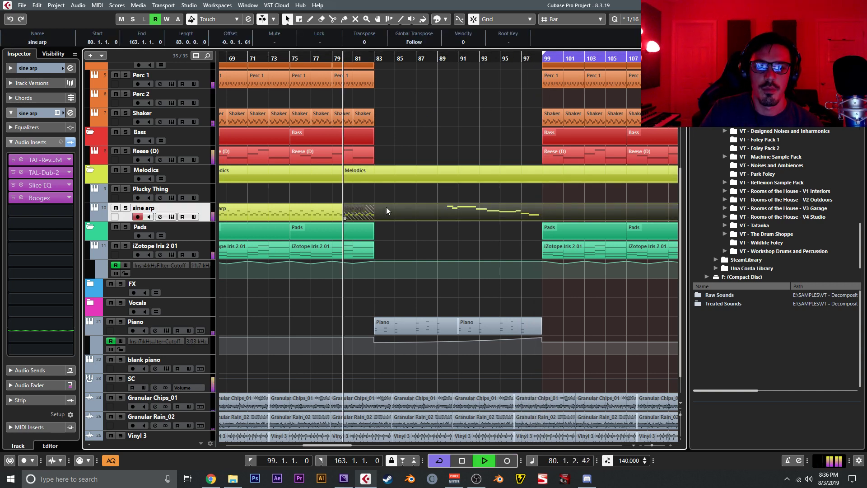
Trim the new sine arp part to start at bar 83, split it at bar 99, delete the remainder and save the project
drag(346, 218, 381, 225)
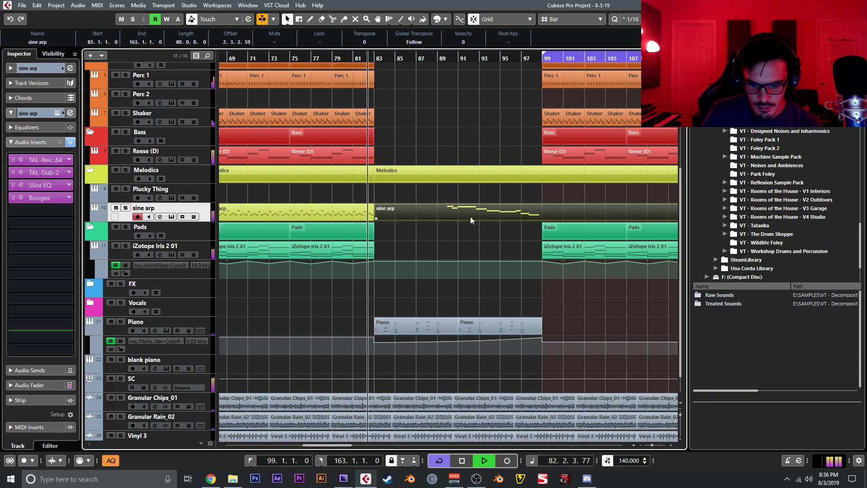
key(3)
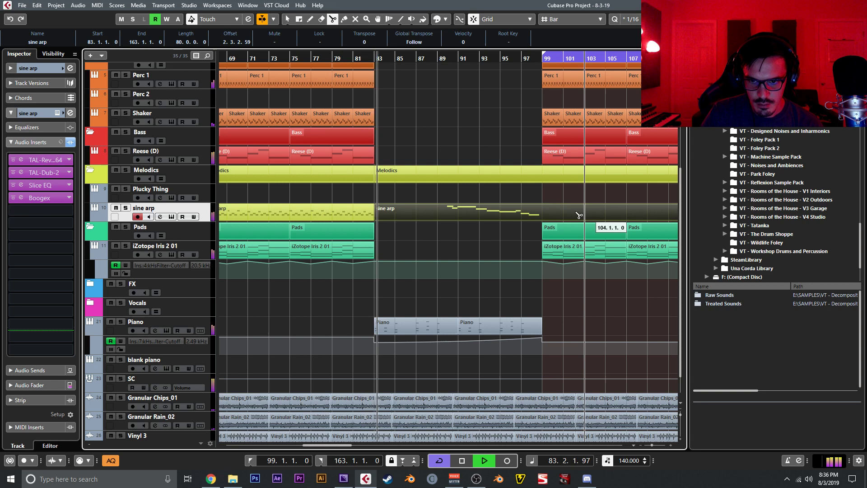
click(540, 218)
key(Delete)
key(1)
key(ctrl+s)
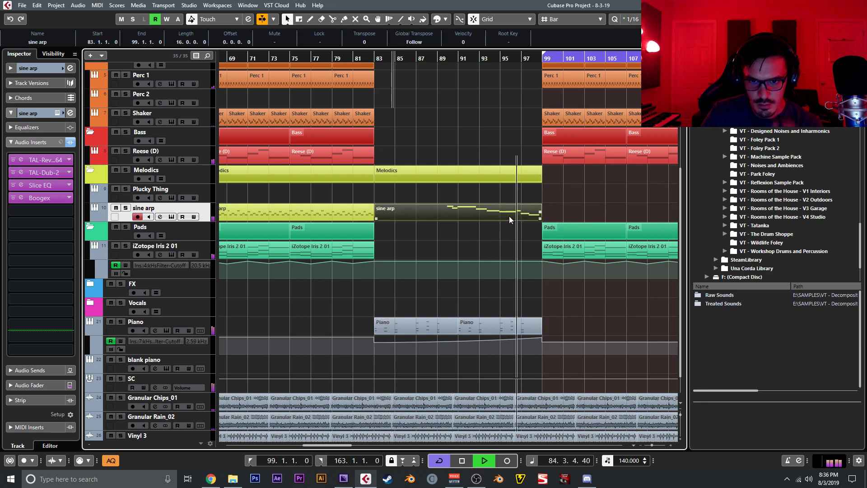
Open the new sine arp part in the editor and shift all its notes slightly later, with the first starting at 90.1.2.26
double_click(508, 216)
drag(422, 303, 157, 310)
drag(599, 323, 249, 325)
drag(477, 279, 358, 256)
drag(438, 280, 387, 259)
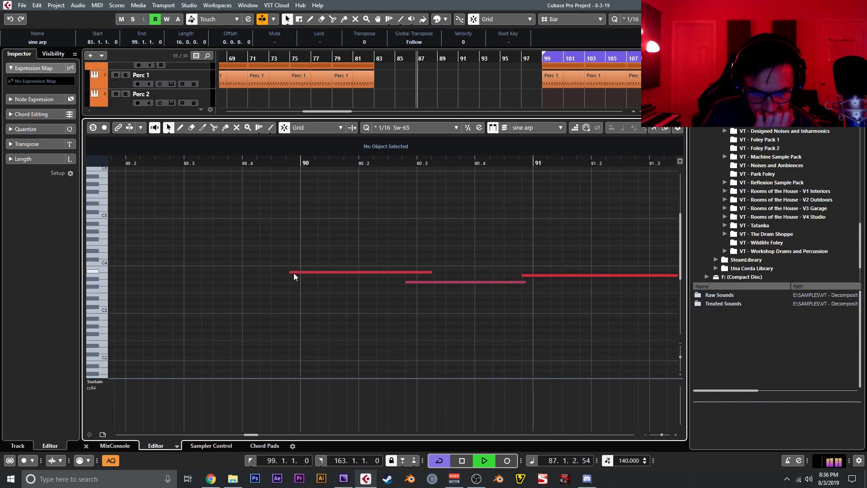
drag(322, 311, 584, 269)
key(g)
key(g)
key(g)
key(g)
key(g)
key(g)
key(g)
drag(596, 306, 535, 318)
key(g)
key(g)
key(g)
drag(575, 353, 492, 336)
key(g)
drag(658, 358, 383, 230)
key(h)
key(h)
key(h)
key(h)
key(h)
drag(414, 269, 423, 269)
key(g)
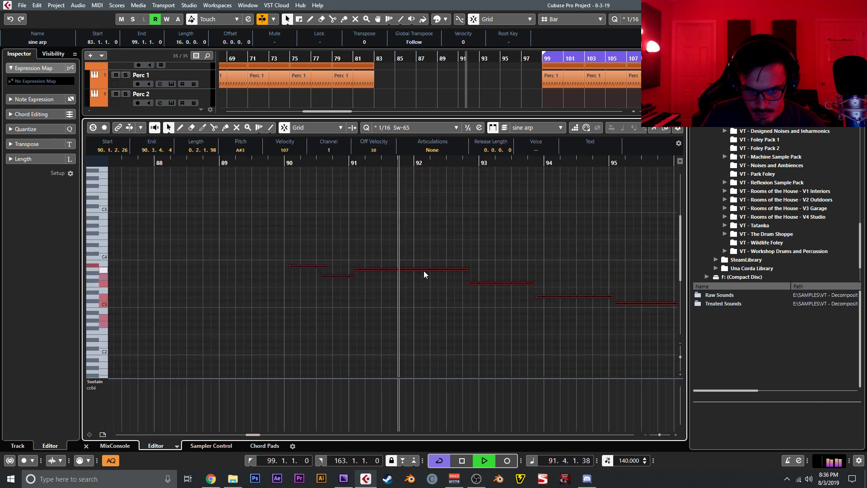
drag(453, 303, 345, 291)
click(346, 292)
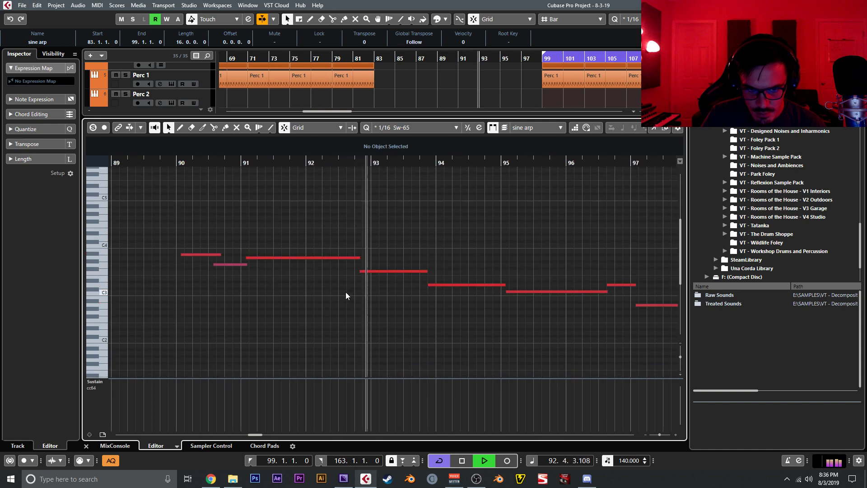
Set the quantize value to 1/8 and quantize all the notes in the sine arp part
key(g)
key(g)
key(g)
click(405, 130)
click(413, 169)
drag(540, 345, 243, 231)
key(q)
click(261, 225)
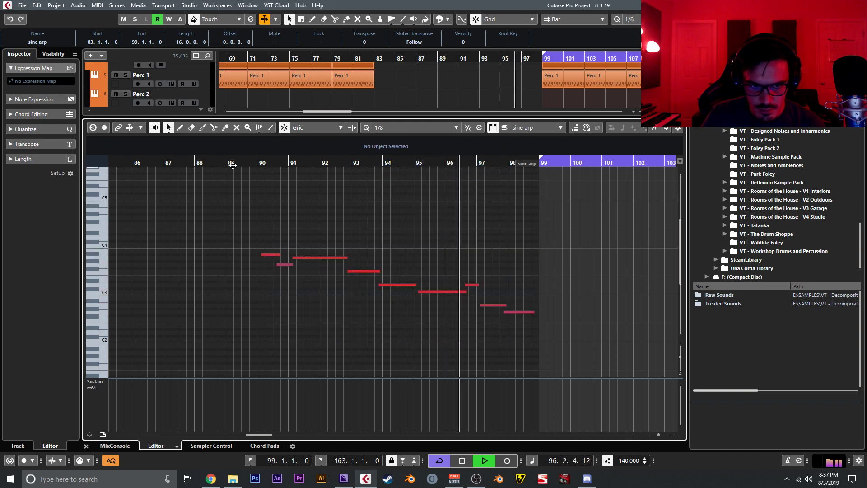
Listen to the quantized sine arp notes against the piano break, stop playback and close the editor
key(h)
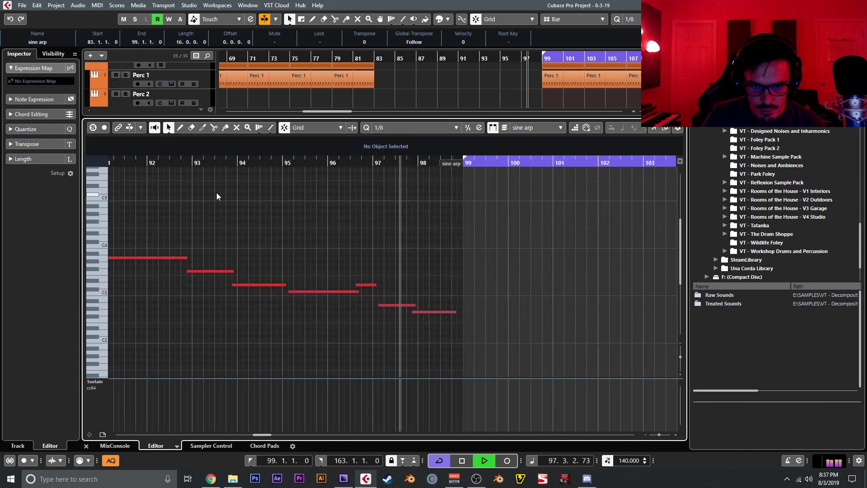
drag(218, 193, 443, 221)
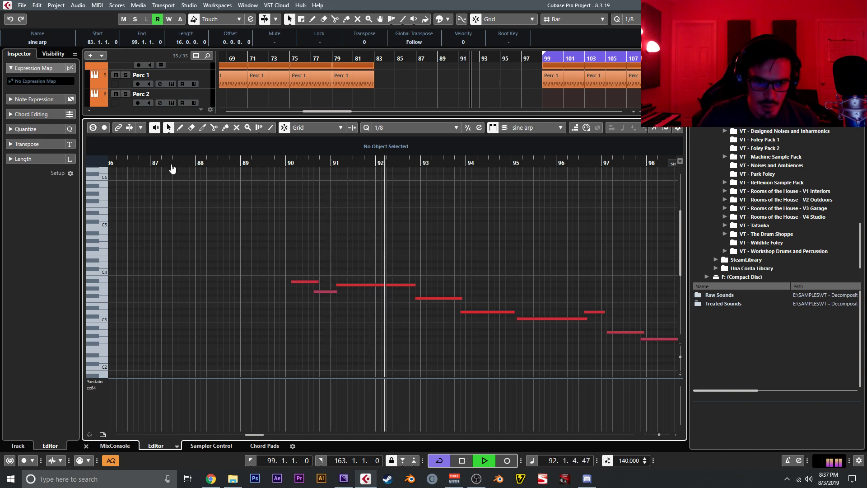
key(space)
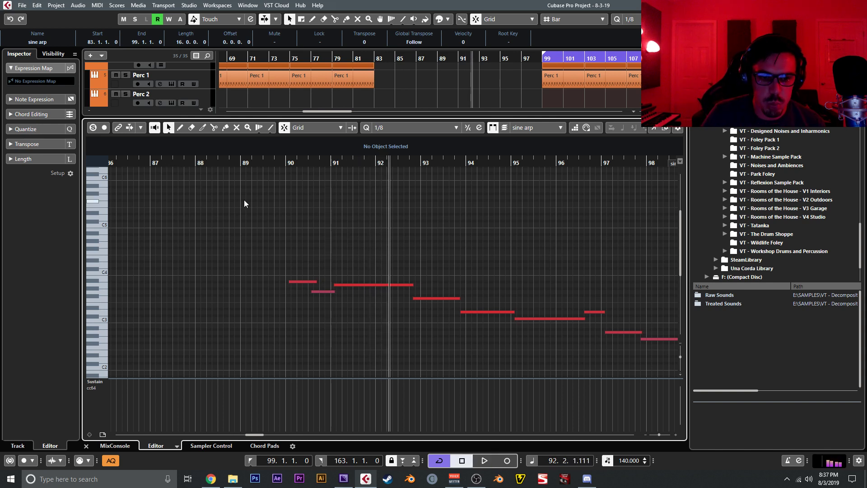
key(g)
key(g)
scroll(473, 91, down, 5)
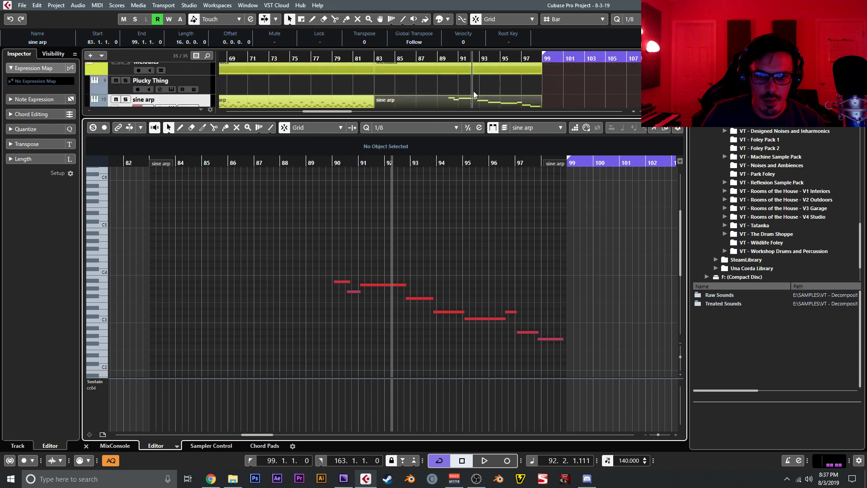
click(86, 445)
Place the playhead at bar 88, reopen the sine arp part and play it up to its first note
key(h)
key(h)
key(h)
key(h)
key(h)
key(h)
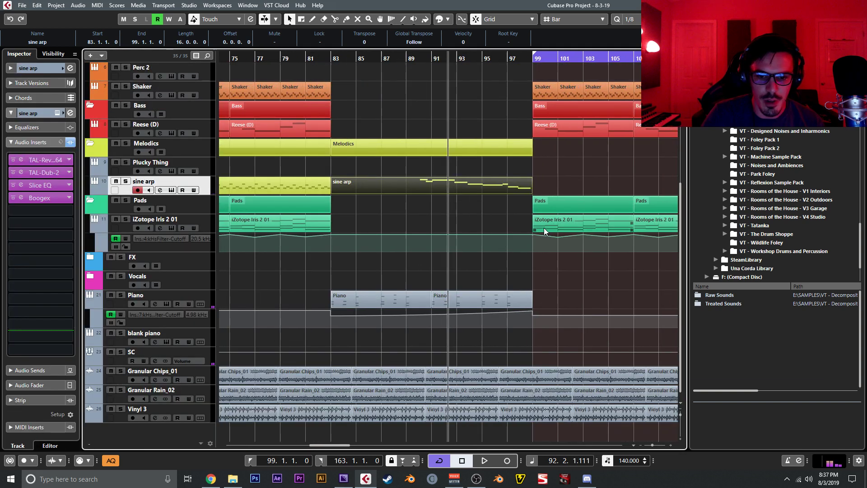
click(311, 64)
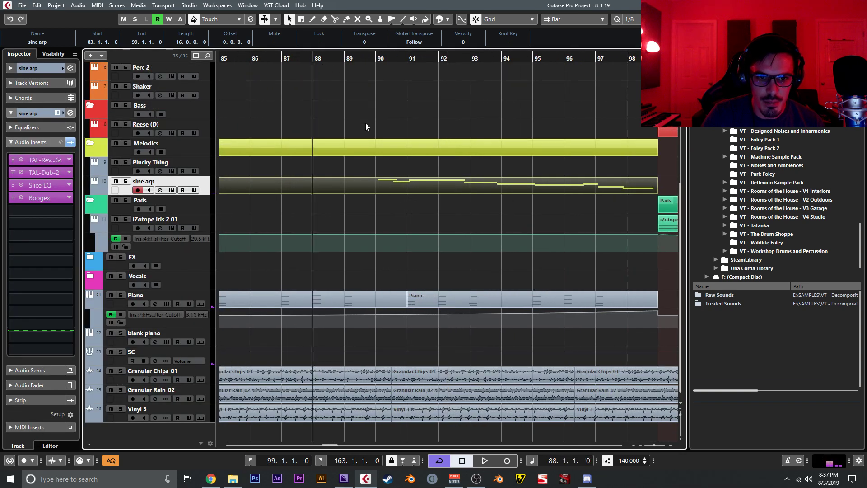
key(h)
double_click(492, 190)
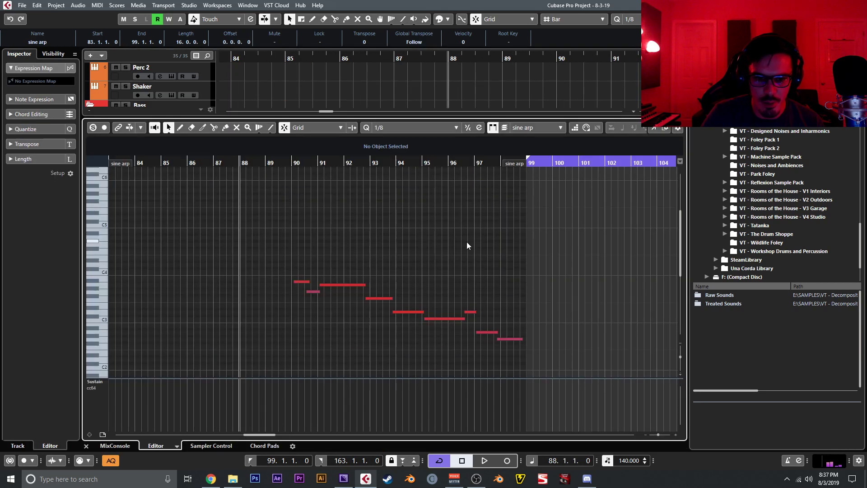
key(h)
key(h)
key(h)
key(h)
drag(452, 260, 376, 250)
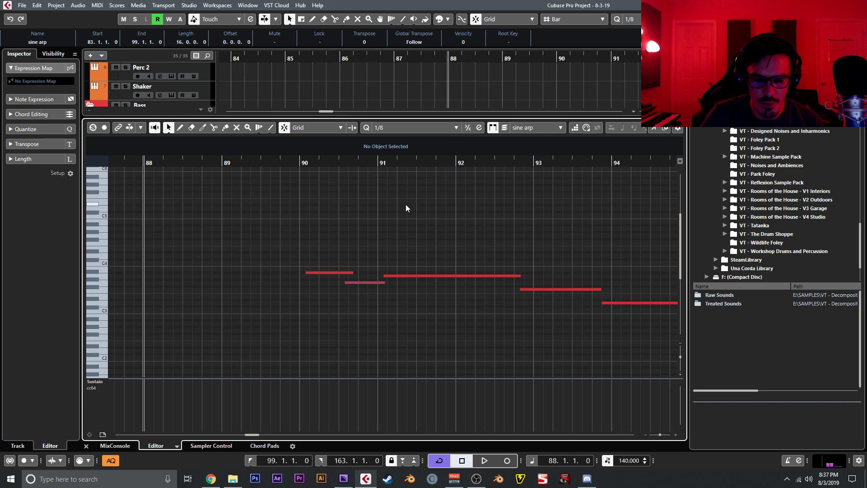
key(space)
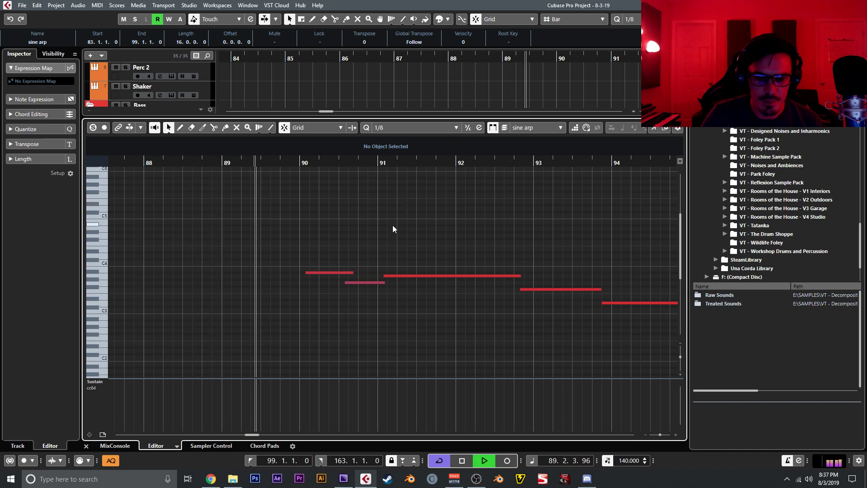
key(space)
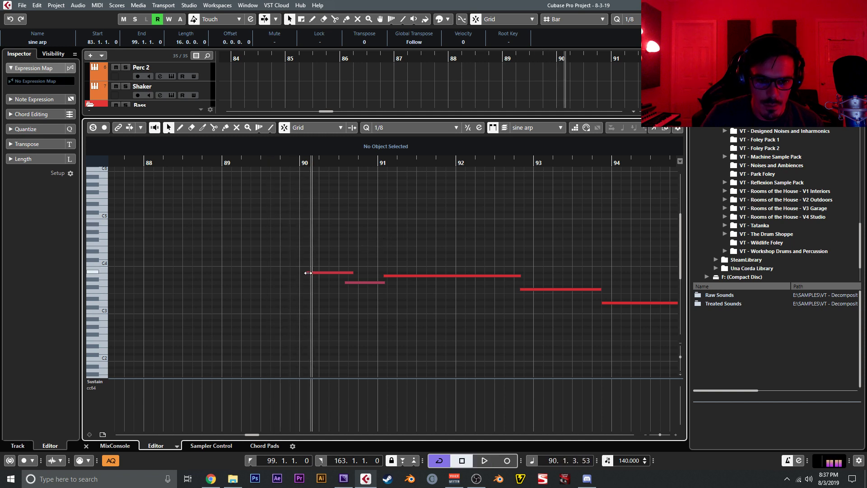
Extend the starts of the first four notes back to the grid, with the first at bar 90 and the F3 at 92.4.1
drag(308, 272, 299, 273)
click(193, 165)
key(space)
click(254, 225)
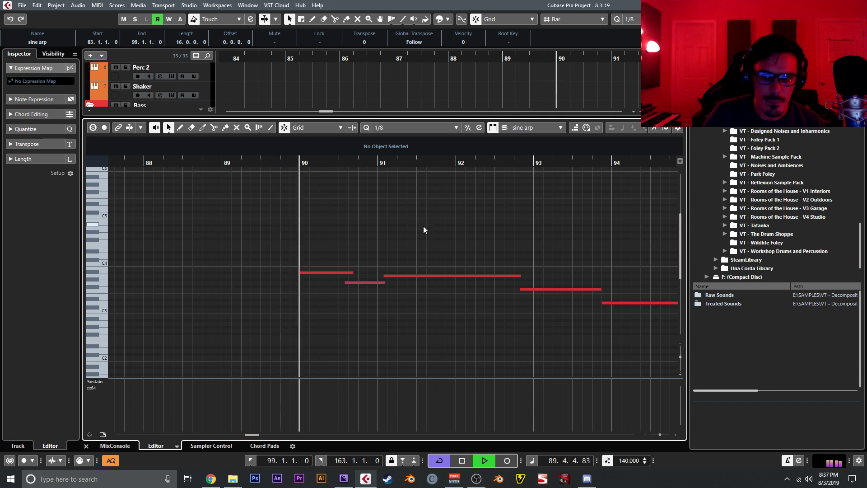
drag(346, 283, 378, 276)
drag(520, 290, 515, 290)
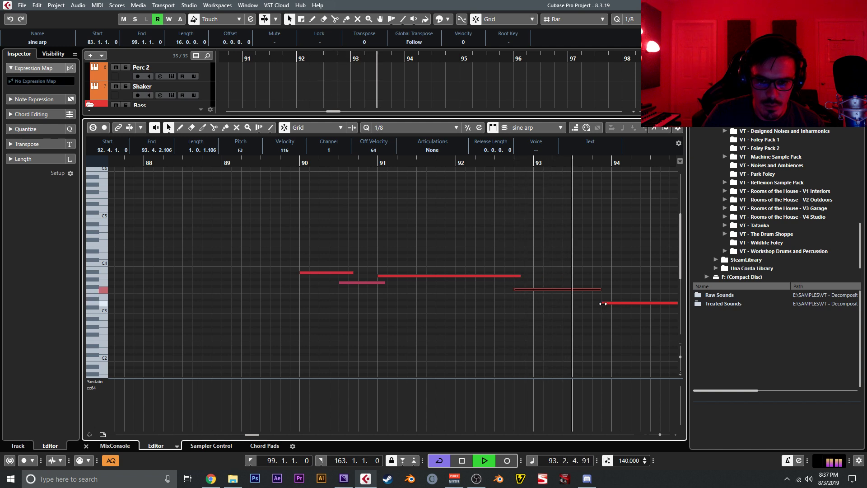
Align the remaining note starts to the grid, with the last three at 96.3.3, 97.1.1 and 97.4.1
drag(602, 302, 592, 302)
drag(437, 313, 427, 313)
click(554, 306)
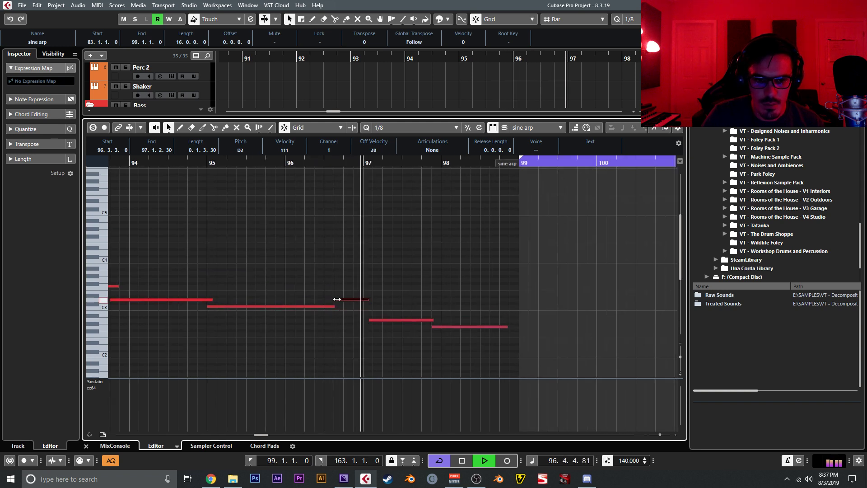
click(370, 318)
drag(372, 319, 364, 320)
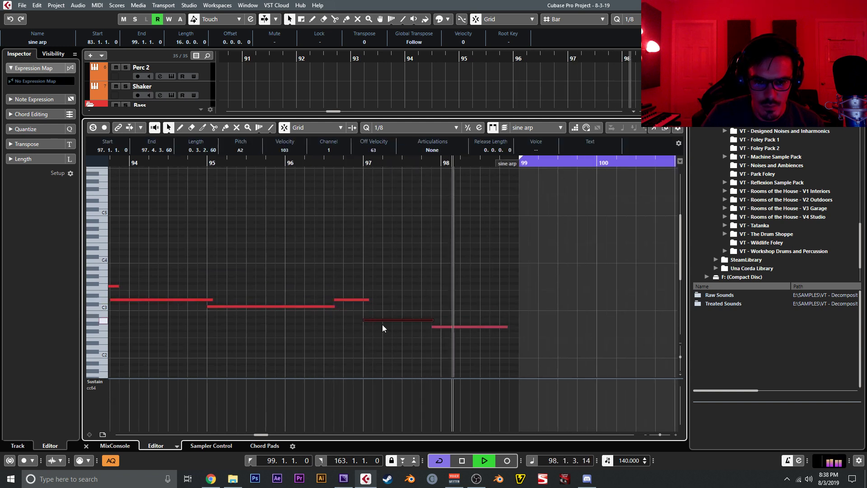
drag(432, 326, 426, 327)
scroll(425, 327, down, 5)
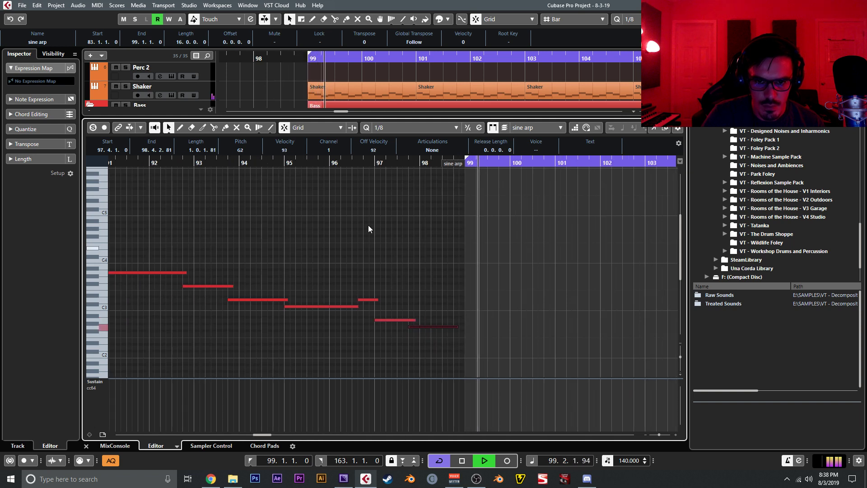
Close the editor and listen to the corrected melody through the end of the piano break into bar 99
scroll(137, 402, left, 3)
key(space)
click(86, 446)
scroll(611, 280, left, 8)
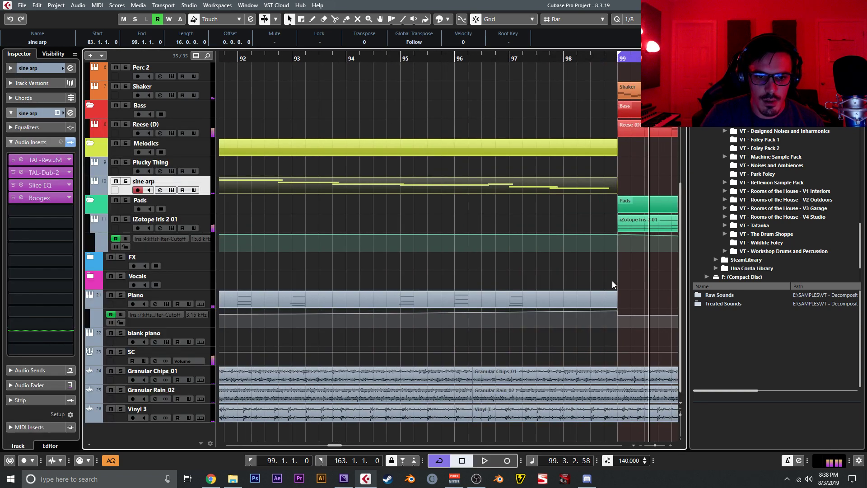
scroll(530, 134, up, 2)
scroll(529, 134, left, 8)
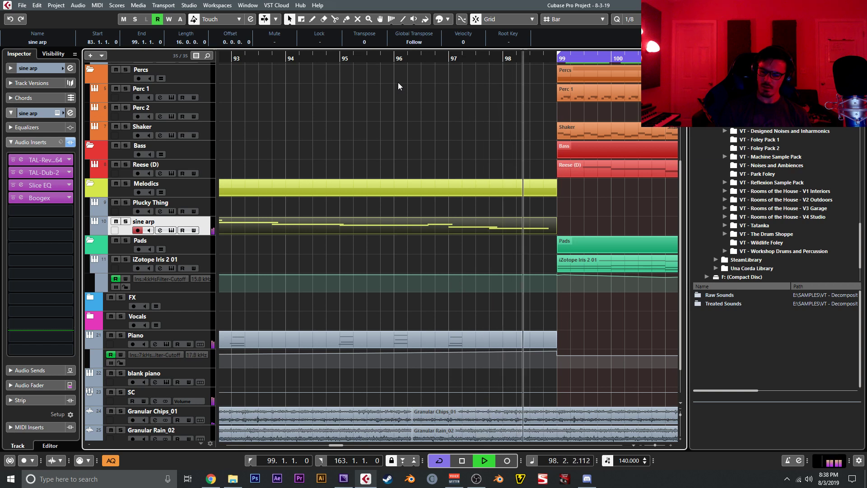
key(space)
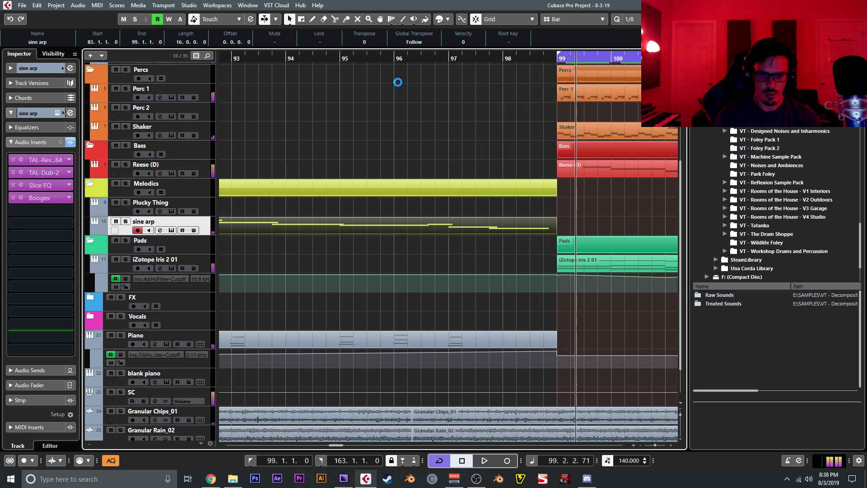
Stop playback and duplicate the sine arp track
key(g)
key(g)
key(g)
key(g)
key(g)
key(g)
key(g)
key(g)
key(g)
key(space)
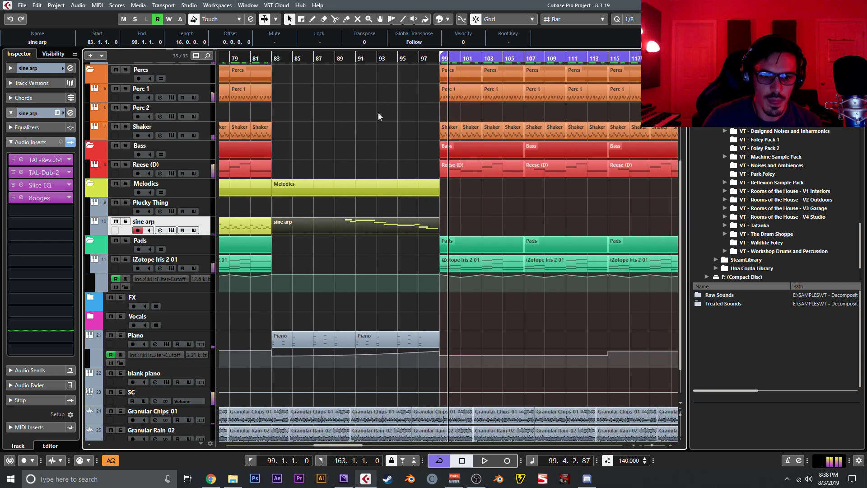
right_click(201, 222)
click(223, 250)
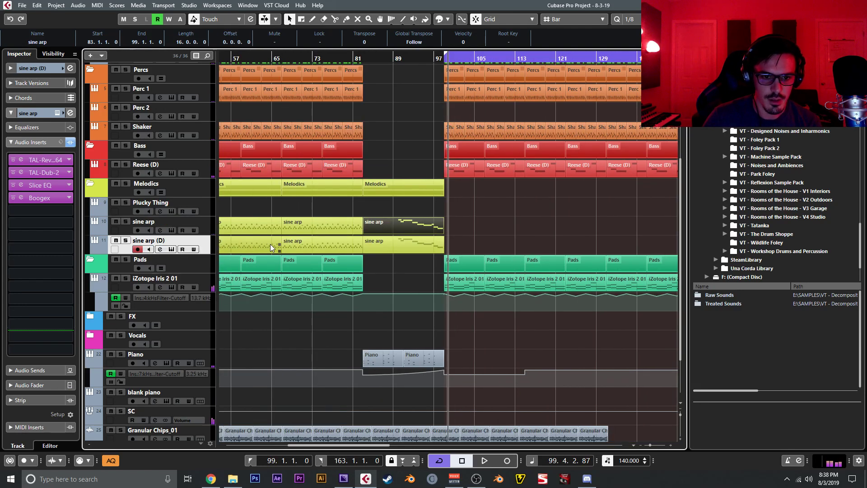
Delete the parts before bar 83 on the duplicated sine arp track, keeping only the piano break part
key(h)
key(h)
key(g)
key(g)
key(g)
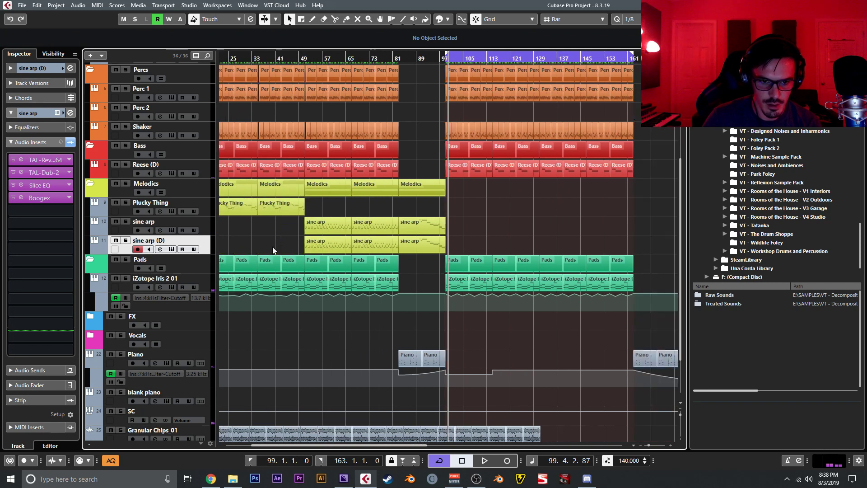
drag(272, 247, 388, 239)
key(Delete)
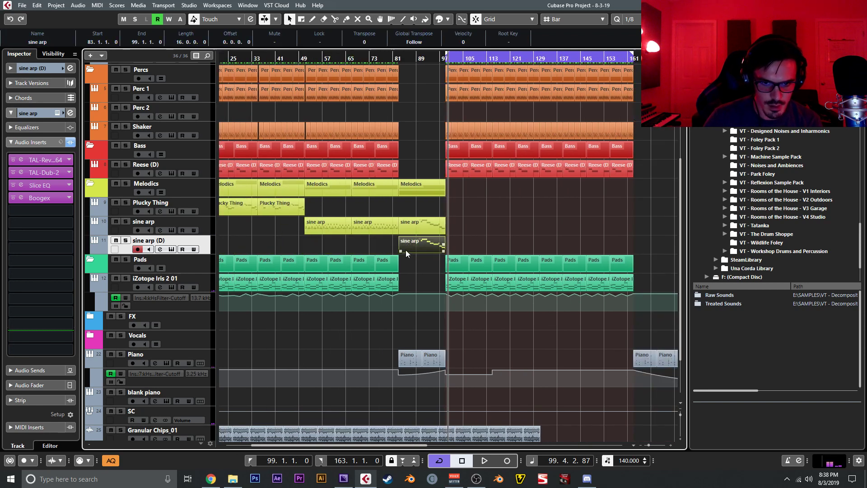
click(82, 8)
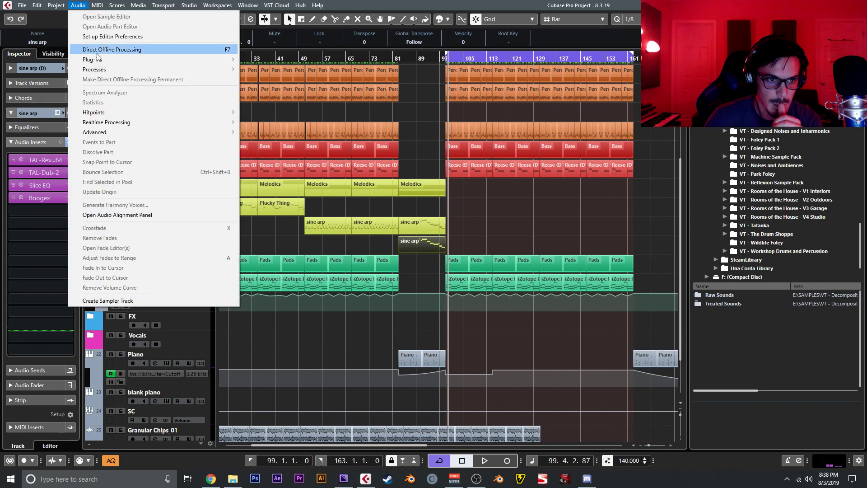
click(494, 210)
click(494, 210)
key(h)
key(h)
key(h)
key(h)
key(h)
key(h)
key(h)
key(h)
key(h)
key(h)
key(h)
key(h)
key(h)
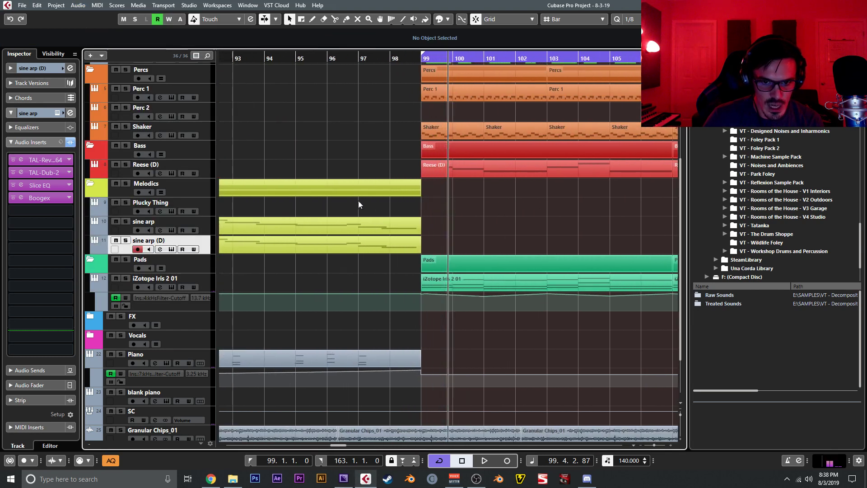
Delete every note except the first in the duplicated track's break part, close the editor and place the playhead at bar 83
drag(358, 201, 570, 273)
key(g)
key(g)
key(g)
key(g)
drag(378, 308, 520, 329)
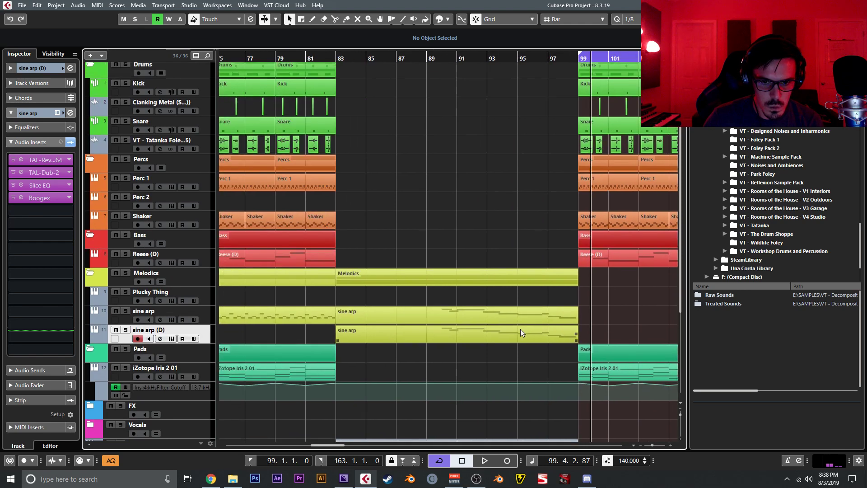
click(520, 332)
double_click(431, 332)
drag(357, 231, 632, 355)
key(Delete)
key(Delete)
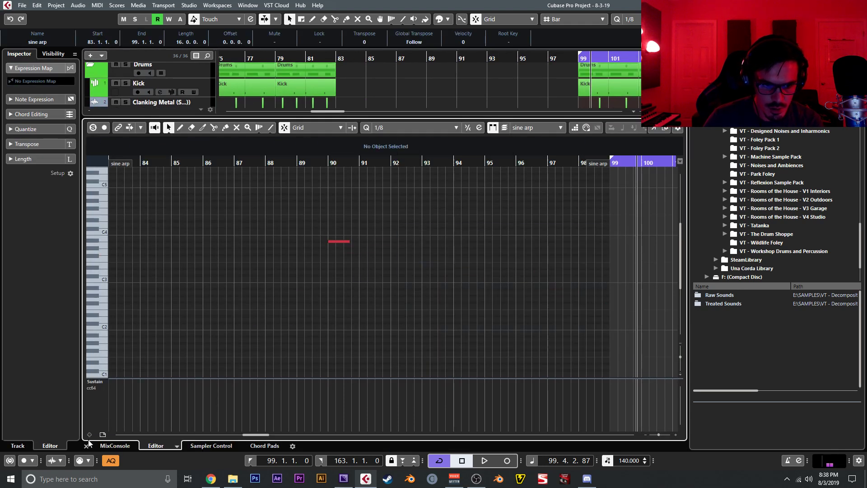
click(87, 445)
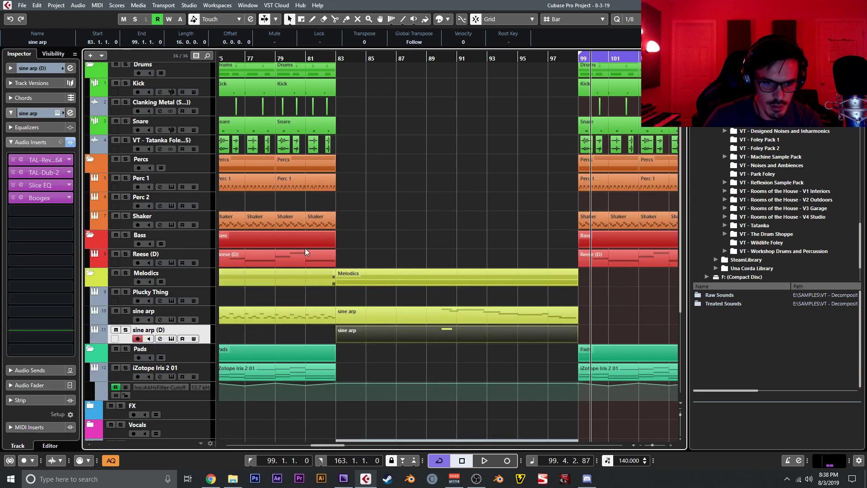
click(335, 57)
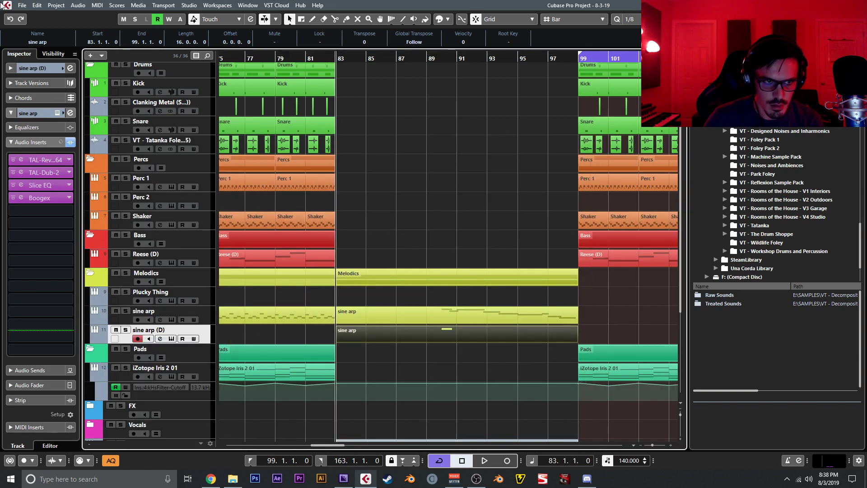
click(37, 5)
mouse_move(103, 98)
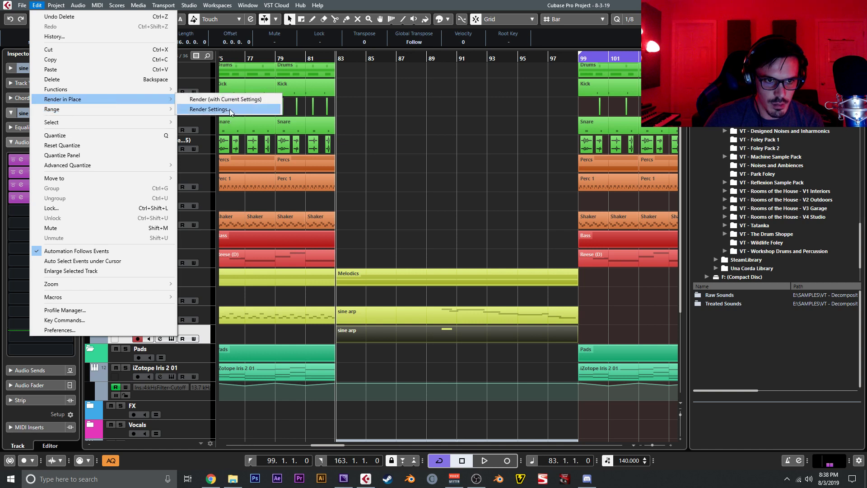
click(229, 109)
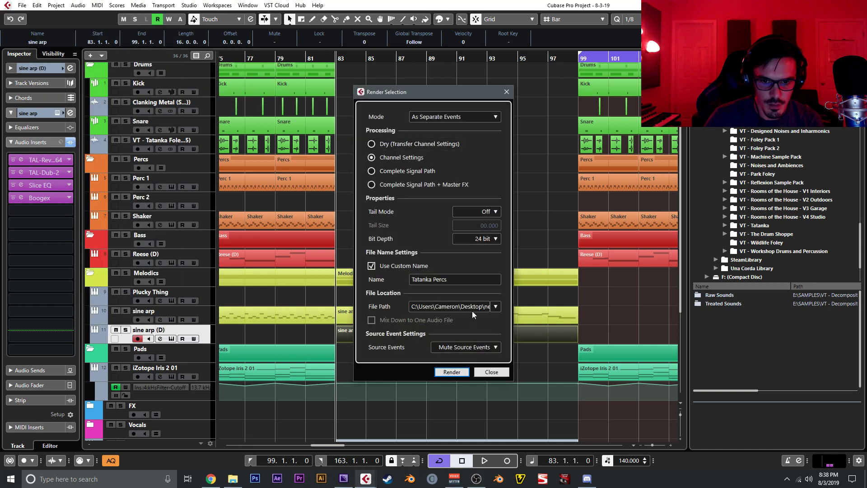
click(479, 372)
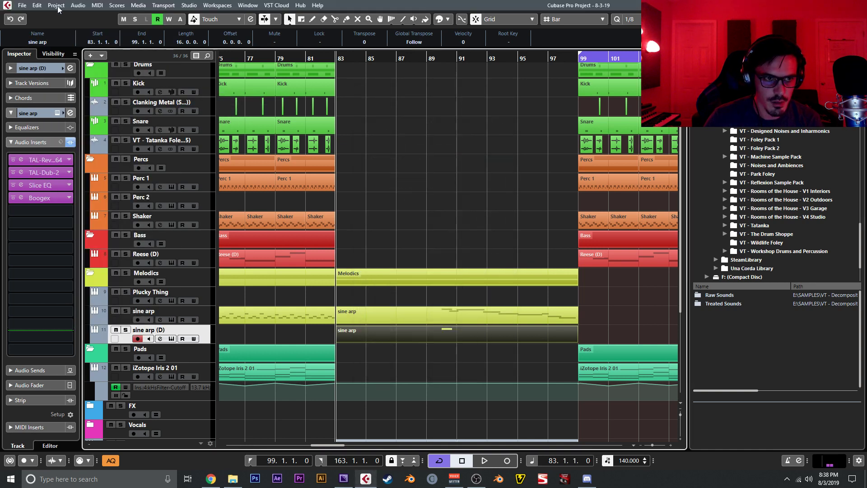
Remove the duplicated sine arp track from the project
click(432, 294)
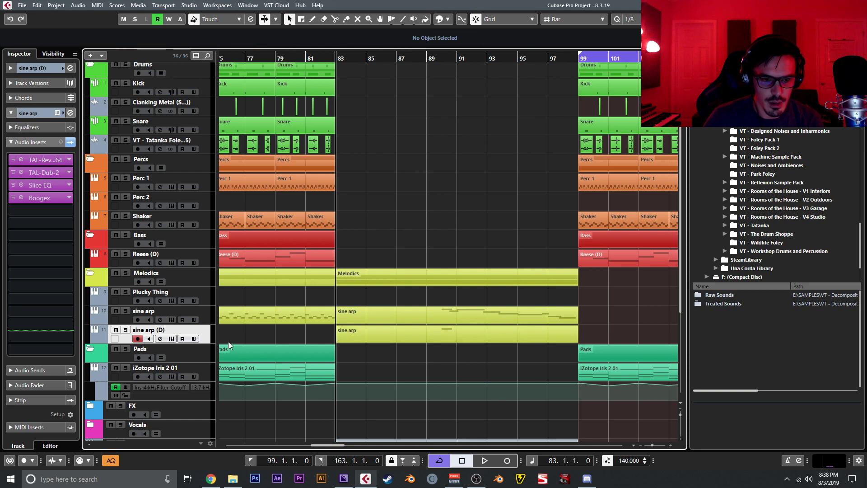
key(Delete)
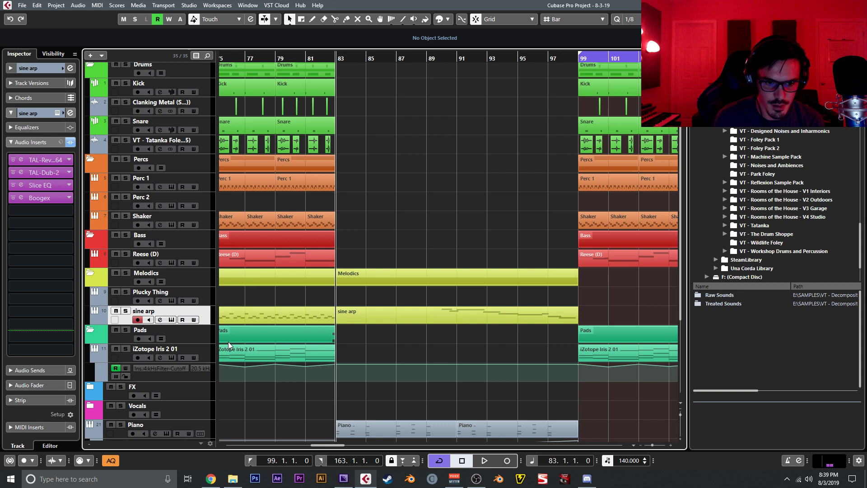
Delete the leftover filter-cutoff automation points after the break on the Piano track, from bar 99 onward
key(g)
key(g)
key(g)
key(g)
key(g)
key(g)
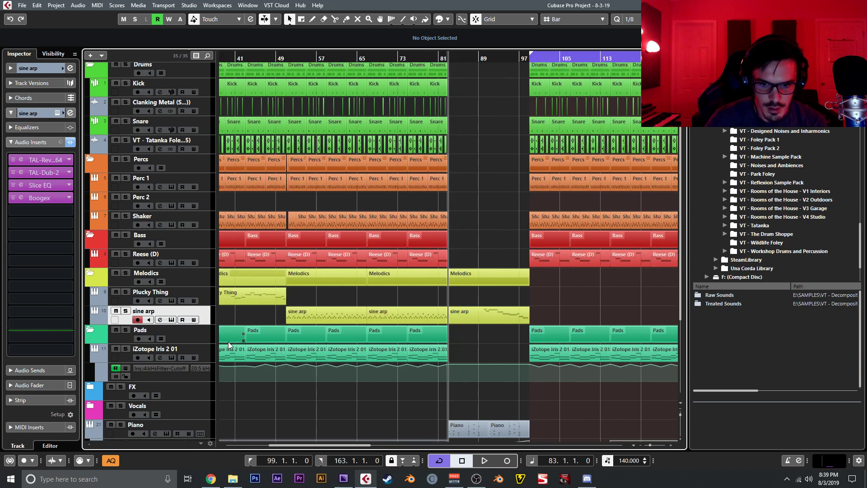
scroll(562, 413, down, 3)
click(457, 298)
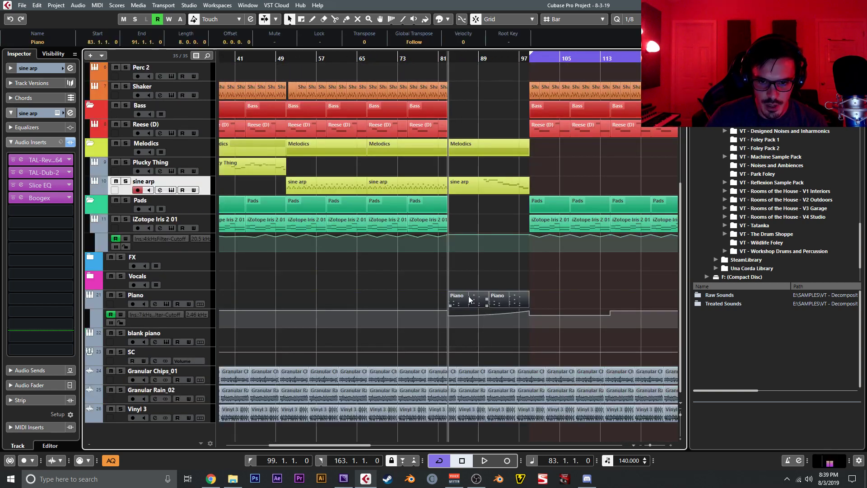
key(h)
drag(553, 327, 540, 315)
key(Delete)
key(Delete)
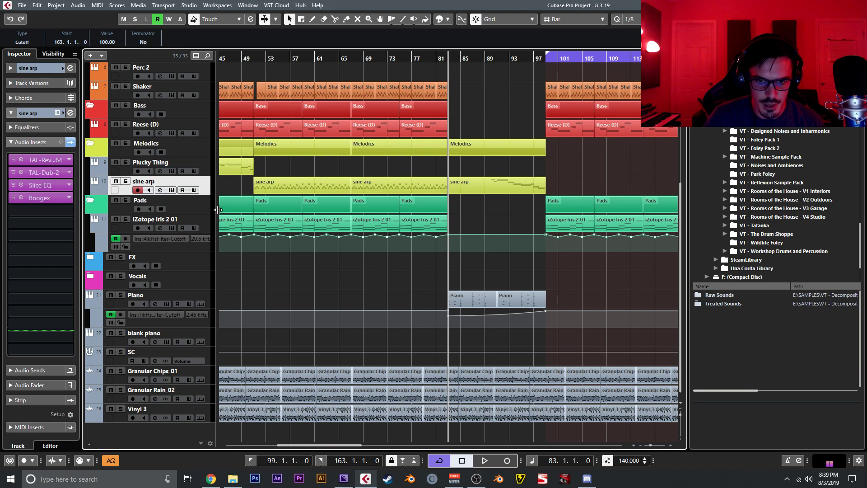
Inspect the sine arp synth's wavetable and the Boogex insert settings, closing each plug-in window without changes
click(174, 190)
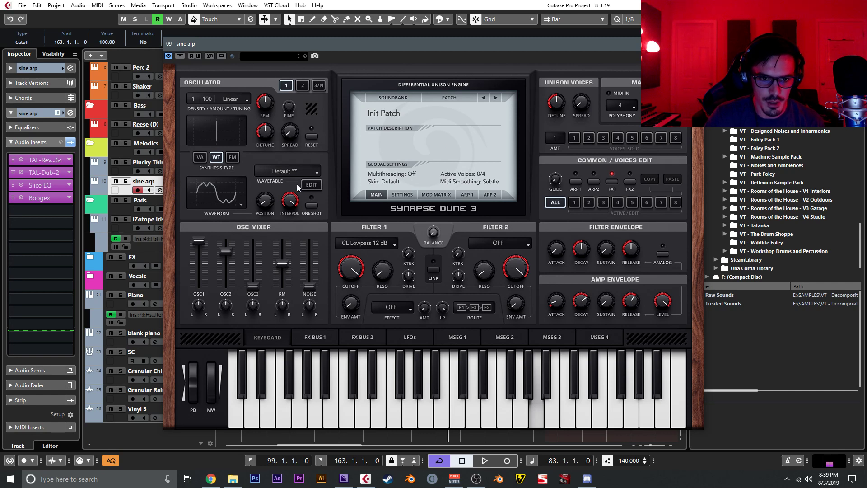
click(310, 183)
click(328, 93)
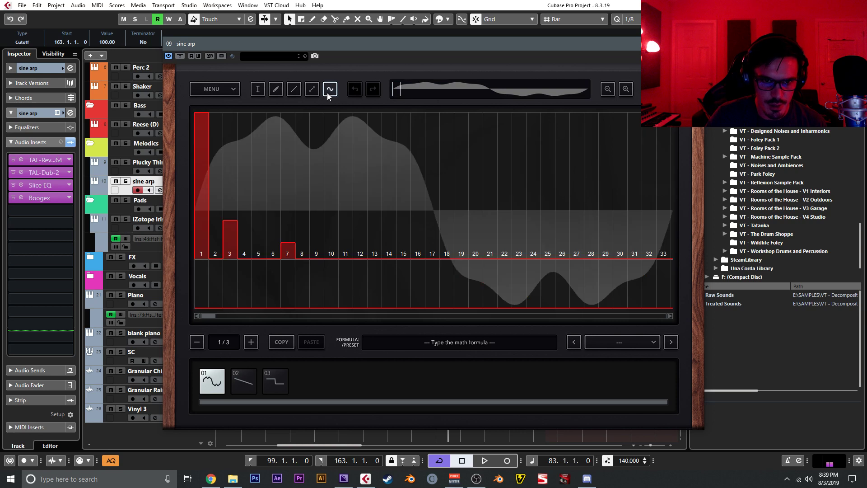
click(671, 89)
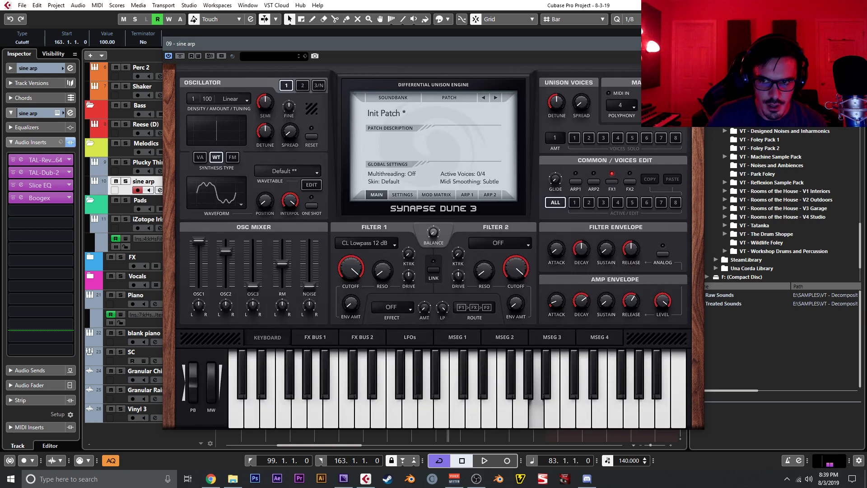
click(694, 43)
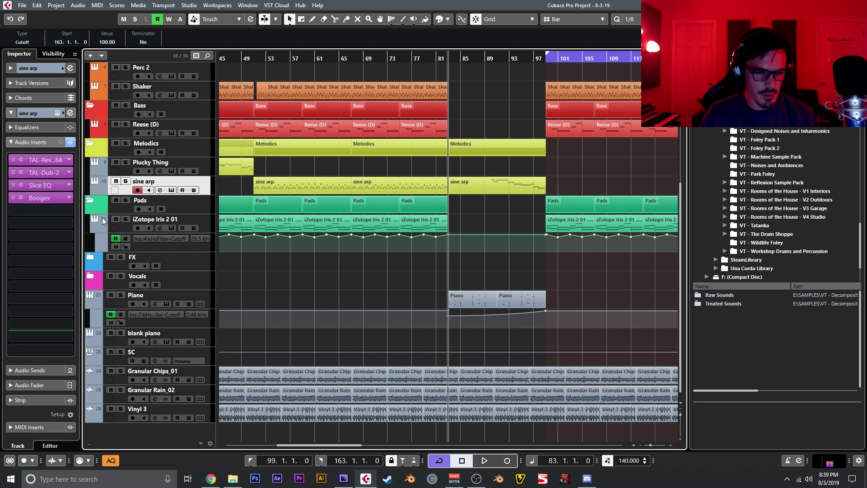
click(23, 199)
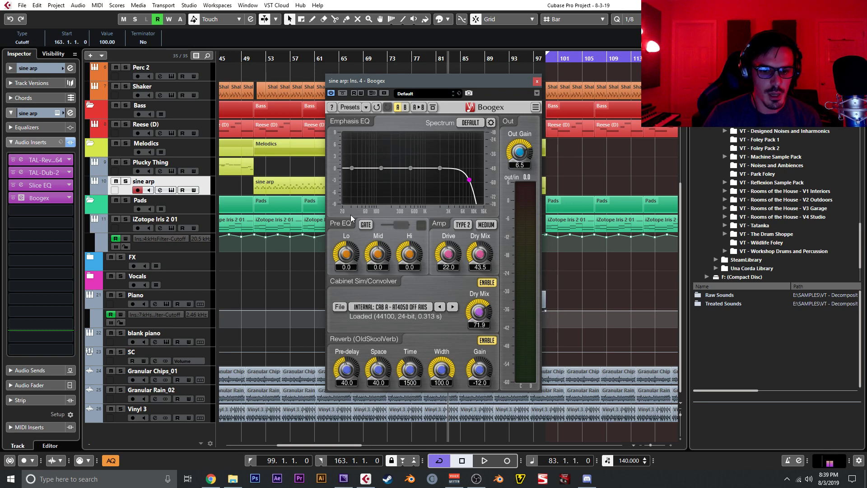
click(537, 83)
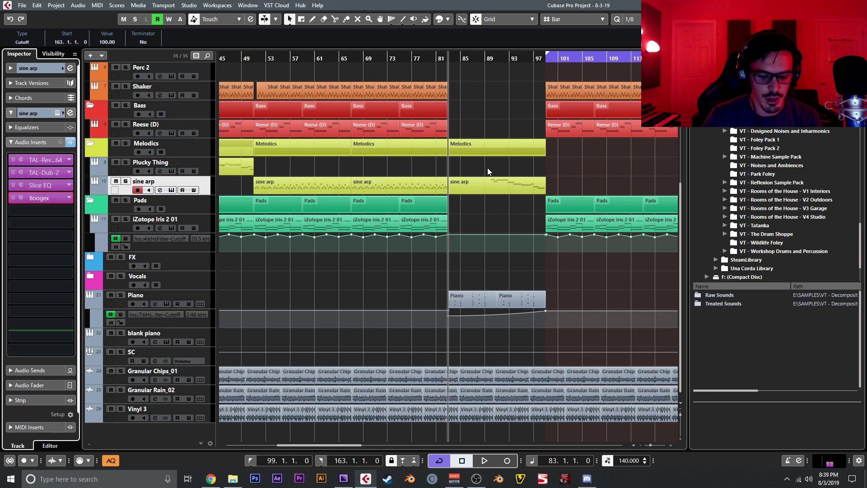
Play the arrangement from bar 76 into the piano break
key(h)
key(h)
drag(488, 168, 294, 210)
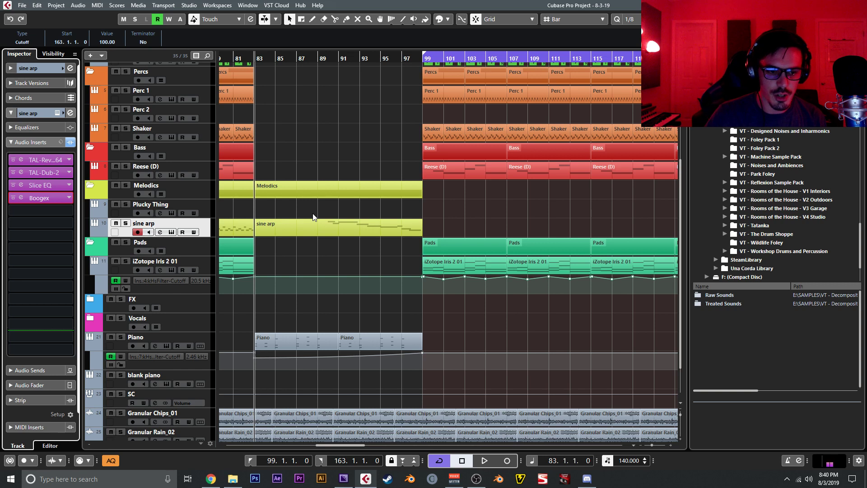
key(g)
key(g)
key(g)
key(g)
key(g)
key(g)
key(g)
key(g)
key(g)
key(g)
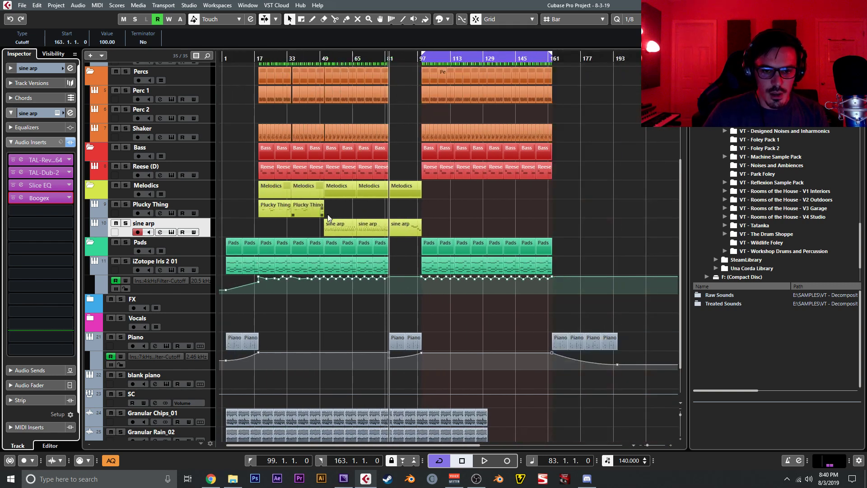
click(225, 57)
key(h)
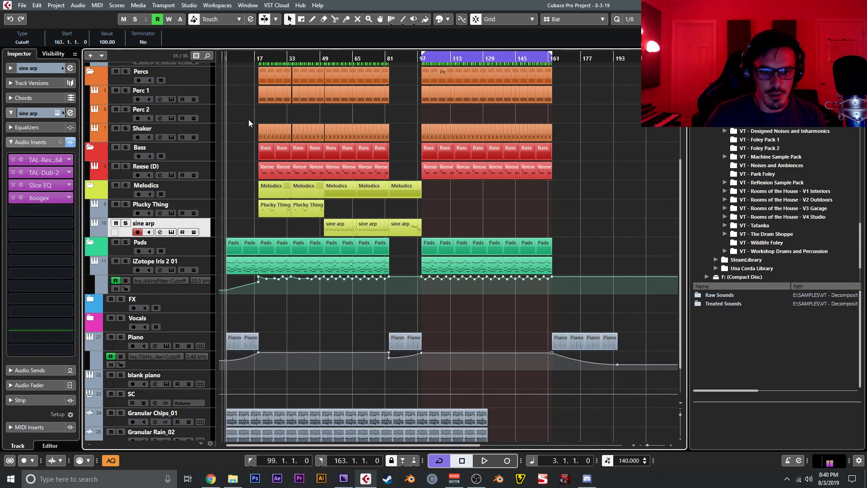
click(375, 59)
key(h)
key(h)
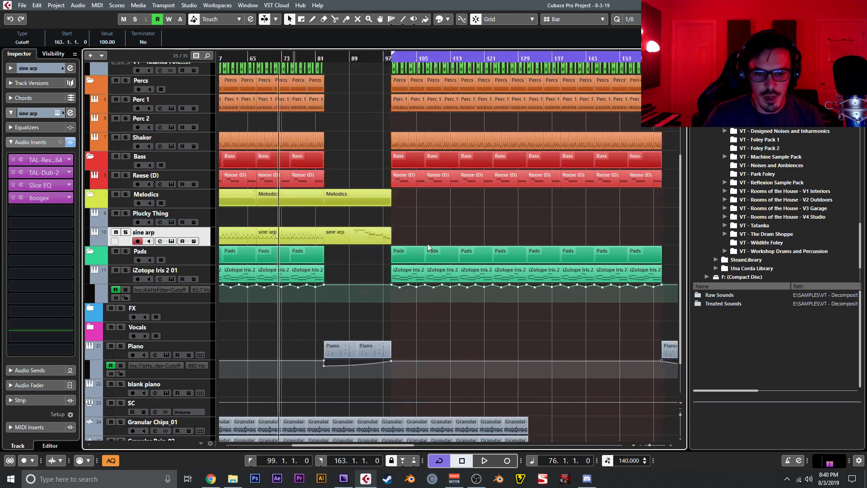
key(space)
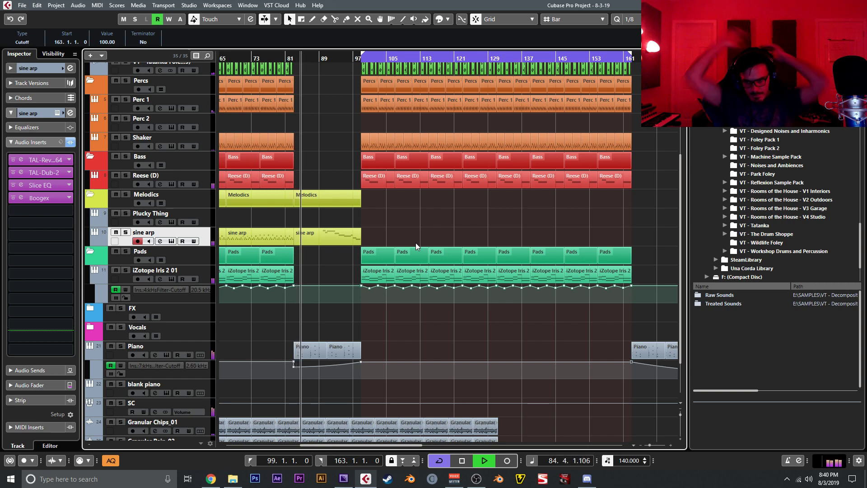
Browse the H drive's Pierre Multi folder during playback and list the Impact FX samples under EDM SFX
scroll(803, 201, up, 3)
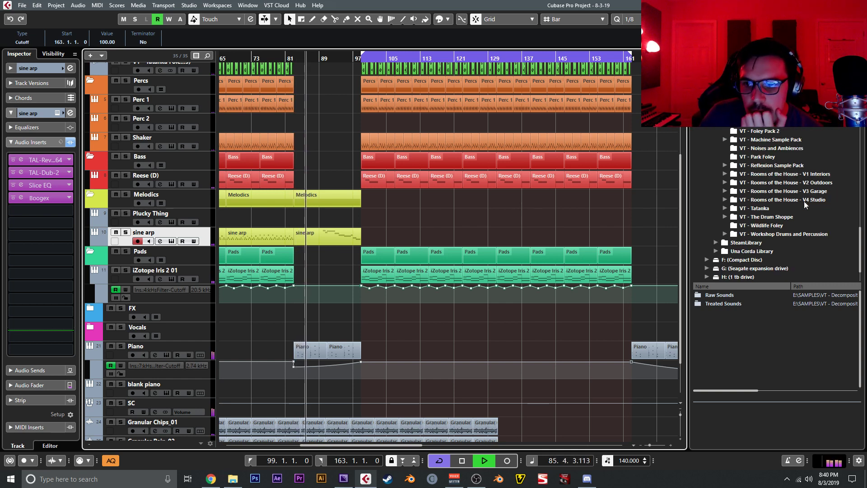
scroll(803, 202, up, 4)
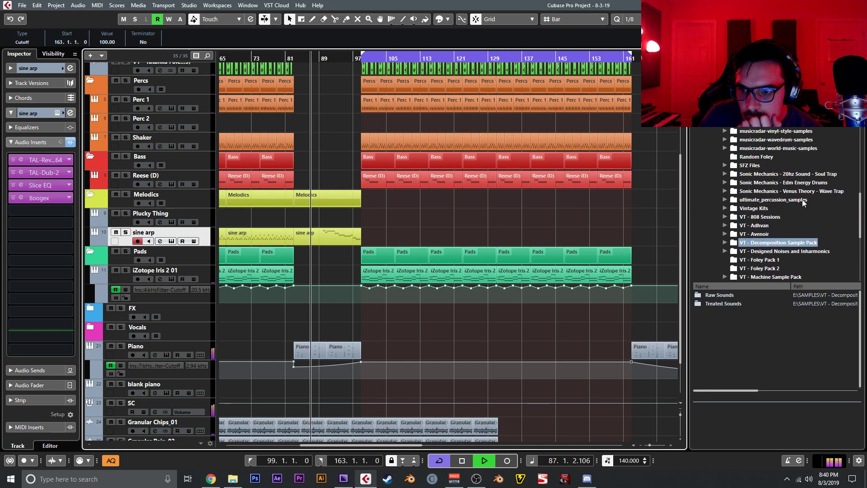
scroll(801, 202, down, 8)
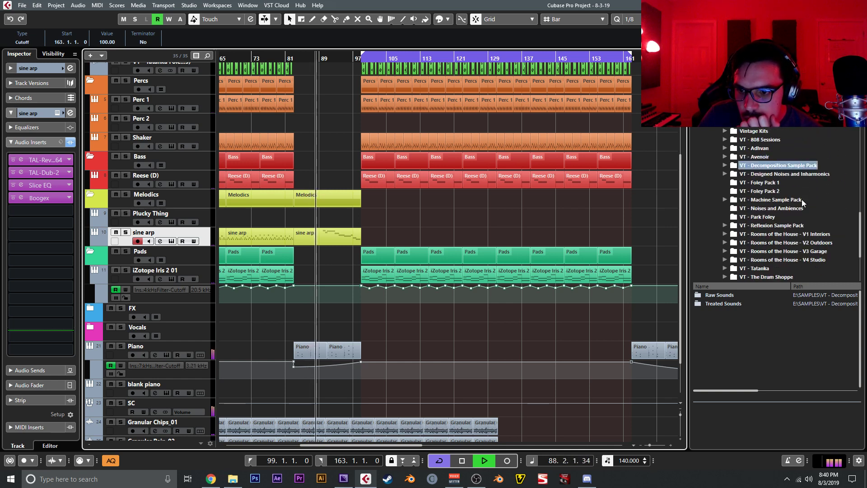
click(707, 243)
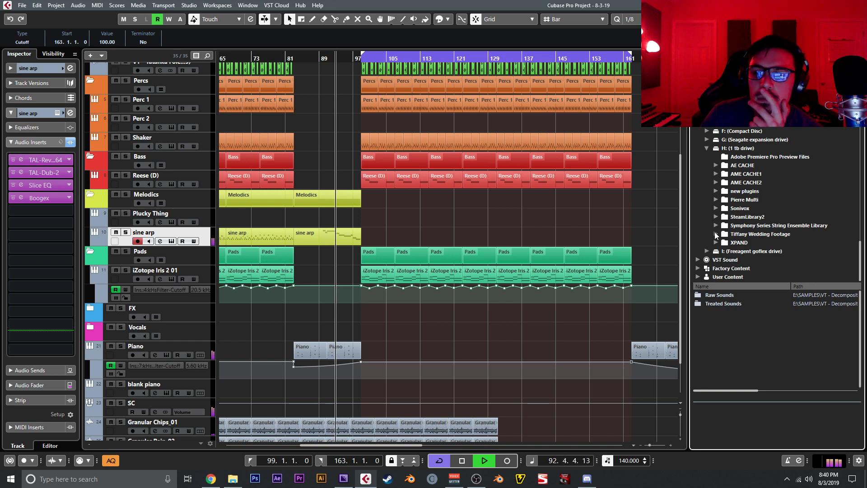
click(716, 199)
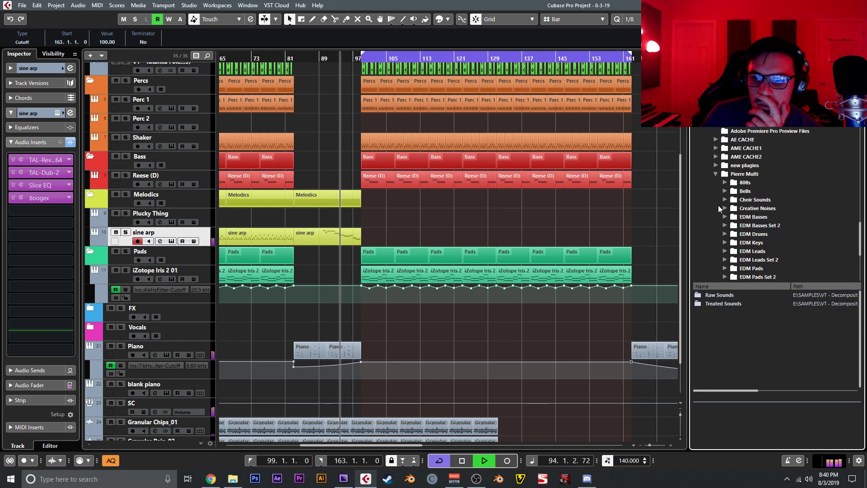
scroll(717, 206, down, 4)
click(728, 218)
click(725, 217)
scroll(728, 221, down, 2)
click(752, 200)
click(753, 192)
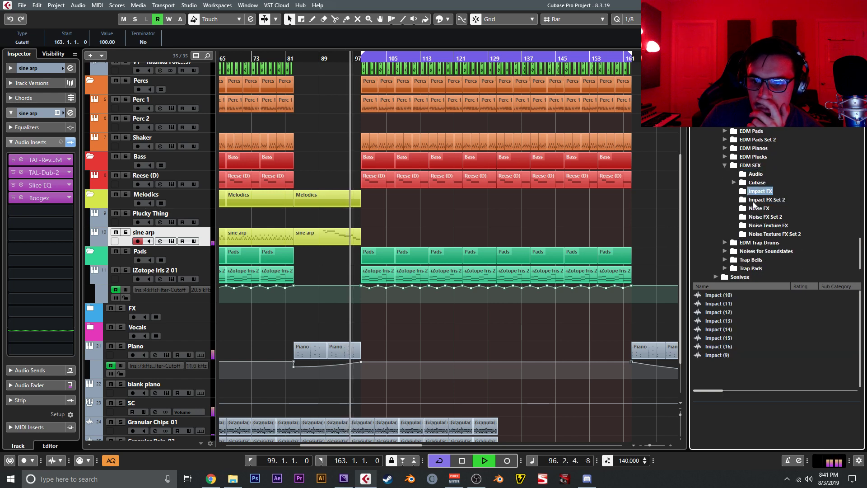
Stop playback, duplicate the sine arp track and delete all parts on the duplicate
click(388, 209)
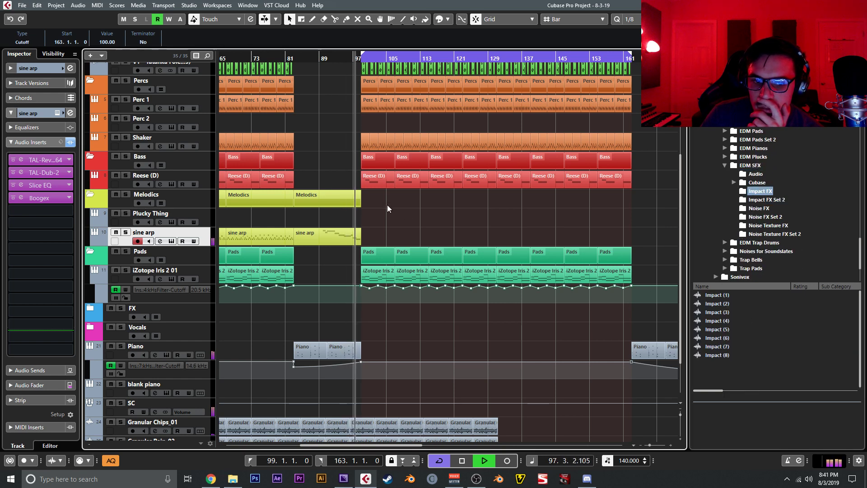
click(318, 242)
click(416, 228)
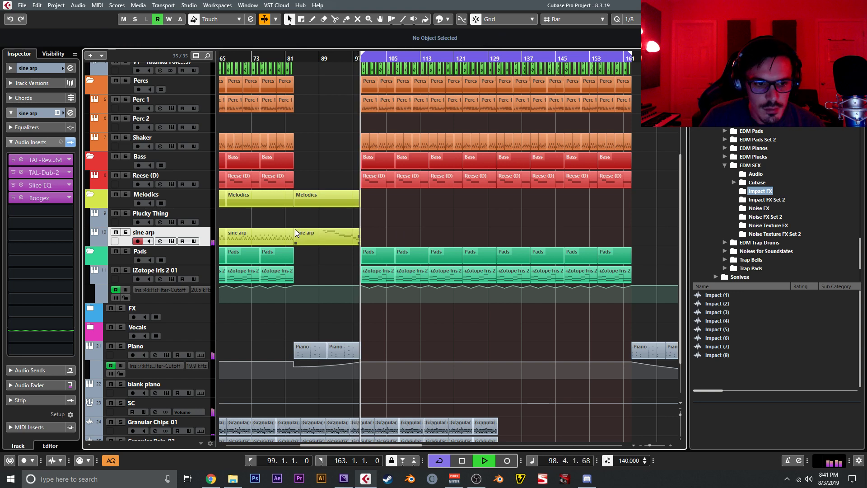
key(space)
right_click(210, 234)
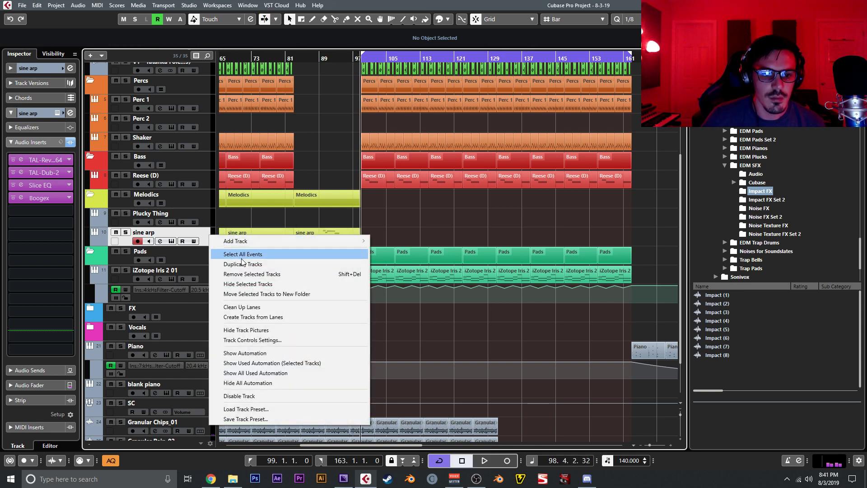
click(251, 264)
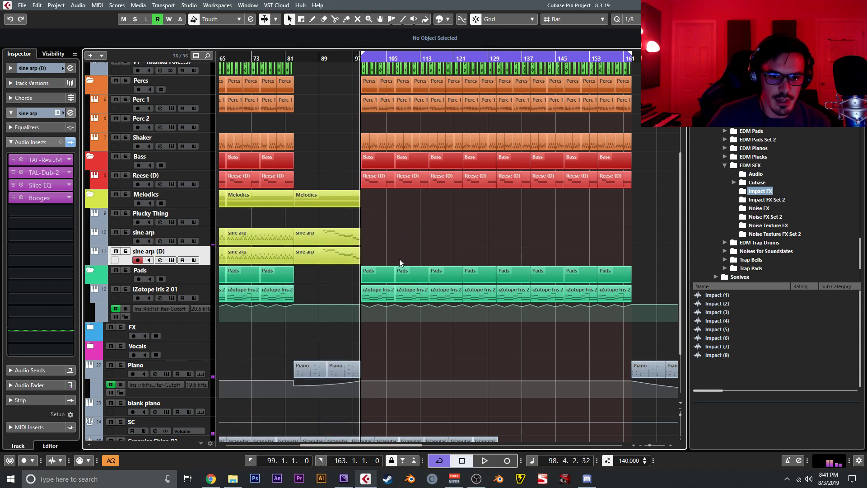
ctrl+scroll(424, 266, down, 3)
drag(425, 266, 304, 248)
key(Delete)
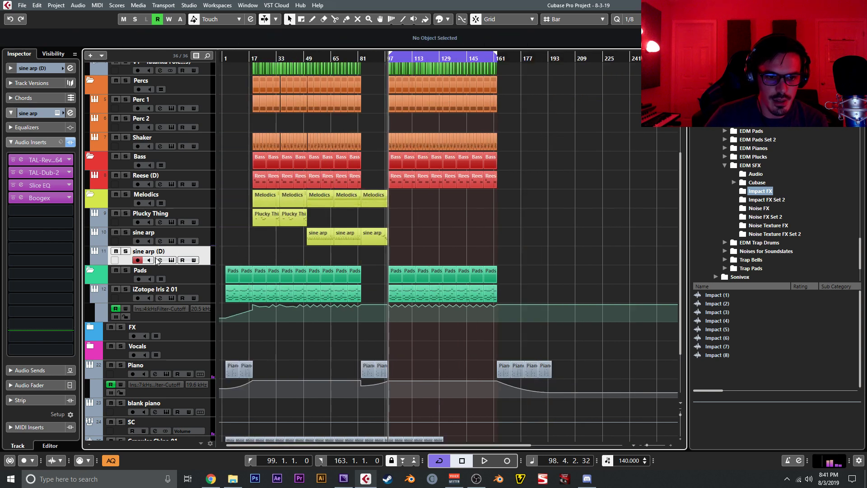
In the duplicated sine arp's synth, raise the amp envelope attack, set polyphony to Mono and close the instrument
click(171, 261)
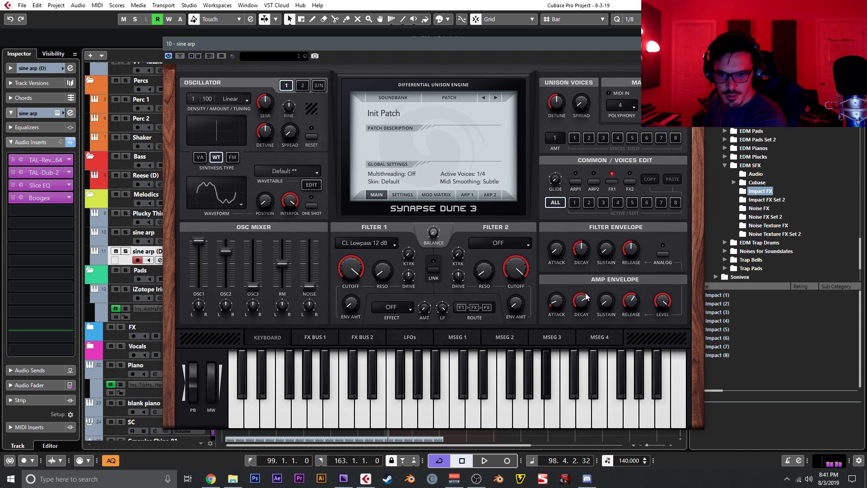
drag(560, 294, 558, 270)
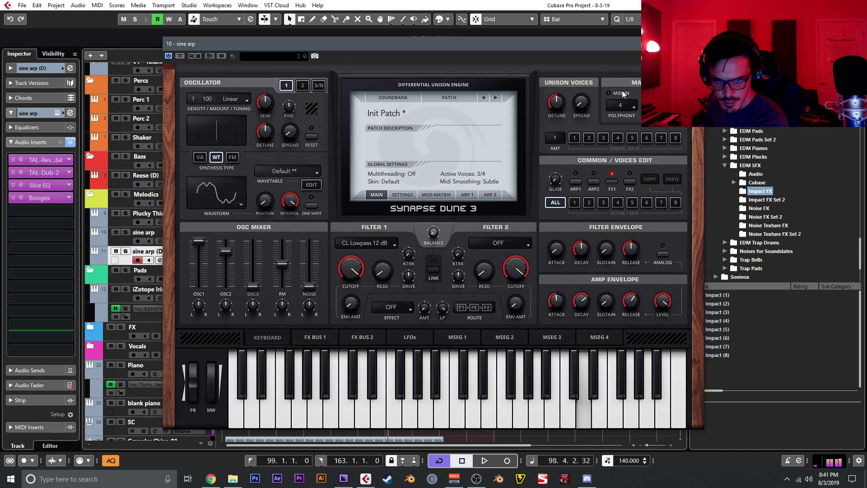
click(625, 105)
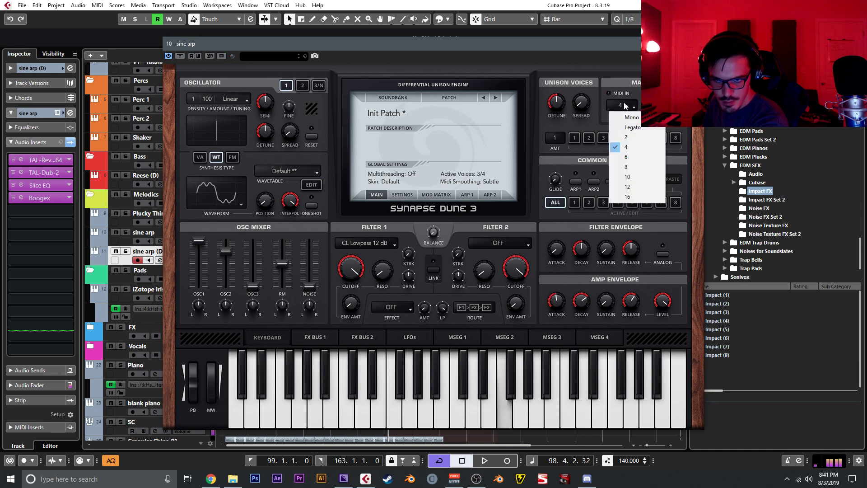
click(631, 127)
click(619, 107)
click(620, 119)
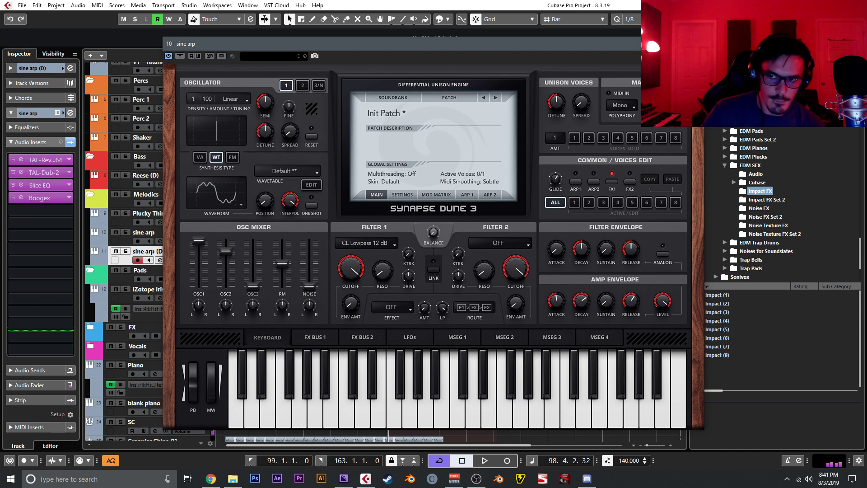
click(694, 44)
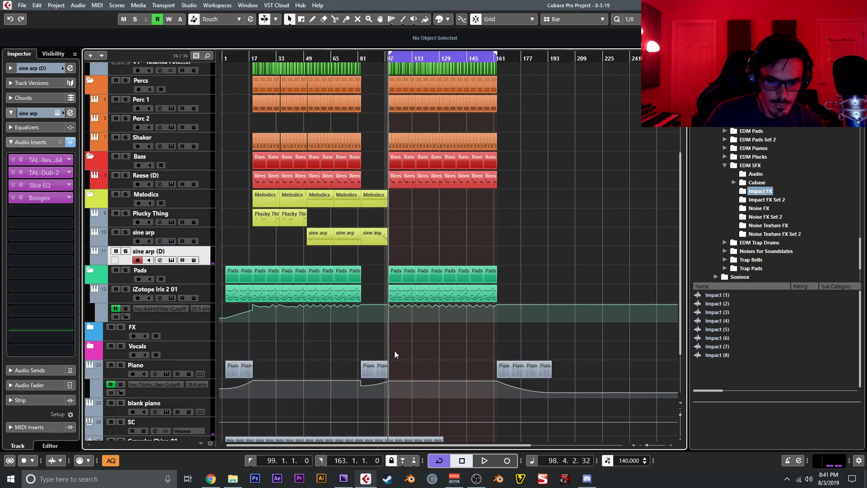
Duplicate the last piano part of the break to bar 99 and adjust the filter cutoff automation point at that bar
key(h)
key(h)
key(h)
key(h)
key(h)
key(h)
key(h)
key(h)
key(h)
click(206, 367)
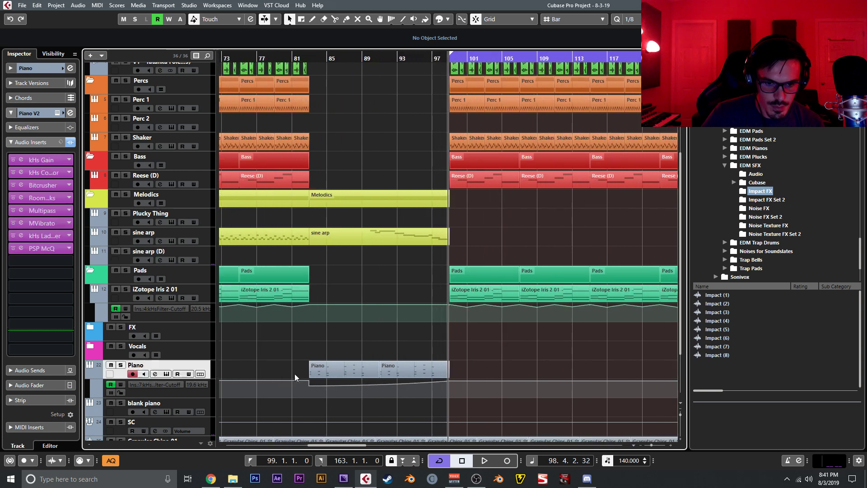
click(422, 365)
key(ctrl+d)
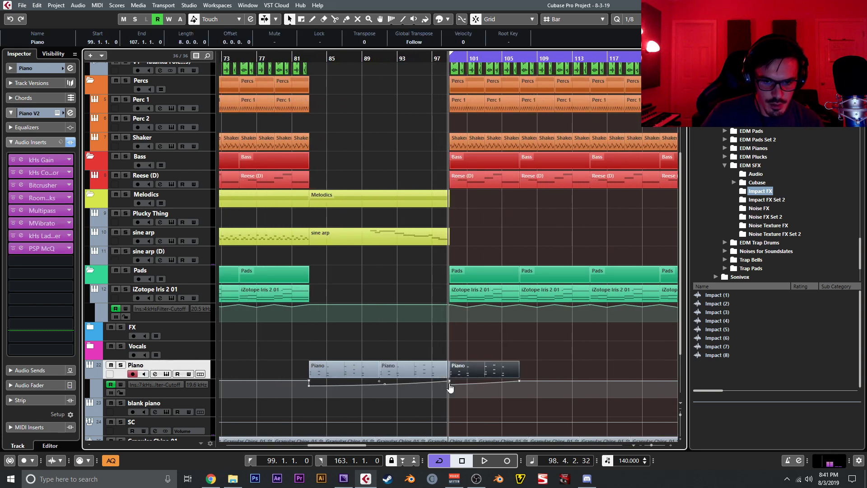
drag(448, 384, 449, 380)
Repeat the 8-bar piano part from bar 107 onward until the Piano track is filled up to bar 163
click(478, 368)
key(ctrl+d)
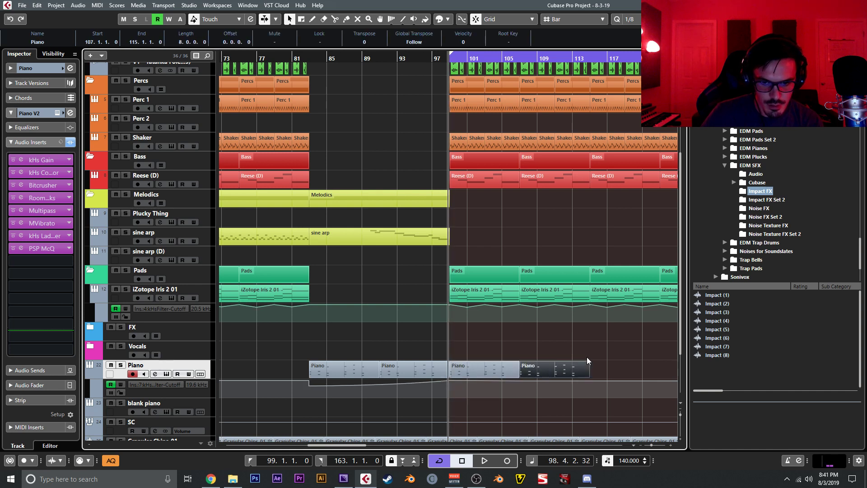
key(ctrl+d)
drag(580, 364, 327, 378)
key(ctrl+d)
key(ctrl+d)
key(ctrl+d)
key(ctrl+d)
drag(505, 381, 443, 374)
scroll(442, 375, down, 2)
key(ctrl+d)
scroll(442, 375, down, 3)
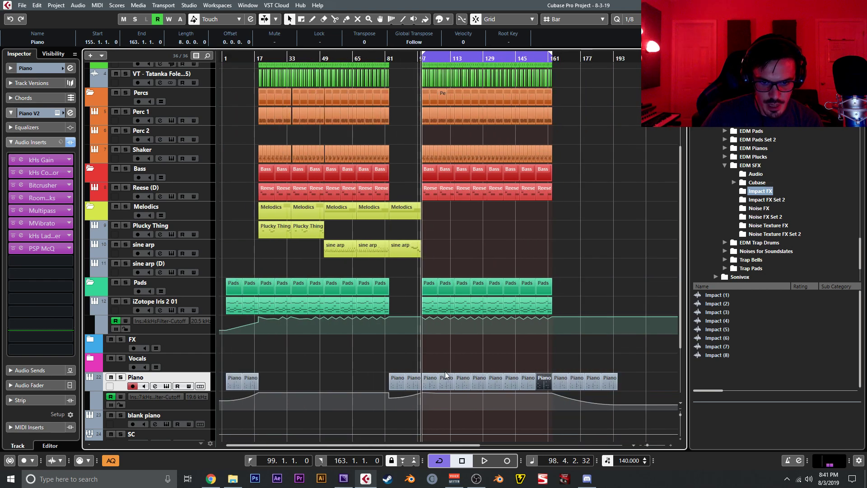
Clear the piano part selection and rename the duplicated sine arp track to guitarish
click(403, 381)
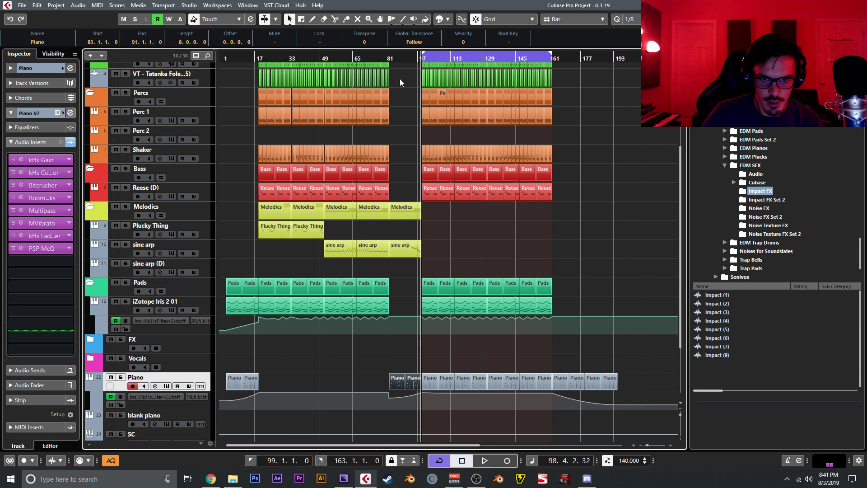
click(409, 68)
double_click(189, 265)
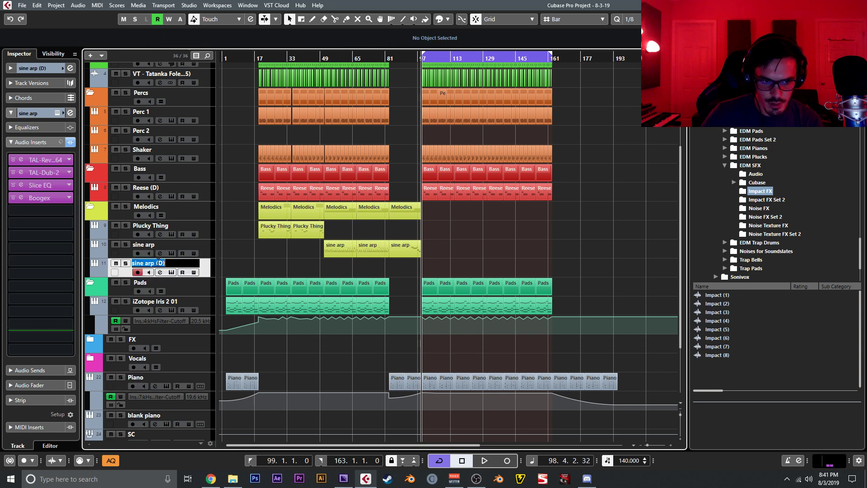
text(guoi)
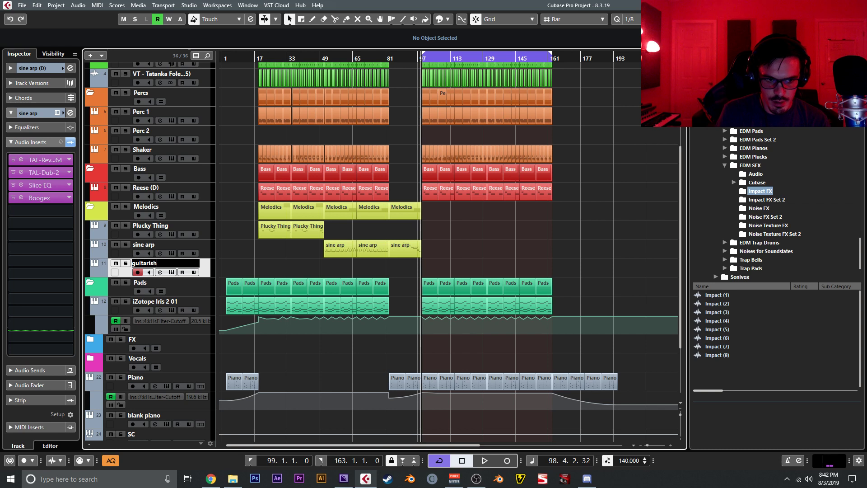
key(Return)
key(ctrl+a)
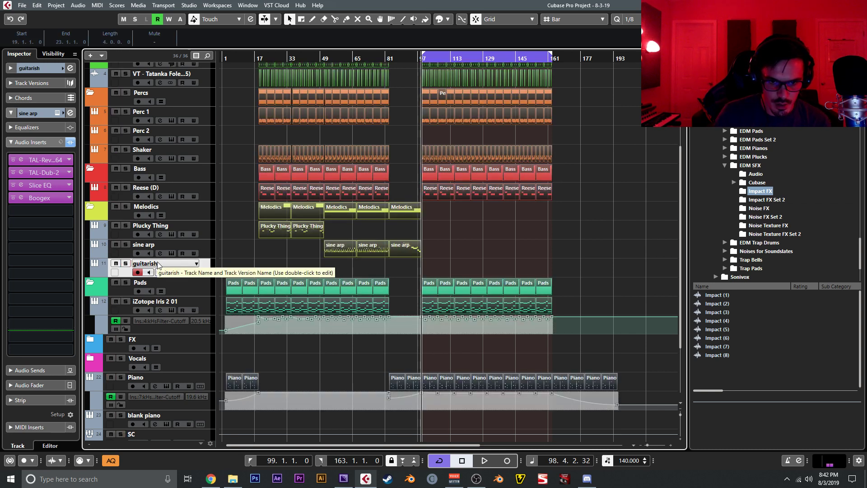
double_click(475, 248)
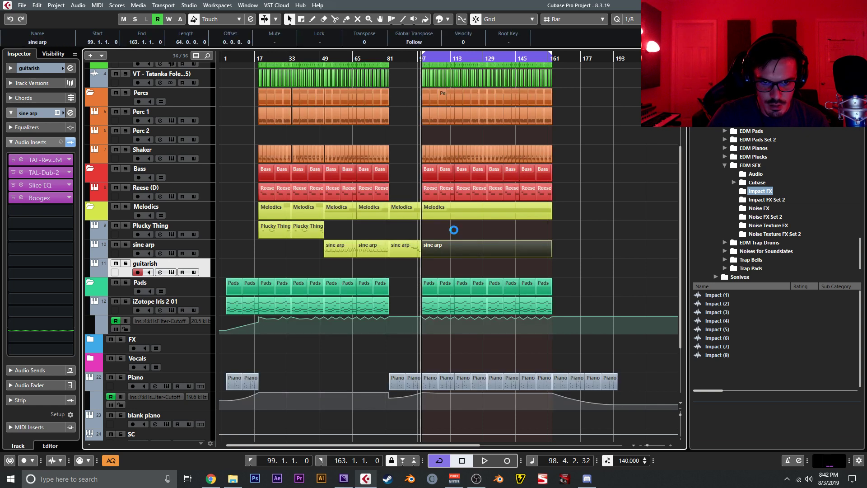
key(Delete)
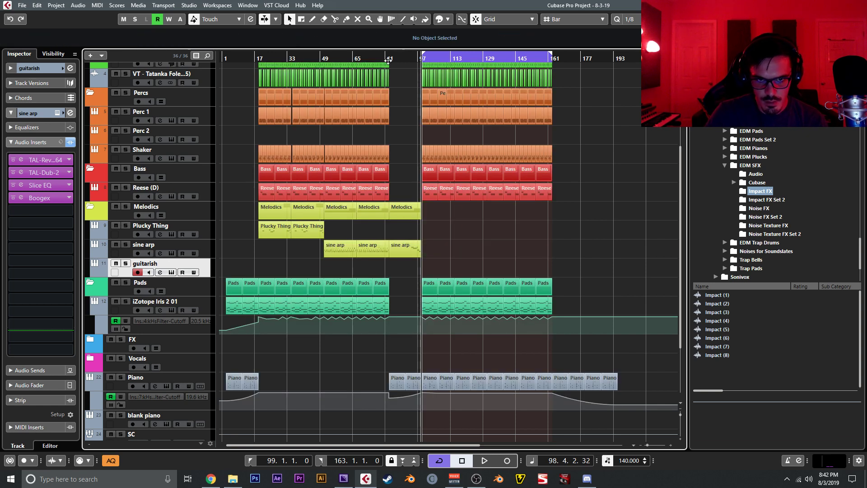
Play the arrangement from the start of the piano break into the following section, then stop playback
click(389, 60)
key(space)
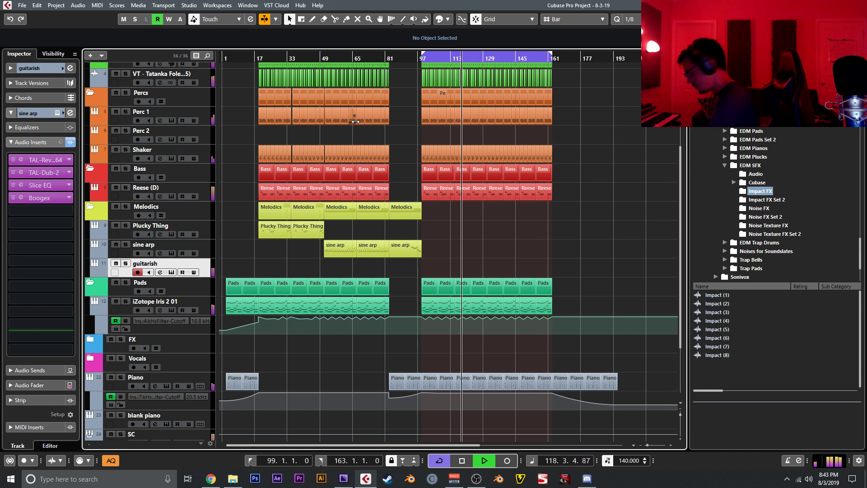
key(space)
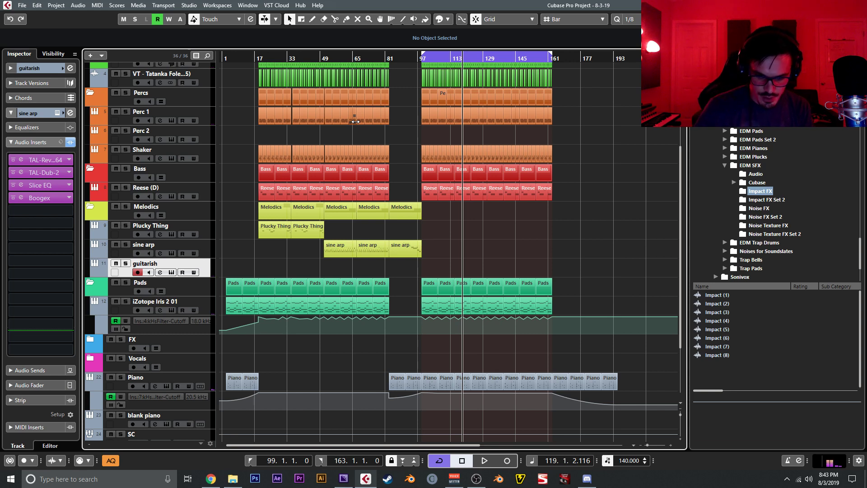
Inspect the harmonics of oscillator 1's wavetable and the second oscillator in the guitarish track's synth, then close the instrument
click(171, 272)
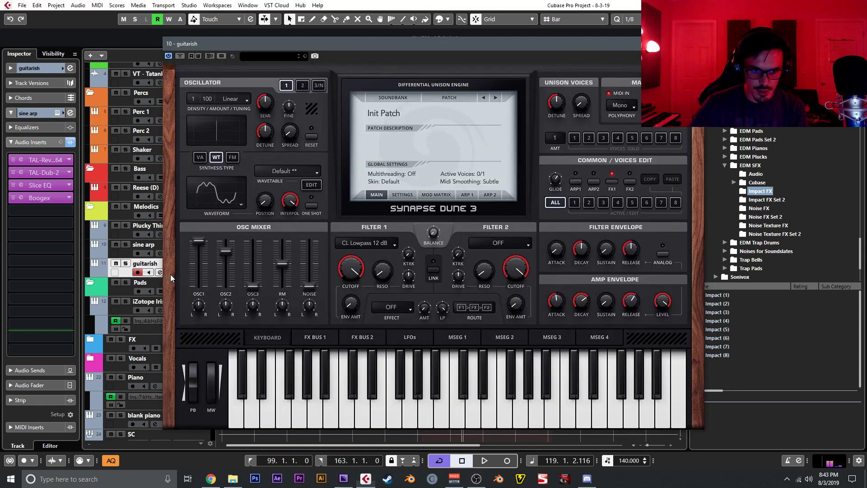
click(311, 185)
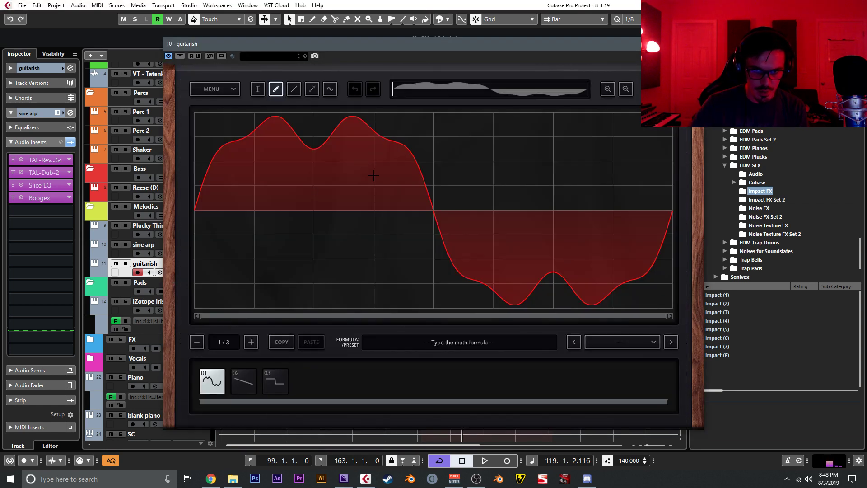
click(330, 89)
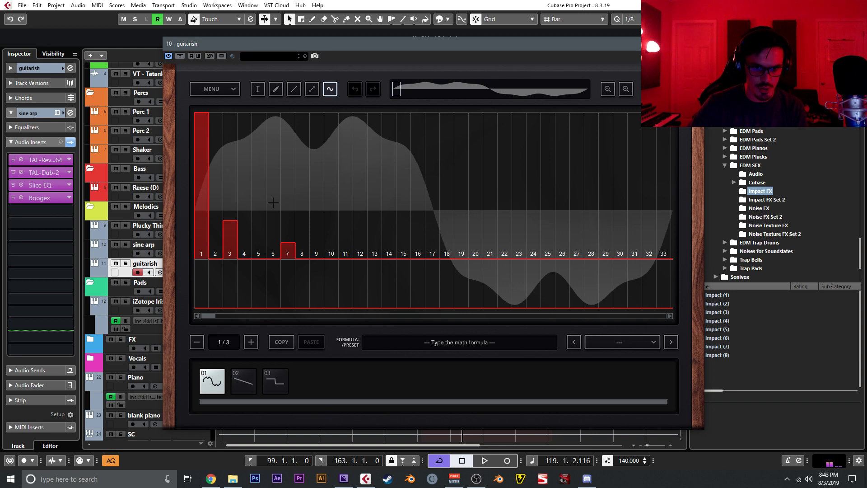
click(660, 89)
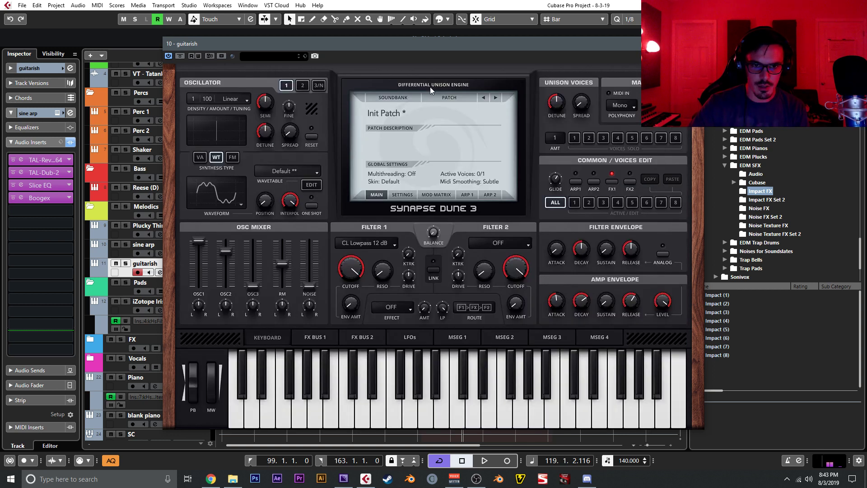
click(302, 87)
click(286, 86)
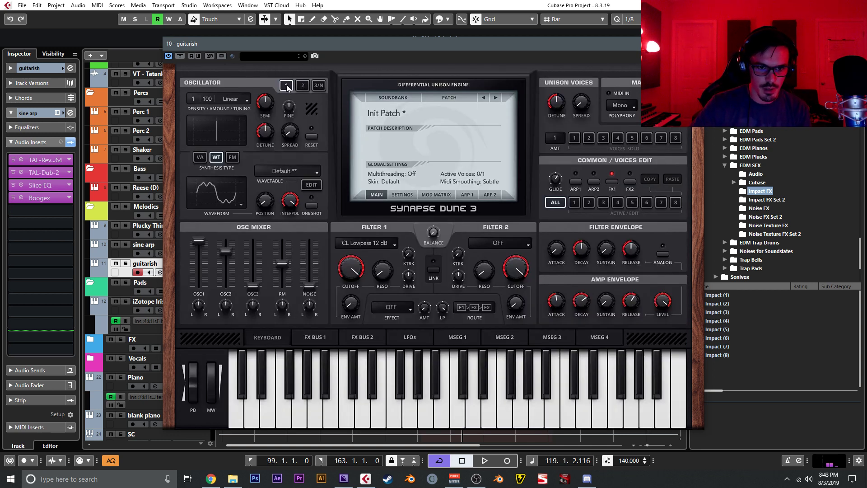
click(694, 44)
Bring up the track commands for the guitarish track
right_click(210, 268)
click(227, 272)
right_click(204, 264)
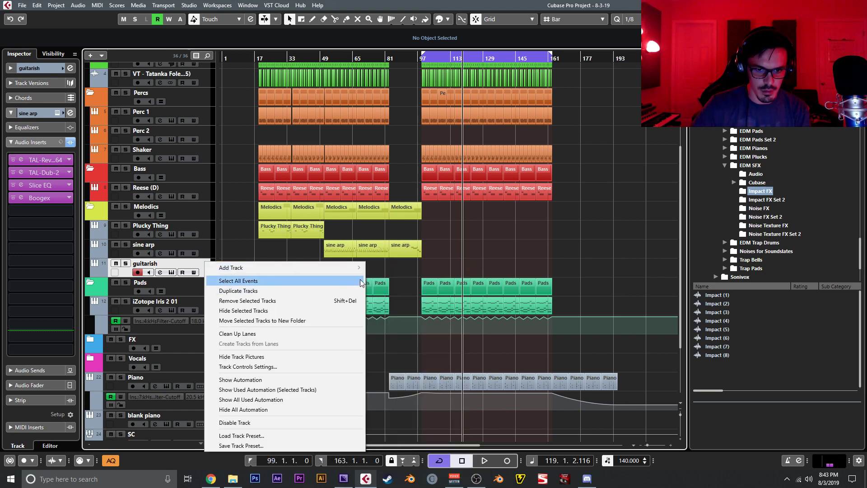
Add one instrument track that uses Serum_x64 below the guitarish track
mouse_move(344, 267)
click(391, 277)
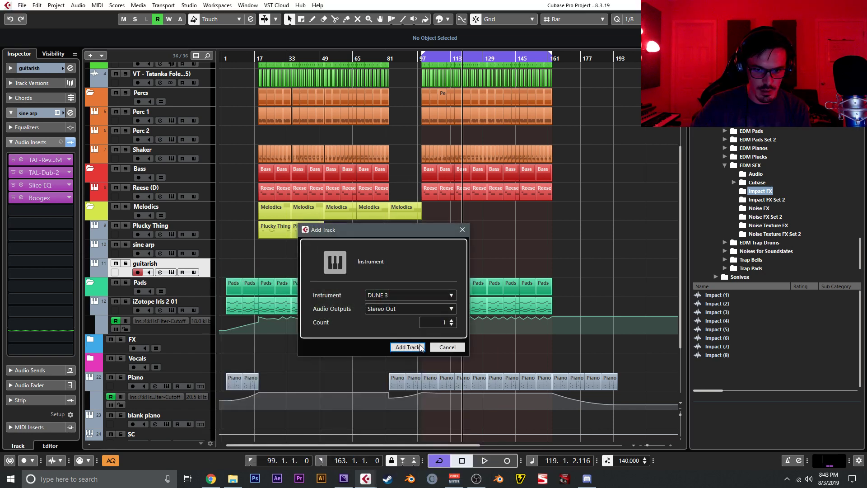
click(399, 295)
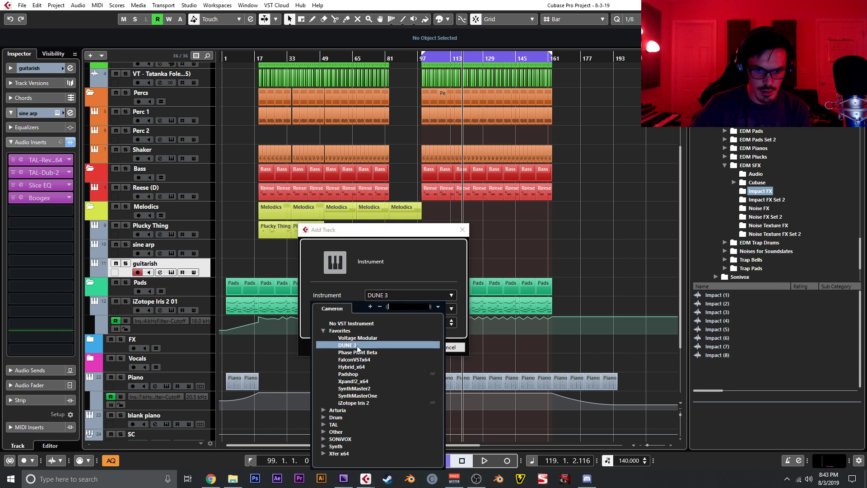
click(324, 451)
click(344, 460)
click(411, 348)
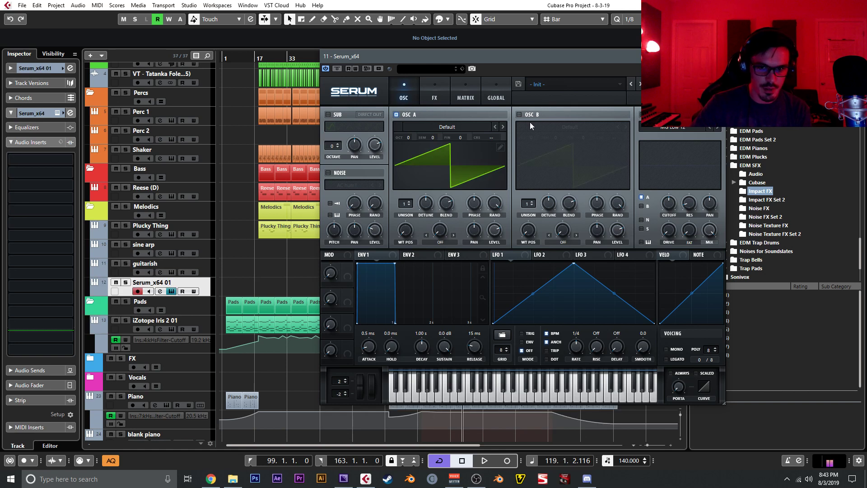
In Oscillator A's wavetable editor, draw odd harmonics from bin 1 to bin 15, with bin 1 full and the rest steadily decreasing
click(500, 150)
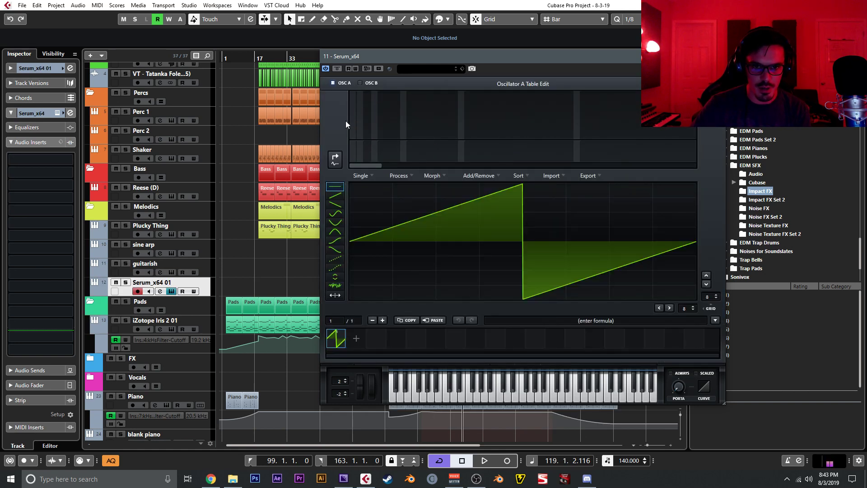
drag(351, 126, 348, 64)
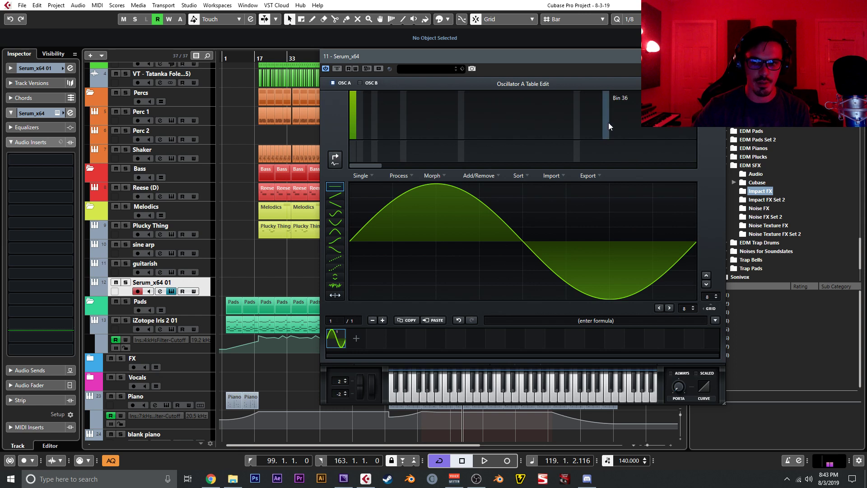
click(369, 122)
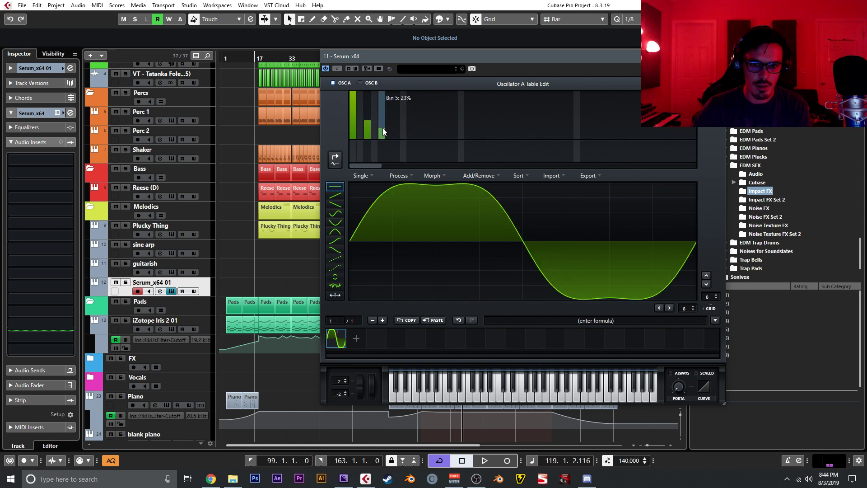
click(383, 128)
click(395, 132)
click(413, 135)
click(426, 136)
click(438, 138)
click(452, 138)
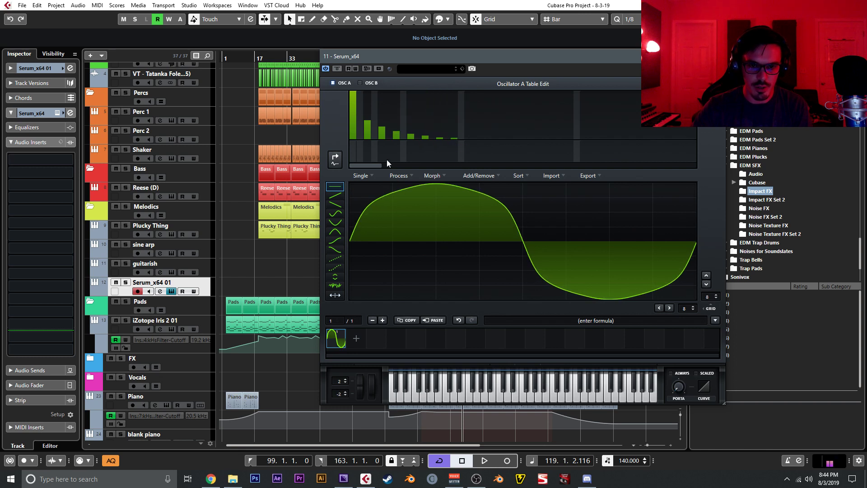
Clear Oscillator A's harmonics from bin 5 to bin 15 and redraw bins 5, 7 and 9 at low decreasing levels
mouse_move(381, 132)
mouse_down()
mouse_move(383, 147)
mouse_move(410, 154)
mouse_move(454, 137)
mouse_up()
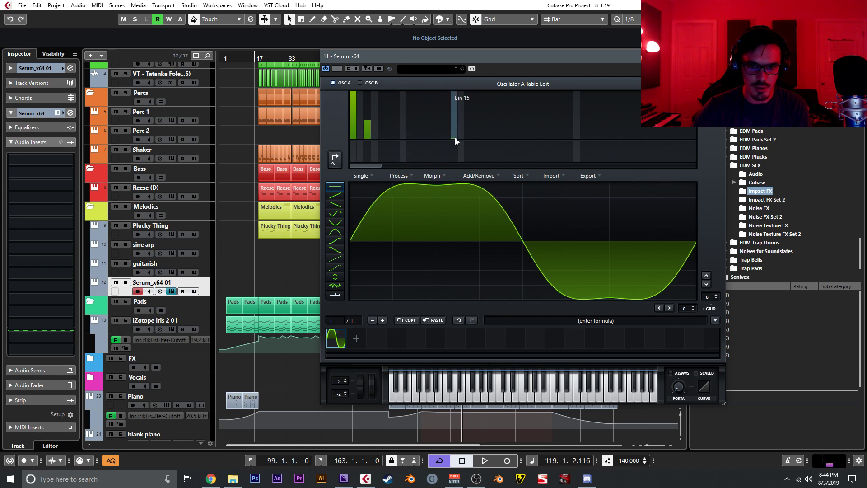
mouse_move(367, 105)
mouse_down()
mouse_move(381, 104)
mouse_move(370, 119)
mouse_up()
click(383, 133)
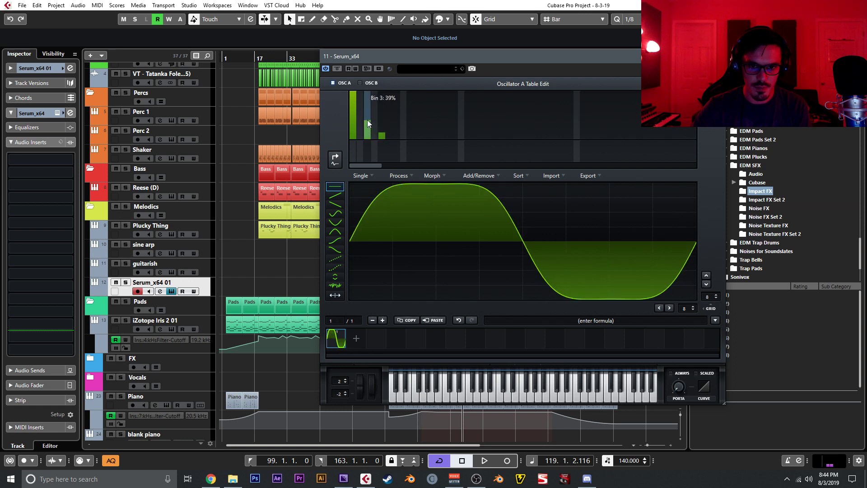
click(395, 134)
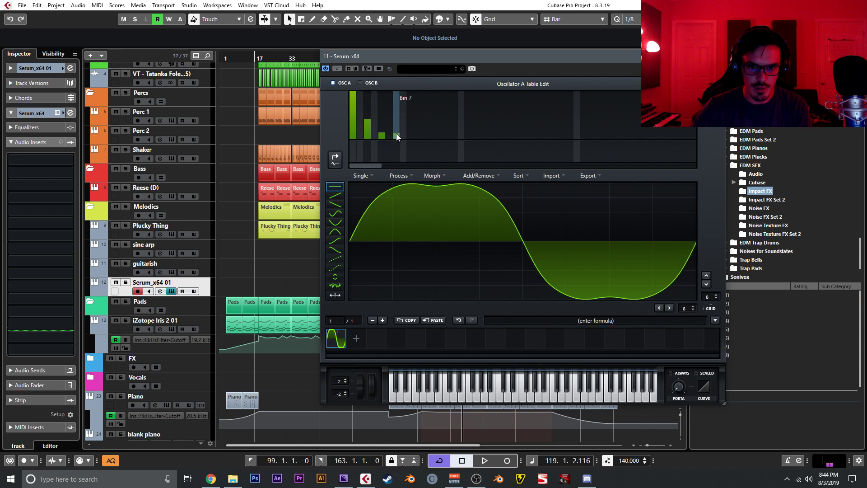
click(383, 129)
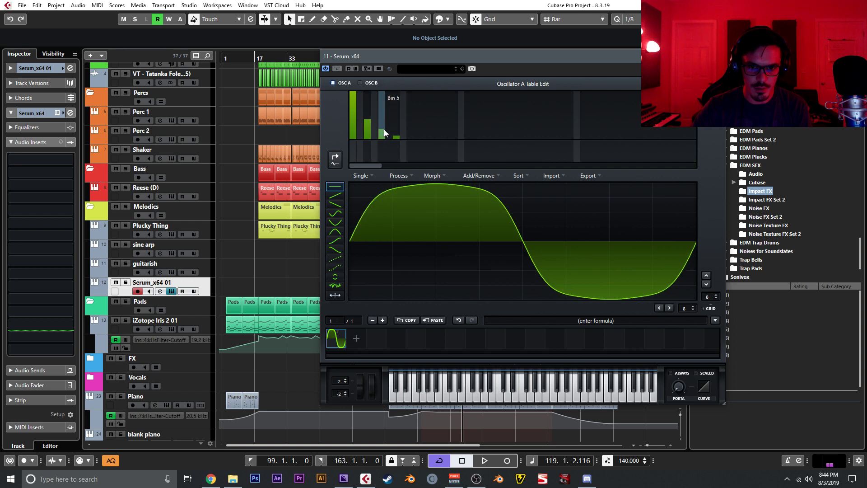
click(409, 137)
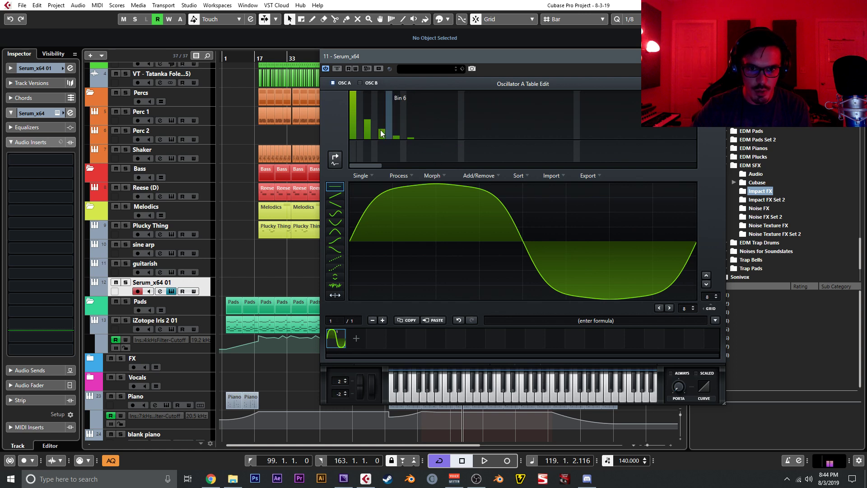
Close the Serum window and remove the Serum_x64 01 track
click(361, 108)
mouse_move(375, 120)
mouse_down()
mouse_move(419, 135)
mouse_move(356, 167)
mouse_move(472, 165)
mouse_up()
click(718, 56)
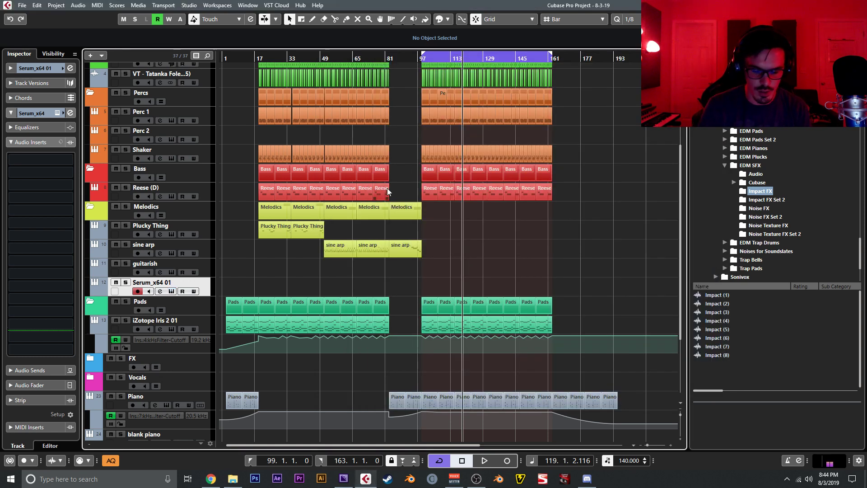
key(Delete)
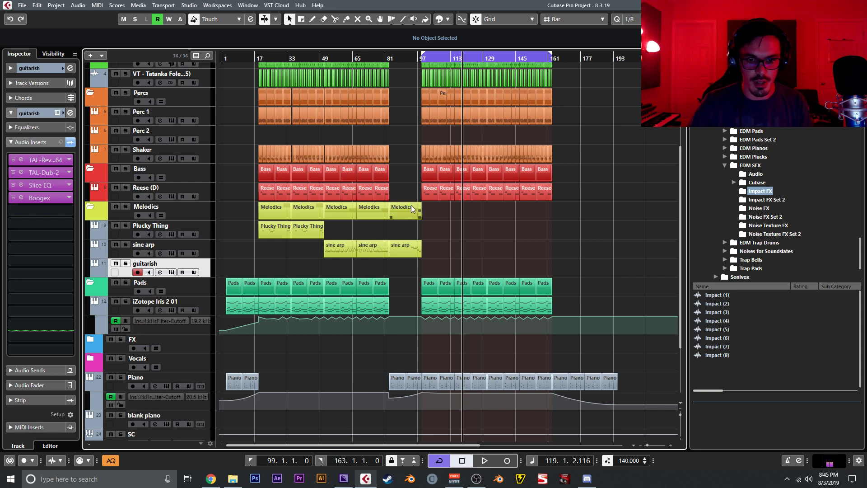
Record a MIDI performance on the guitarish track from bar 88 to about bar 131
key(h)
key(h)
click(368, 137)
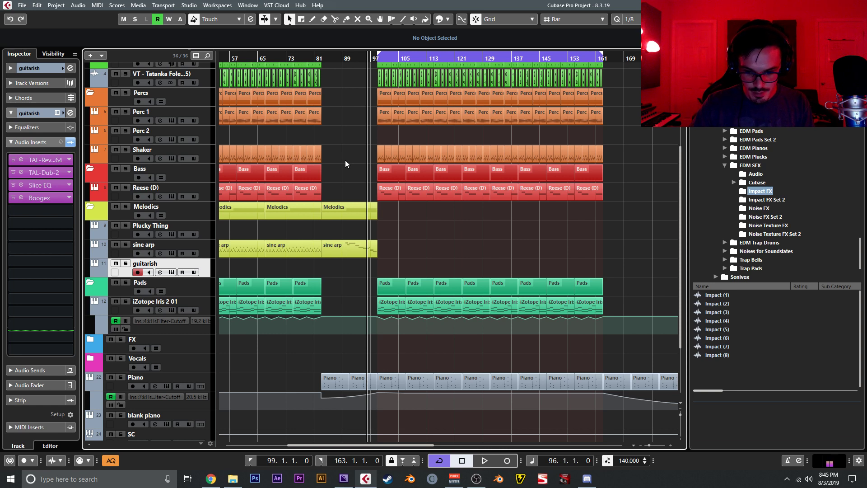
key(g)
key(g)
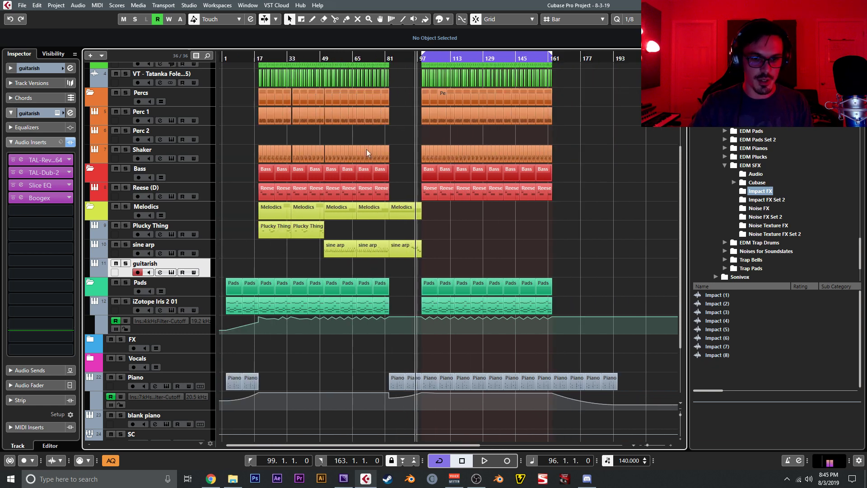
drag(406, 61, 501, 261)
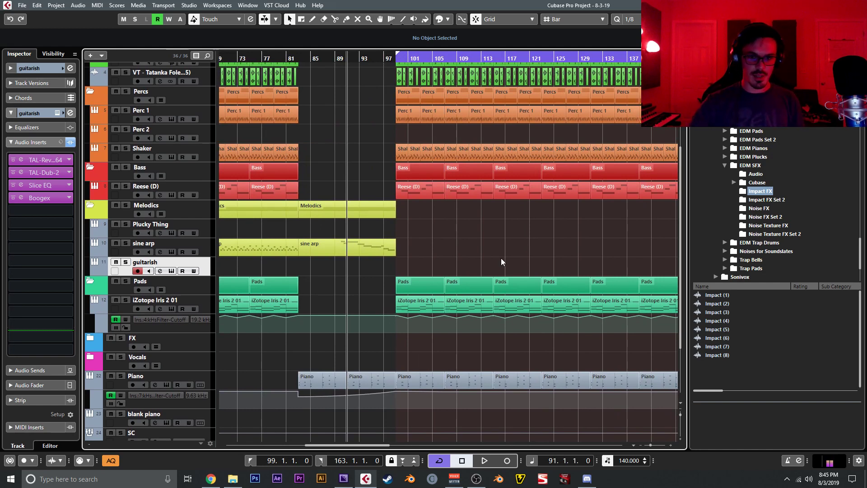
click(330, 55)
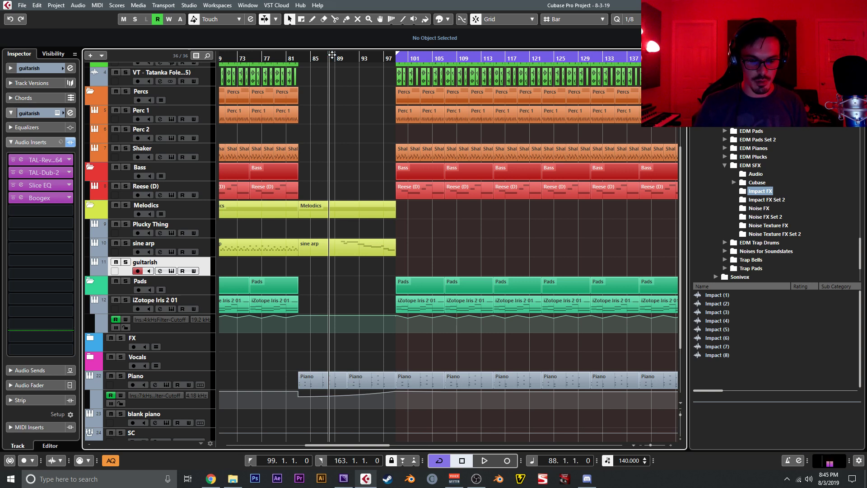
key(KP_Multiply)
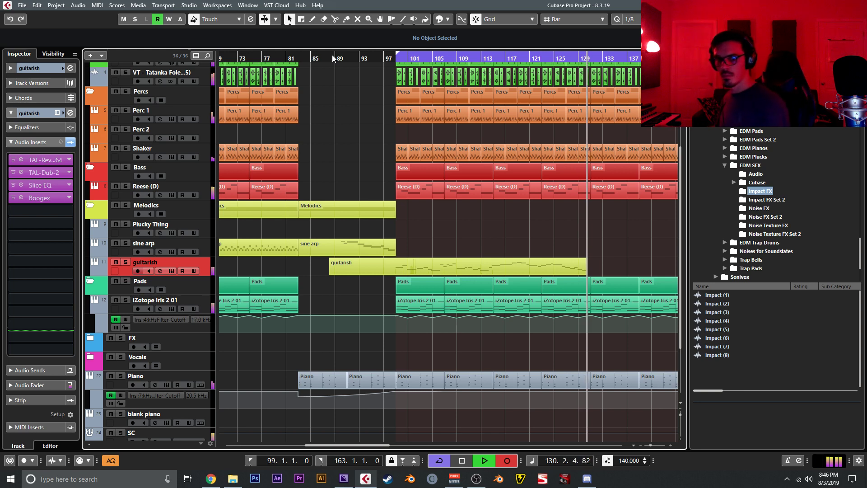
key(space)
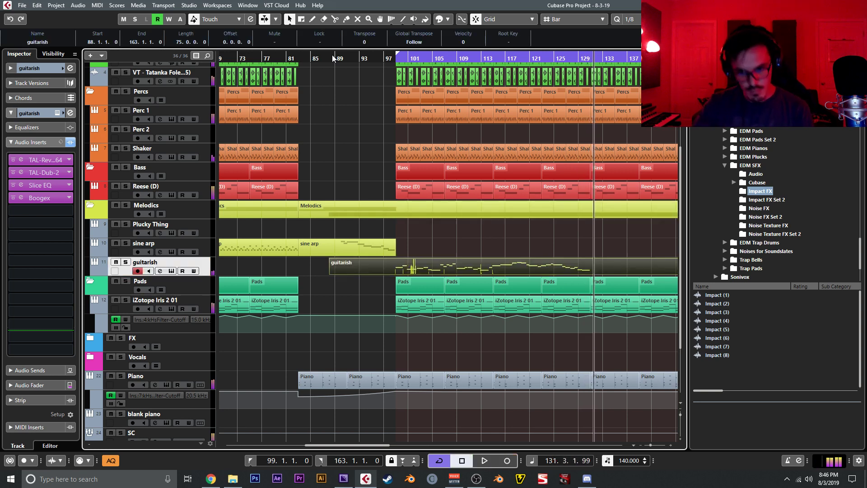
Start playback from about bar 94 and open the recorded guitarish part in the Key Editor
click(367, 83)
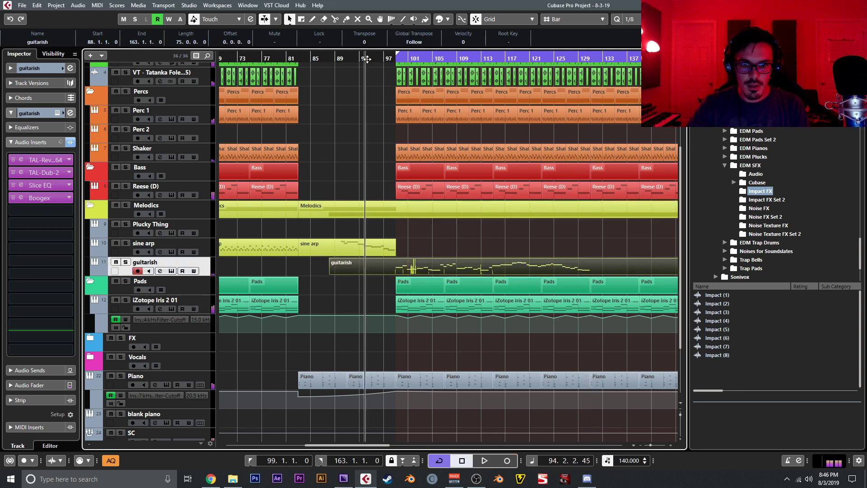
key(space)
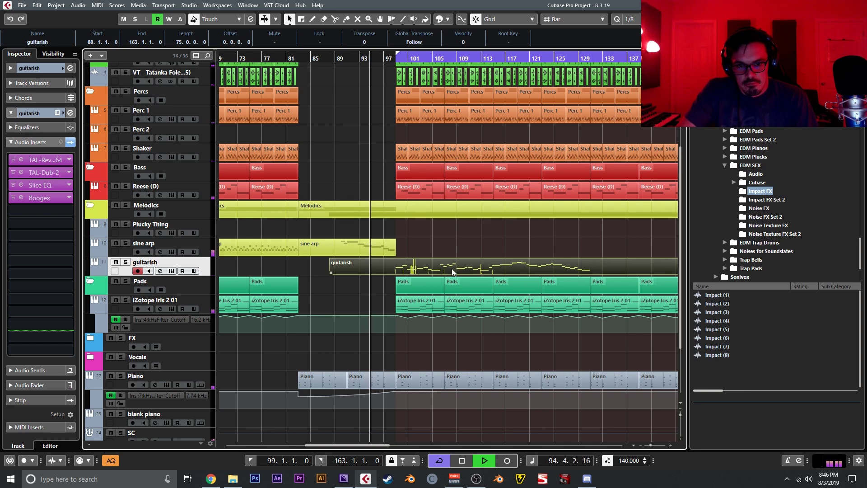
double_click(452, 270)
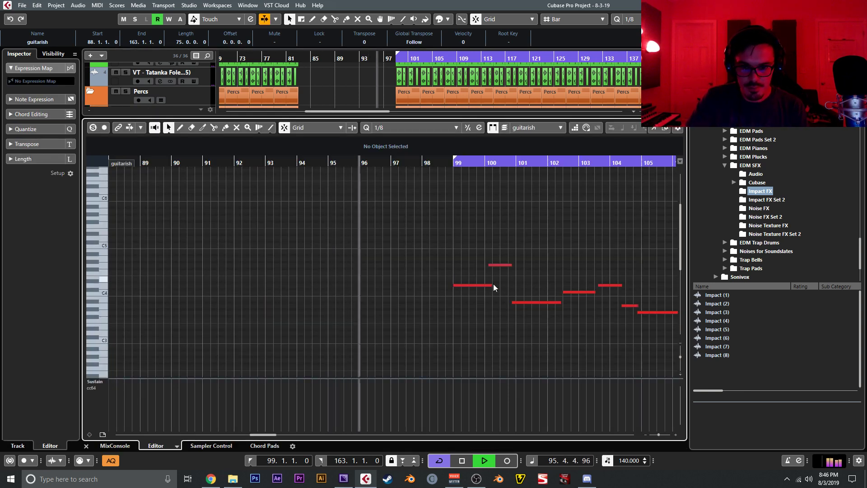
Move the A#3 note's start to 101.1.1.0 and extend the end of the note before it to bar 101
drag(498, 291, 391, 281)
key(h)
key(h)
key(h)
key(h)
key(h)
drag(519, 285, 319, 295)
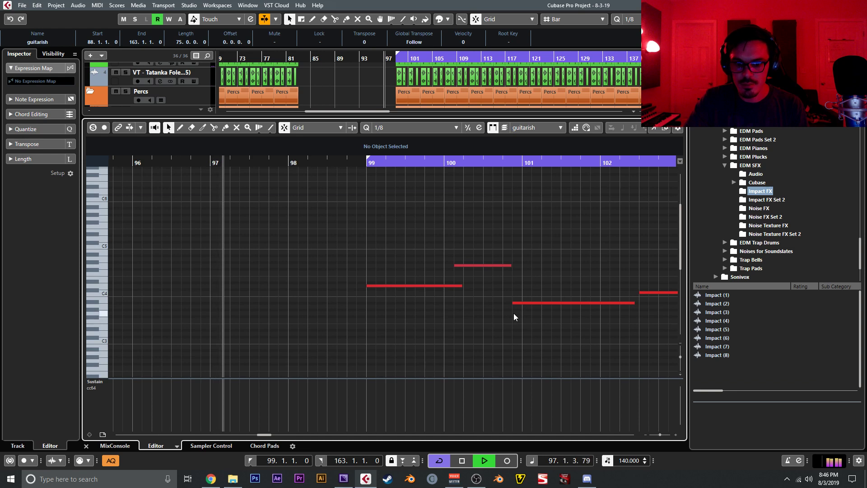
drag(513, 312, 447, 312)
click(459, 303)
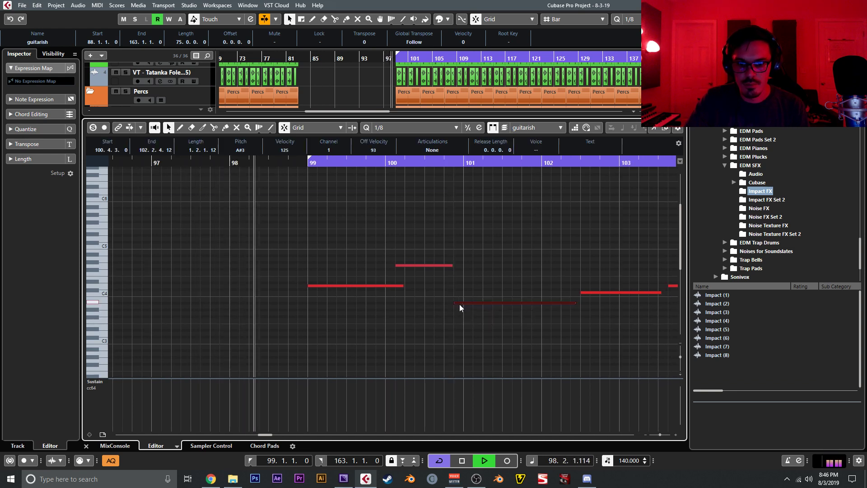
drag(454, 302, 464, 305)
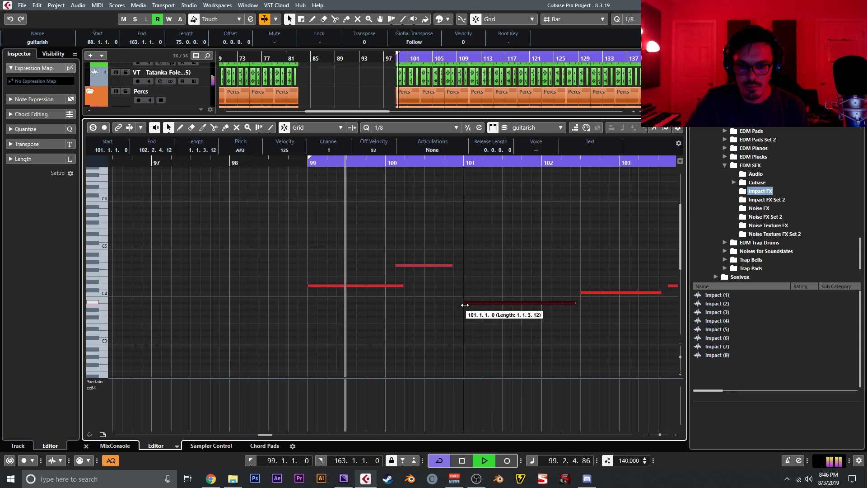
mouse_move(453, 265)
mouse_down()
mouse_move(463, 266)
mouse_move(449, 288)
mouse_up()
Snap late-phrase note starts to the grid, including those at 104.3, 106.3 and 107.1
mouse_move(511, 285)
mouse_down()
mouse_move(398, 254)
mouse_move(410, 265)
mouse_move(355, 271)
mouse_move(333, 261)
mouse_move(342, 261)
mouse_up()
drag(390, 281, 400, 281)
click(431, 280)
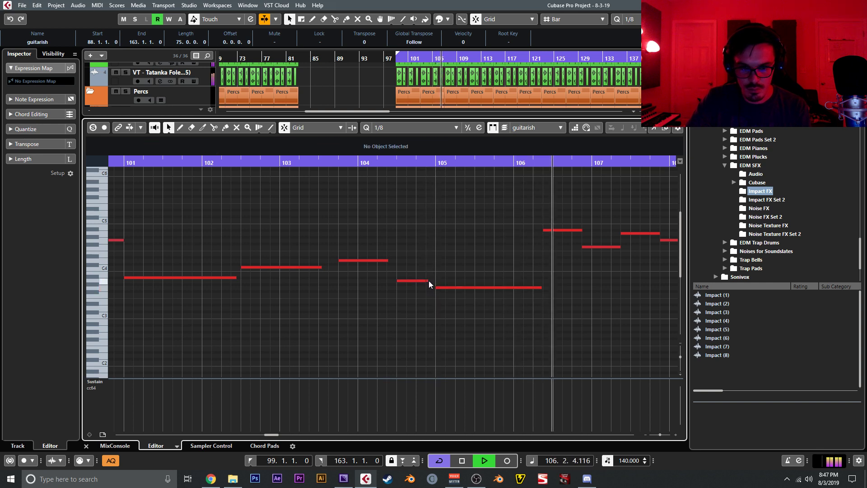
drag(543, 230, 592, 247)
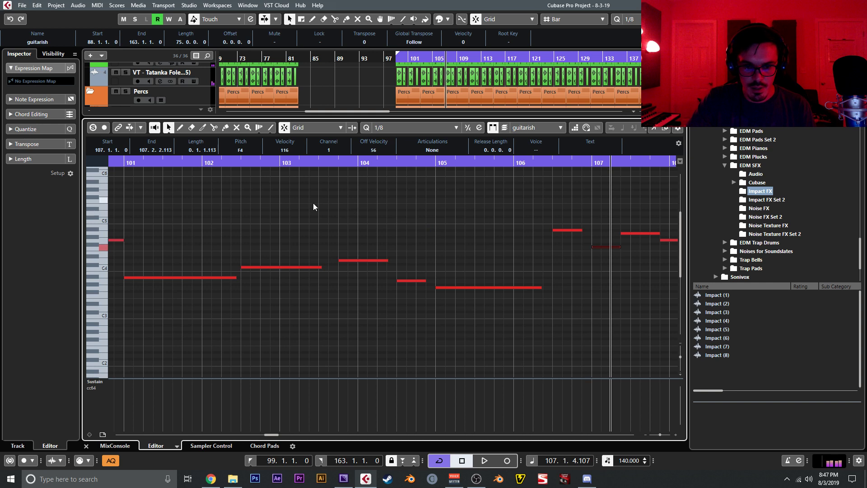
Lengthen the notes in bars 103 to 105 to close the gaps, ending the G3 note at 106.3.1.0
click(234, 164)
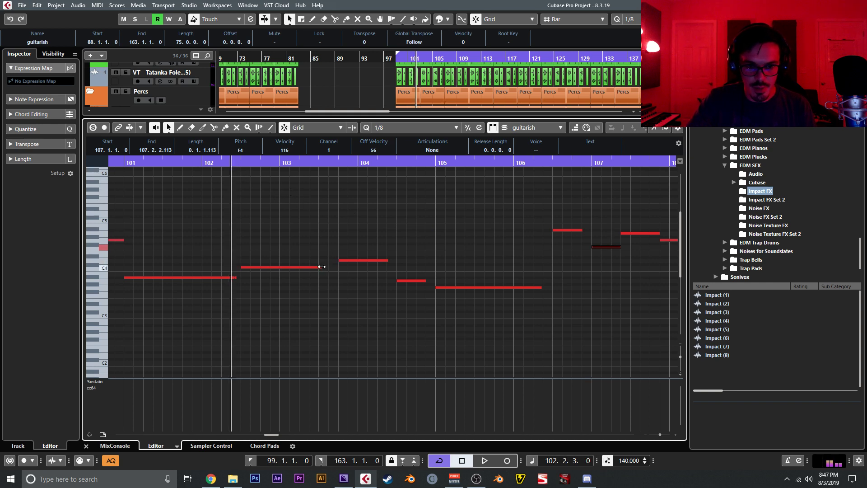
drag(322, 267, 328, 267)
drag(426, 280, 432, 280)
drag(537, 288, 548, 287)
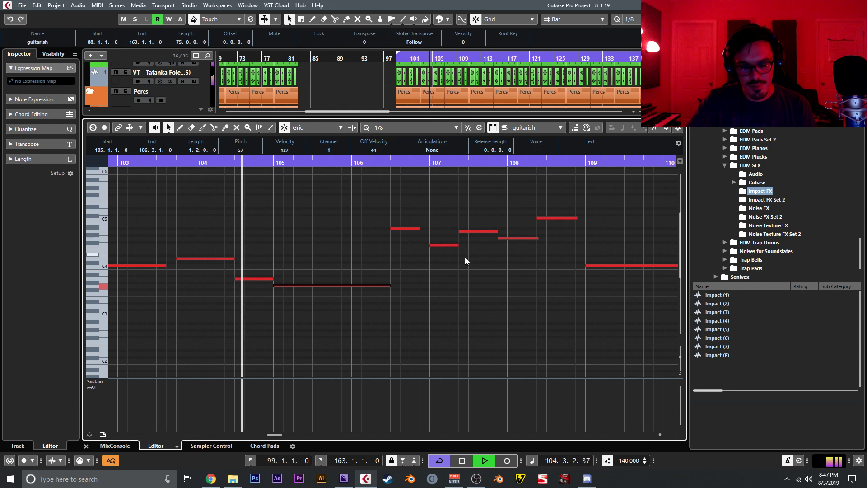
Move the starts of the two consecutive D4 notes to 110.3.1.0 and 111.1.1.0
drag(483, 263, 408, 282)
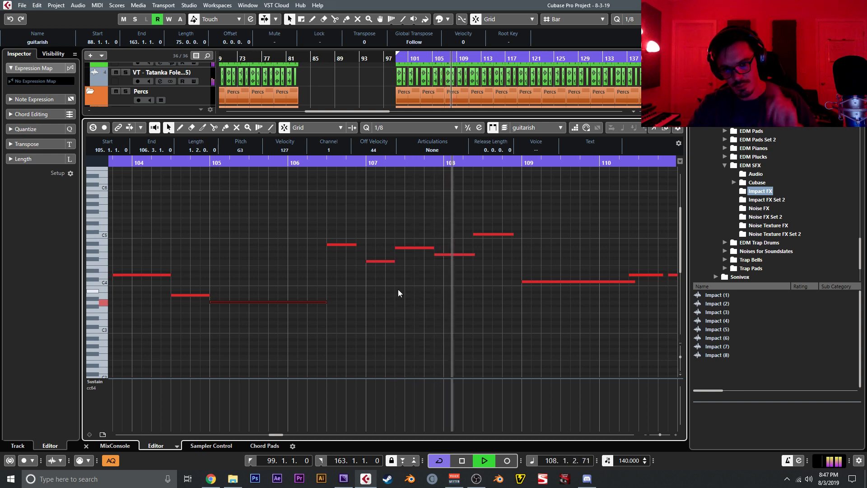
drag(554, 255, 339, 300)
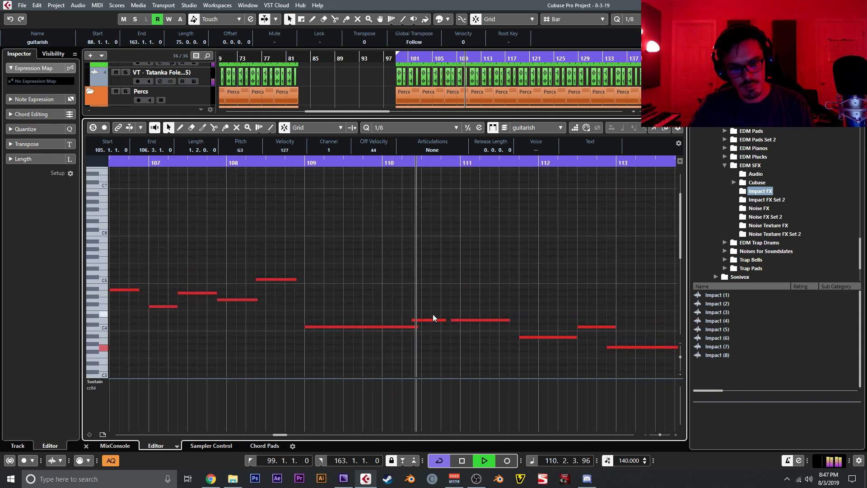
drag(412, 320, 422, 320)
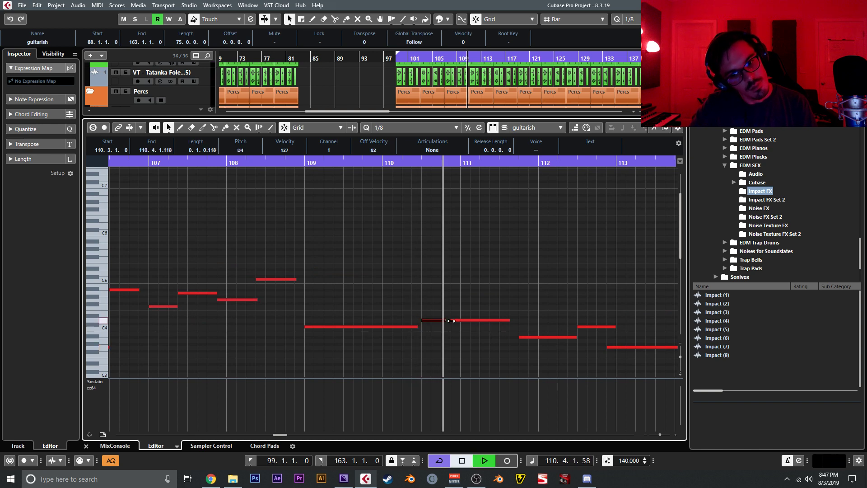
click(462, 321)
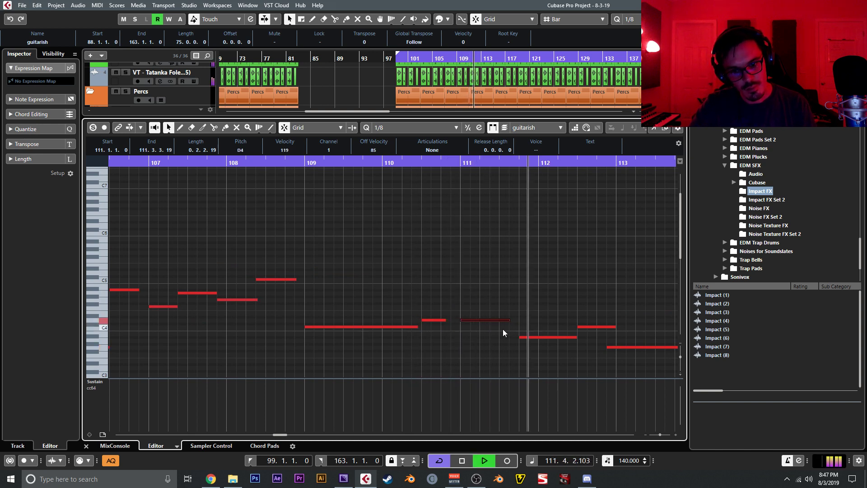
Align the start of the low note to bar 113 and the start of the G4 note to 115.1.1.0
drag(502, 329, 348, 326)
click(456, 347)
drag(455, 345, 514, 303)
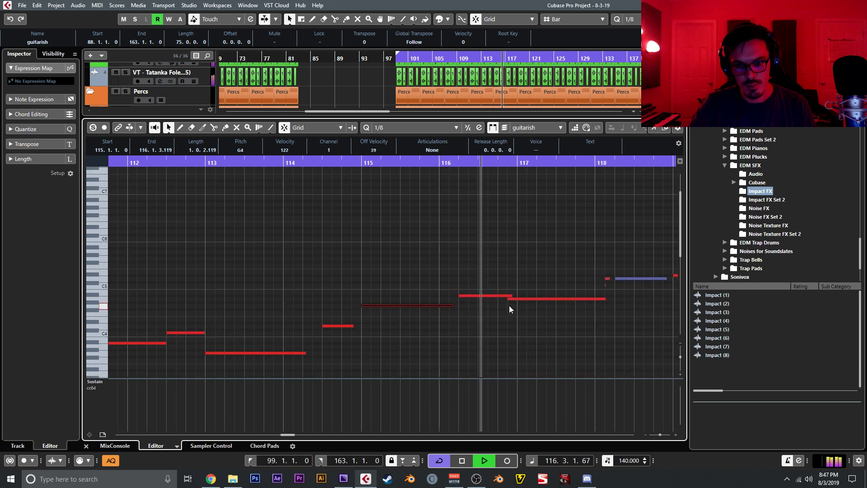
Move the A4 note's start to 117.1.1.0 and replace the two bar 118 D5 notes with one ending at 118.4.1.0
drag(509, 299, 517, 299)
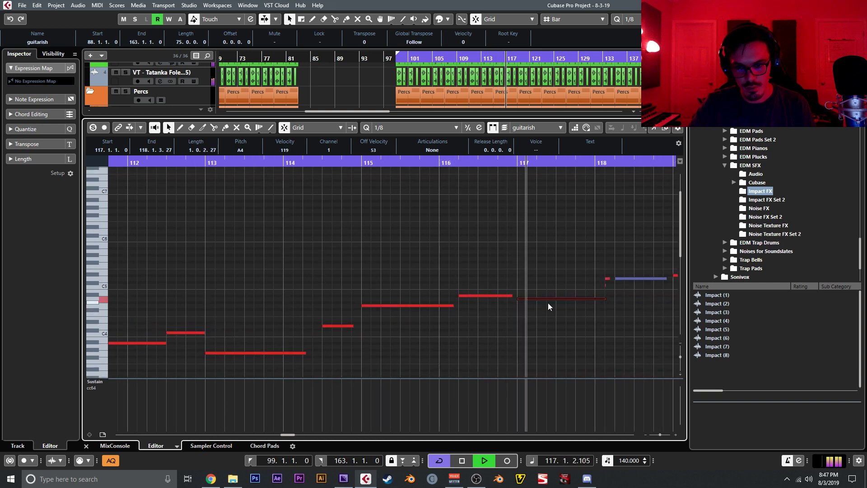
key(space)
click(487, 300)
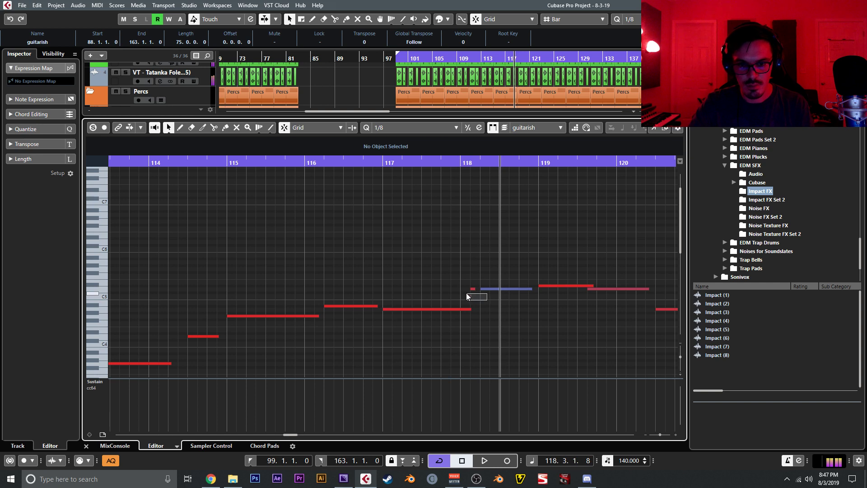
click(484, 289)
drag(475, 289, 519, 292)
During playback, align the second note in bar 119 to 119.4.1.0 and the two G4 notes to 121.1.1.0 and 123.1.1.0
click(293, 161)
key(space)
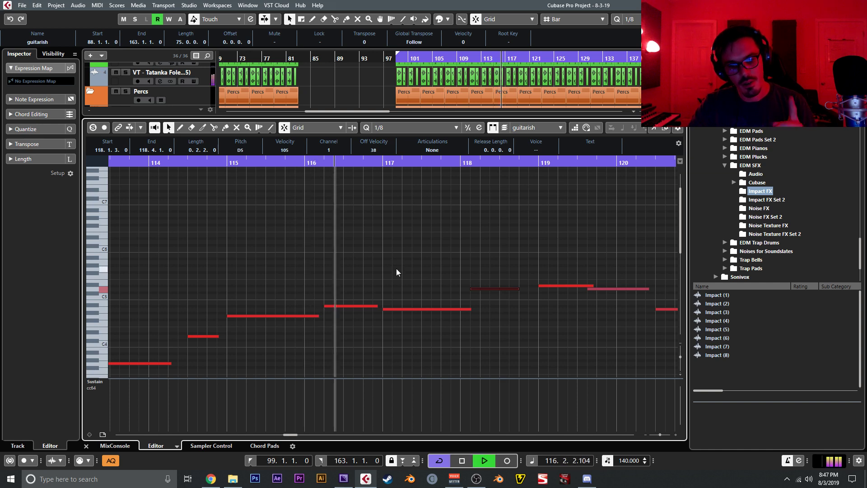
drag(417, 272, 340, 269)
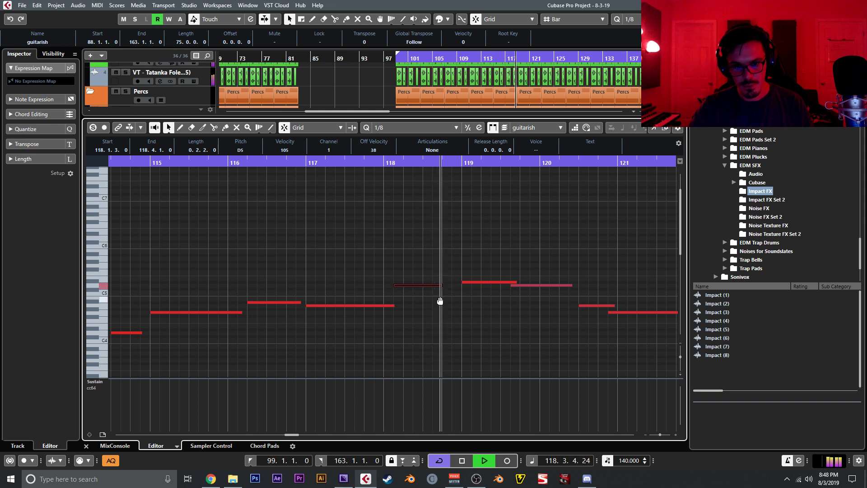
scroll(438, 295, down, 3)
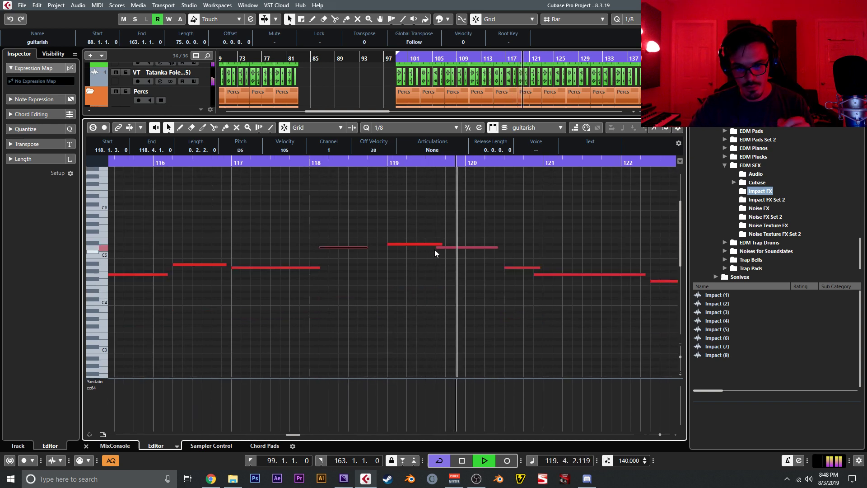
drag(438, 247, 447, 249)
drag(504, 271, 470, 281)
drag(574, 284, 523, 286)
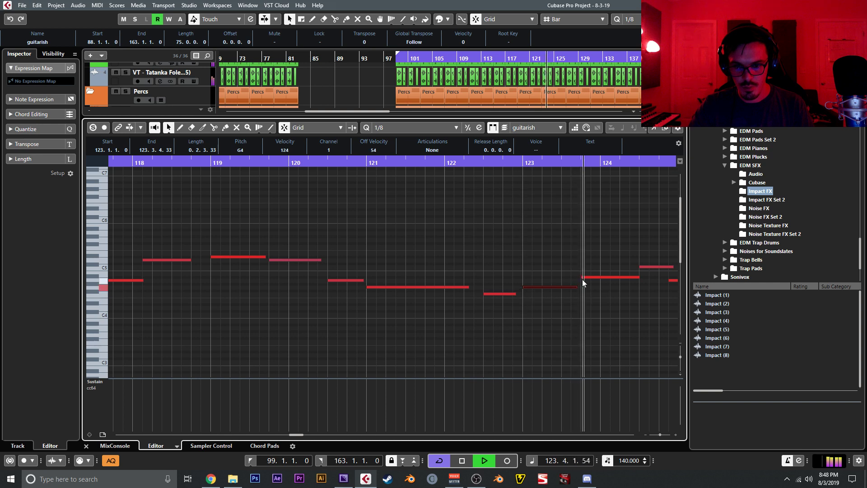
Align the starts of the A4, F4 and D4 notes to 125.1.1.0, 126.3.1.0 and 127.1.1.0
drag(603, 284, 408, 302)
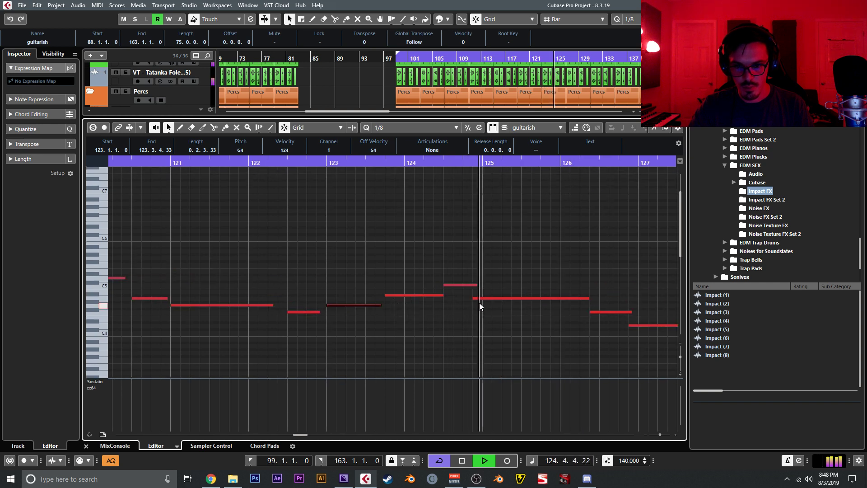
drag(475, 298, 482, 298)
drag(544, 302, 460, 299)
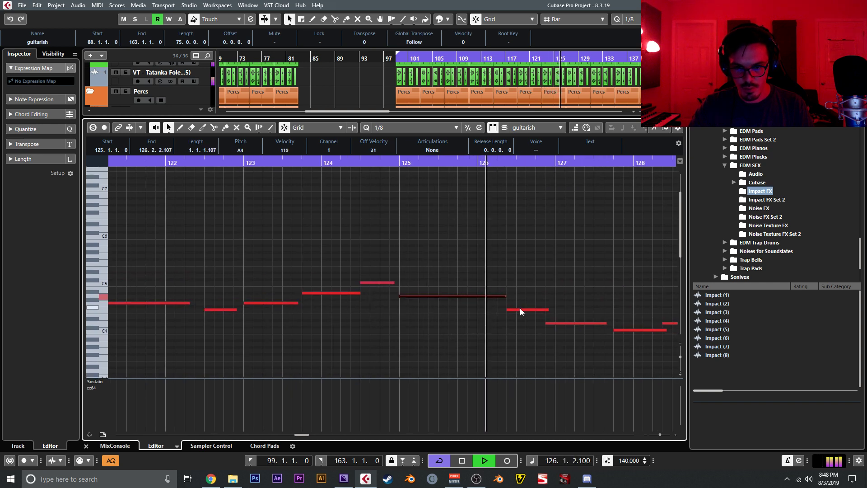
drag(503, 309, 548, 323)
Move the A3 note's start to 129.1.1.0 and the final G3 note's start to 129.4.1.0, checking the ending by playback
drag(624, 337, 411, 320)
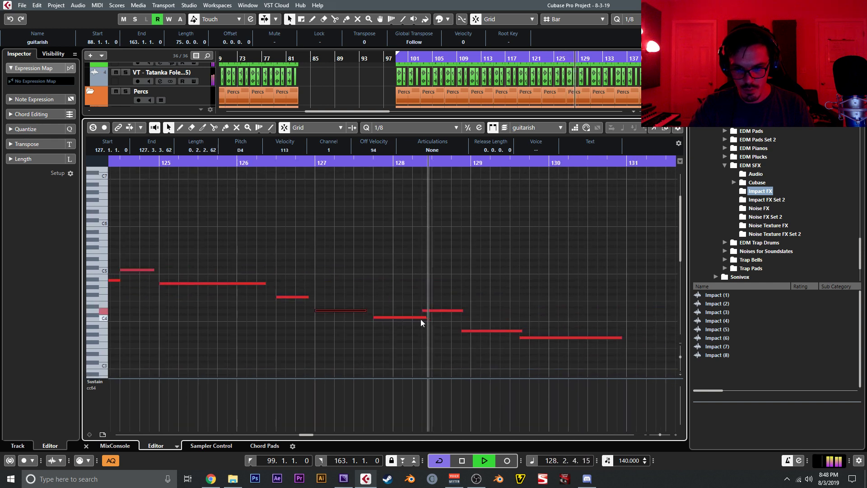
drag(462, 330, 470, 330)
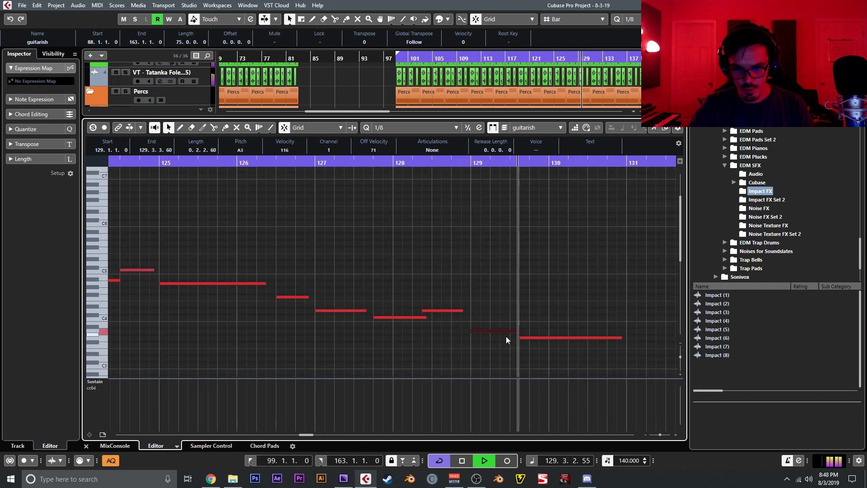
drag(521, 337, 549, 339)
click(232, 169)
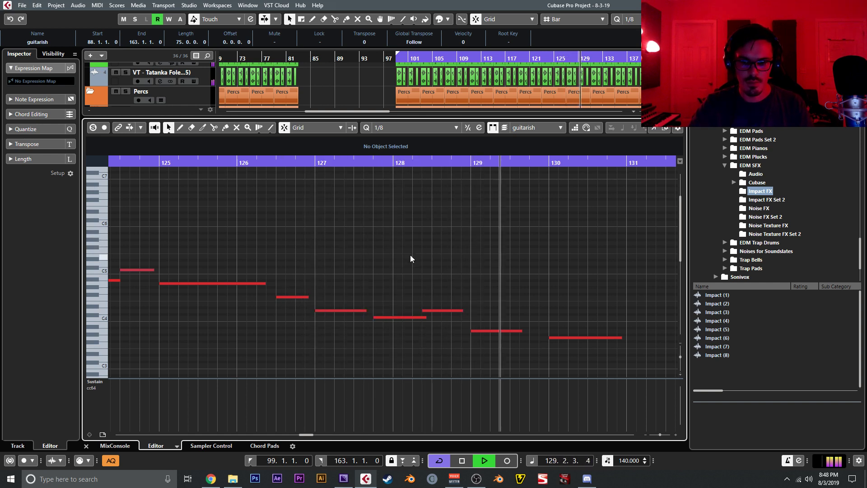
drag(551, 338, 532, 341)
key(space)
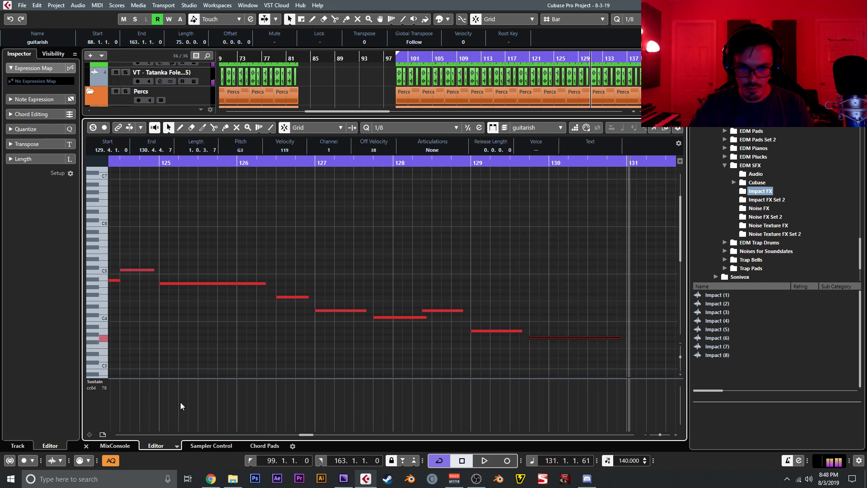
Close the note editor, split the guitarish event at bars 99 and 131, and delete the outer pieces
click(88, 445)
key(g)
key(g)
key(g)
right_click(414, 287)
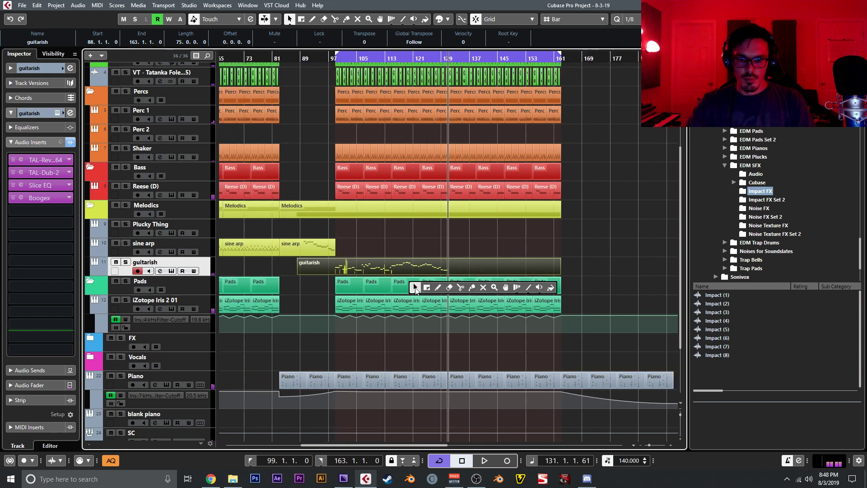
click(460, 288)
click(447, 270)
click(335, 270)
click(327, 271)
key(Delete)
click(452, 269)
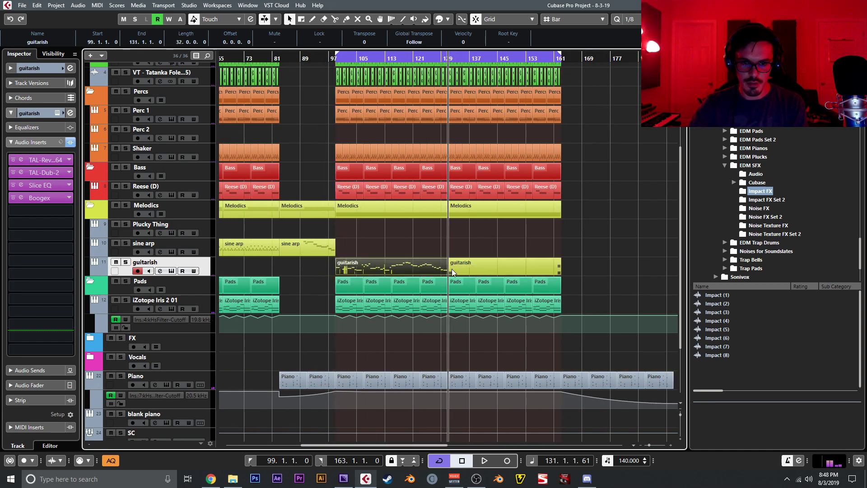
key(Delete)
Duplicate the 32-bar guitarish event so that the copy fills bars 131 to 163
drag(432, 248, 517, 254)
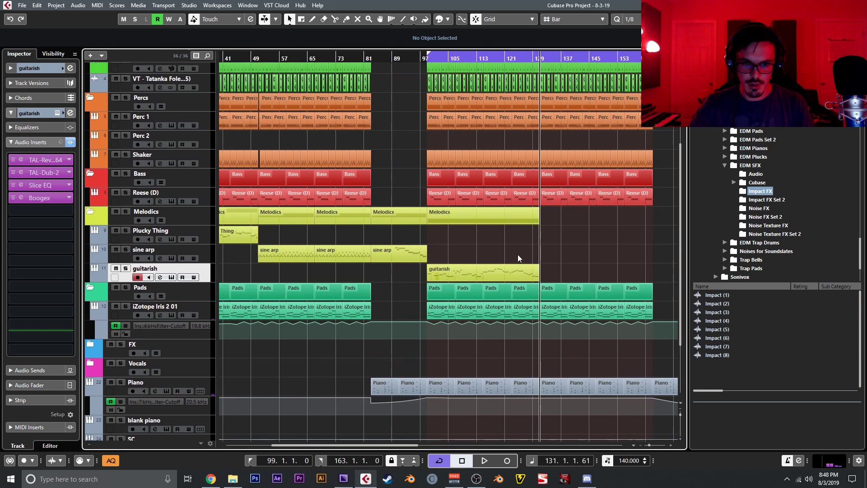
click(499, 278)
key(ctrl+d)
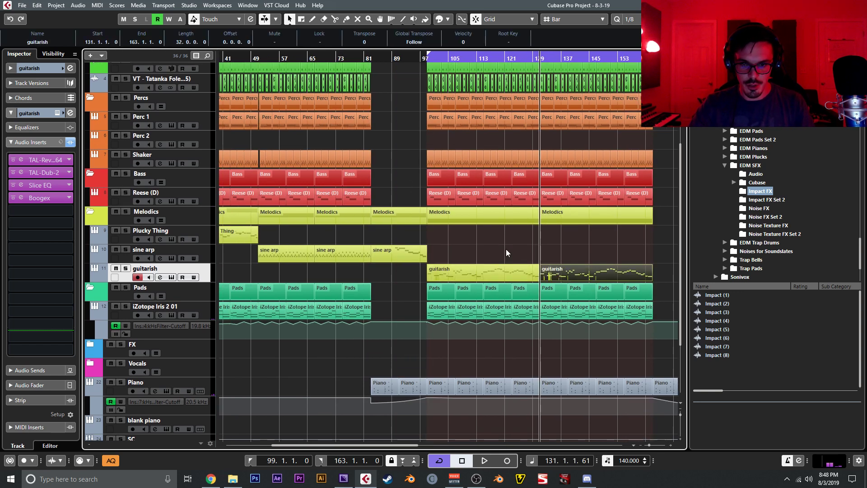
key(s)
click(447, 233)
key(s)
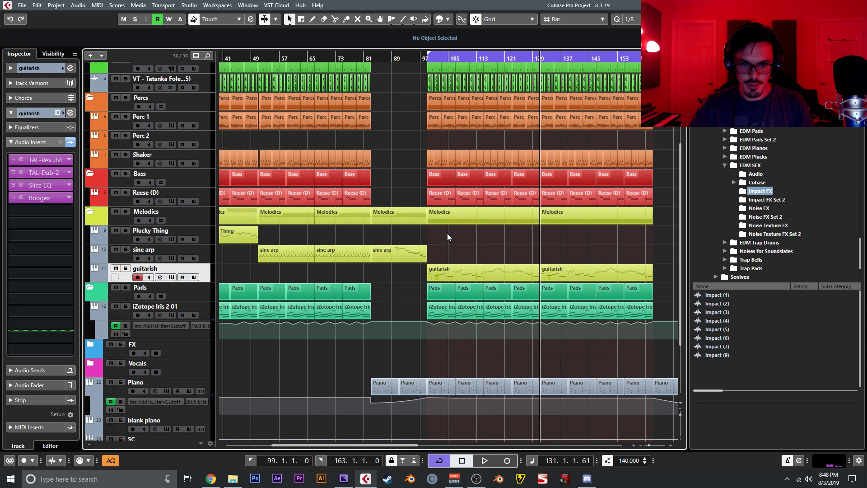
Select the two Piano events spanning bars 83 to 99 and play the arrangement from shortly before them
click(347, 58)
key(h)
key(h)
key(h)
key(h)
drag(553, 369, 426, 315)
key(space)
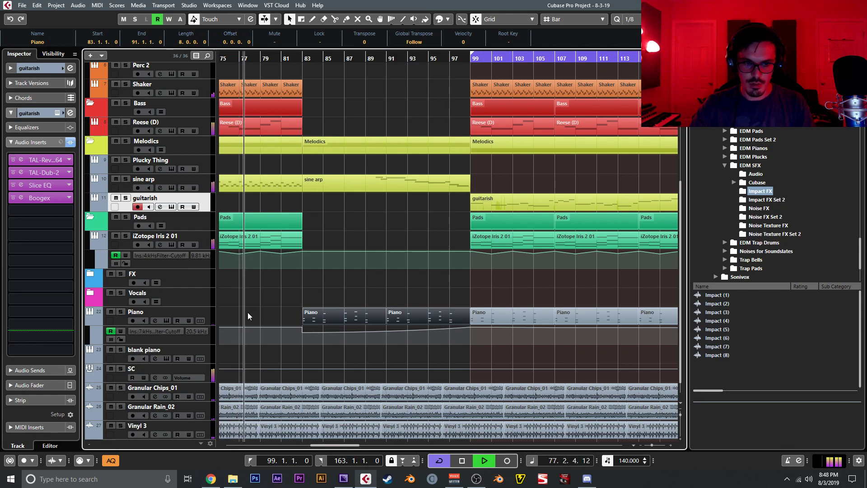
Copy the Plucky Thing event four times in a row across the second drop, from bar 99 to 163
drag(274, 246, 293, 249)
key(g)
key(g)
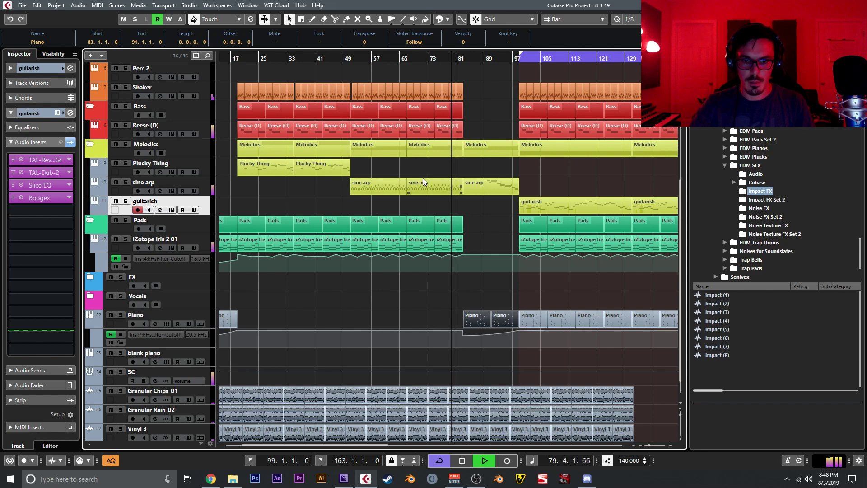
drag(470, 185, 541, 179)
key(Escape)
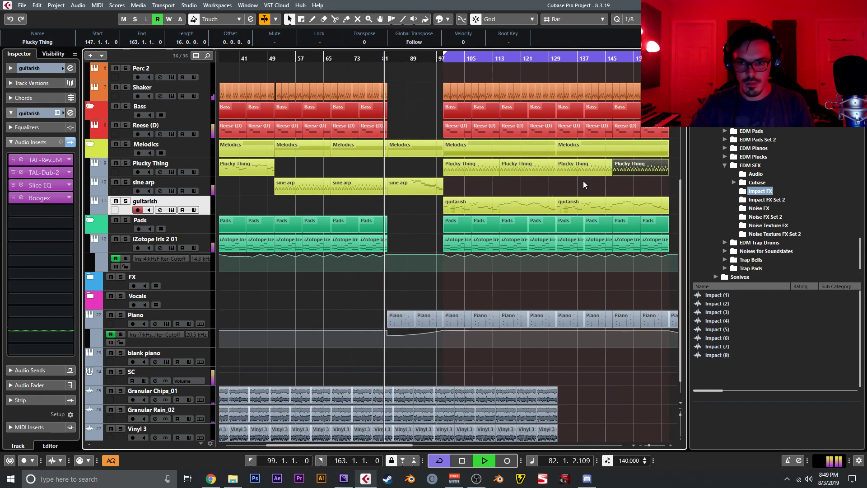
drag(506, 205, 408, 222)
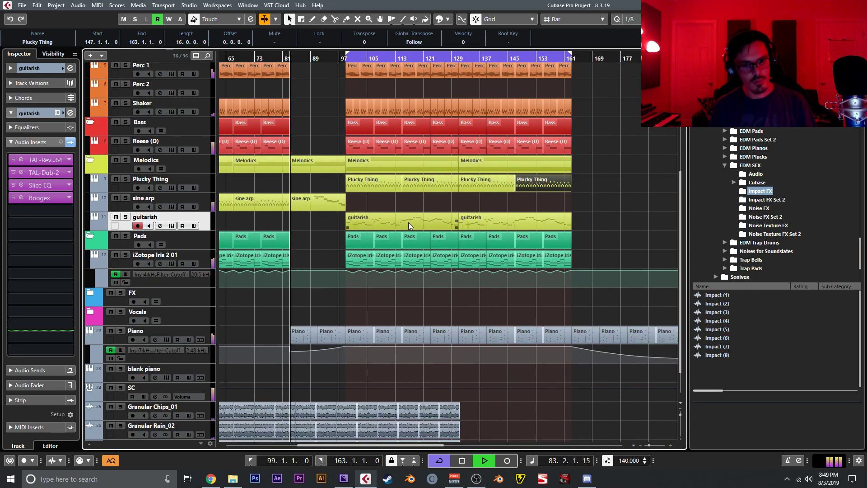
Stop playback, open the Piano event at bar 83, and transpose all of its notes down one octave
key(space)
click(379, 184)
double_click(310, 332)
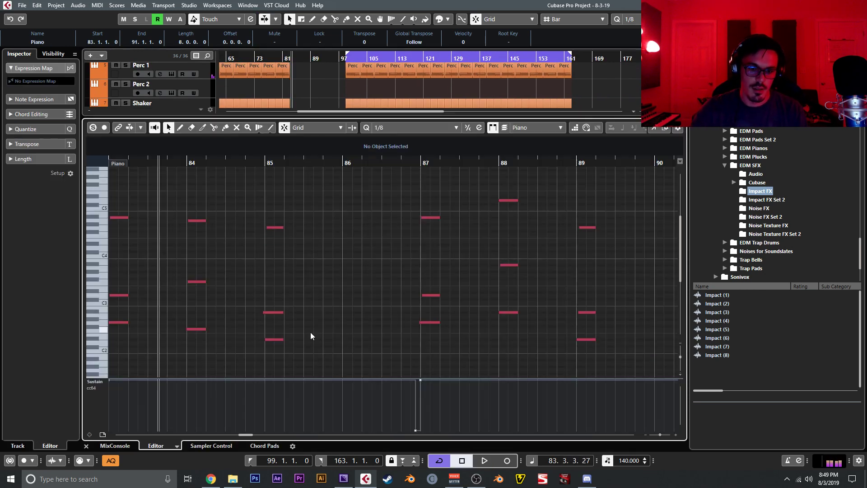
key(g)
key(g)
key(g)
key(g)
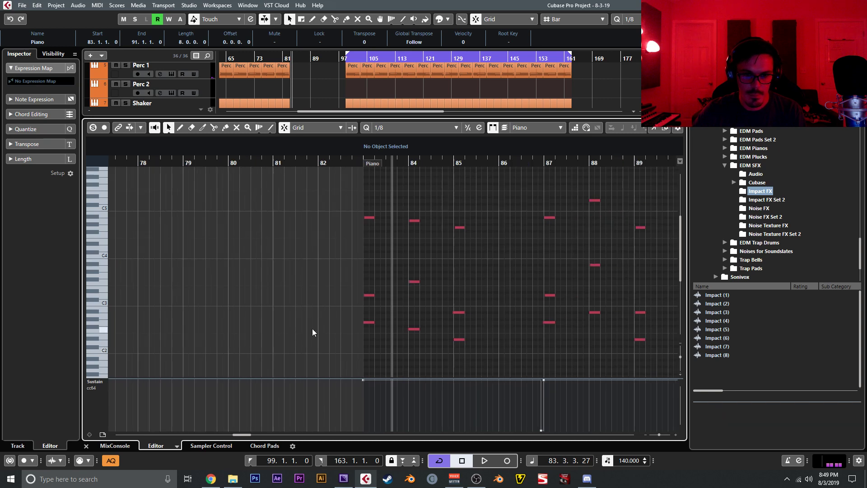
drag(579, 177, 368, 350)
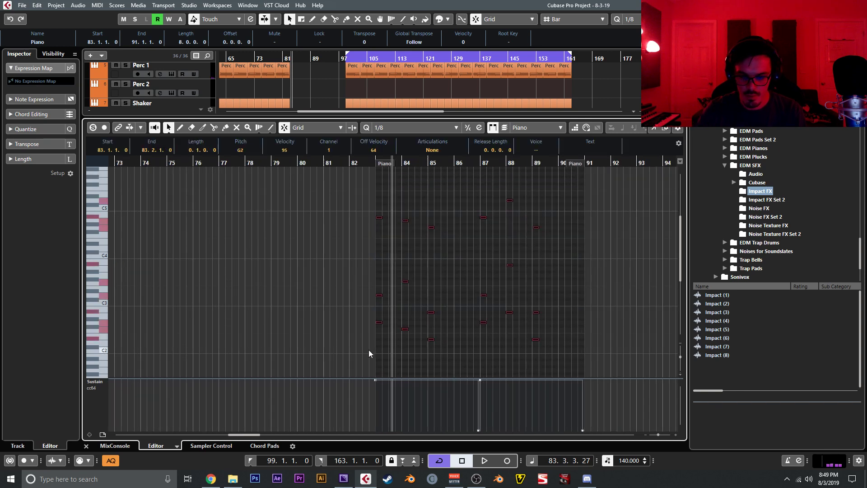
key(shift+Down)
Raise the top note of the bar 85 piano chord to D4 and play the part from bar 83
key(h)
key(h)
key(h)
key(h)
key(h)
click(406, 286)
key(h)
drag(397, 283, 343, 244)
click(427, 255)
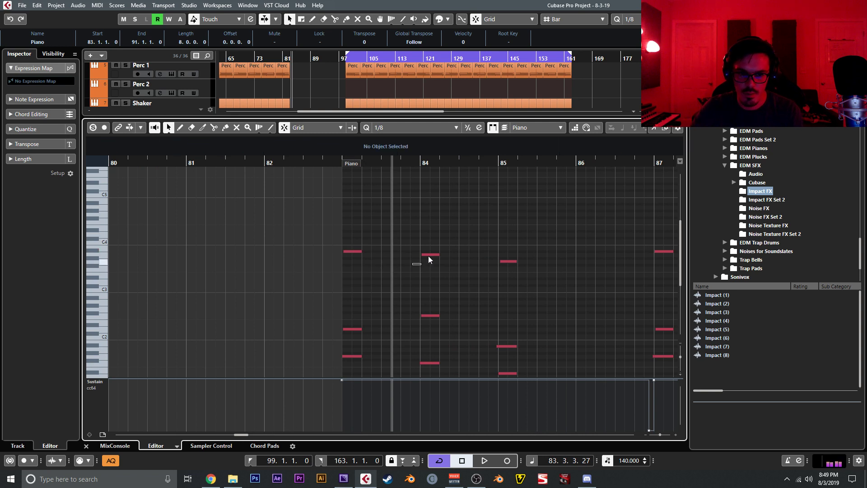
click(509, 261)
key(Up)
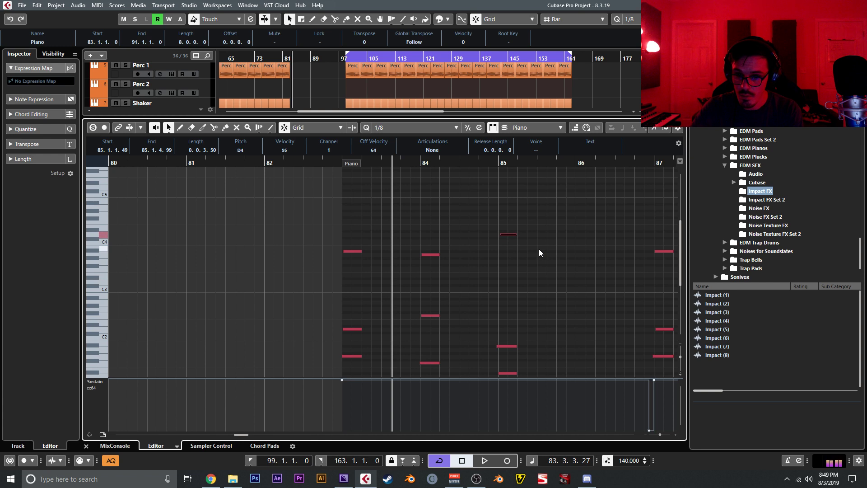
click(344, 163)
key(space)
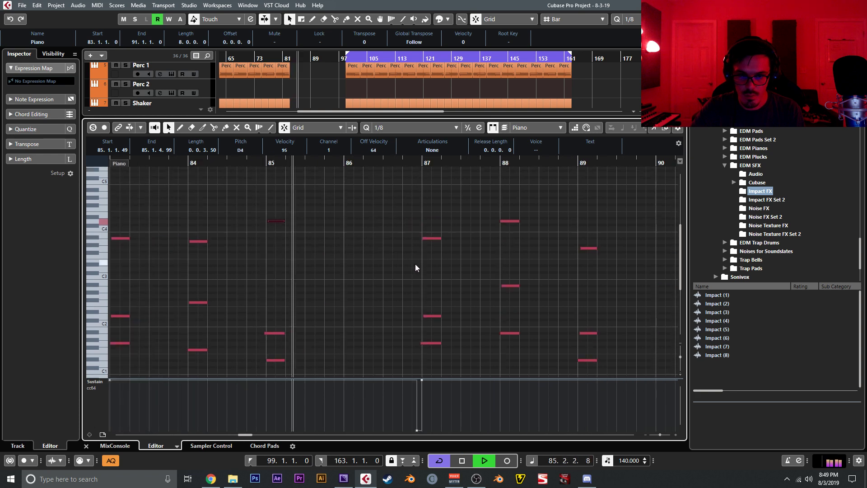
Stop playback and raise the top note of the bar 87 piano chord by one octave to A#4
click(433, 239)
key(space)
drag(433, 238, 432, 200)
key(Up)
key(Up)
key(Up)
key(Up)
key(Up)
key(Up)
key(Up)
key(Up)
key(Up)
key(Up)
key(Up)
key(Up)
key(Up)
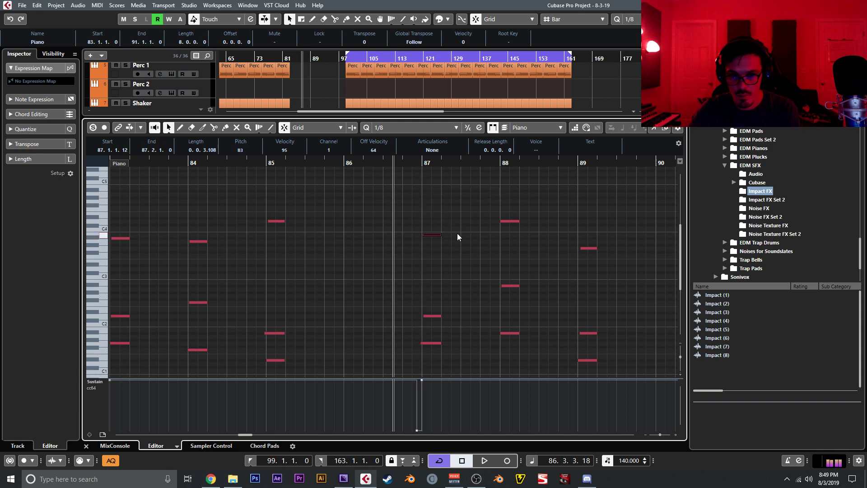
key(Down)
Raise the top notes of the piano chords at bars 88 and 89 to A4 and F4, and listen to the change
drag(519, 249, 529, 229)
key(Up)
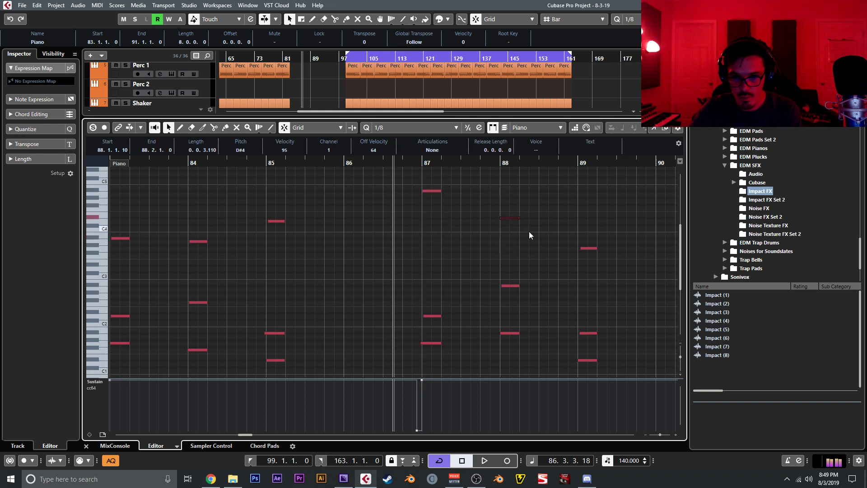
drag(578, 252, 594, 218)
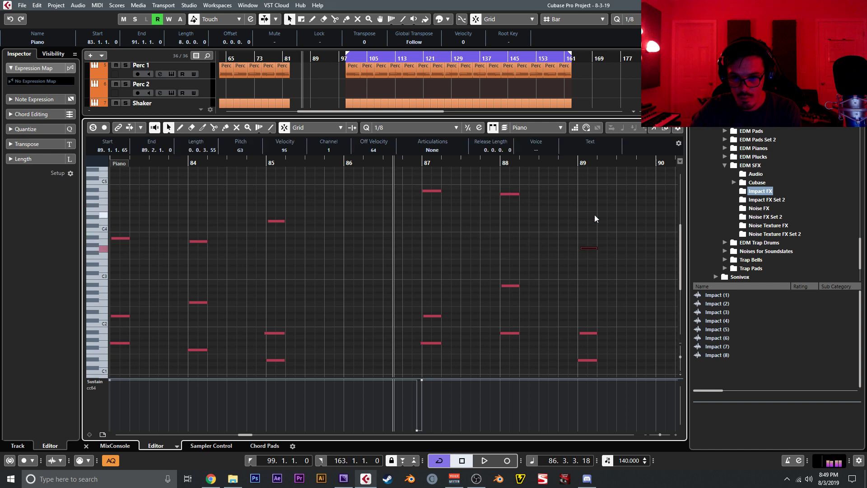
key(space)
click(600, 242)
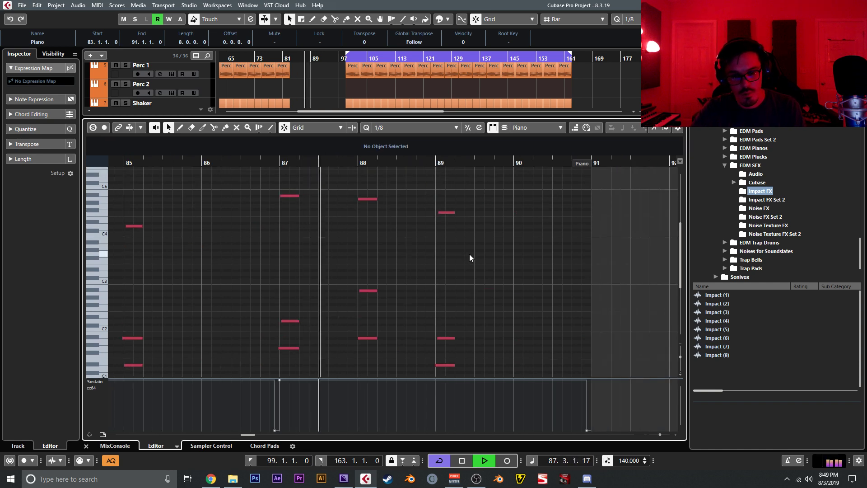
Open the Piano event spanning bars 91 to 99 and lower the top note of its first chord by one octave
click(79, 459)
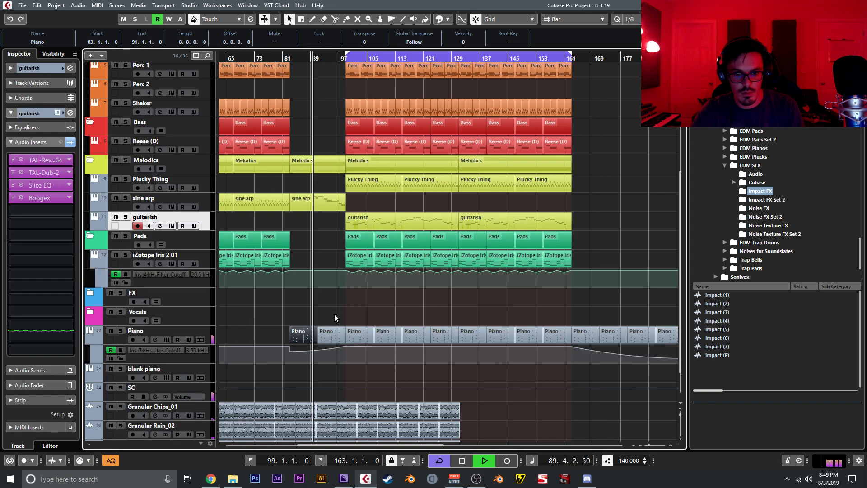
double_click(335, 331)
key(space)
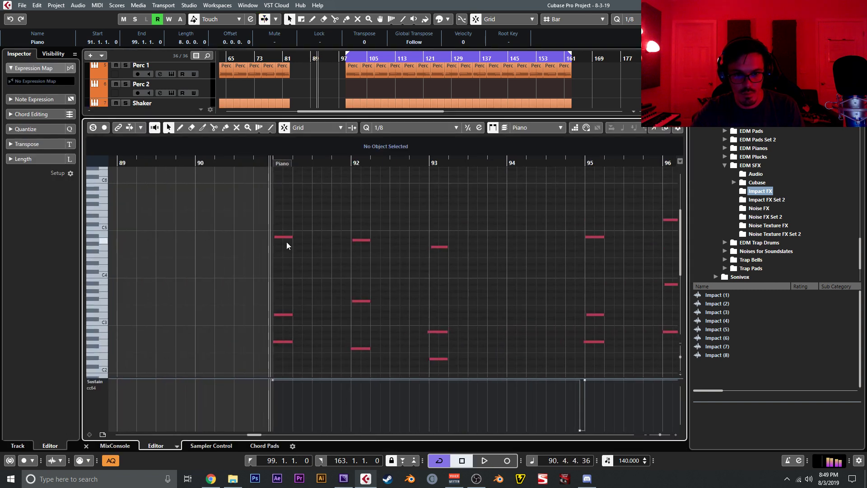
click(289, 237)
key(shift+Down)
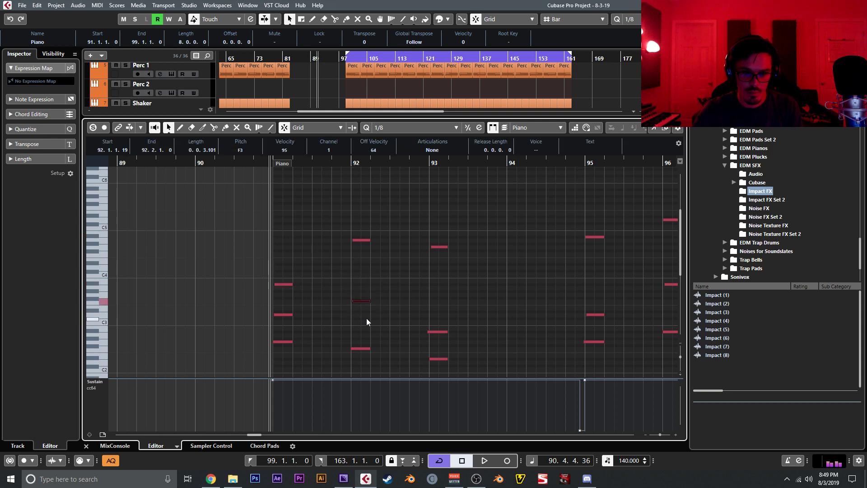
Raise the lowest note of the bar 93 piano chord by one octave to D#3
key(Right)
key(Right)
key(shift+Up)
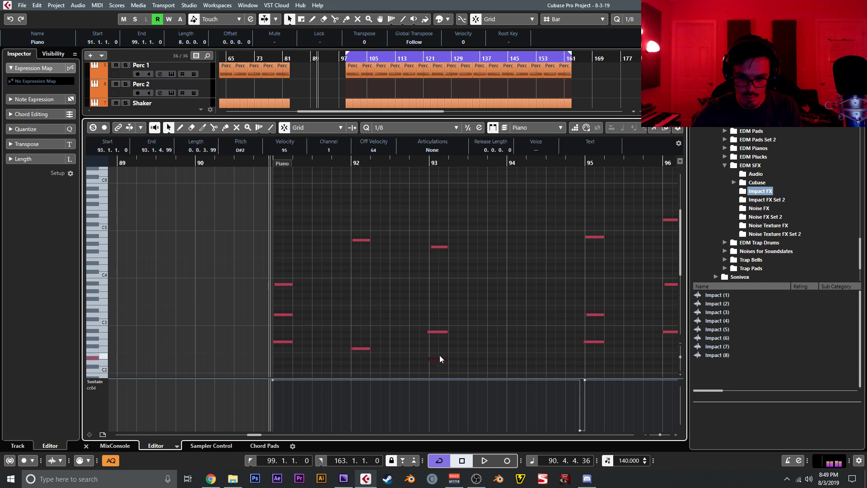
Revoice the bar 95 piano chord by lowering its top note and raising its middle note by one octave each
scroll(442, 354, right, 4)
scroll(447, 293, down, 1)
click(416, 203)
key(shift+Down)
click(407, 281)
Lower the middle and top notes of the bar 96 piano chord by one octave, bringing the top note to D4
drag(509, 272, 482, 246)
key(shift+Down)
click(494, 186)
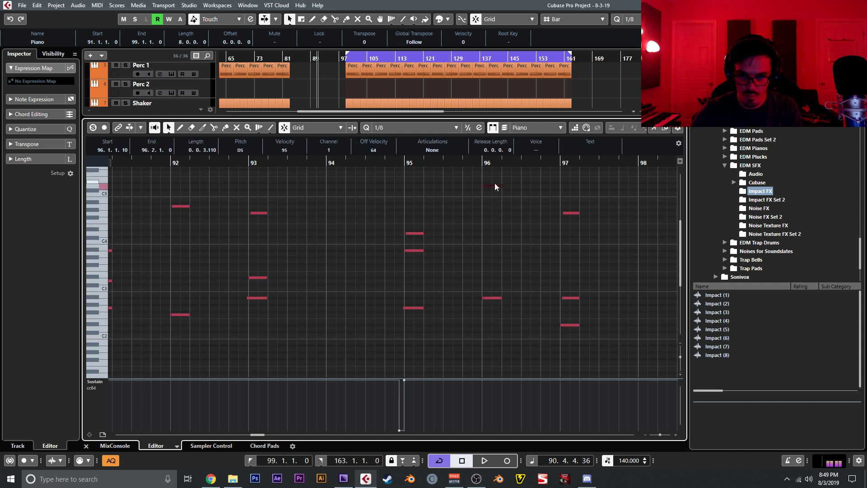
Revoice the bar 97 piano chord by lowering its top note to G3 and raising its lowest note to D#3
drag(580, 200, 568, 236)
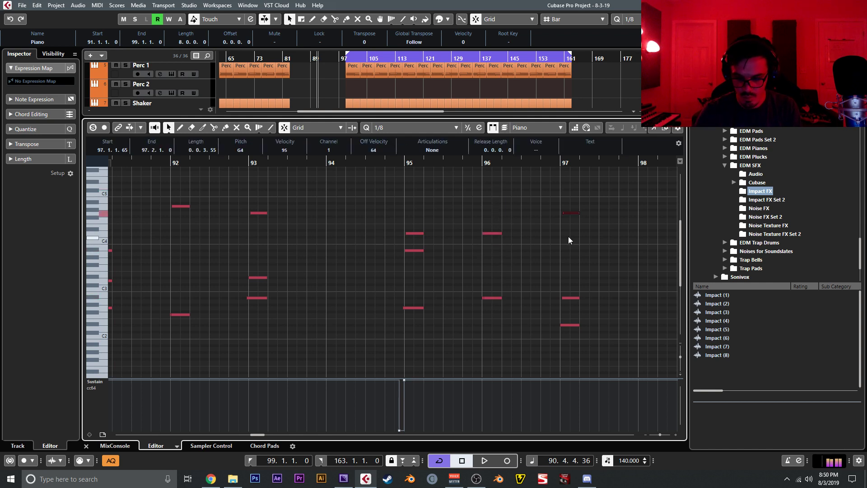
drag(548, 344, 575, 319)
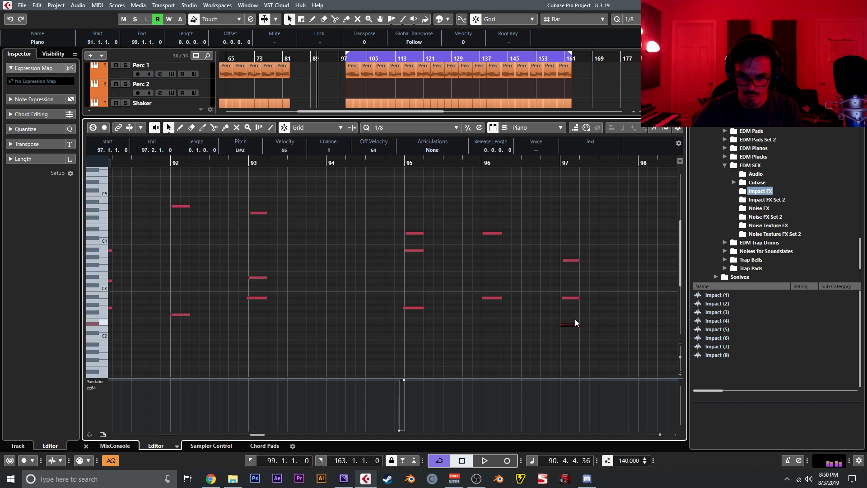
key(shift+Up)
Close the note editor and play the arrangement from bar 80
click(86, 446)
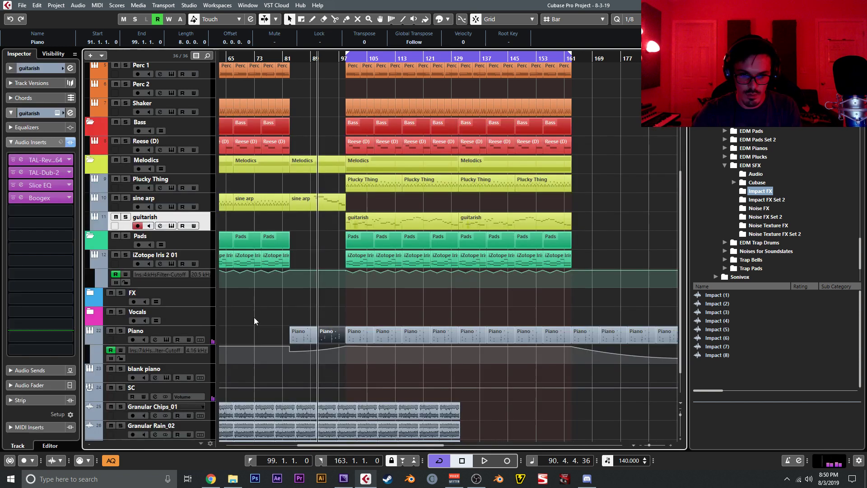
click(279, 58)
key(space)
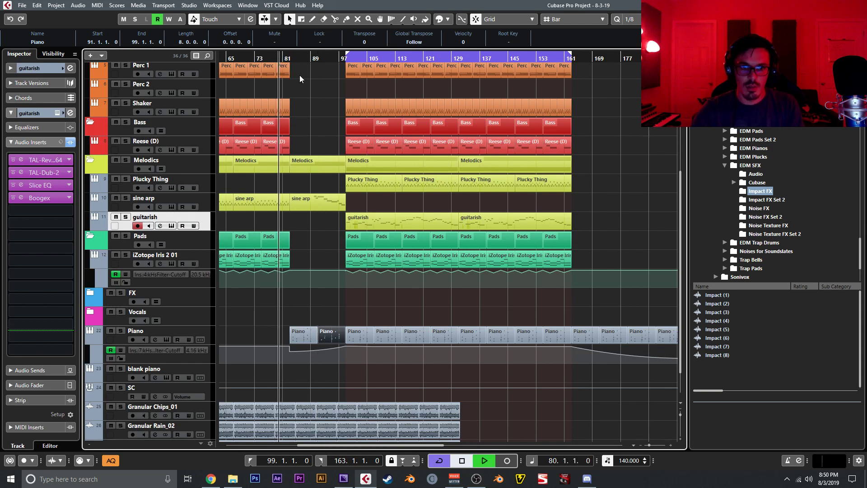
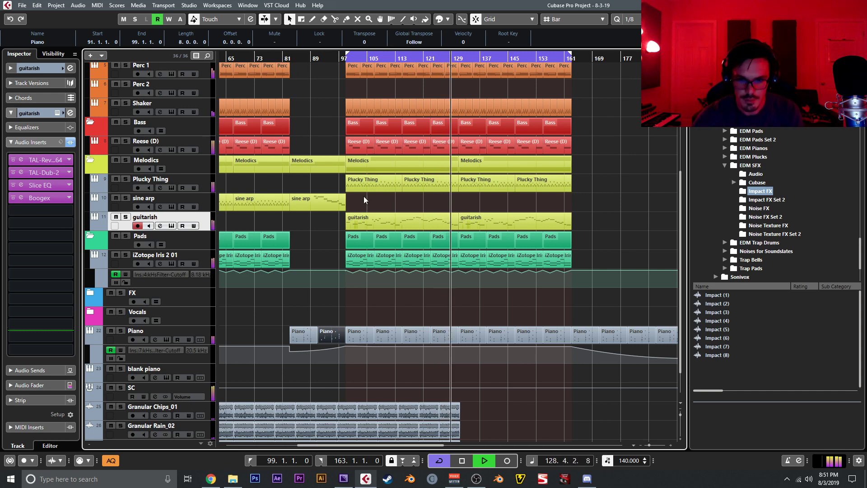
Turn off cycle playback and duplicate the last three Granular Chips_01, Granular Rain_02 and Vinyl 3 events five times
scroll(373, 219, down, 2)
drag(494, 368, 408, 415)
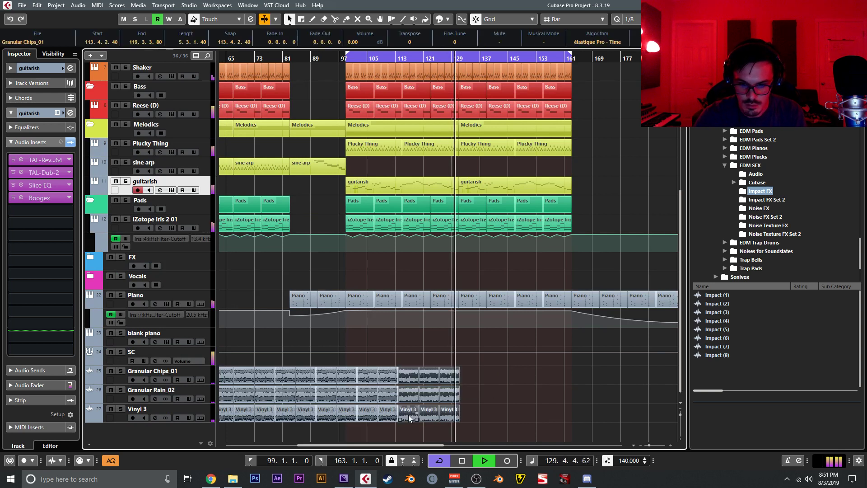
key(KP_Divide)
key(ctrl+d)
key(ctrl+d)
key(ctrl+d)
key(ctrl+d)
key(ctrl+d)
Replace the Piano events after bar 163 with copies of the two Piano events spanning bars 83 to 99
drag(616, 291, 491, 296)
key(Delete)
scroll(568, 291, left, 3)
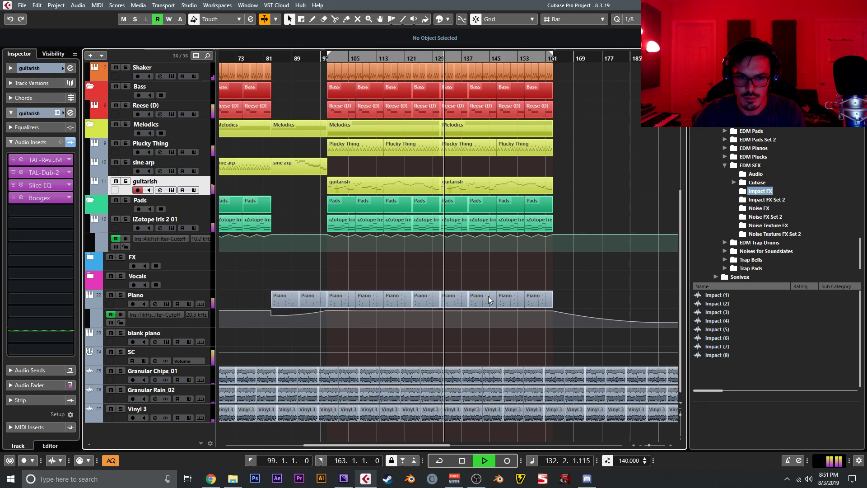
drag(285, 285, 307, 299)
click(195, 296)
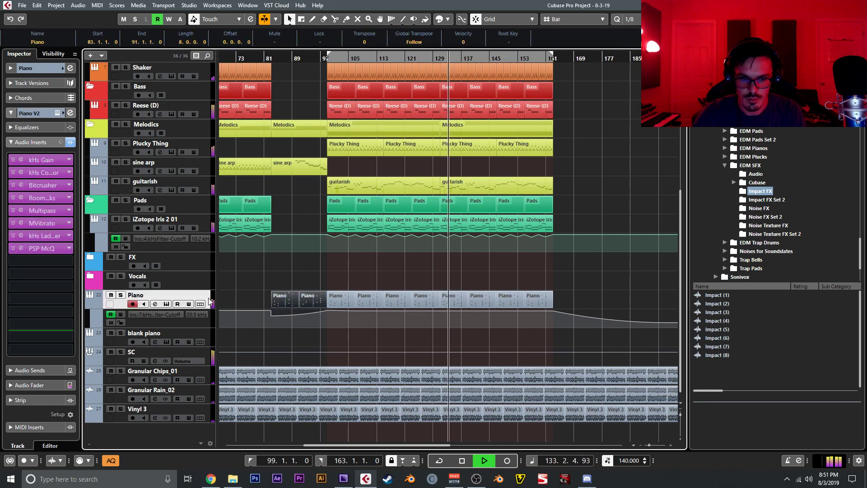
drag(456, 299, 561, 298)
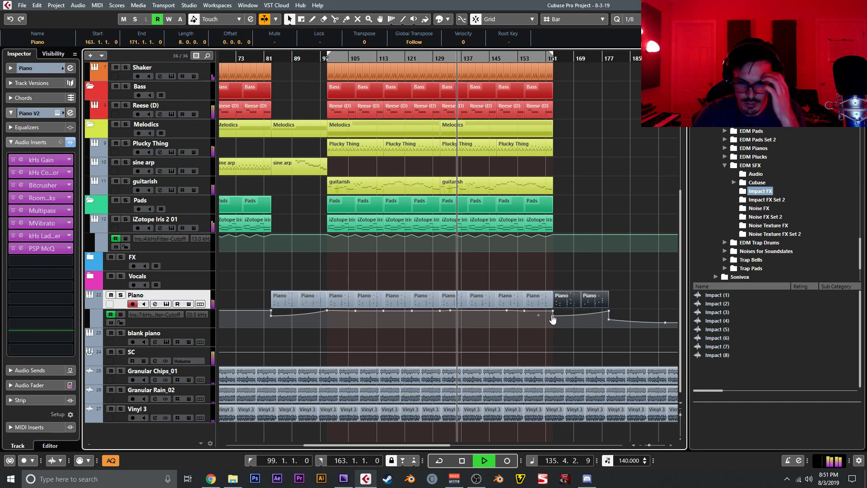
Delete the copied Piano filter cutoff automation points at bars 163 and 179 and adjust the falling curve
click(552, 315)
key(Delete)
click(609, 312)
key(Delete)
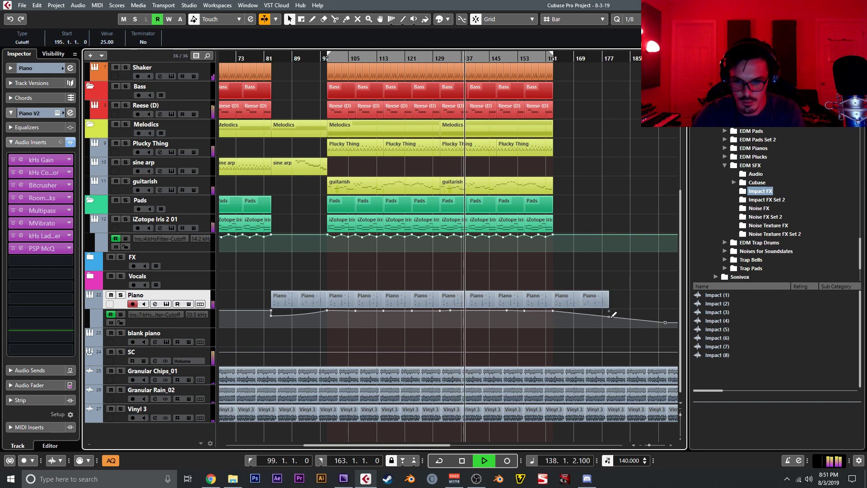
drag(608, 318, 575, 297)
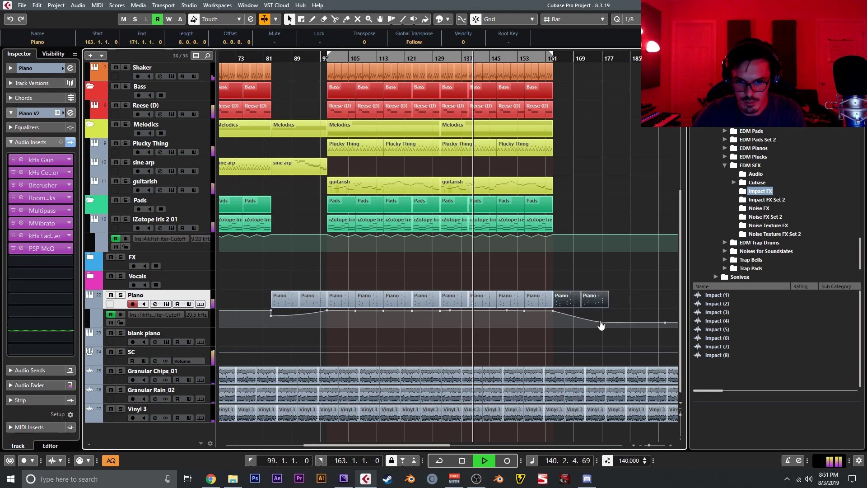
Duplicate the Kick and Clanking Metal events of bars 99 to 131 once, filling bars 131 to 163
scroll(602, 324, up, 5)
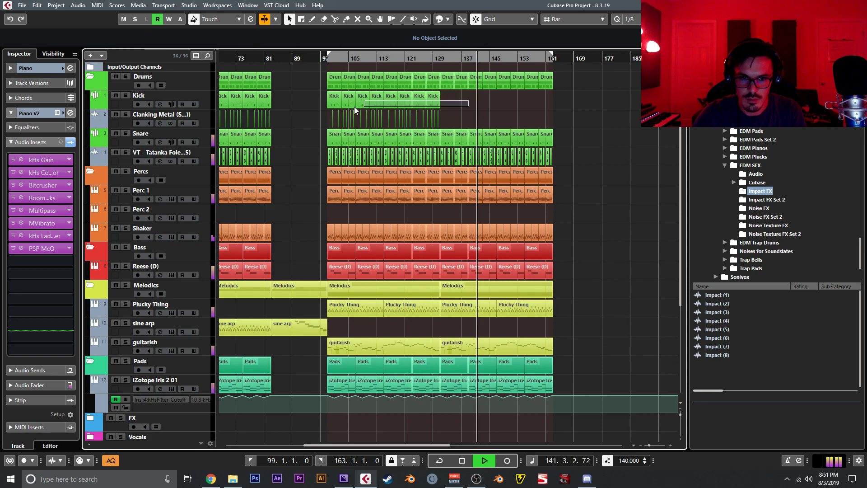
click(330, 102)
click(490, 117)
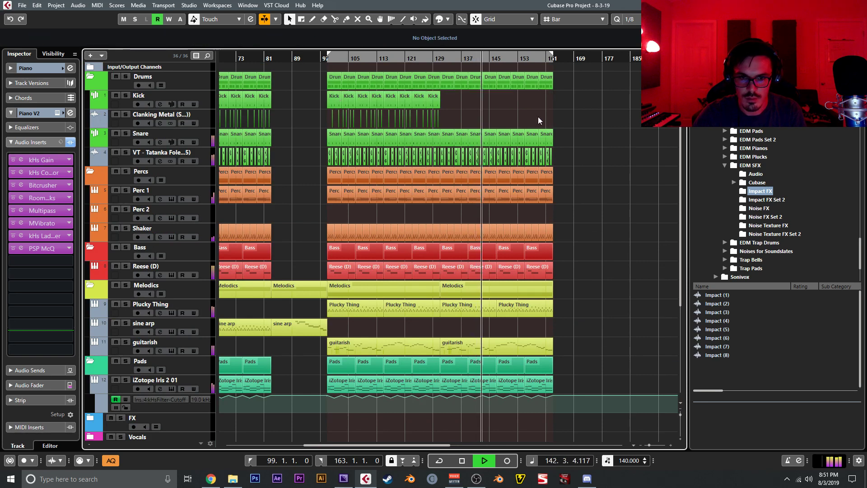
drag(580, 120, 454, 146)
click(567, 106)
drag(566, 106, 318, 123)
key(ctrl+d)
key(ctrl+d)
key(ctrl+z)
Review the second drop's tracks from Drums down to Vinyl 3 up to bar 163 during playback
scroll(600, 133, down, 4)
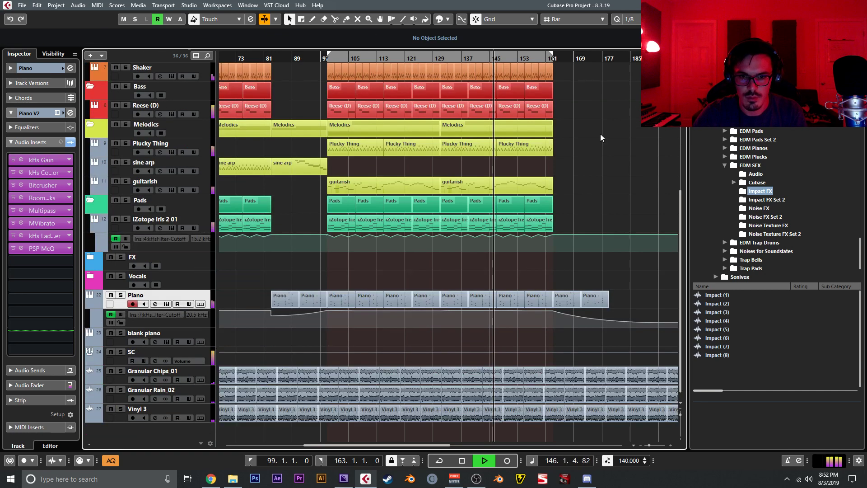
scroll(600, 134, up, 2)
scroll(600, 134, up, 5)
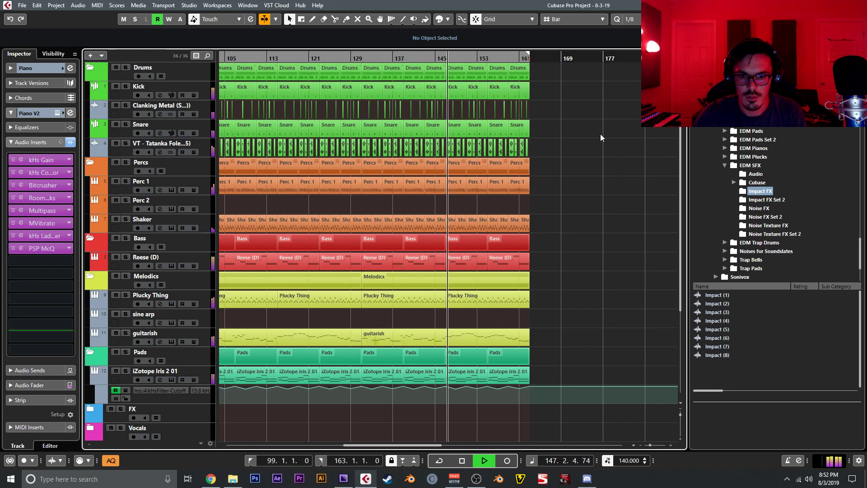
scroll(591, 135, up, 1)
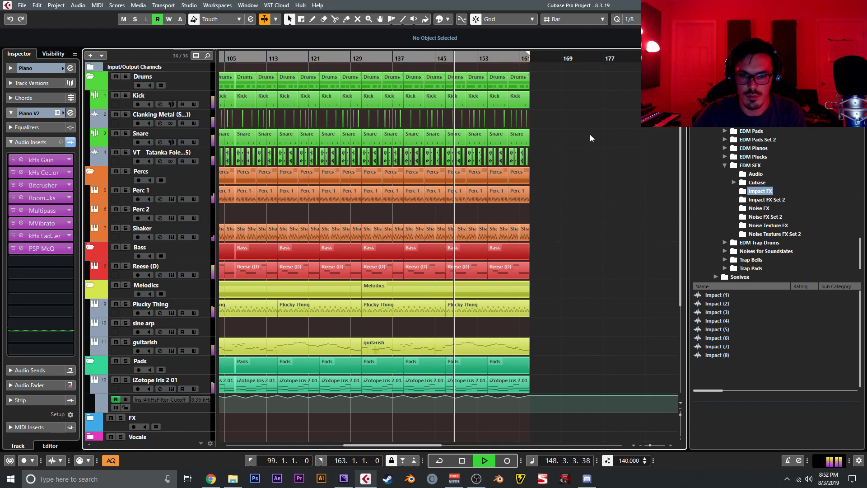
scroll(589, 134, down, 4)
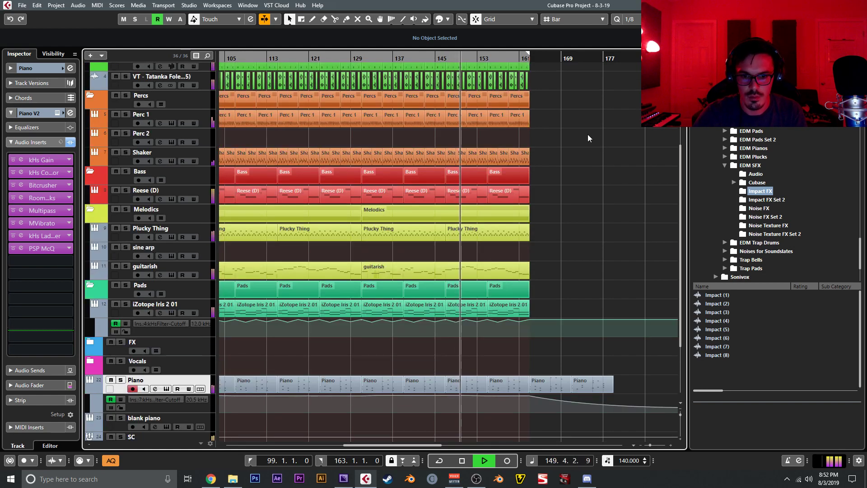
scroll(576, 178, down, 4)
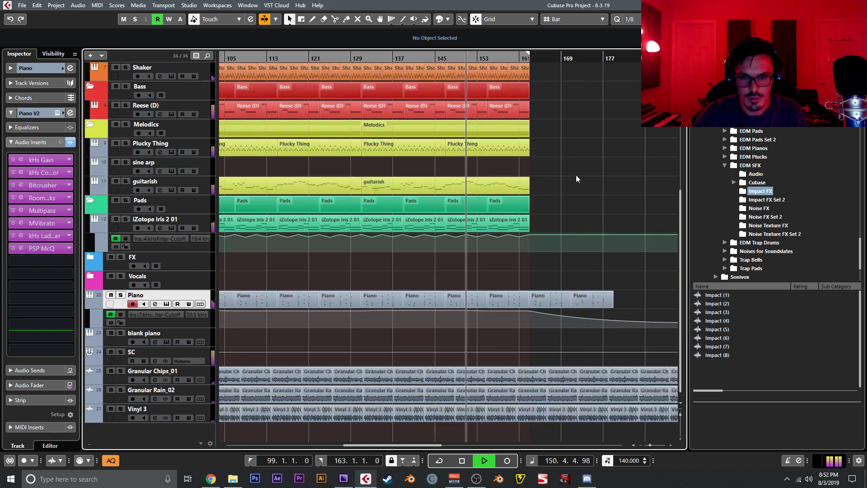
scroll(575, 175, up, 8)
key(g)
key(g)
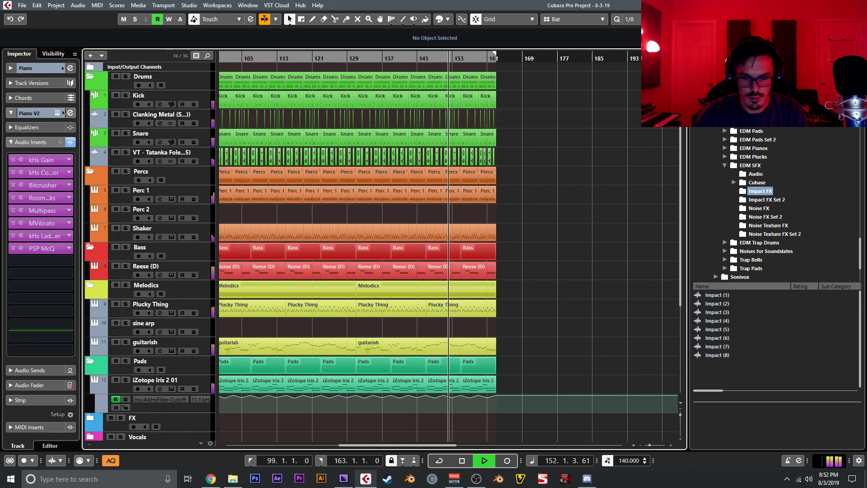
In the guitarish track's Slice EQ, lower the high-mid boost and reduce the cut near 1.16 kHz to about -4.4 dB
scroll(513, 239, down, 8)
key(g)
click(172, 185)
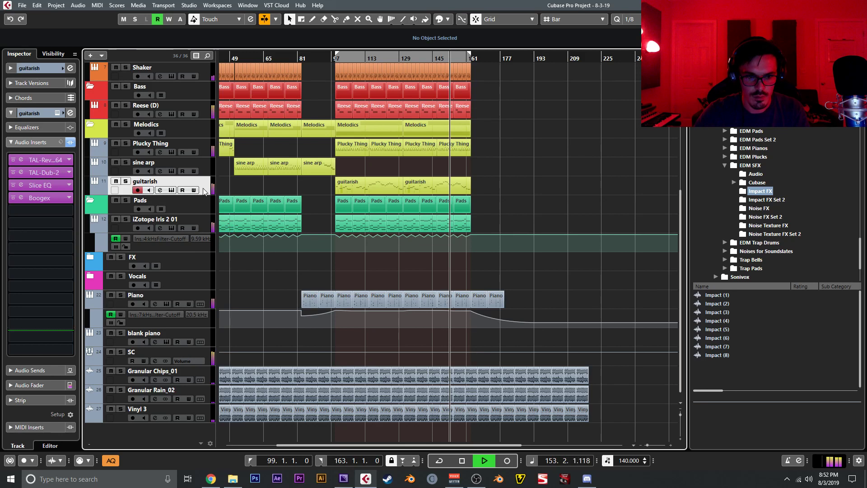
click(40, 185)
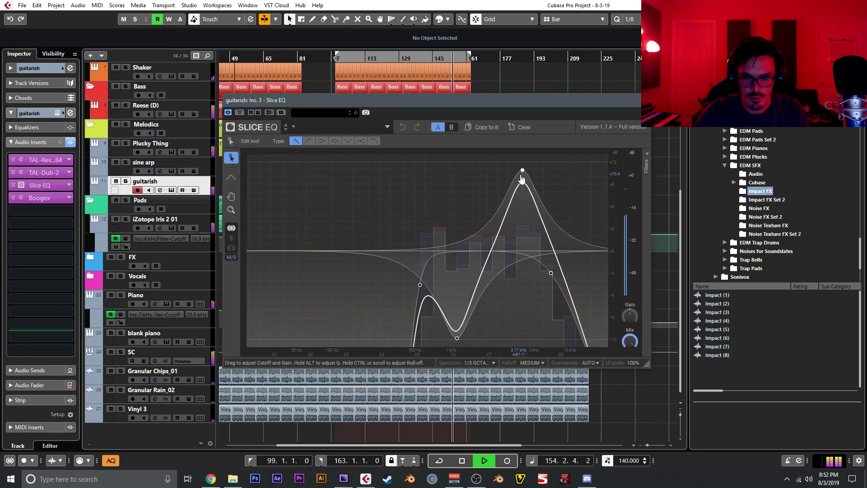
drag(527, 182, 533, 179)
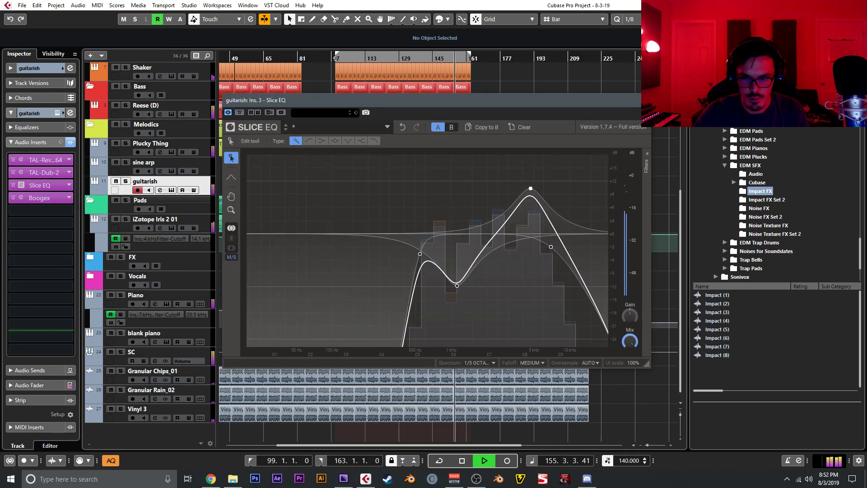
drag(457, 287, 460, 267)
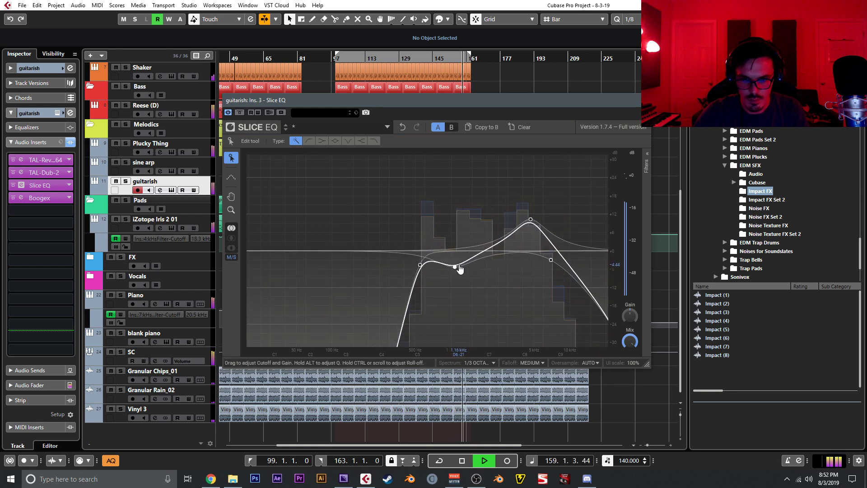
click(644, 99)
click(627, 132)
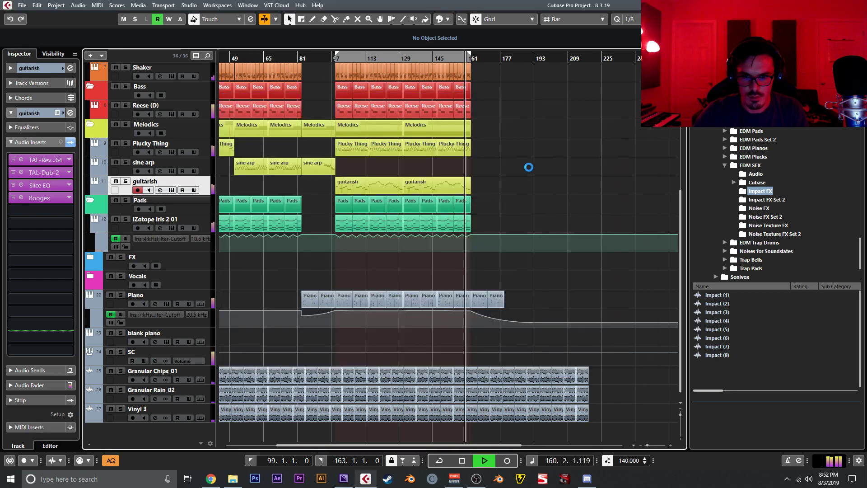
Audition the impact samples and import Impact (8) onto a new track under FX near bar 163, accepting the import options
scroll(523, 198, up, 3)
click(740, 313)
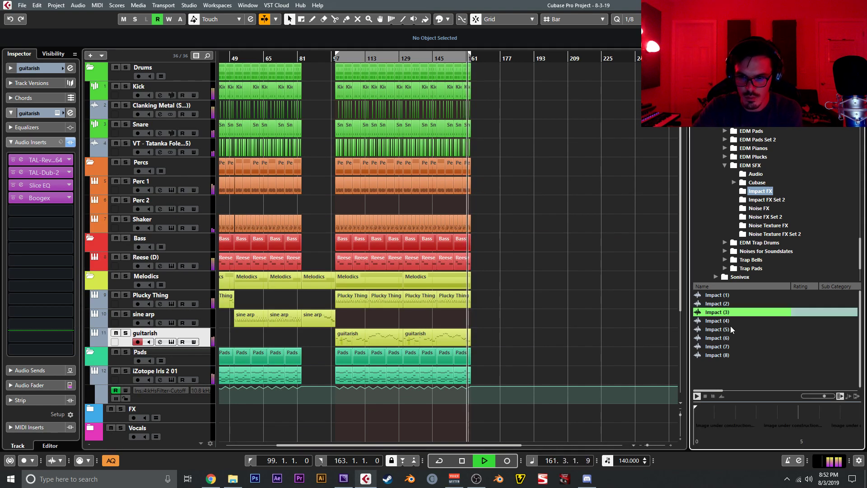
scroll(628, 318, down, 3)
click(722, 355)
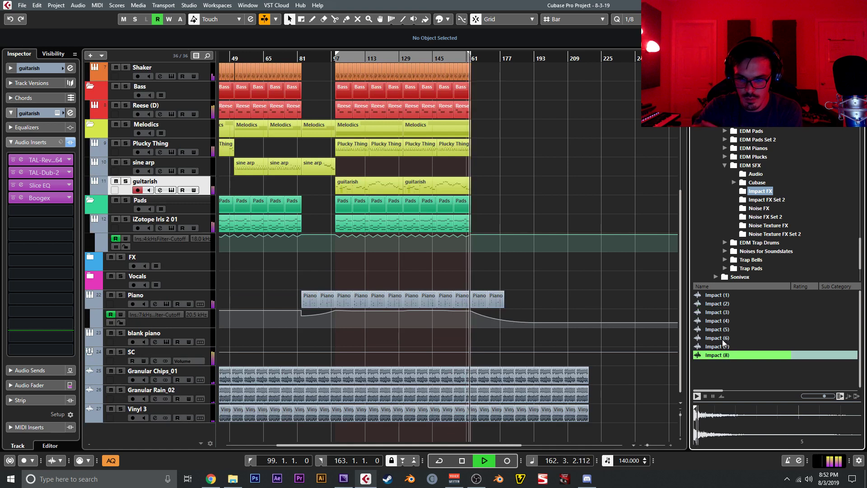
drag(724, 357, 215, 277)
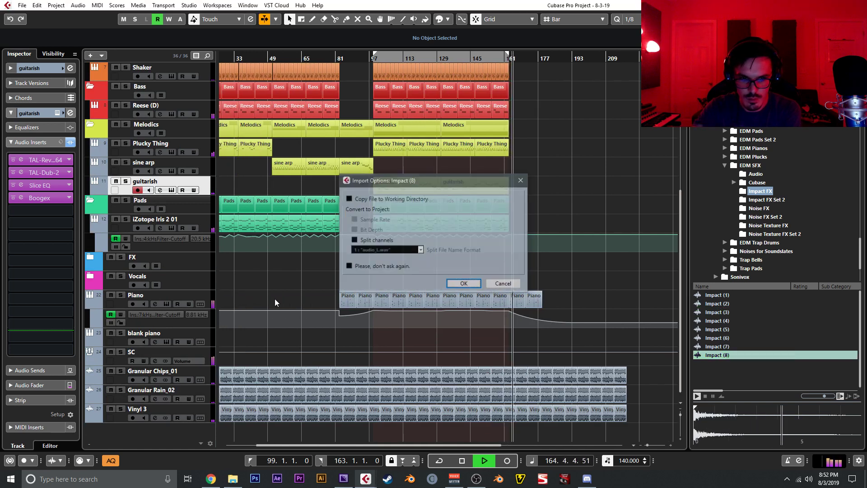
click(461, 283)
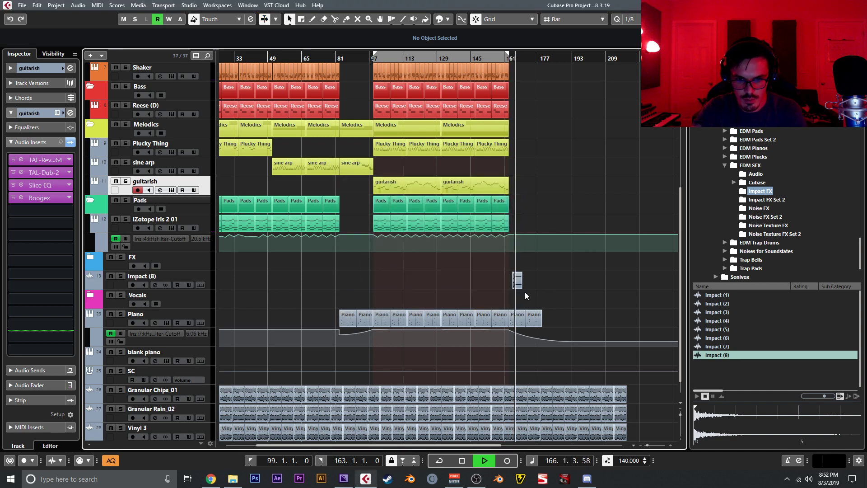
Move the Impact (8) event so its snap point sits at bar 163, and inspect its waveform in the sample editor
key(h)
key(h)
key(h)
drag(458, 282, 421, 281)
double_click(405, 281)
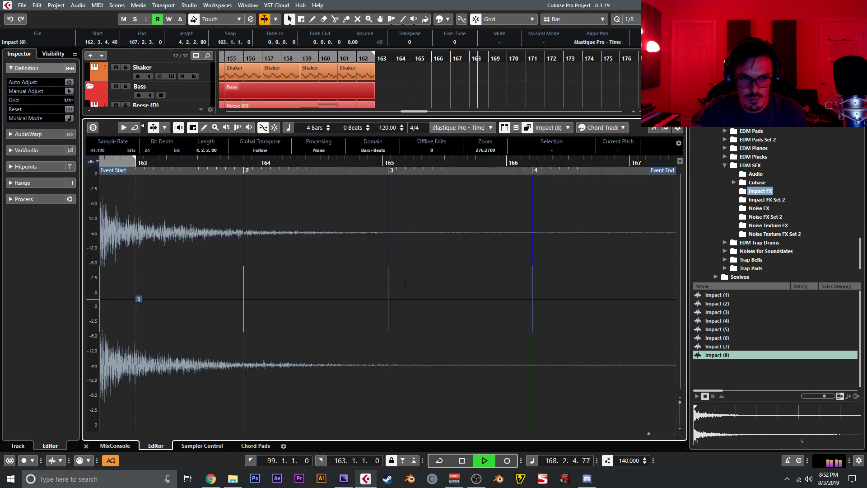
scroll(441, 93, down, 5)
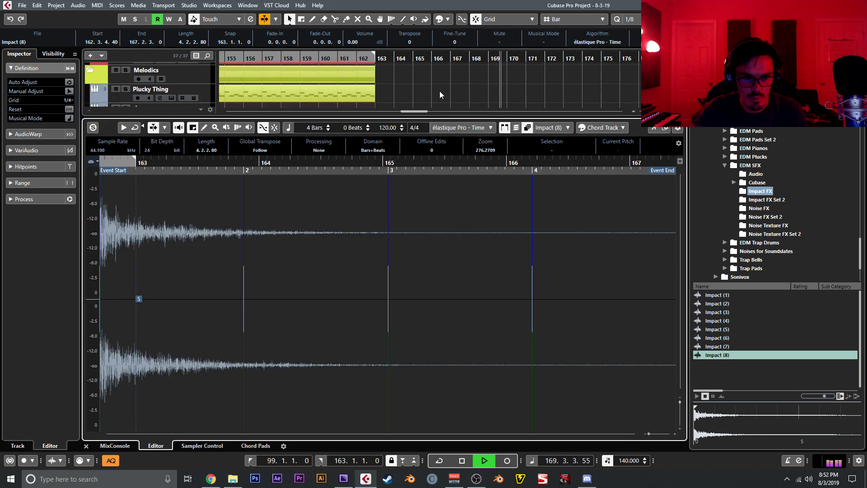
Close the sample editor, align the Impact (8) event's start to 163.1.1.0, and play from bar 161
click(87, 446)
drag(426, 263, 431, 263)
click(335, 59)
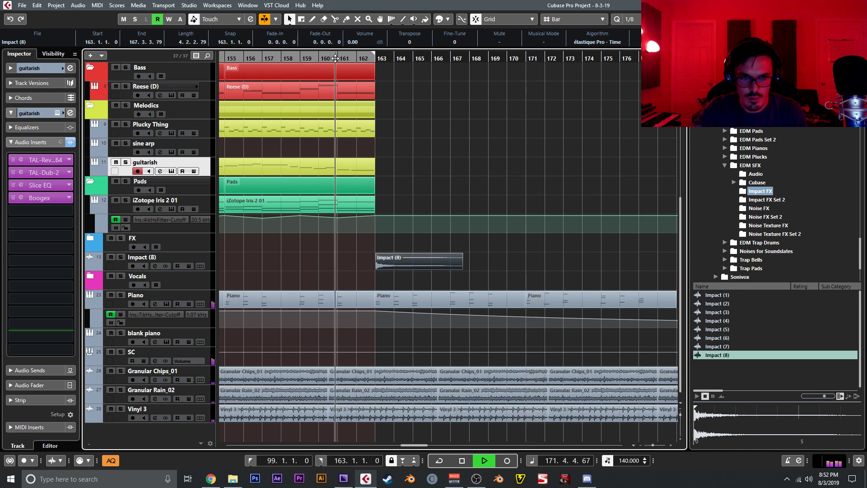
click(404, 116)
Audition the Impact (6) sample and import it onto a new track below Impact (8) near bar 162, accepting the import options
click(727, 338)
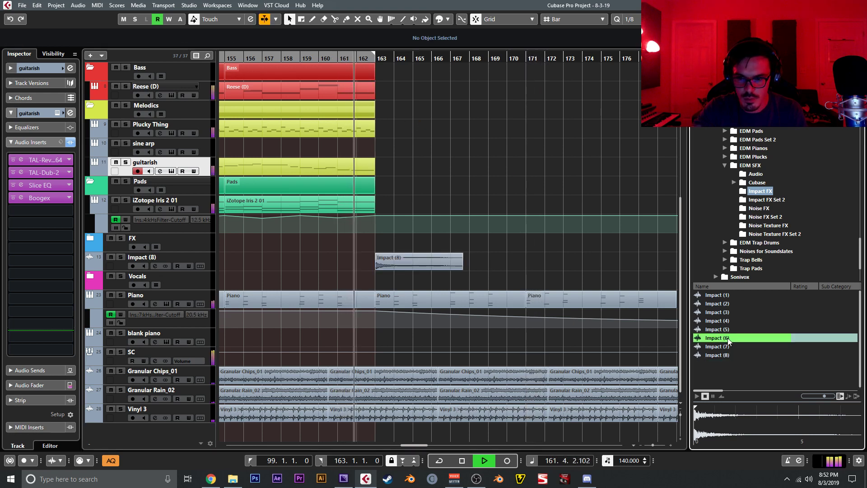
drag(727, 338, 337, 270)
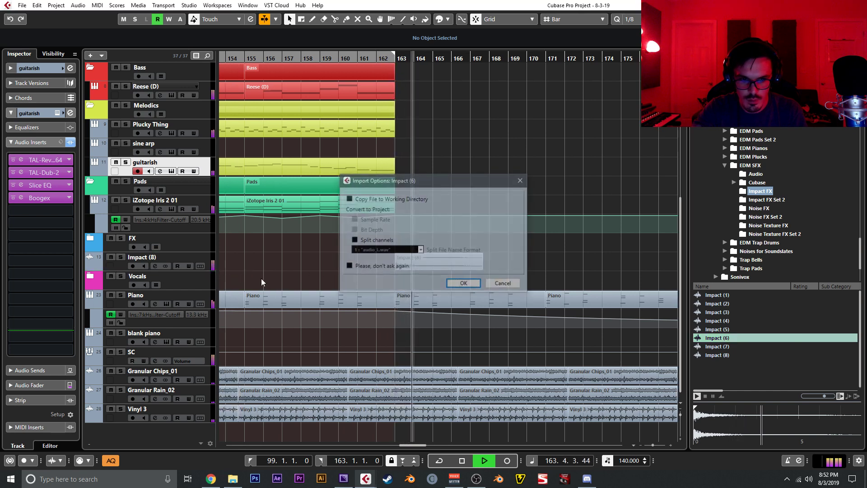
click(461, 283)
drag(445, 283, 411, 283)
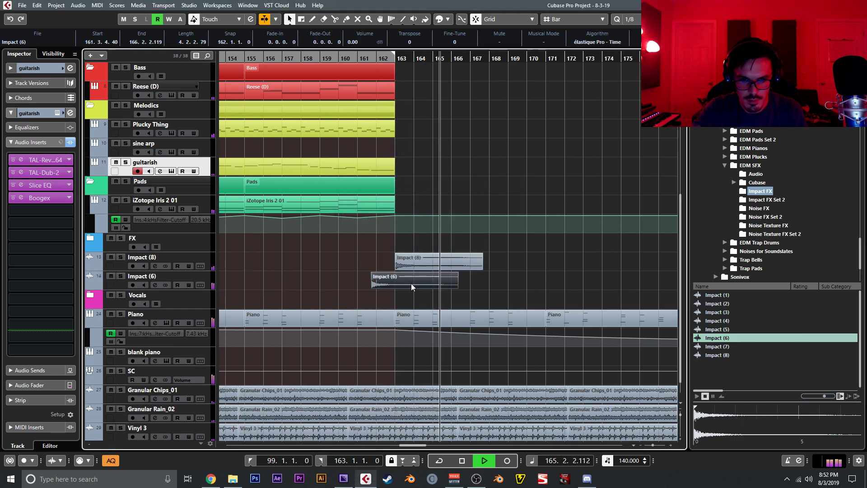
Inspect Impact (6) in the sample editor, place it reversed as a four-bar event from 159.1.1.0 to 163.1.1.0, and play the transition
double_click(411, 283)
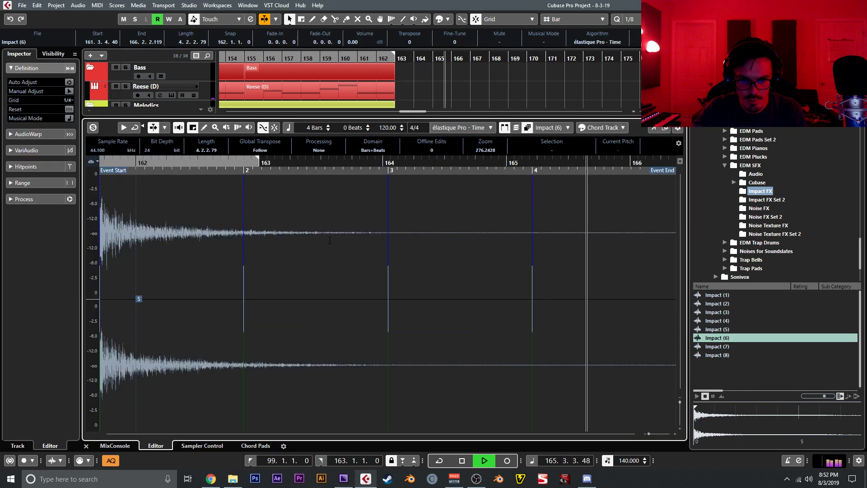
click(85, 445)
drag(435, 280, 387, 280)
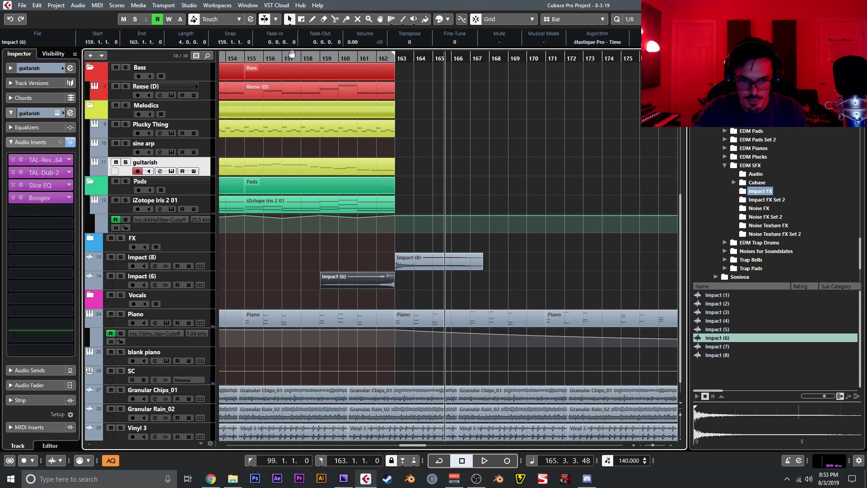
click(294, 58)
key(space)
In the mixer, lower Impact (8) to about -7.58 dB and Impact (6) to about -14.2 dB, and stop playback
click(178, 276)
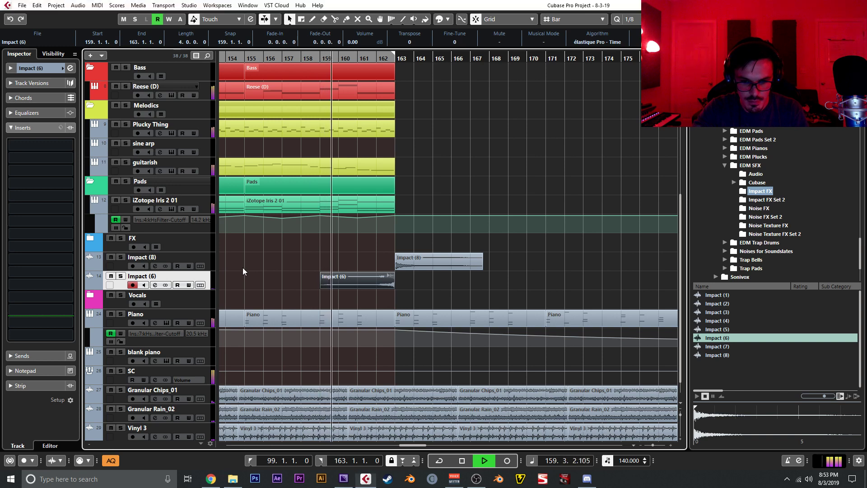
key(F3)
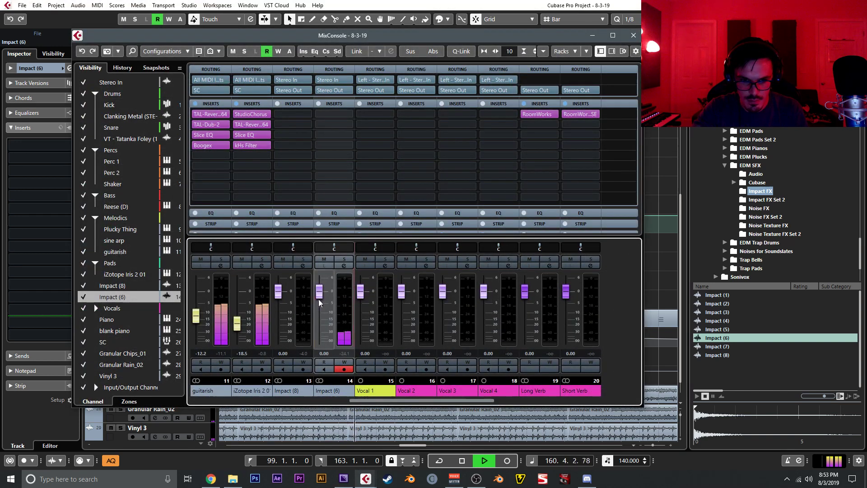
click(322, 316)
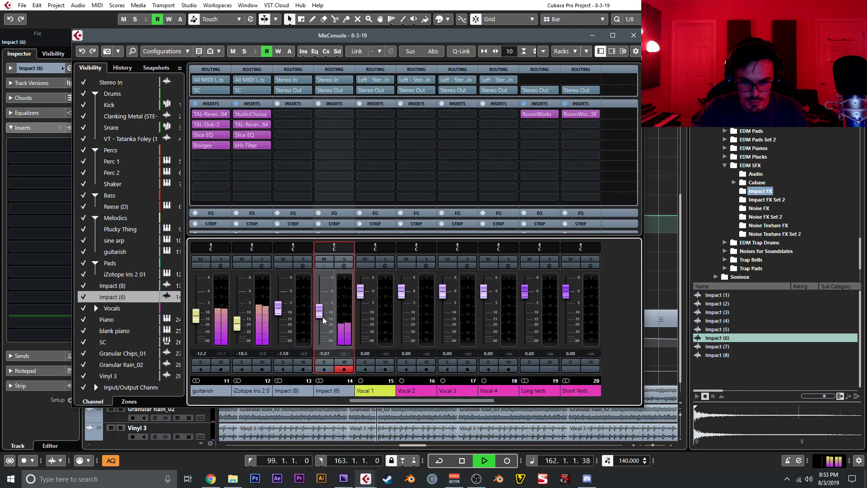
drag(321, 312, 321, 325)
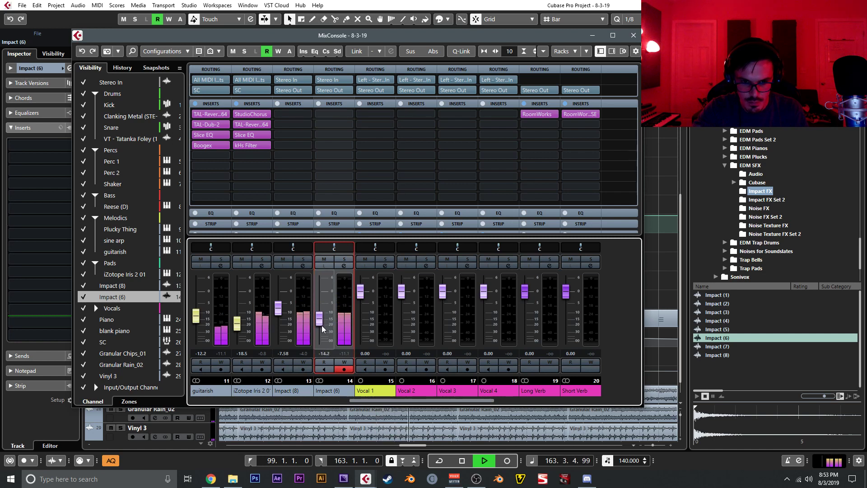
click(633, 35)
key(space)
Replace the event on the Impact (8) track with the Impact (7) sample near bar 163, accepting the import options
click(733, 346)
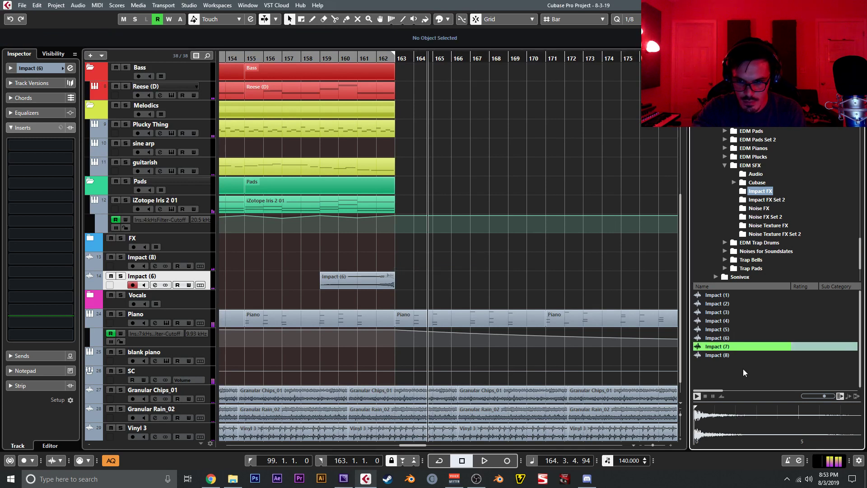
drag(727, 347, 407, 261)
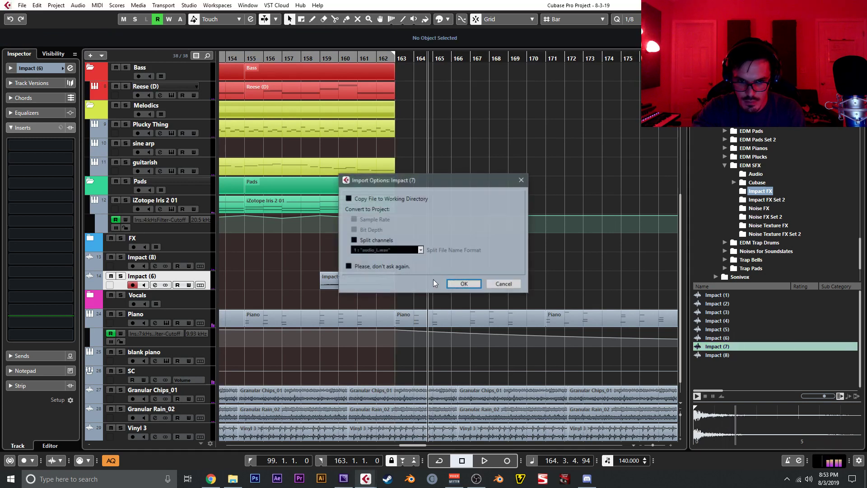
click(464, 284)
Inspect the Impact (7) waveform in the sample editor, align the event's start to bar 163, and play from bar 159
double_click(404, 259)
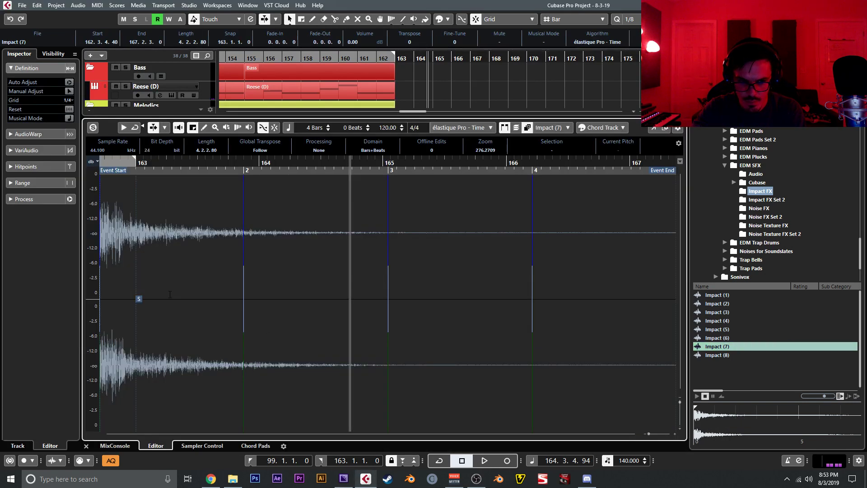
click(85, 446)
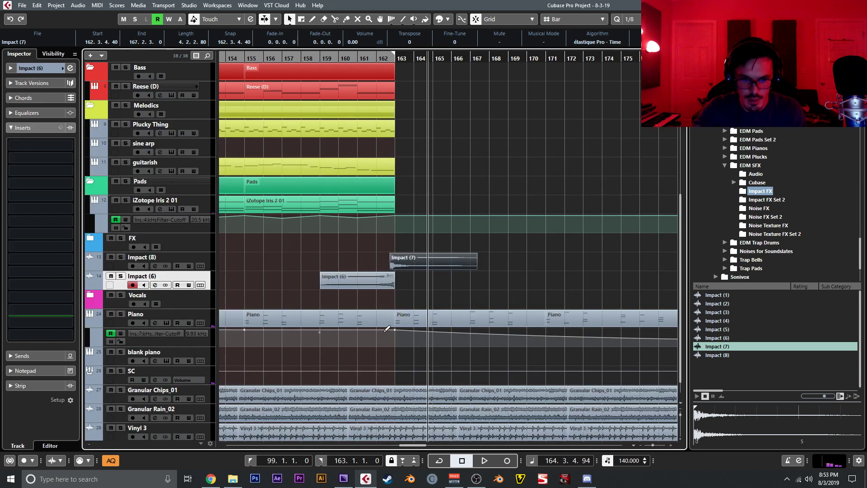
drag(411, 264, 414, 265)
click(388, 261)
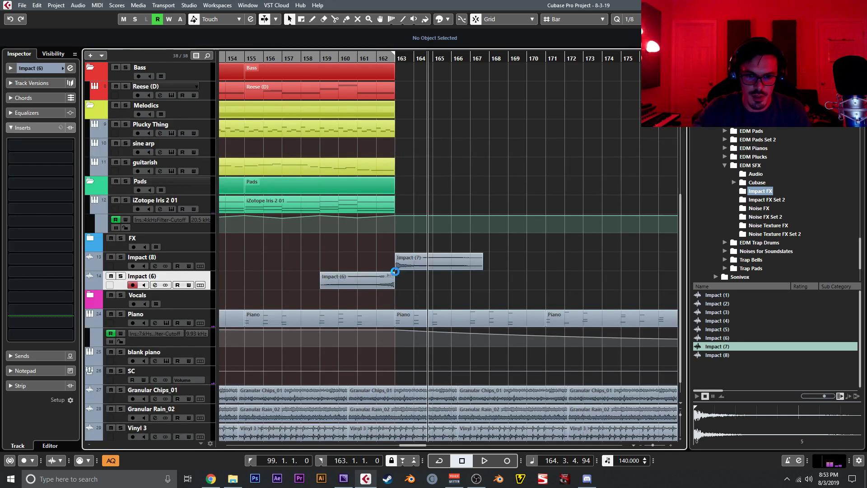
click(322, 59)
key(space)
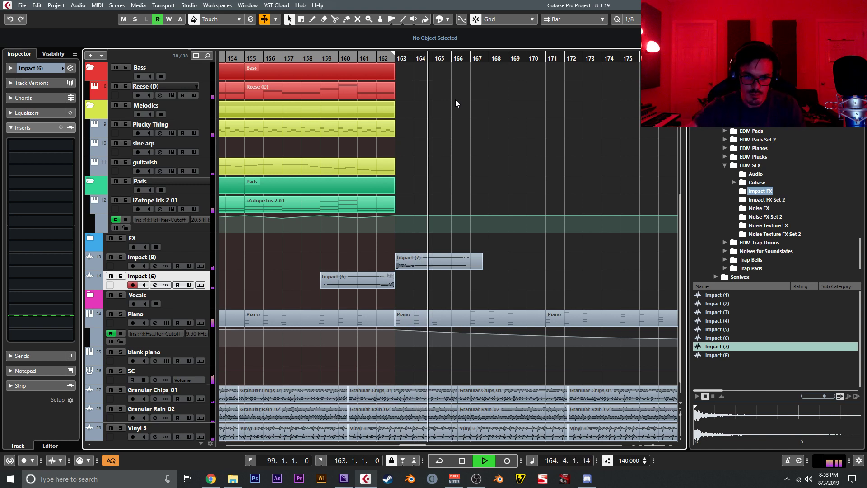
Duplicate the last Kick part to bar 163, split the copy near bar 164, and delete the remainder
scroll(435, 105, up, 5)
click(386, 98)
key(ctrl+d)
click(416, 113)
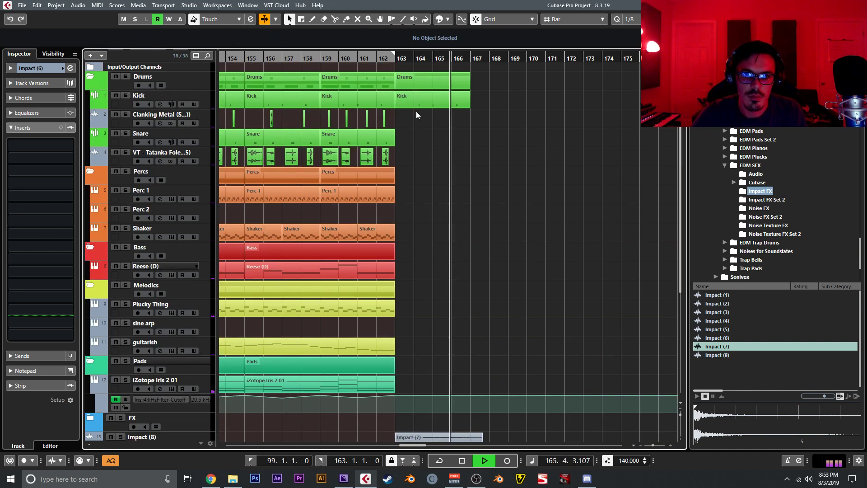
right_click(424, 113)
click(473, 115)
click(418, 104)
key(1)
click(424, 105)
key(Delete)
Route the outputs of the Impact (8) and Impact (6) tracks to SC, and play the transition from bar 159
click(370, 59)
scroll(408, 168, down, 10)
key(space)
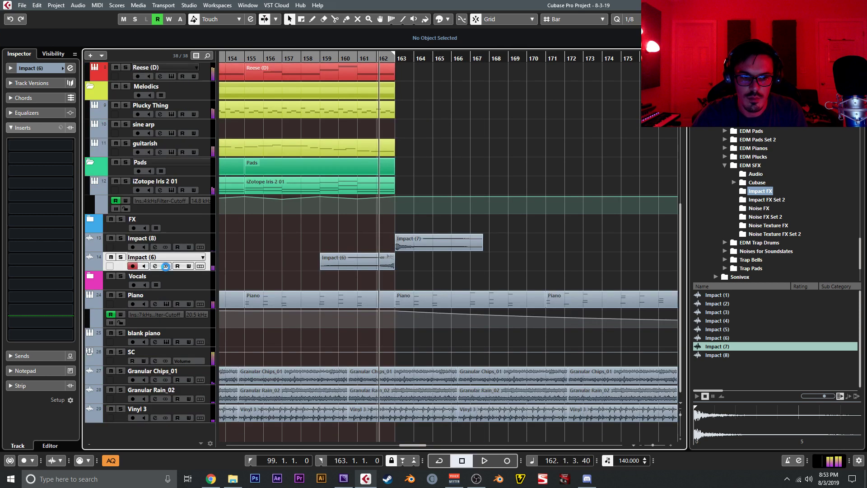
ctrl+click(204, 247)
key(F3)
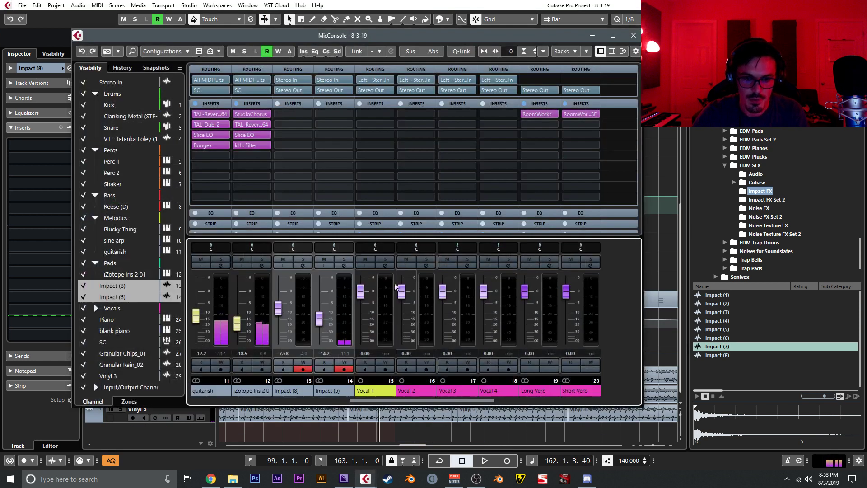
click(288, 90)
alt+shift+click(325, 149)
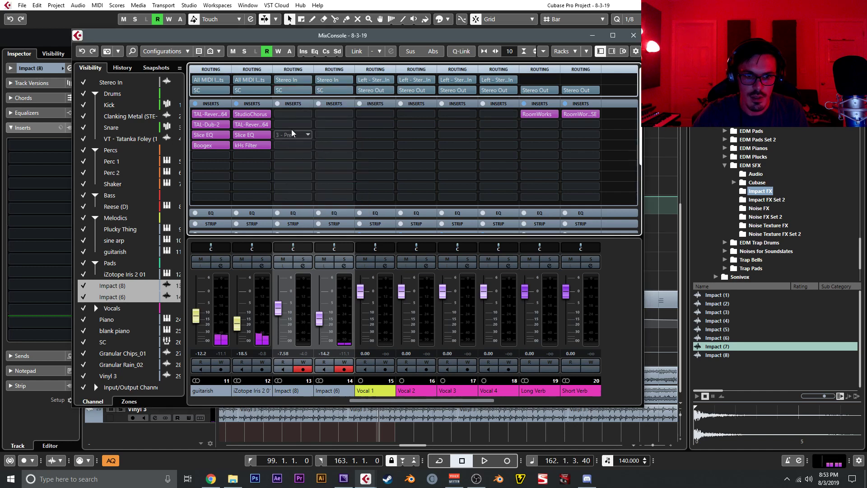
click(634, 35)
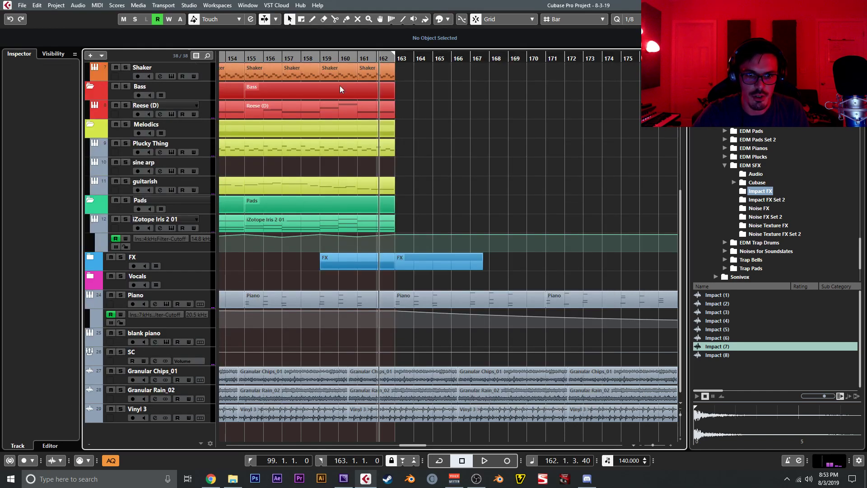
click(321, 58)
key(space)
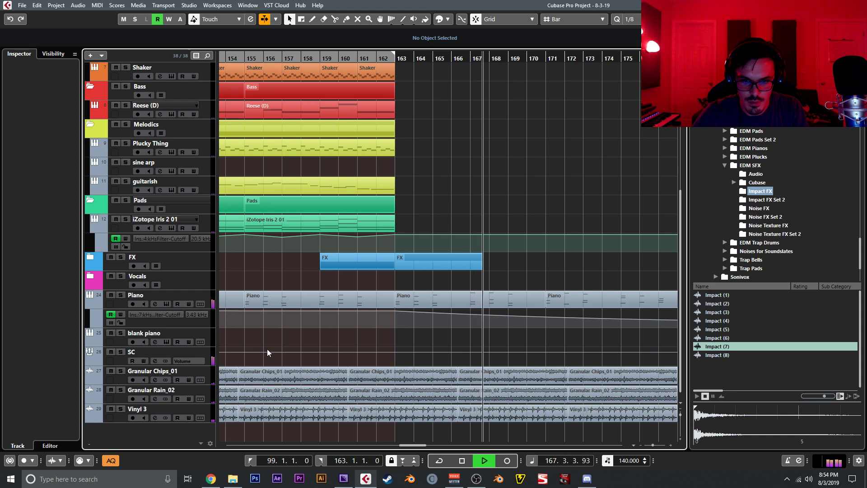
Split Granular Chips_01, Granular Rain_02 and Vinyl 3 at bar 179, where the piano ends, and delete all their events beyond it
scroll(481, 368, down, 5)
scroll(457, 368, down, 4)
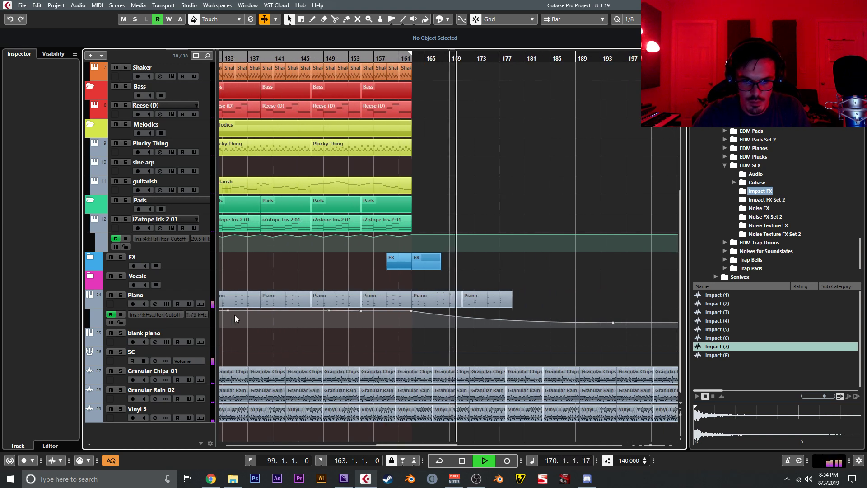
drag(519, 310, 496, 310)
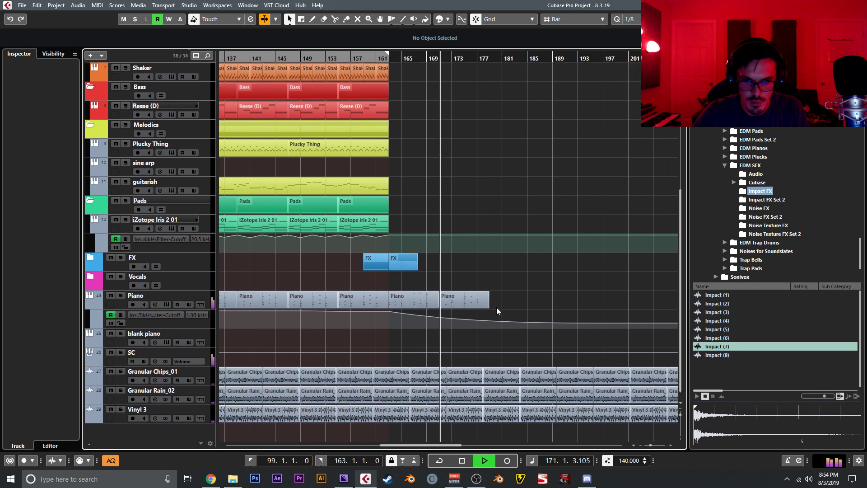
right_click(494, 366)
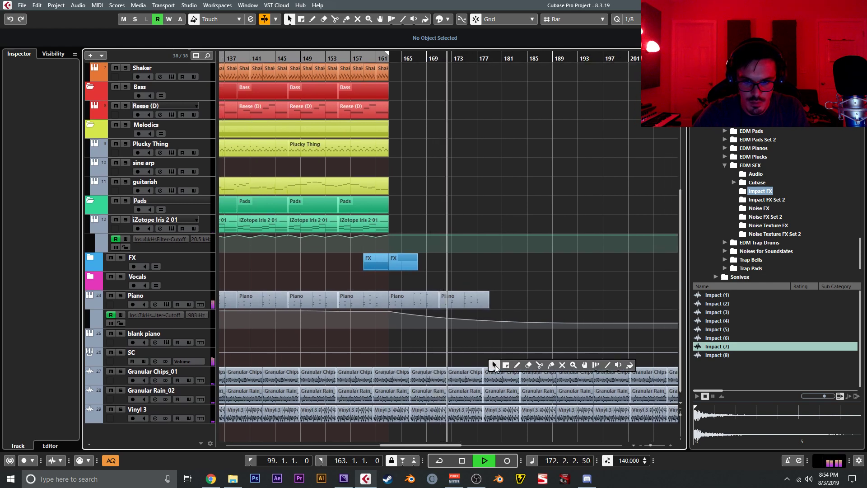
click(539, 365)
click(493, 372)
click(492, 390)
click(492, 411)
key(1)
drag(506, 425, 677, 418)
key(Delete)
key(Delete)
key(Delete)
key(Delete)
key(Delete)
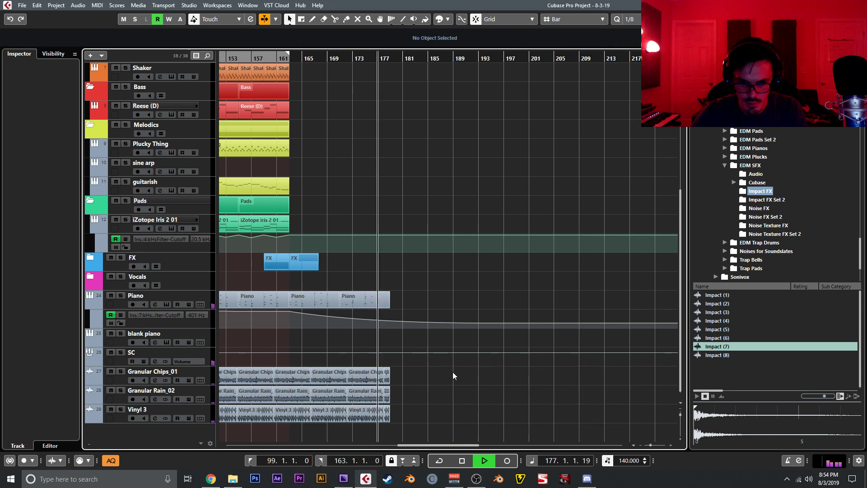
Extend the last Granular Rain_02 and Vinyl 3 events to bar 182
key(h)
key(h)
key(h)
key(h)
key(h)
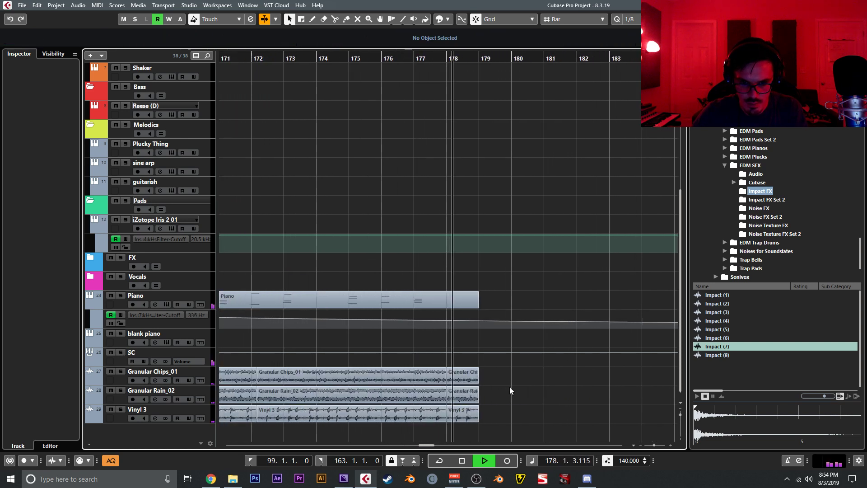
drag(501, 380, 580, 403)
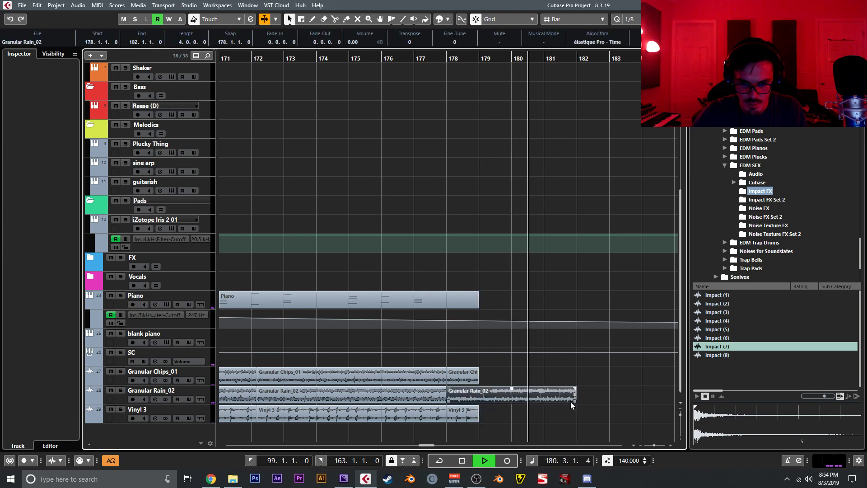
drag(478, 421, 575, 420)
Duplicate the last Vinyl 3 event at bar 182, cut the copy at bar 183, and delete the excess
key(ctrl+d)
right_click(574, 420)
click(623, 419)
click(579, 413)
right_click(579, 413)
click(586, 413)
click(606, 413)
key(Delete)
key(space)
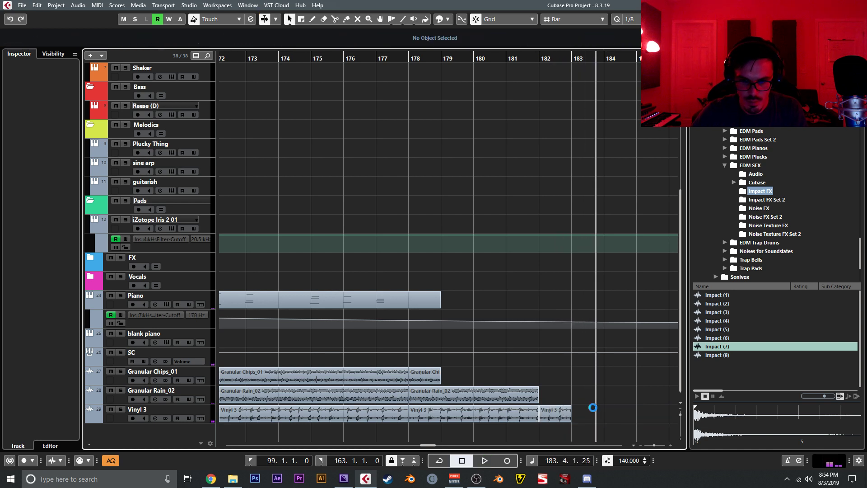
Expand the FX folder and play from bar 157 to review the transition into the outro
key(g)
key(g)
key(g)
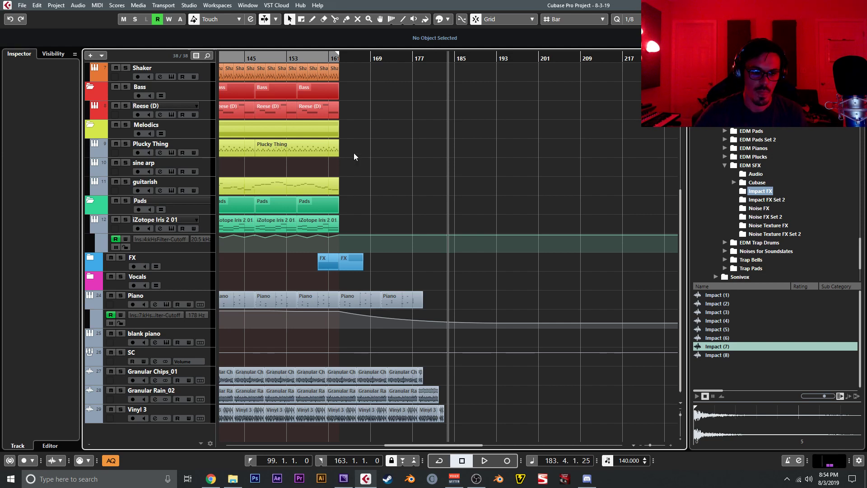
click(91, 258)
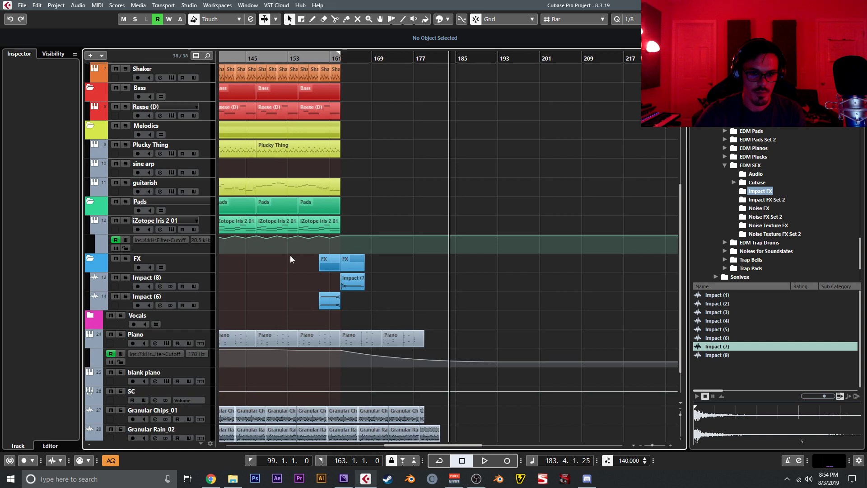
scroll(316, 194, left, 2)
click(352, 61)
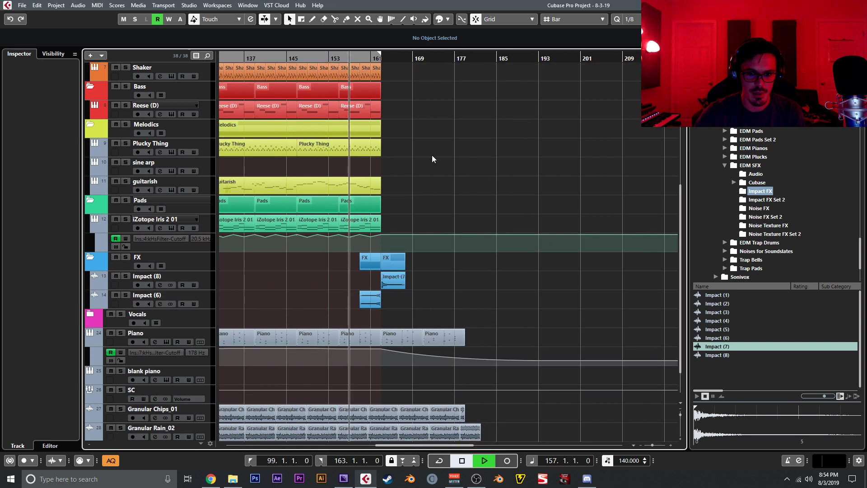
key(space)
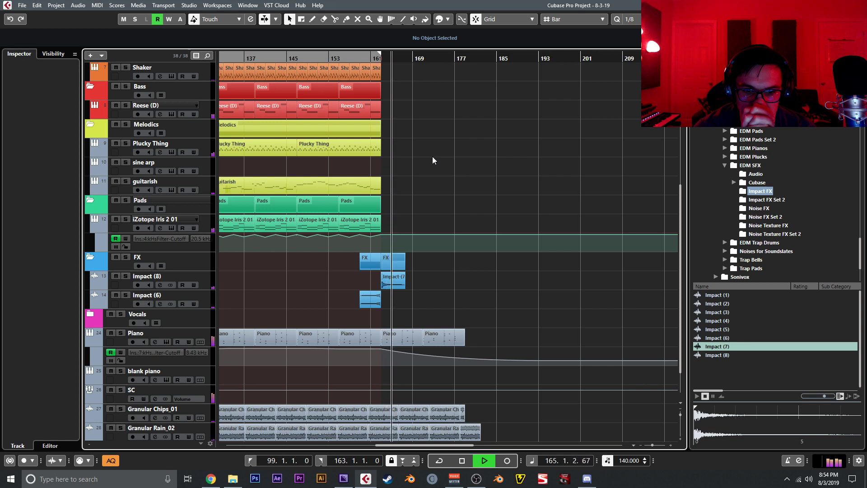
key(space)
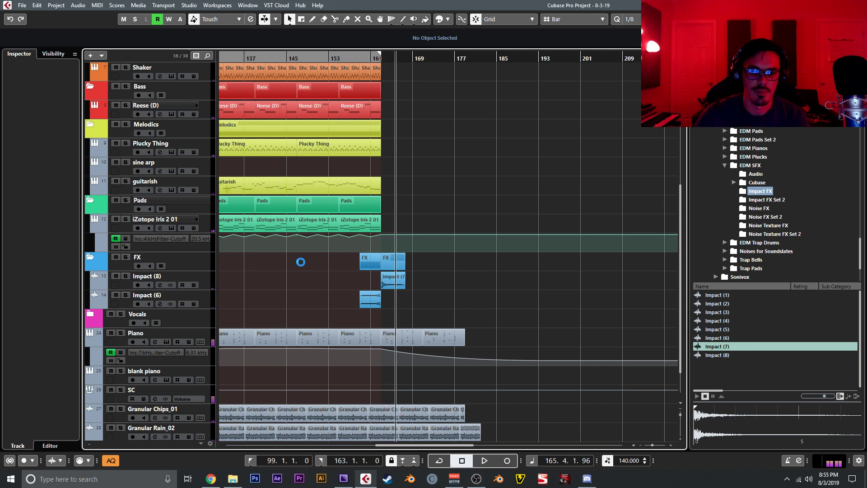
Insert RoomWorks SE on the Impact (8) track with an 8-second reverb time and a shorter pre-delay
click(210, 278)
click(41, 151)
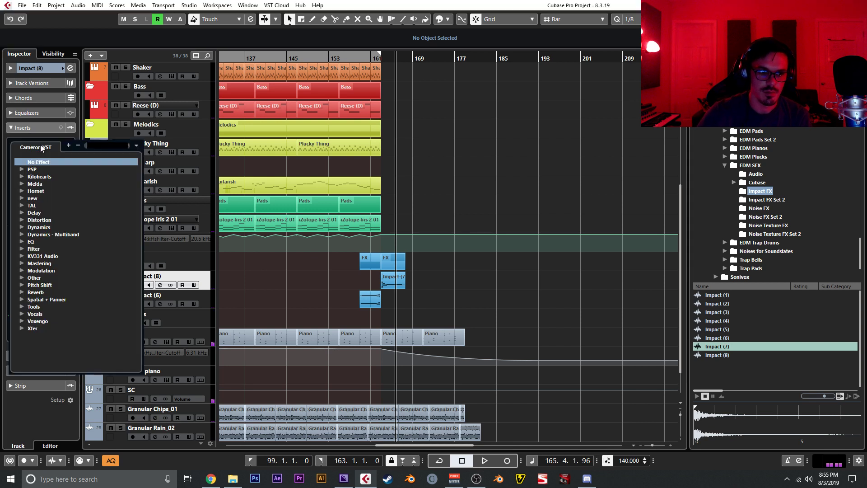
text(room)
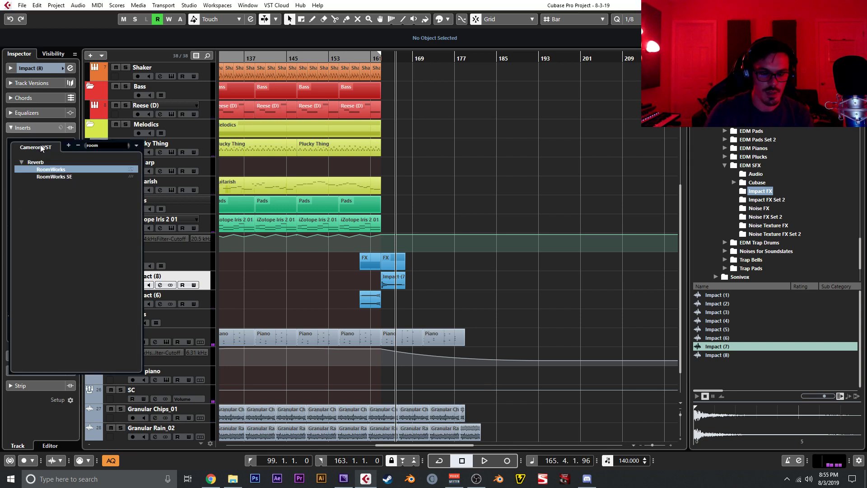
click(50, 177)
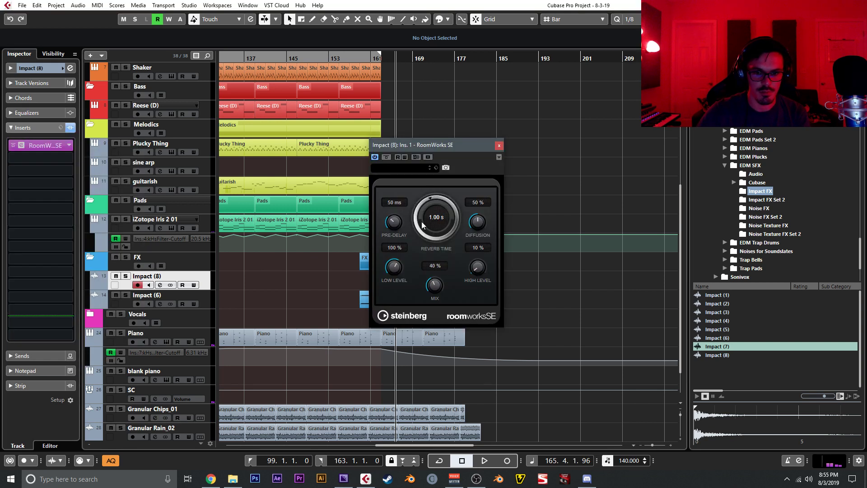
key(Return)
drag(394, 221, 394, 230)
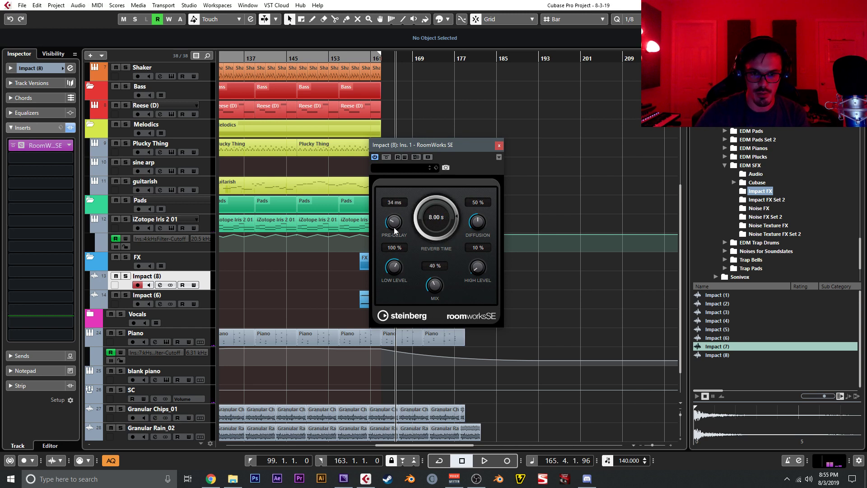
click(499, 146)
Play from about bar 160 into the piano outro to hear the reverb on the impact
click(365, 61)
key(space)
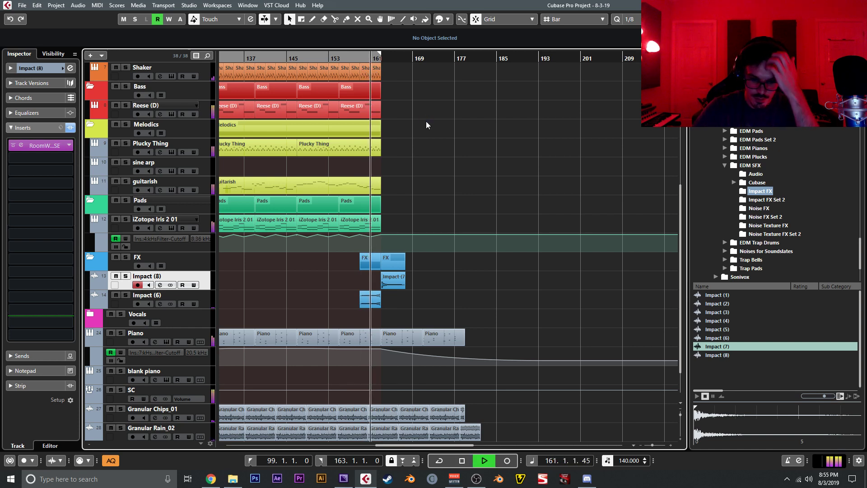
click(500, 151)
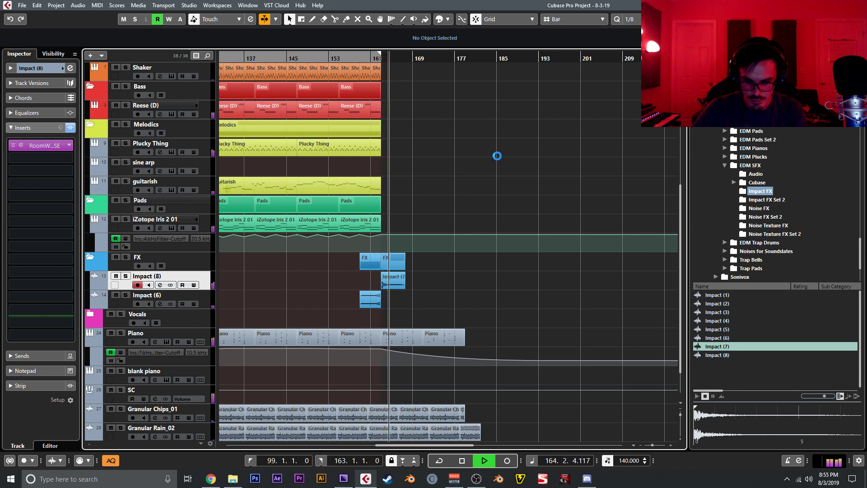
key(h)
key(h)
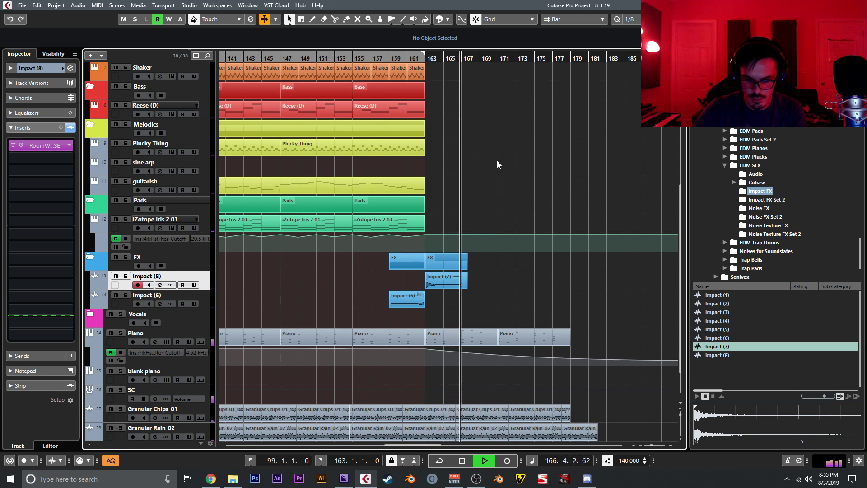
key(space)
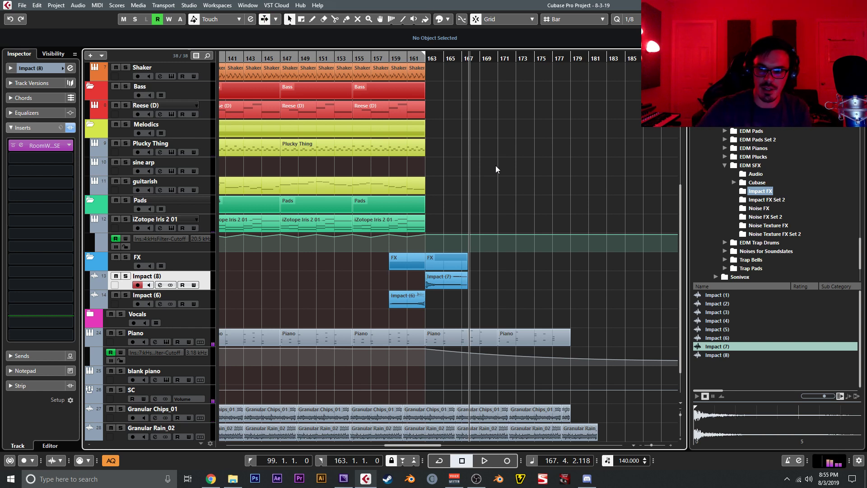
Audition the Noise Downlifter samples in the Noise FX and Noise FX Set 2 folders
click(758, 207)
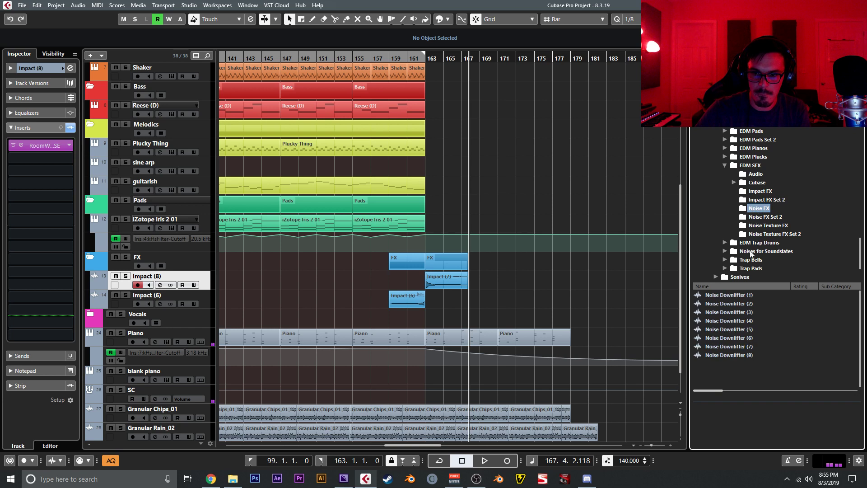
click(740, 294)
click(740, 320)
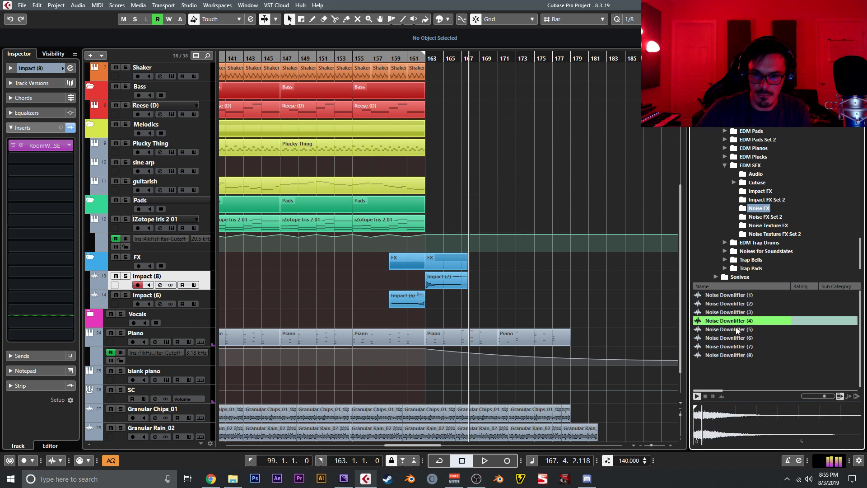
click(740, 345)
click(732, 356)
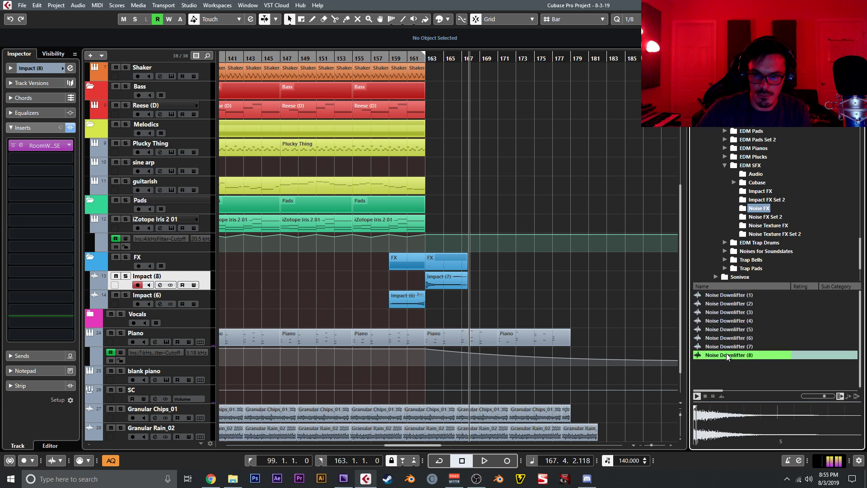
click(766, 217)
click(745, 337)
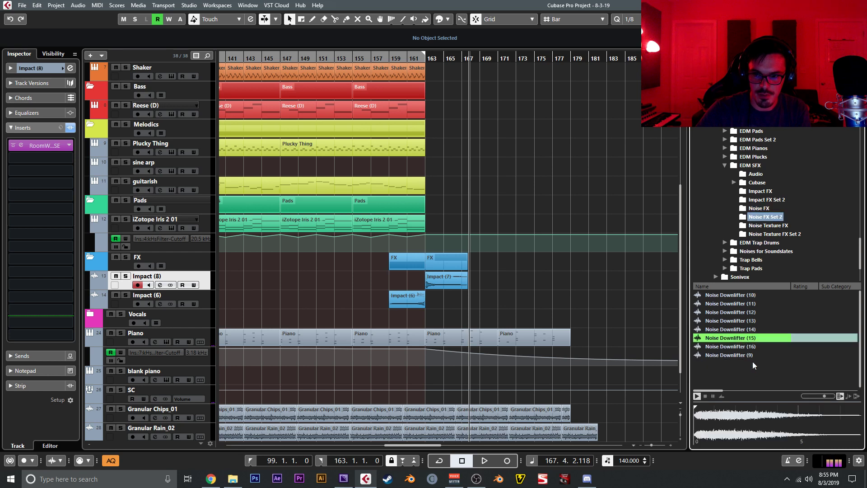
Import Noise Downlifter (15) into the FX folder, move its event near bar 83, and place its track above Impact (8)
drag(747, 341, 184, 298)
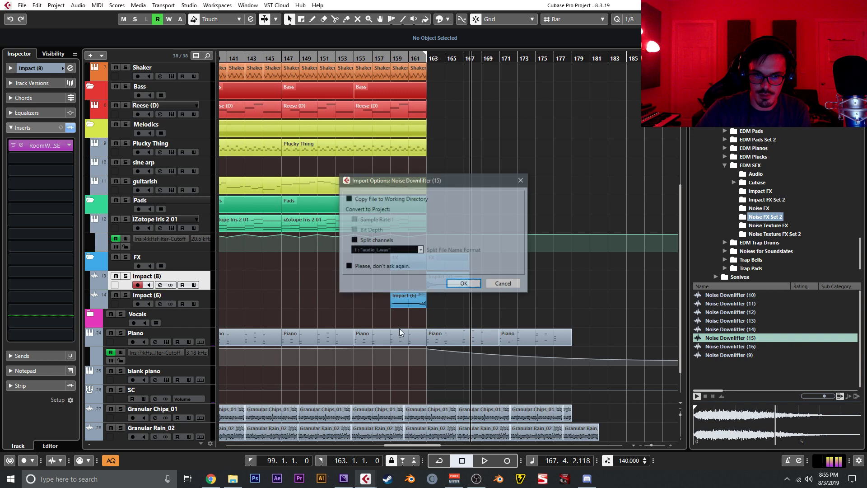
click(464, 285)
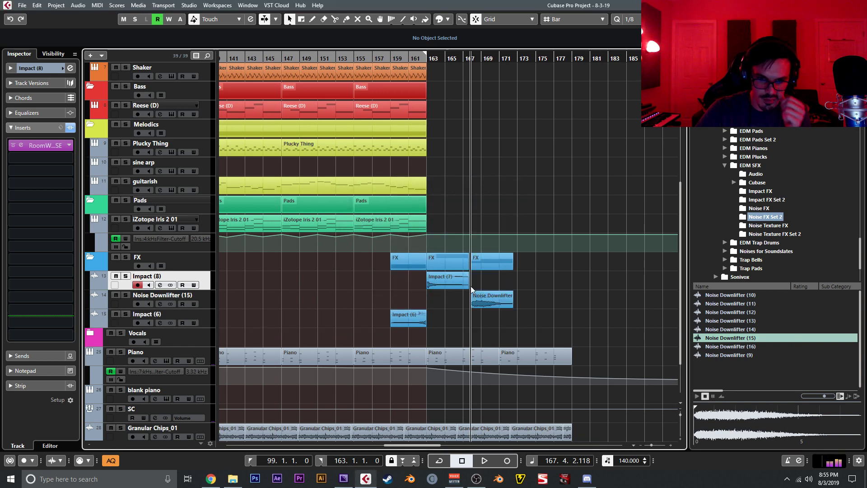
key(g)
key(g)
key(g)
key(g)
key(g)
key(g)
drag(457, 298, 450, 334)
drag(201, 322, 206, 316)
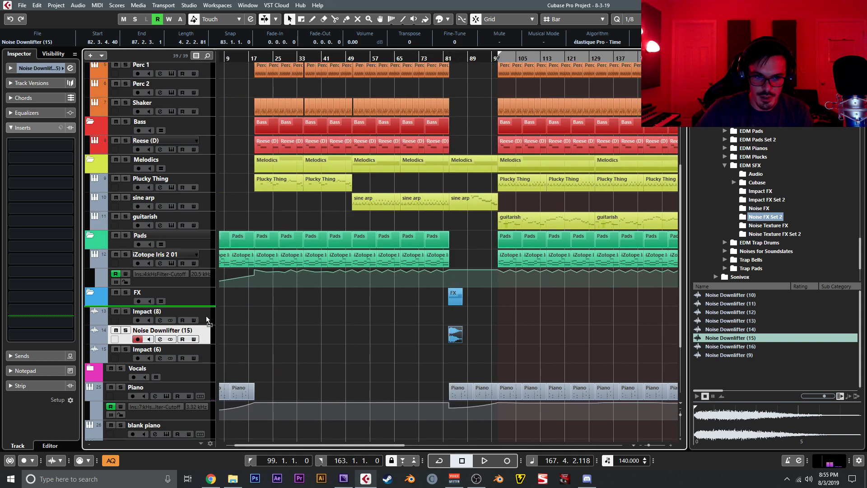
Move the snap point of the Noise Downlifter (15) event to the very start of its audio in the sample editor
click(424, 58)
key(h)
key(h)
key(h)
key(h)
key(h)
key(h)
key(h)
key(h)
key(h)
key(h)
key(h)
key(h)
key(h)
key(h)
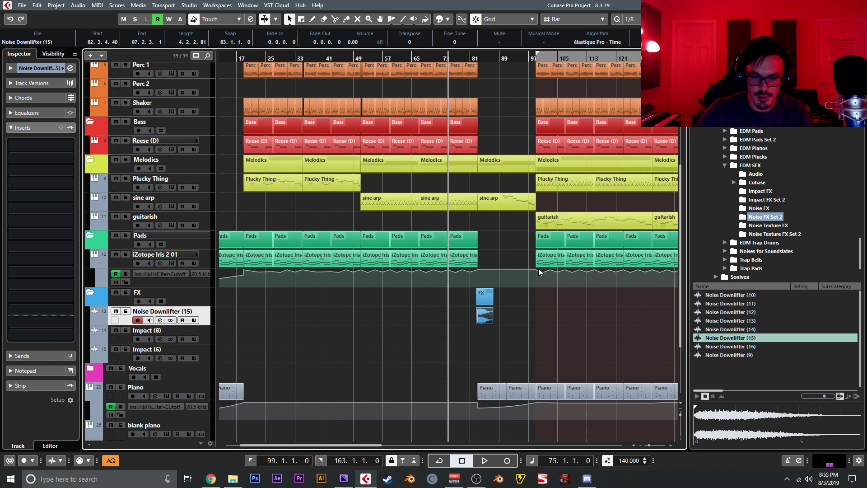
drag(638, 294, 354, 295)
double_click(492, 321)
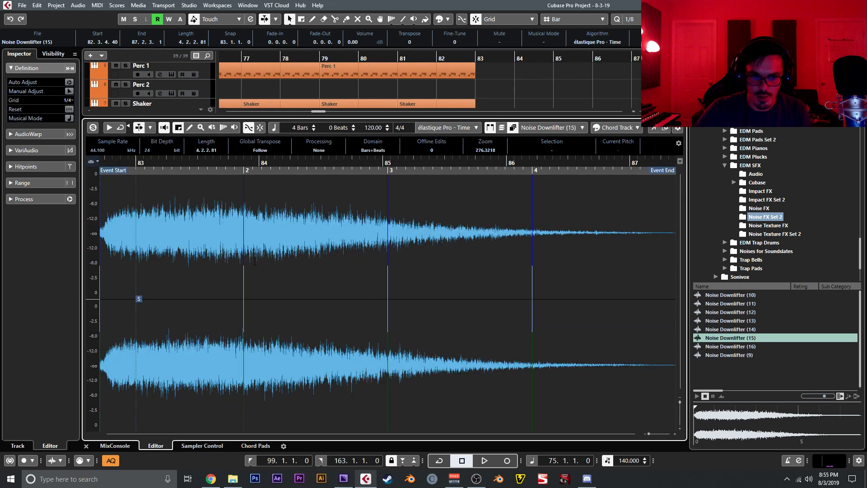
drag(146, 305, 32, 306)
click(86, 446)
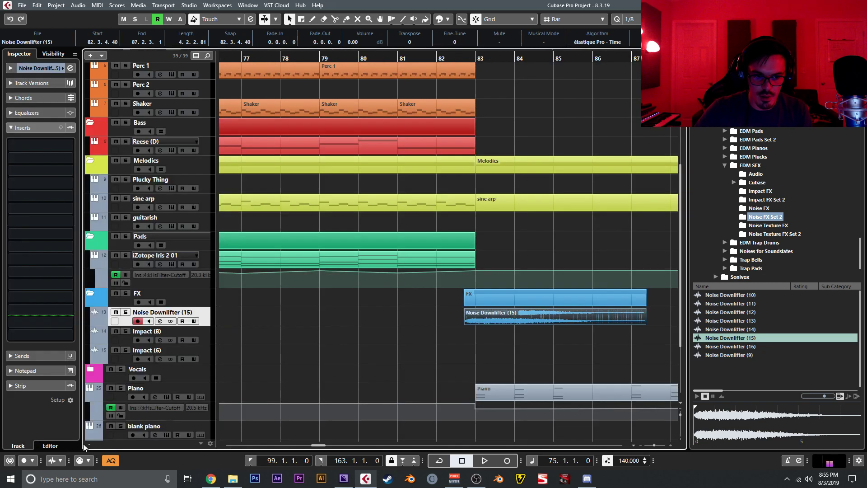
Enlarge the Noise Downlifter (15) track and move its event to start exactly at bar 83
key(h)
key(h)
key(h)
key(h)
key(h)
key(h)
key(h)
key(h)
key(h)
key(h)
drag(554, 340, 307, 336)
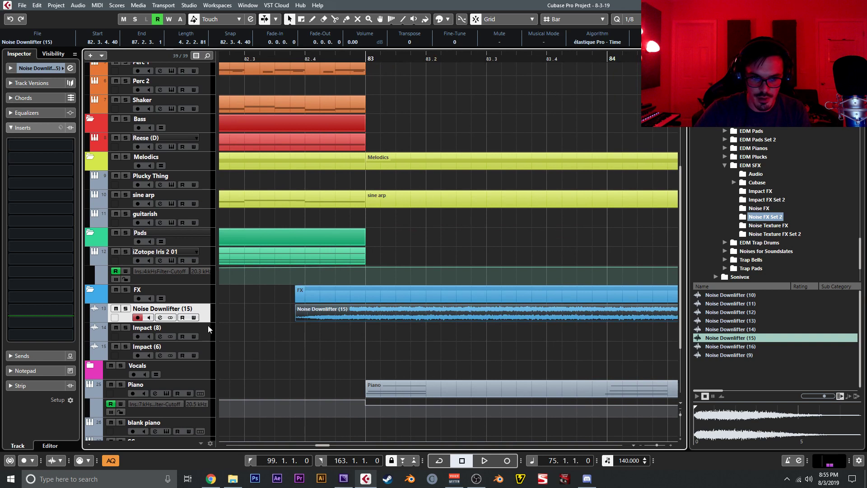
drag(205, 321, 202, 367)
drag(382, 344, 394, 343)
Duplicate the Kick event ending at bar 83, split the copy at bar 84, and delete everything beyond the split
scroll(375, 256, up, 3)
key(g)
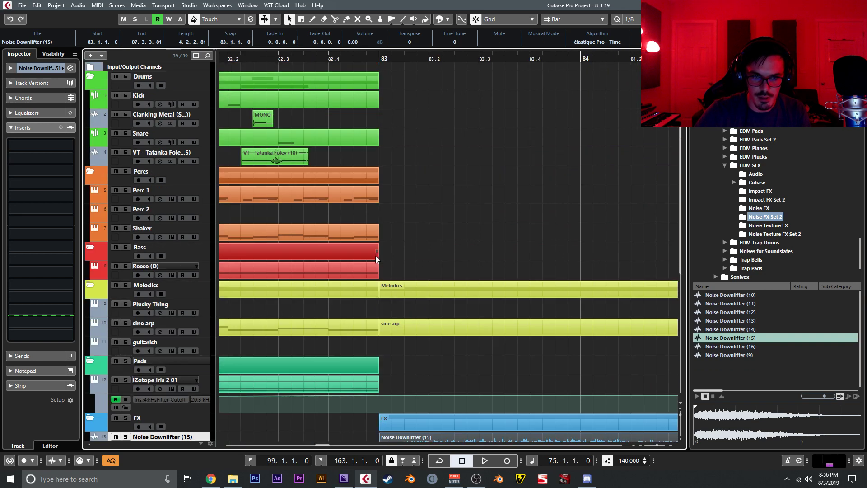
click(299, 100)
key(ctrl+d)
right_click(403, 107)
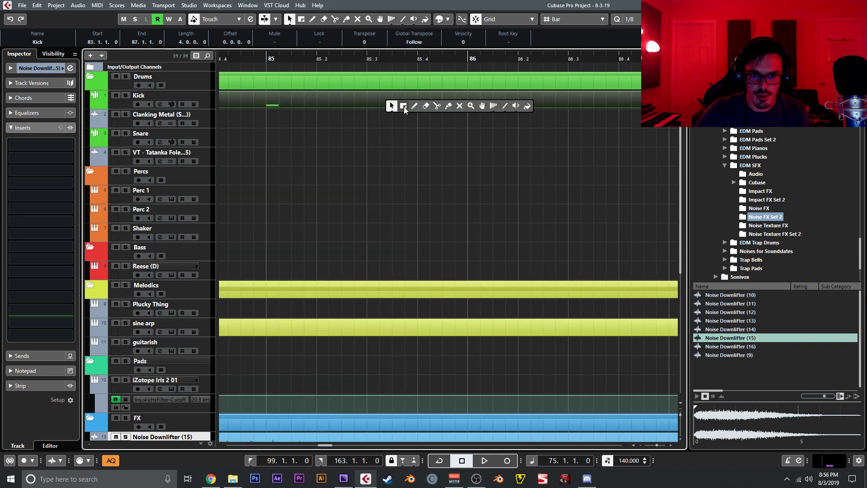
click(437, 106)
key(g)
key(g)
key(g)
key(g)
drag(297, 135, 539, 140)
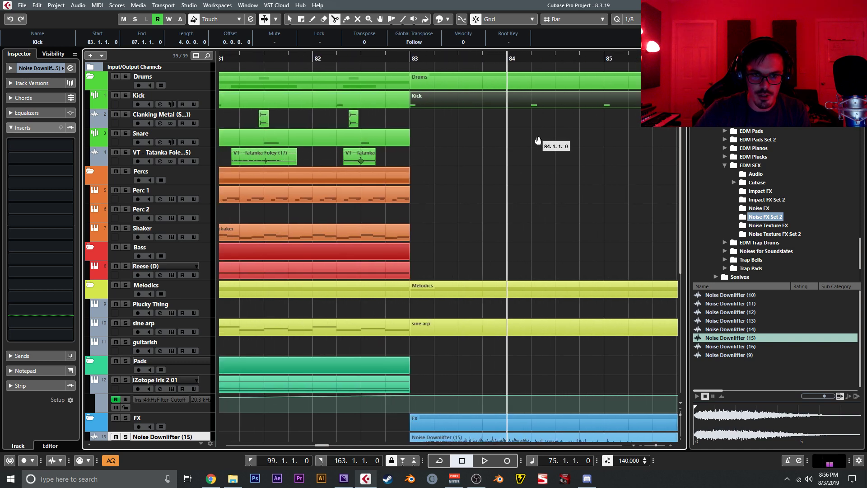
click(481, 104)
key(1)
click(547, 103)
key(Delete)
Route the Noise Downlifter (15) channel to SC and lower its volume to about -15.6 dB in the MixConsole
click(346, 58)
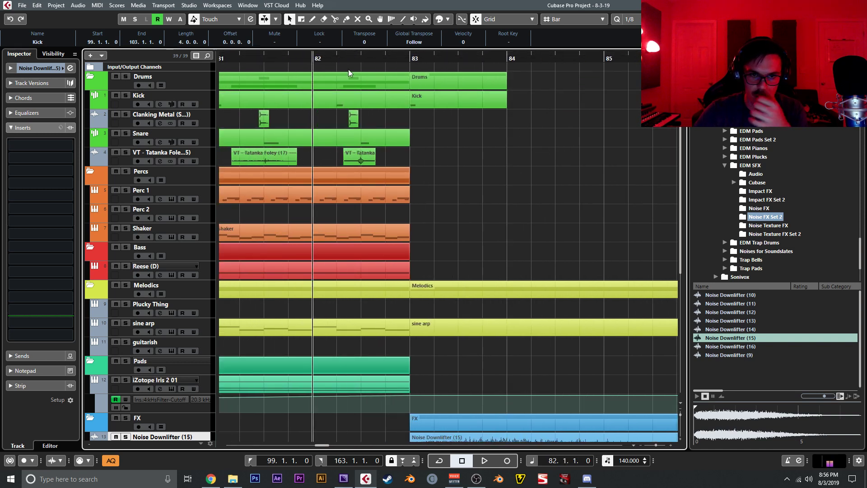
scroll(336, 289, down, 4)
key(F3)
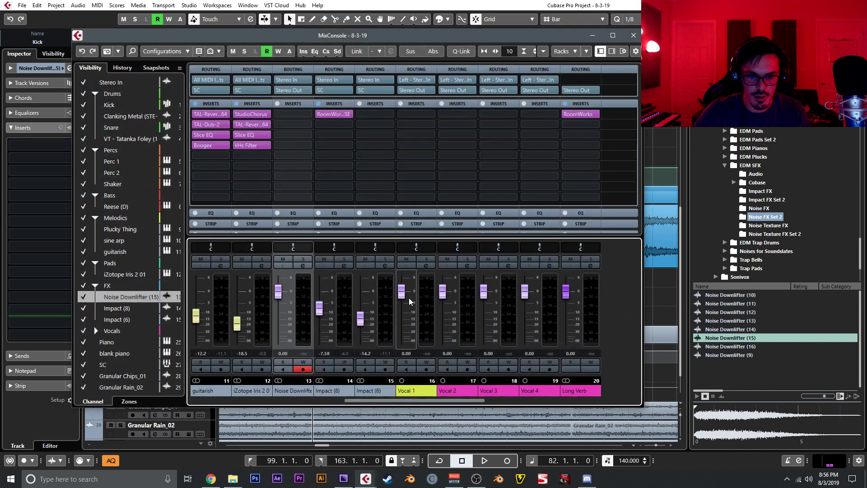
click(291, 90)
click(306, 151)
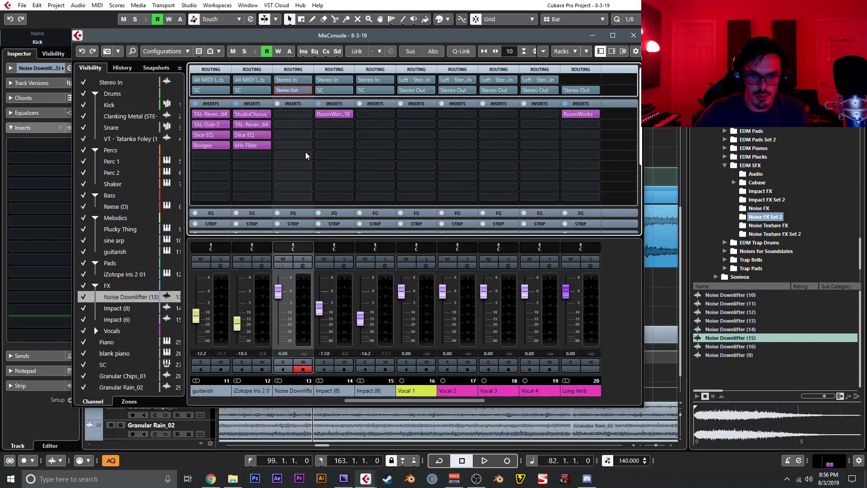
click(281, 320)
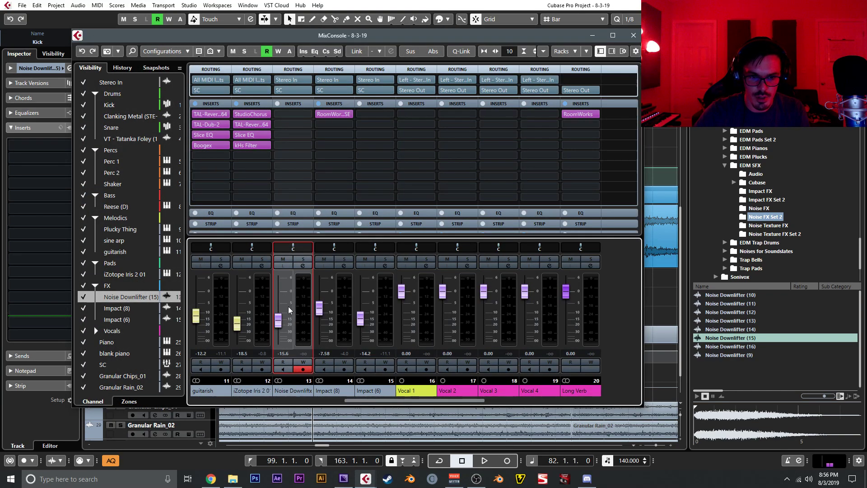
click(633, 35)
Play from bar 82 into the breakdown to check the added kick and the downlifter
key(space)
scroll(496, 216, up, 4)
scroll(497, 221, down, 5)
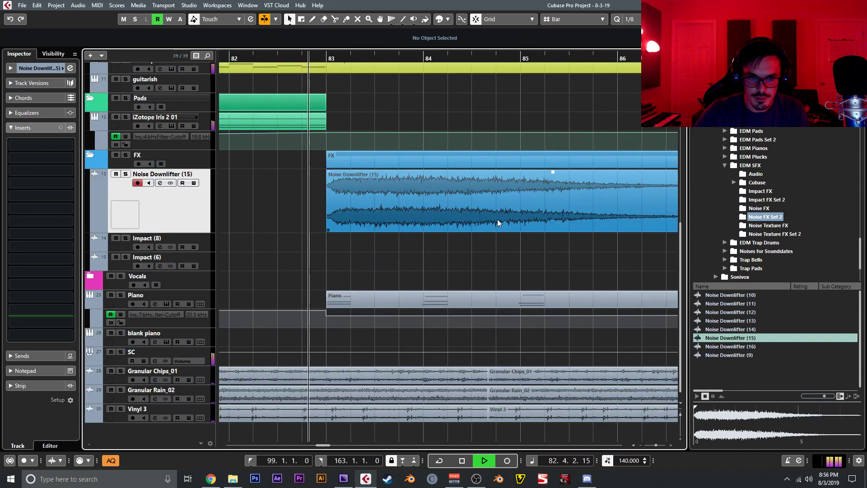
key(g)
key(g)
key(g)
key(g)
drag(505, 223, 423, 259)
key(g)
key(g)
key(g)
drag(589, 233, 329, 268)
key(space)
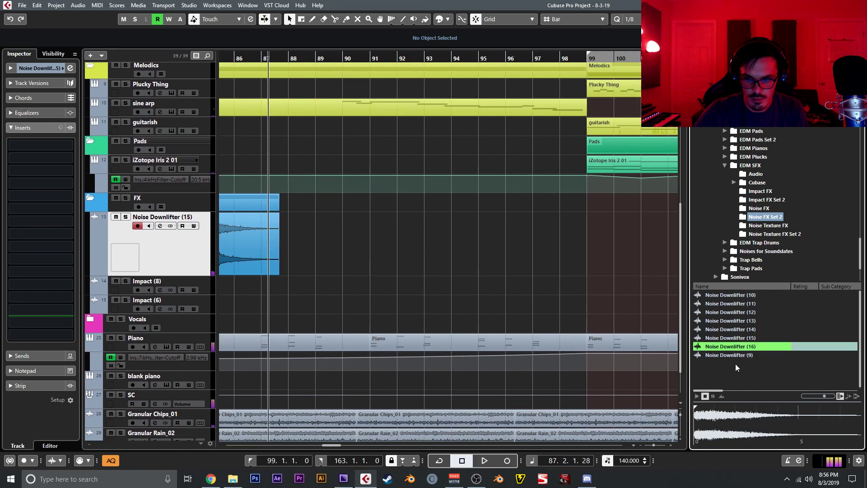
Audition Noise Downlifter (9) and import it onto a new track below Noise Downlifter (15) in the FX folder
click(736, 354)
drag(719, 352, 364, 275)
click(465, 283)
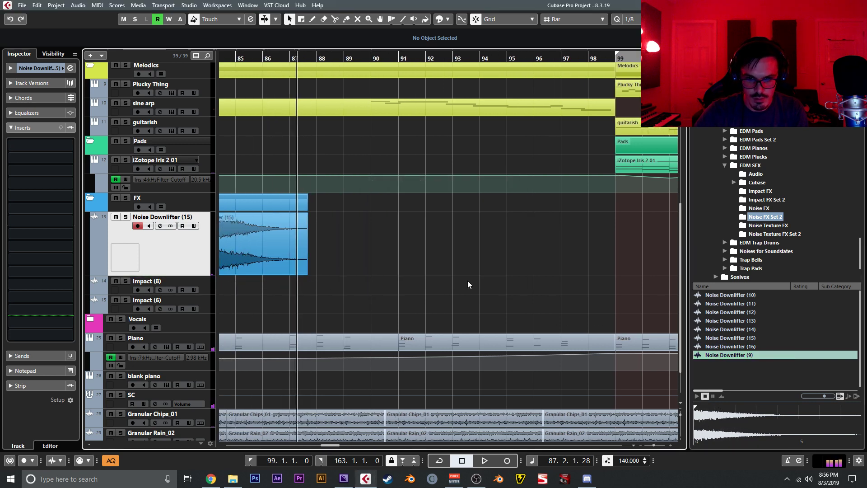
drag(717, 352, 348, 284)
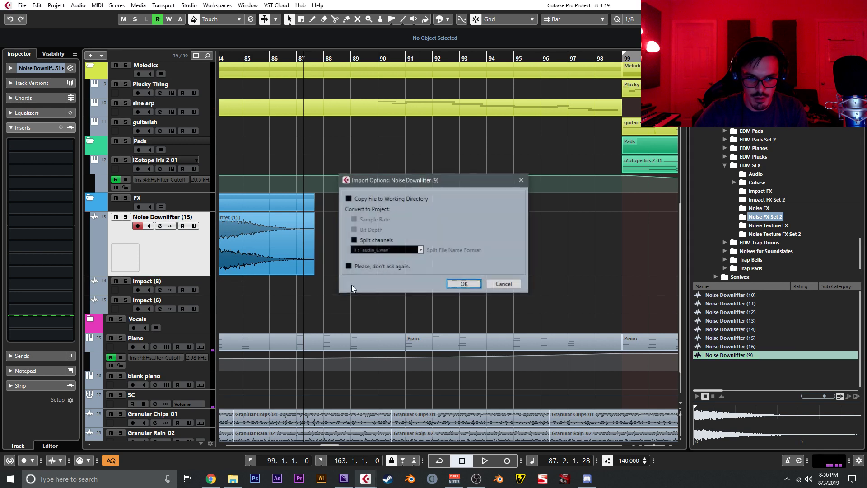
click(463, 283)
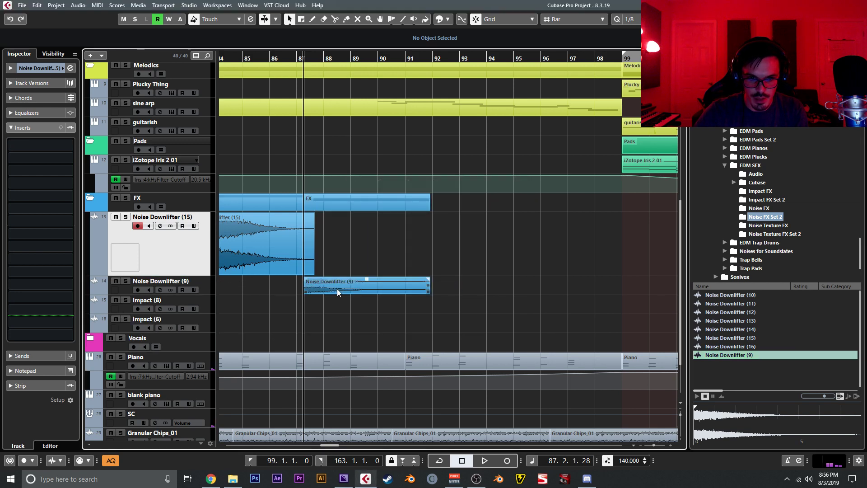
Move the Noise Downlifter (9) event to start at bar 88 and inspect its snap point in the sample editor
double_click(366, 284)
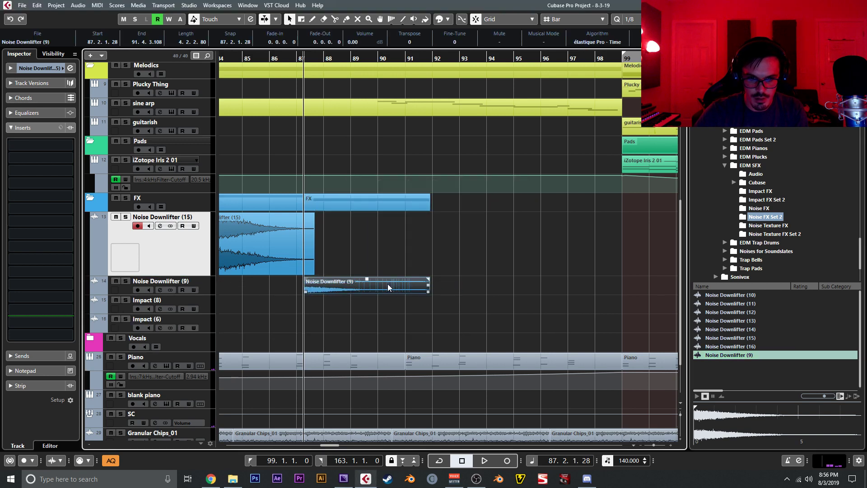
click(86, 446)
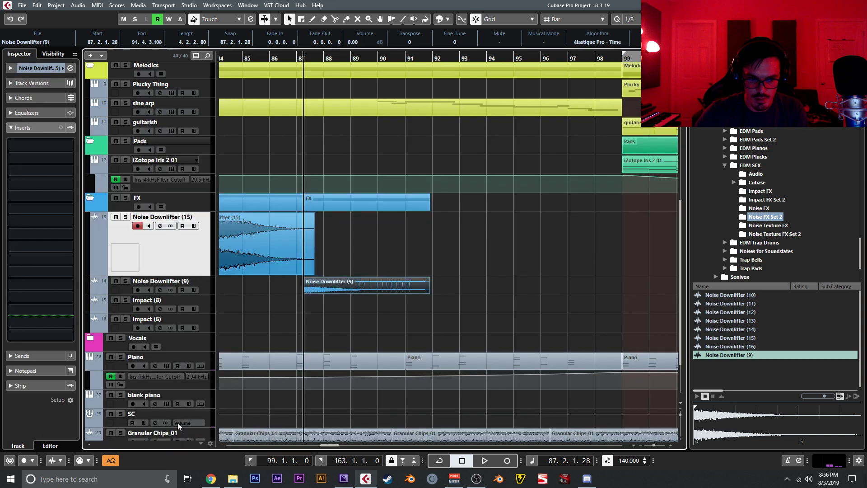
drag(324, 286, 340, 289)
double_click(387, 285)
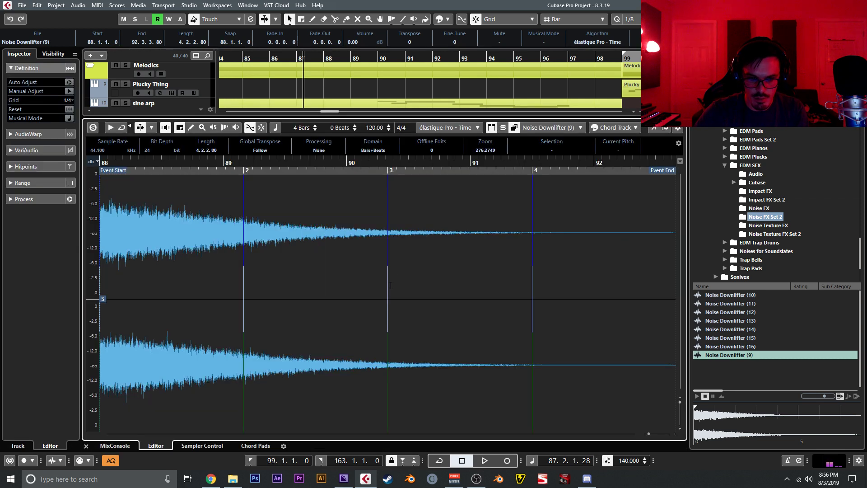
click(86, 445)
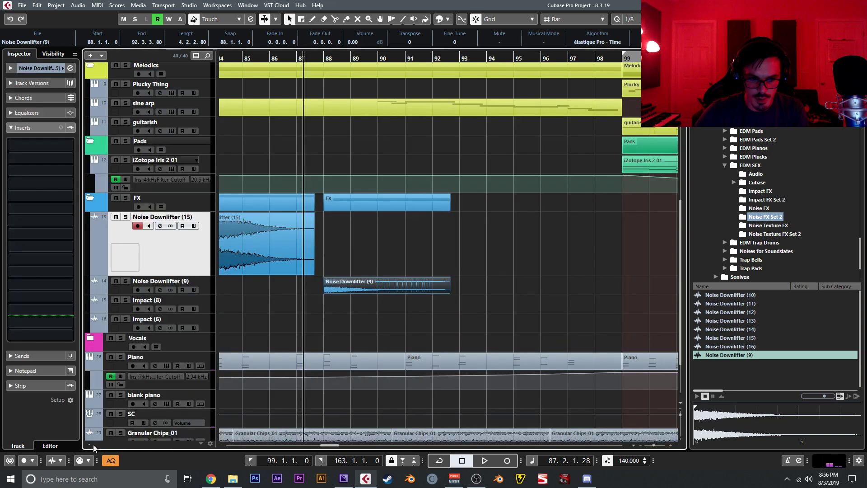
Reverse the Noise Downlifter (9) event and fit it between bars 95 and 99 with a four-bar fade-in
key(ctrl+z)
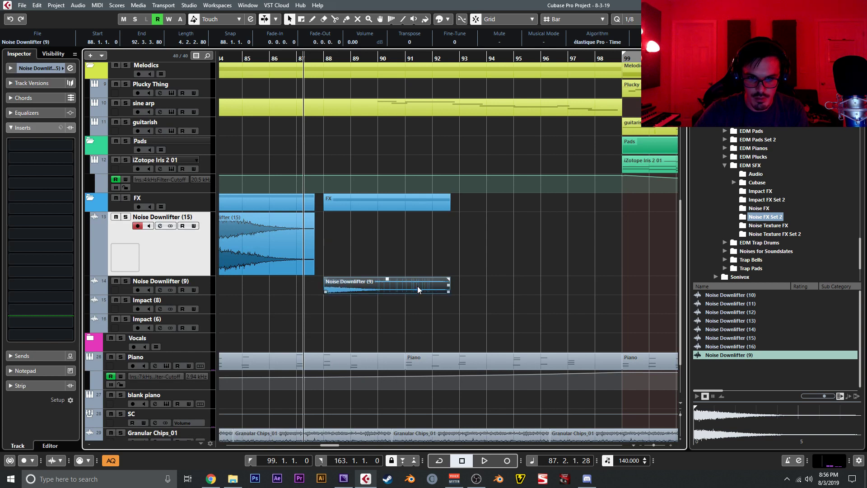
drag(445, 291, 609, 279)
drag(524, 278, 621, 279)
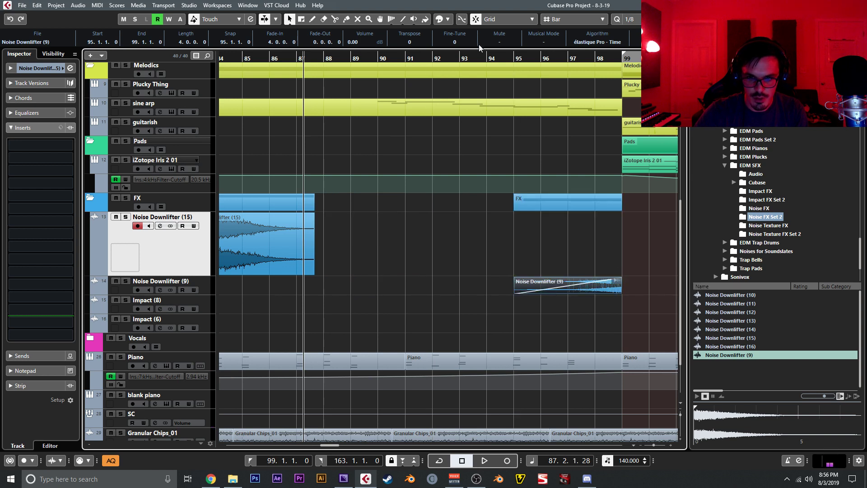
click(486, 55)
key(space)
drag(487, 278, 341, 271)
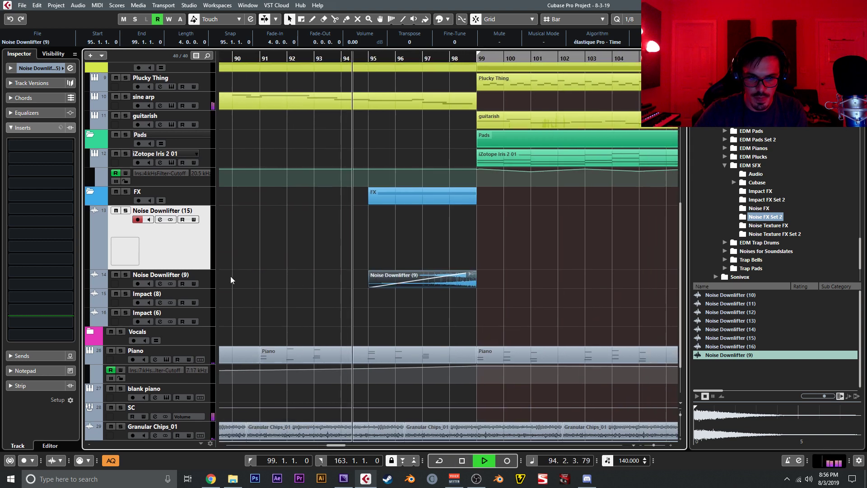
Try the kHs Ring Mod as the first insert on the Noise Downlifter (9) track
click(198, 275)
click(61, 145)
text(eq)
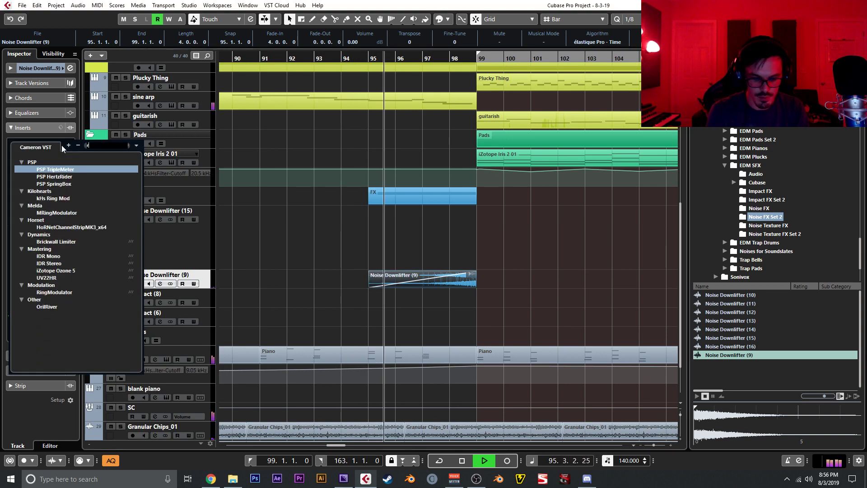
key(Return)
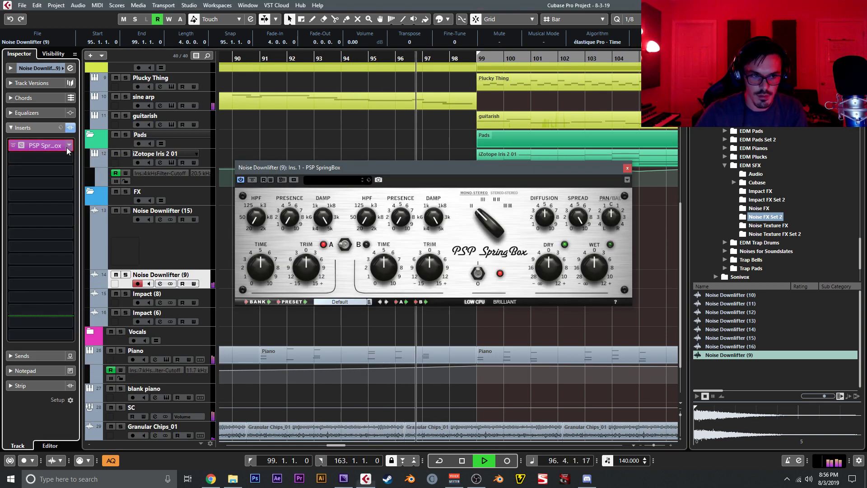
click(66, 147)
text(ring)
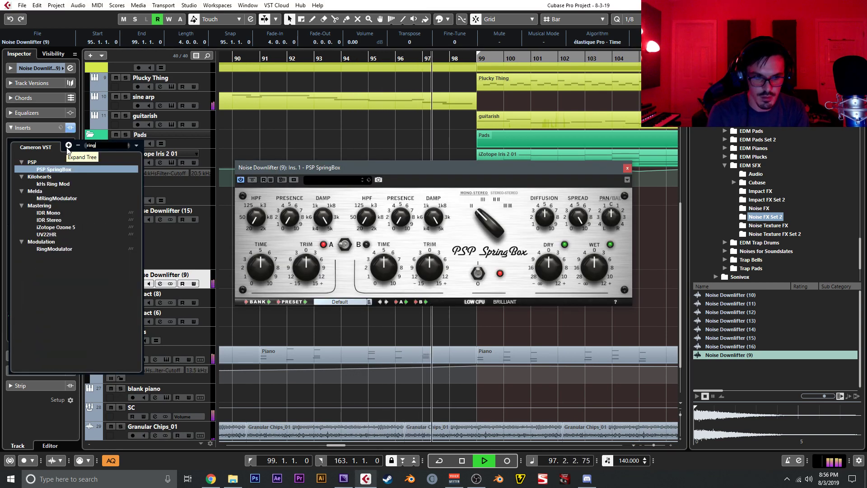
click(58, 182)
key(space)
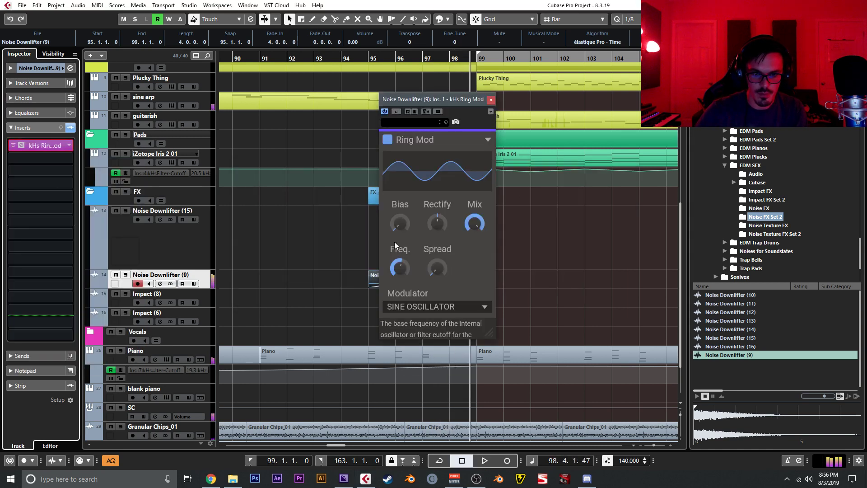
Raise the Ring Mod's bias to maximum, lower its frequency to minimum, add some spread and listen to the result
drag(399, 223, 400, 185)
key(space)
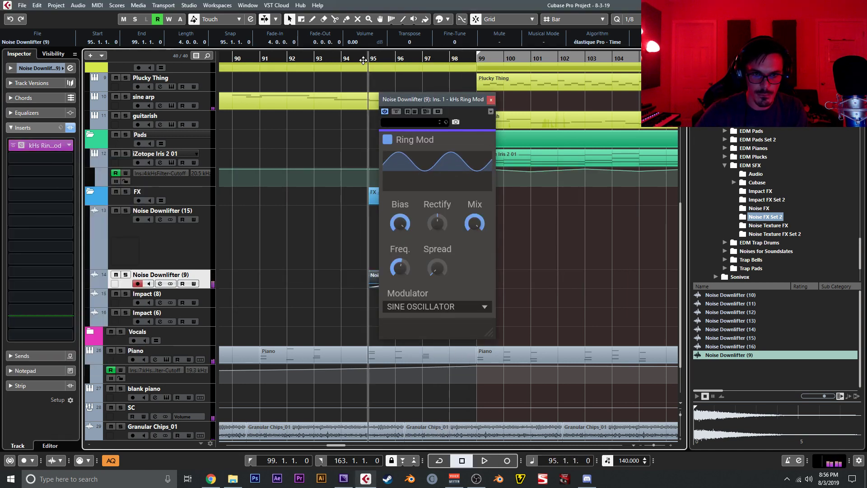
drag(400, 257, 437, 262)
key(space)
Replace the Ring Mod with Chopper, discarding its changes, and set a sine waveform with tempo sync off
click(72, 146)
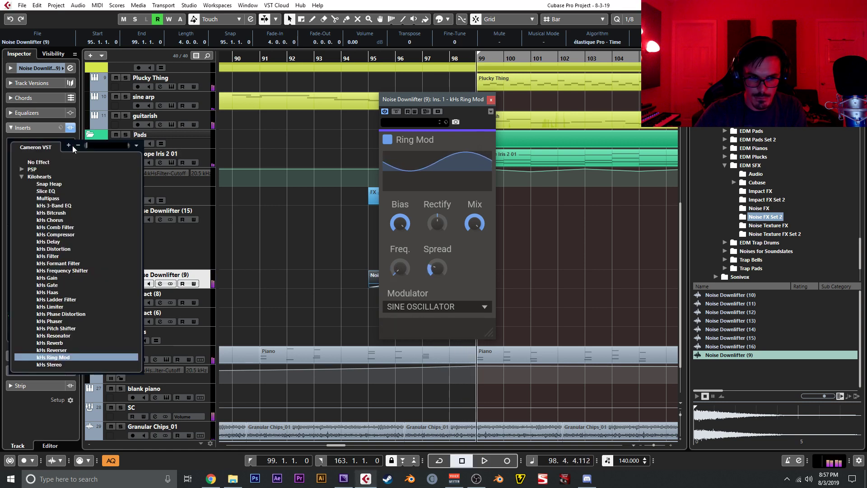
text(chop)
key(Return)
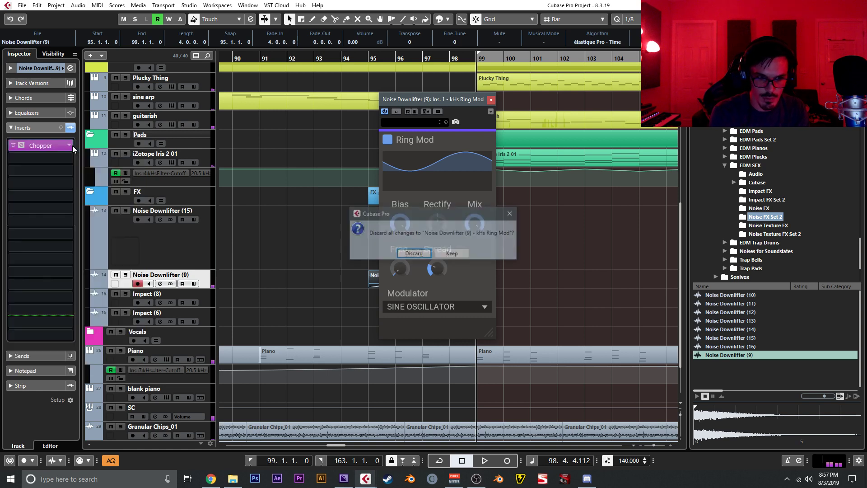
key(Return)
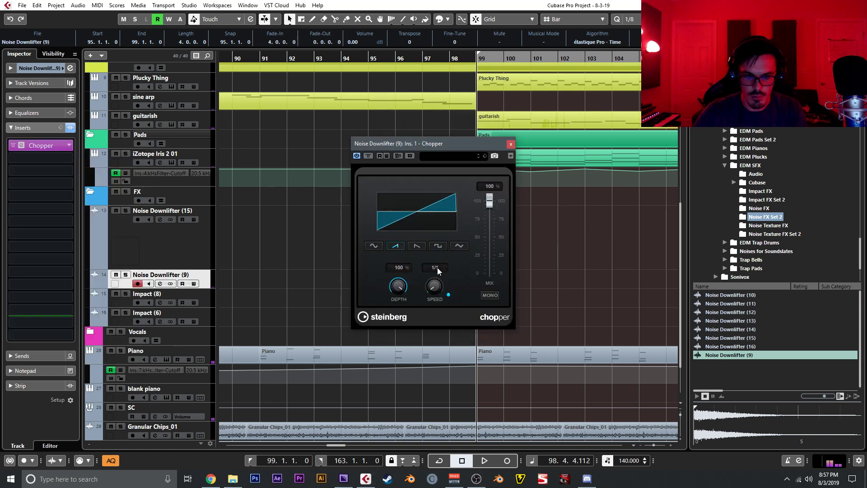
click(372, 246)
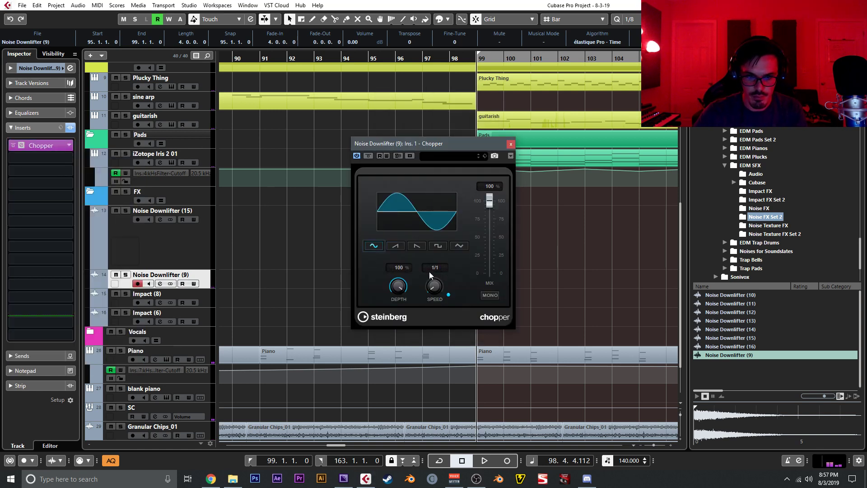
click(449, 294)
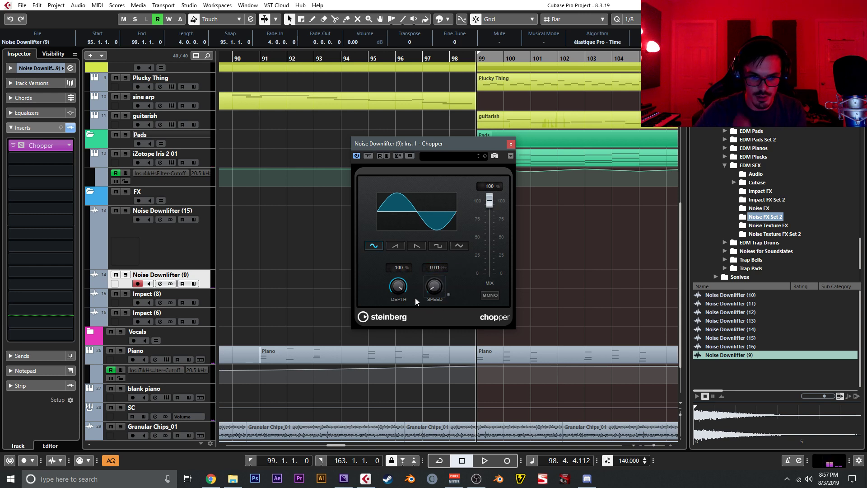
Write Chopper Depth and Speed automation during playback from bar 93 to create their lanes, and switch automation writing off
click(385, 155)
click(307, 61)
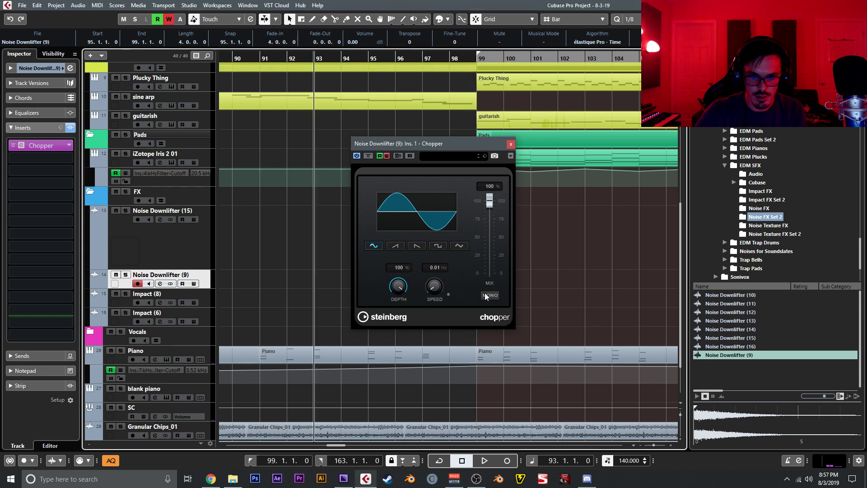
key(space)
click(403, 288)
click(435, 291)
key(space)
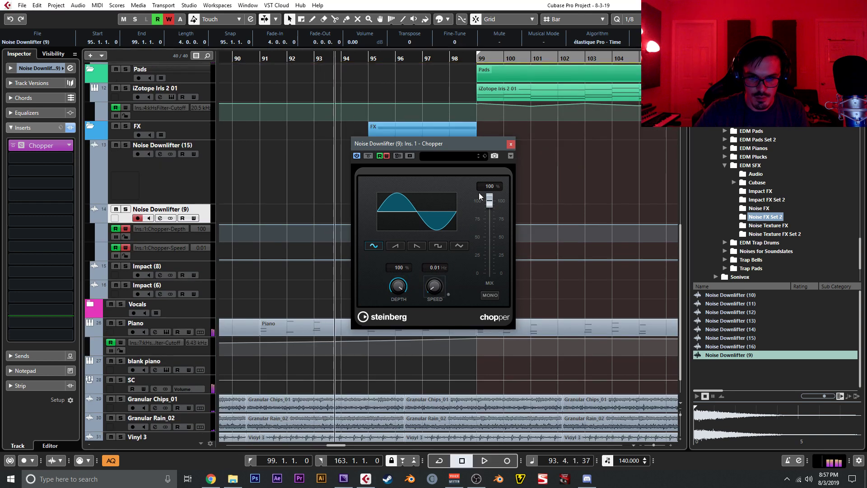
click(511, 144)
click(127, 228)
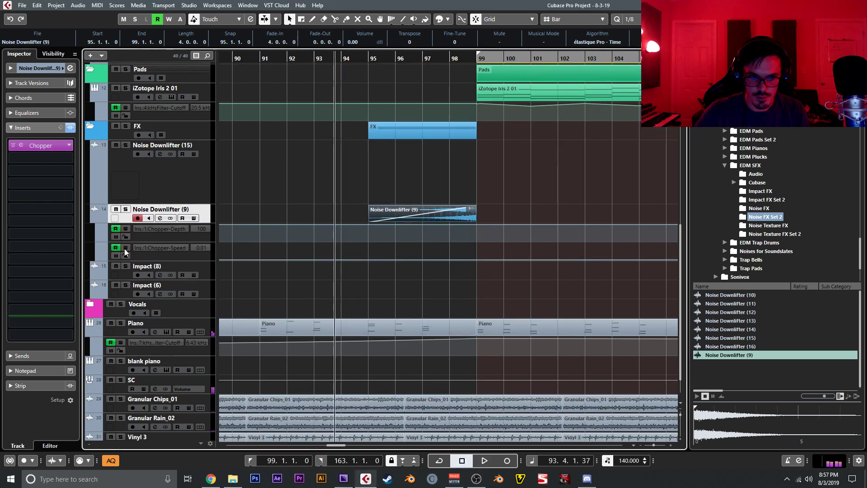
Automate the Chopper Depth to rise from 0 at bar 95 to 100 at bar 99, removing the stray point before it
key(h)
key(h)
key(h)
drag(526, 248, 286, 283)
click(297, 283)
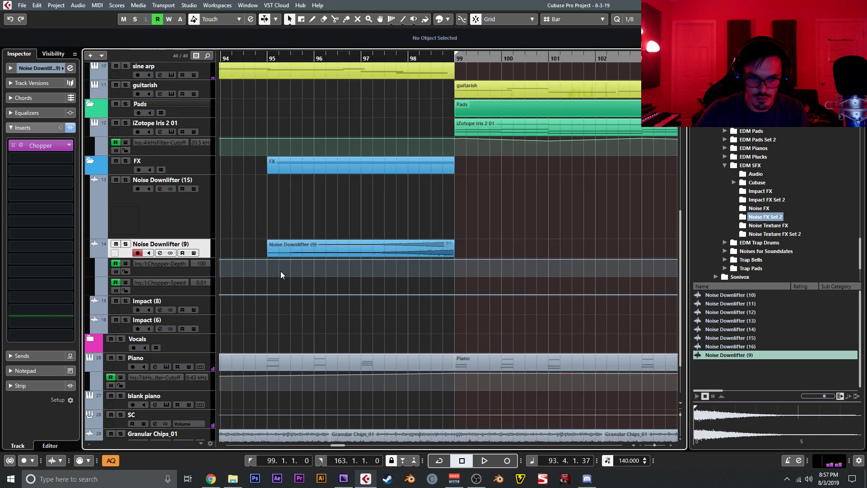
click(267, 276)
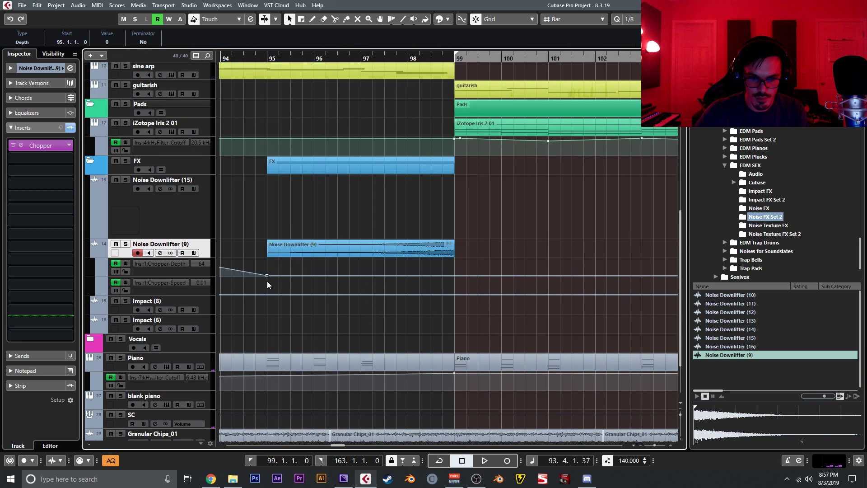
key(g)
drag(402, 247, 438, 266)
key(Delete)
drag(518, 276, 611, 247)
Automate the Chopper Speed to fall from about 18.06 at bar 95 to 0.01 at bar 99 and play it back
click(434, 305)
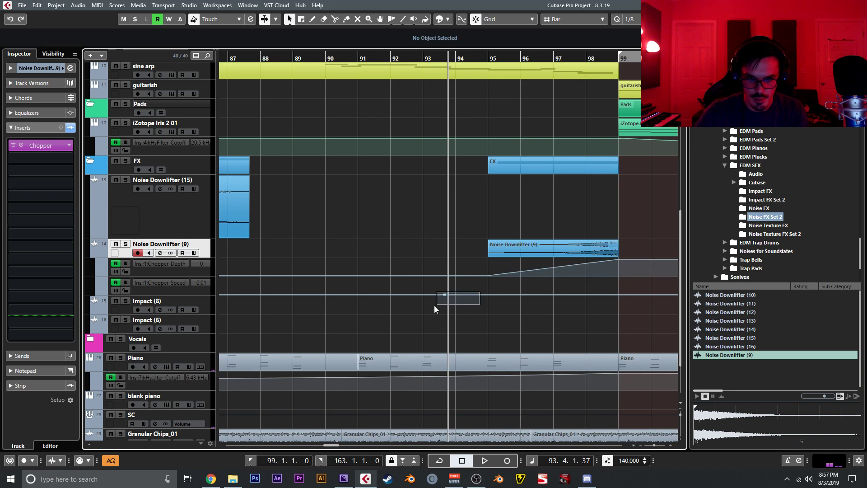
click(490, 292)
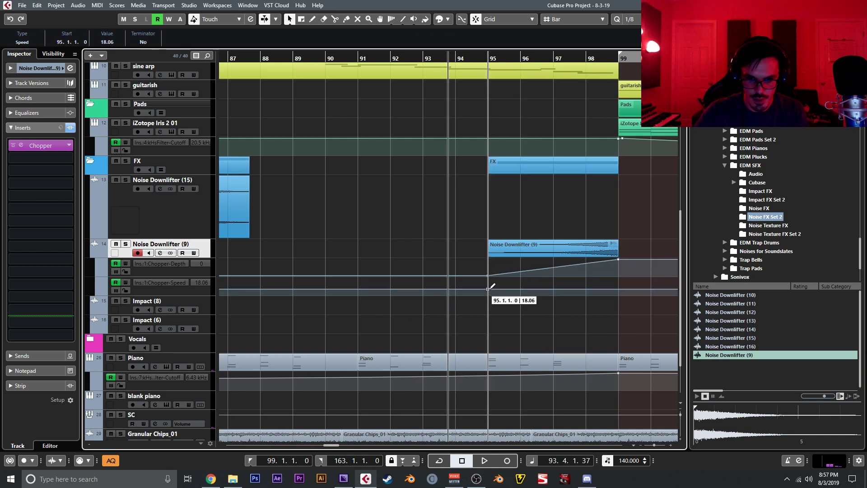
drag(586, 290, 477, 321)
key(space)
key(h)
drag(541, 329, 384, 353)
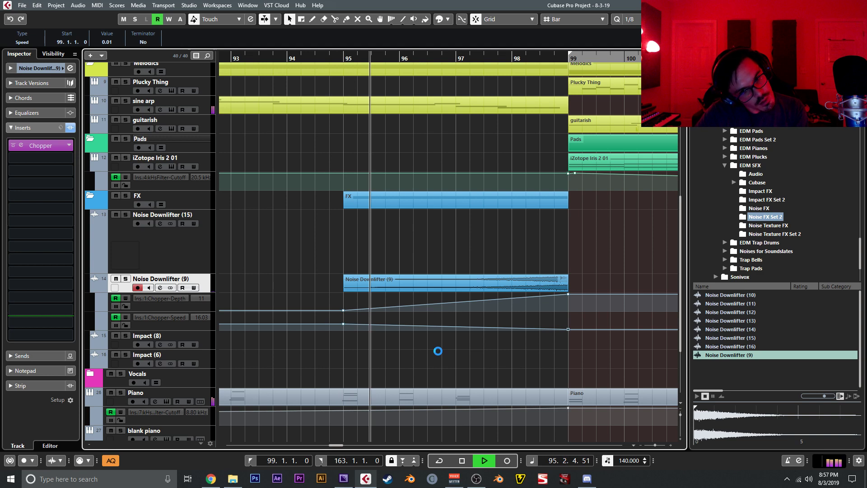
drag(448, 352, 402, 359)
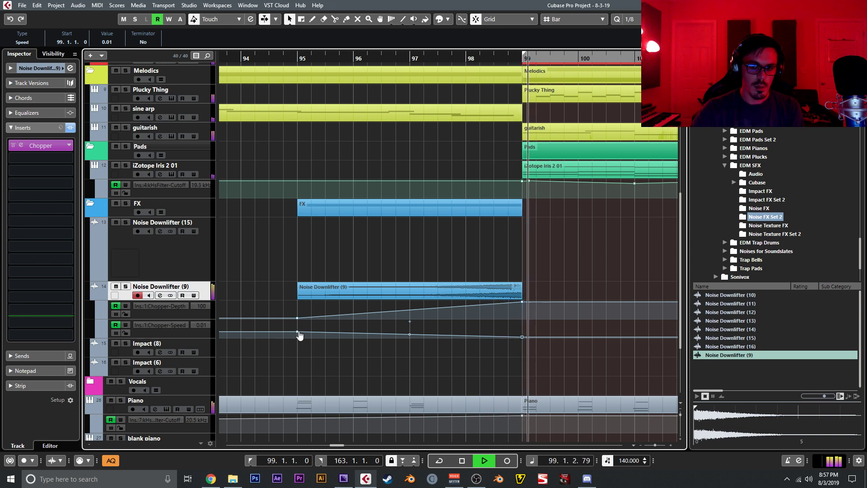
Raise the Chopper Speed automation to about 31.95 at bar 95 and 8.34 at bar 99, and play from bar 97
key(space)
drag(297, 332, 297, 326)
drag(522, 337, 522, 334)
click(384, 59)
key(space)
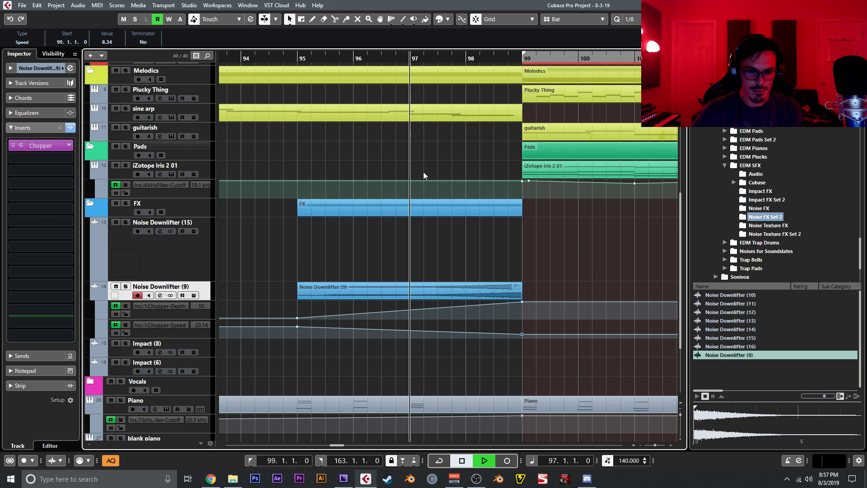
Lower the Chopper Speed automation point at bar 99 to about 1.40
click(451, 236)
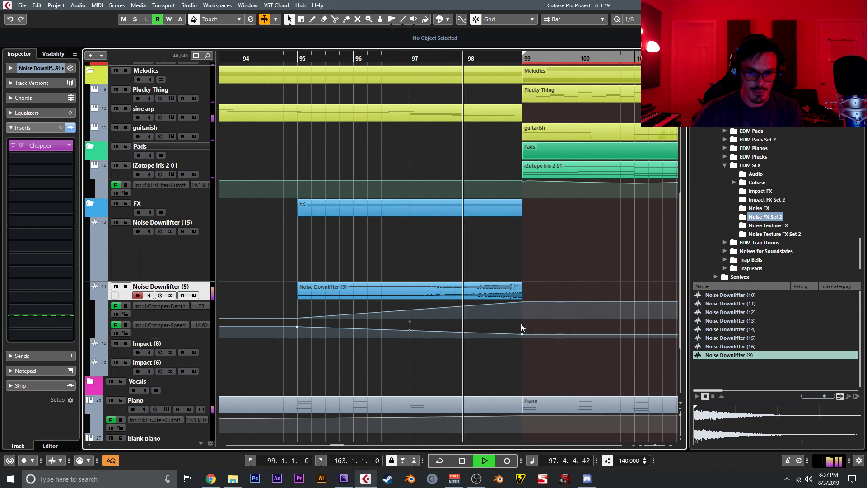
click(522, 335)
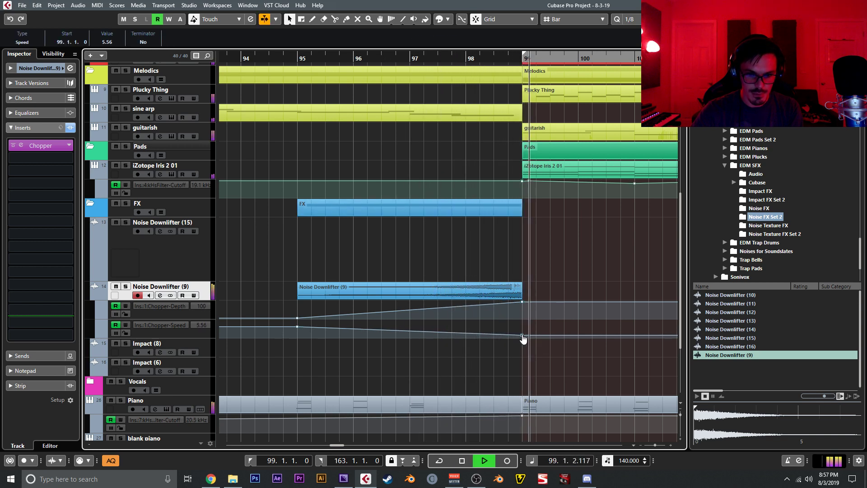
key(space)
drag(523, 338, 522, 343)
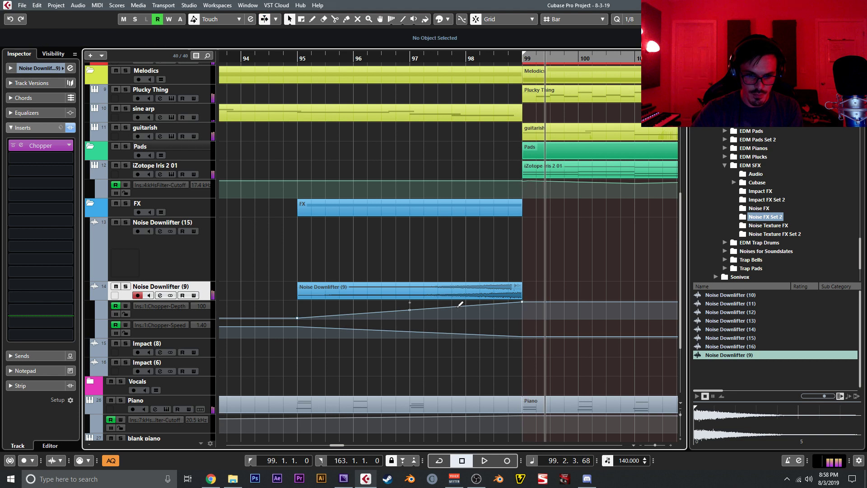
Lower the Noise Downlifter (9) channel to about -22.5 dB in the MixConsole
key(F3)
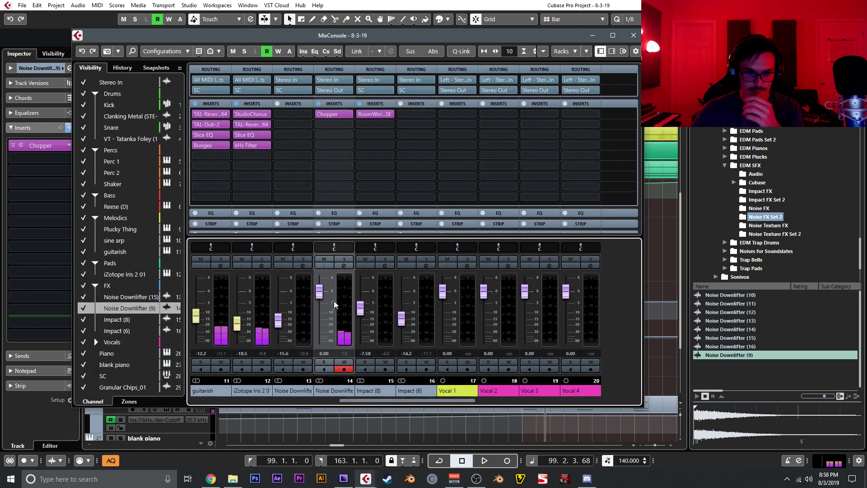
click(324, 329)
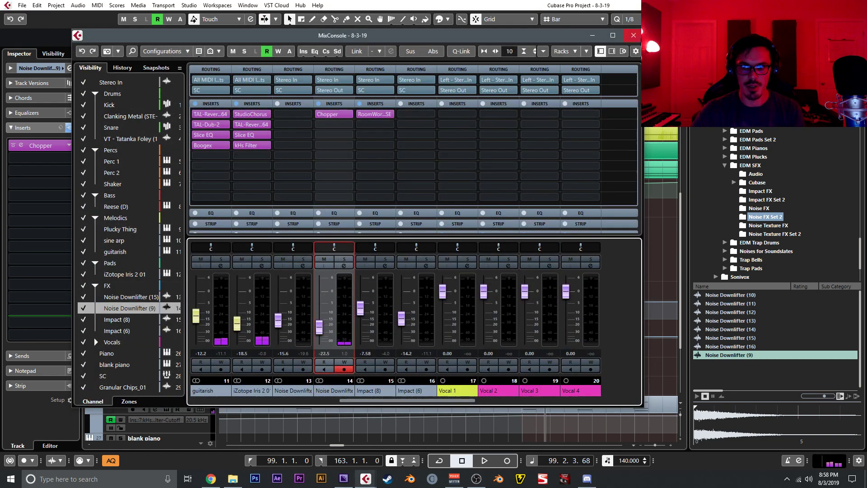
click(633, 35)
Play the reversed downlifter into bar 99 and reduce the Noise Downlifter (15) track's height
drag(236, 64, 280, 99)
click(234, 68)
key(space)
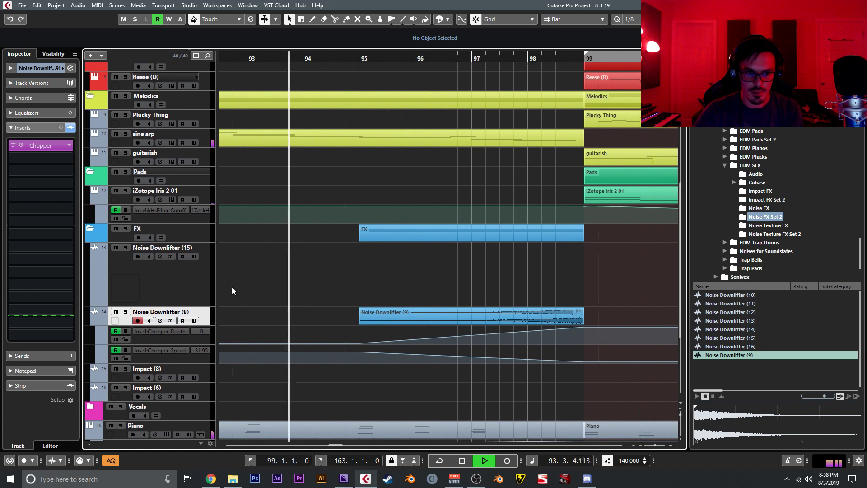
click(231, 291)
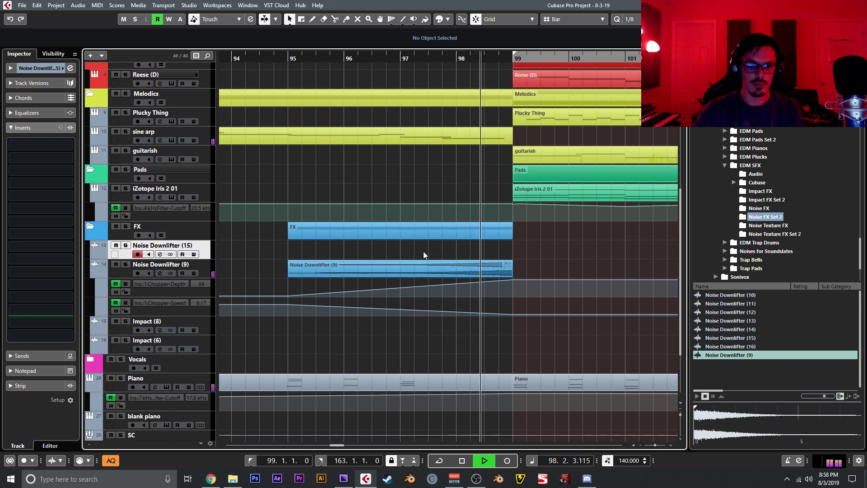
key(space)
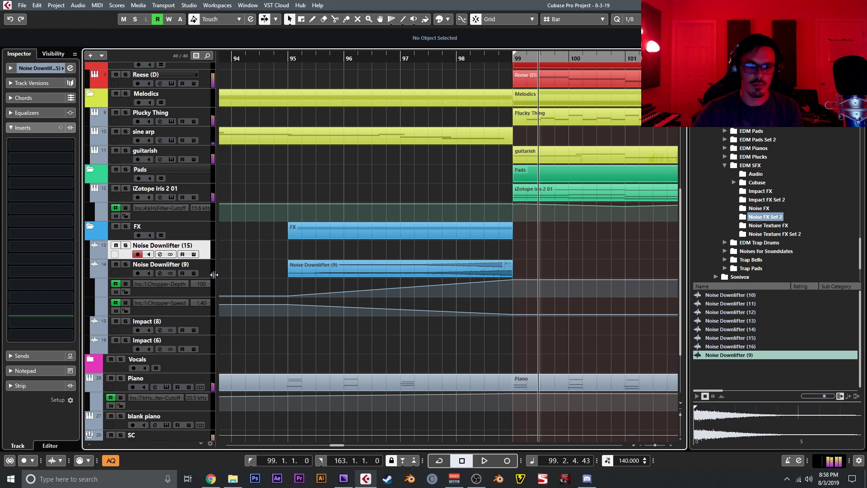
click(213, 274)
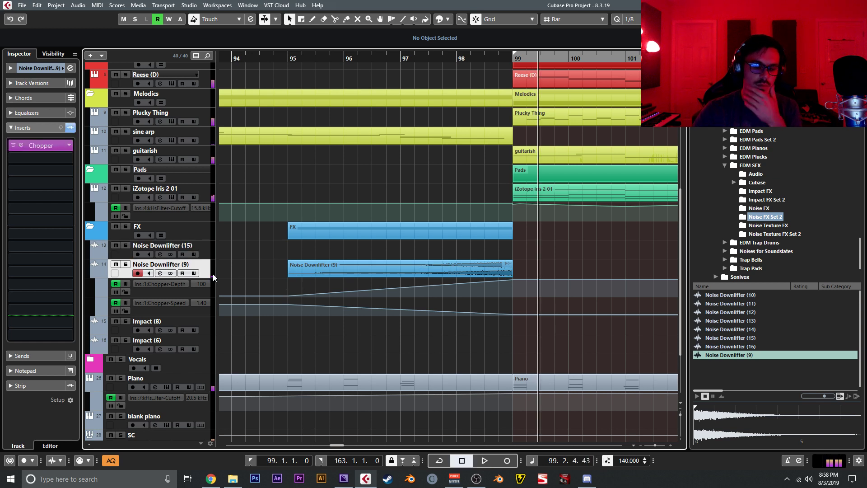
right_click(212, 275)
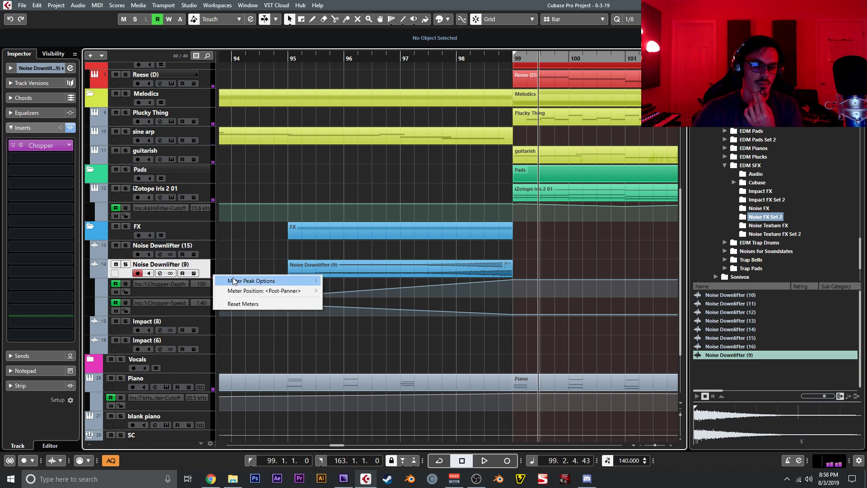
right_click(206, 270)
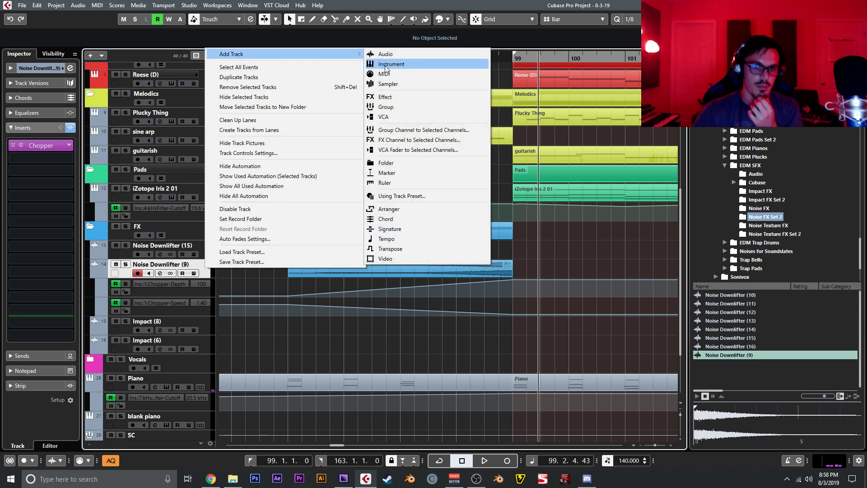
click(531, 222)
key(Delete)
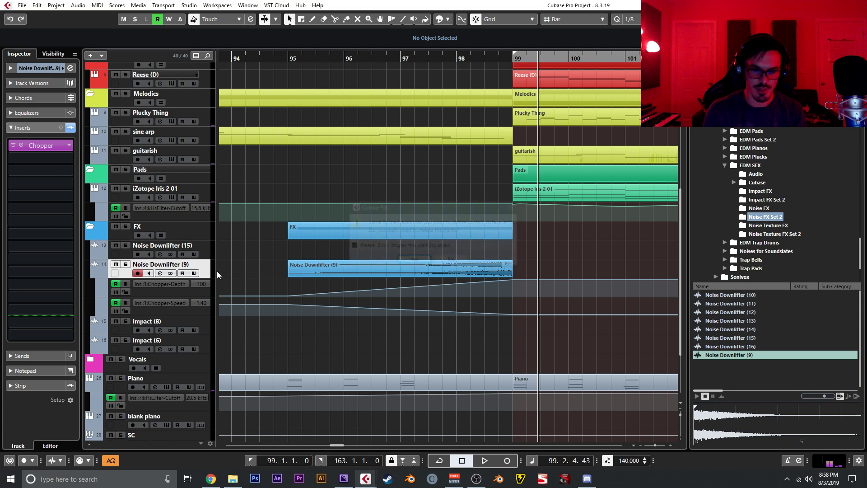
Delete the Noise Downlifter (9) track together with its Chopper automation
key(Return)
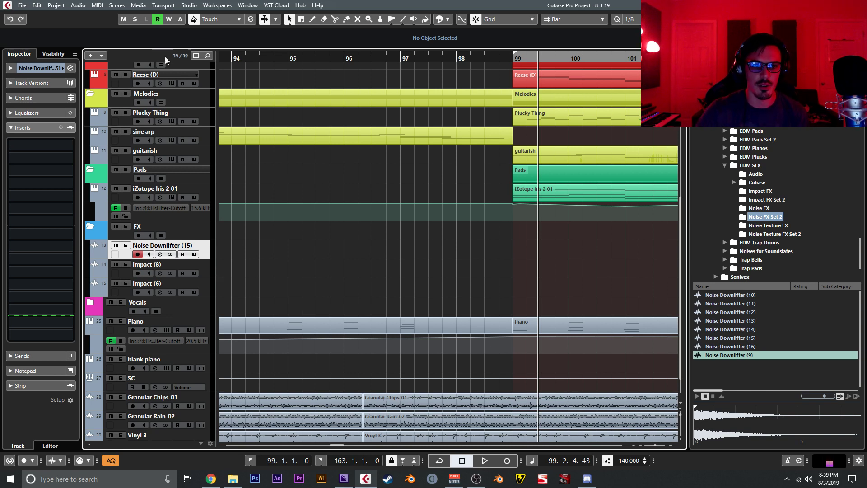
Solo the Reese (D) bass temporarily and view which patch its DUNE 3 synth uses
click(125, 74)
click(170, 84)
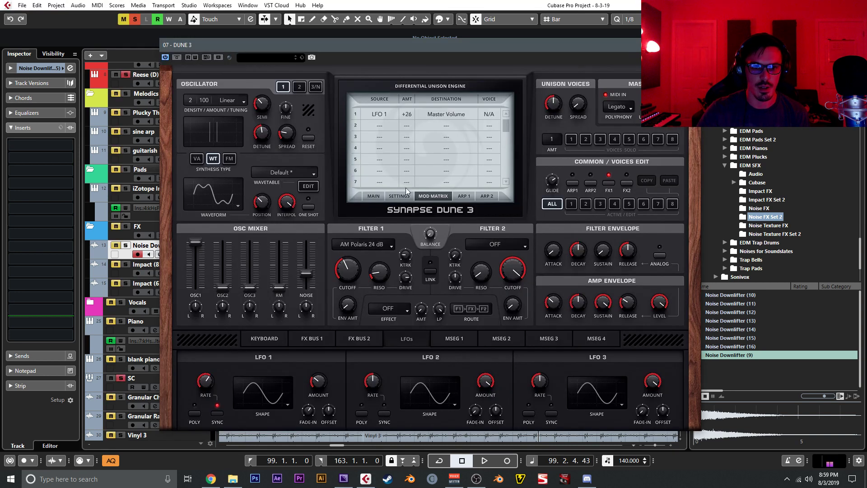
click(374, 196)
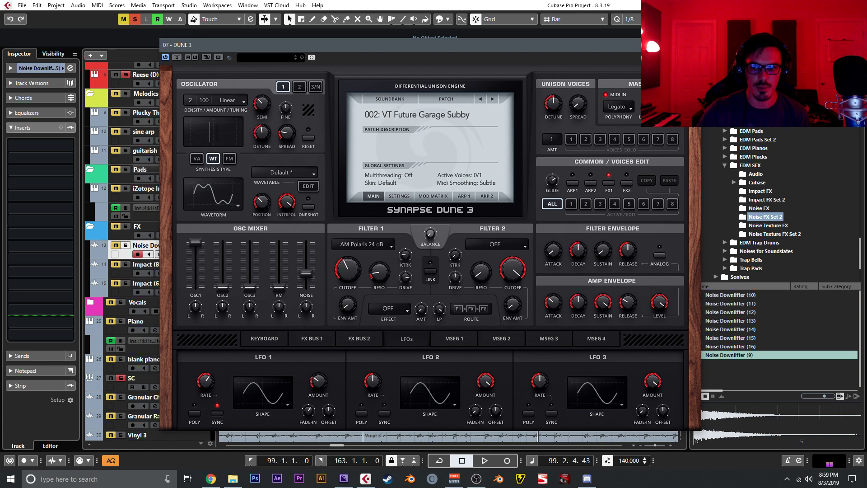
click(692, 44)
click(126, 75)
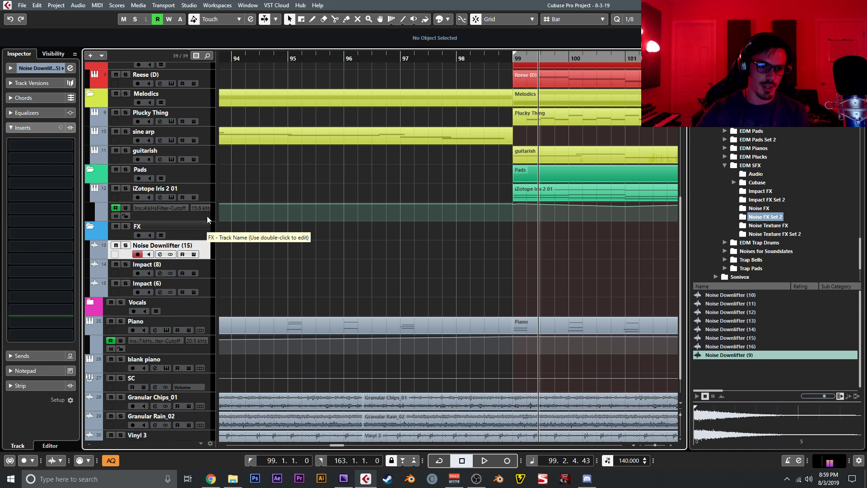
click(172, 84)
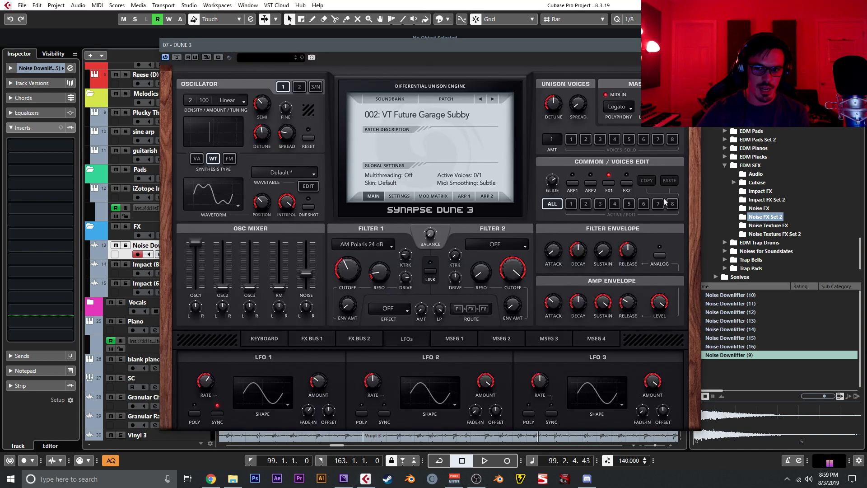
click(691, 44)
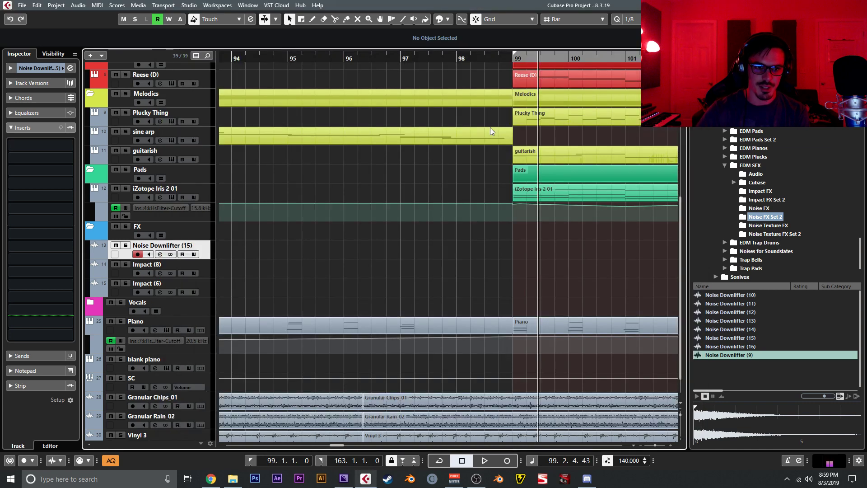
Review the channels in the MixConsole from the drums through to Stereo Out, including the Snare and Vinyl 3 channels
drag(490, 169, 444, 188)
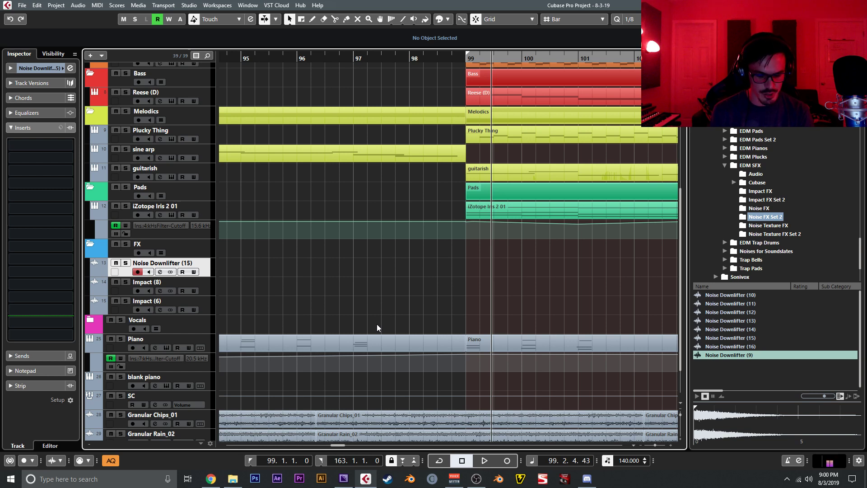
key(F3)
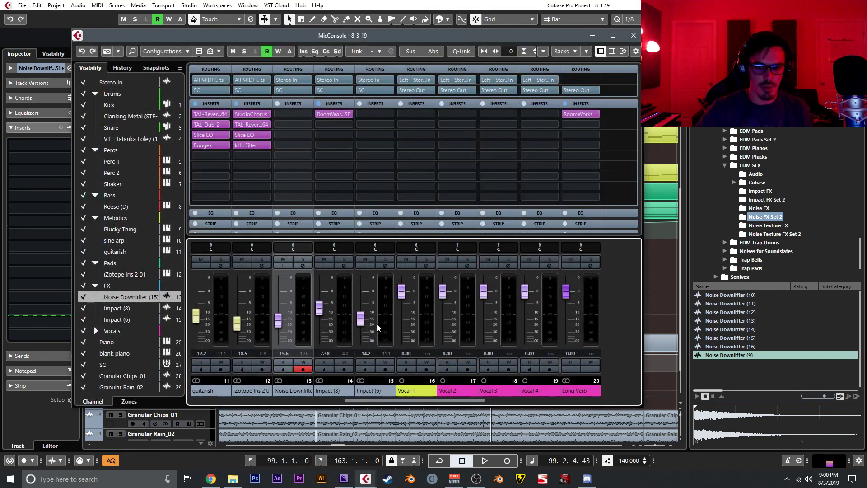
drag(400, 404, 250, 403)
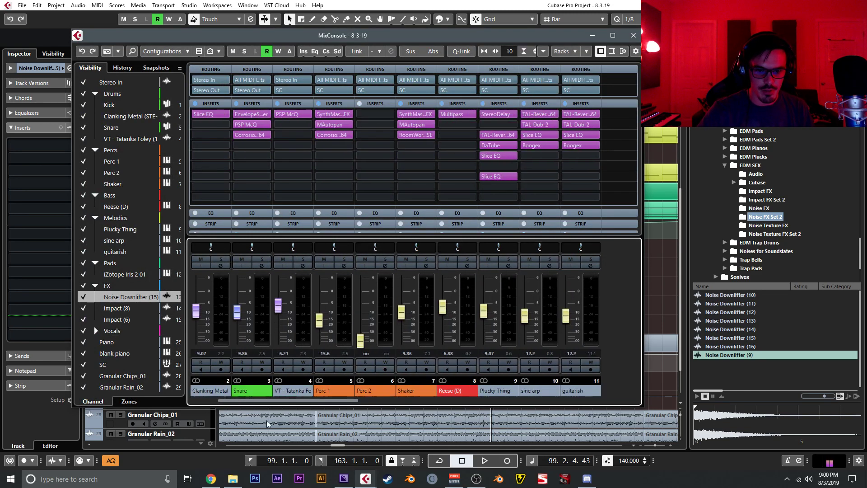
click(251, 390)
click(322, 391)
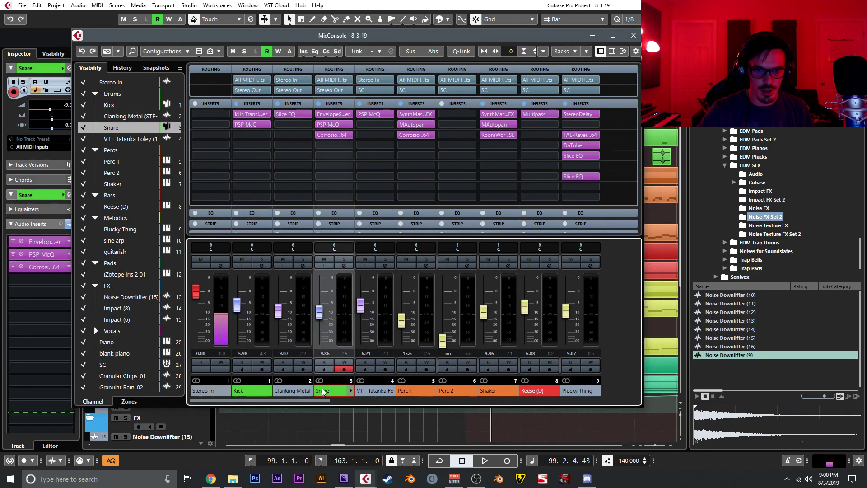
drag(323, 405, 623, 407)
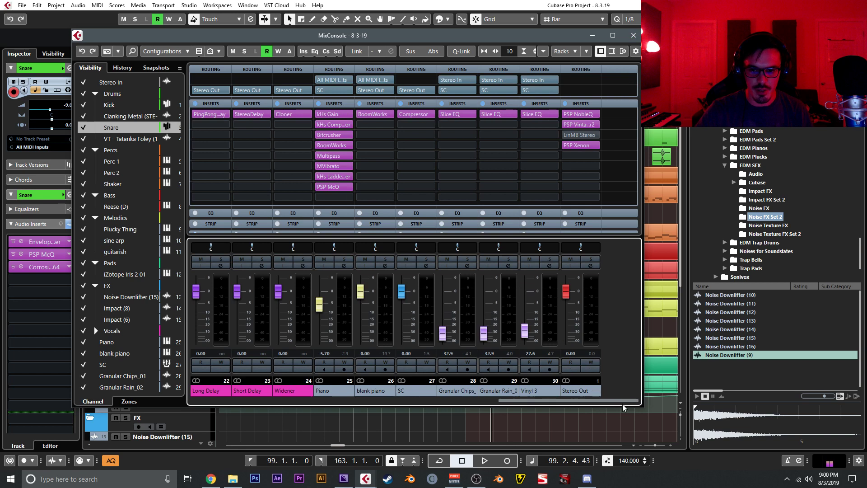
click(538, 390)
click(633, 35)
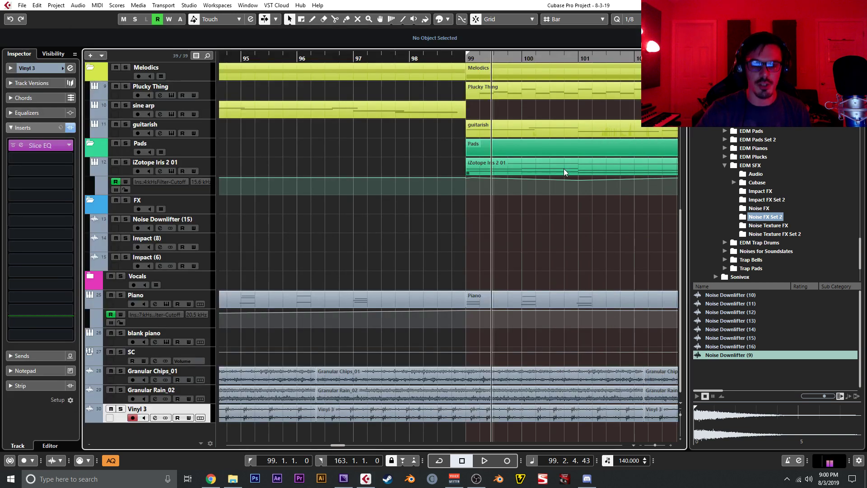
Select the Kick track and inspect its kHs Transient Shaper settings
scroll(429, 158, up, 10)
click(200, 105)
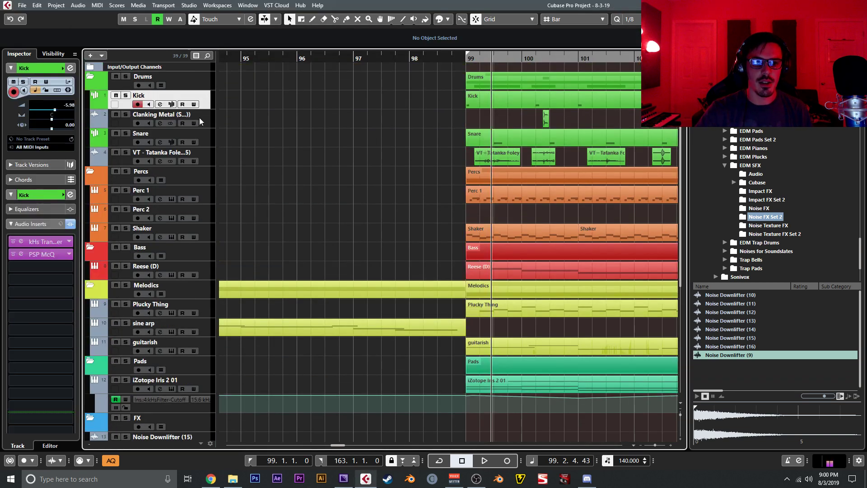
click(28, 243)
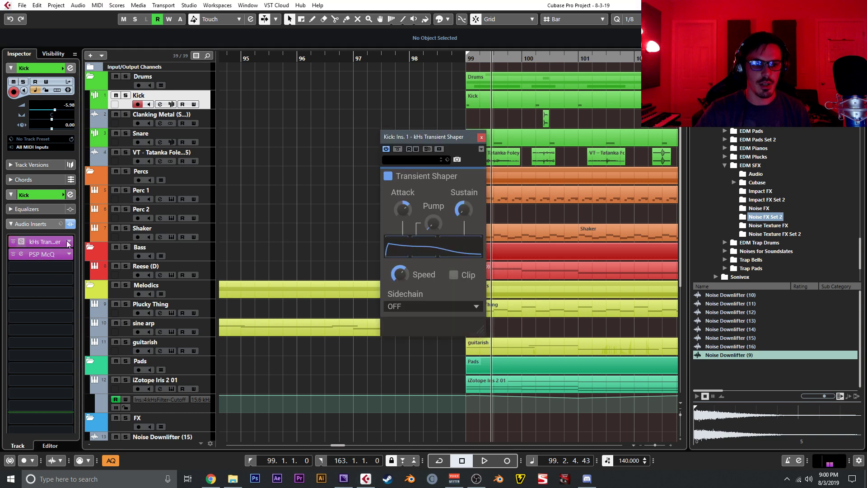
click(481, 137)
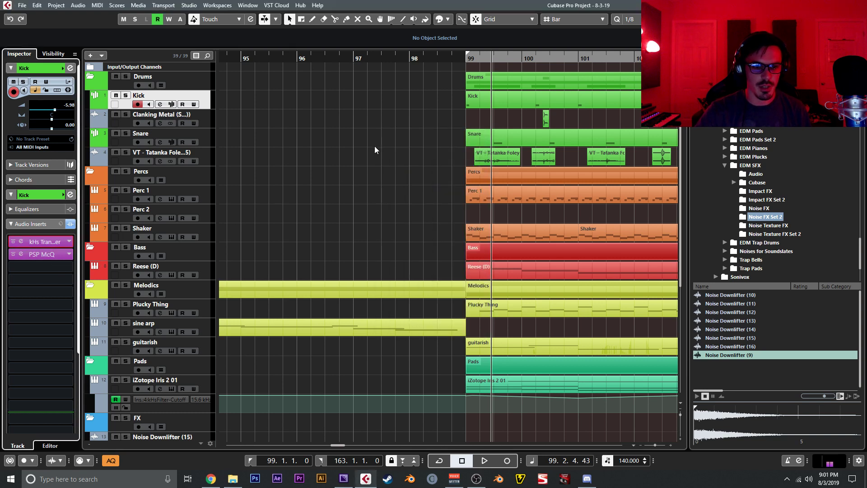
Solo the Kick track and listen to it from bar 99
scroll(374, 150, right, 3)
key(space)
key(s)
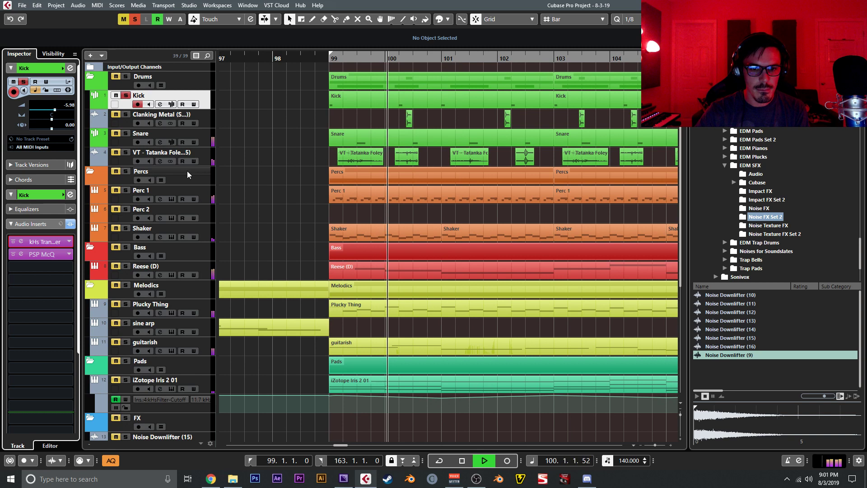
key(space)
Insert EnvelopeShaper on the soloed Kick after PSP McQ and raise its Attack to 7.5 dB during playback
click(39, 267)
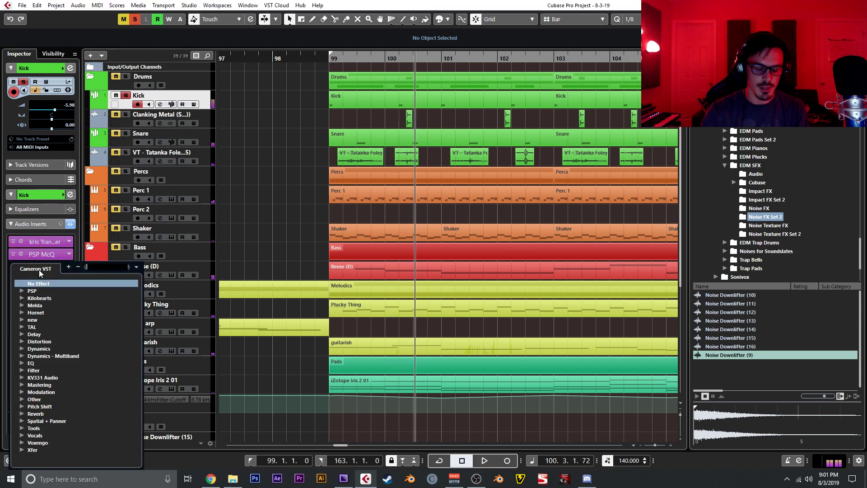
text(envelope)
key(Return)
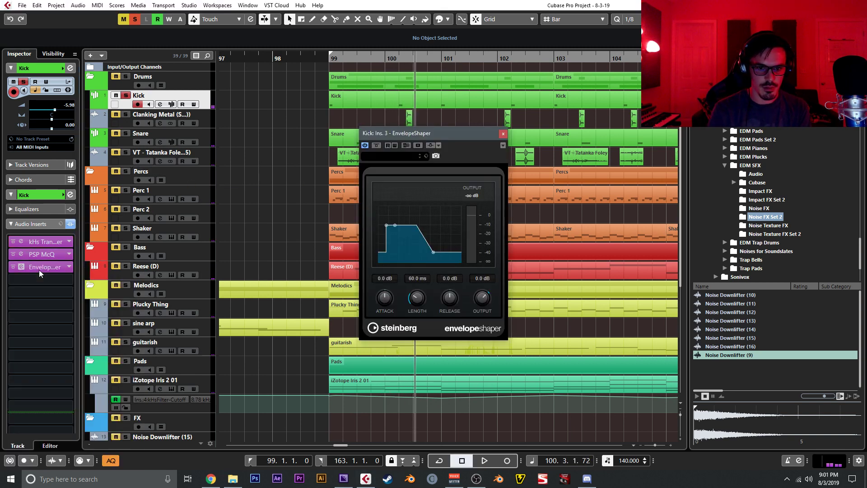
key(space)
drag(394, 301, 388, 281)
key(space)
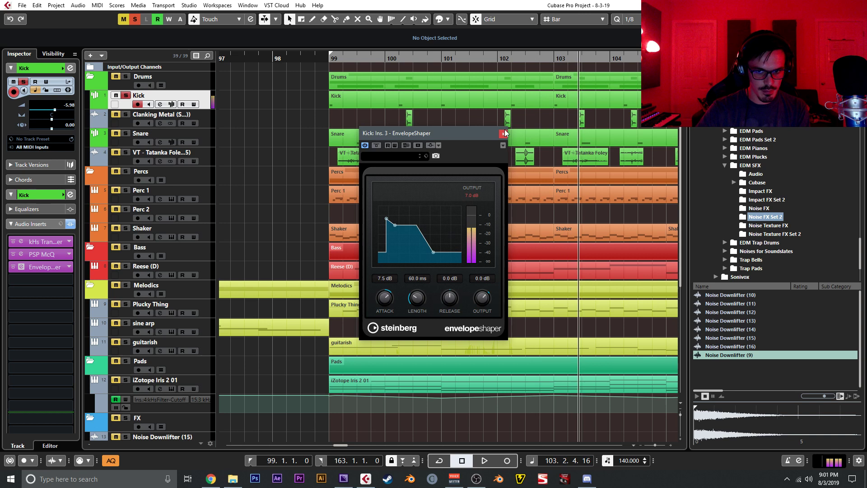
click(504, 134)
click(473, 142)
Insert Disperser on the Kick after EnvelopeShaper and set its frequency to 41.5 Hz during playback
click(35, 273)
text(disp)
key(Return)
key(space)
mouse_move(392, 231)
mouse_down()
mouse_move(374, 232)
mouse_move(326, 281)
mouse_up()
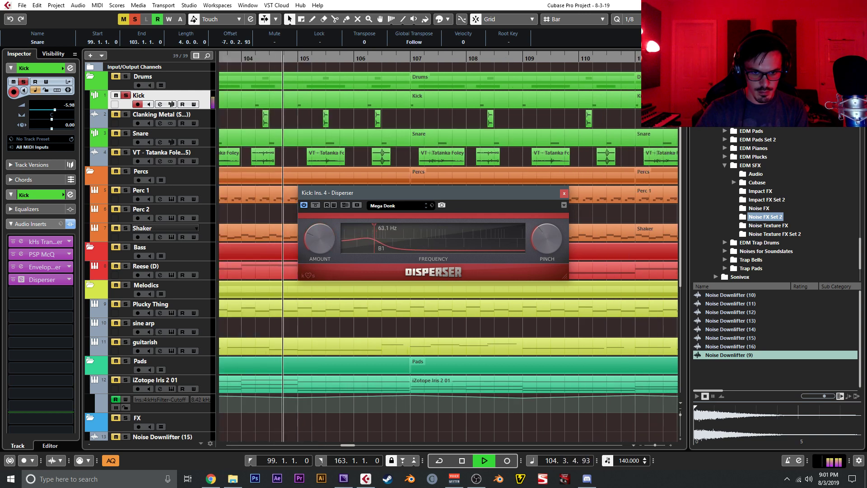
drag(374, 233, 364, 234)
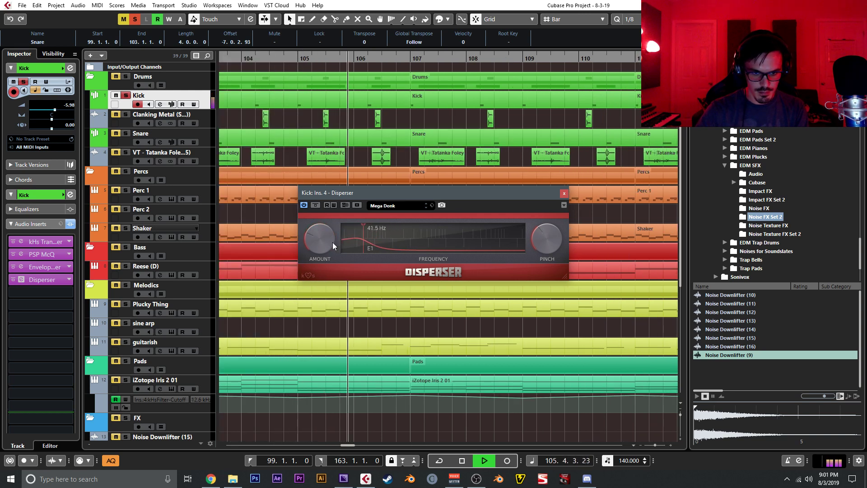
key(space)
click(564, 193)
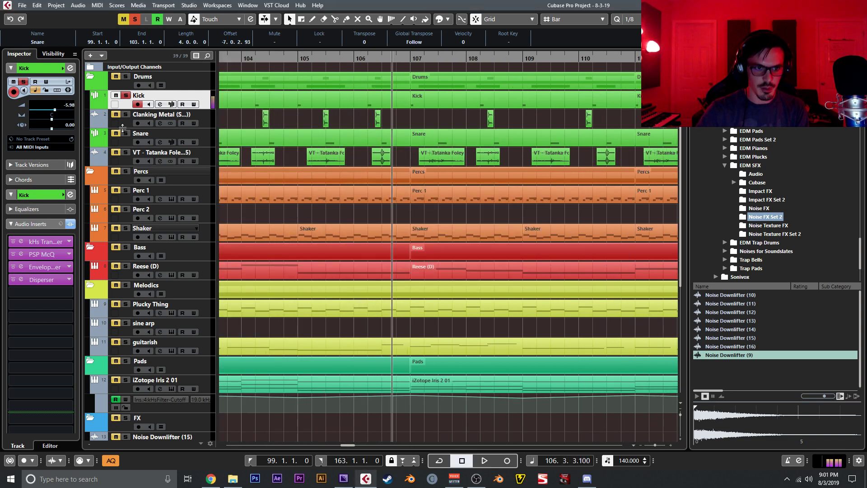
Unsolo the Kick track and play the full mix
click(126, 96)
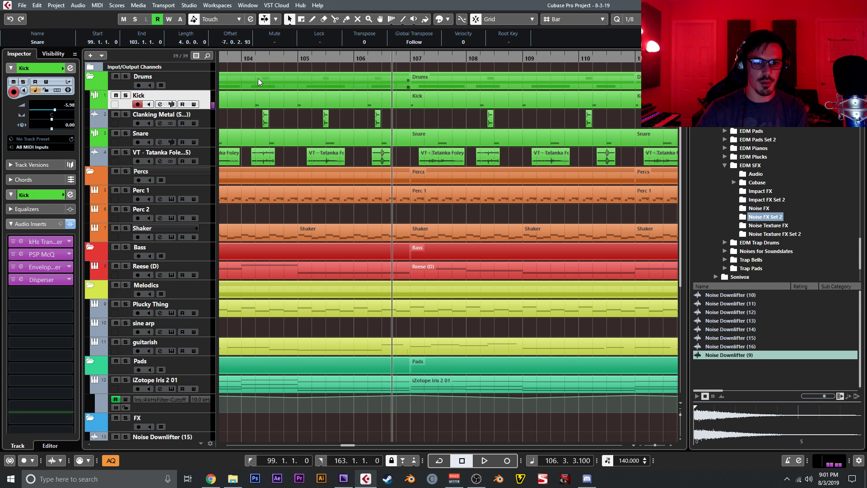
key(space)
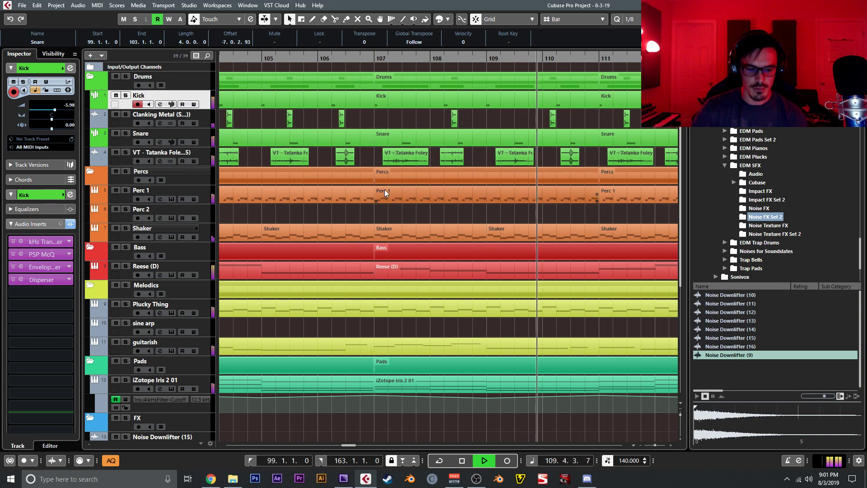
Inspect the PSP Xenon and PSP NobleQ inserts on the Stereo Out channel while playing the mix
key(F3)
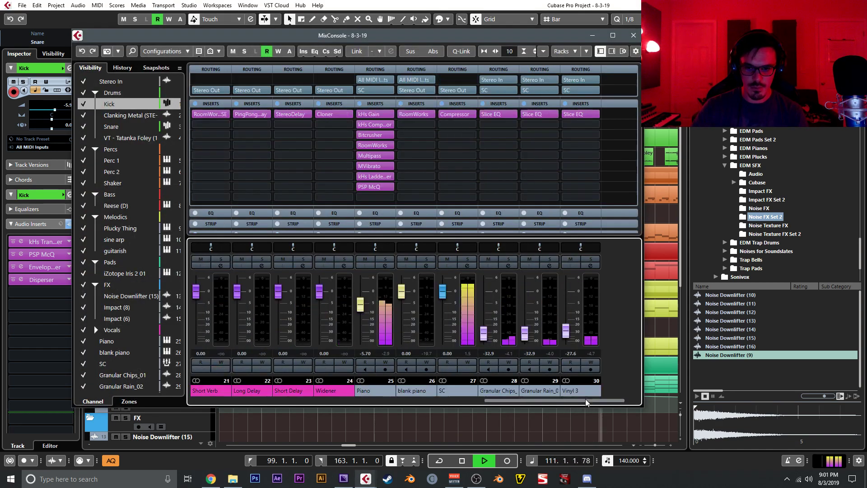
drag(585, 401, 600, 401)
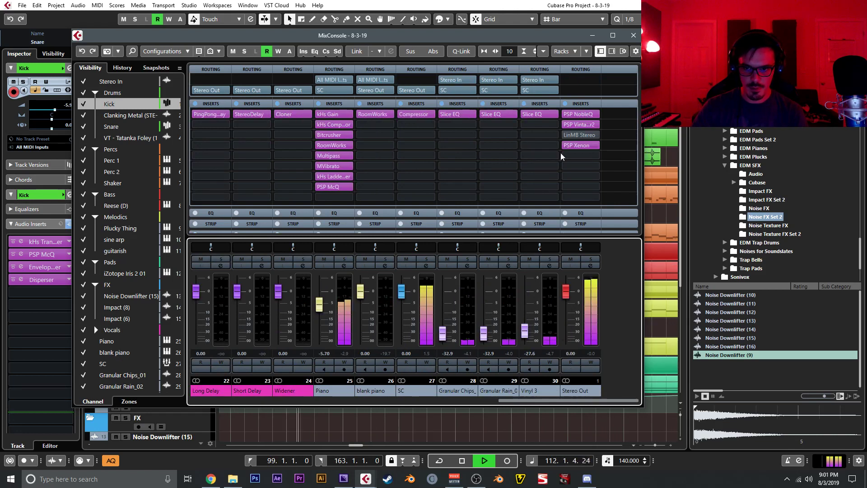
click(580, 145)
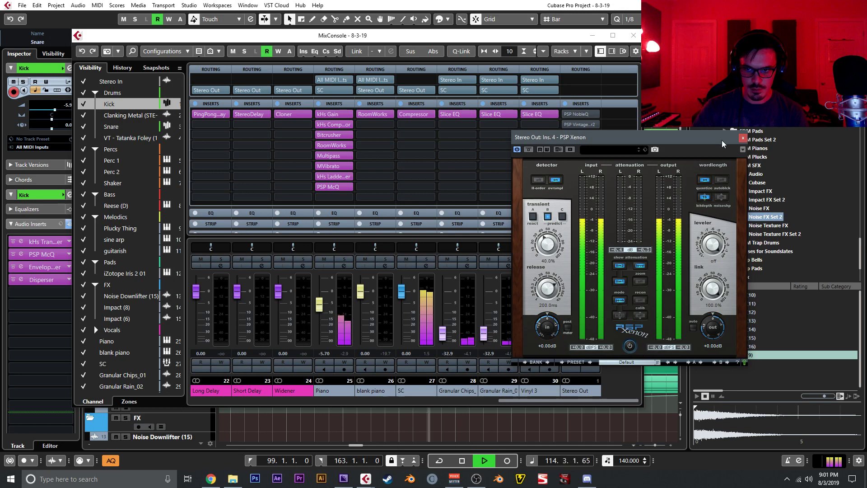
click(743, 137)
key(space)
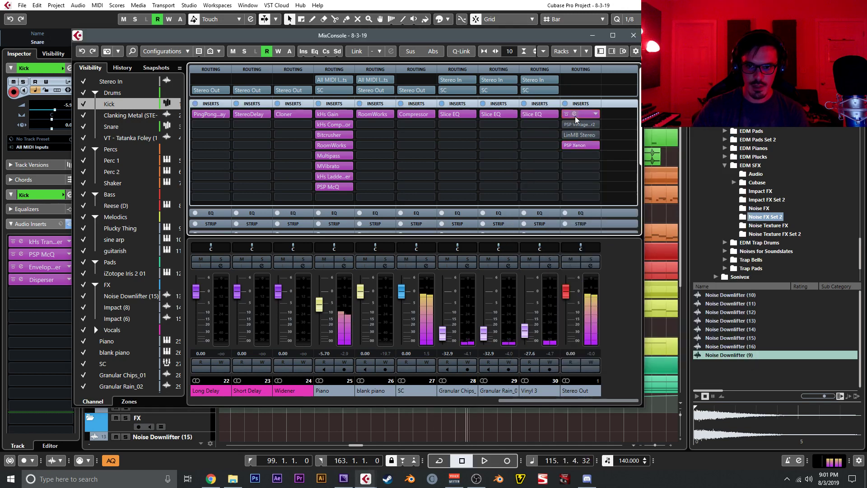
click(575, 118)
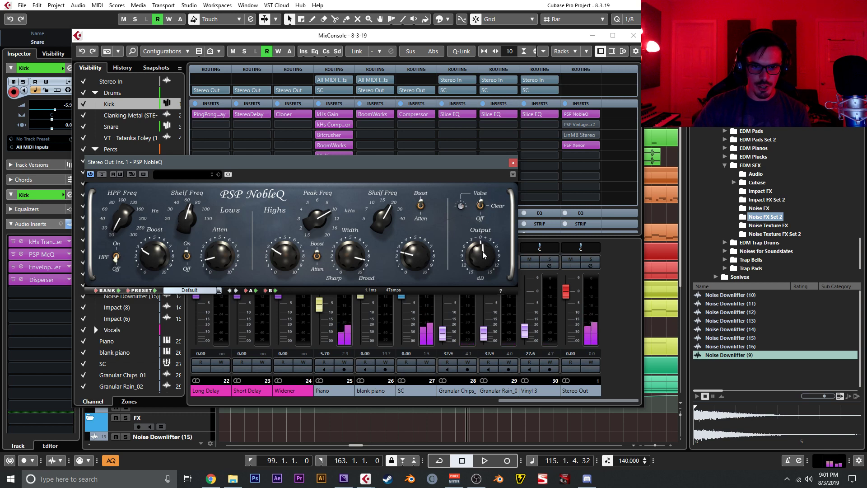
key(space)
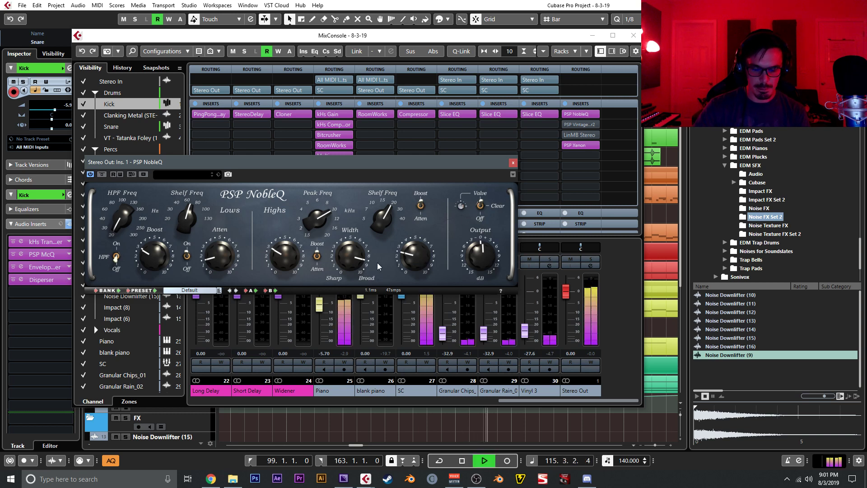
click(512, 162)
Adjust the Drive of PSP VintageWarmer2 on the Stereo Out channel while the mix plays
click(565, 126)
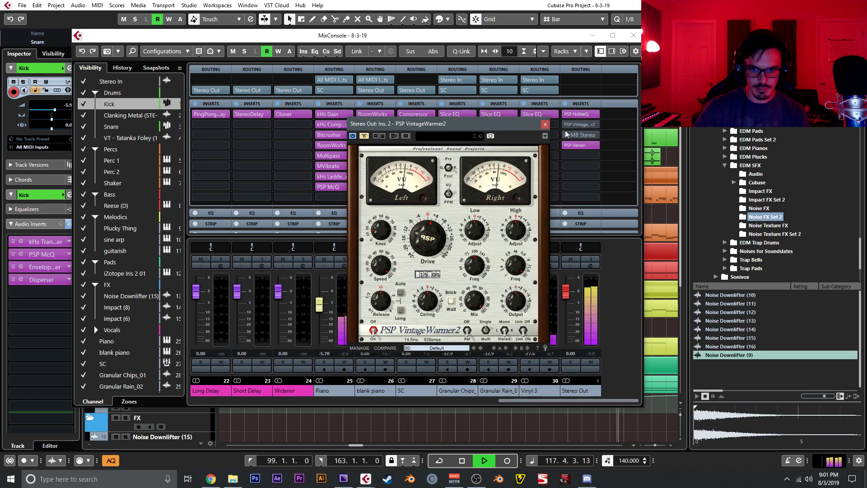
drag(427, 243, 429, 238)
double_click(430, 238)
text(0)
key(Return)
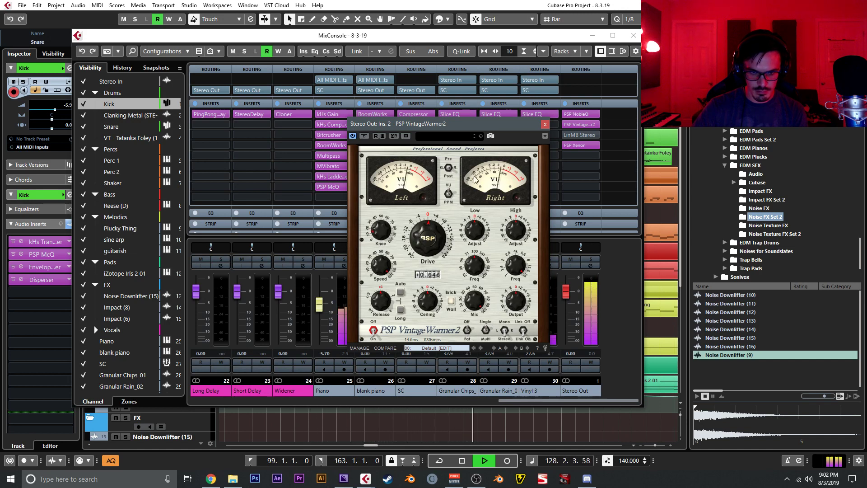
click(545, 124)
Raise the input level of PSP Xenon on Stereo Out to +2.18 dB
click(580, 145)
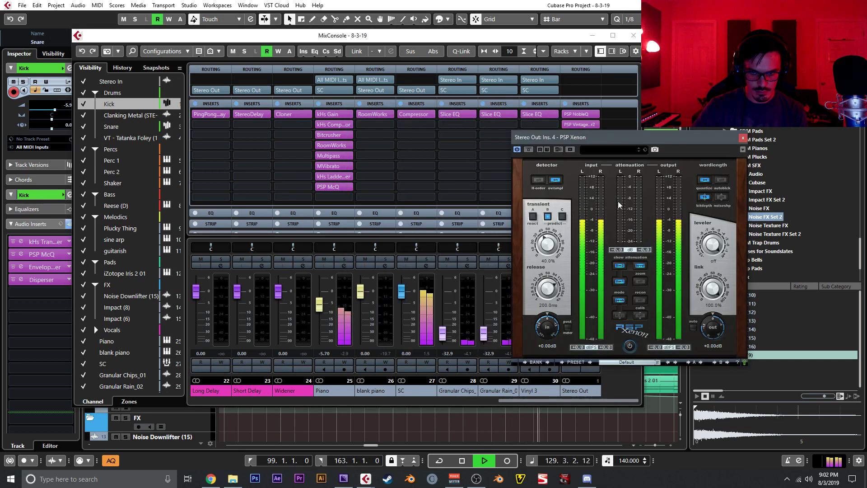
drag(547, 325, 548, 309)
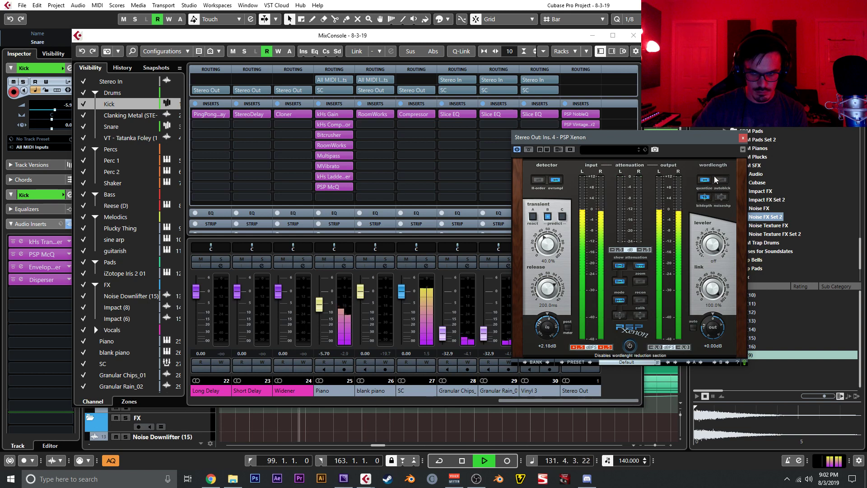
click(742, 138)
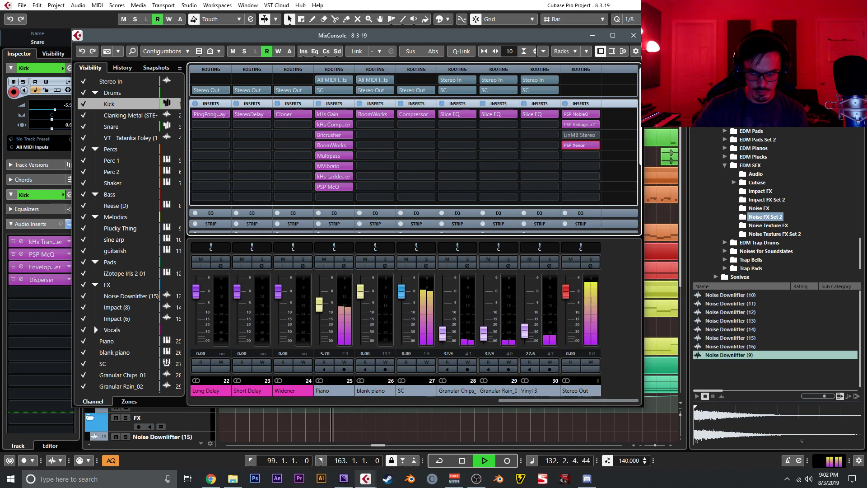
Activate the LinMB Stereo insert on the Stereo Out channel and close the plug-in and mixer windows
click(574, 134)
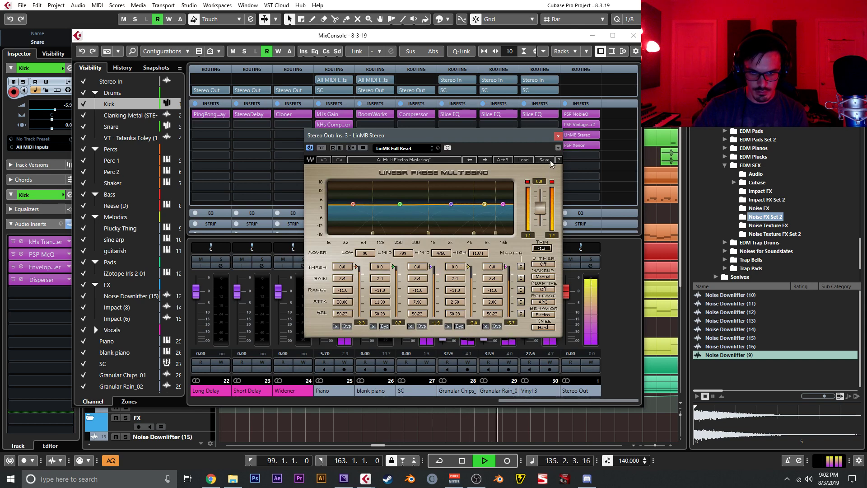
click(558, 135)
click(634, 36)
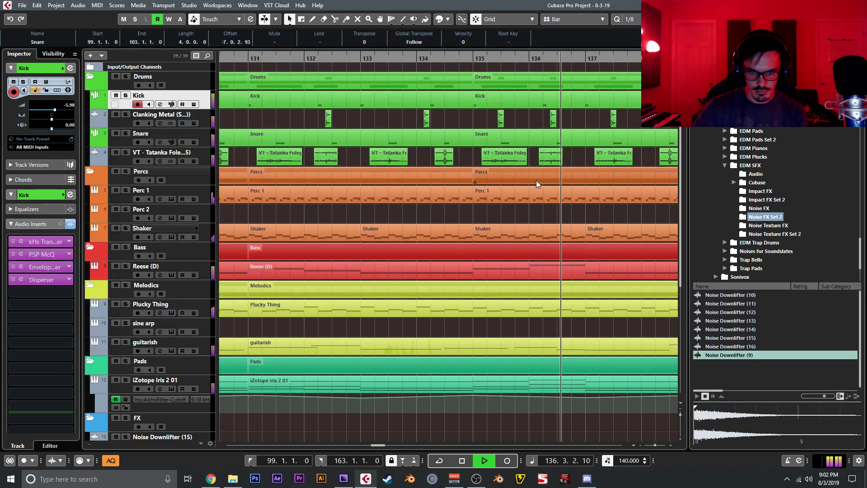
Look over the section from bar 99 to bar 163 while it plays, and stop playback
scroll(535, 180, right, 1)
key(g)
key(g)
key(g)
key(g)
key(g)
key(g)
key(g)
key(g)
key(g)
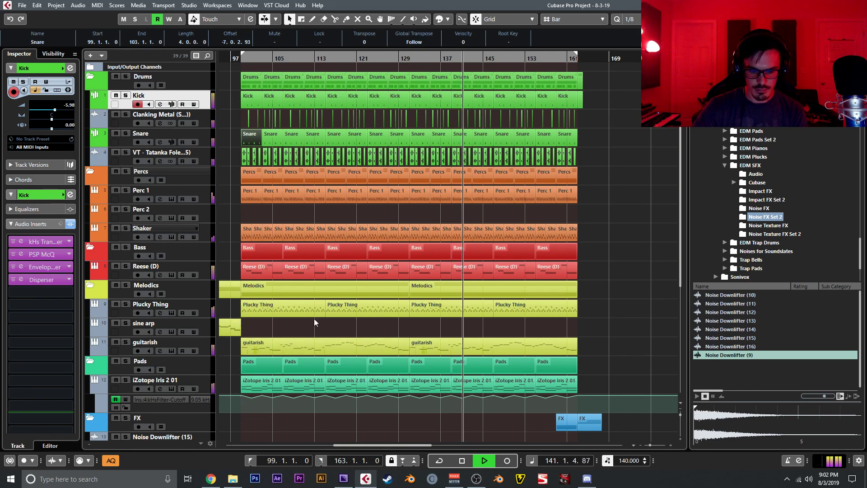
scroll(338, 317, left, 1)
scroll(338, 317, down, 1)
scroll(338, 317, up, 1)
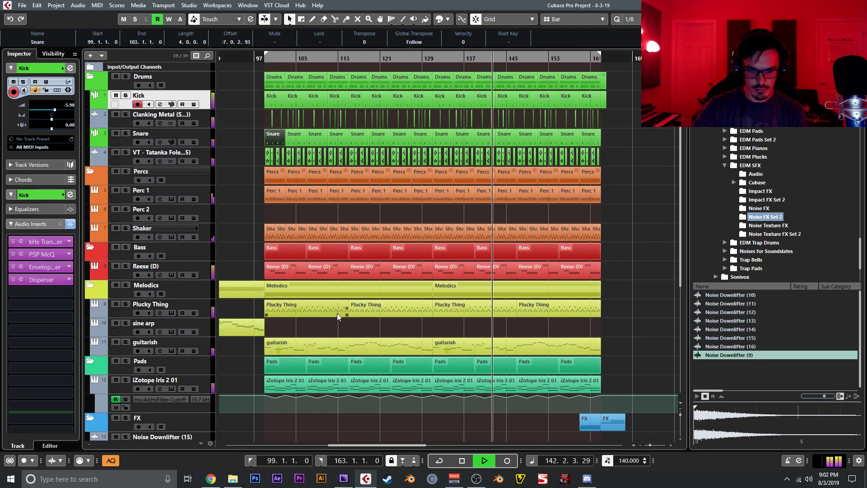
key(space)
Examine the whole arrangement from the intro to the final section across all tracks
scroll(338, 317, left, 3)
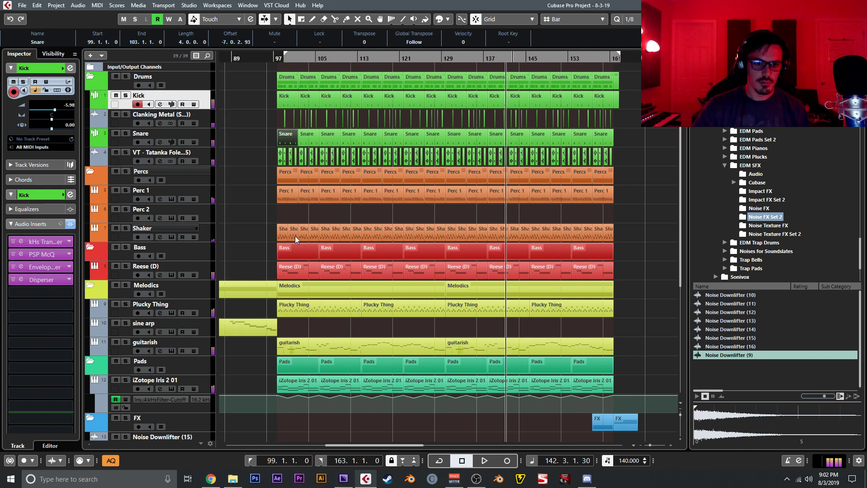
drag(316, 213, 383, 231)
scroll(383, 231, left, 7)
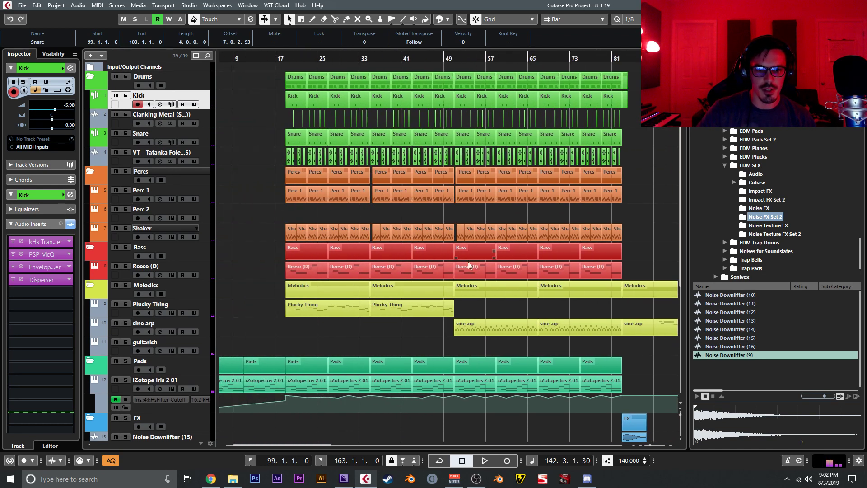
scroll(322, 193, down, 5)
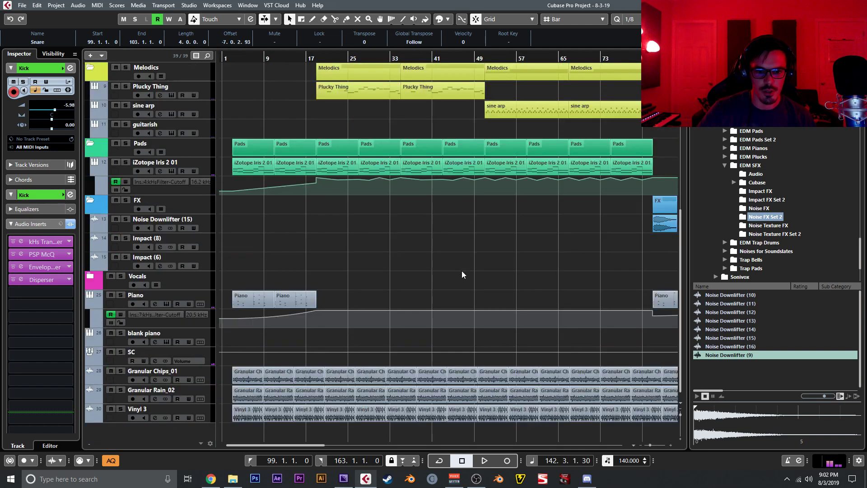
scroll(447, 291, right, 15)
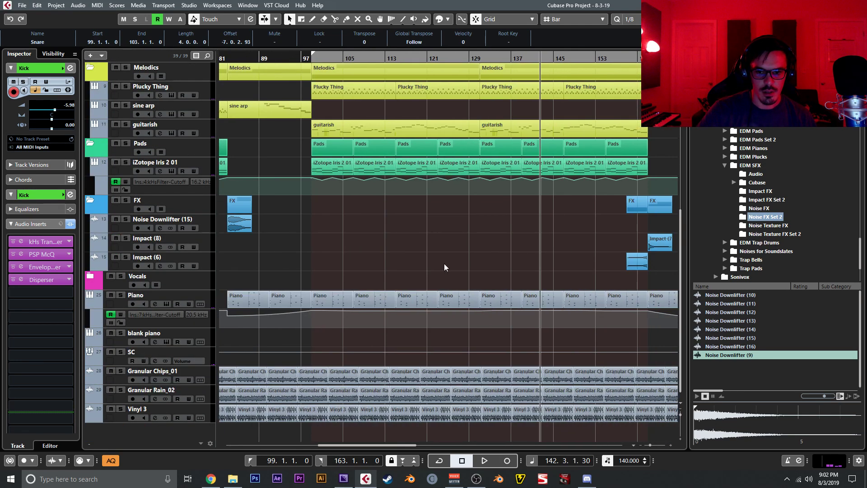
scroll(273, 289, left, 2)
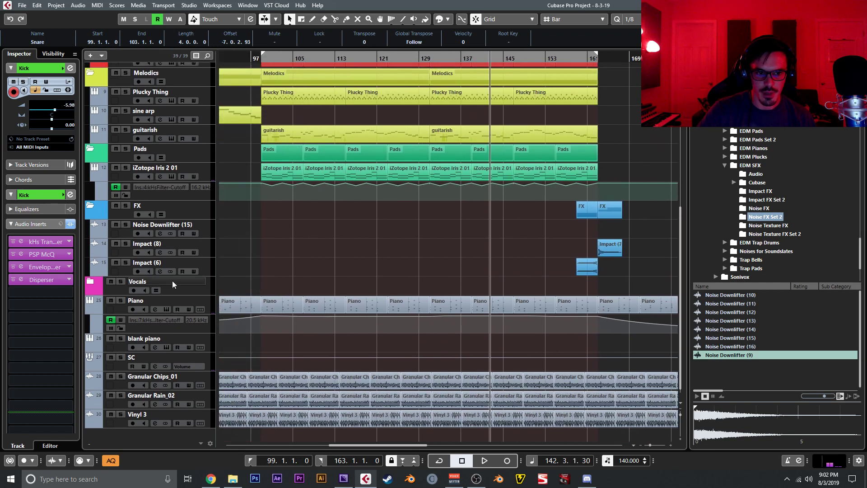
scroll(387, 252, up, 3)
scroll(291, 344, left, 6)
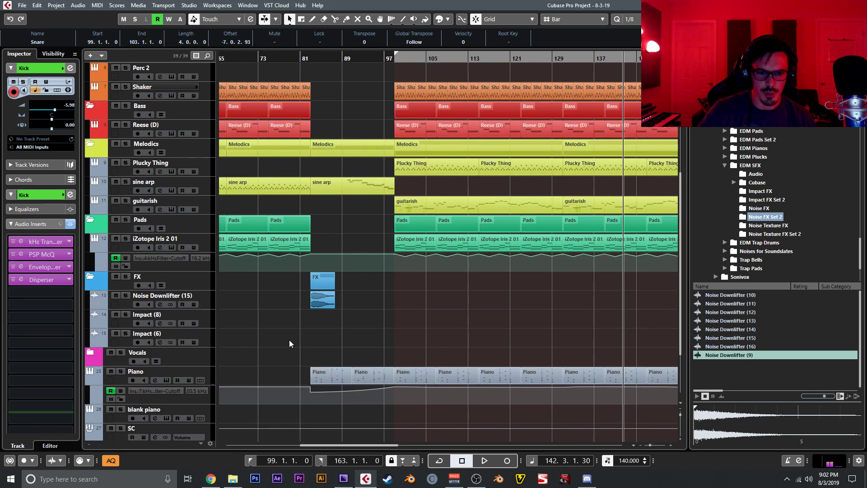
scroll(546, 314, left, 5)
scroll(503, 313, up, 4)
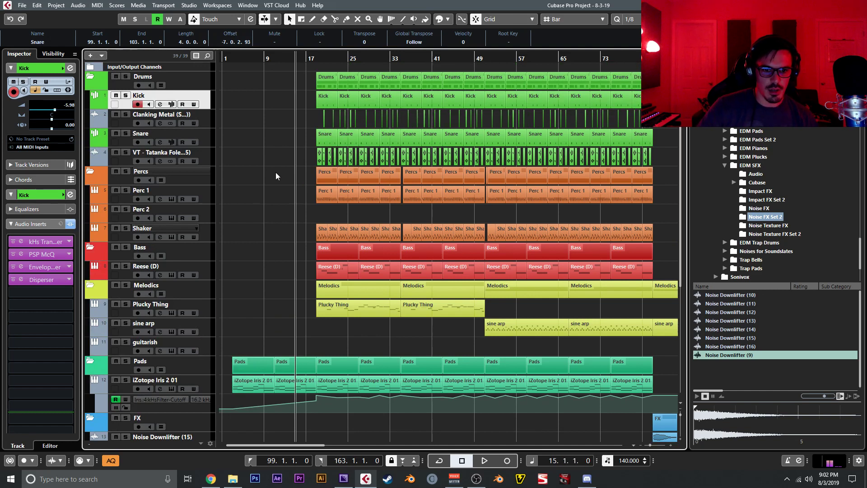
Collapse the EDM SFX folder in the sample browser and open the Cymbals folder of VT - 808 Sessions
click(725, 165)
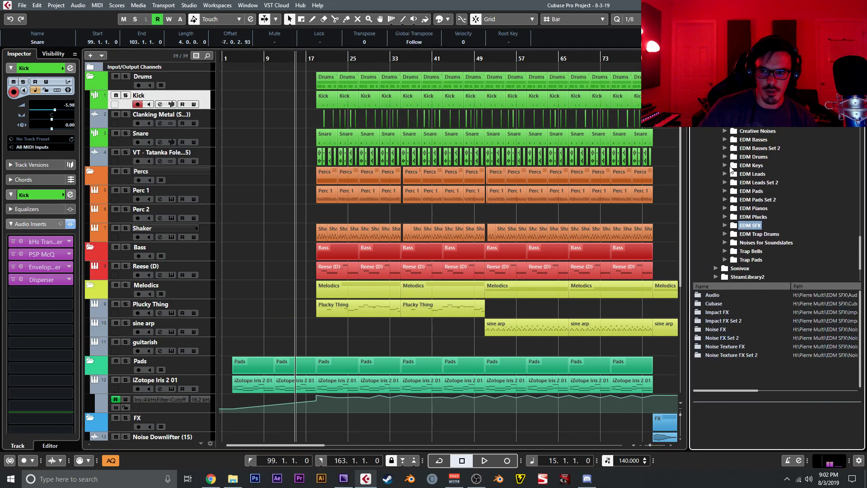
scroll(740, 185, down, 12)
scroll(744, 194, up, 5)
scroll(744, 201, down, 3)
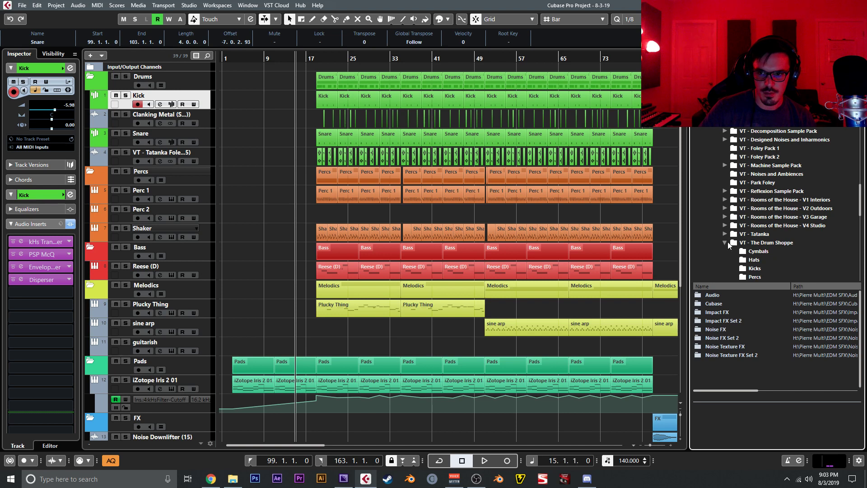
scroll(724, 155, up, 1)
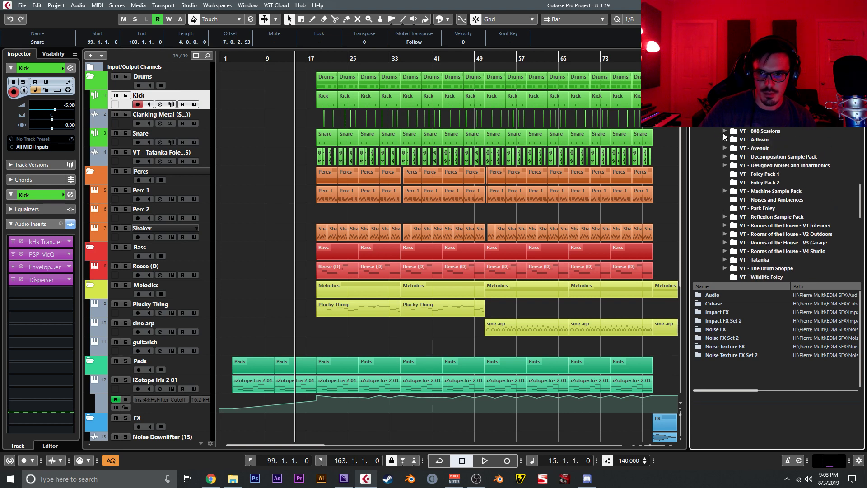
click(724, 131)
click(758, 139)
Audition several VT 808 Cymbal samples, including (11), (13), (3), (10) and (12)
click(740, 312)
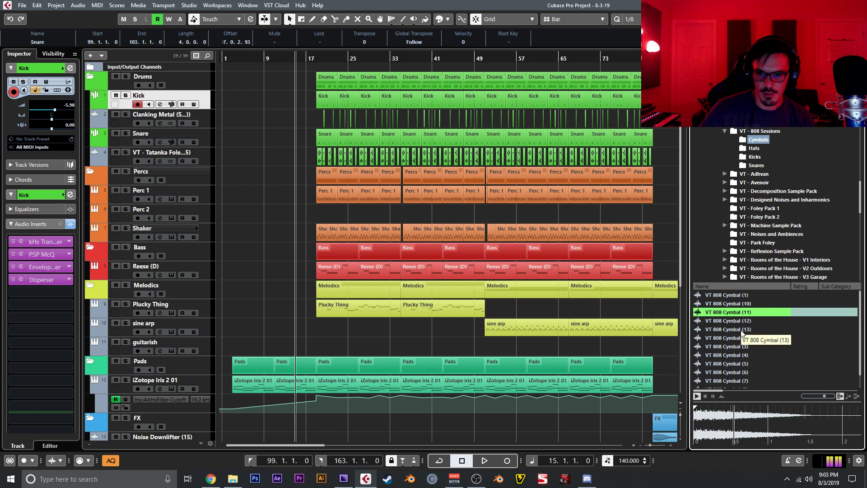
click(741, 330)
click(745, 345)
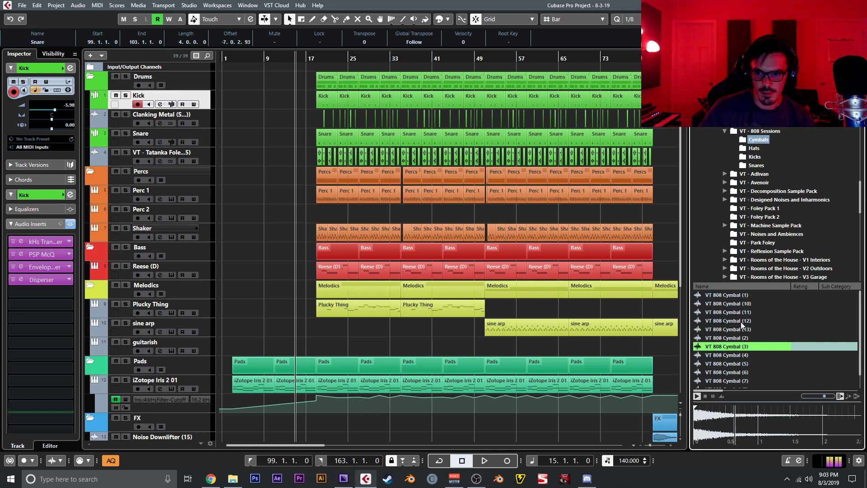
click(739, 304)
click(740, 313)
click(740, 320)
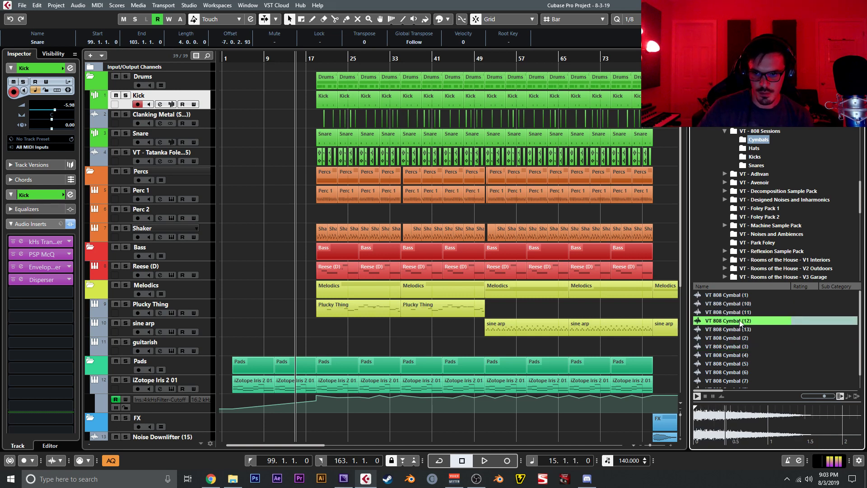
Import VT 808 Cymbal (12) and (13) onto separate new tracks between the Tatanka Foley and Percs tracks
click(739, 329)
ctrl+click(741, 321)
drag(740, 320, 285, 183)
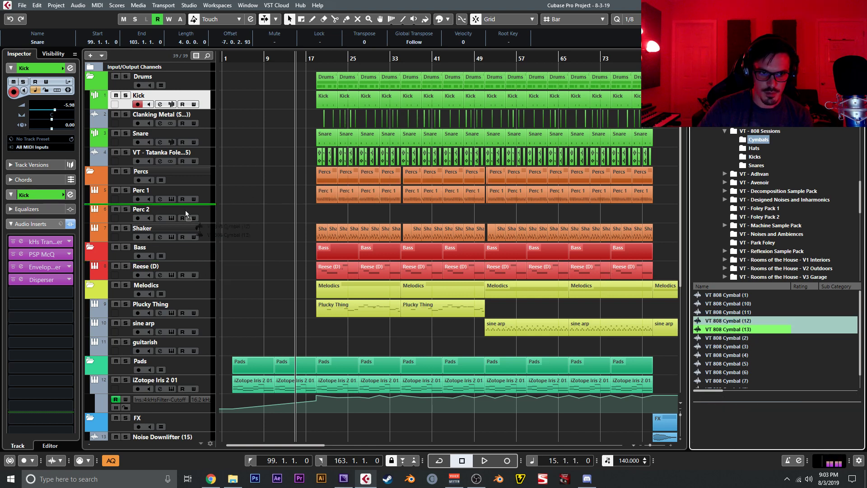
drag(187, 190, 207, 168)
click(422, 254)
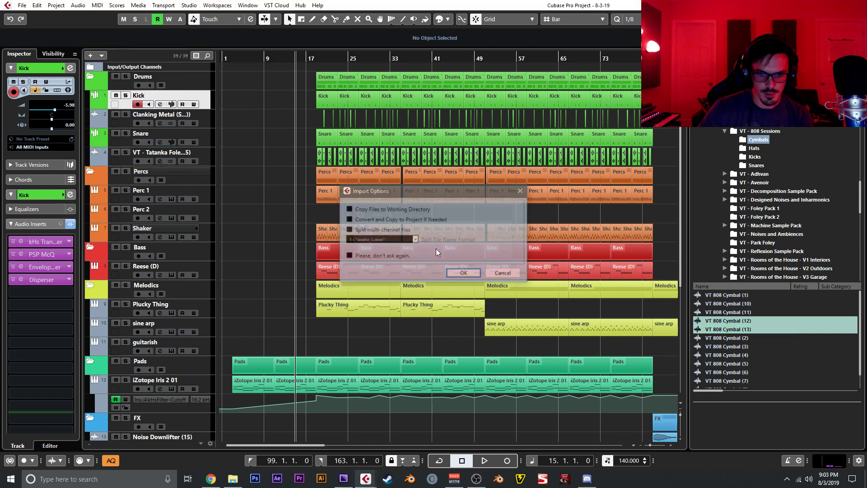
click(465, 273)
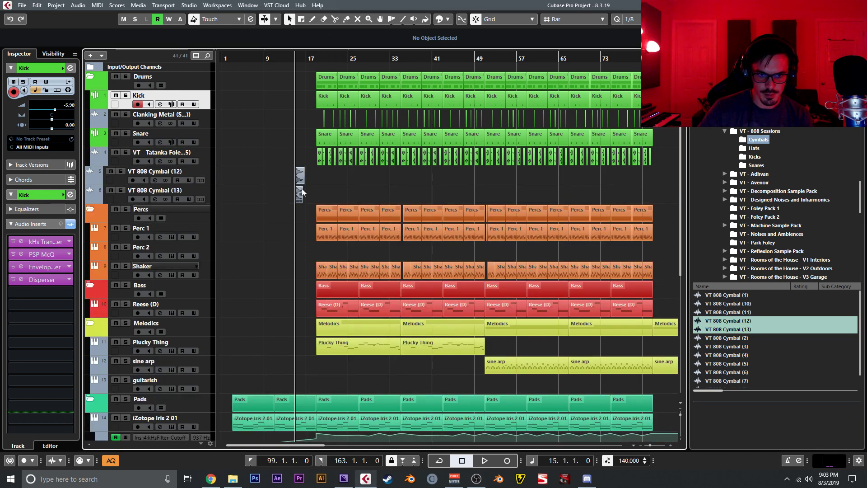
Move both cymbal events to bar 19, where the drums enter, and play the passage leading into it
mouse_move(318, 178)
mouse_down()
mouse_move(297, 193)
mouse_move(317, 182)
mouse_up()
click(304, 179)
key(space)
key(h)
key(h)
key(h)
key(h)
key(h)
key(h)
key(h)
key(h)
key(h)
key(h)
scroll(368, 196, right, 3)
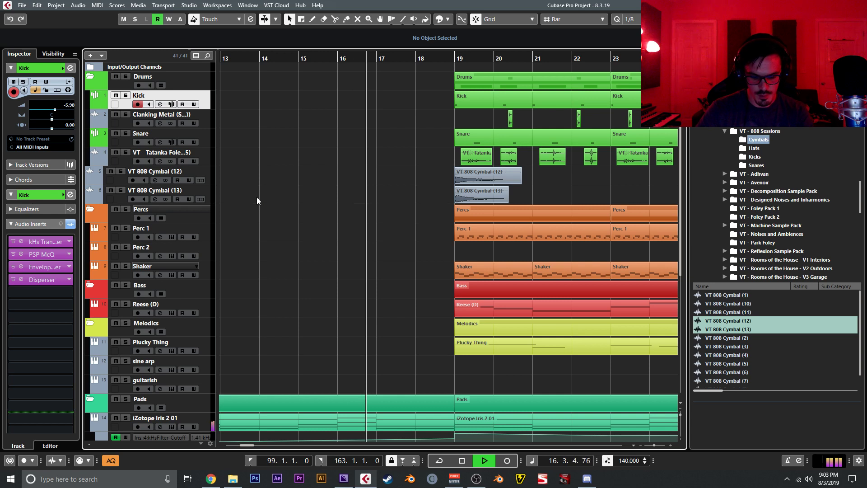
Route the outputs of both VT 808 Cymbal channels to the SC group and stop playback
key(F3)
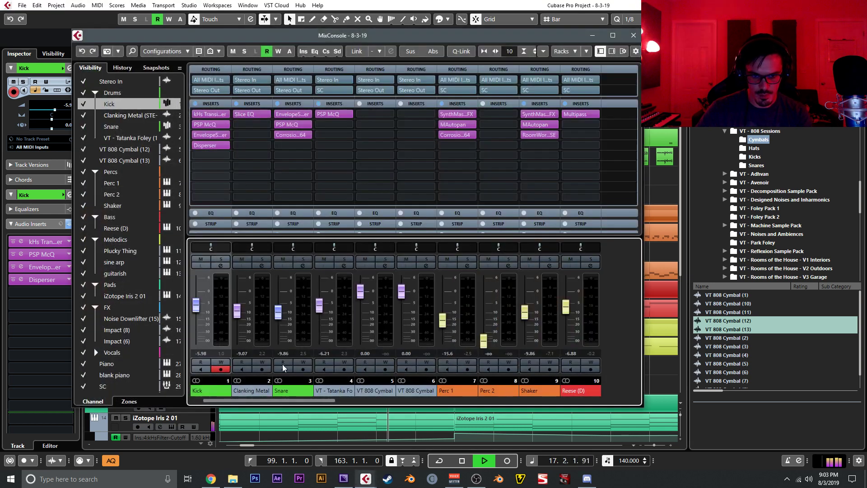
click(366, 394)
ctrl+click(418, 389)
click(361, 89)
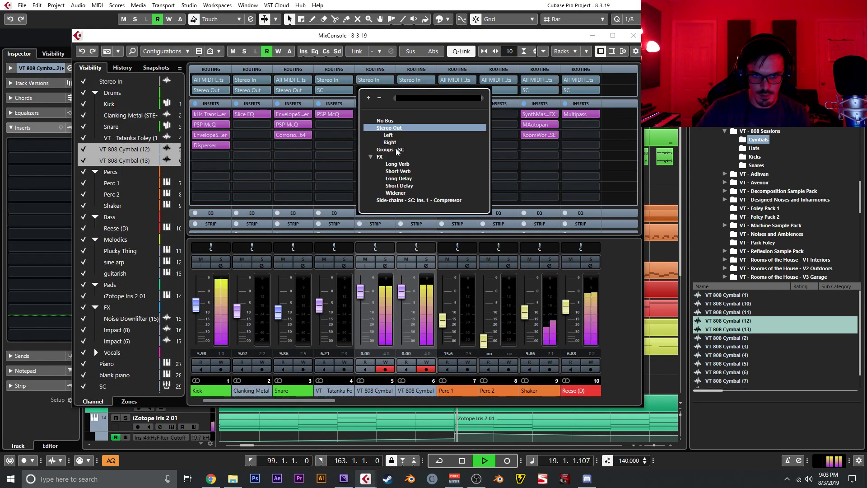
click(382, 139)
key(space)
Lower the faders of VT 808 Cymbal (12) to -18.5 and (13) to -17.6, and close the mixer
drag(360, 292, 360, 317)
drag(401, 292, 400, 323)
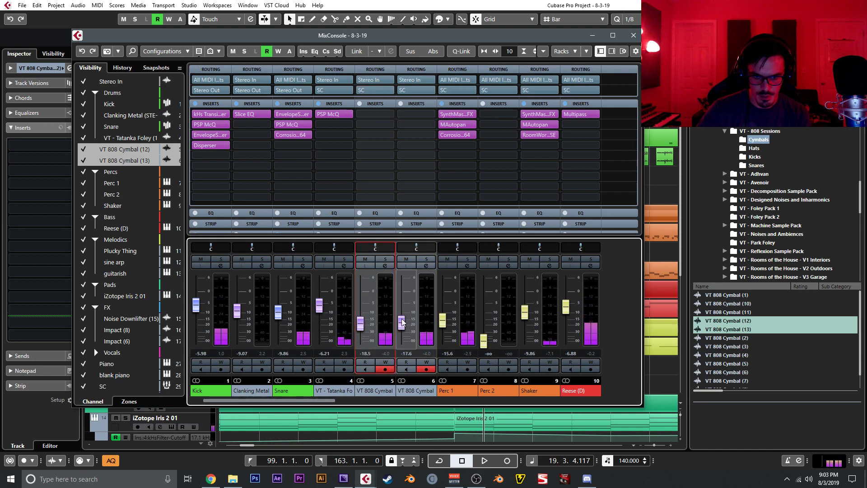
click(632, 35)
Add a short fade-in of 0.0.0.52 to both cymbal events at bar 19
key(space)
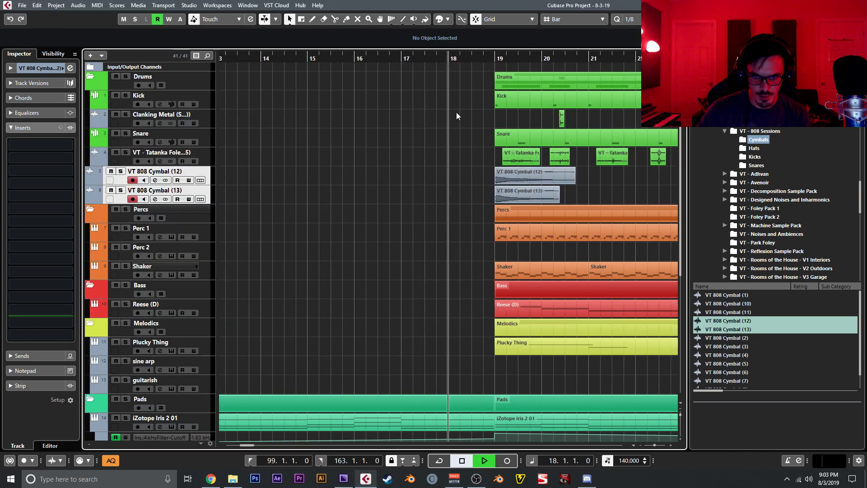
key(h)
scroll(490, 193, right, 6)
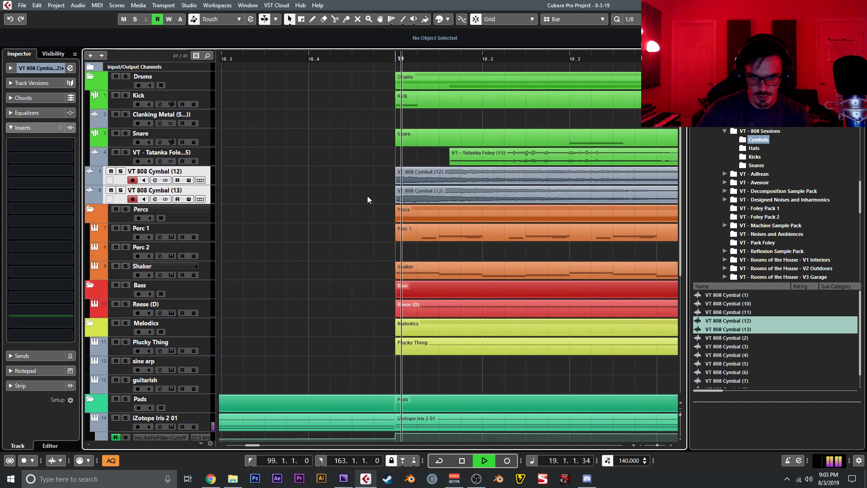
drag(364, 177, 426, 207)
key(space)
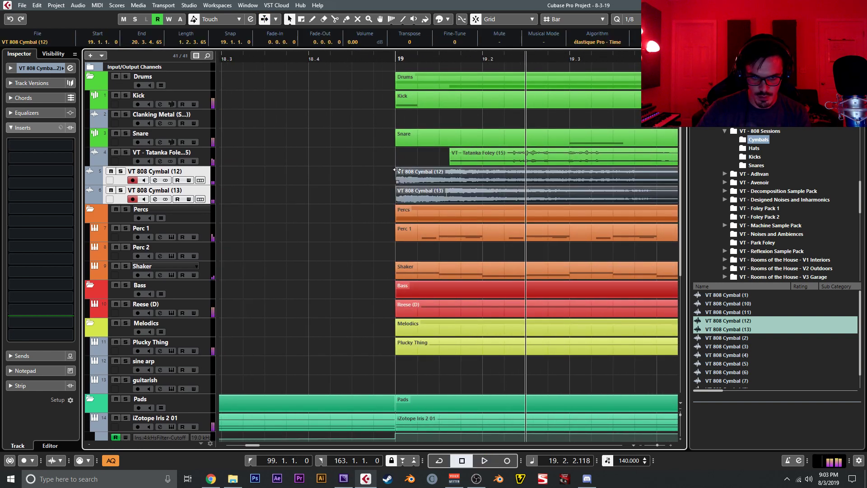
drag(404, 171, 406, 171)
key(g)
key(g)
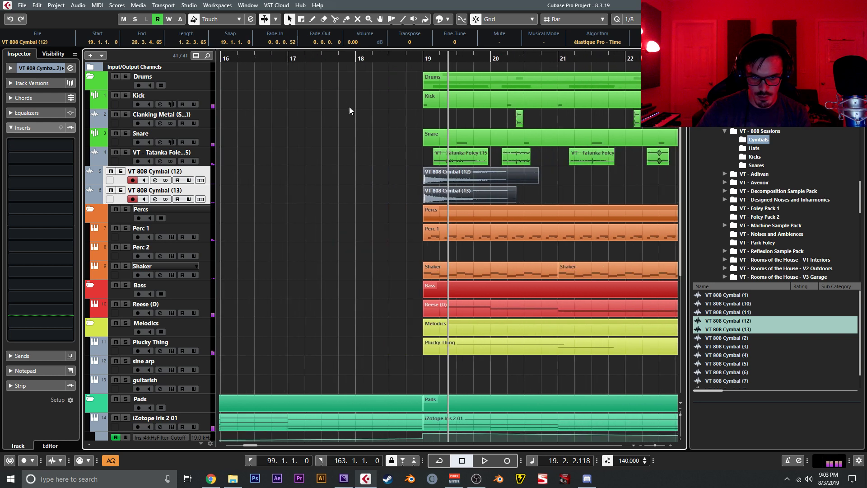
Play the transition into bar 19 to hear the cymbal hits in the mix
click(352, 60)
click(383, 110)
key(space)
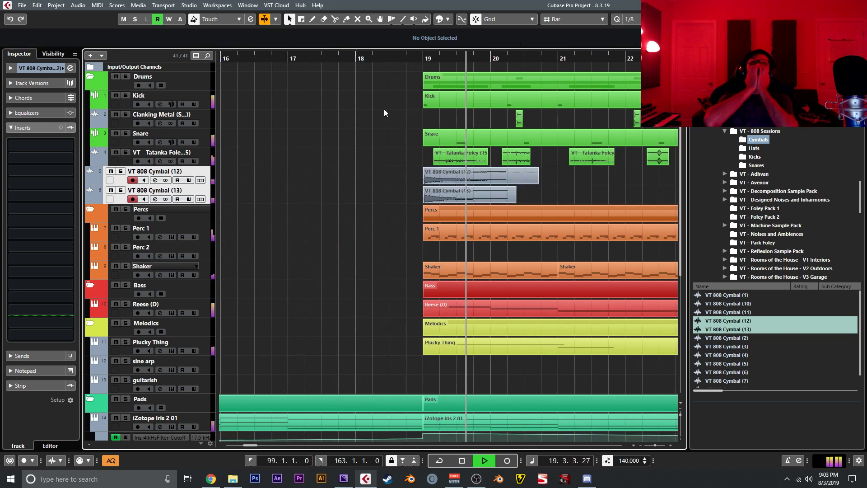
key(g)
key(g)
key(g)
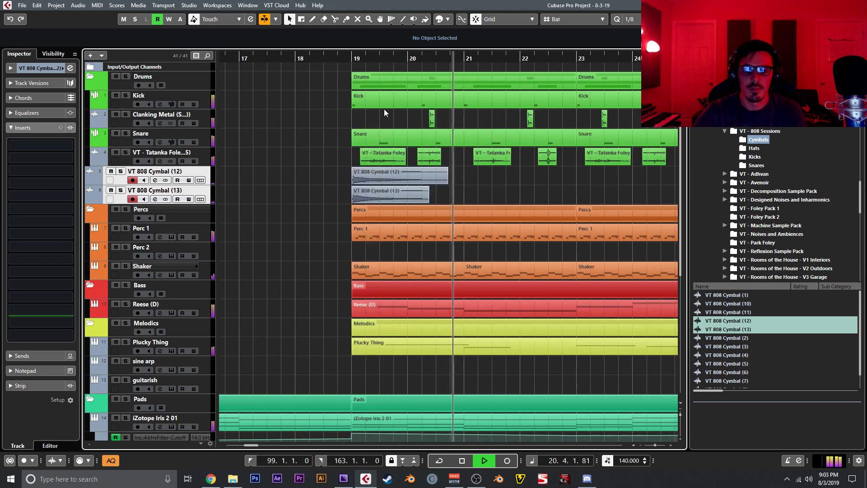
key(g)
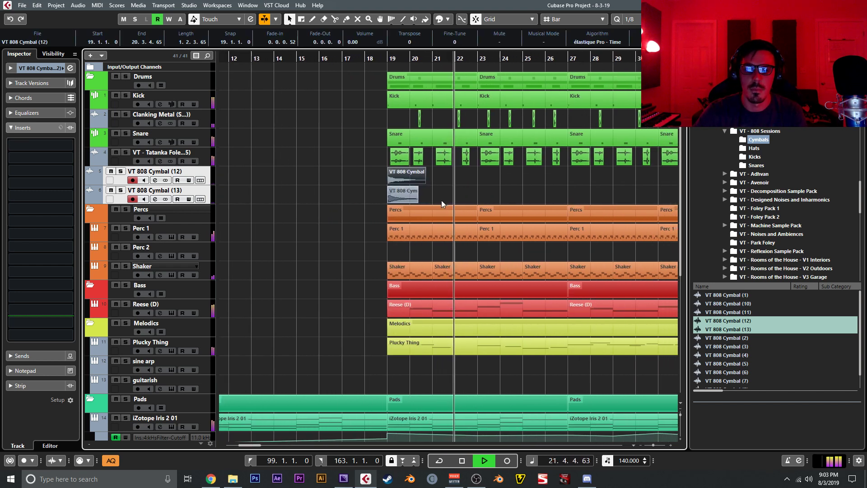
Copy the pair of cymbal events to bars 27 and 43
drag(438, 181, 511, 172)
key(ctrl+d)
drag(600, 190, 459, 197)
key(ctrl+d)
drag(428, 170, 567, 182)
drag(572, 191, 592, 181)
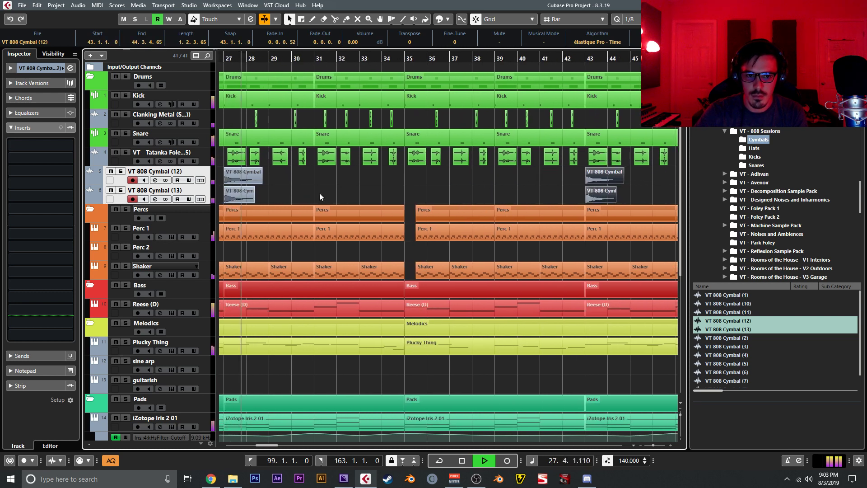
Remove the bar 27 cymbal copies and, with the grid type set to Beat, move the bar 43 pair to 35.3.1
drag(292, 191, 640, 195)
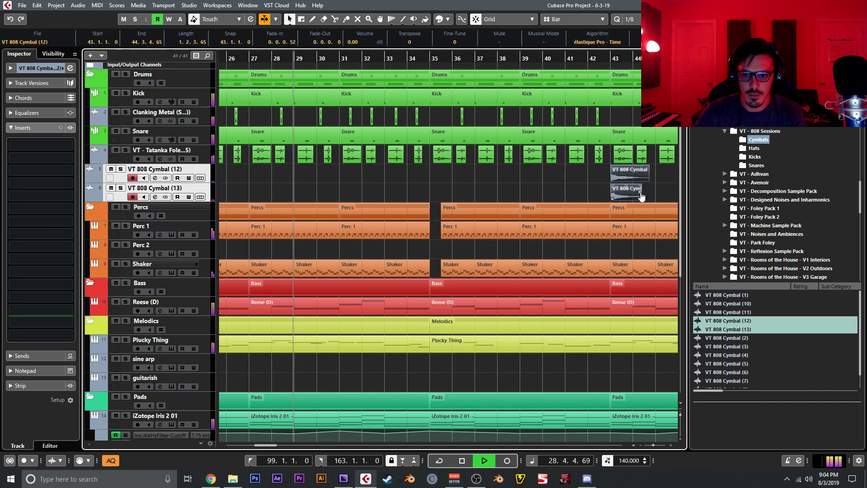
drag(513, 187, 478, 174)
click(569, 21)
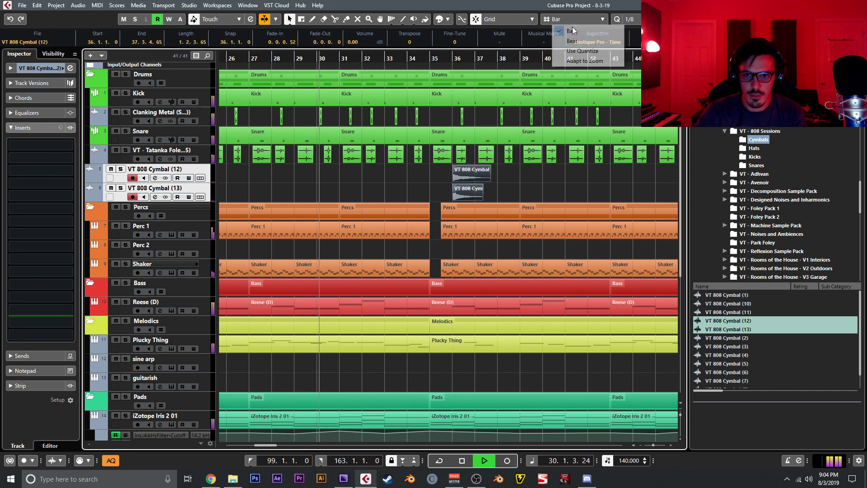
click(577, 43)
key(h)
key(h)
key(h)
key(h)
key(h)
key(h)
drag(605, 196, 245, 219)
drag(457, 178, 426, 183)
key(g)
key(g)
key(g)
key(g)
key(g)
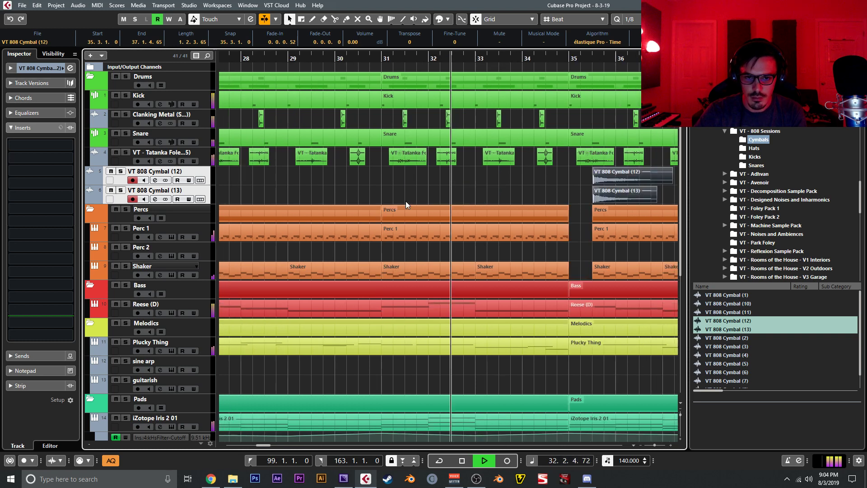
Duplicate the bar 35 pair of cymbal events and place the copy at the section change in bar 51
key(g)
drag(522, 199, 362, 209)
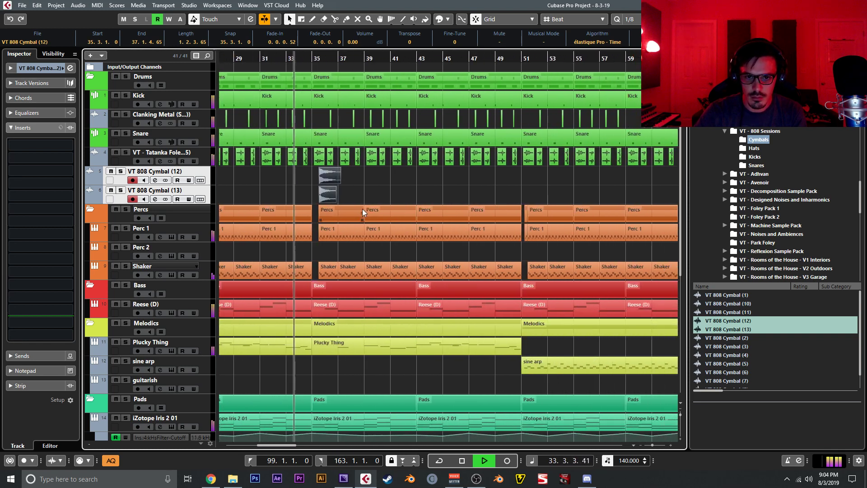
key(ctrl+d)
drag(356, 174, 470, 174)
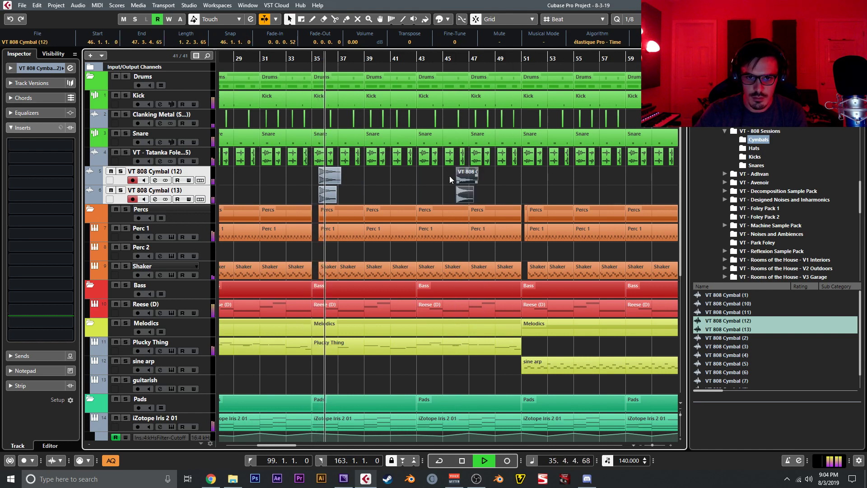
drag(402, 193, 549, 195)
key(h)
key(h)
drag(605, 186, 326, 204)
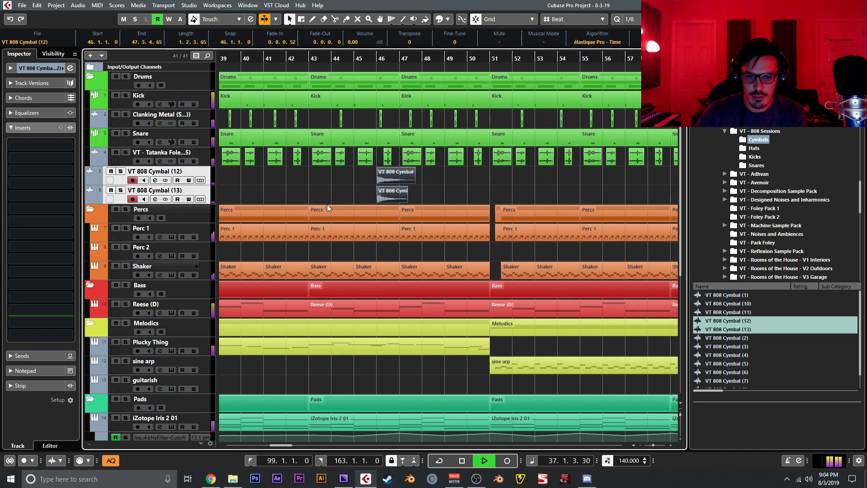
drag(394, 181, 366, 203)
Copy the cymbal pair onward to bars 67, 83, 99 and 115
key(g)
key(g)
key(g)
key(ctrl+d)
drag(447, 179, 604, 182)
key(ctrl+d)
click(554, 186)
scroll(452, 190, right, 5)
drag(423, 195, 547, 180)
key(ctrl+d)
scroll(451, 182, right, 3)
drag(446, 179, 558, 186)
scroll(424, 194, right, 4)
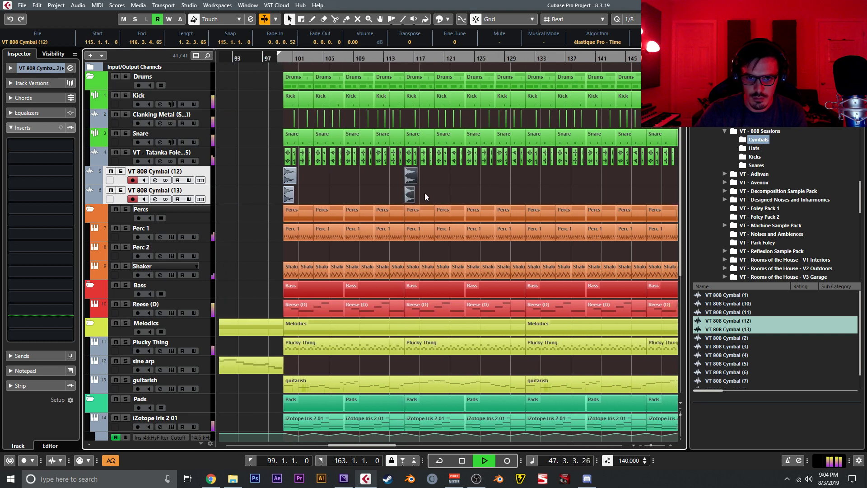
Place further copies of the cymbal pair at bars 127, 139, 151 and 163
drag(414, 182, 492, 179)
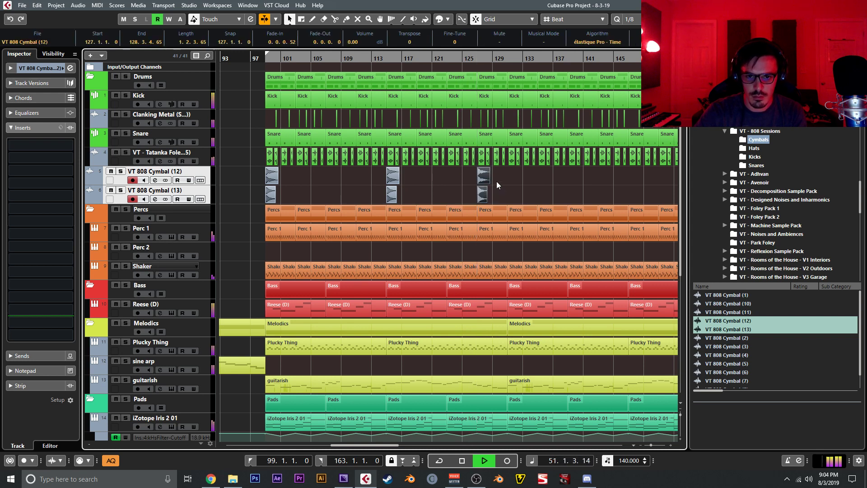
drag(544, 186, 574, 184)
scroll(588, 185, right, 5)
key(ctrl+d)
drag(455, 182, 537, 179)
drag(537, 179, 620, 179)
click(609, 184)
Set the grid type to Bar and copy the Noise Downlifter (15) event from bar 83 to bar 99
scroll(612, 206, down, 5)
scroll(604, 213, up, 5)
scroll(506, 237, up, 3)
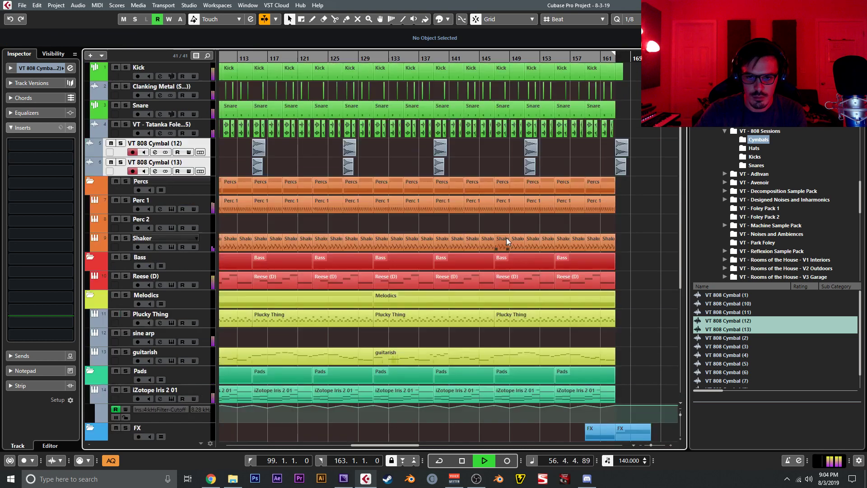
scroll(474, 245, down, 3)
scroll(352, 239, left, 4)
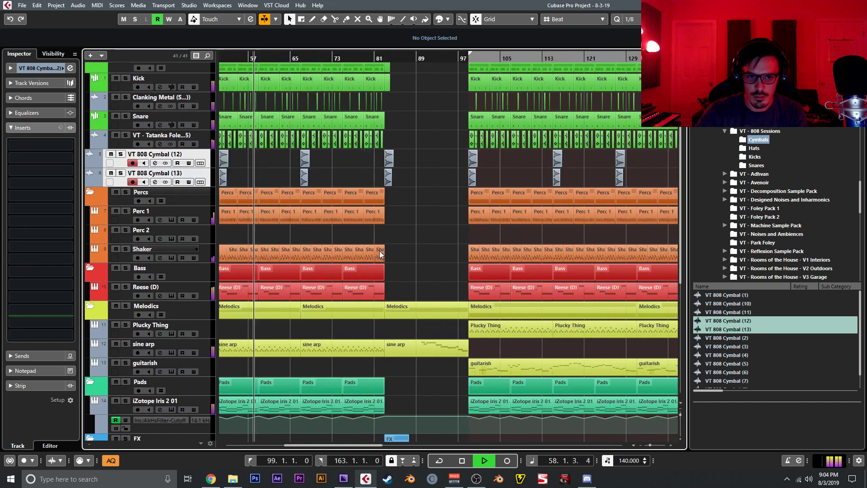
scroll(402, 257, down, 6)
scroll(344, 338, up, 2)
scroll(333, 353, up, 1)
scroll(335, 348, right, 2)
click(343, 327)
key(ctrl+d)
drag(359, 322, 405, 319)
click(582, 19)
click(569, 33)
click(452, 332)
scroll(442, 330, right, 2)
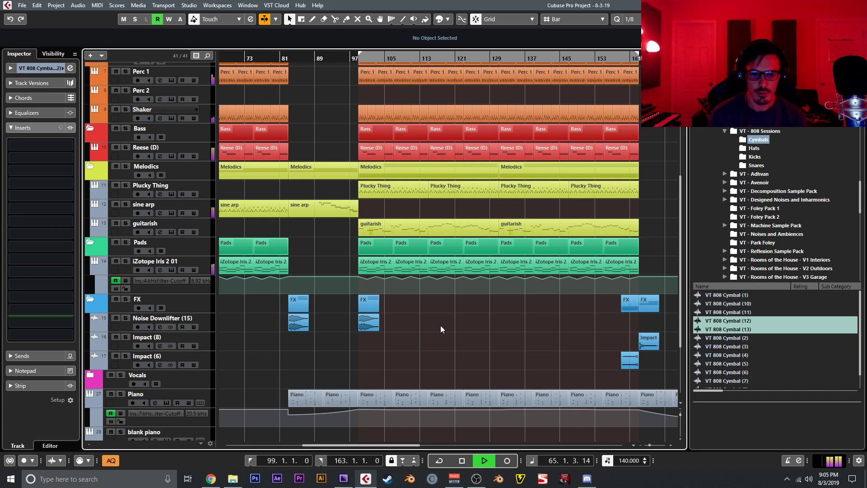
Move the VT 808 Cymbal (12) and (13) tracks into the Drums folder and stop playback
scroll(382, 289, up, 5)
scroll(382, 289, left, 8)
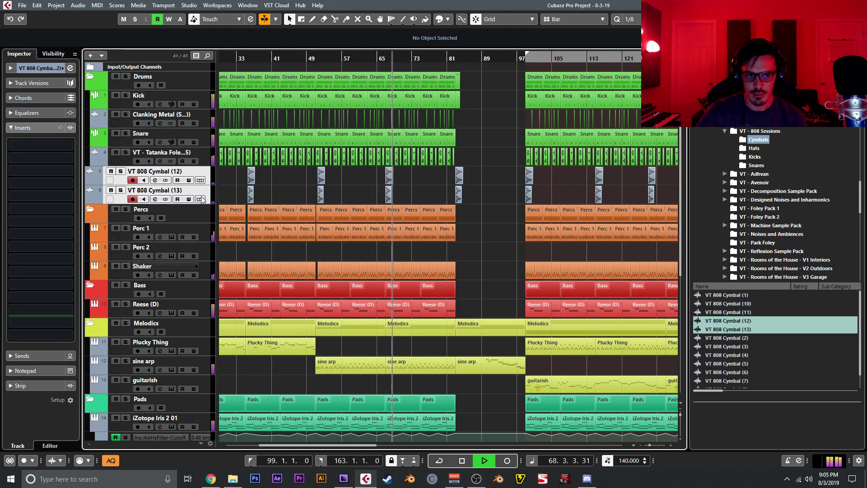
drag(207, 175, 206, 195)
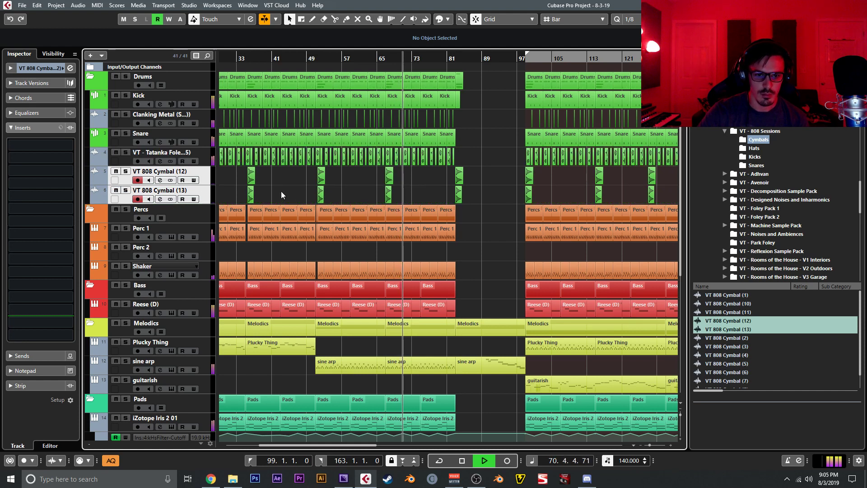
scroll(483, 221, right, 4)
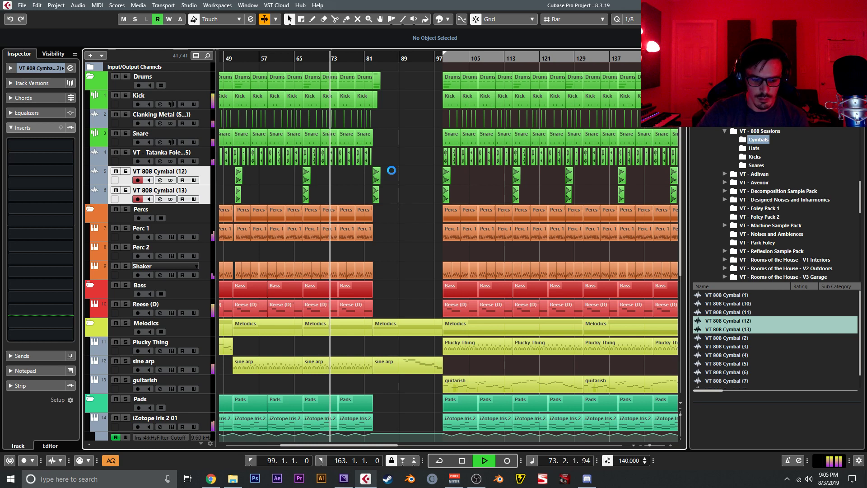
key(space)
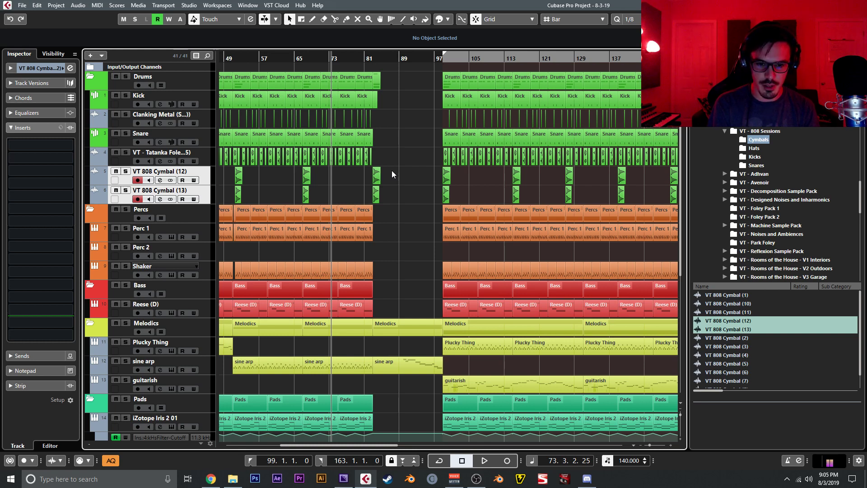
scroll(395, 159, down, 5)
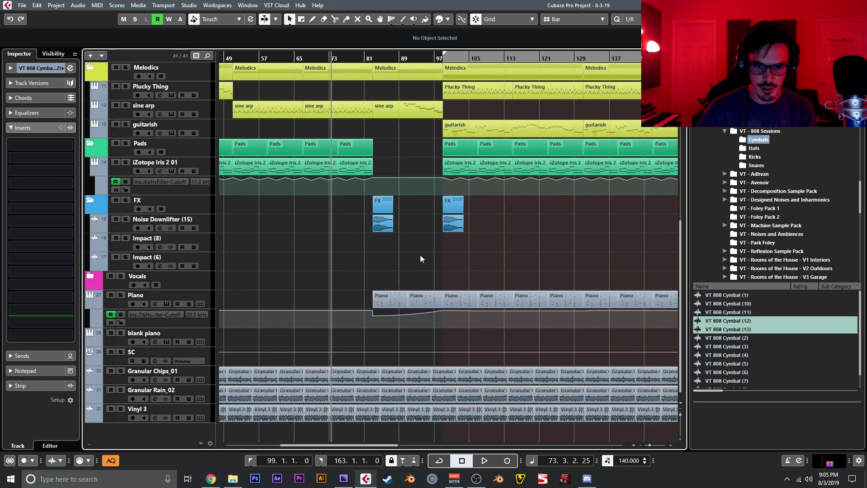
drag(391, 297, 390, 298)
drag(423, 283, 414, 307)
click(425, 275)
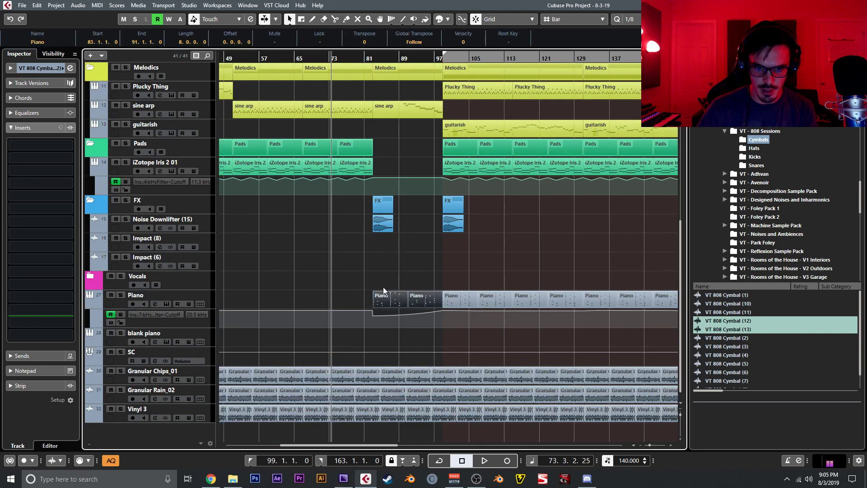
drag(366, 297, 373, 305)
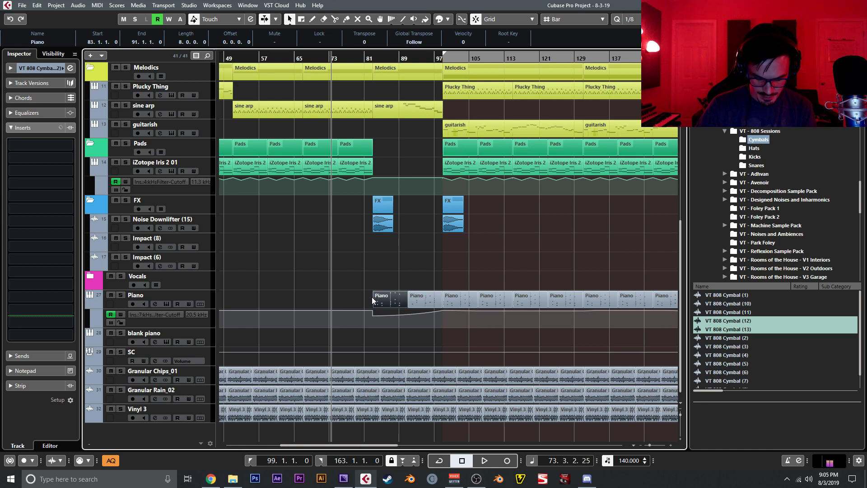
click(427, 286)
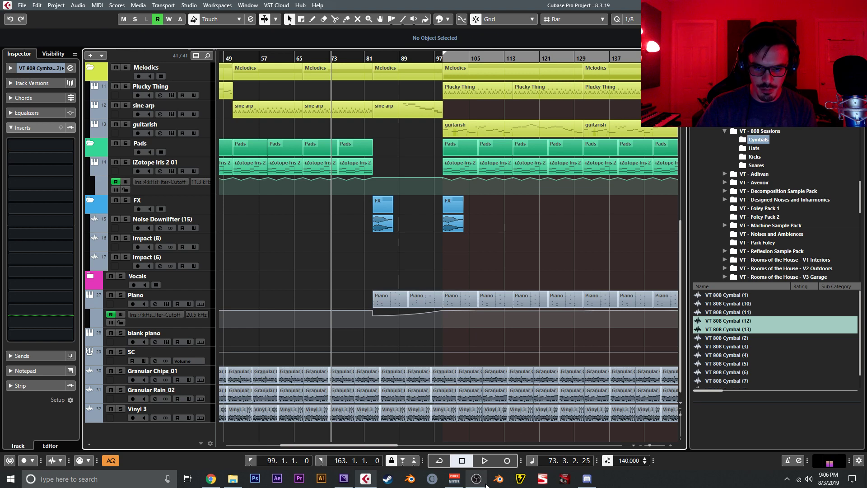
drag(420, 285, 398, 298)
click(416, 272)
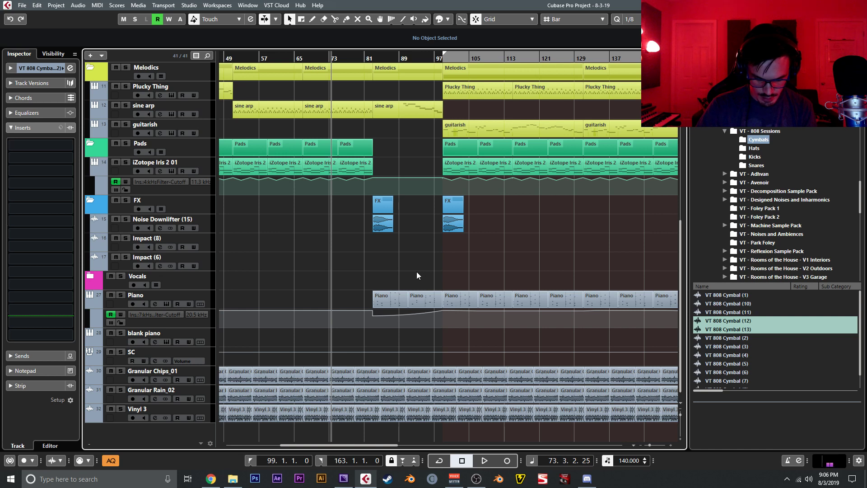
Raise the transient amount of the PSP Xenon insert on the Stereo Out channel and close the plug-in
key(F3)
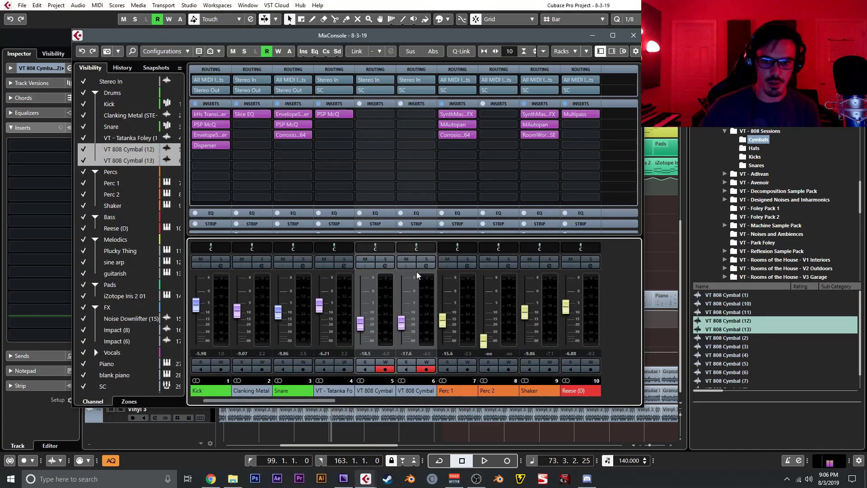
click(573, 397)
click(592, 400)
click(591, 399)
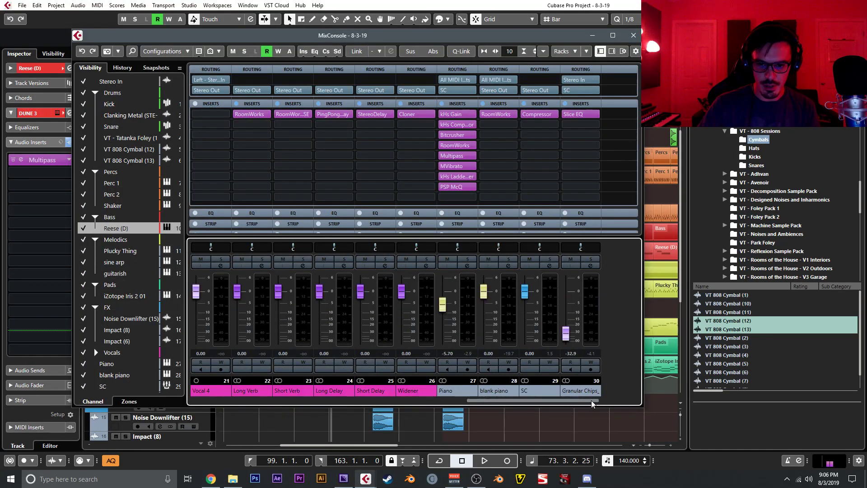
drag(594, 401, 631, 374)
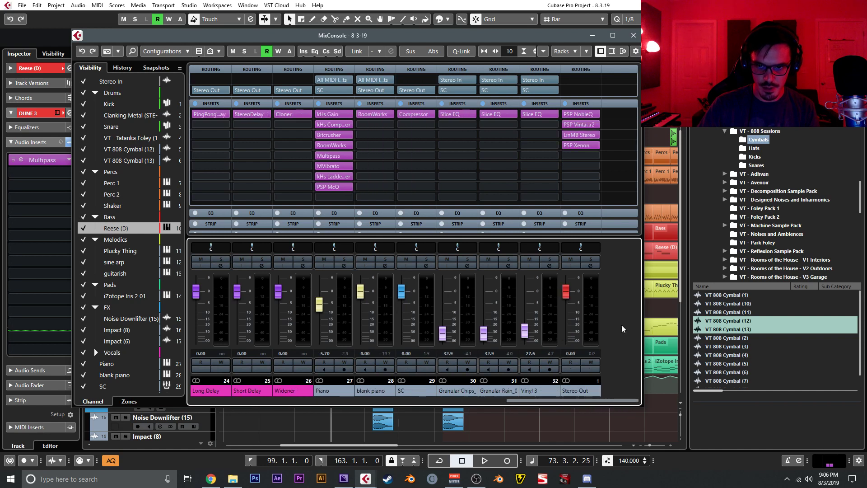
click(577, 145)
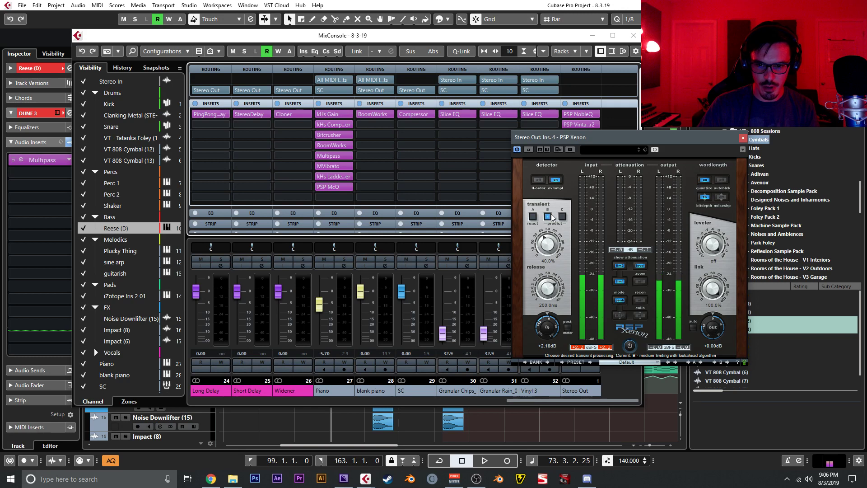
mouse_move(550, 246)
mouse_down()
mouse_move(550, 222)
mouse_move(549, 241)
mouse_up()
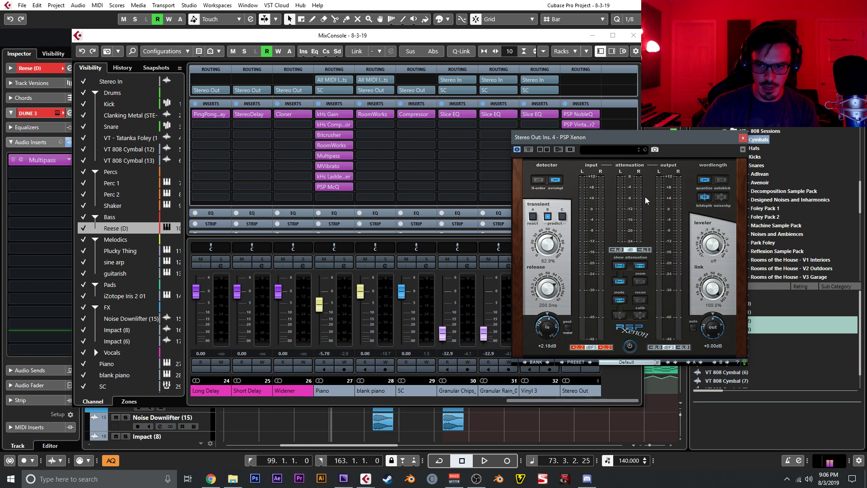
click(741, 138)
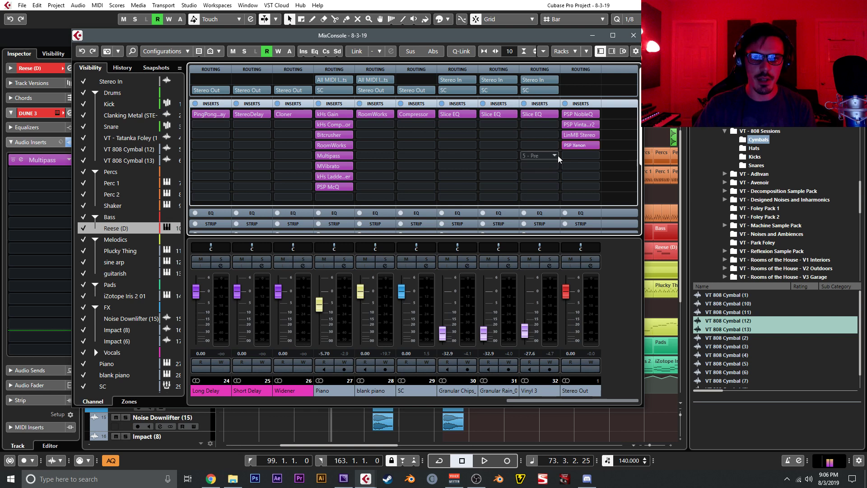
Review the PSP NobleQ equalizer settings on the Stereo Out channel and close the plug-in
click(564, 136)
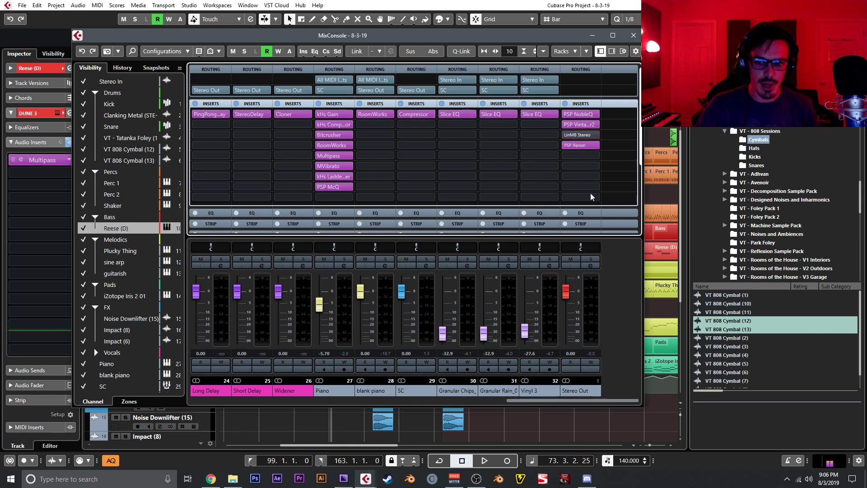
click(573, 114)
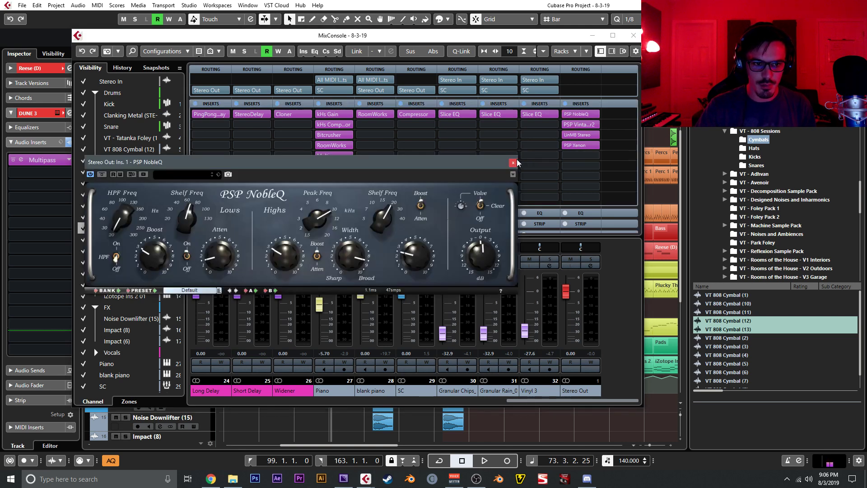
drag(448, 164, 510, 153)
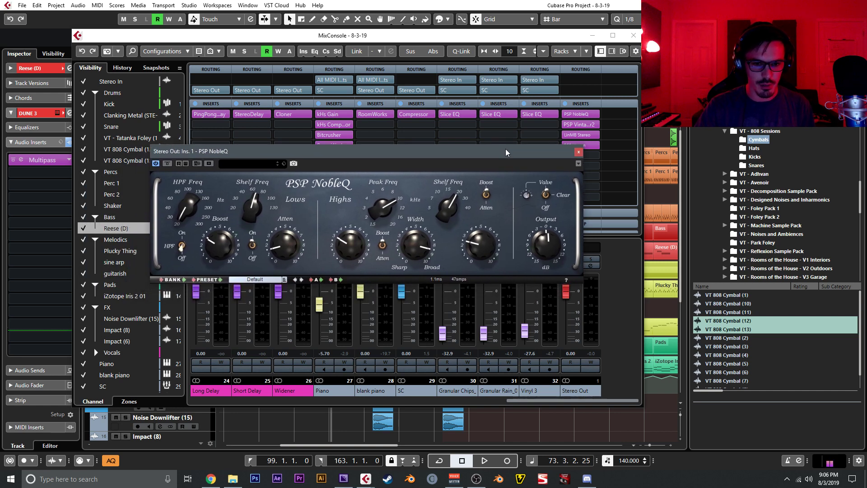
drag(432, 157, 457, 168)
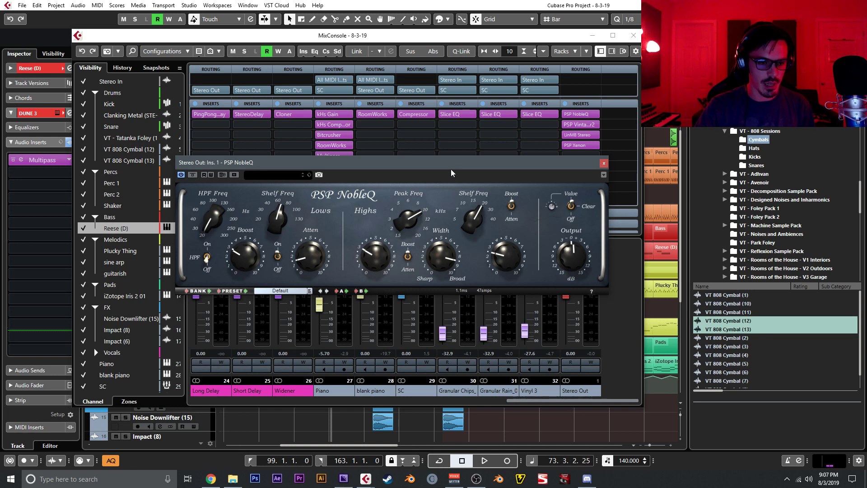
drag(451, 168, 430, 161)
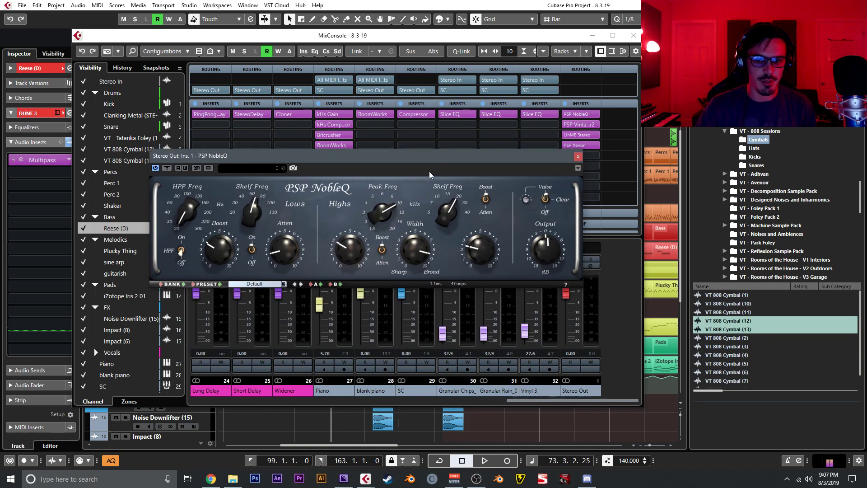
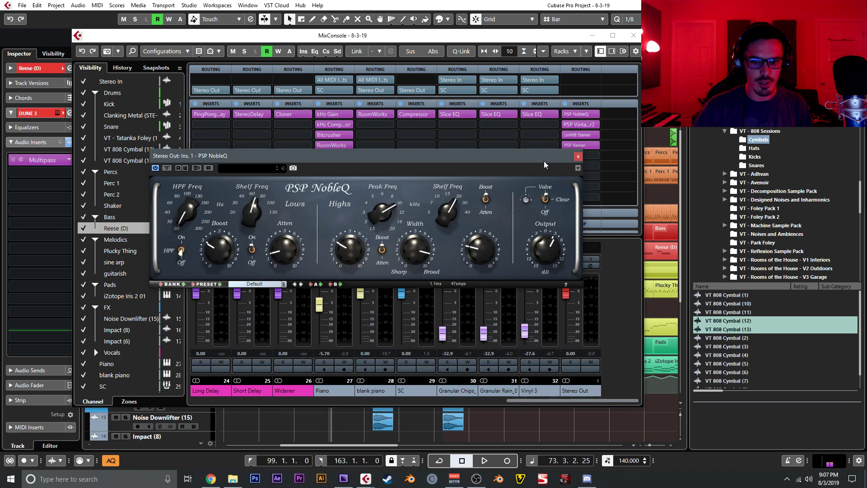
click(575, 159)
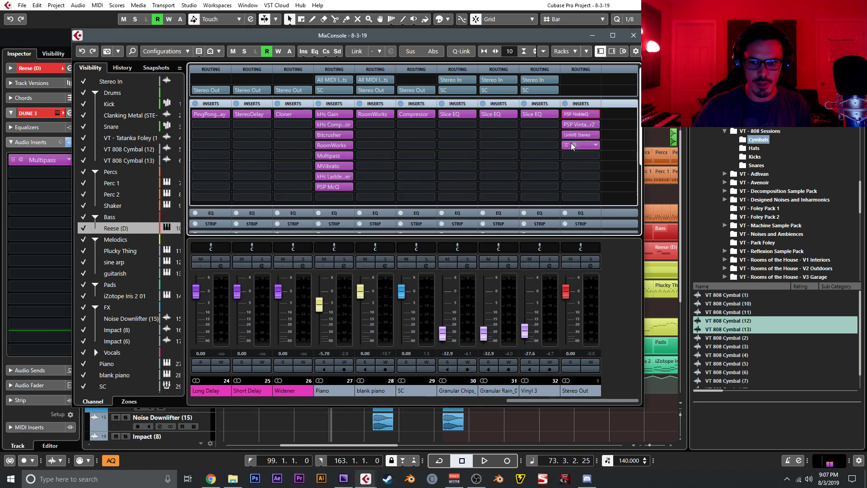
Check the drive setting of the PSP VintageWarmer2 insert on Stereo Out and close the plug-in
mouse_move(565, 125)
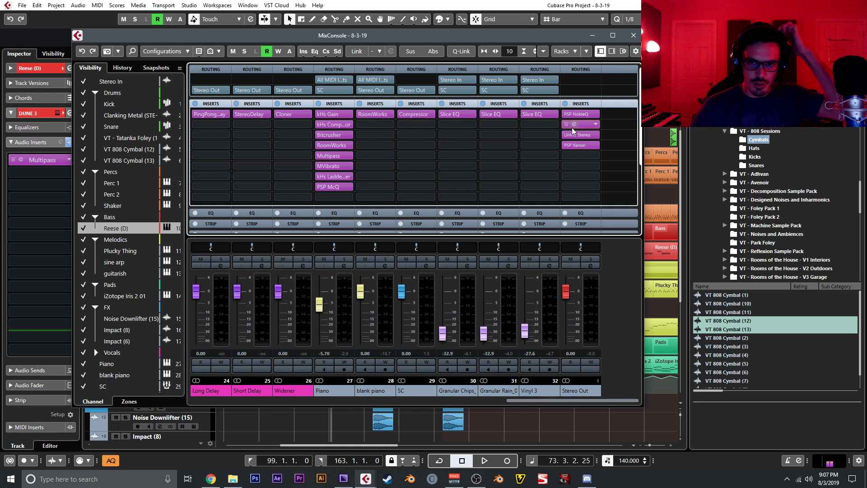
click(572, 126)
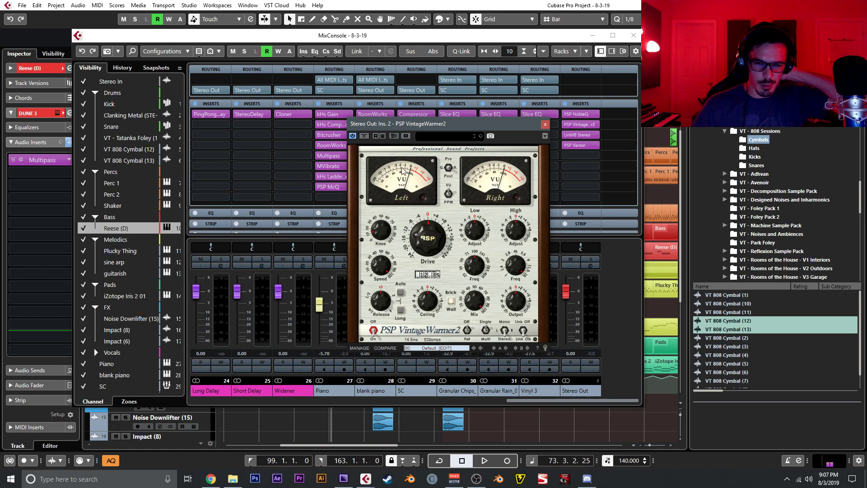
mouse_move(428, 235)
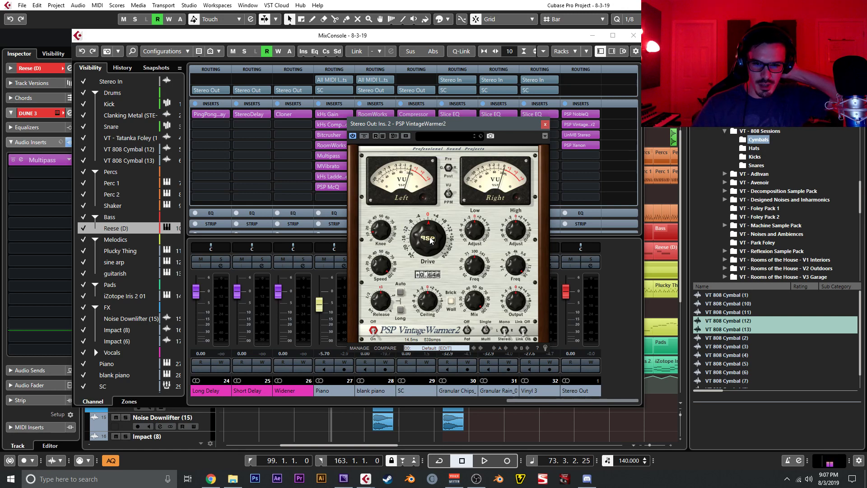
drag(415, 230, 416, 228)
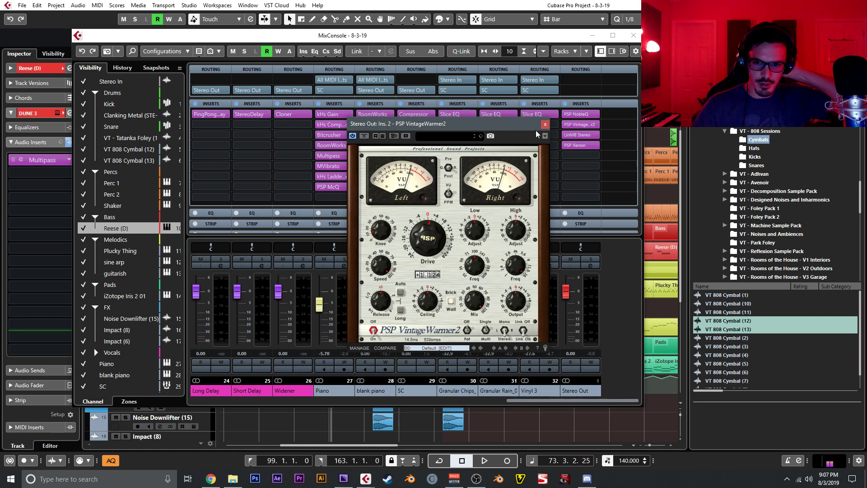
click(545, 125)
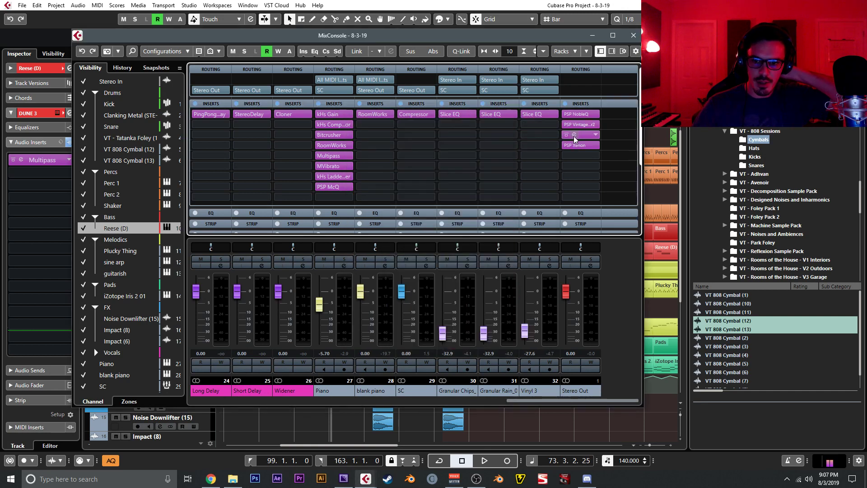
Review the LinMB multiband settings on the Stereo Out channel, then close the plug-in and the MixConsole
click(574, 135)
drag(511, 142, 479, 145)
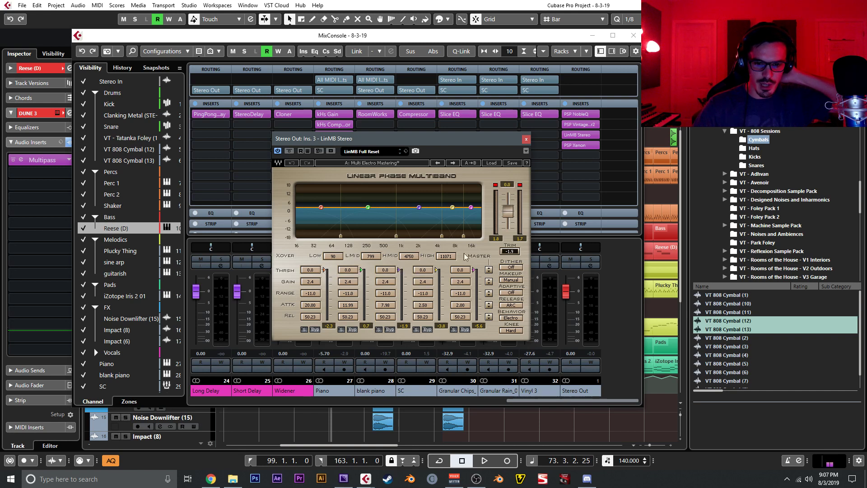
click(526, 139)
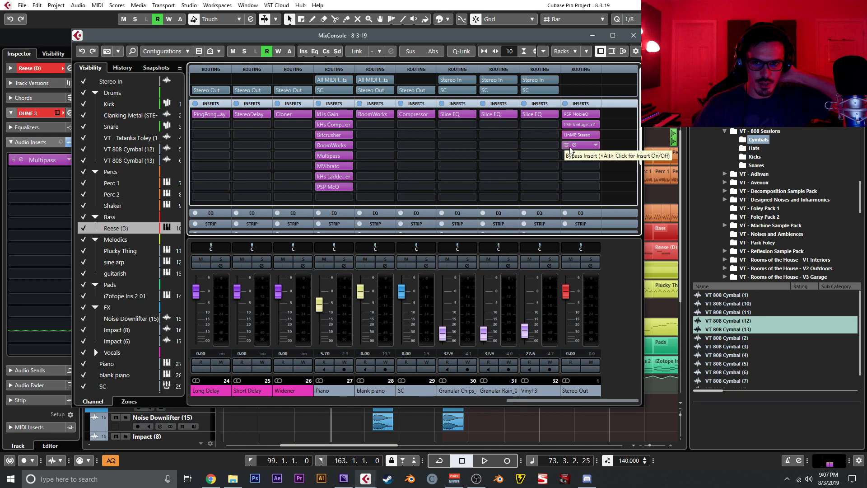
click(633, 35)
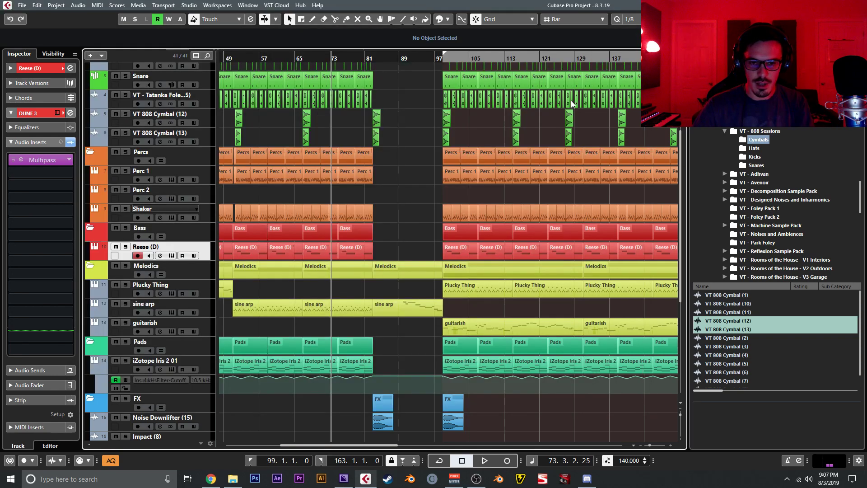
Look over the arrangement from the intro through the section starting at bar 99
scroll(570, 100, up, 3)
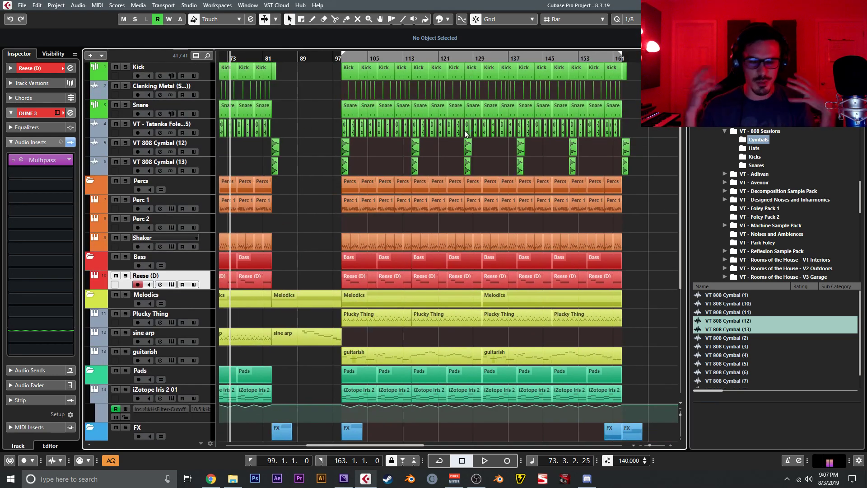
key(g)
key(g)
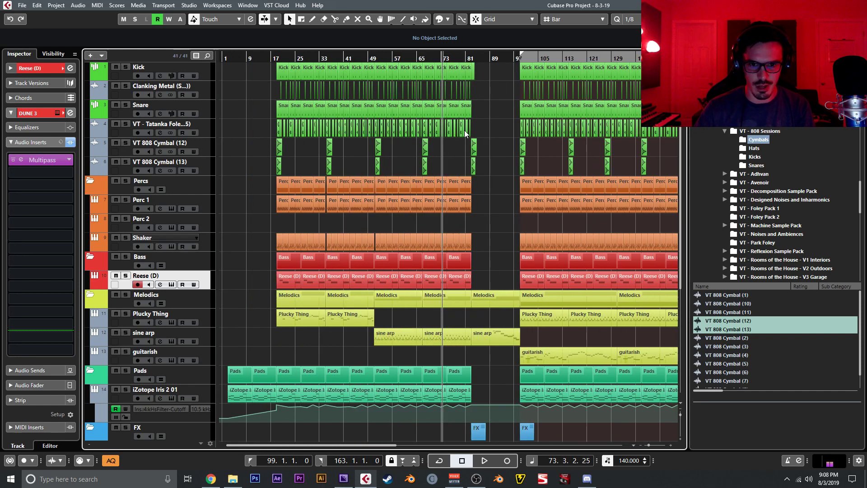
drag(465, 134, 367, 262)
key(h)
key(h)
key(h)
drag(532, 202, 377, 221)
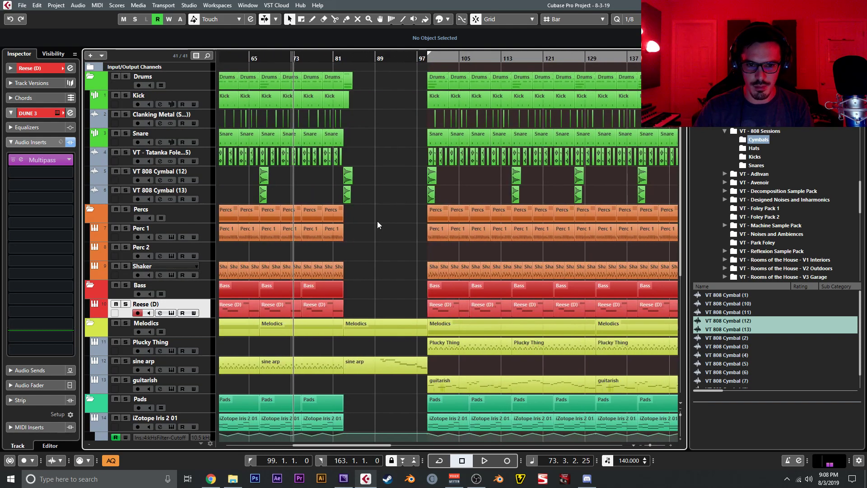
Select the VT 808 Cymbal (12) and (13) events together, adjust the fade-in at their start, and deselect them
key(g)
key(g)
key(g)
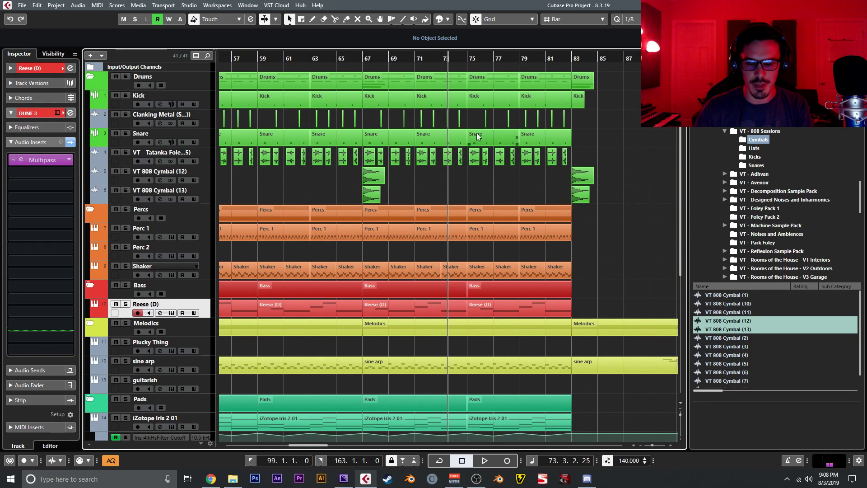
drag(569, 178, 183, 194)
key(h)
key(h)
key(h)
key(h)
key(h)
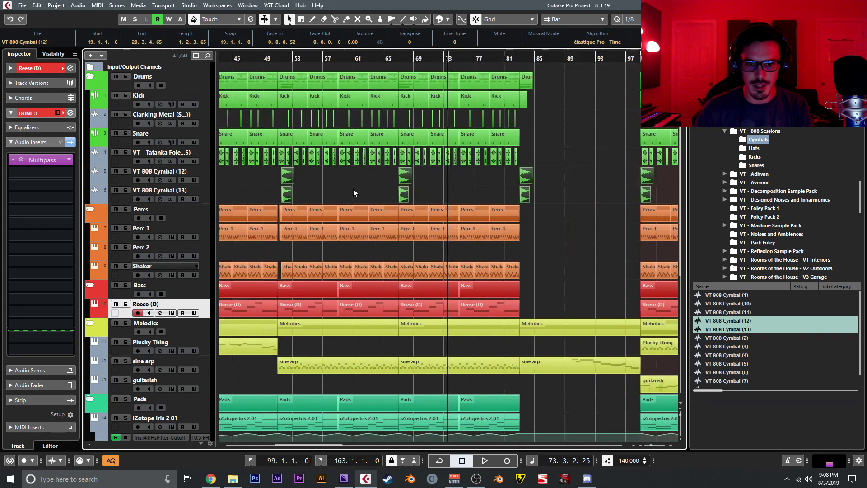
key(h)
key(h)
scroll(581, 212, right, 8)
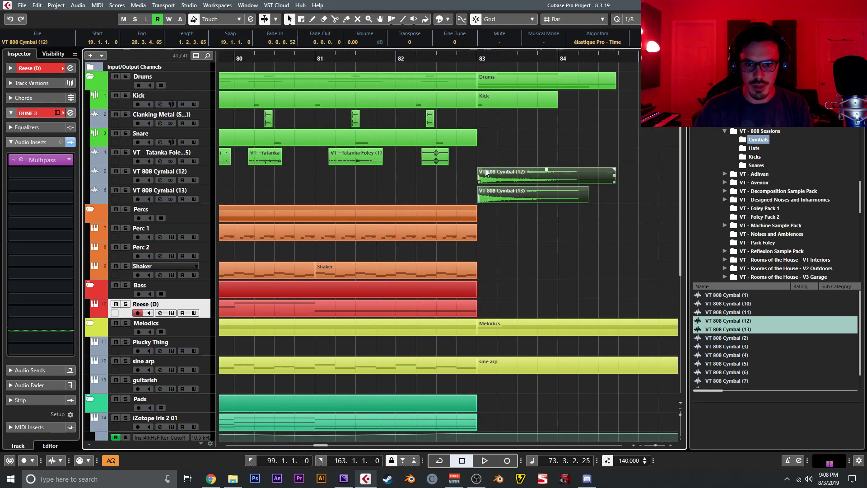
key(h)
key(h)
key(h)
drag(525, 170, 529, 171)
key(g)
key(g)
key(g)
key(g)
key(g)
key(g)
click(572, 189)
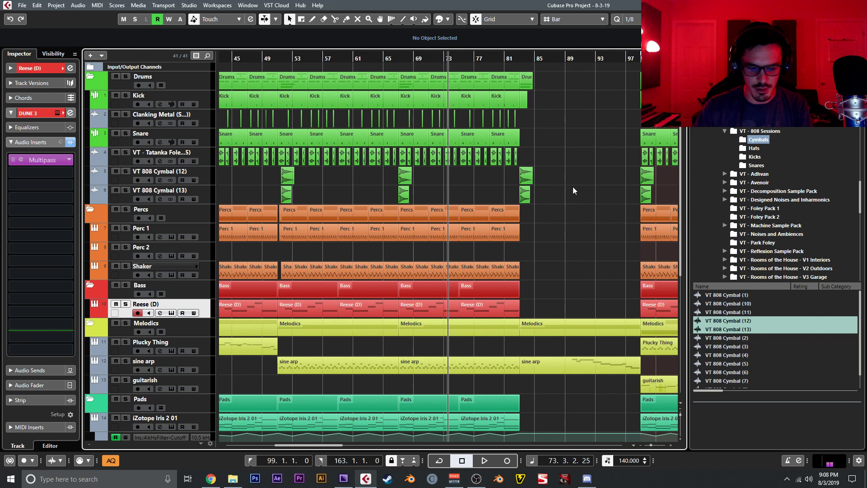
key(F3)
click(591, 400)
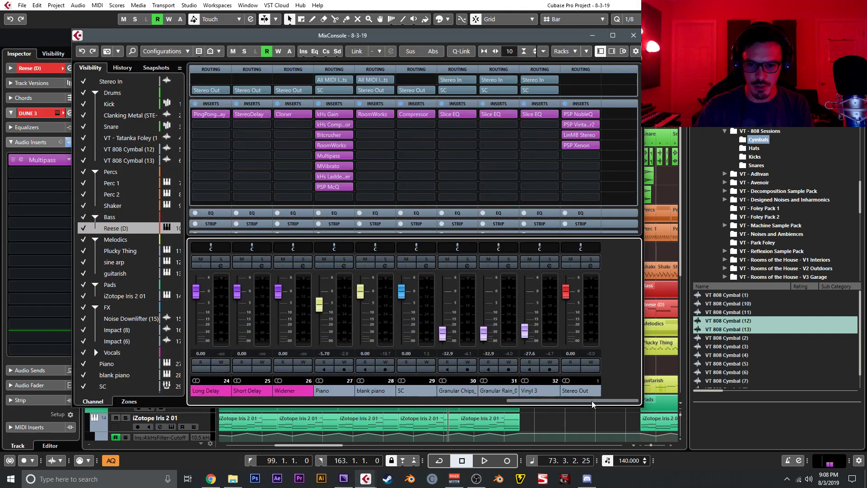
click(632, 36)
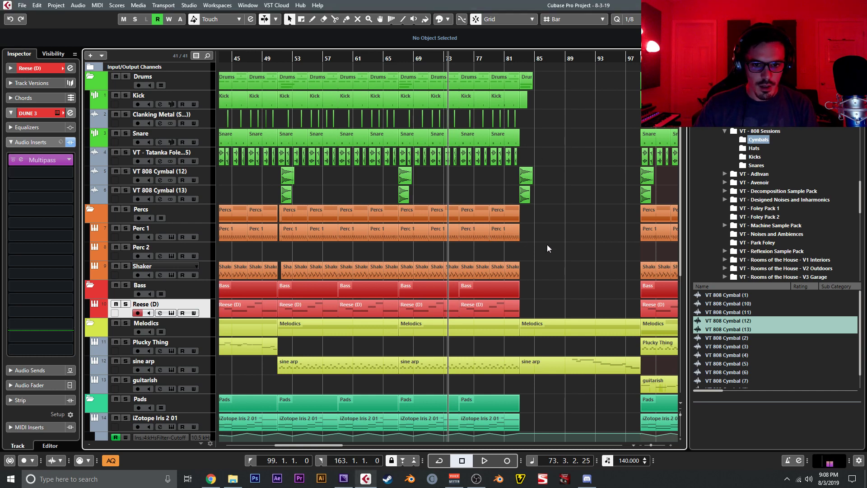
Pull the faders of the Granular Chips, Granular Rain and Vinyl 3 channels all the way down in the MixConsole
key(F3)
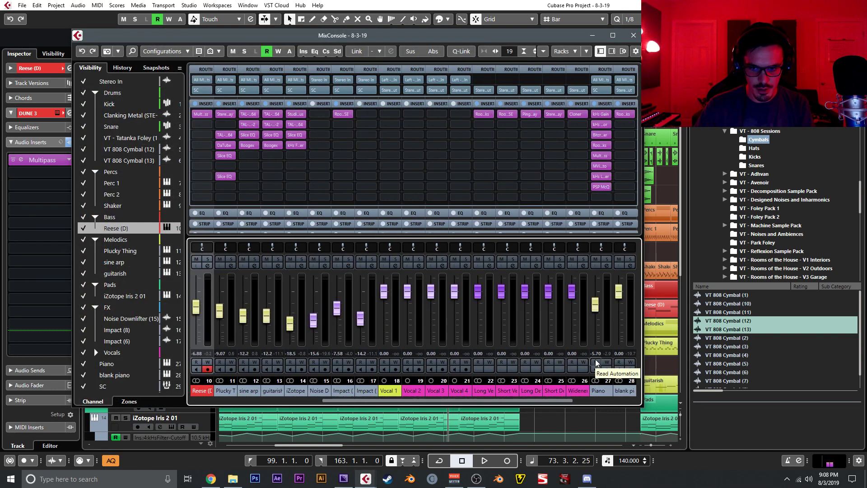
click(602, 401)
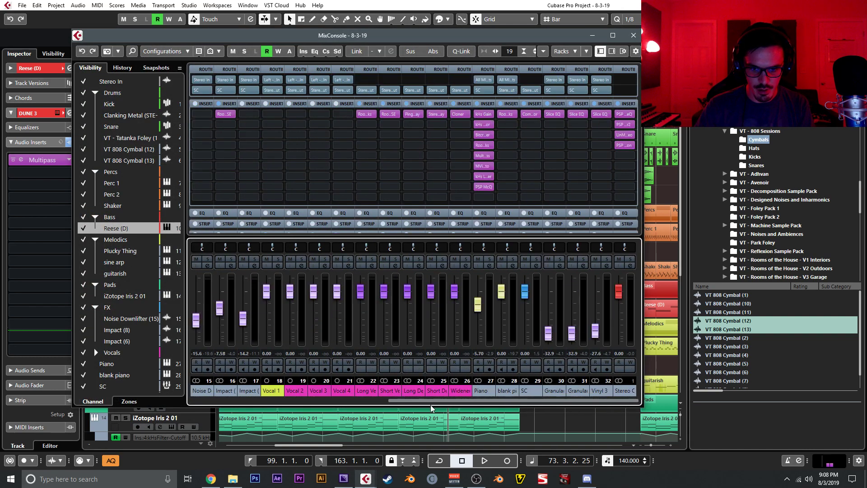
drag(548, 333, 552, 362)
drag(571, 333, 599, 411)
click(600, 390)
click(597, 357)
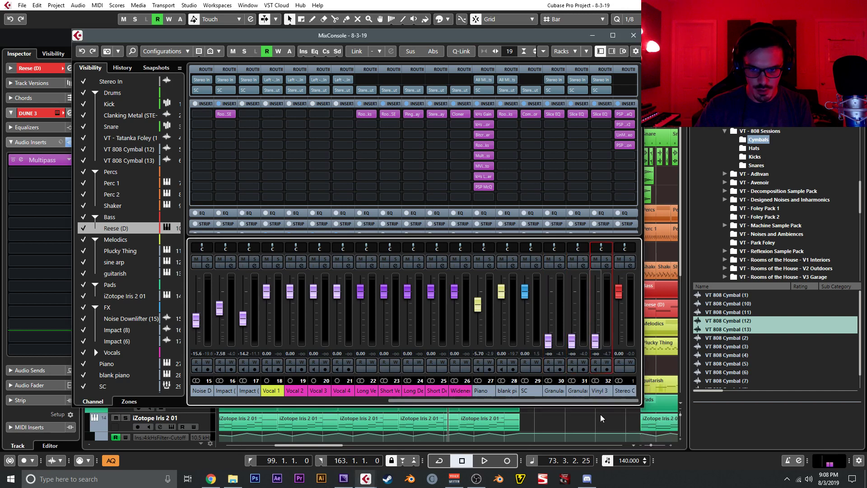
Open the PSP NobleQ insert on the Stereo Out channel and check its output setting
click(623, 114)
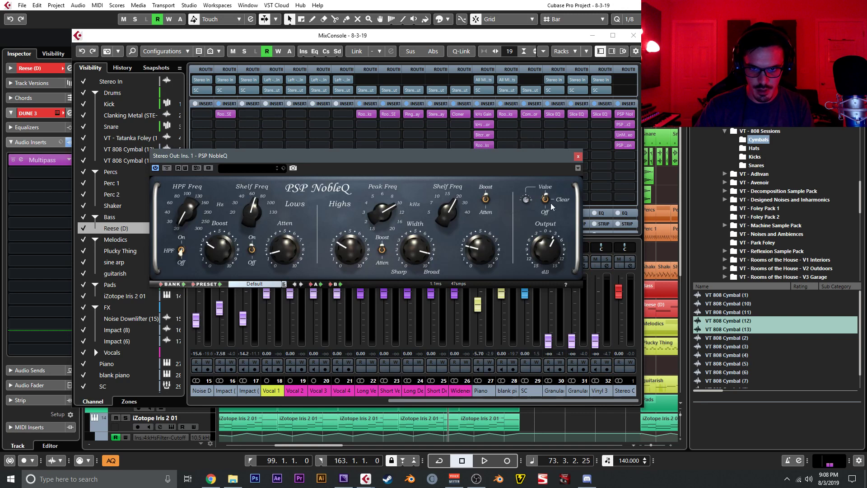
drag(558, 247, 532, 248)
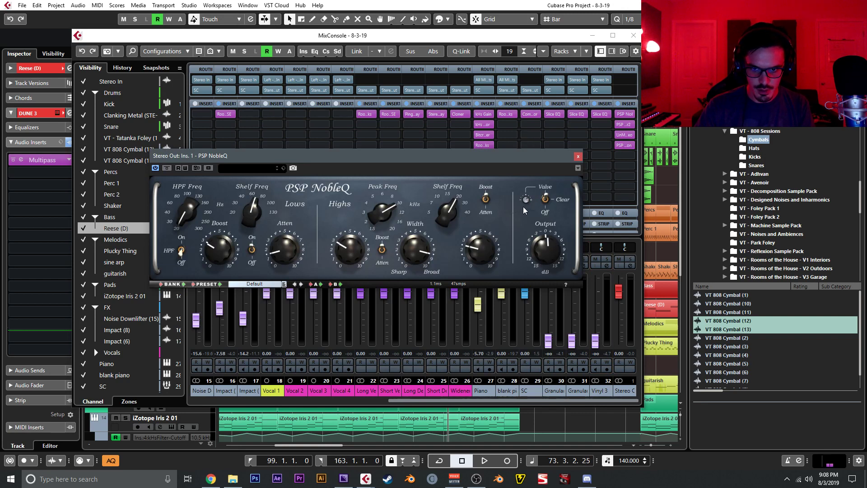
Reset the high peak and high shelf amount knobs of the Stereo Out's PSP NobleQ to their defaults and close the plug-in
ctrl+click(482, 244)
ctrl+click(346, 241)
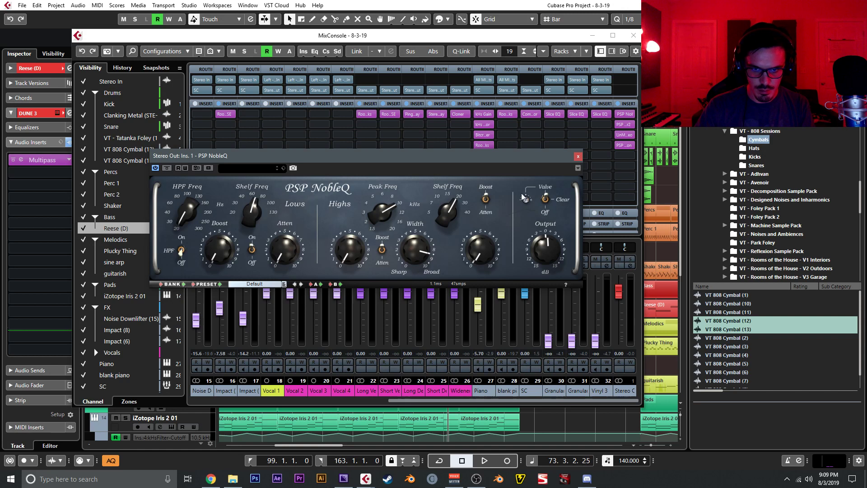
click(578, 156)
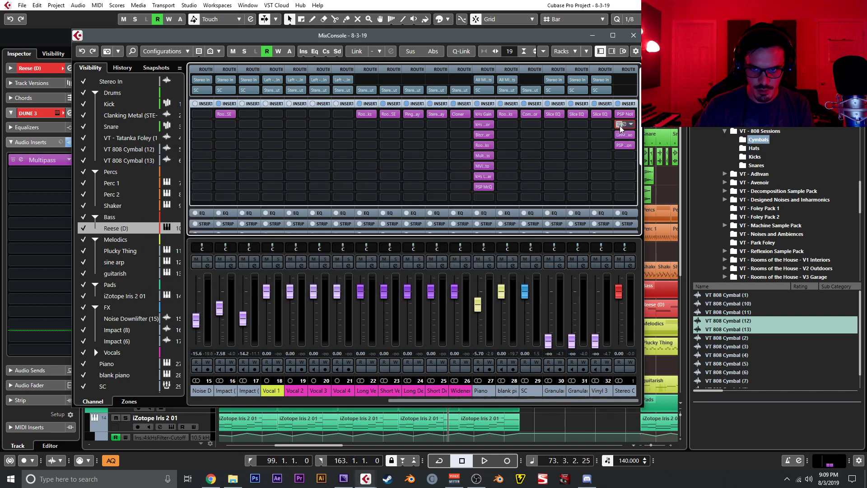
Check the PSP VintageWarmer2 and PSP Xenon settings on the Stereo Out, and bypass the LinMB insert between them
click(623, 126)
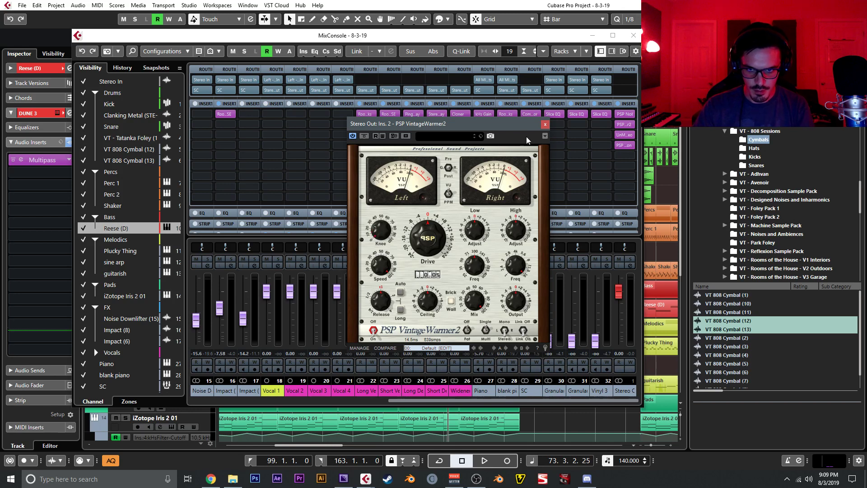
click(545, 125)
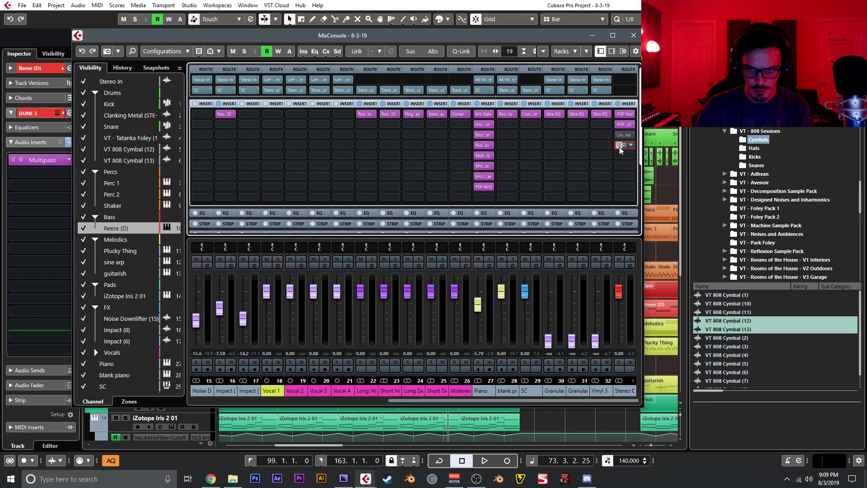
click(621, 145)
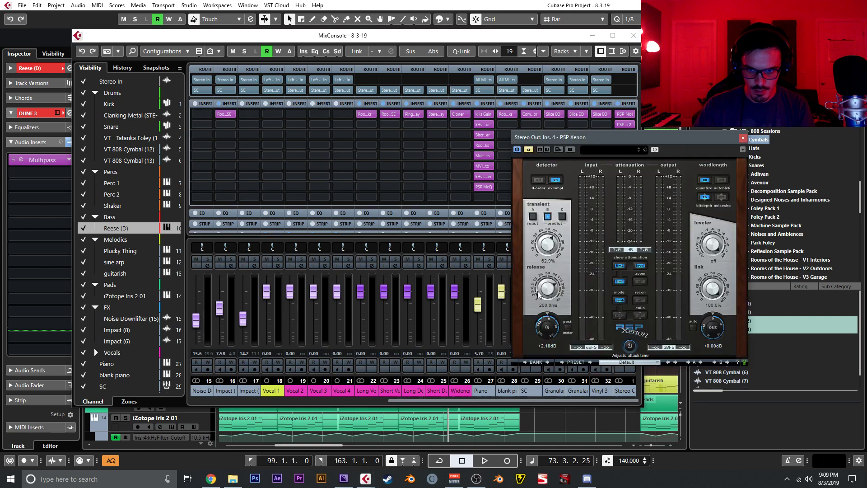
click(742, 138)
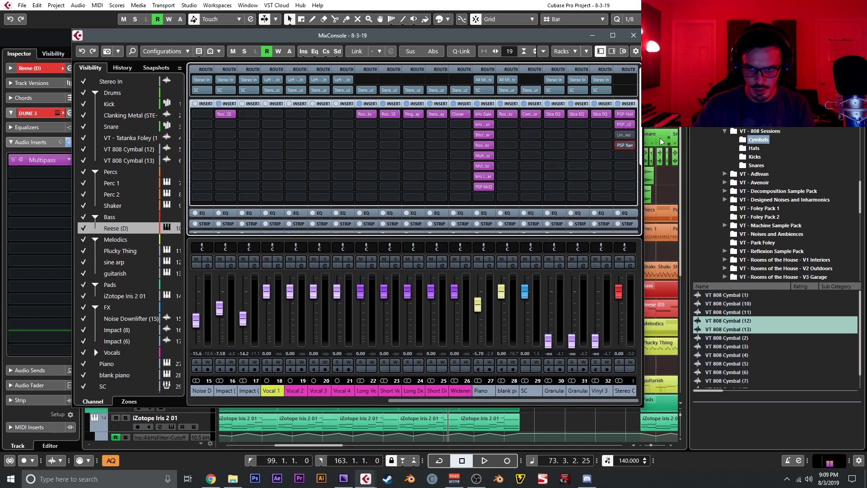
Collapse the VT - 808 Sessions folder in the sample browser and bring the MixConsole back up
click(742, 133)
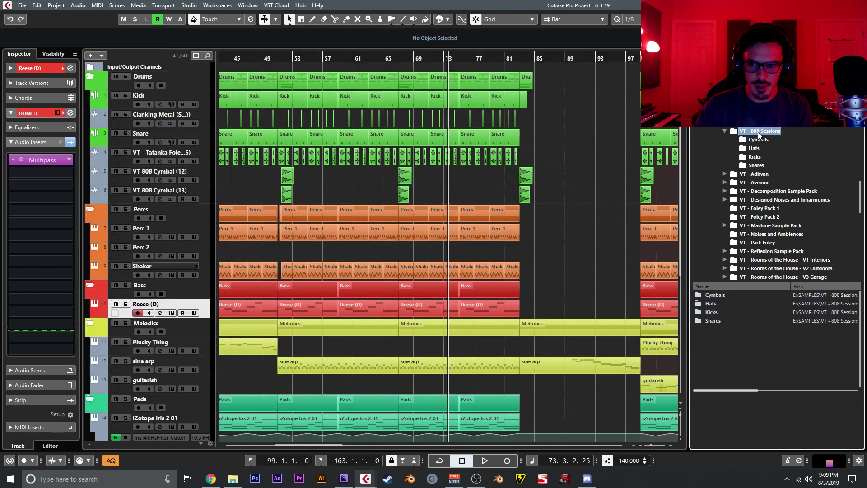
click(725, 131)
key(F3)
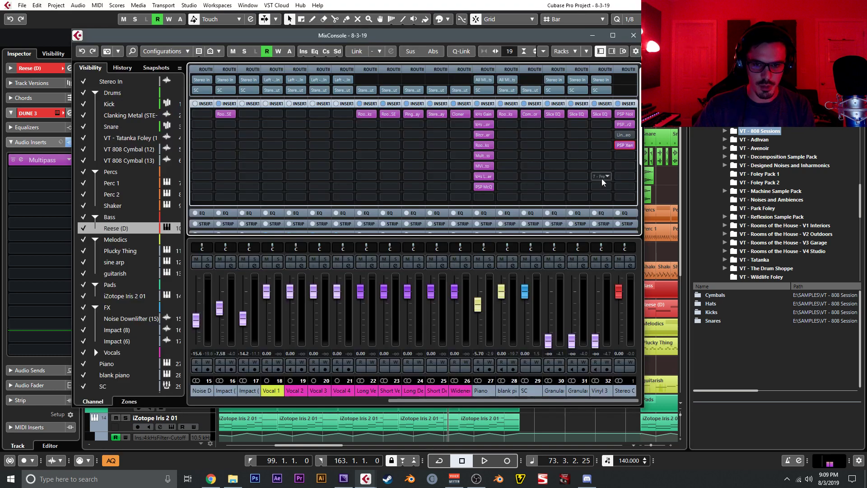
Pull the faders of channels 1 to 13, from Kick through guitarish, all the way down to minus infinity
drag(436, 400, 163, 404)
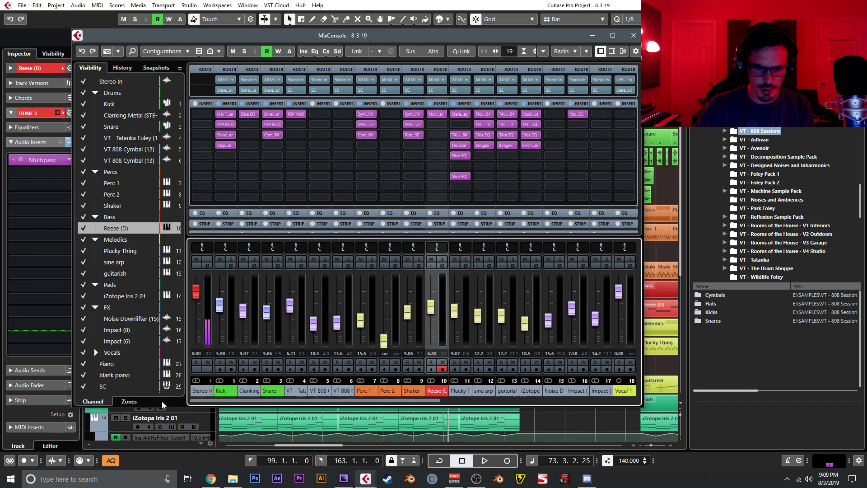
drag(243, 315, 272, 354)
drag(290, 308, 315, 361)
drag(337, 321, 338, 356)
drag(360, 319, 362, 354)
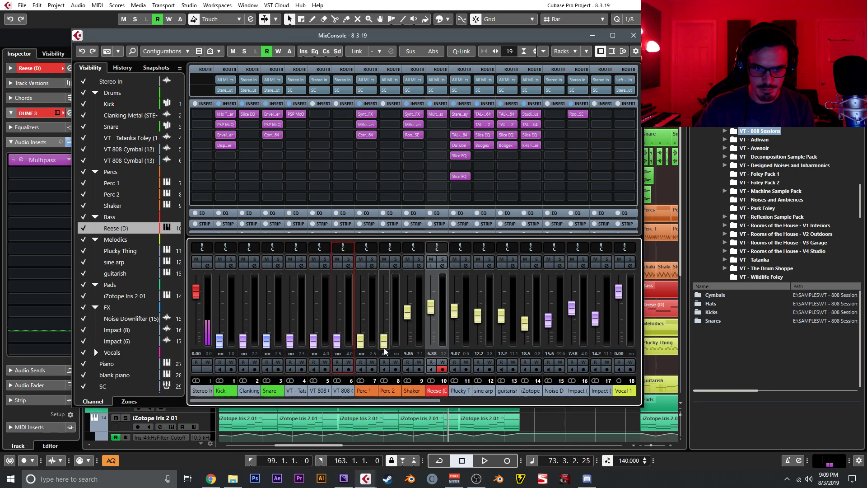
drag(407, 312, 432, 354)
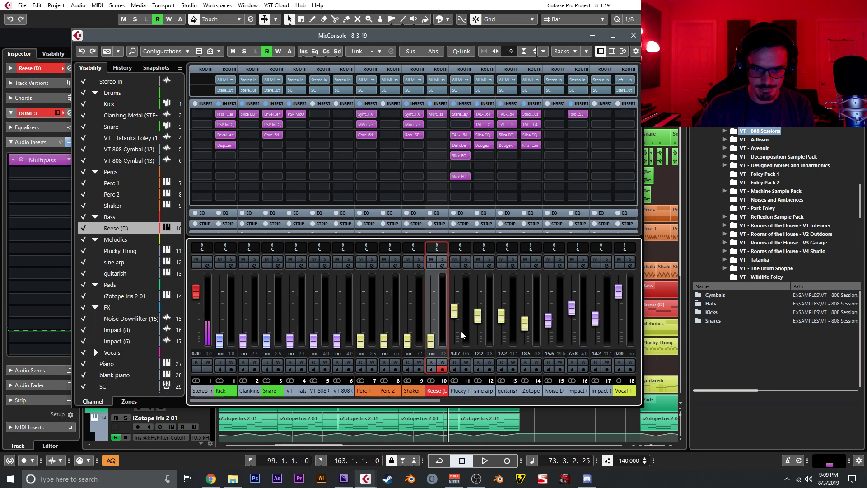
drag(477, 316, 453, 365)
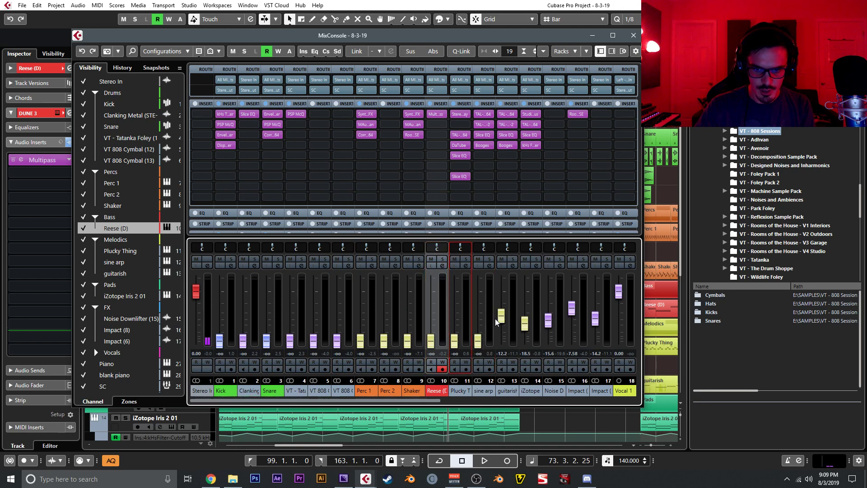
drag(500, 316, 505, 374)
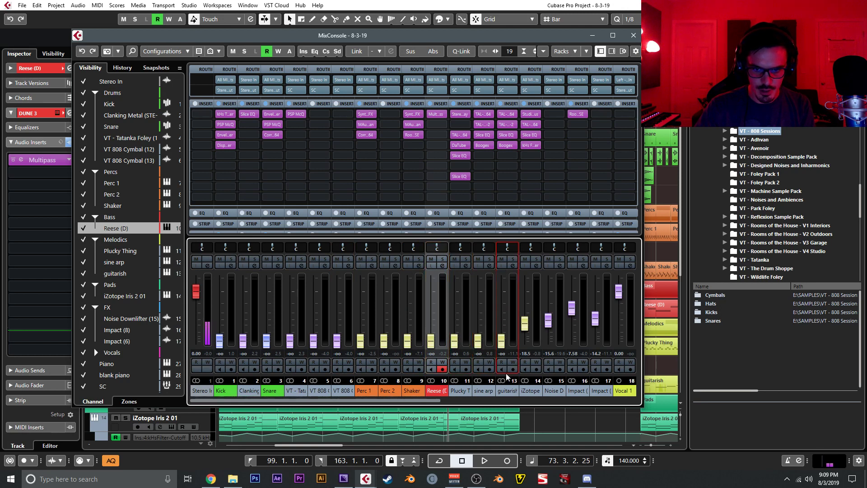
Rename the iZotope Iris 2 01 channel as Pad and pull its fader down to minus infinity
double_click(527, 391)
text(Pad)
key(Return)
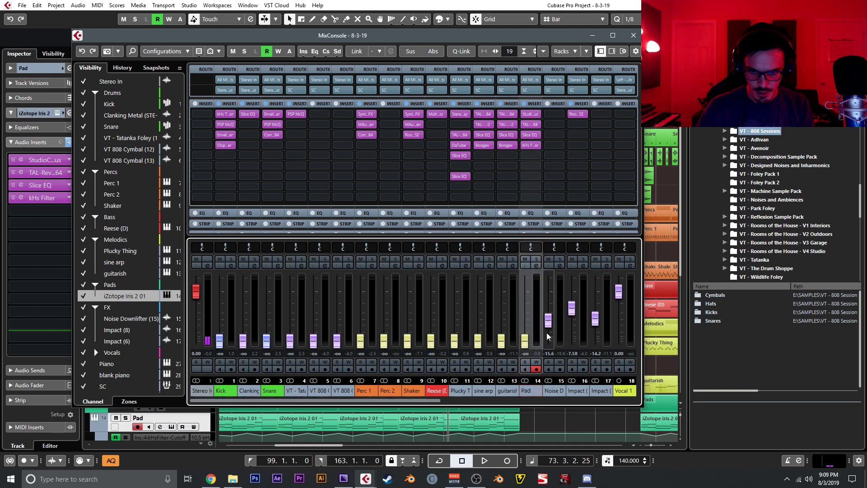
Pull the Noise Downlifter, both Impact and the Piano faders down to minus infinity and close the MixConsole
drag(571, 308, 572, 361)
drag(595, 319, 595, 361)
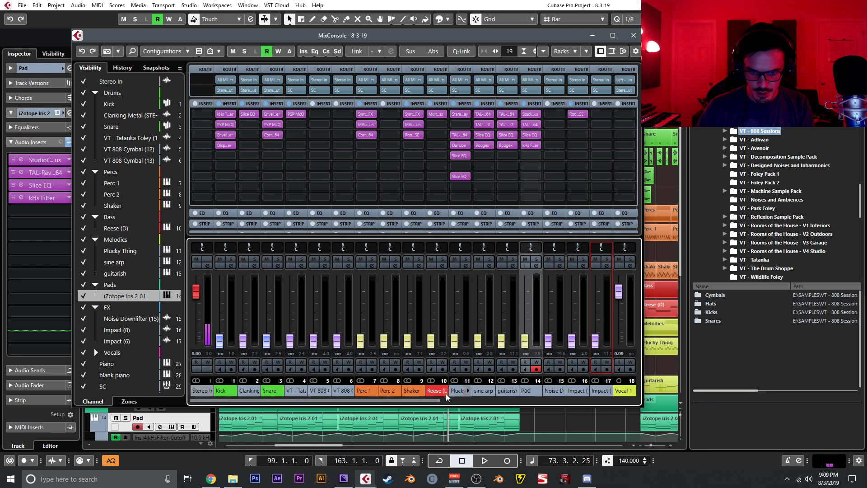
drag(437, 403, 634, 403)
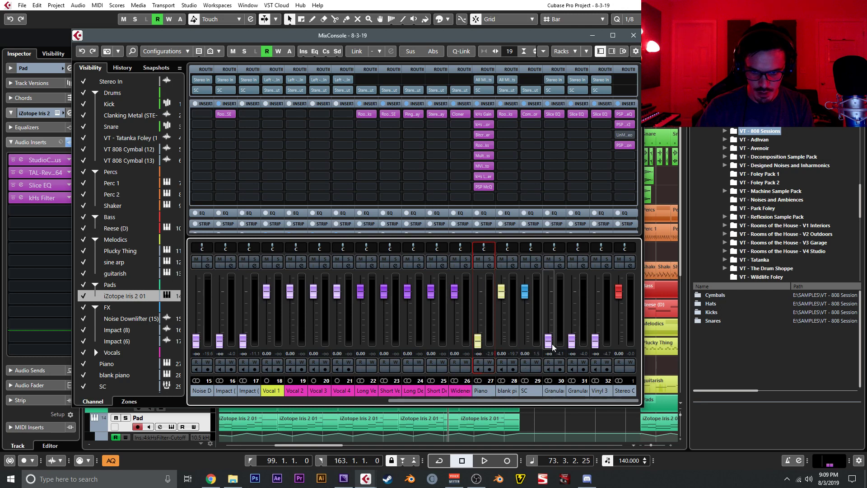
click(636, 40)
Turn on cycling for the section from bar 99 to bar 163 and start playback at bar 100
key(g)
key(g)
key(g)
key(g)
key(g)
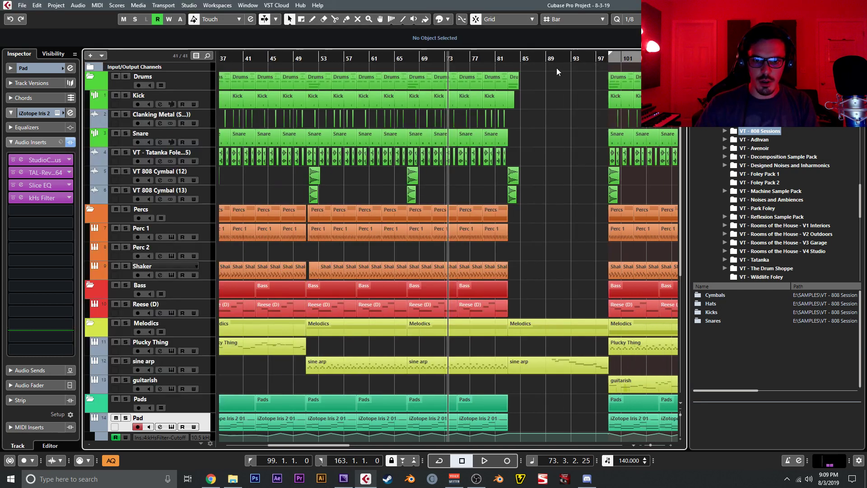
scroll(519, 185, right, 4)
drag(539, 356, 329, 349)
key(KP_Divide)
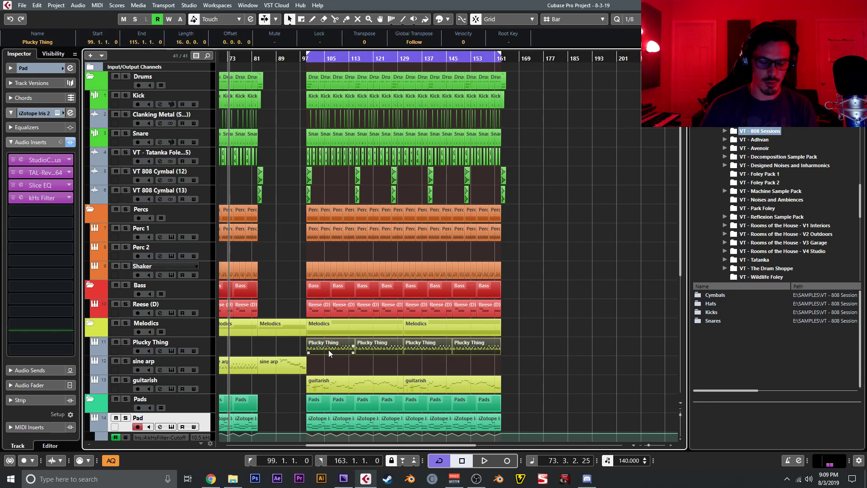
click(310, 61)
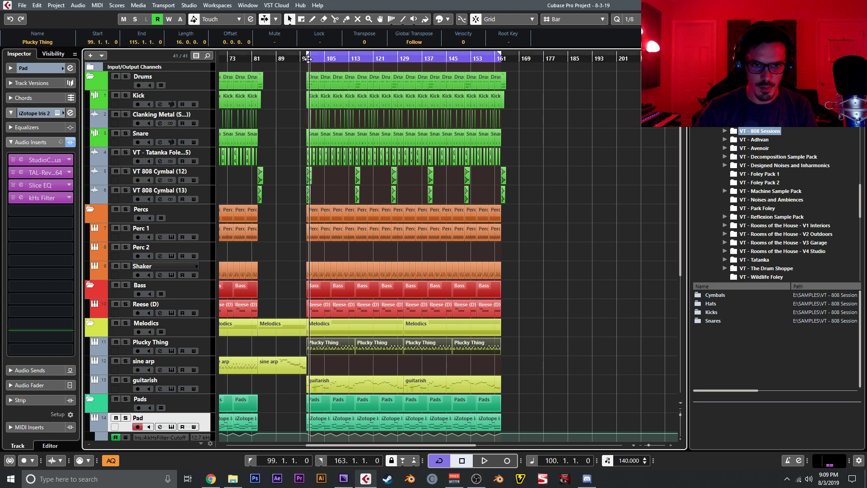
key(space)
Add the StereoEnhancer plug-in to the Stereo Out's insert slot after PSP Xenon and close its window
key(F3)
drag(553, 400, 605, 401)
click(632, 165)
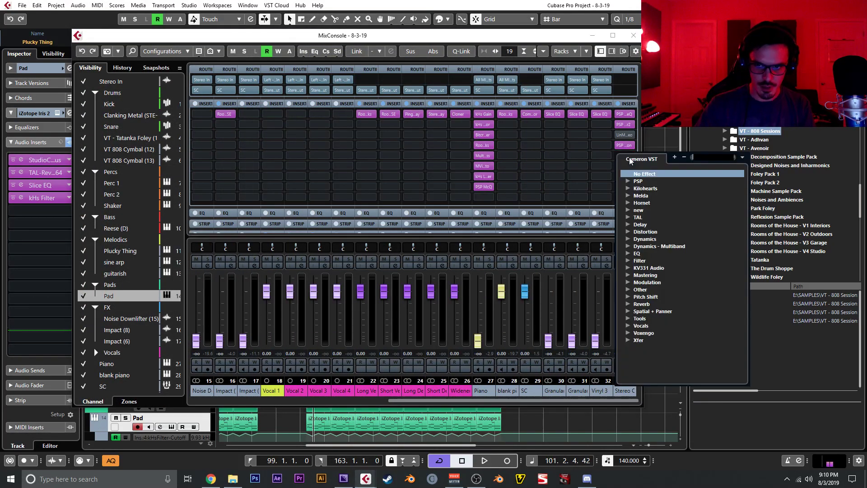
text(stereo)
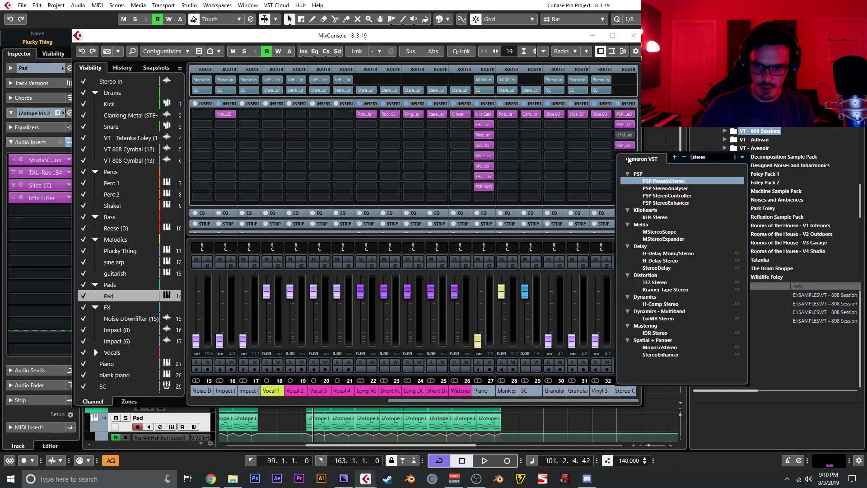
click(660, 355)
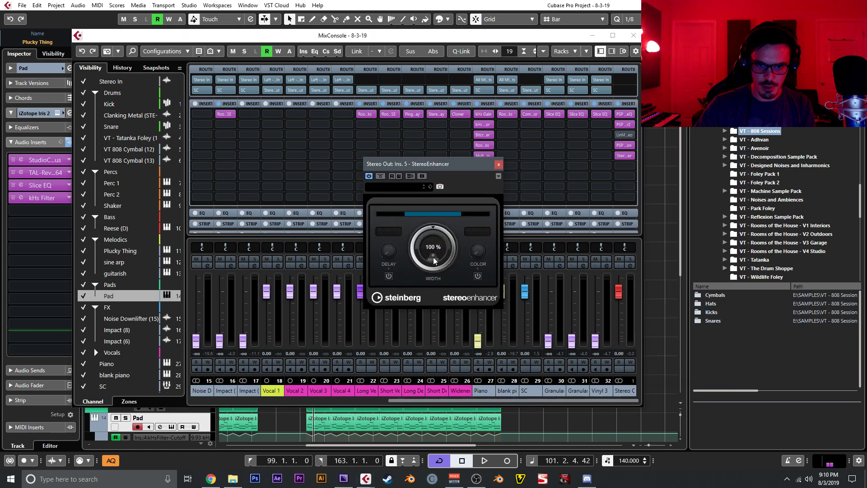
click(498, 164)
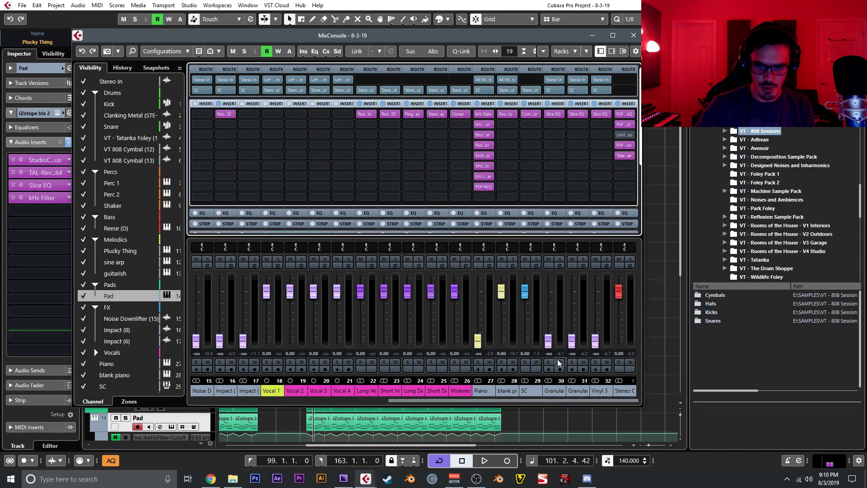
Start playback, raise the Granular Rain fader slightly, and switch from the MixConsole window to the mixer docked below the arrangement
key(space)
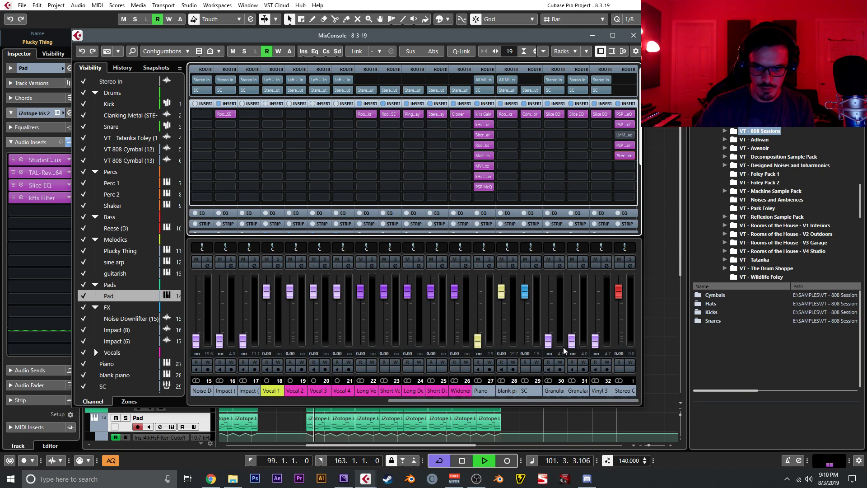
click(575, 346)
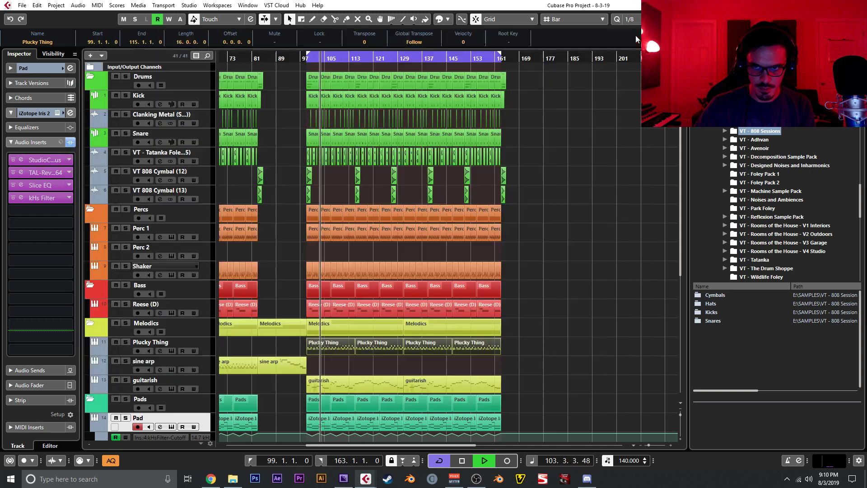
click(632, 35)
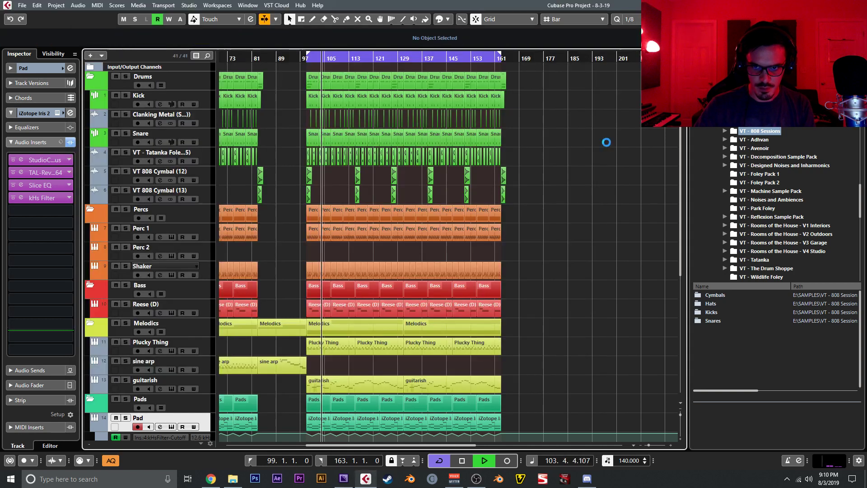
key(alt+F3)
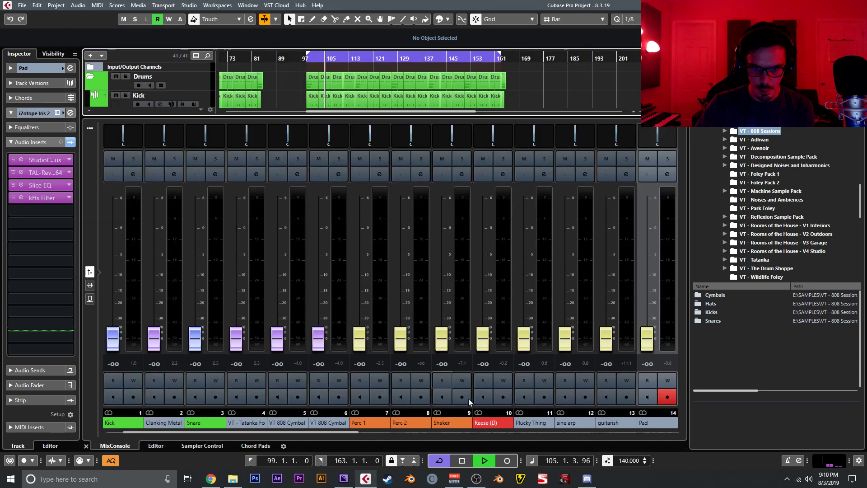
Raise the ambience faders: Granular Rain to about -23.1 dB, Vinyl 3 to about -22.4 dB and Granular Chips to about -33.2 dB
click(496, 431)
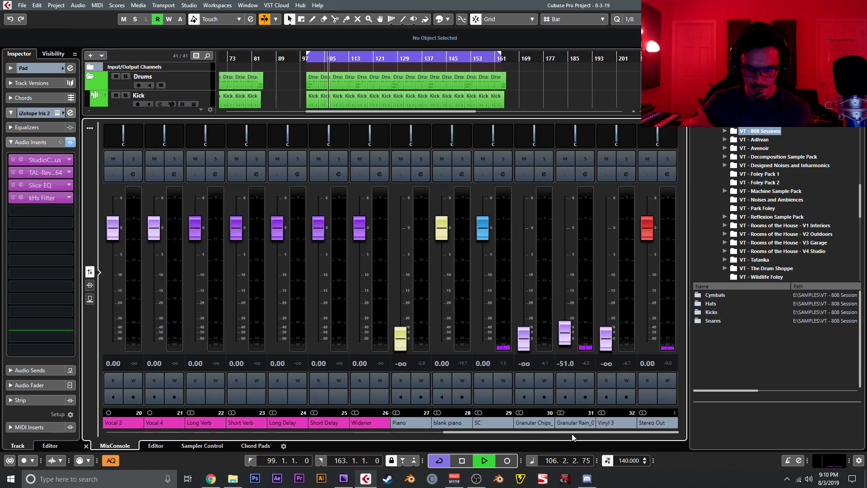
drag(564, 335, 565, 310)
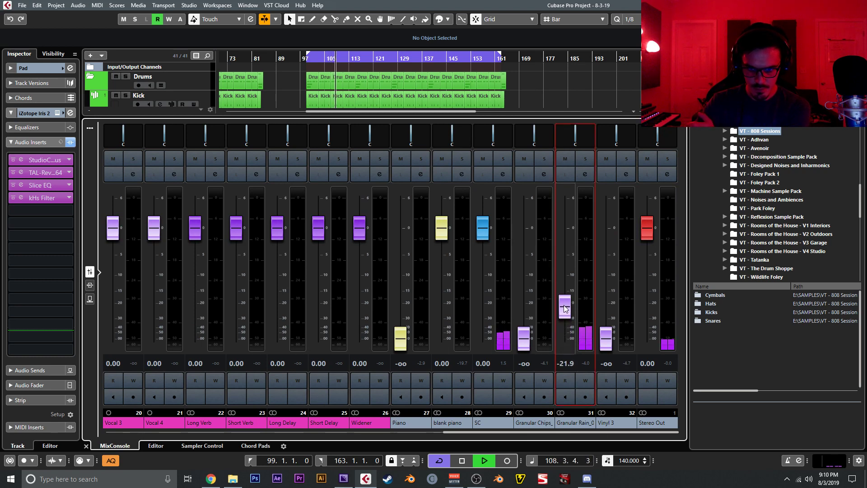
drag(605, 339, 594, 297)
drag(523, 338, 525, 310)
drag(606, 311, 523, 322)
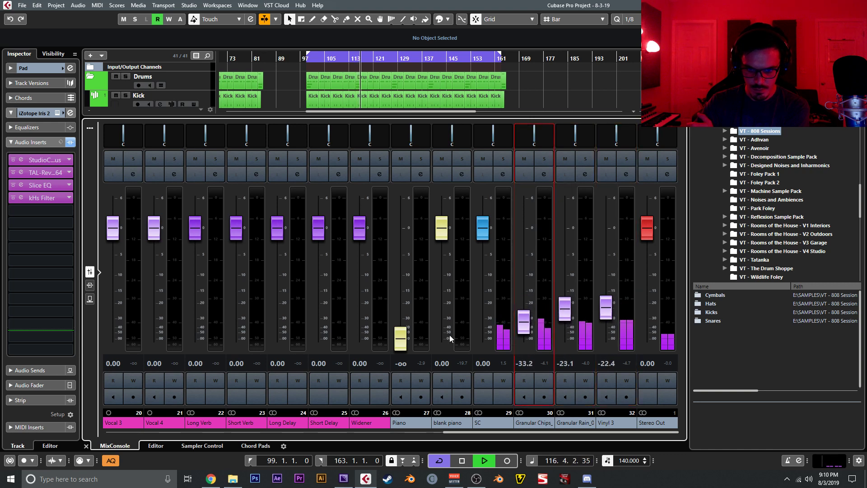
Bring up the Piano fader to about -4.48 dB and the Pad fader to about -22.9 dB during playback
drag(406, 338, 404, 263)
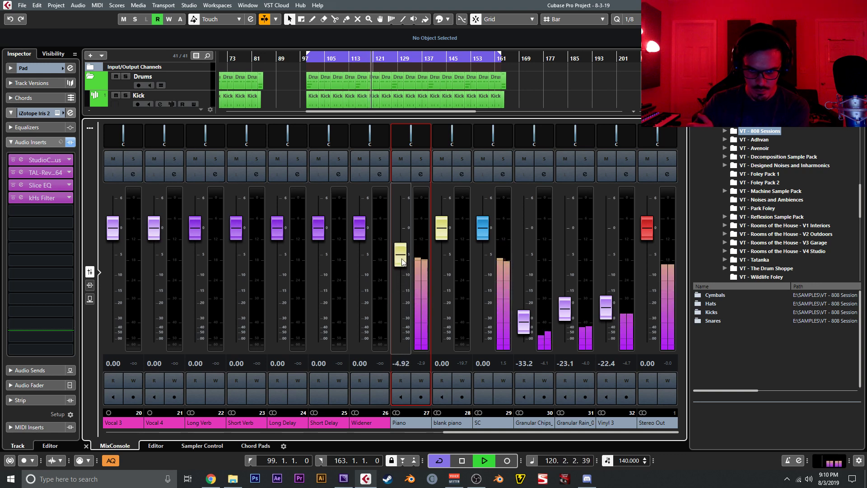
drag(462, 428, 268, 429)
drag(318, 328, 321, 302)
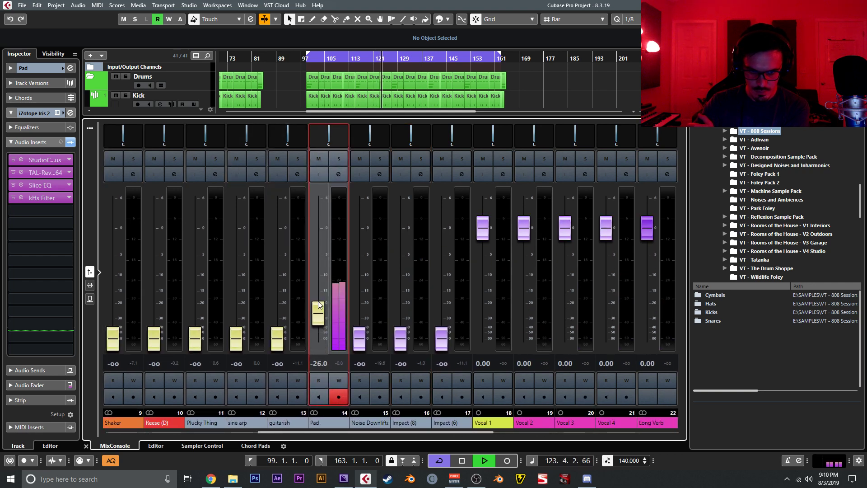
mouse_move(360, 336)
mouse_down()
mouse_move(359, 312)
mouse_move(359, 341)
mouse_up()
drag(319, 322, 320, 316)
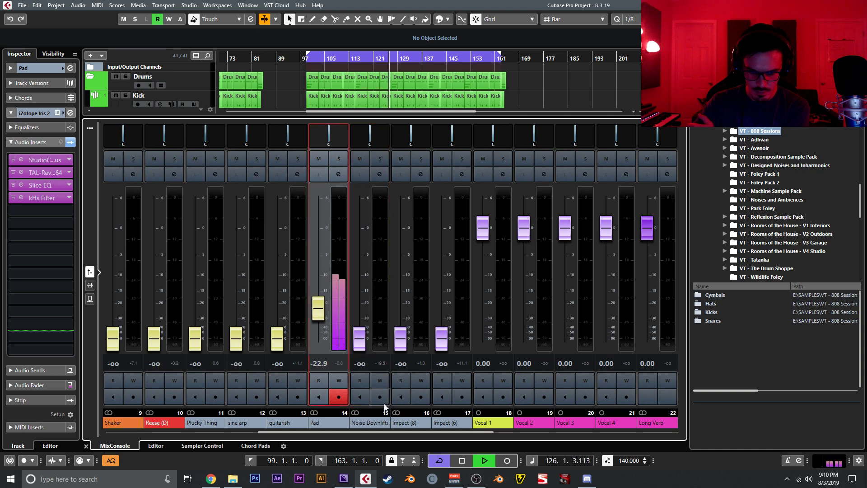
drag(410, 432, 633, 433)
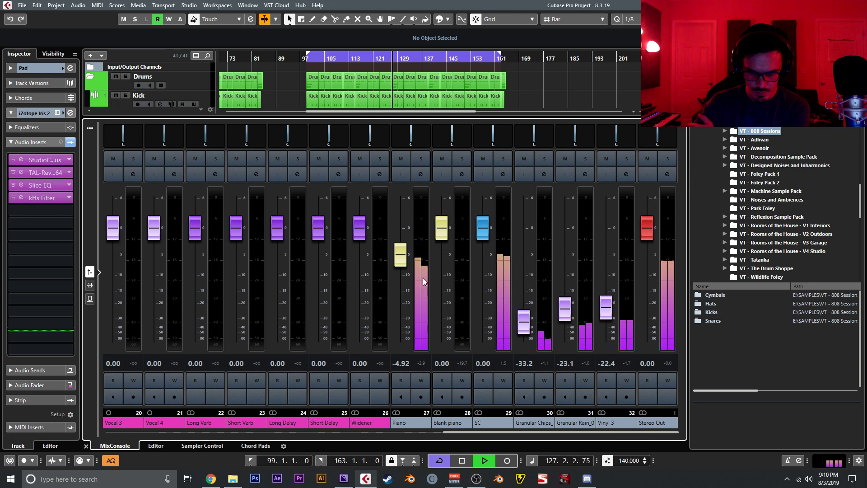
drag(410, 270, 410, 268)
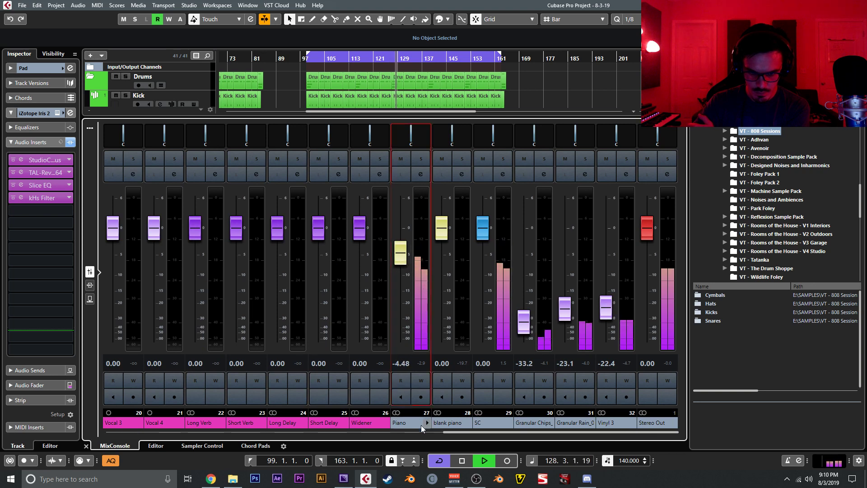
Balance the melodic faders: Pad at about -20.9 dB, guitarish at about -11.9 dB and Plucky Thing at about -10.6 dB
drag(453, 433, 247, 406)
drag(353, 317, 353, 315)
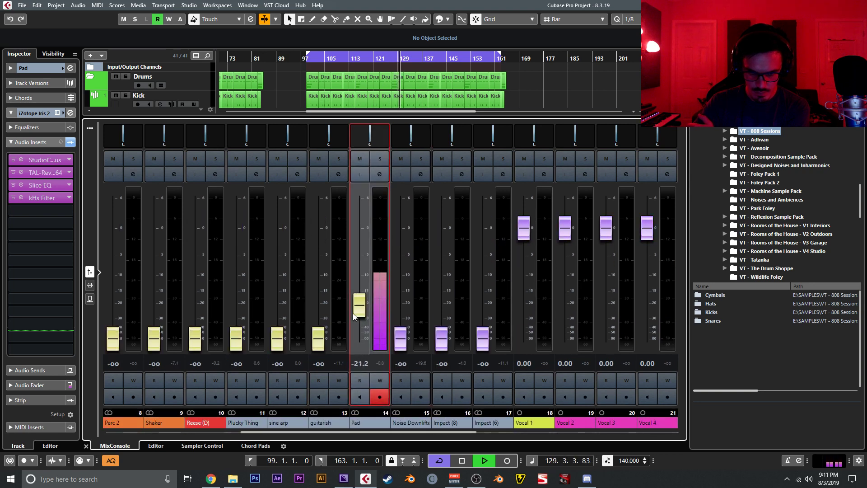
drag(318, 339, 312, 282)
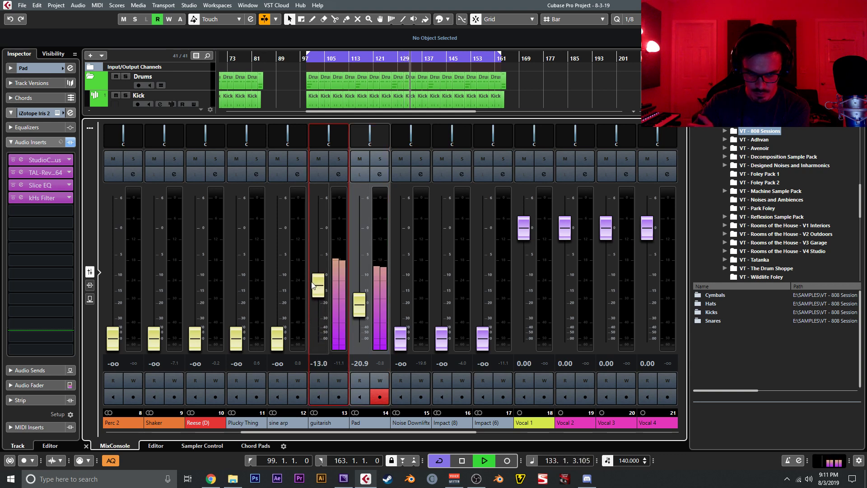
drag(278, 341, 243, 284)
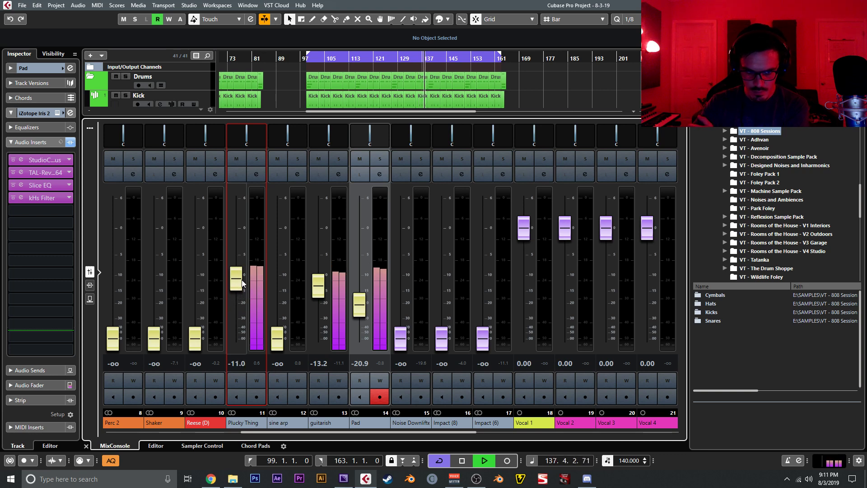
drag(242, 282, 244, 285)
click(317, 289)
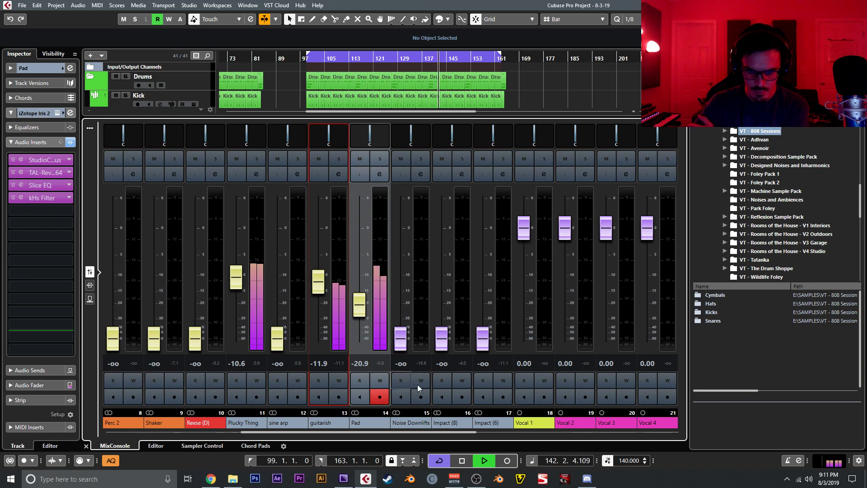
Bring up Perc 1 to about -8.42 dB, Shaker to about 1.51 dB and both VT 808 Cymbal faders to about -12.8 dB
drag(276, 432, 174, 433)
drag(319, 339, 315, 266)
drag(400, 337, 391, 215)
drag(277, 338, 236, 281)
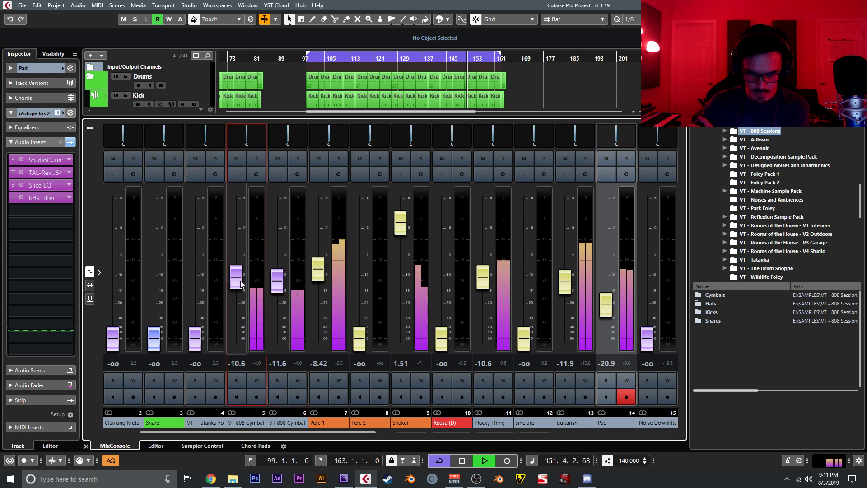
drag(238, 285, 277, 283)
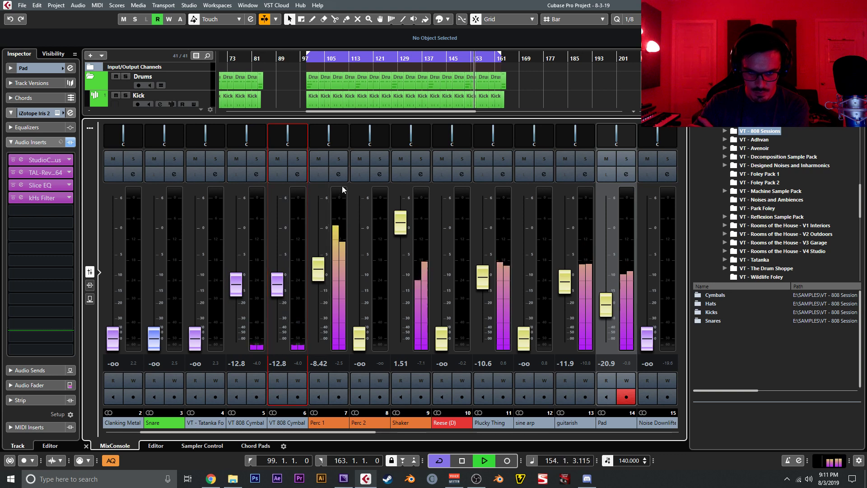
Select the Perc 1 channel and add Slice EQ in its fourth insert slot
click(336, 167)
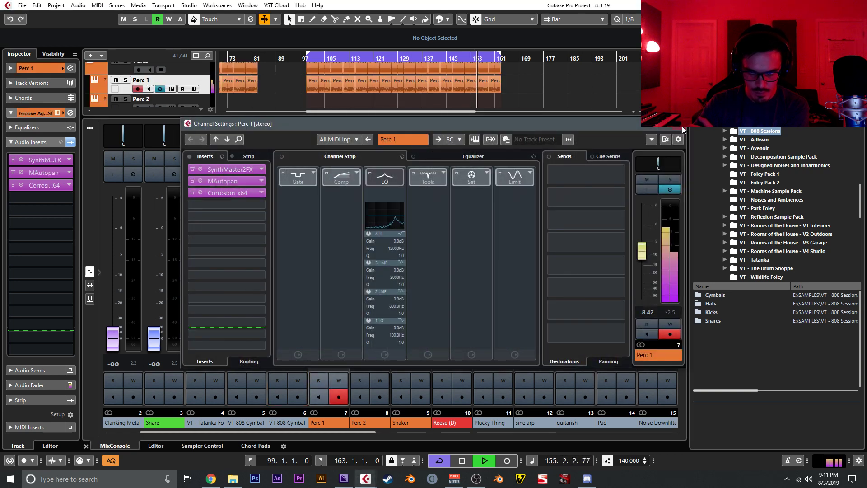
click(682, 127)
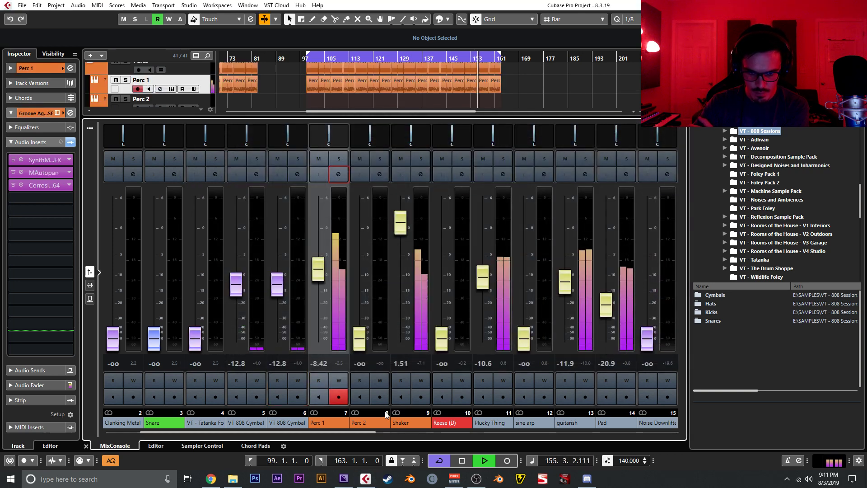
click(44, 199)
text(psp)
key(Return)
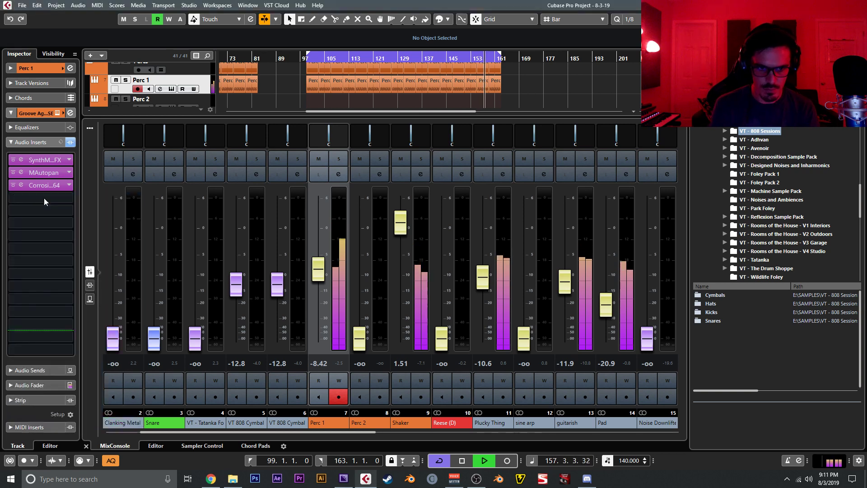
In Slice EQ, boost Perc 1 by about 11 dB near 11 kHz and add a smaller boost around 4 kHz
drag(540, 252, 575, 224)
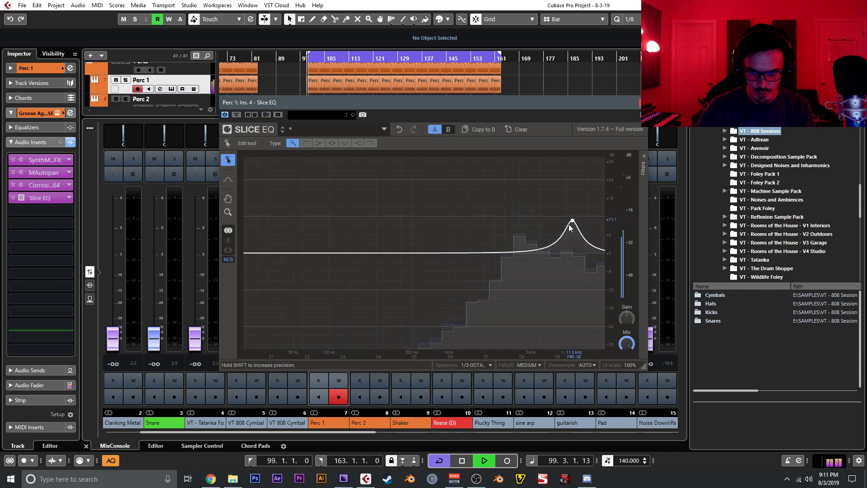
click(520, 246)
drag(519, 246, 518, 237)
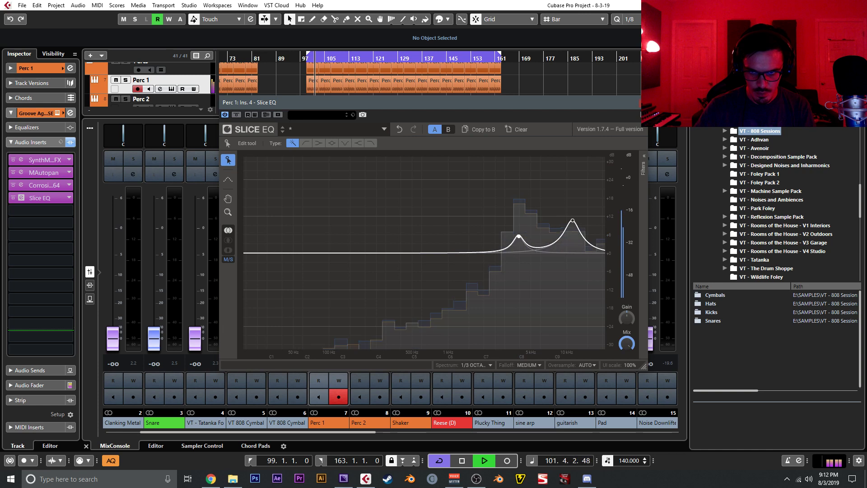
Close Slice EQ and lower the Perc 1 fader to about -8.76 dB and the Shaker fader to about -0.71 dB
click(642, 102)
drag(320, 273, 319, 275)
drag(400, 222, 400, 233)
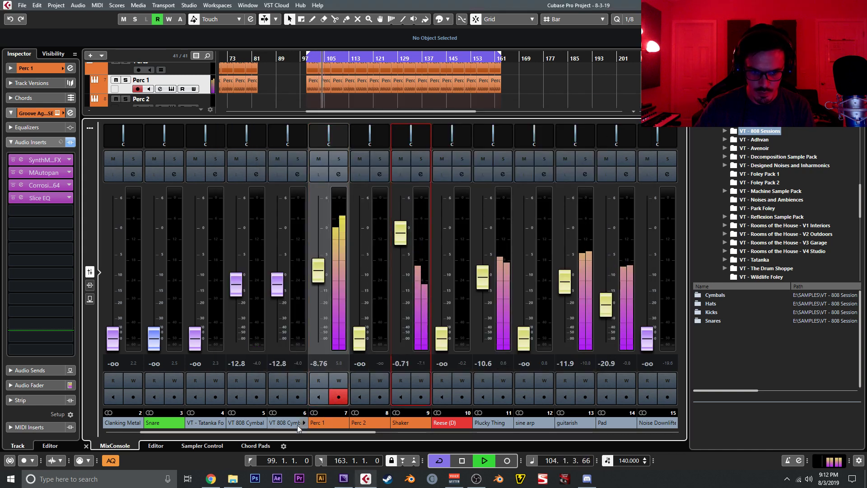
Raise the drum faders: Kick to about -8.88 dB, Clanking Metal to -2.56 dB, Snare to -2.22 dB and VT - Tatanka Foley to -3.18 dB
scroll(284, 429, left, 2)
drag(277, 339, 277, 277)
drag(237, 338, 231, 239)
drag(277, 285, 277, 258)
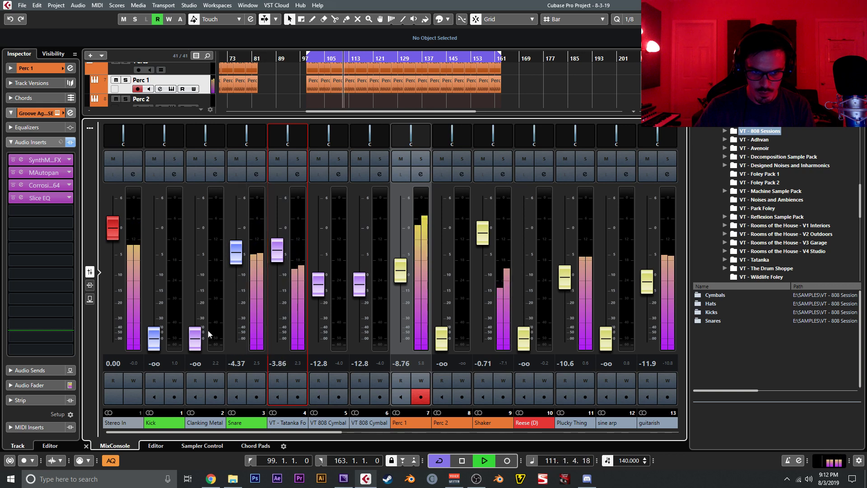
drag(201, 337, 201, 267)
drag(200, 258, 277, 246)
drag(154, 334, 154, 266)
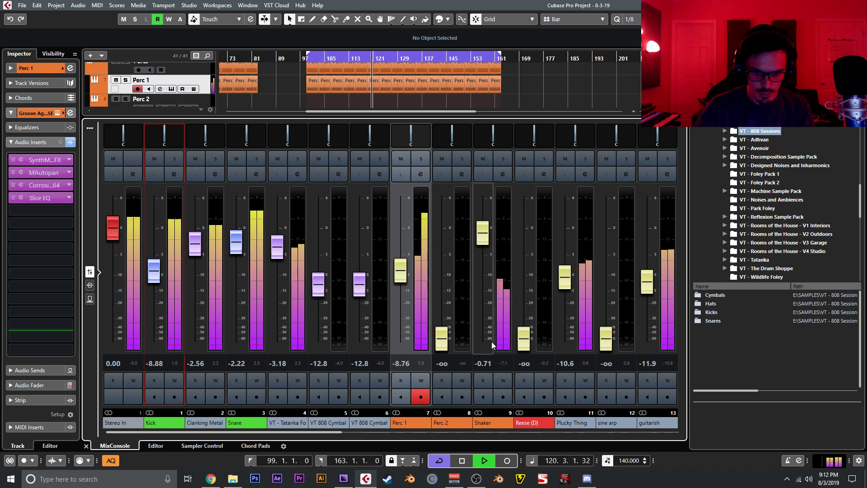
Bring up the sine arp fader to about -12.2 dB and raise the Snare fader to about -1.43 dB
click(523, 343)
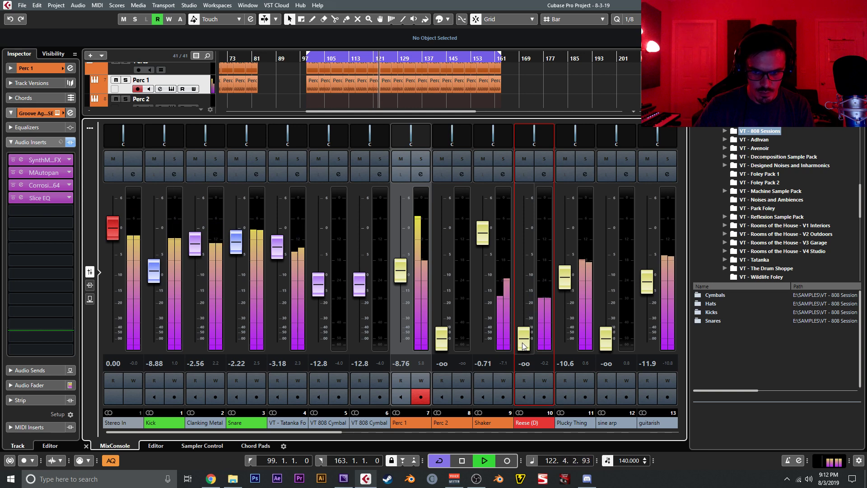
drag(606, 291, 606, 283)
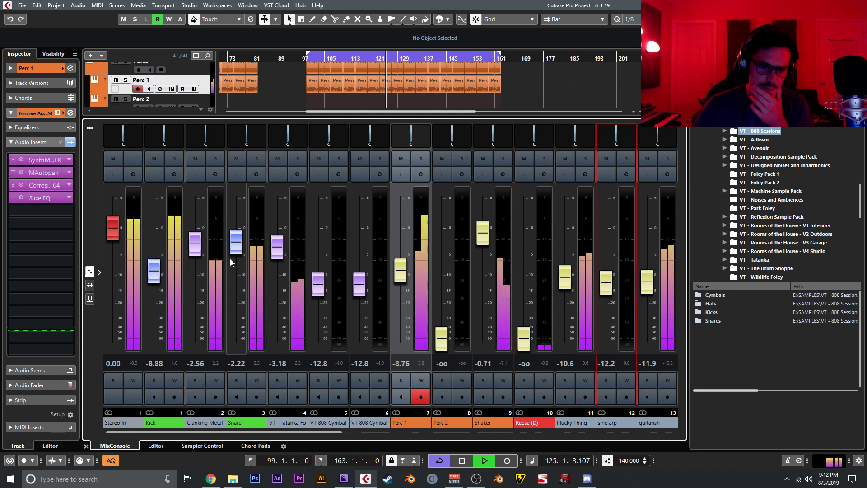
drag(236, 242, 236, 238)
Check the settings of the Snare channel's PSP McQ equalizer during playback and close its window
click(251, 418)
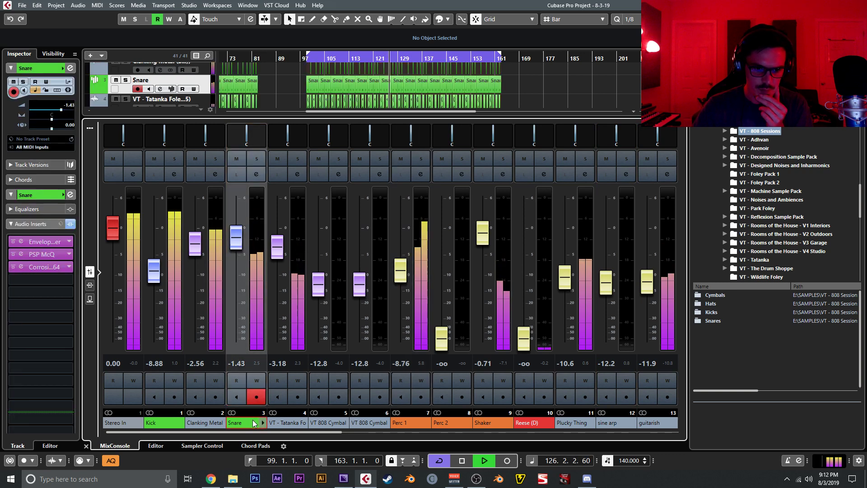
click(39, 254)
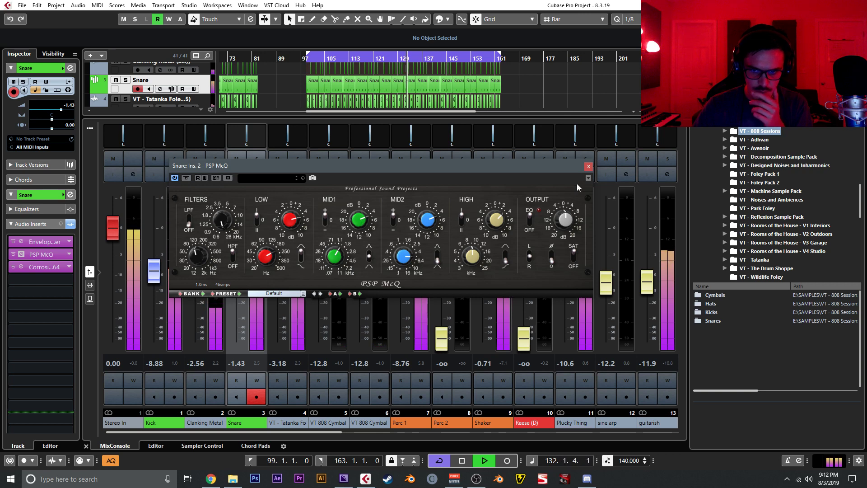
click(587, 166)
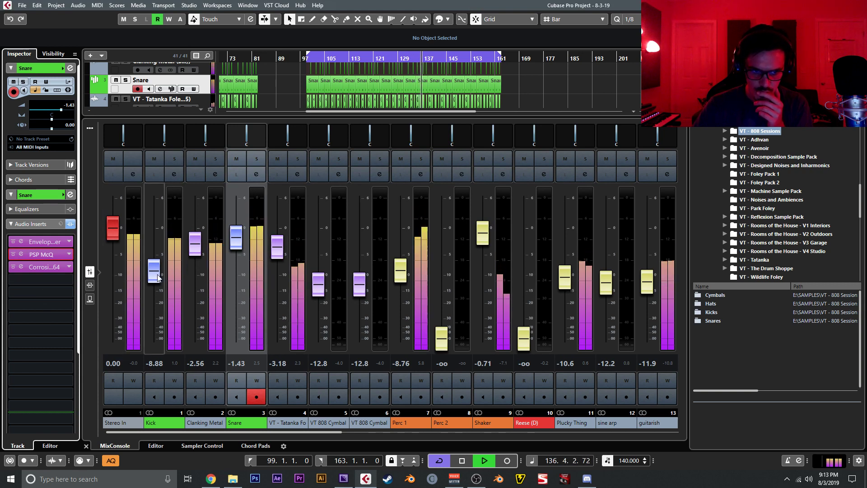
Raise the Kick fader to about -7.86 dB and add PSP MixBass2 in its fifth insert slot
key(Up)
key(Up)
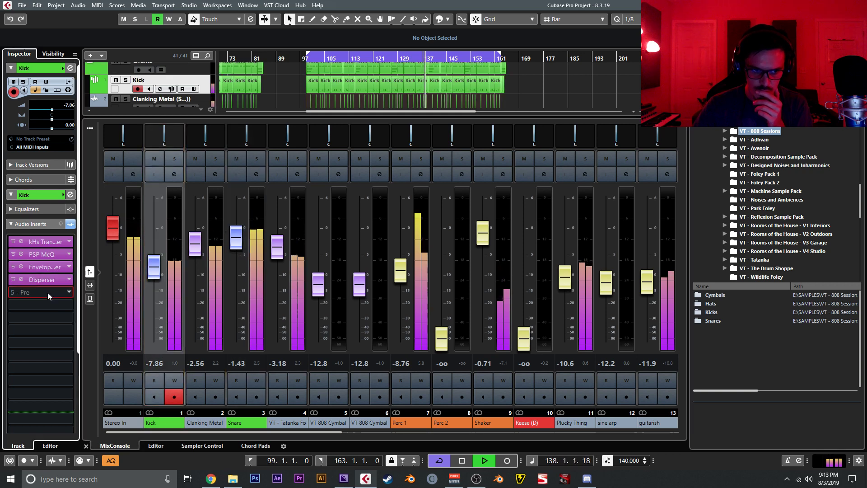
click(47, 292)
text(bass)
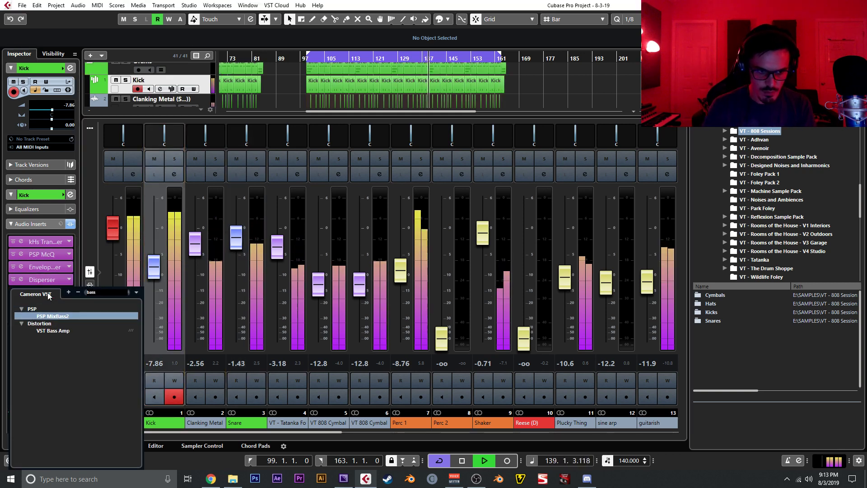
key(Return)
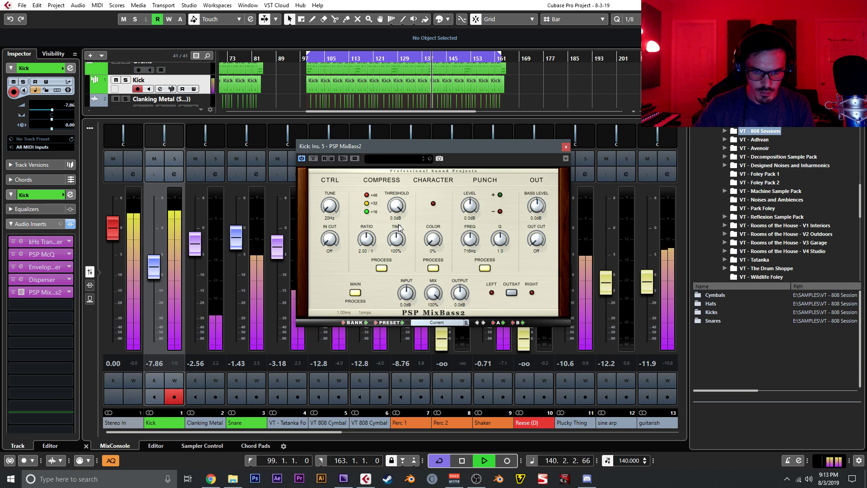
Load the warm1 preset in the Kick's PSP MixBass2, set its mix to 64% and close the plug-in window
click(483, 322)
click(483, 324)
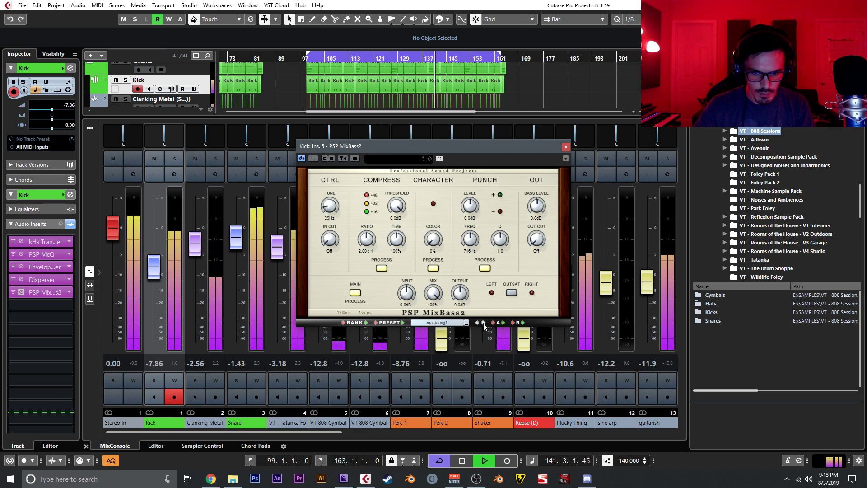
click(483, 323)
click(483, 323)
click(483, 323)
click(483, 323)
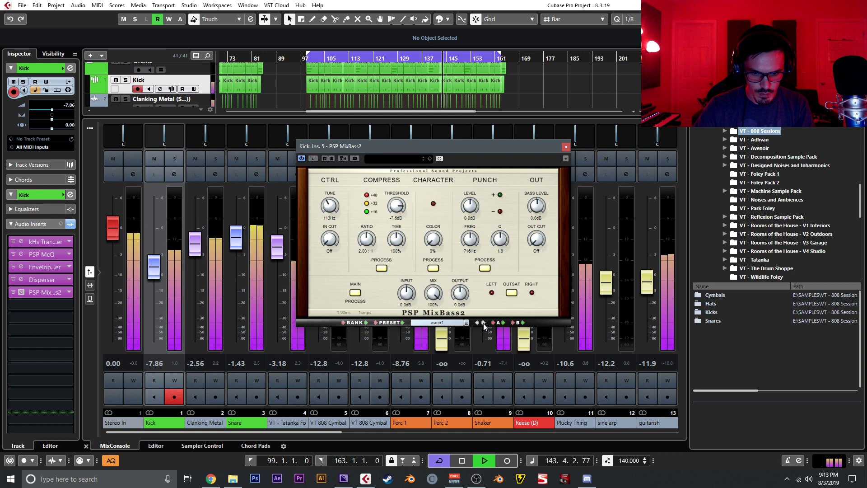
click(566, 147)
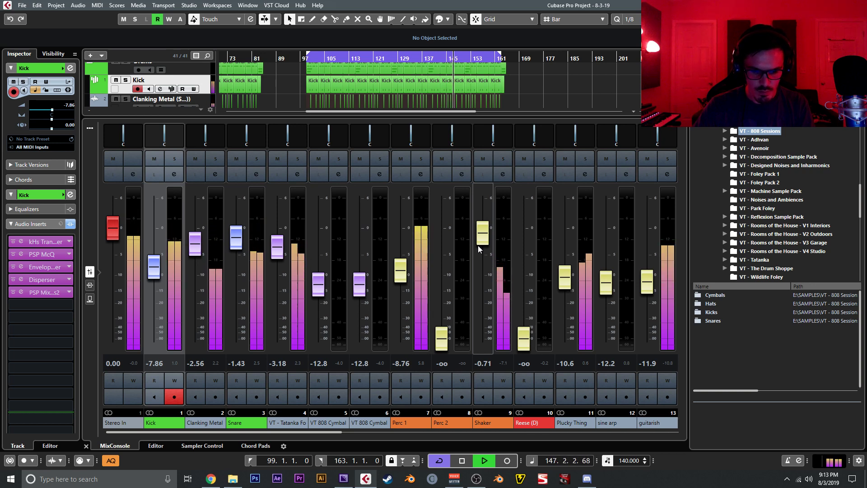
click(47, 292)
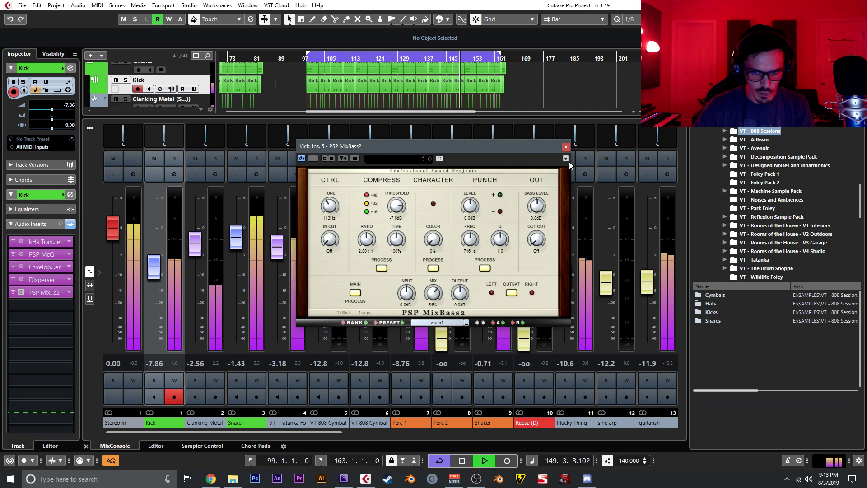
click(566, 146)
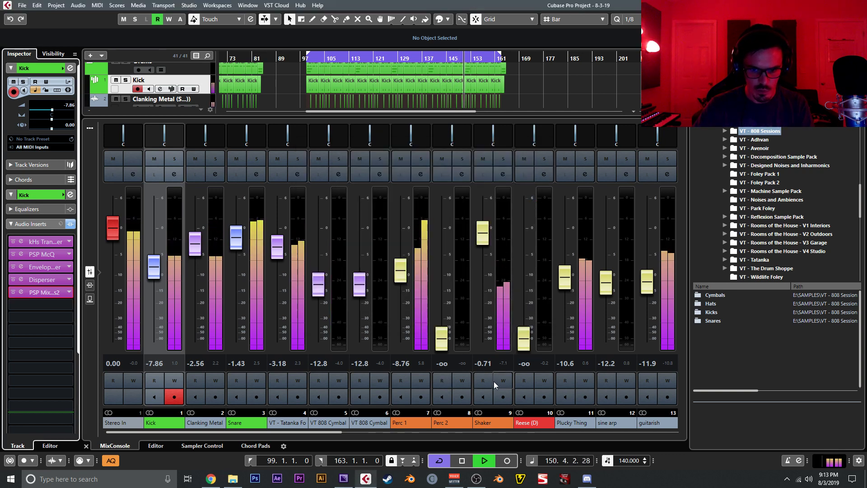
Bring up the Reese (D) fader to about -3.47 dB and select that channel
drag(523, 345, 523, 258)
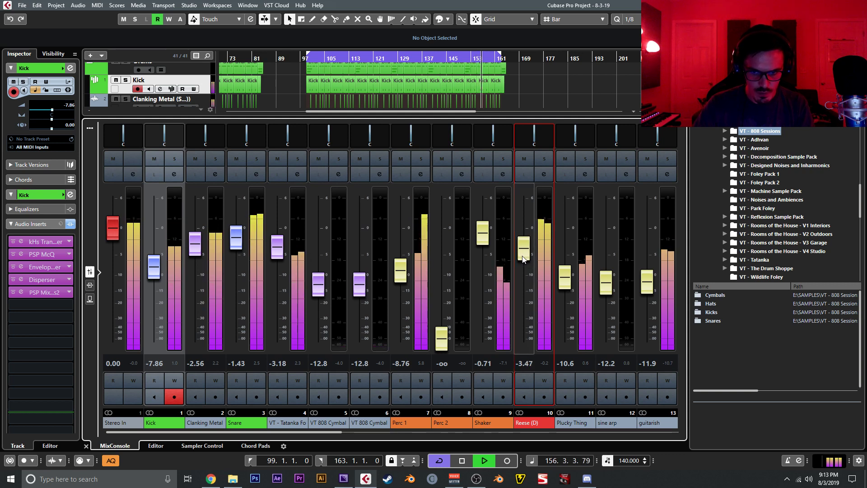
click(525, 424)
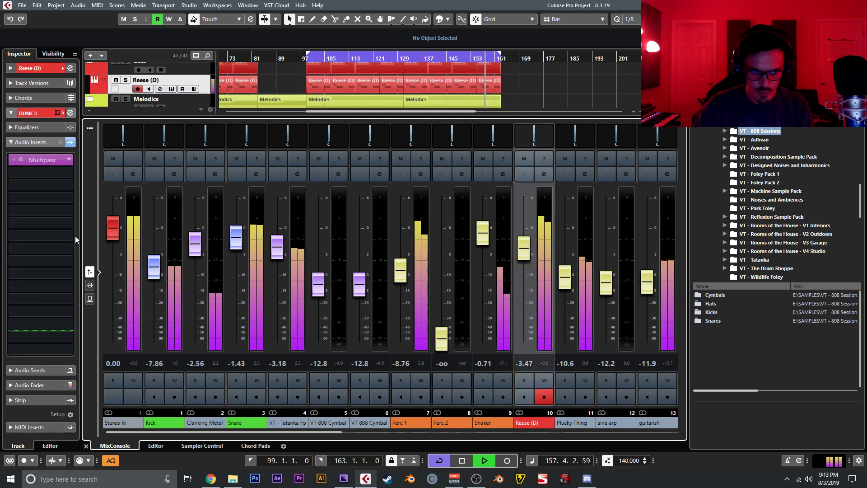
Try DaTube in the second insert slot of Reese (D) with the drive at 10%, and close its window
click(34, 172)
text(dat)
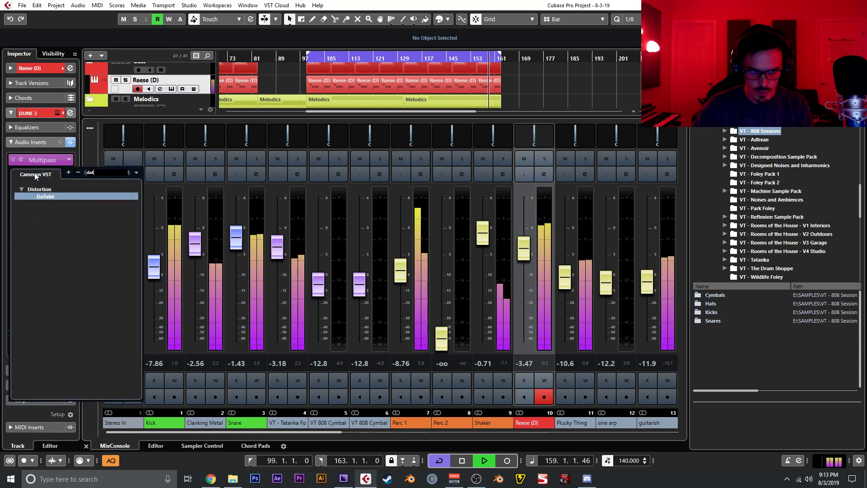
click(53, 199)
drag(418, 284, 422, 299)
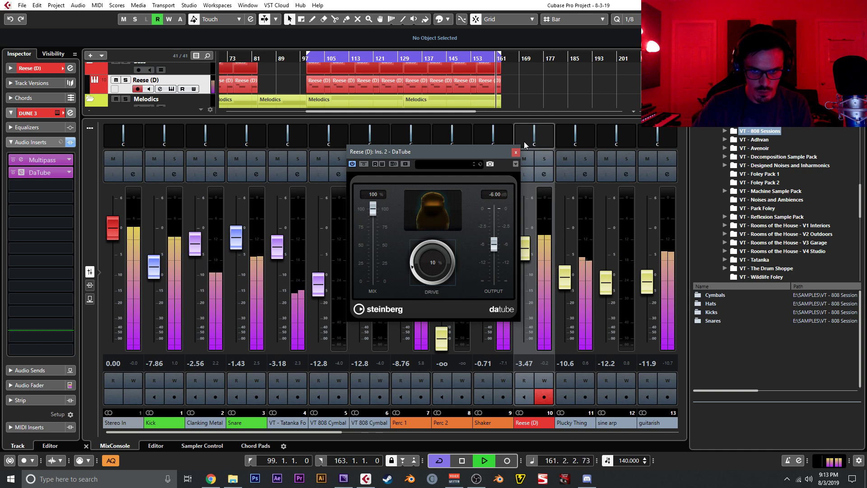
click(515, 152)
Raise the Reese (D) fader to about -0.37 dB and put SoftClipper in its second insert slot with 6.3 dB of input gain
drag(523, 261, 522, 243)
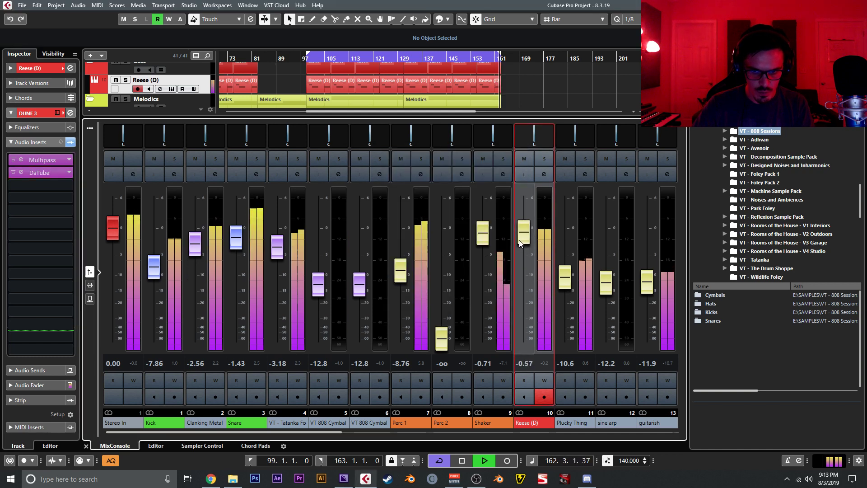
drag(40, 173, 36, 175)
click(36, 174)
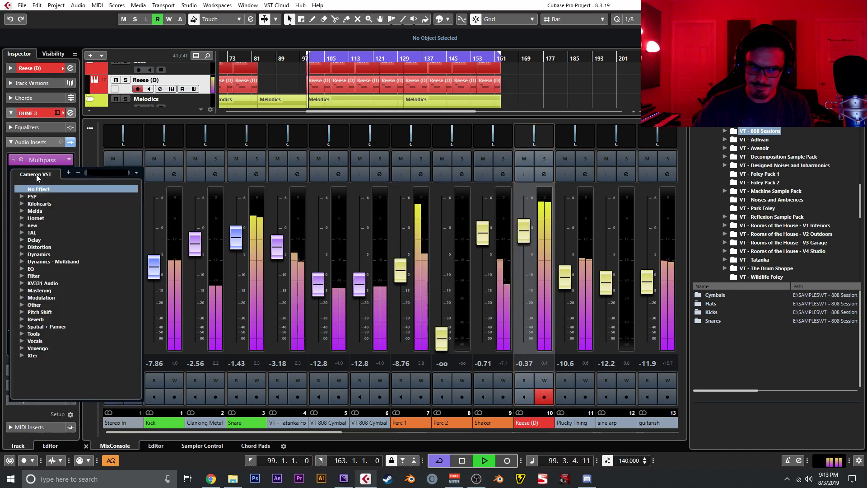
text(soft)
key(Return)
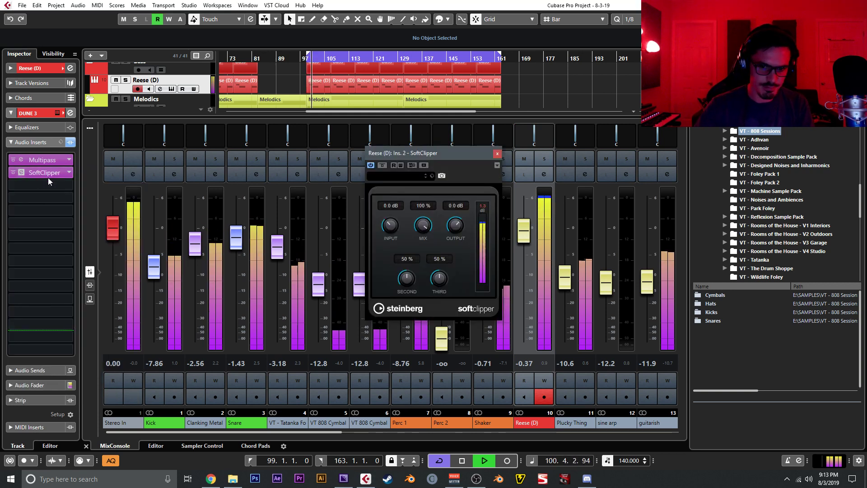
drag(398, 226, 390, 219)
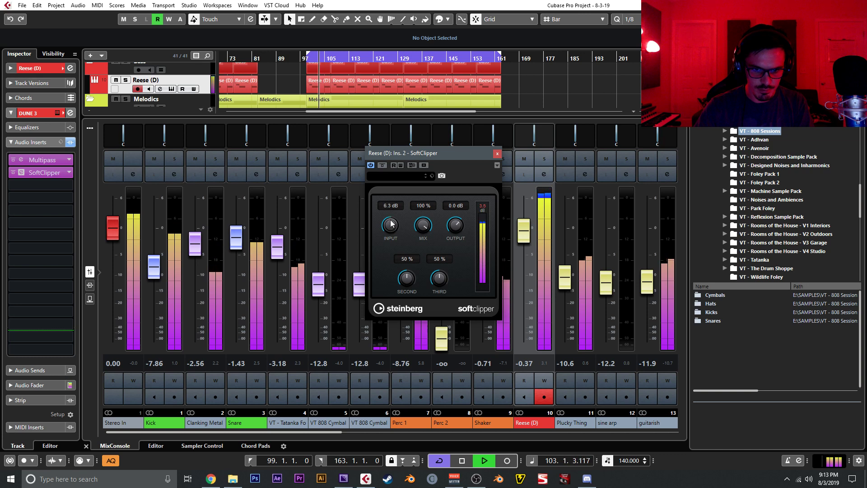
Lower the Reese (D) fader to about -8.08 dB and set its SoftClipper to 32% mix, 66% second and 56% third harmonic
click(523, 235)
drag(523, 235, 519, 267)
mouse_move(402, 279)
mouse_down()
mouse_move(440, 274)
mouse_move(411, 288)
mouse_up()
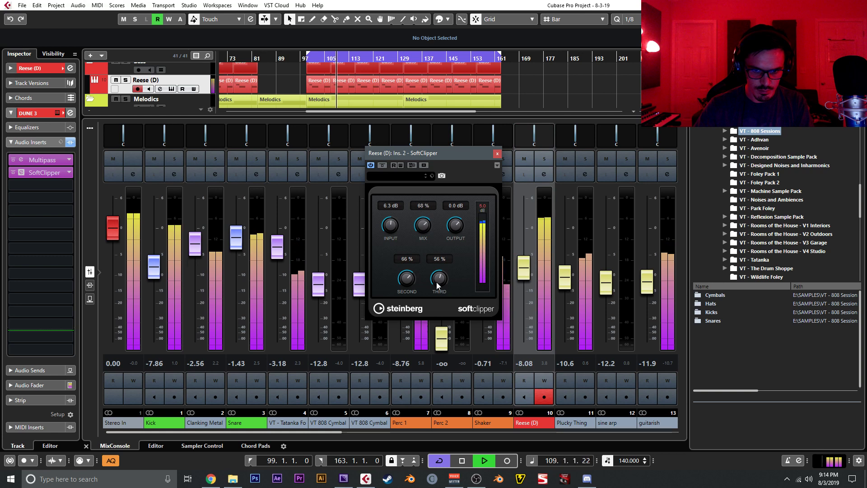
drag(425, 226, 418, 221)
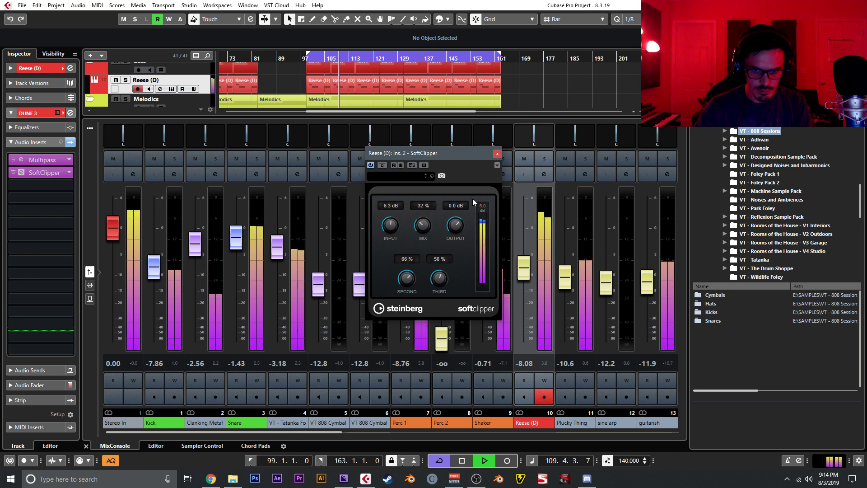
click(497, 153)
Review PSP NobleQ and PSP VintageWarmer2 on the Stereo Out channel in the full mixer
key(F3)
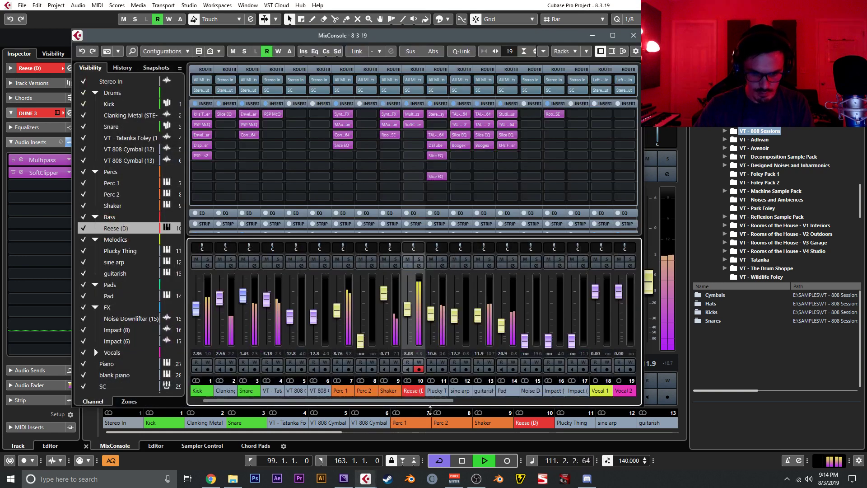
drag(374, 398, 627, 402)
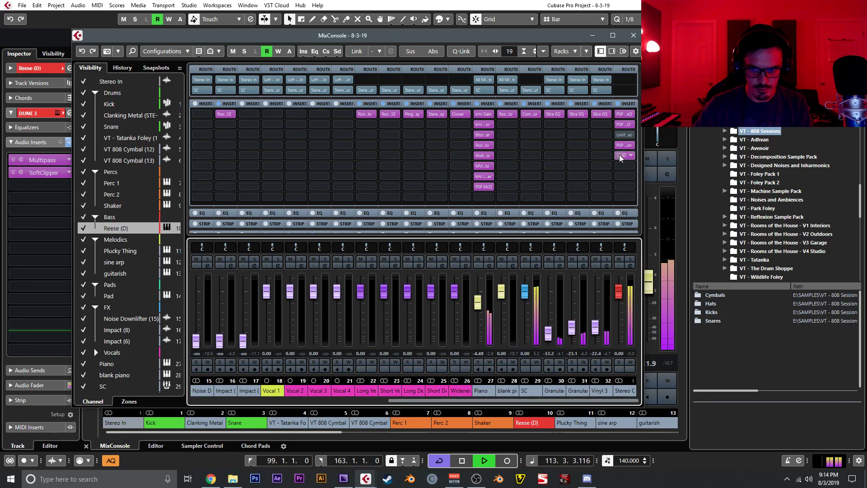
click(624, 114)
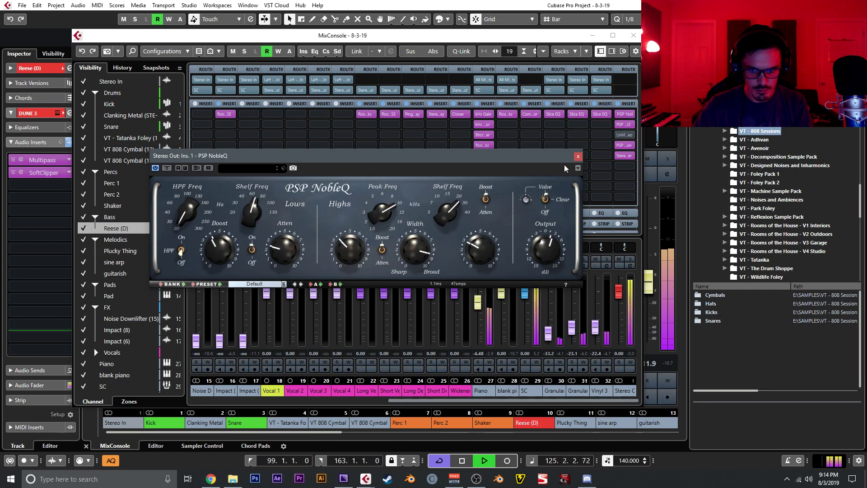
click(578, 156)
click(623, 127)
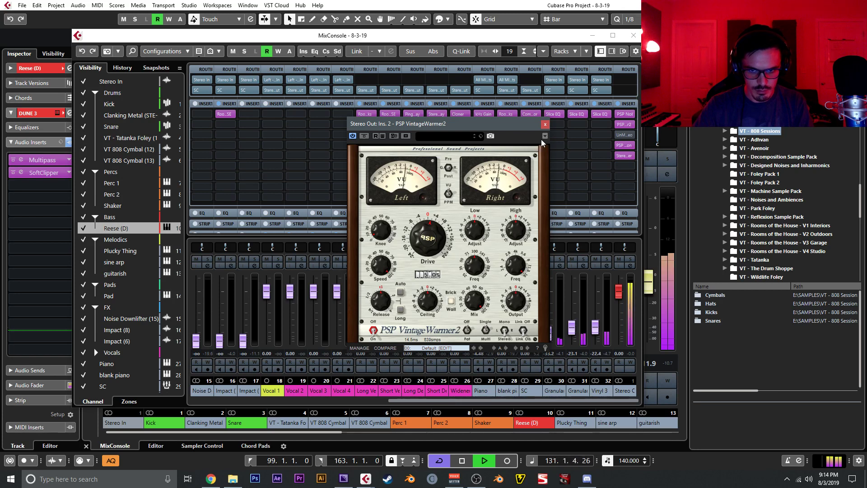
click(545, 124)
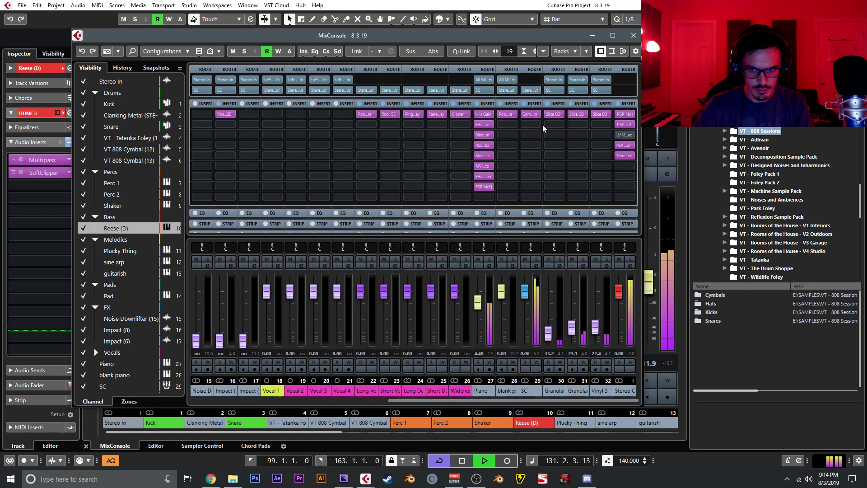
Activate LinMB on Stereo Out with the highest band's threshold at -1.9 and the output gain at about -1.3
click(626, 136)
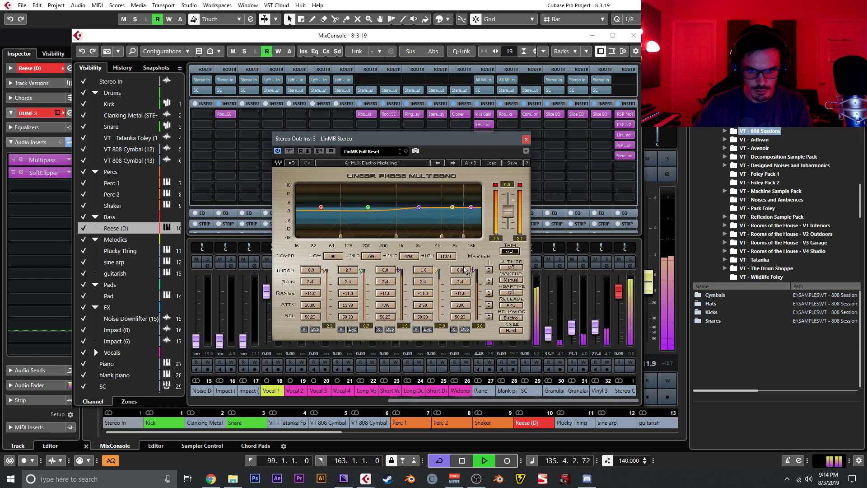
click(526, 139)
click(618, 136)
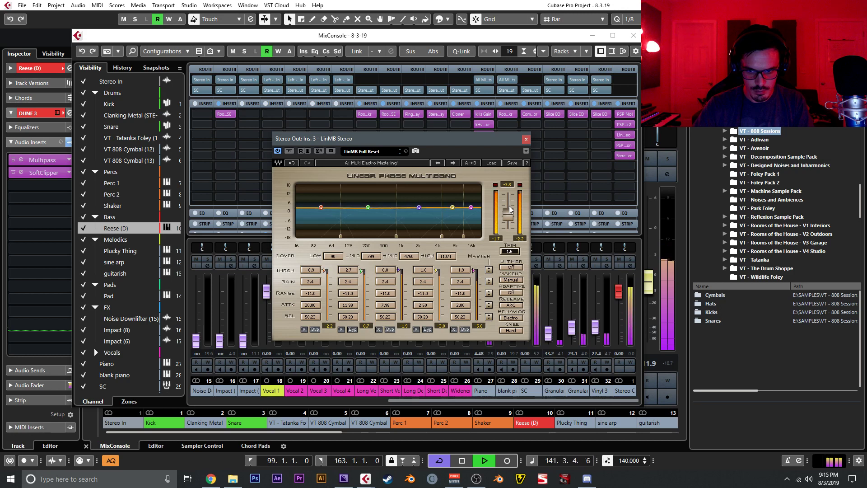
click(526, 139)
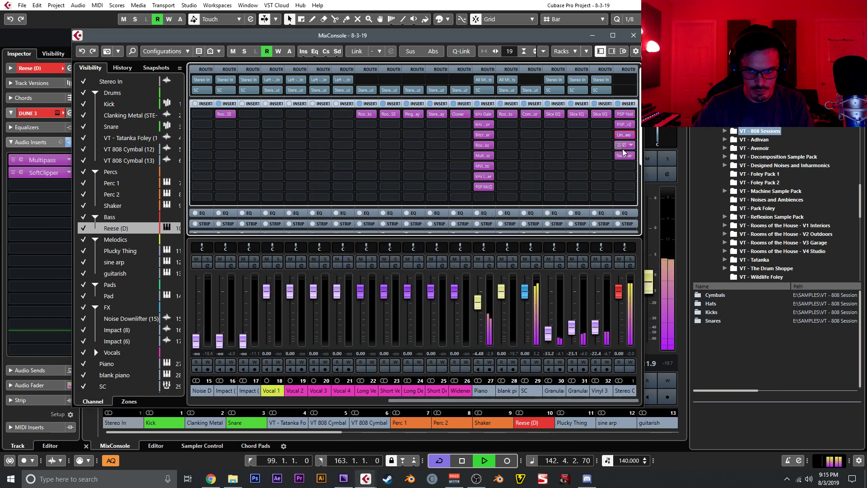
Check the PSP Xenon limiter in Stereo Out's fourth insert and close both mixer views
click(623, 149)
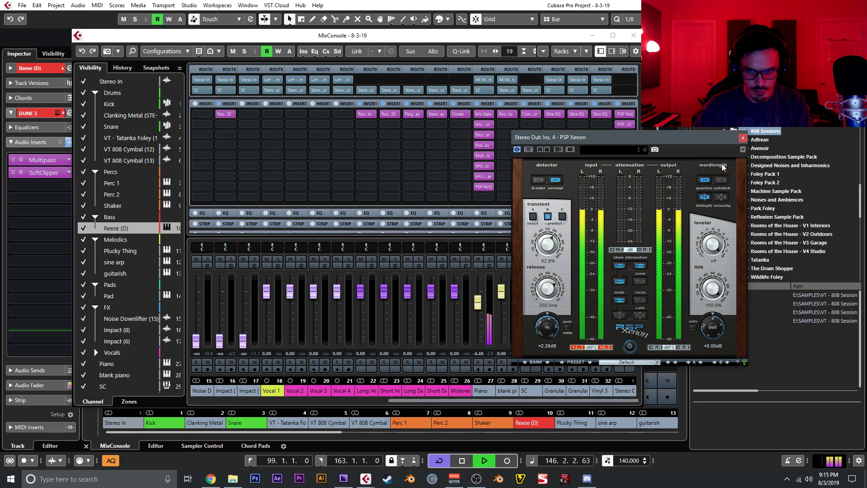
click(743, 137)
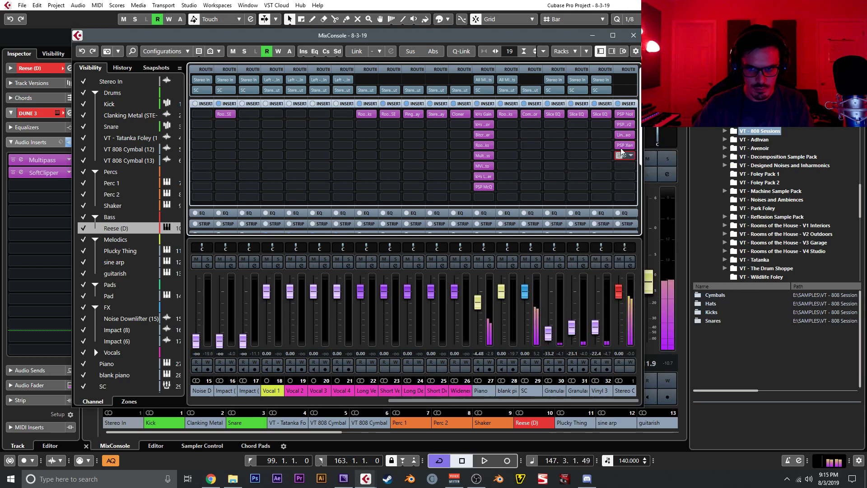
click(632, 36)
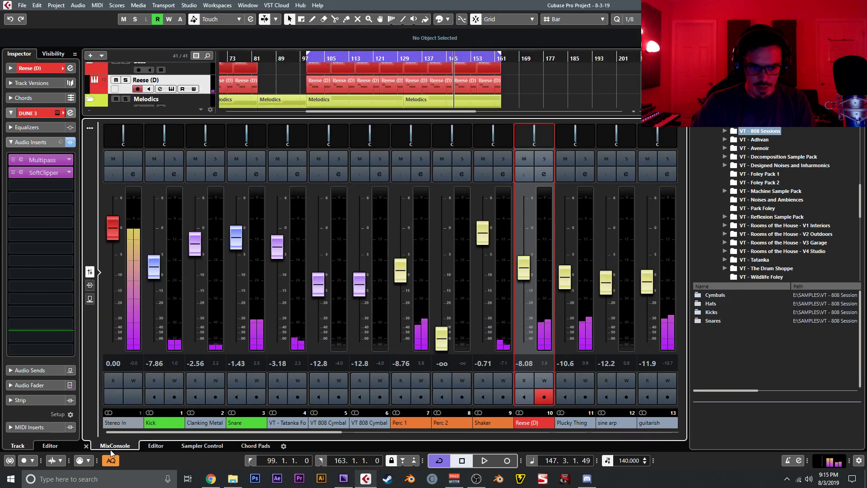
click(87, 446)
Play from bar 94 and lower the Snare fader to about -4.92 dB and Perc 1 to about -13.5 dB
click(291, 67)
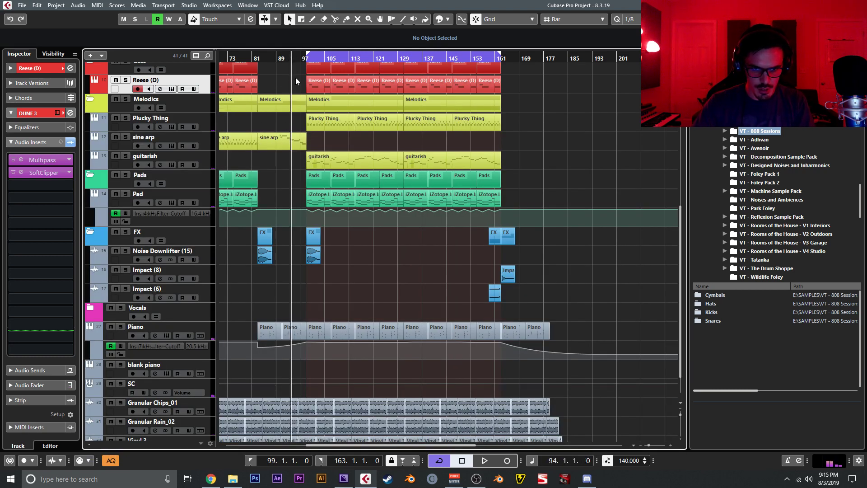
key(space)
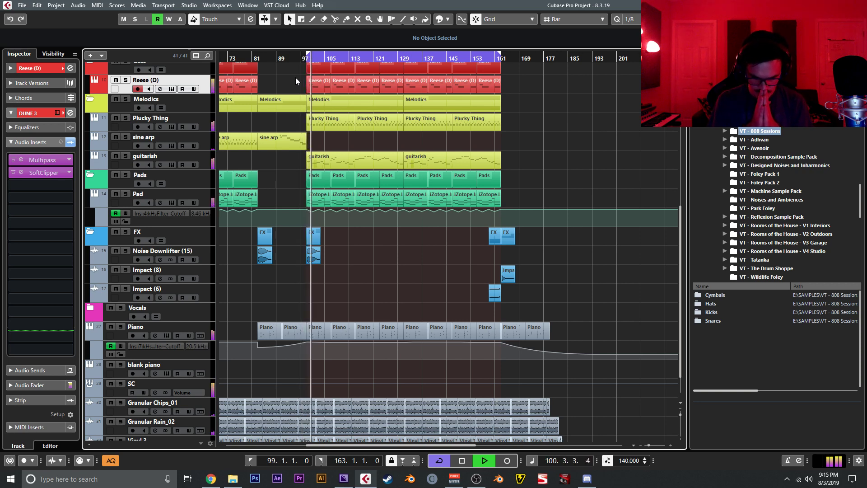
key(F3)
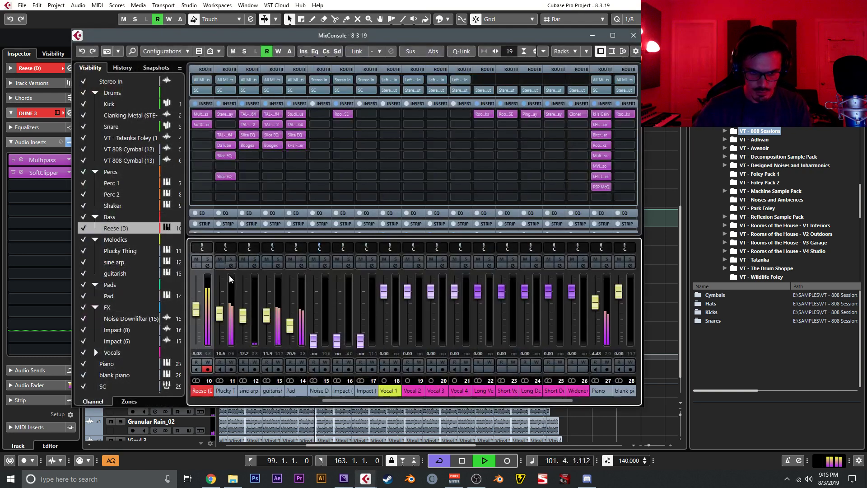
click(224, 402)
drag(266, 304, 266, 308)
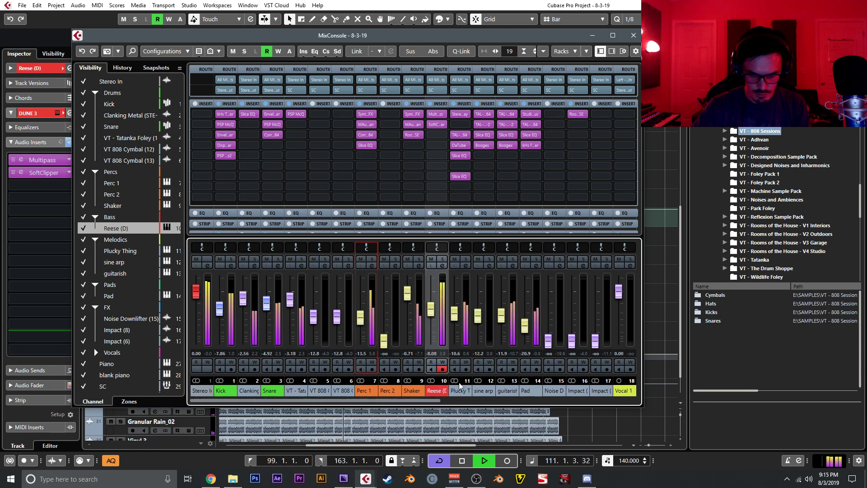
click(633, 35)
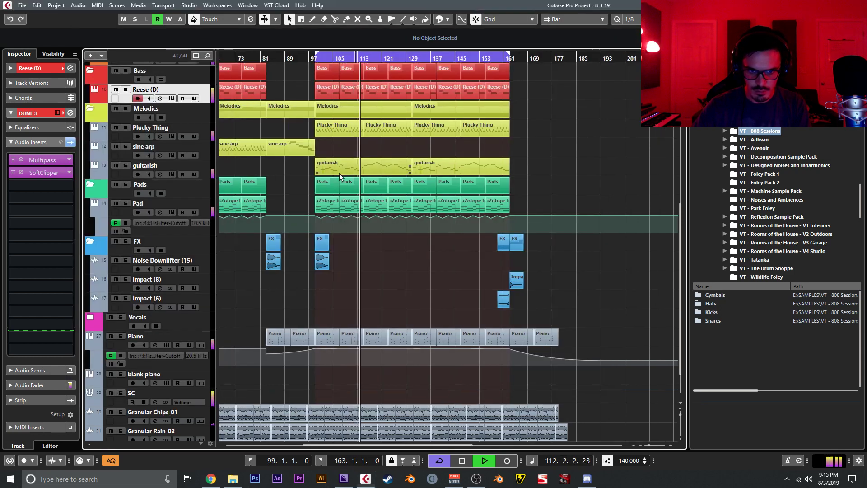
Play from bar 48, lower the sine arp fader to about -14.0 dB, and stop playback
click(364, 58)
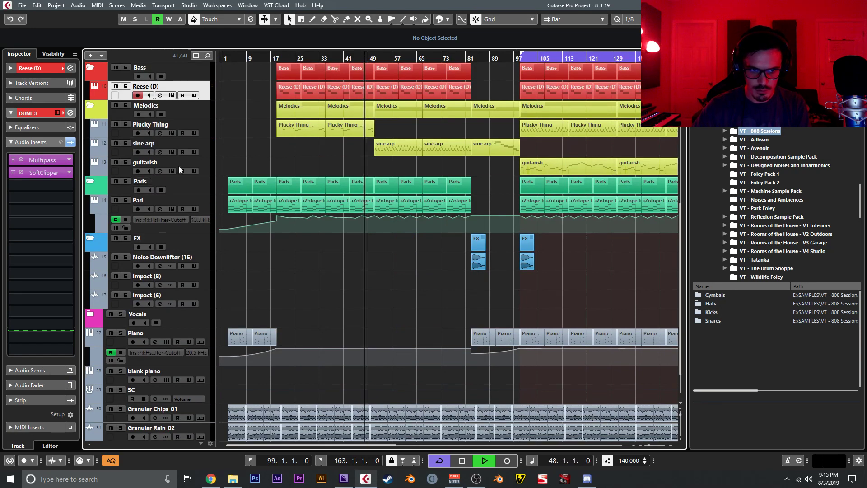
click(166, 145)
key(alt+F3)
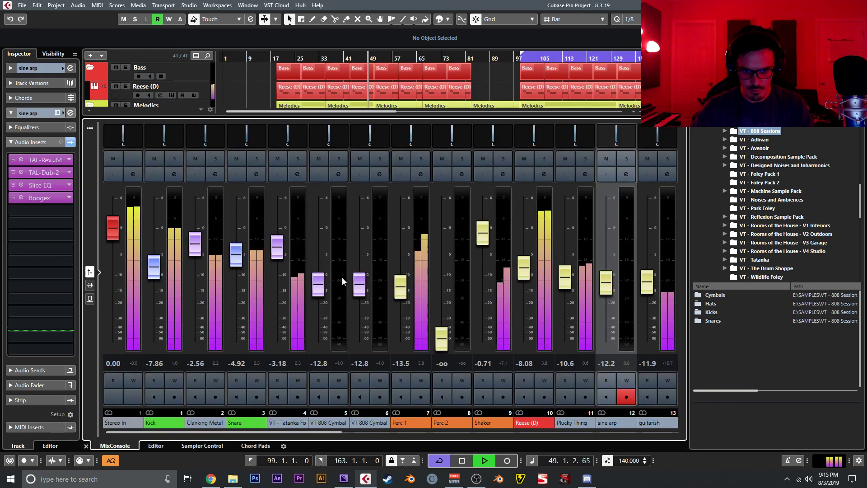
mouse_move(445, 347)
mouse_down()
mouse_move(445, 310)
mouse_move(442, 345)
mouse_up()
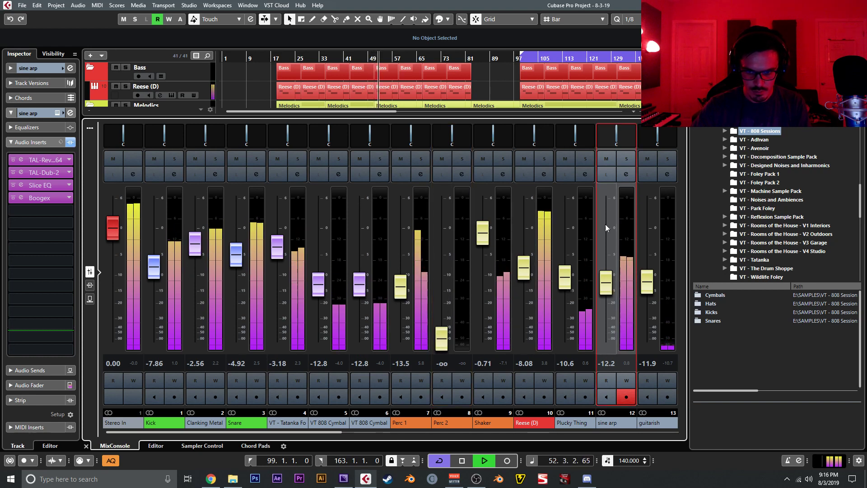
click(629, 158)
click(629, 158)
drag(606, 283, 605, 289)
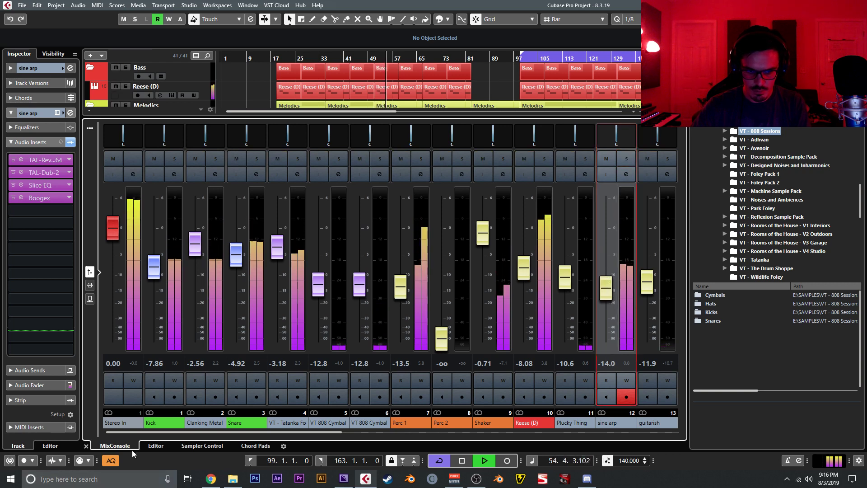
click(86, 446)
click(259, 169)
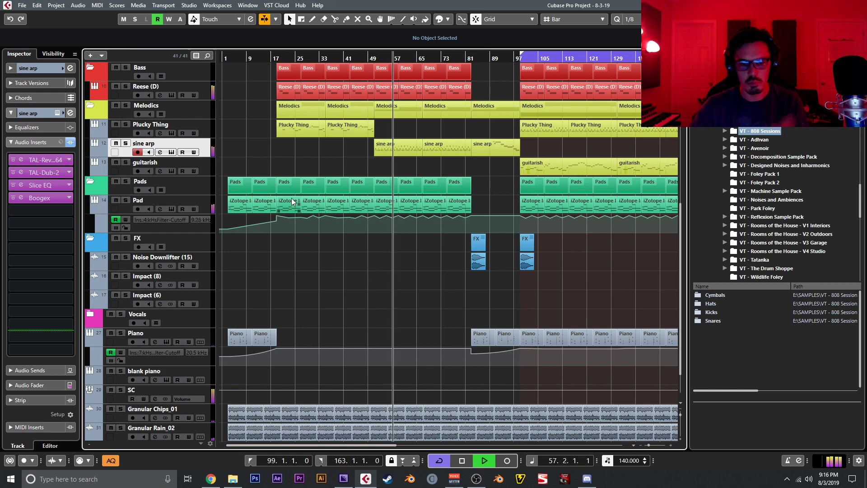
key(space)
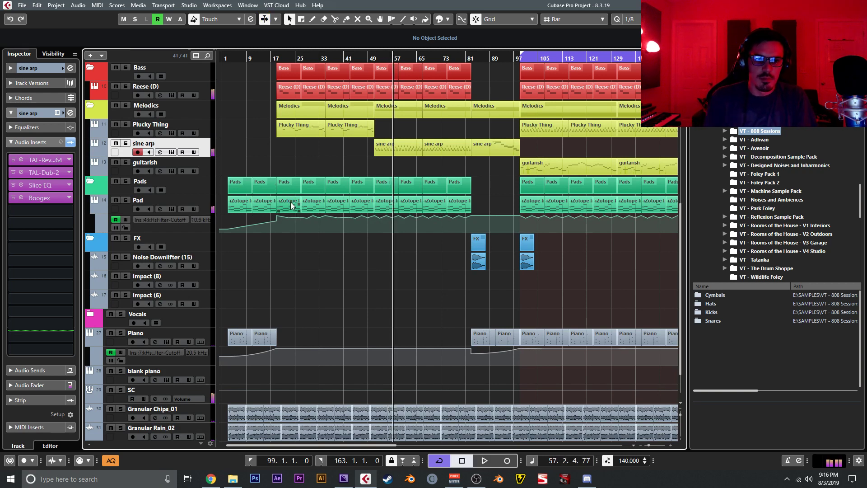
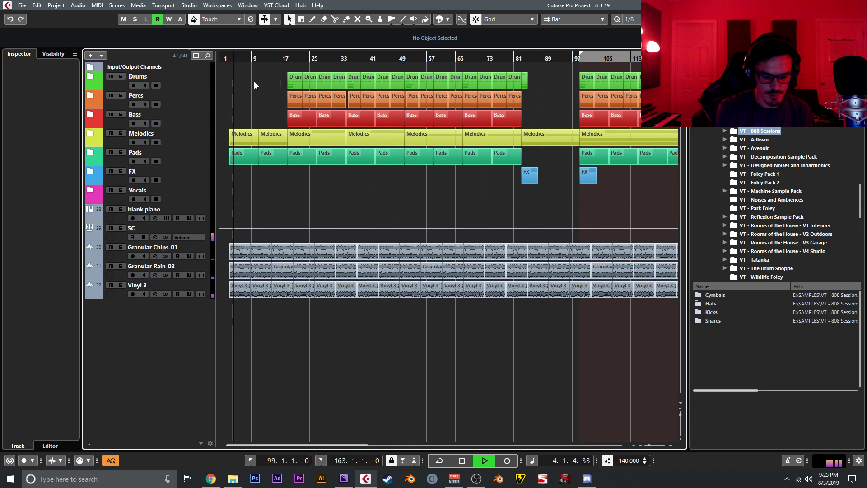
Examine the Stereo Out channel's inserts in the project window's mixer, reducing the mixer's height to show more of the arrangement
key(alt+F3)
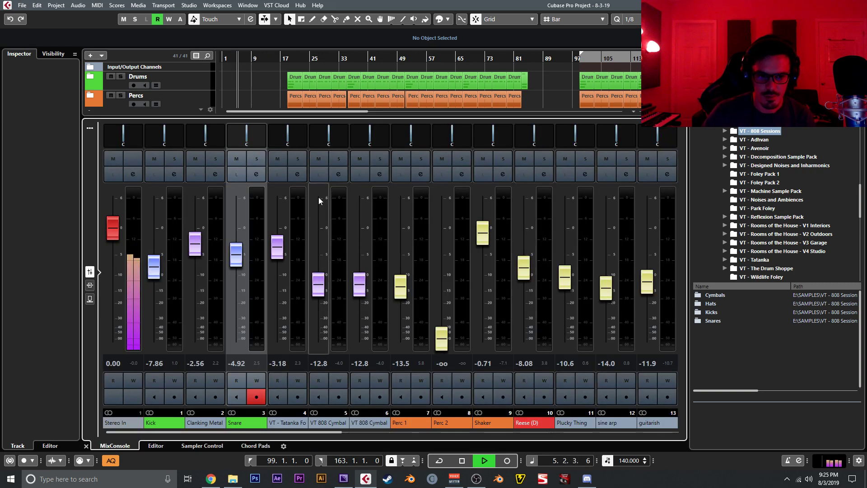
scroll(514, 434, right, 10)
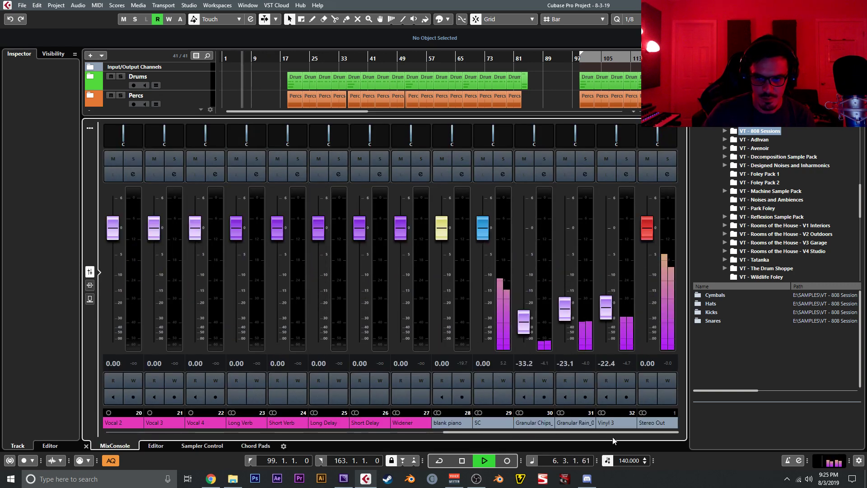
click(89, 285)
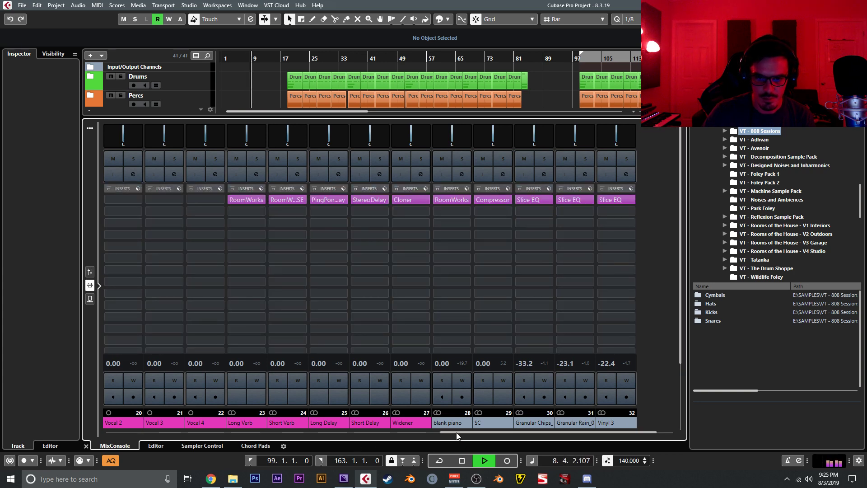
drag(457, 432, 534, 443)
drag(605, 117, 579, 246)
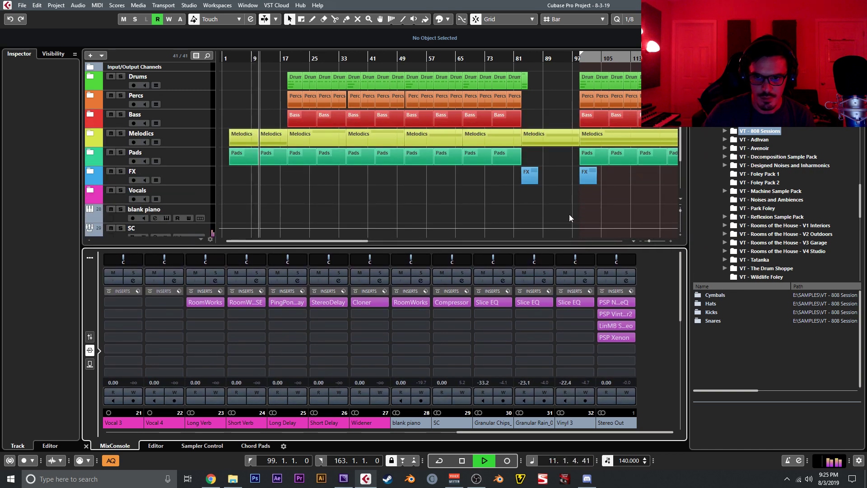
click(90, 336)
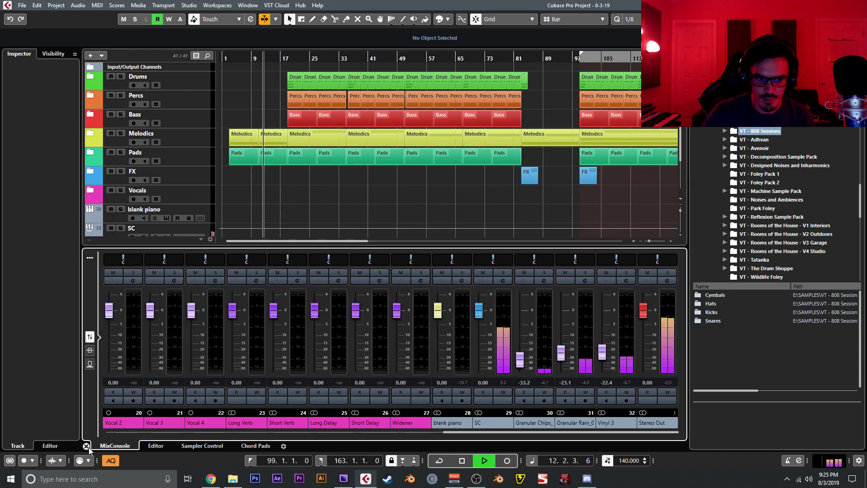
click(86, 446)
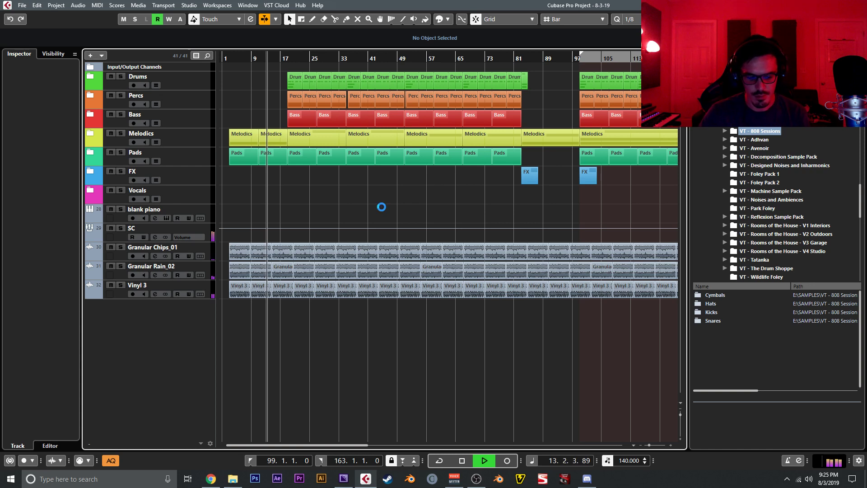
Lower the Granular Rain_02 fader to about -24.7 dB and raise Granular Chips_01 to about -30.4 dB
key(F3)
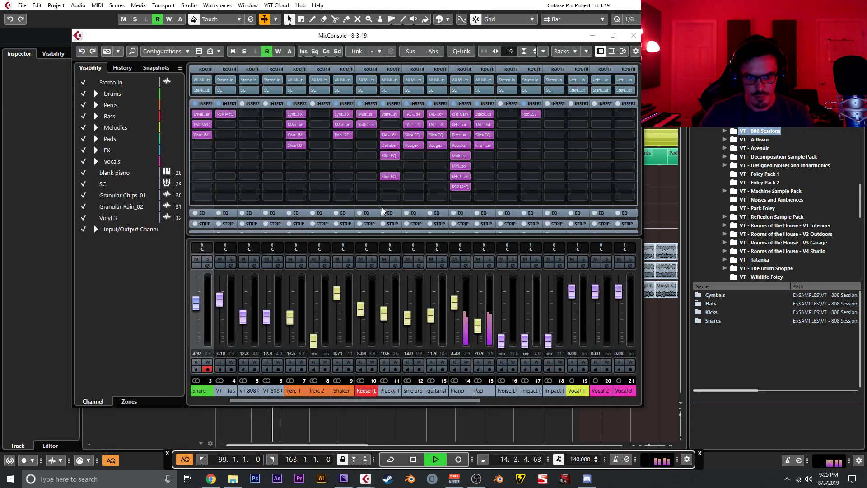
key(F3)
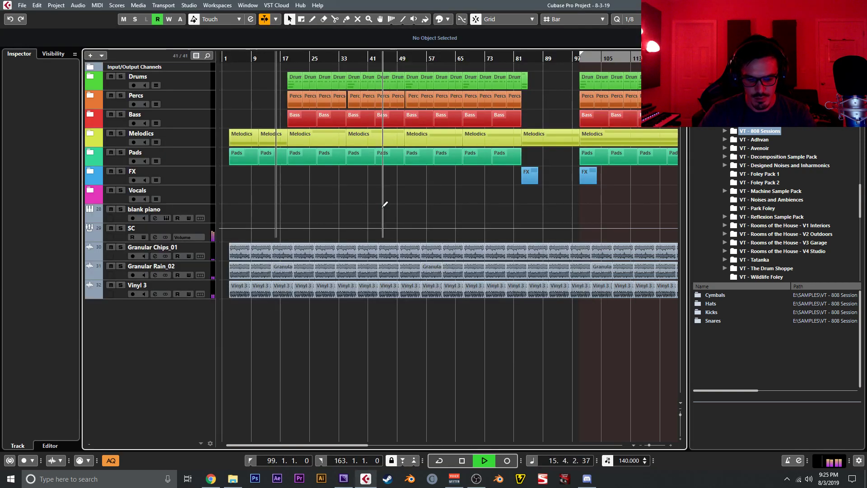
key(alt+F3)
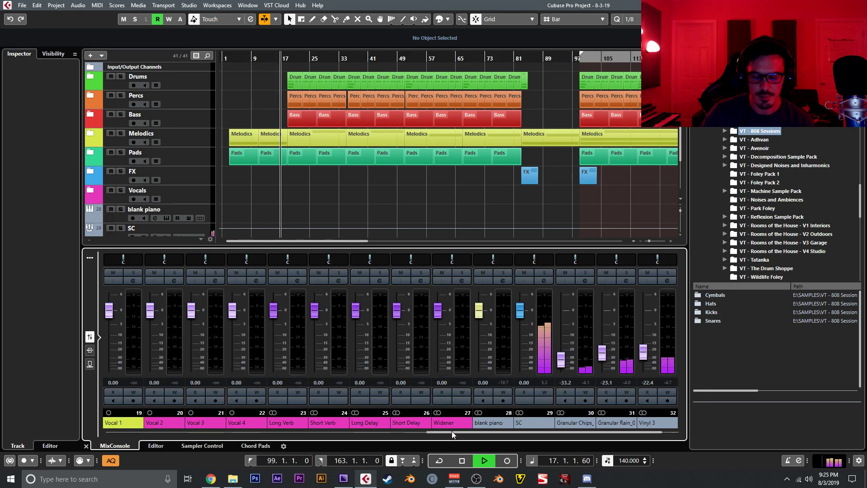
drag(561, 352, 524, 359)
click(519, 359)
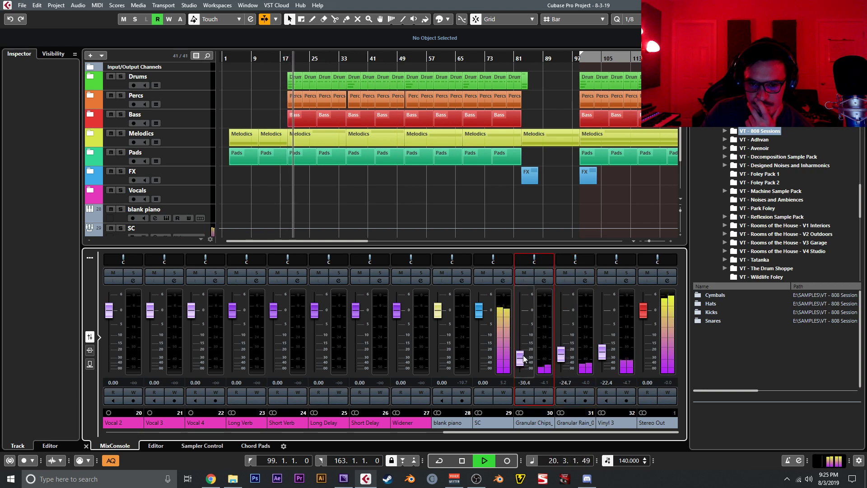
Lower the Snare fader to about -7.89 dB and the VT - Tatanka fader to about -9.63 dB, then hide the mixer
drag(470, 432, 64, 440)
click(238, 330)
drag(238, 330, 193, 324)
drag(275, 333, 237, 334)
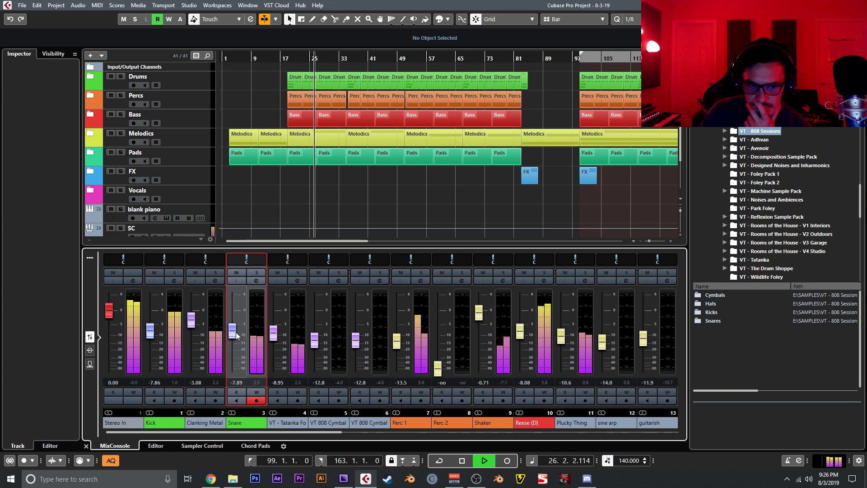
drag(275, 333, 274, 334)
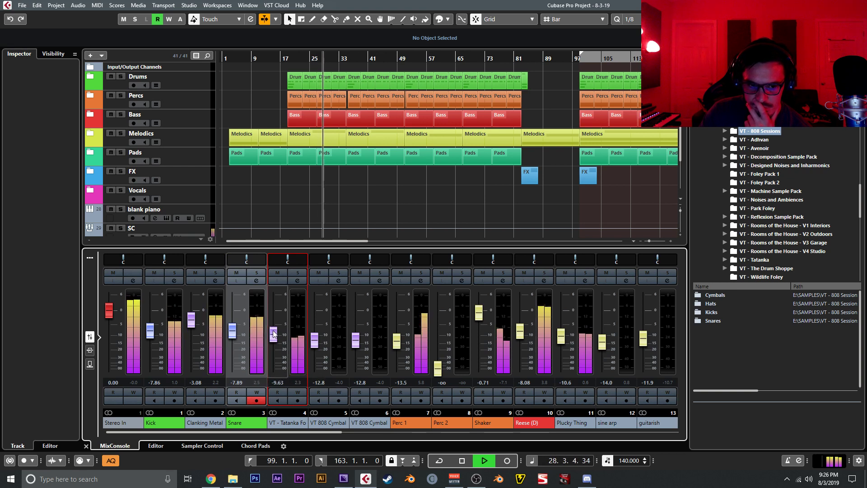
click(86, 445)
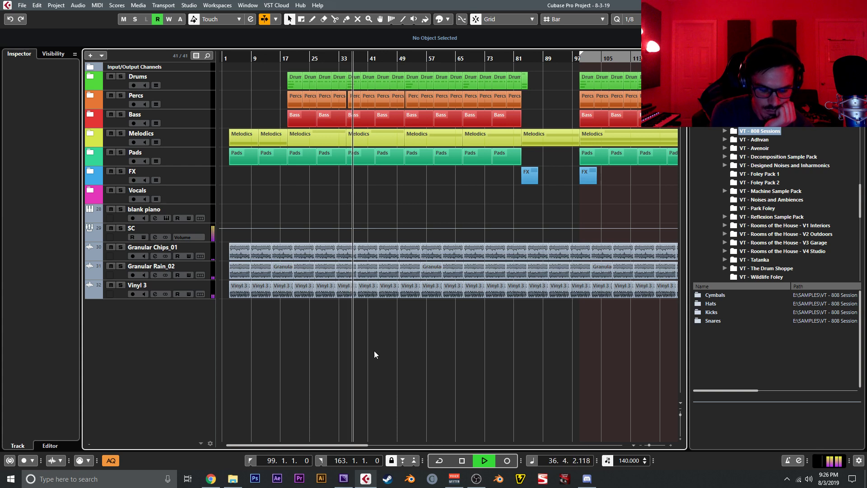
Show the mixer again and raise both VT 808 Cymbal faders to about -10.1 dB
key(alt+F3)
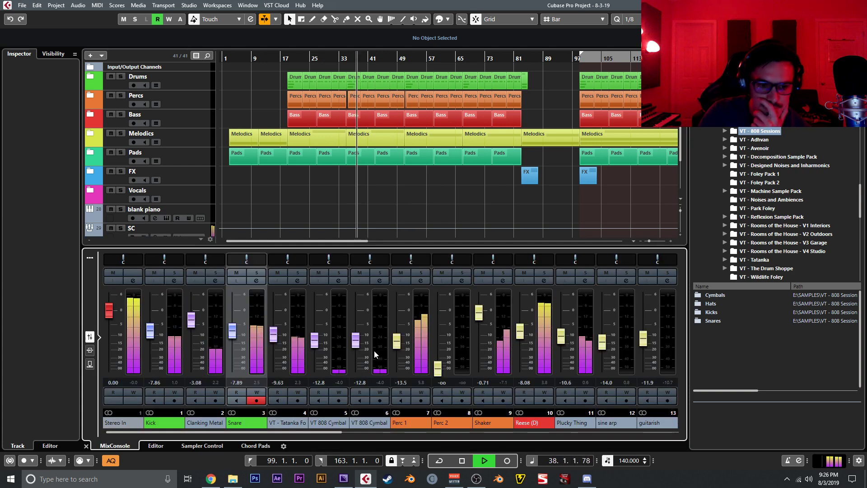
drag(356, 347, 355, 340)
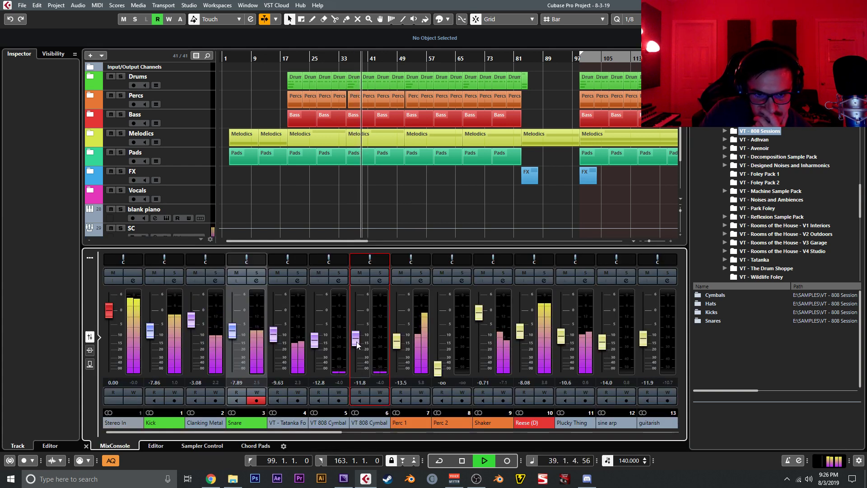
drag(315, 339, 318, 334)
Pan the first VT 808 Cymbal channel to L57 and the second to R55
drag(326, 256, 381, 258)
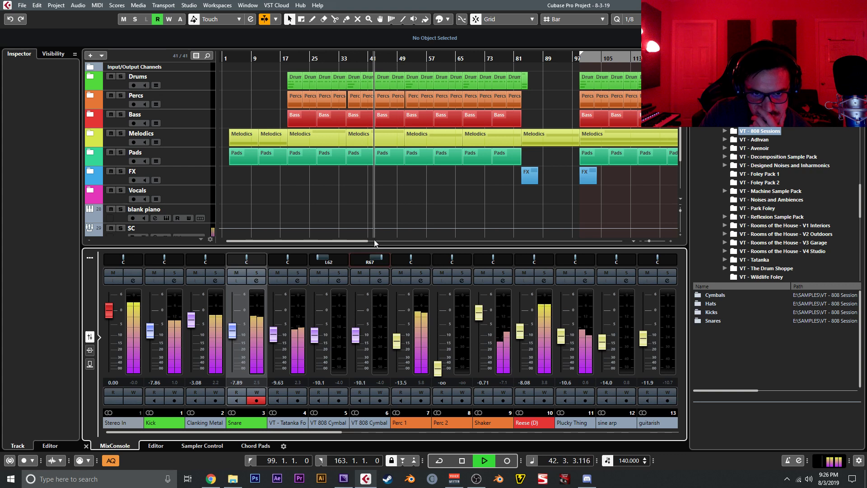
click(404, 194)
drag(365, 259, 334, 259)
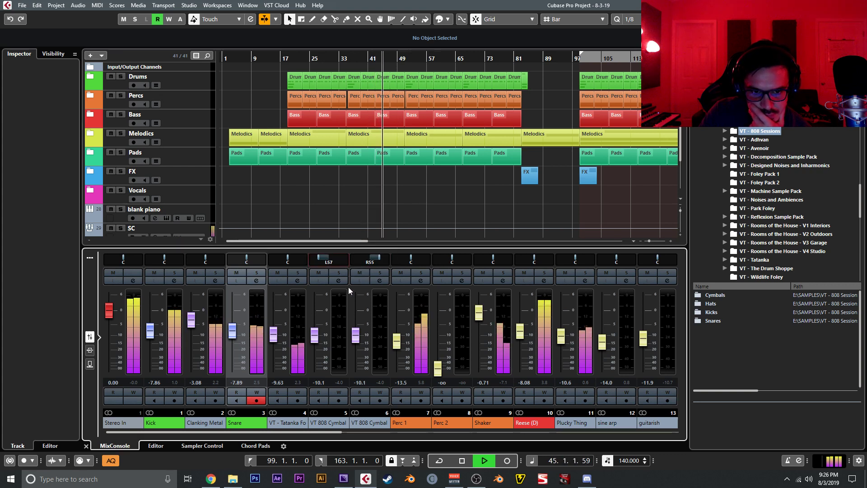
click(366, 423)
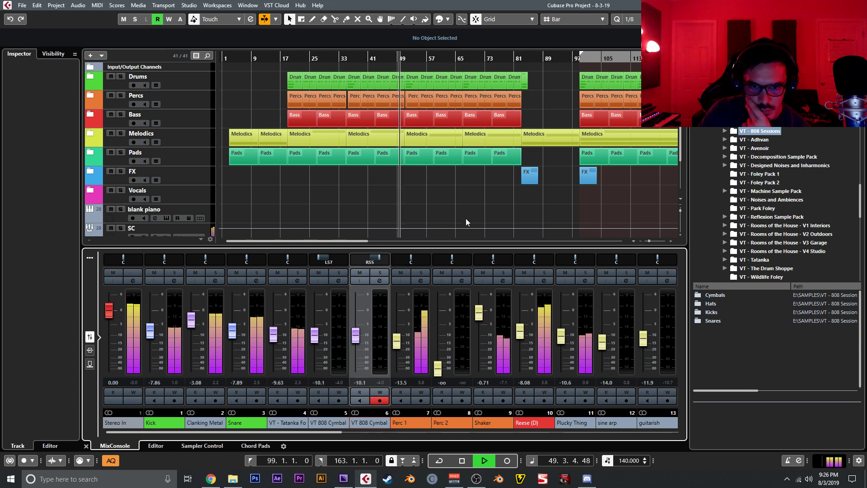
scroll(443, 198, down, 2)
scroll(442, 198, right, 1)
scroll(451, 172, down, 2)
scroll(465, 145, right, 1)
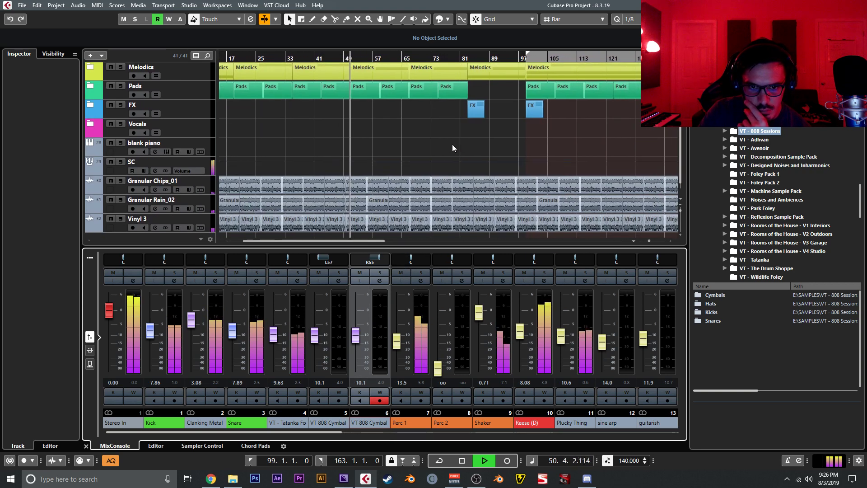
scroll(428, 168, up, 1)
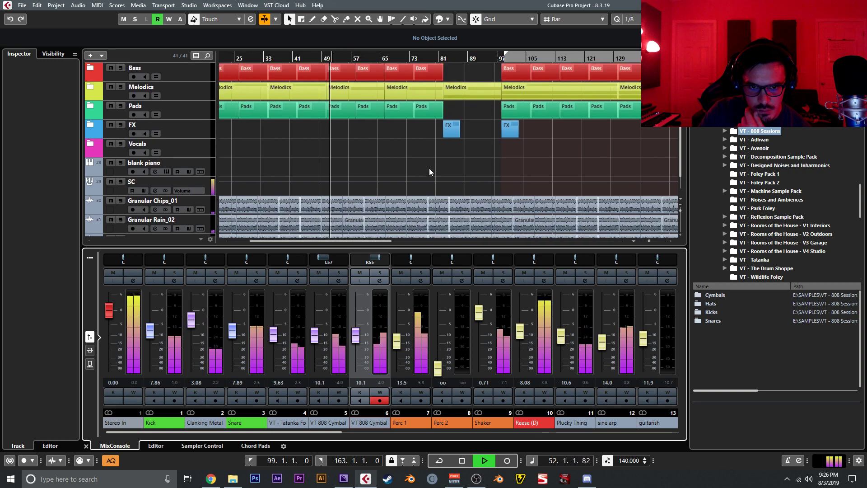
scroll(423, 172, right, 1)
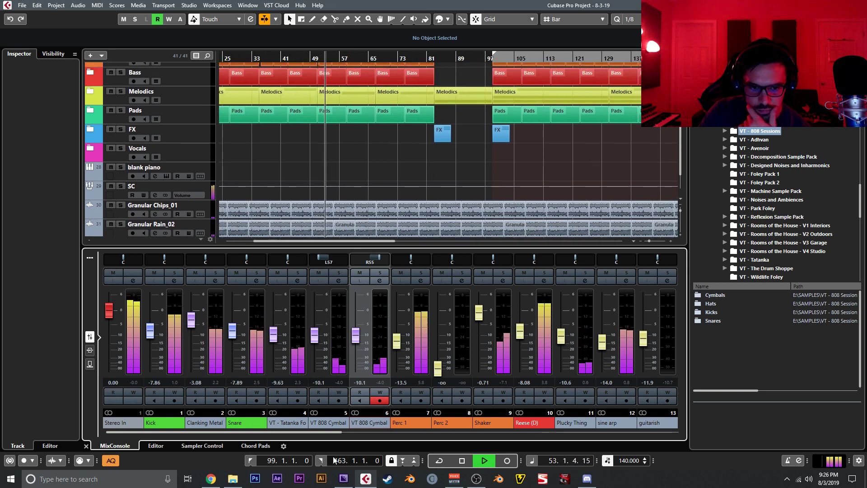
Insert RoomWorks SE on the VT 808 Cymbal (12) channel, set its reverb time to 8.00 s and adjust the pre-delay
click(89, 349)
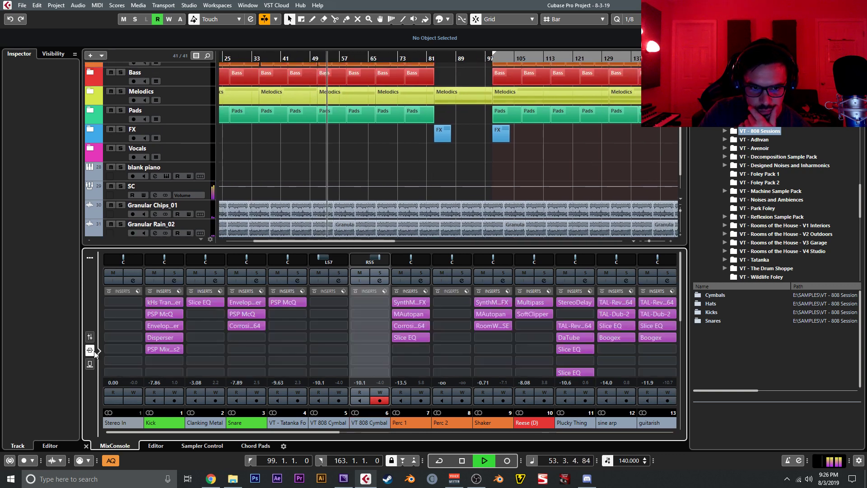
click(315, 305)
text(room)
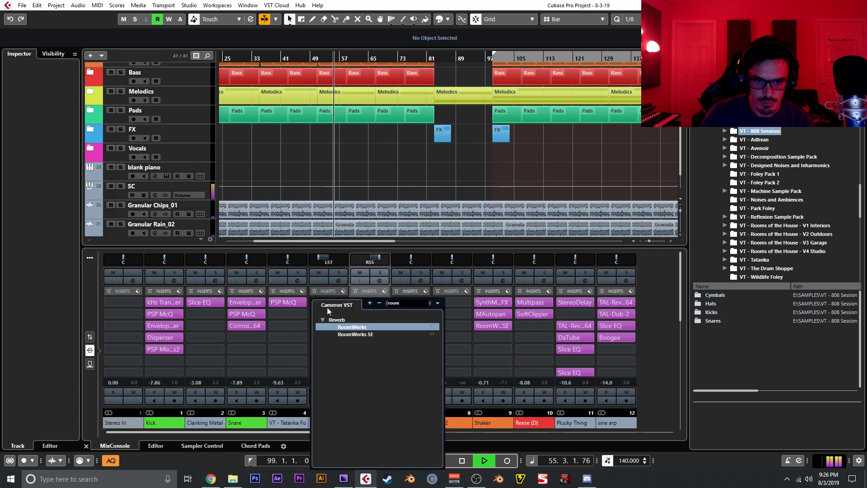
click(353, 334)
click(432, 217)
text(8.00 s)
key(Return)
drag(393, 223, 394, 226)
click(499, 146)
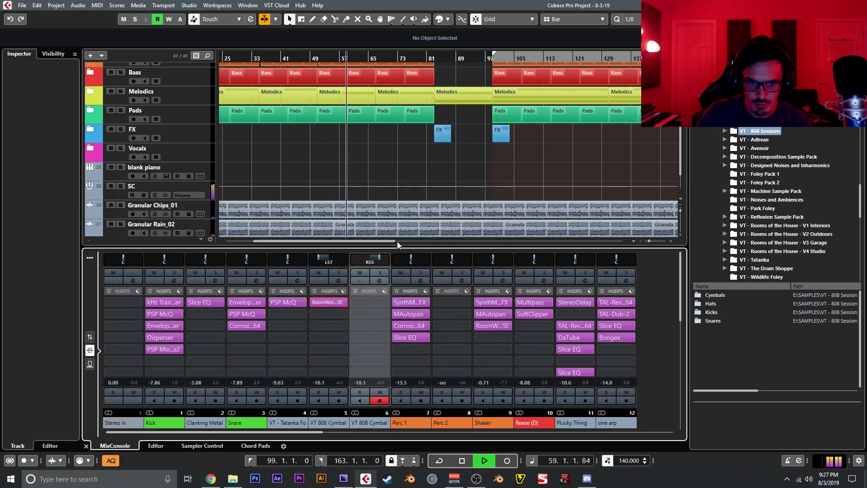
Add PSP StereoController with the extended width preset after the reverb on VT 808 Cymbal (12), and copy both inserts to VT 808 Cymbal (13)
click(333, 311)
text(steroe)
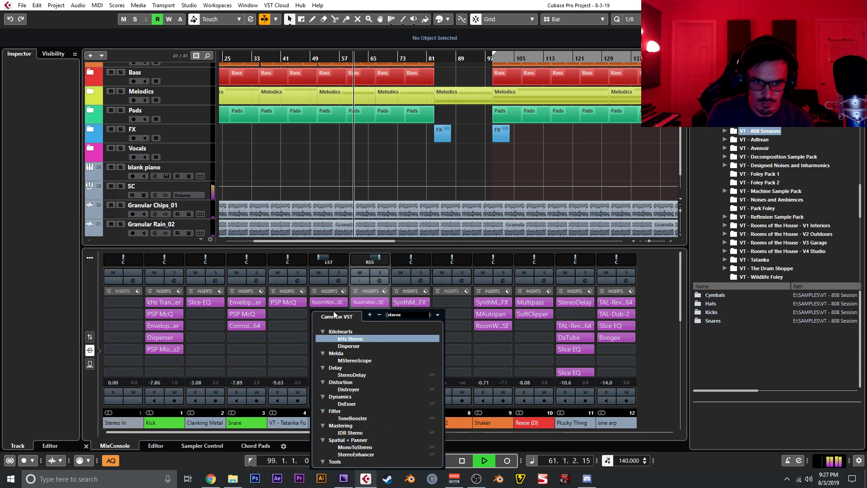
key(ctrl+a)
text(seter)
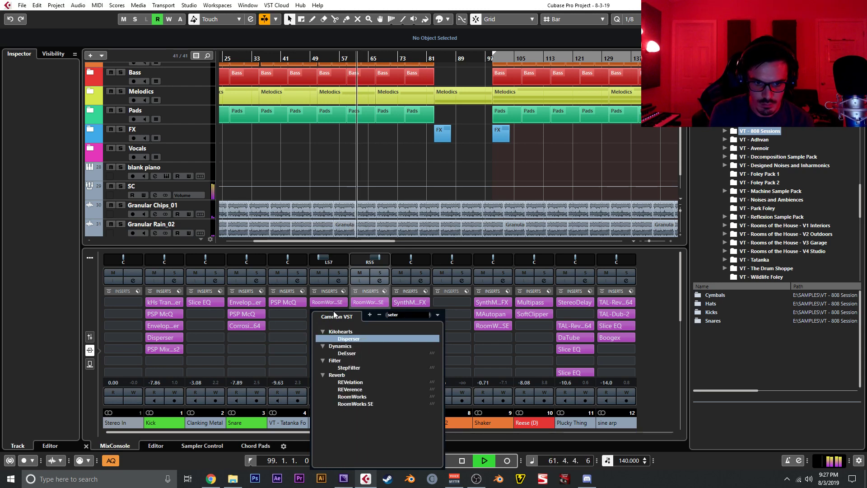
key(ctrl+a)
text(ster)
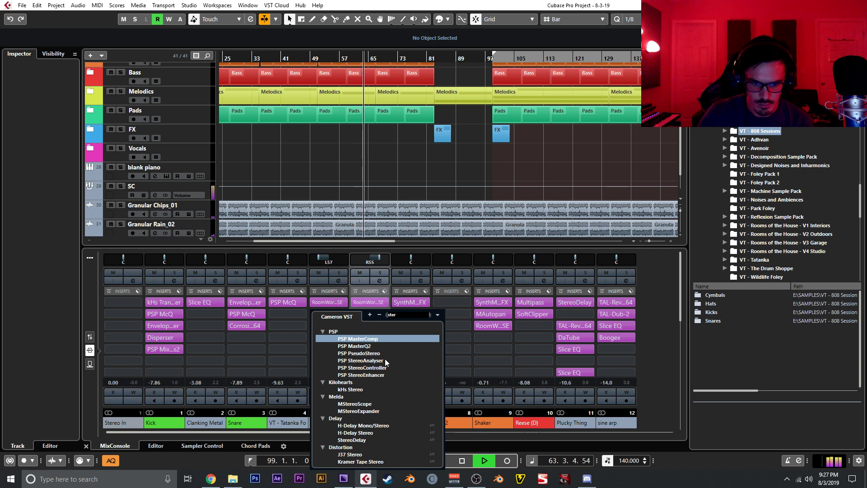
click(383, 367)
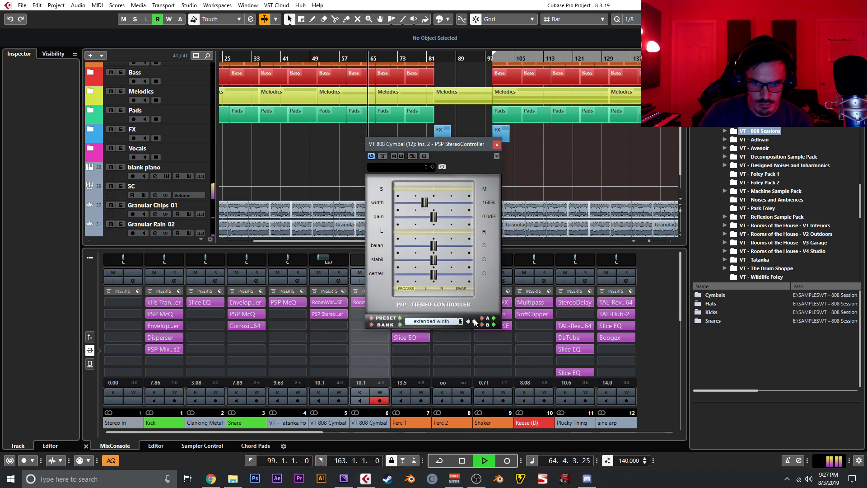
click(497, 144)
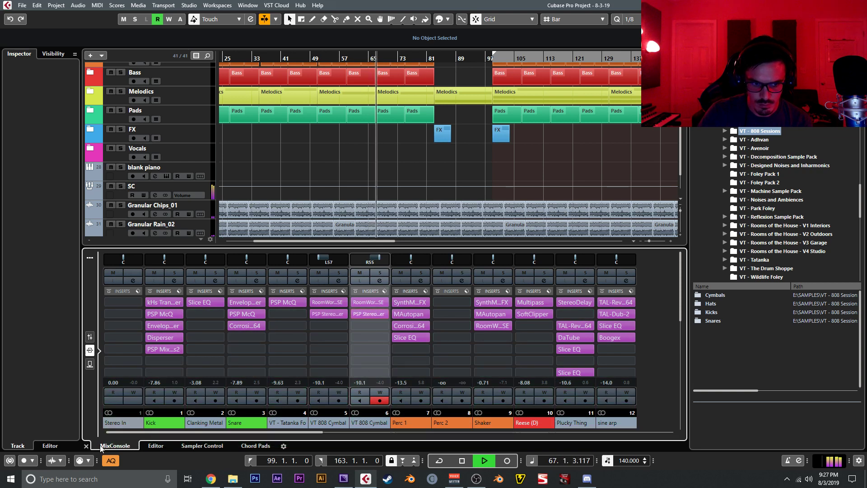
click(115, 446)
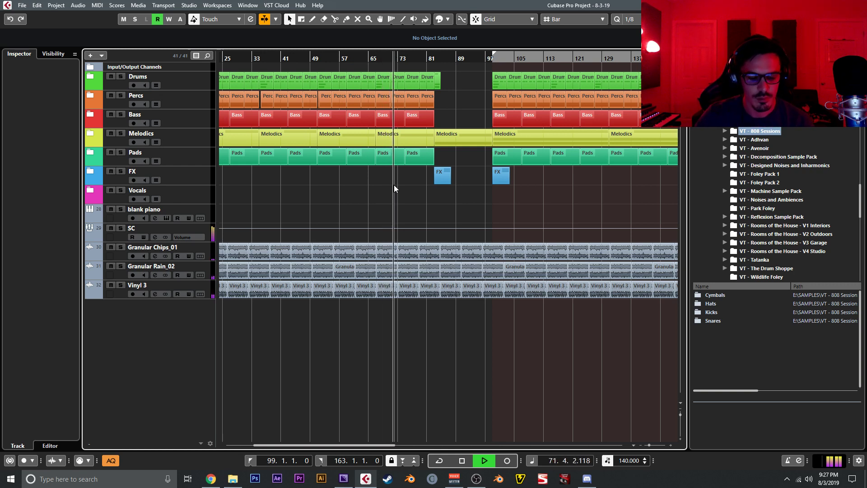
In the sine arp's Slice EQ, raise the upper-mid peak, reduce the cut near 1.28 kHz, and move the high cut to about 11.3 kHz
key(alt+F3)
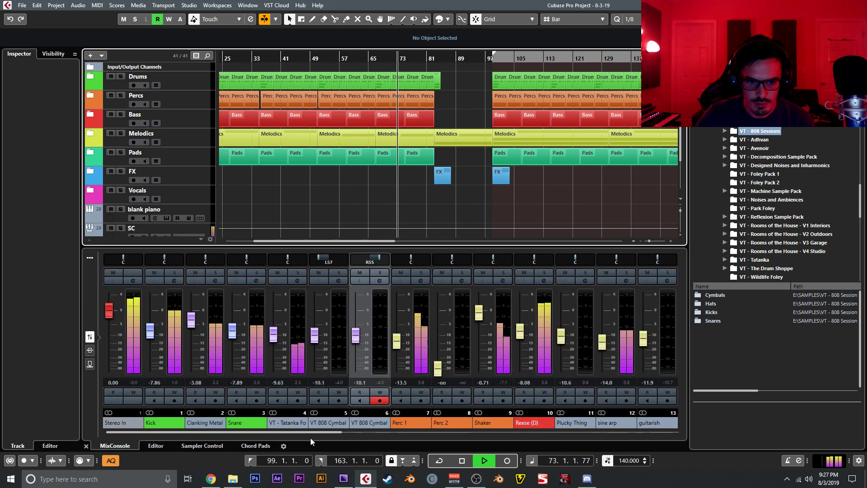
drag(302, 430, 447, 441)
drag(320, 431, 285, 431)
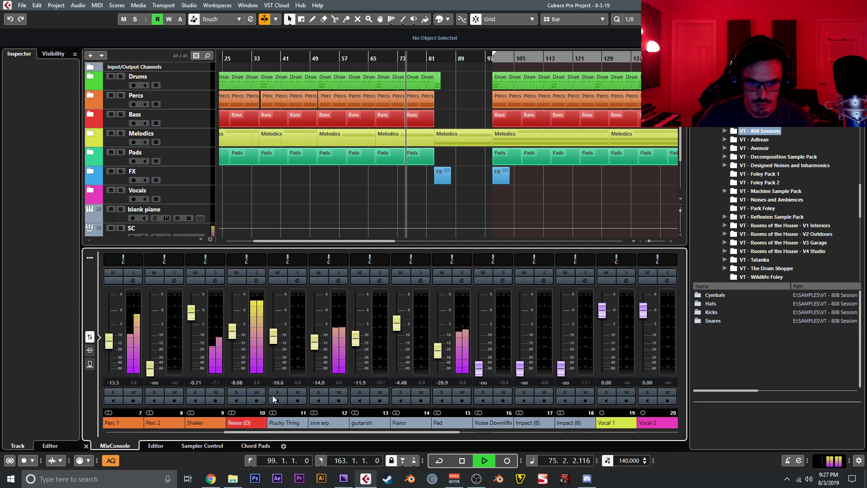
click(90, 350)
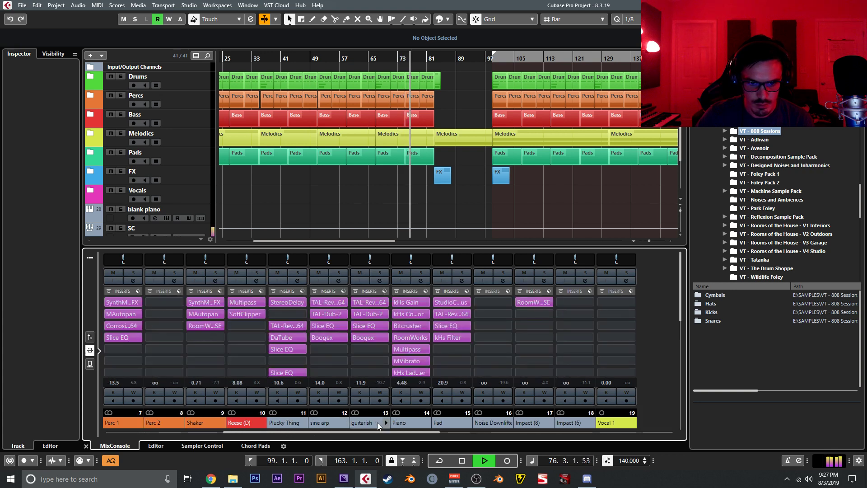
drag(314, 327, 315, 337)
click(314, 337)
click(321, 337)
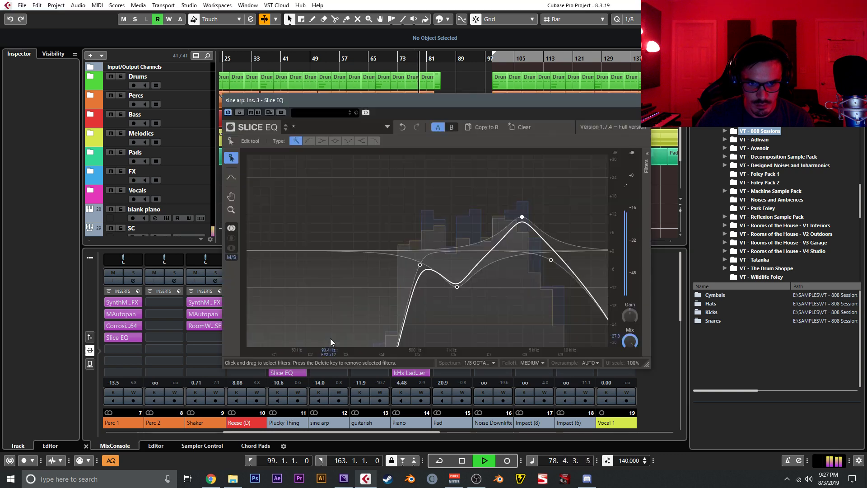
drag(527, 222, 526, 218)
drag(456, 286, 458, 267)
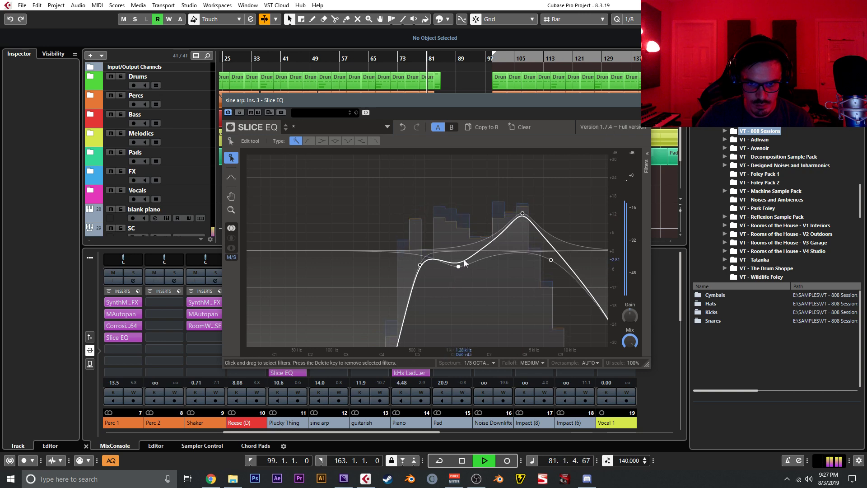
drag(550, 260, 577, 245)
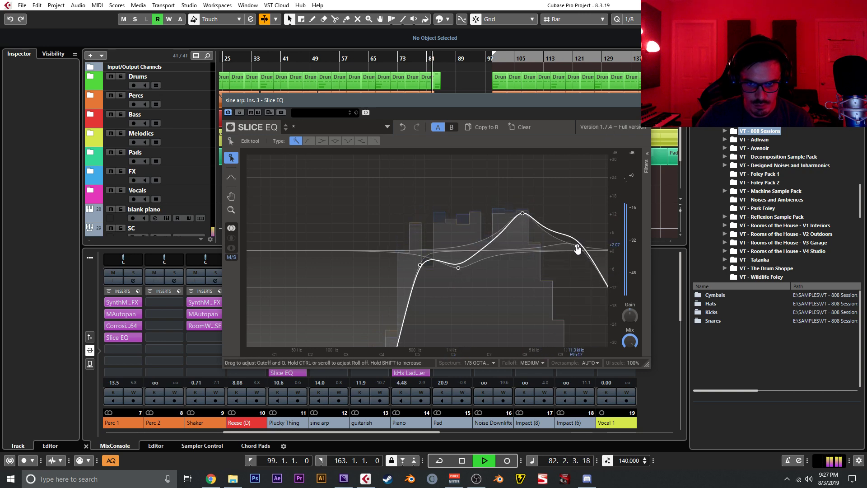
click(644, 100)
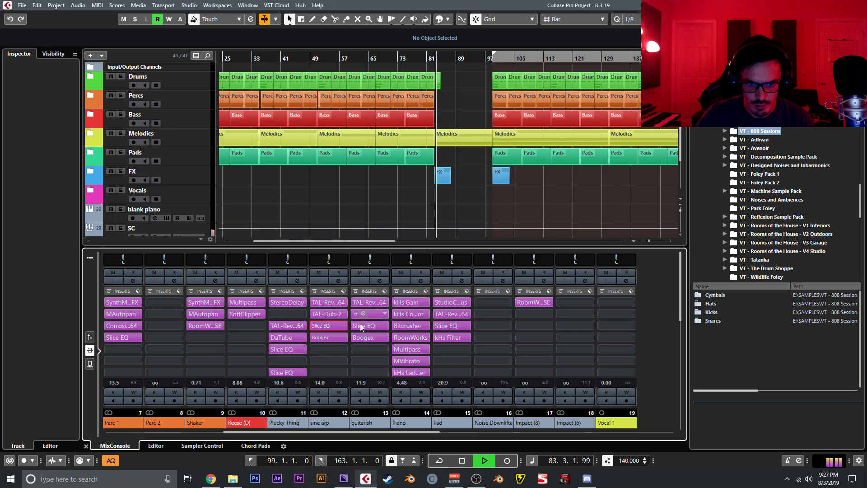
Switch off the Boogex insert on the sine arp channel and hide the mixer
click(315, 338)
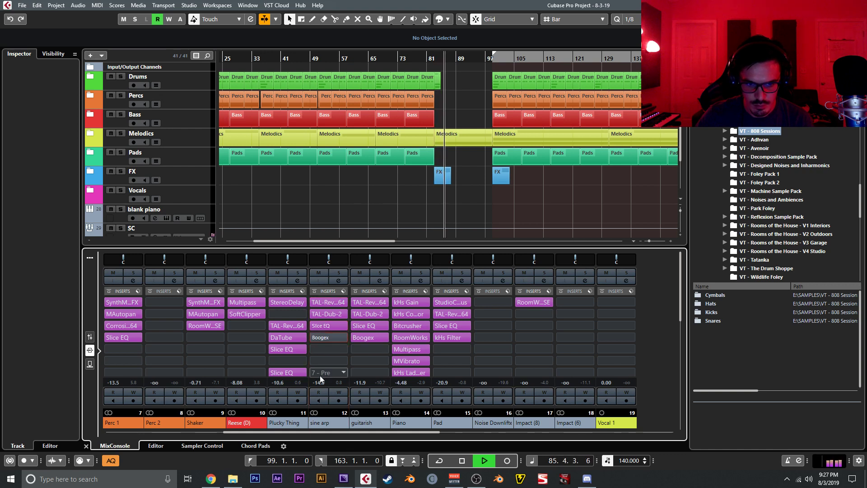
click(86, 445)
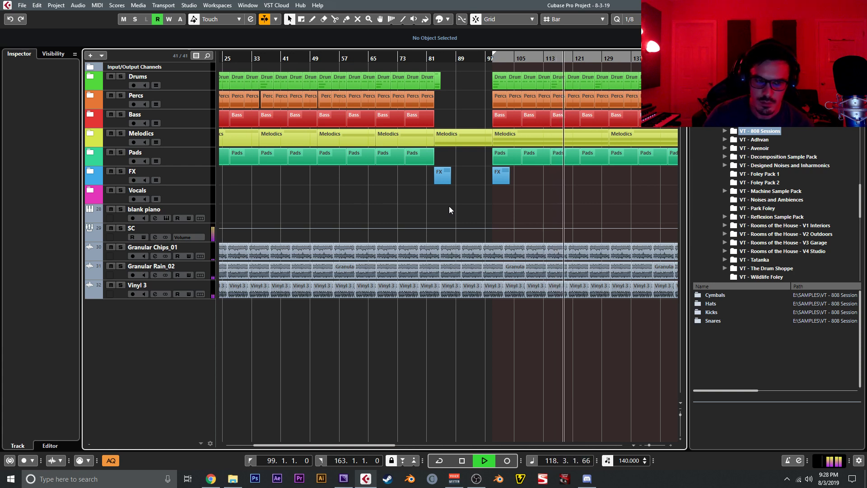
Insert RoomWorks SE on the Snare track inside the Drums folder, setting its mix to 12% and pre-delay to 9 ms
scroll(478, 209, right, 8)
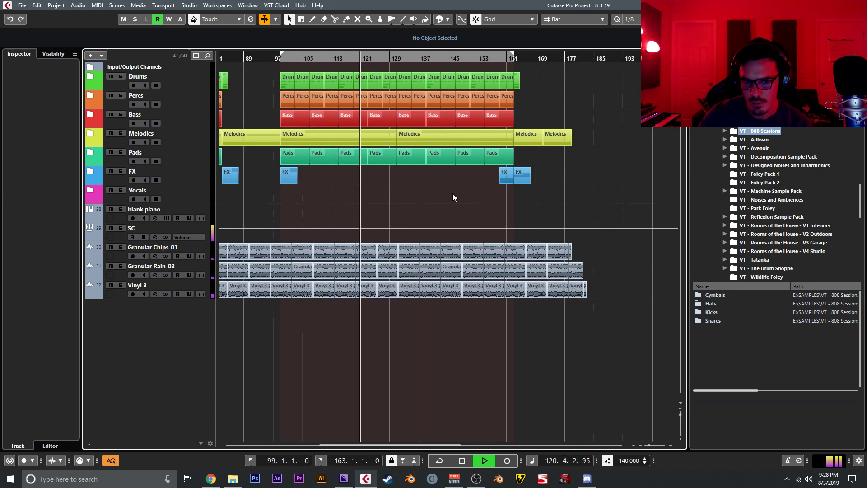
drag(466, 200, 445, 219)
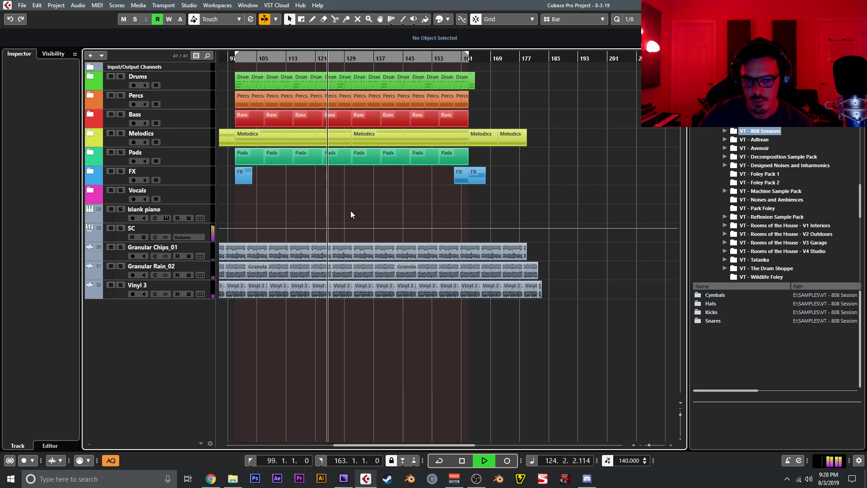
click(90, 78)
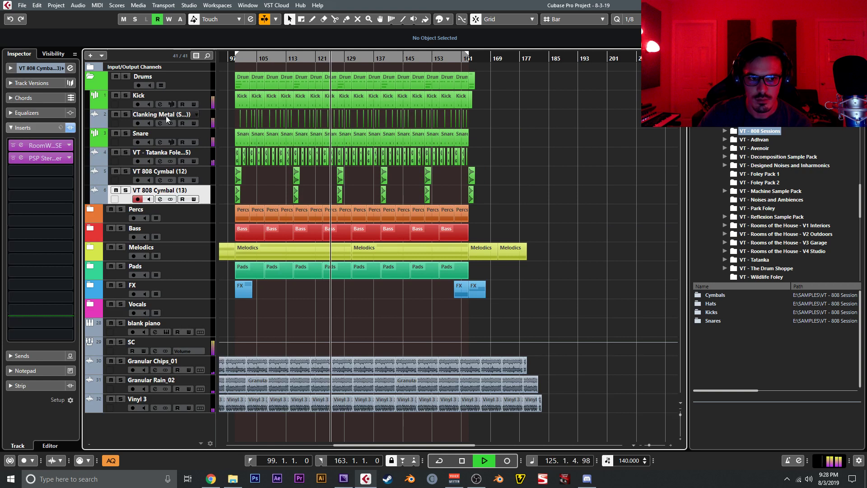
click(209, 132)
click(59, 279)
text(room)
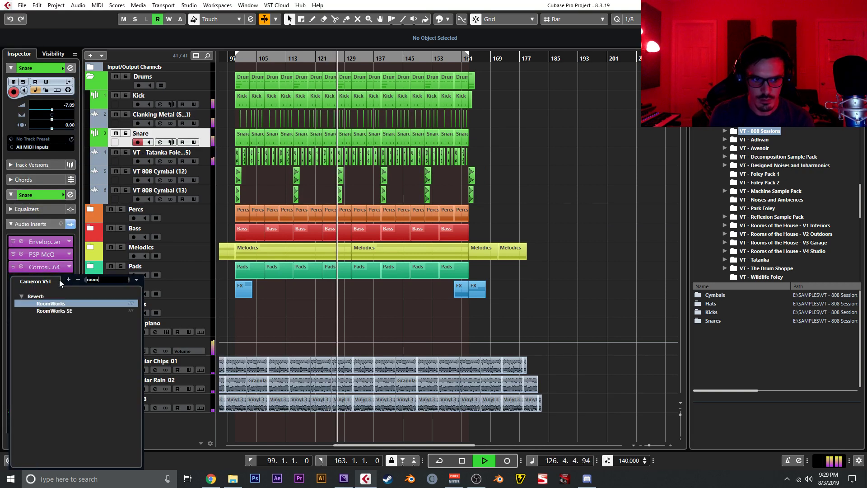
click(73, 313)
drag(431, 287, 433, 310)
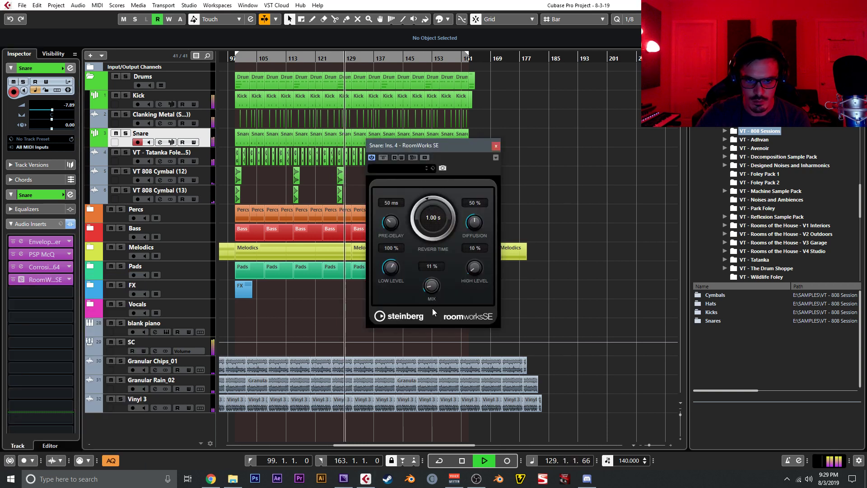
drag(391, 223, 397, 241)
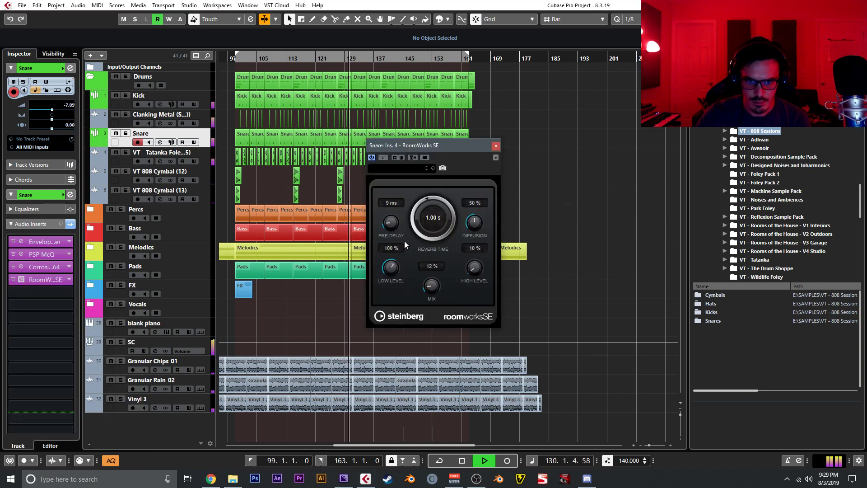
Try the snare's RoomWorks SE at 9% mix, 67% high level, 90% diffusion and 0.59 s reverb time
drag(475, 268, 473, 244)
drag(431, 285, 432, 291)
mouse_move(436, 240)
mouse_down()
mouse_move(447, 218)
mouse_move(446, 239)
mouse_up()
drag(472, 265, 472, 258)
drag(431, 287, 478, 281)
drag(474, 222, 474, 212)
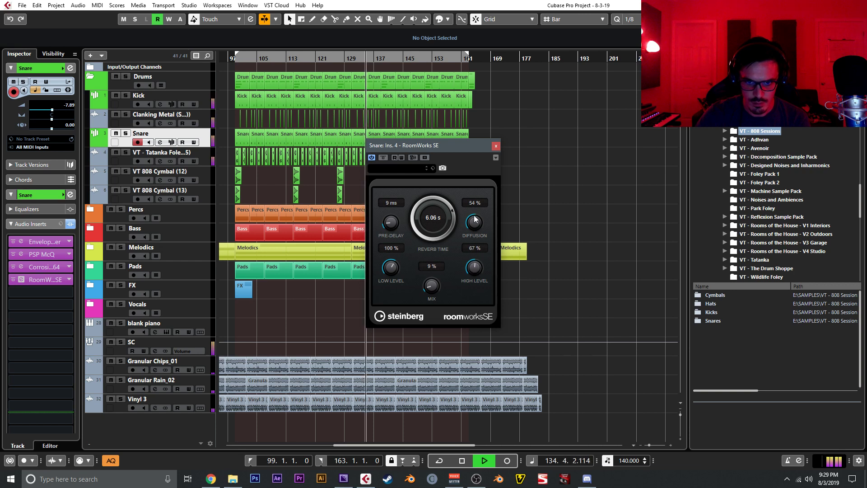
drag(443, 227, 440, 246)
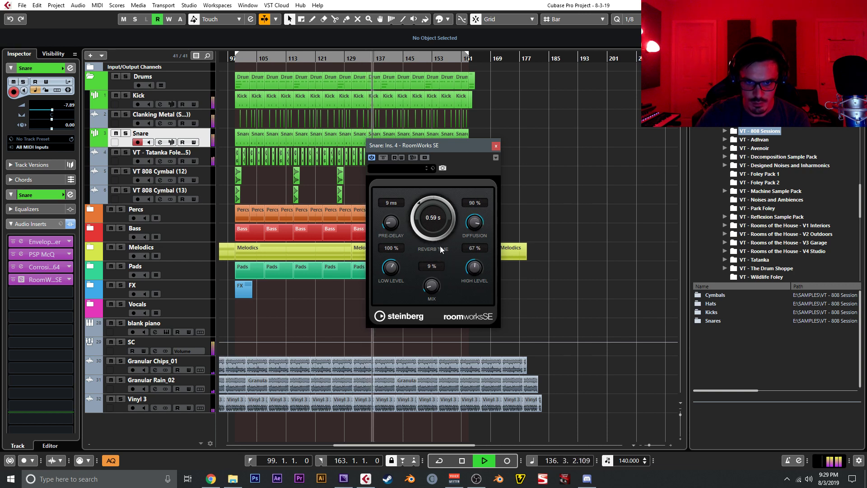
Remove the RoomWorks SE insert from the Snare track and set its EnvelopeShaper to 64.9 ms length and -13.2 dB release
click(495, 146)
drag(55, 279, 54, 277)
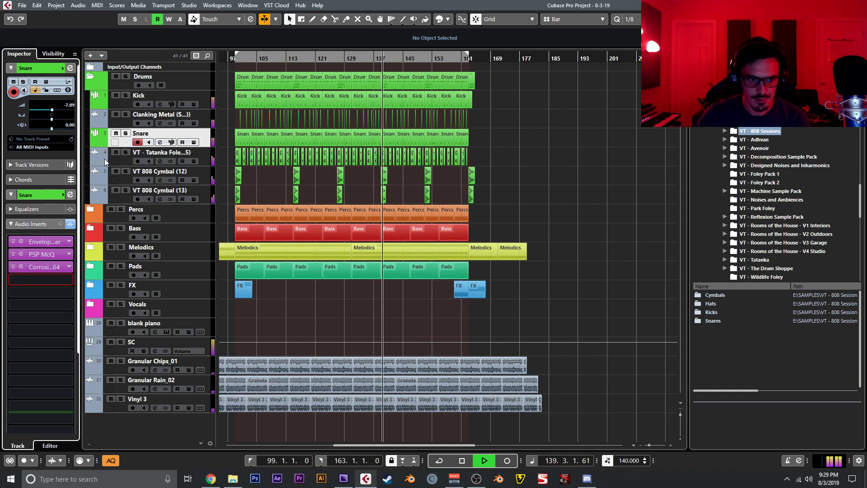
click(45, 242)
drag(368, 317, 398, 362)
drag(404, 324, 402, 304)
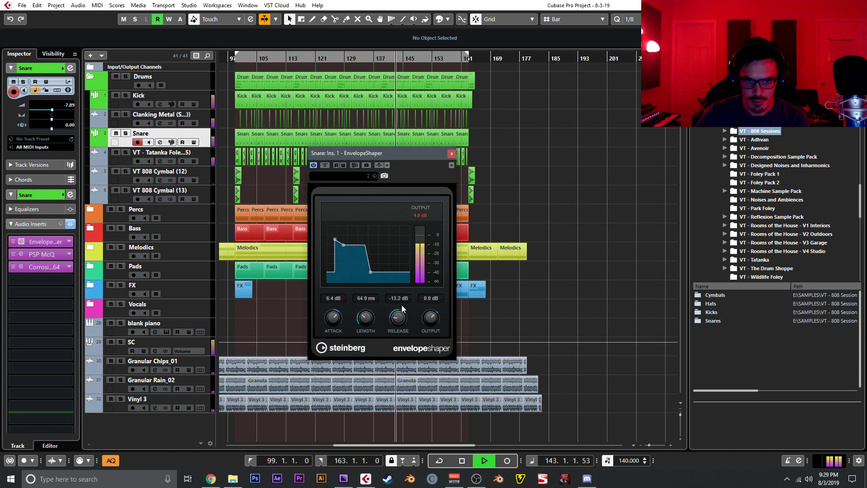
click(451, 153)
Collapse the Drums folder and set the release time of the PSP Xenon limiter on the stereo output to 200 ms
click(91, 81)
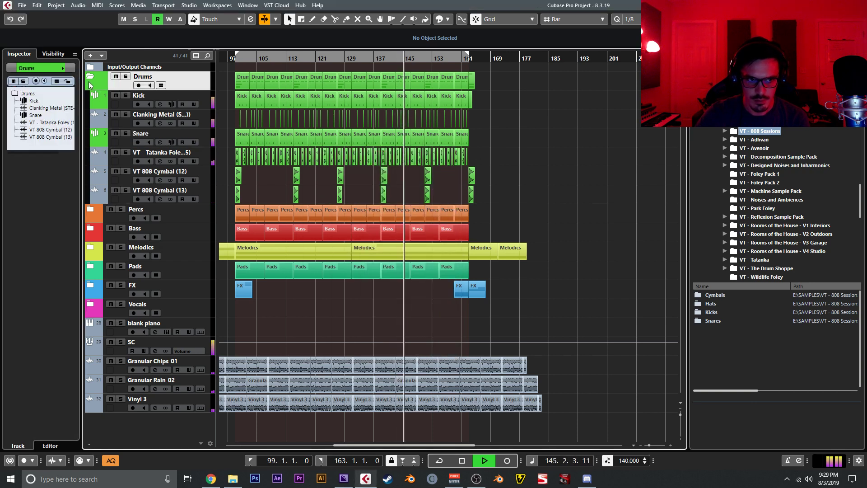
click(91, 77)
click(512, 249)
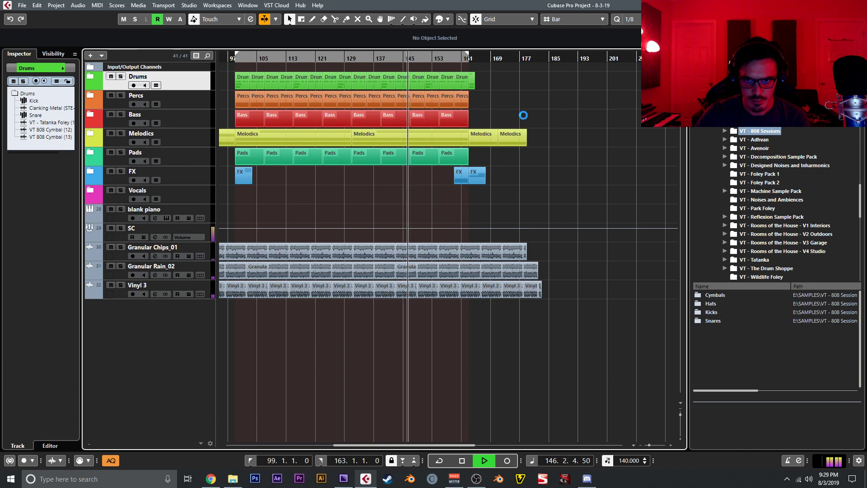
key(F3)
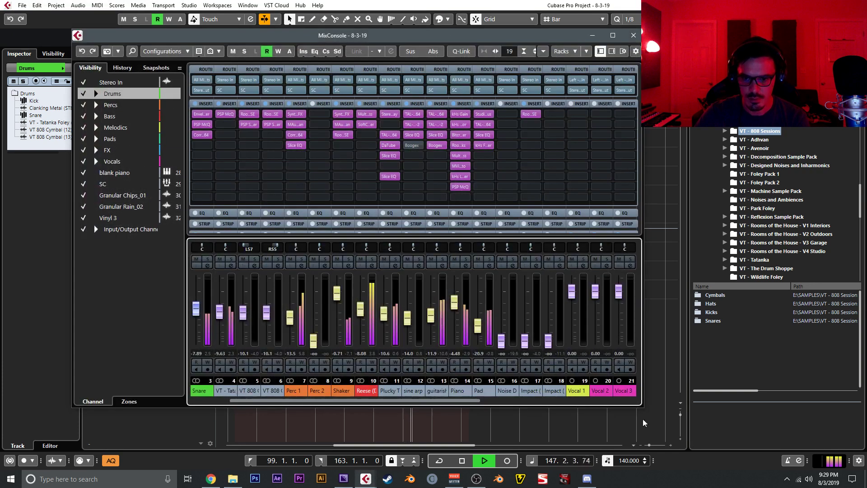
click(626, 401)
click(624, 145)
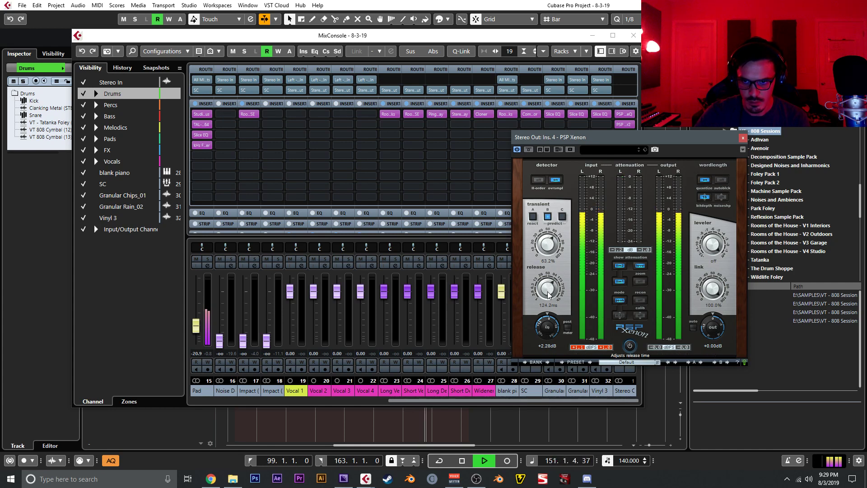
drag(547, 294, 550, 304)
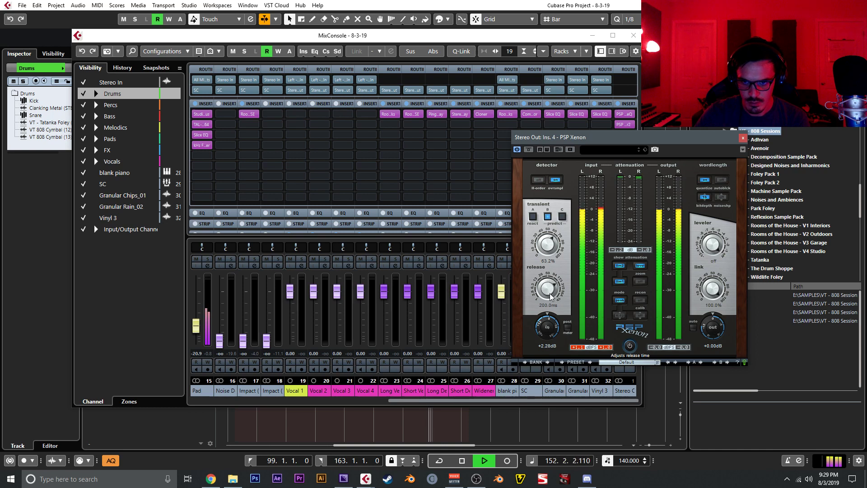
click(743, 138)
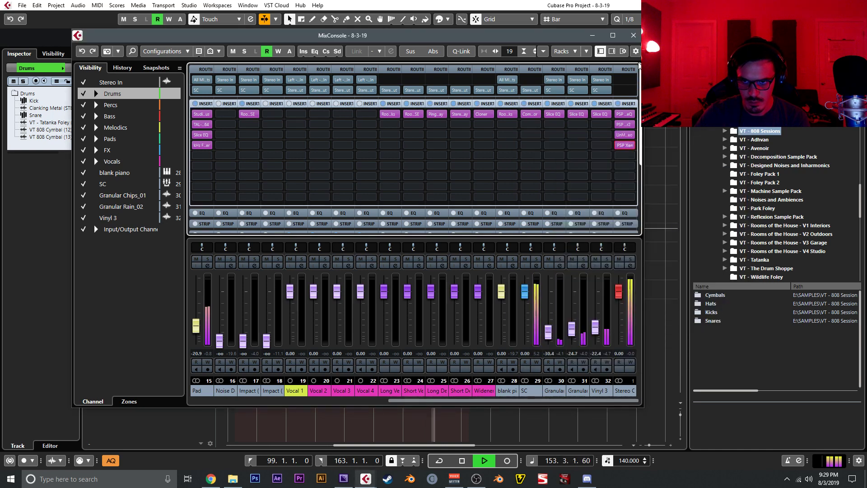
click(633, 35)
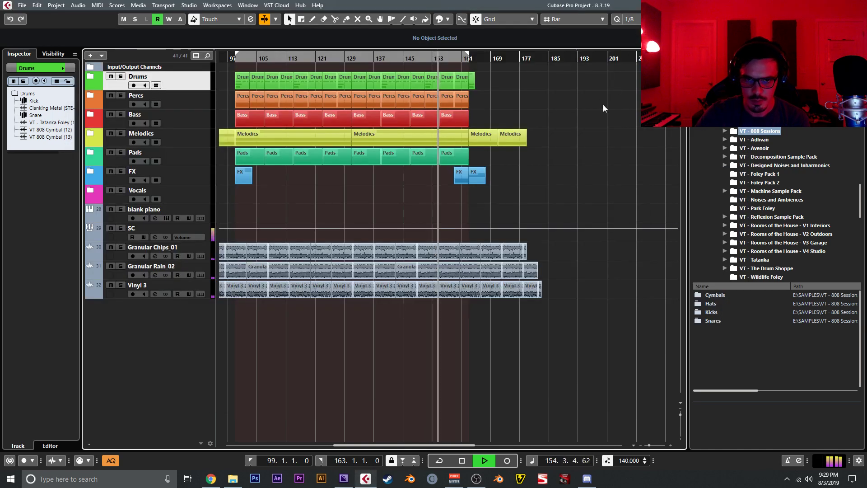
Expand the Melodics folder and raise the RM level in the guitarish track's Dune 3 oscillator mixer to 64%
scroll(587, 133, right, 1)
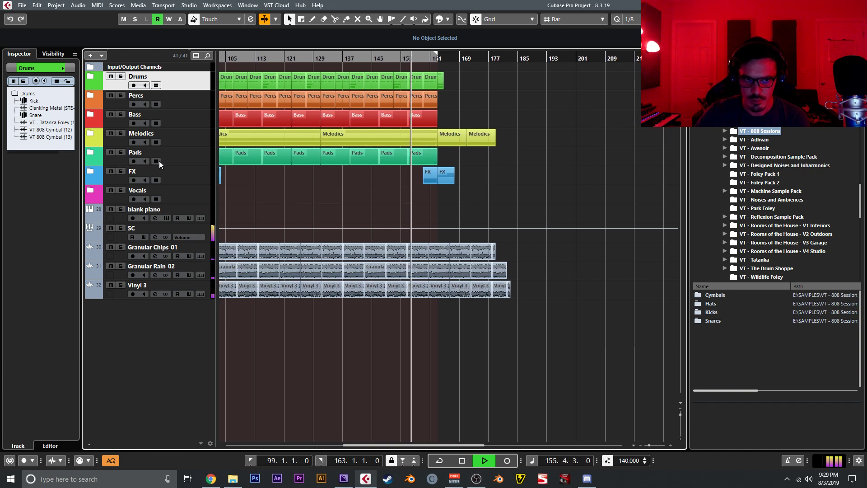
click(94, 132)
click(93, 132)
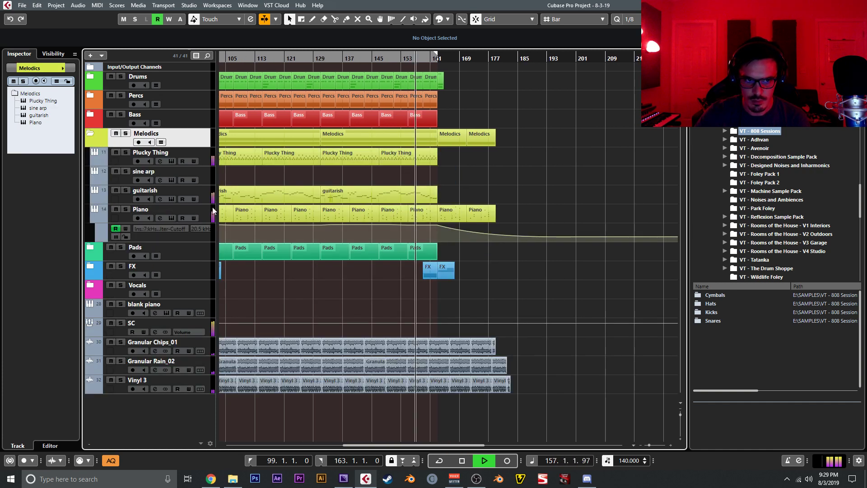
click(172, 198)
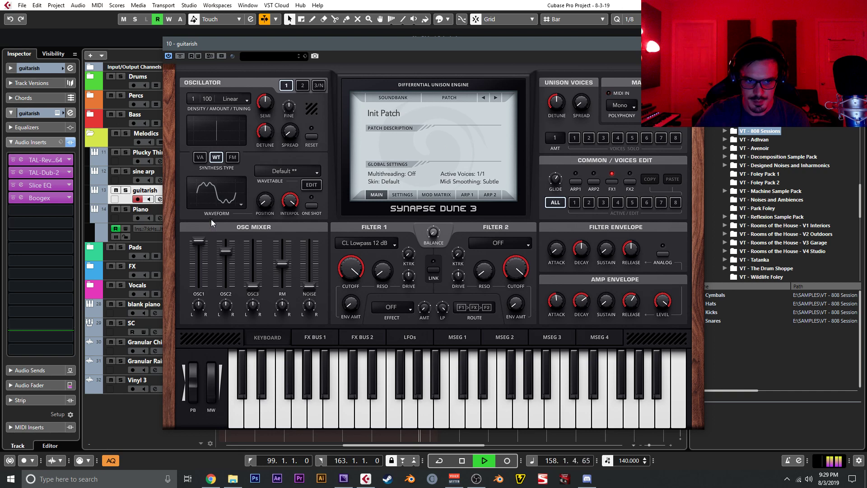
drag(279, 261, 277, 254)
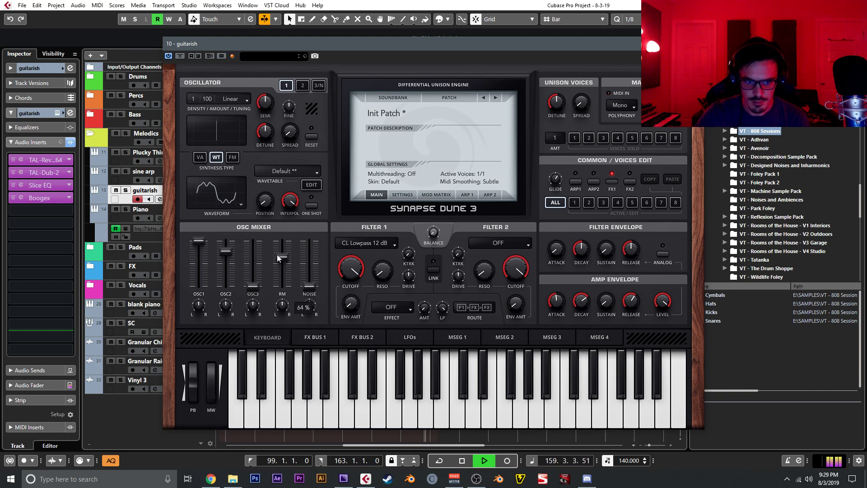
Reshape oscillator 2's first wavetable frame with harmonic 3 at magnitude 0.29 and harmonic 5 at magnitude 0.06, phase 0.70
click(302, 87)
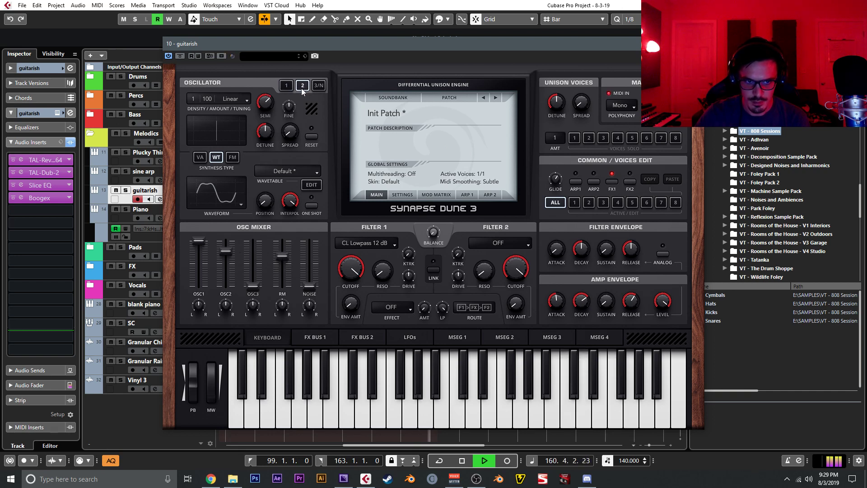
click(310, 185)
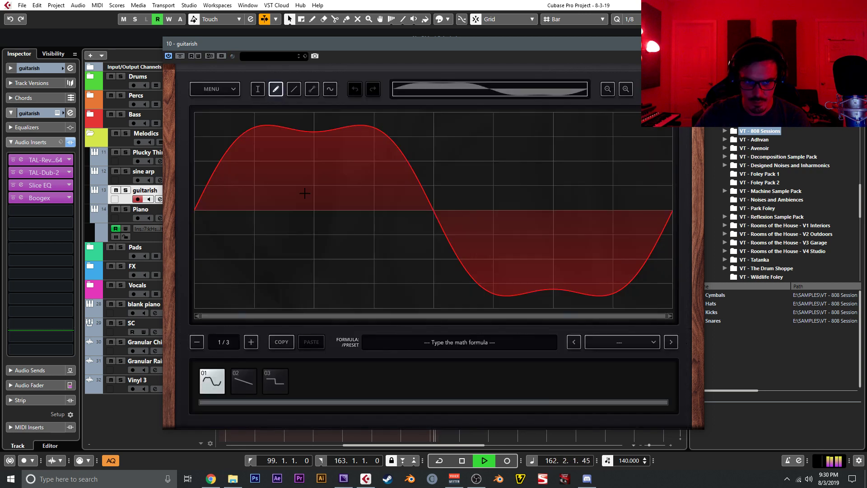
click(330, 92)
drag(235, 227, 230, 216)
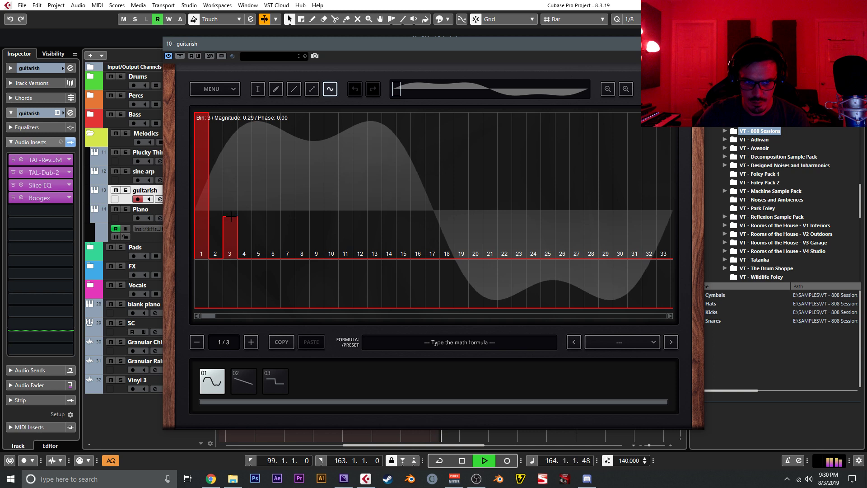
click(258, 249)
click(259, 274)
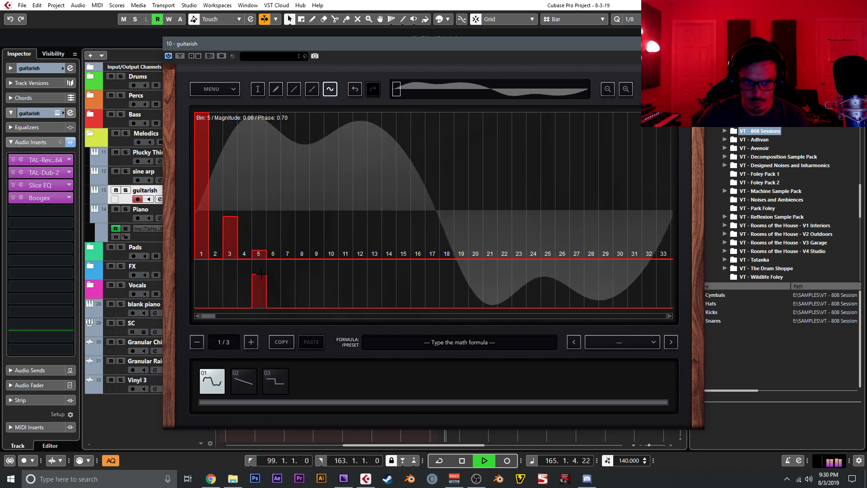
click(671, 89)
click(696, 44)
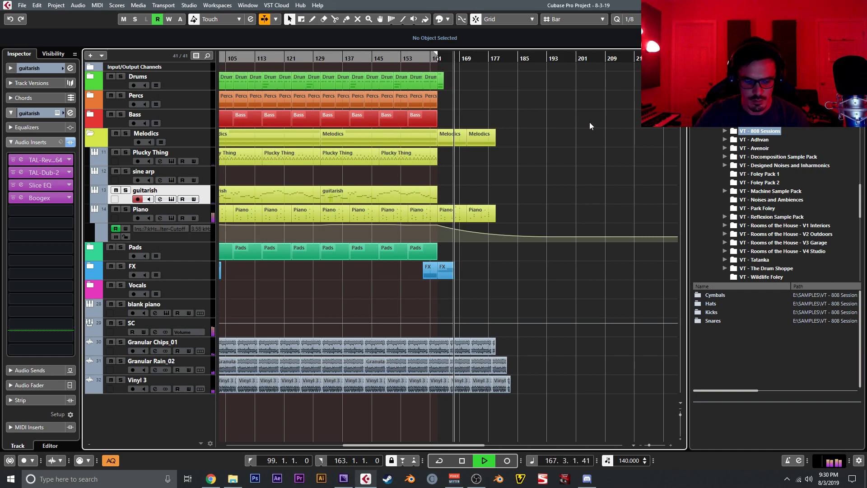
Stop playback at the end of the song and set the project locators to bar 3 and bar 185
drag(589, 123, 553, 124)
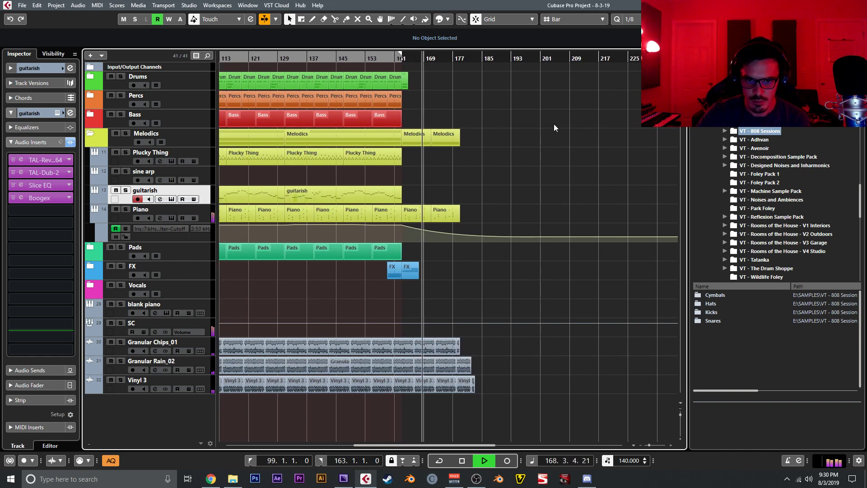
drag(590, 227, 567, 226)
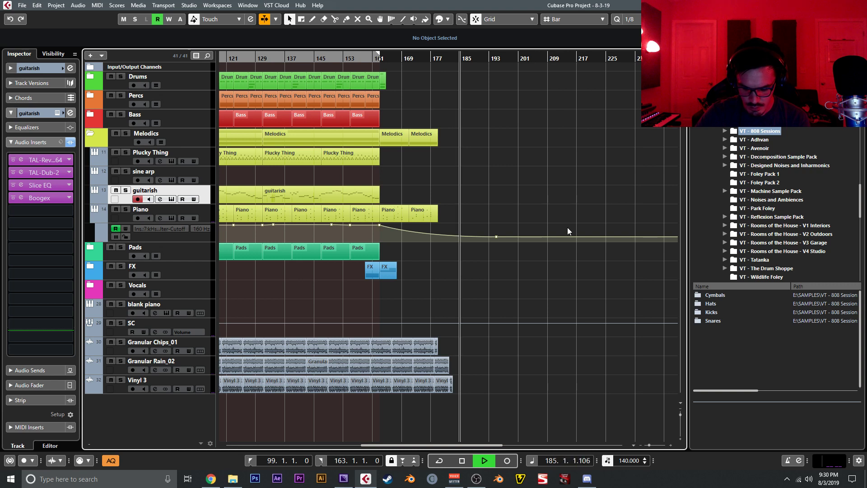
key(space)
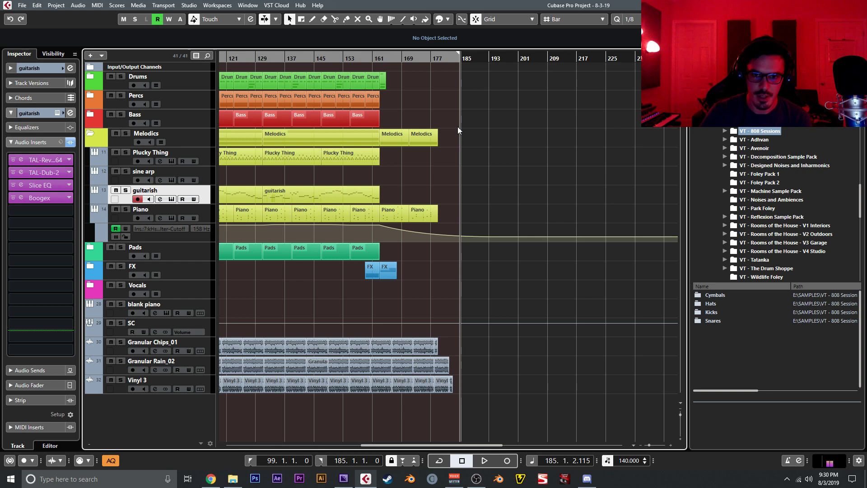
scroll(491, 135, left, 15)
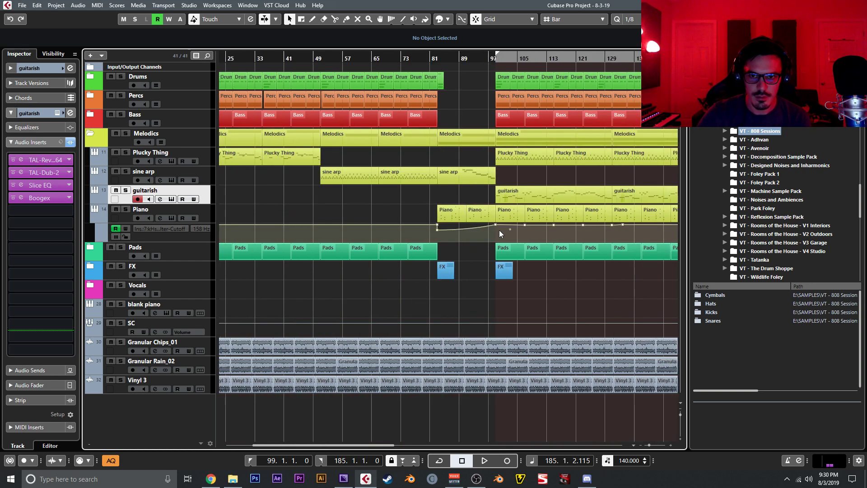
drag(580, 54, 230, 99)
click(229, 63)
key(h)
key(h)
key(h)
key(h)
key(h)
key(h)
key(h)
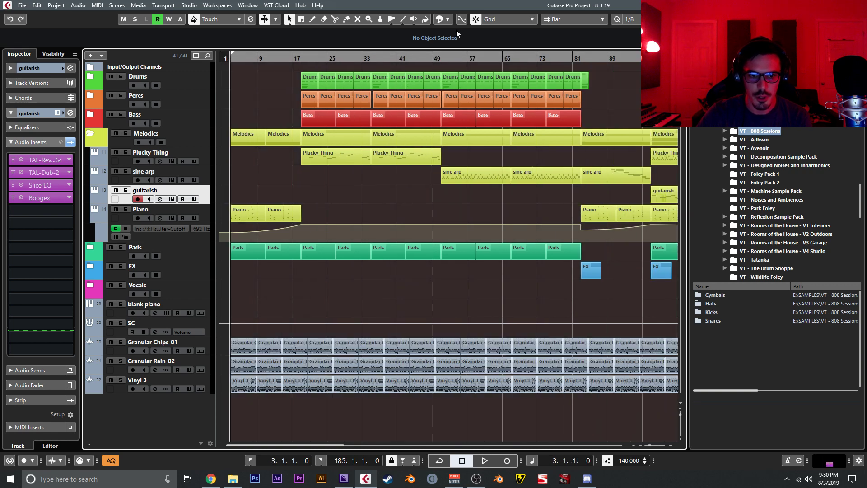
Switch the snap grid from Bar to Beat and move the left locator to 2.4.1.0, just before the song starts
click(564, 21)
click(569, 41)
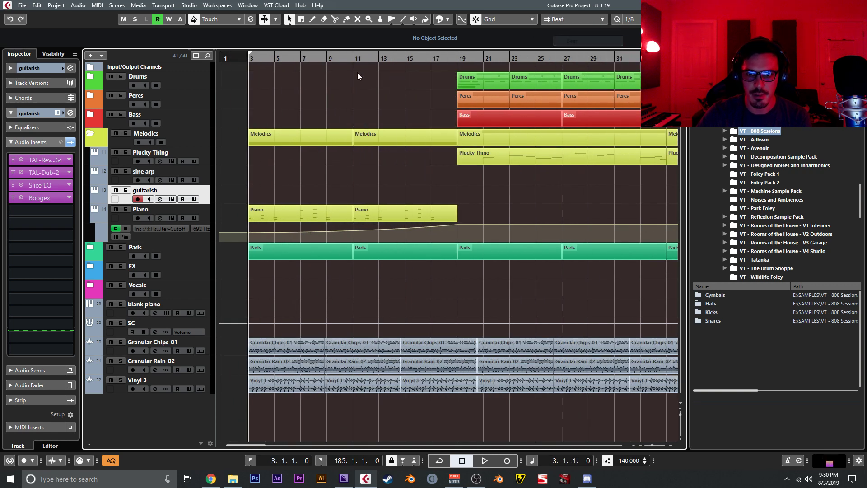
key(h)
key(h)
key(h)
key(h)
drag(335, 54, 321, 60)
key(g)
key(g)
key(g)
key(g)
key(g)
key(g)
key(g)
key(g)
key(g)
key(g)
key(g)
key(g)
key(g)
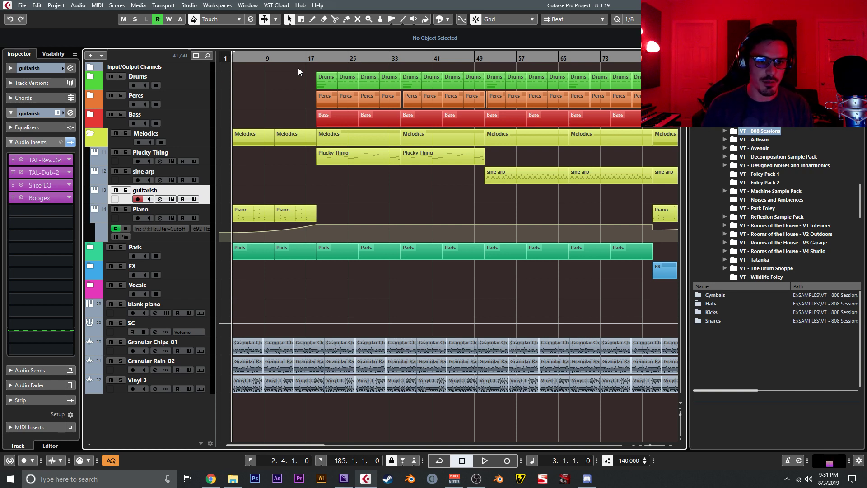
Collapse the Melodics folder and place the project cursor at 2.4.1.0, on the left locator
click(92, 133)
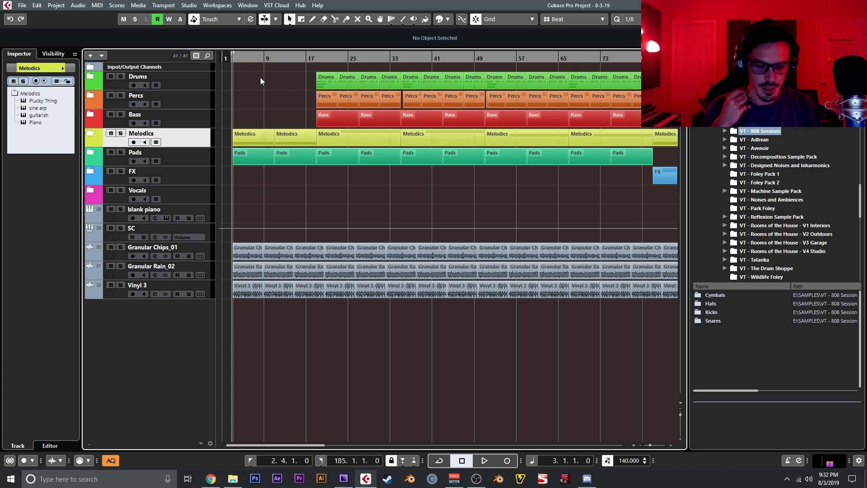
key(h)
key(h)
key(h)
key(h)
key(h)
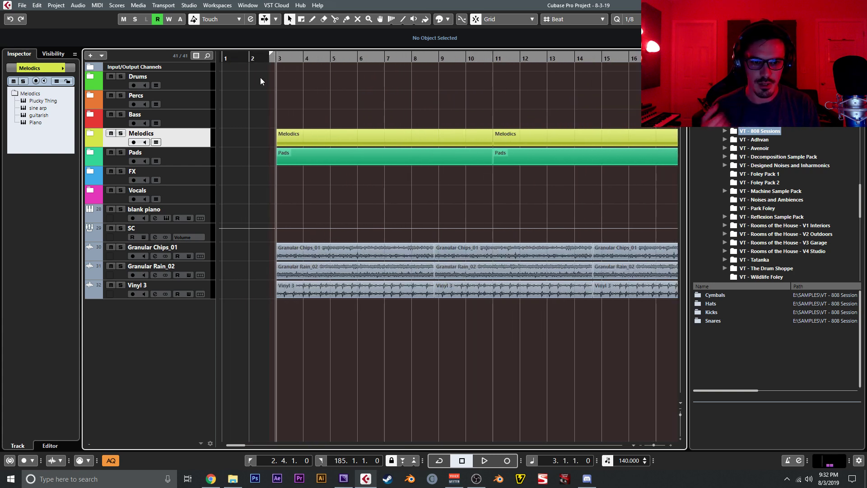
click(267, 62)
scroll(272, 91, right, 1)
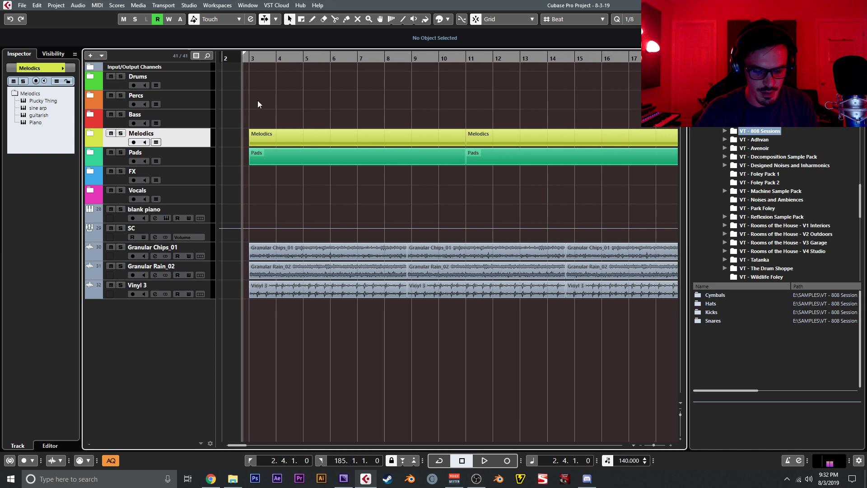
key(g)
key(g)
key(g)
key(g)
drag(281, 100, 262, 122)
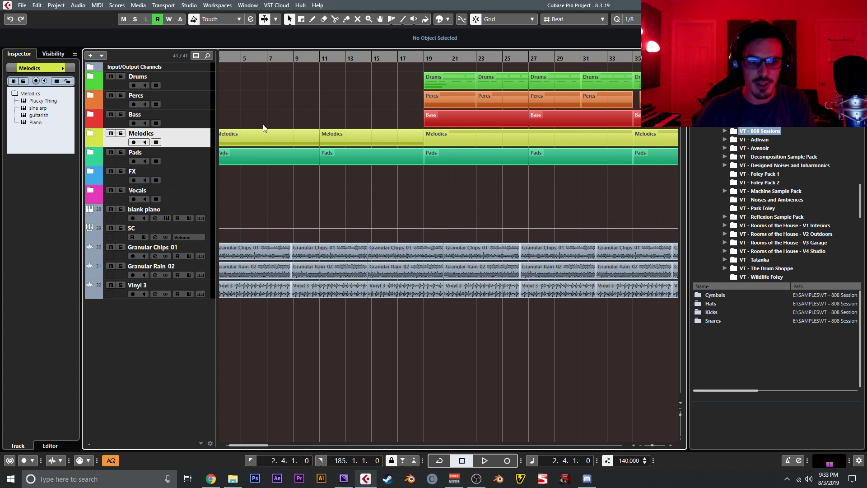
drag(263, 128, 321, 133)
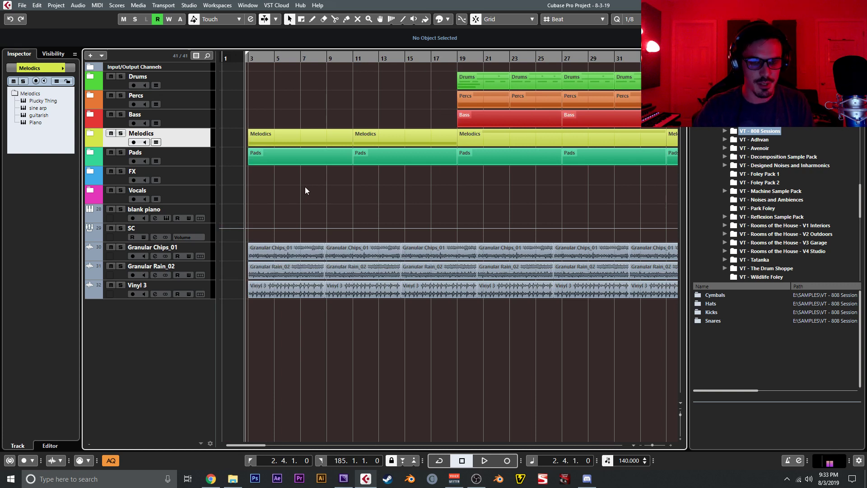
scroll(305, 188, up, 4)
scroll(292, 189, down, 2)
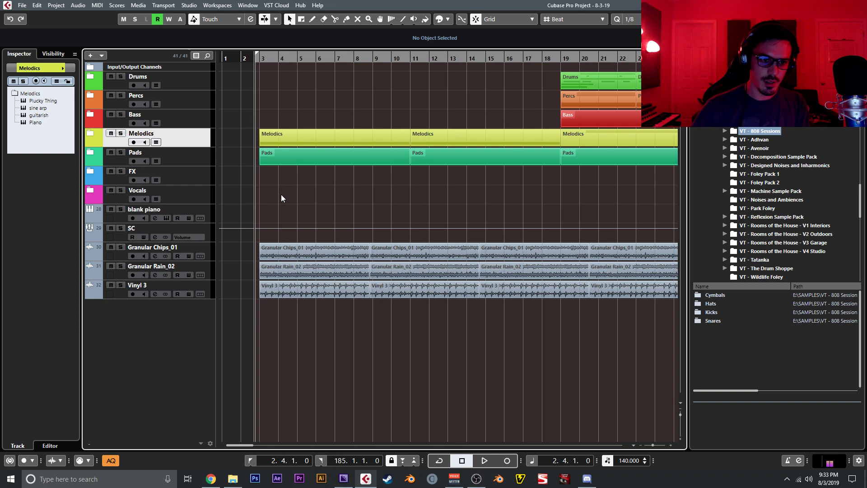
Expand the Bass folder, solo the Reese (D) track and place the project cursor at its first part at bar 19
click(89, 115)
click(185, 135)
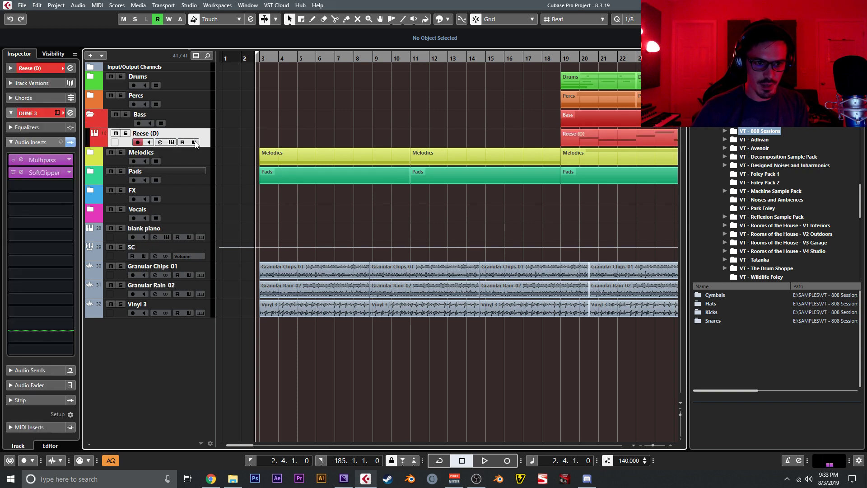
scroll(465, 133, right, 5)
click(352, 62)
key(s)
scroll(300, 126, right, 1)
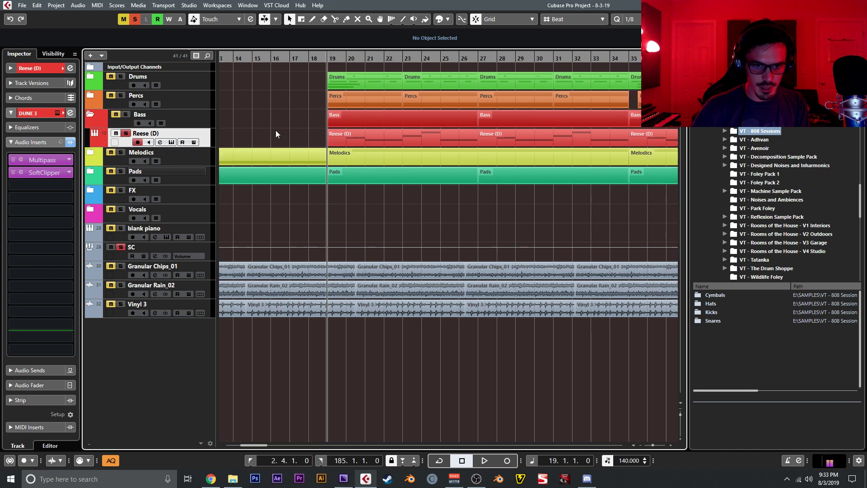
Play the soloed Reese (D) track from bar 19 with its audio inserts active and with all of them bypassed, comparing the sound
key(space)
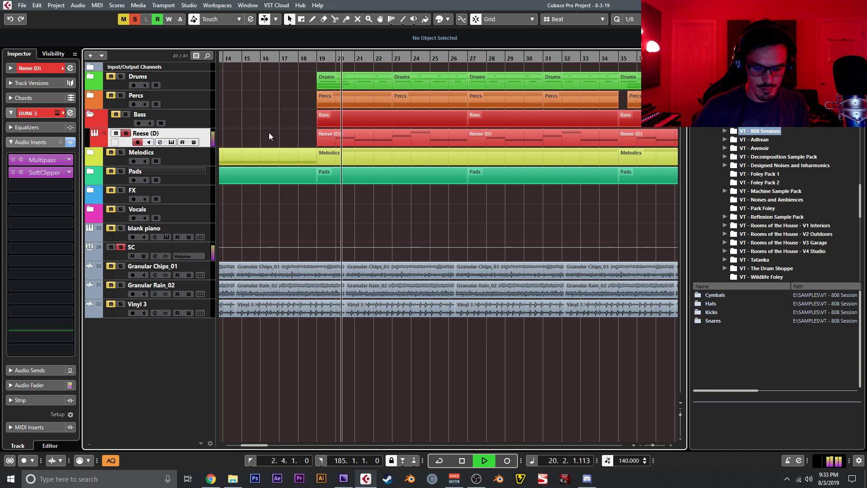
key(space)
click(70, 142)
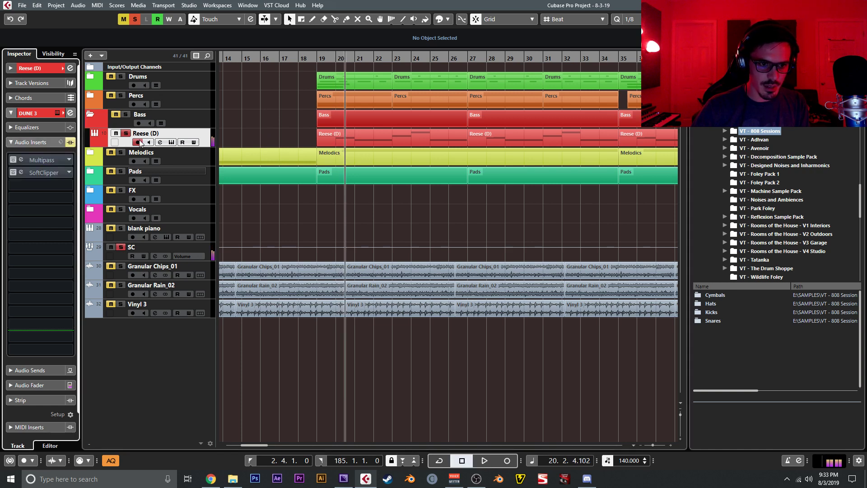
click(318, 63)
key(space)
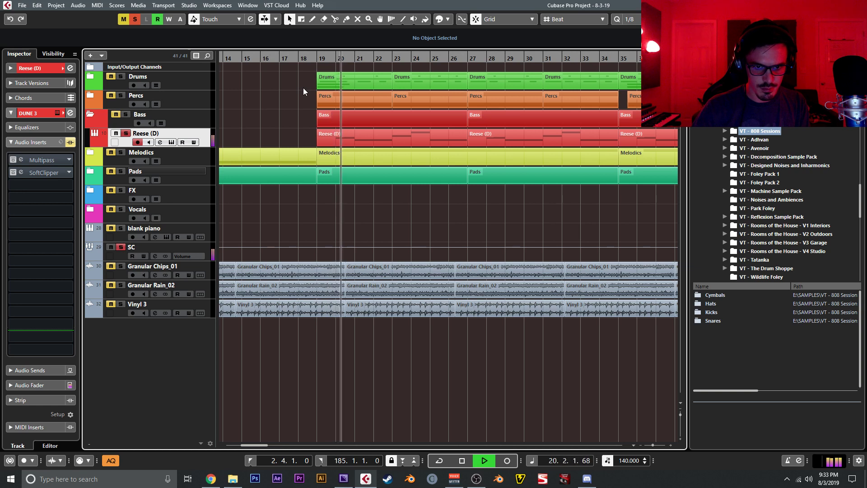
key(space)
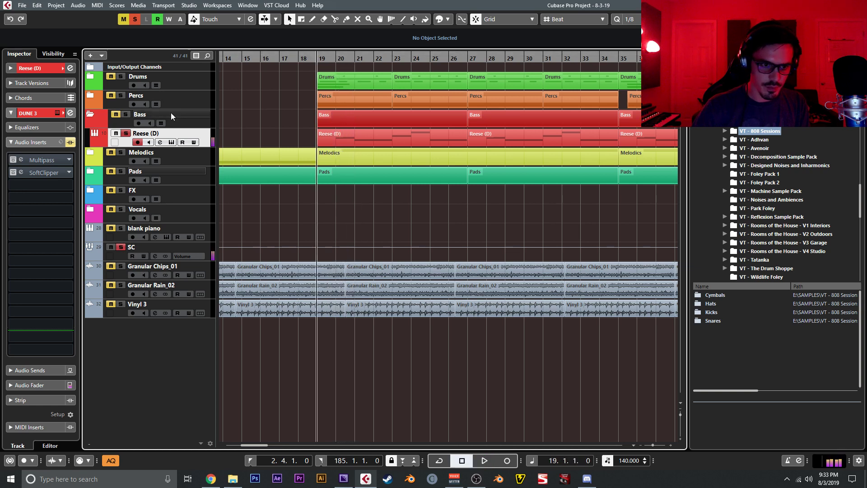
Open the Reese (D) track's DUNE 3 instrument and examine its modulation matrix, Filter 1 cutoff, and LFO 1 rate and amount
click(171, 142)
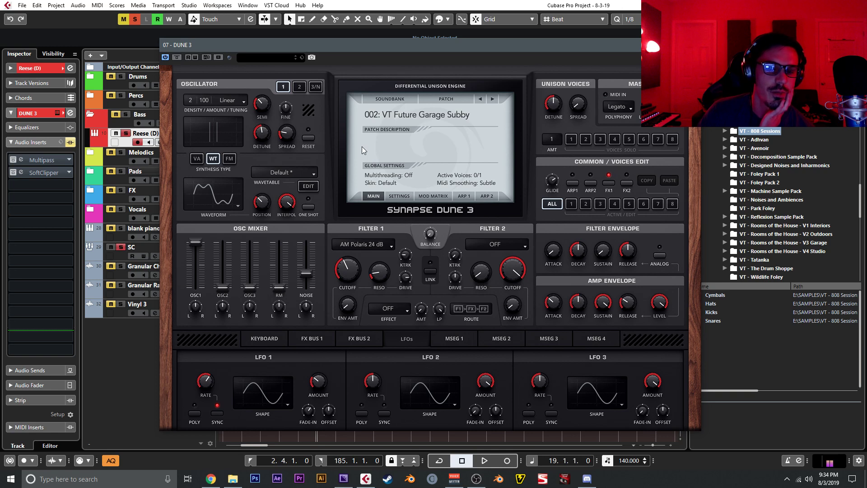
click(429, 196)
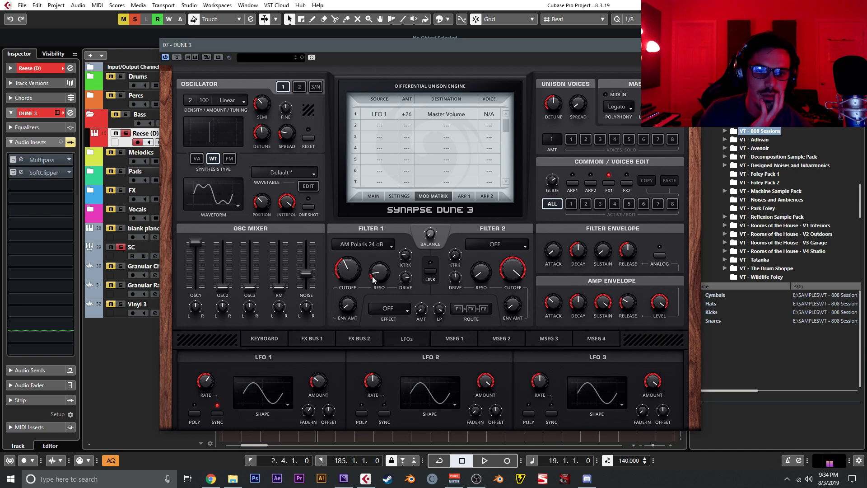
mouse_move(354, 272)
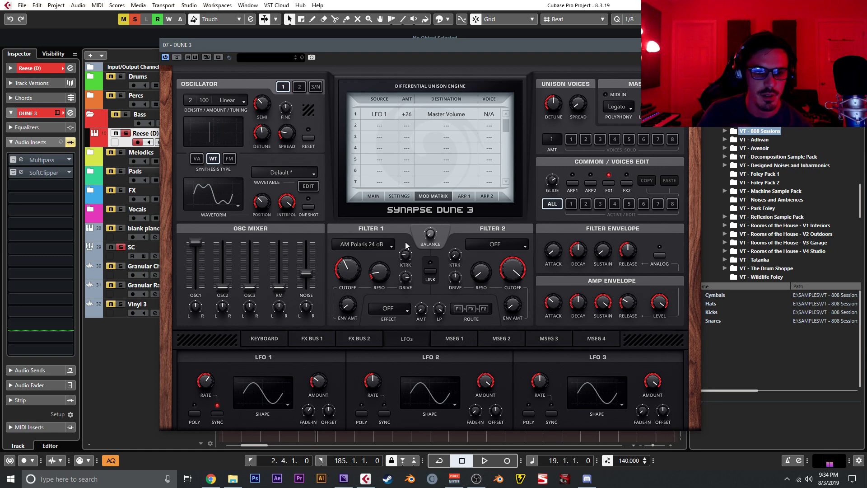
mouse_move(208, 386)
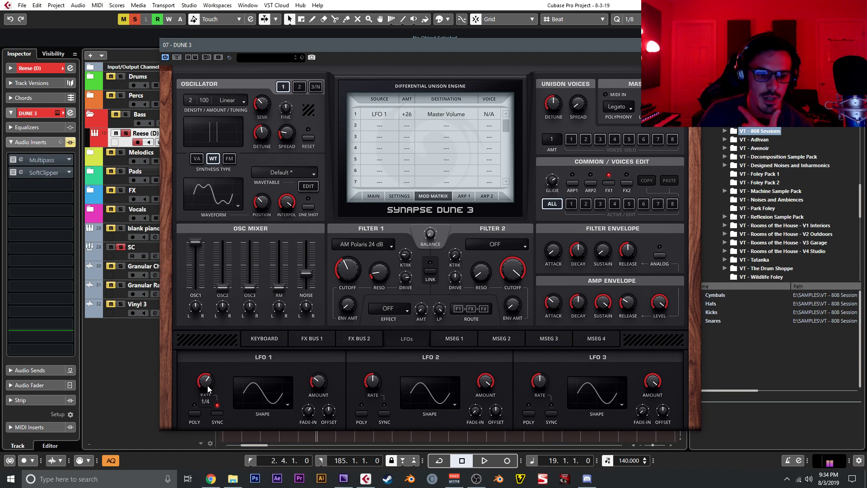
mouse_move(320, 386)
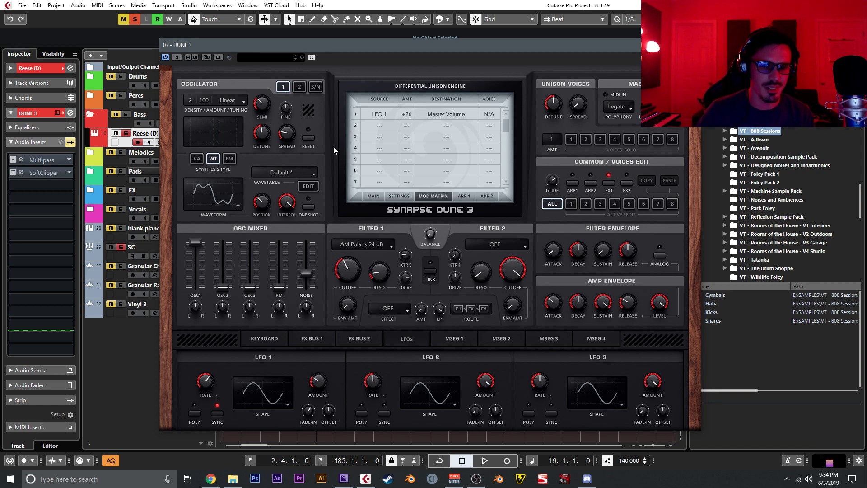
Open oscillator 1's wavetable editor, examine wave 01 as individual harmonics, and return to the main synth view
click(310, 185)
click(327, 90)
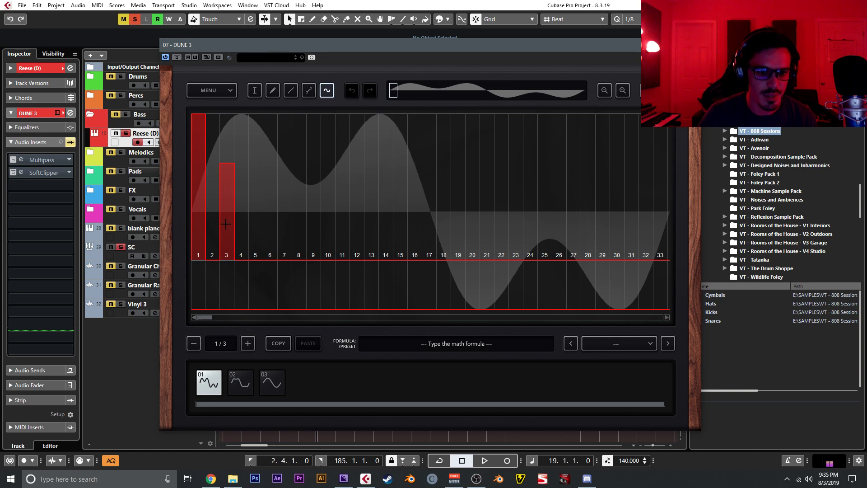
drag(227, 289, 229, 314)
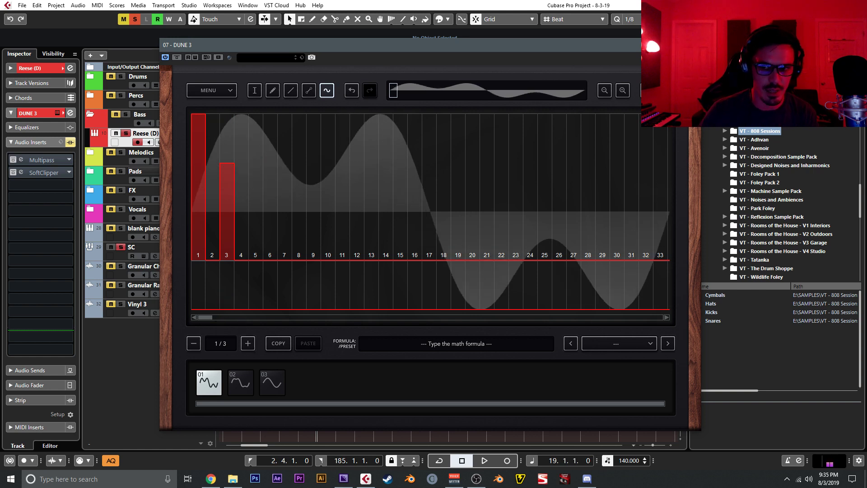
click(657, 91)
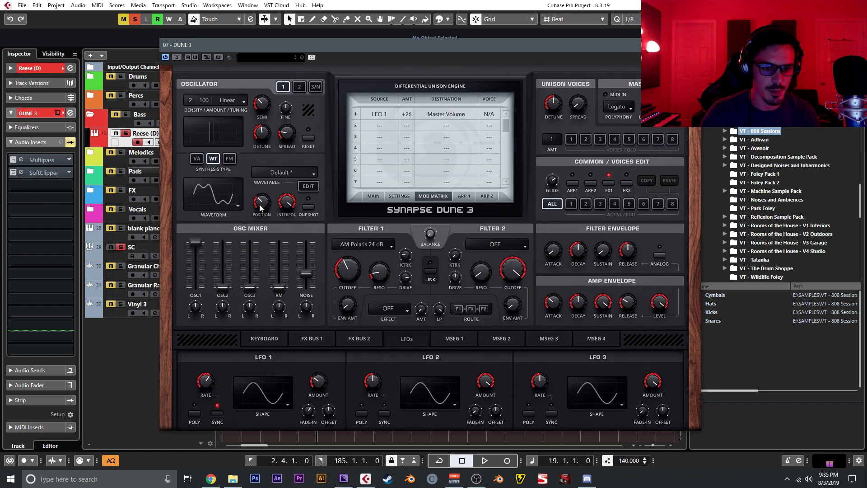
Reopen the wavetable editor, inspect the shapes of waves 02 and 03, and close the editor
click(316, 186)
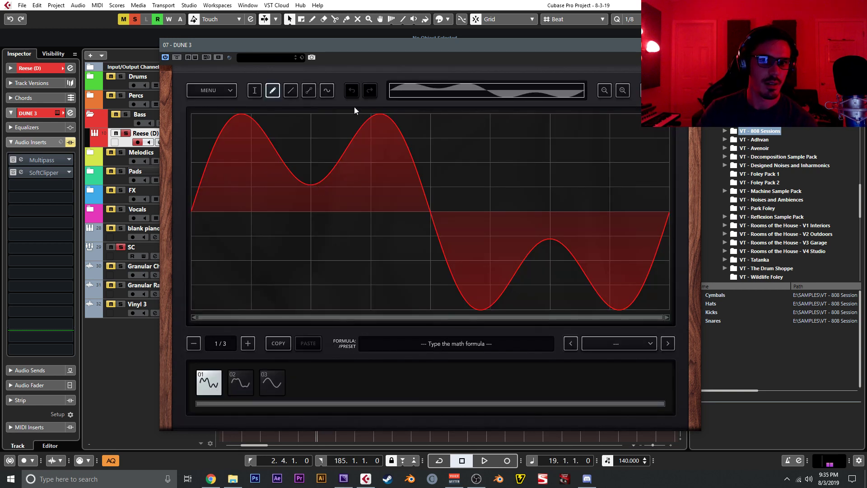
click(242, 381)
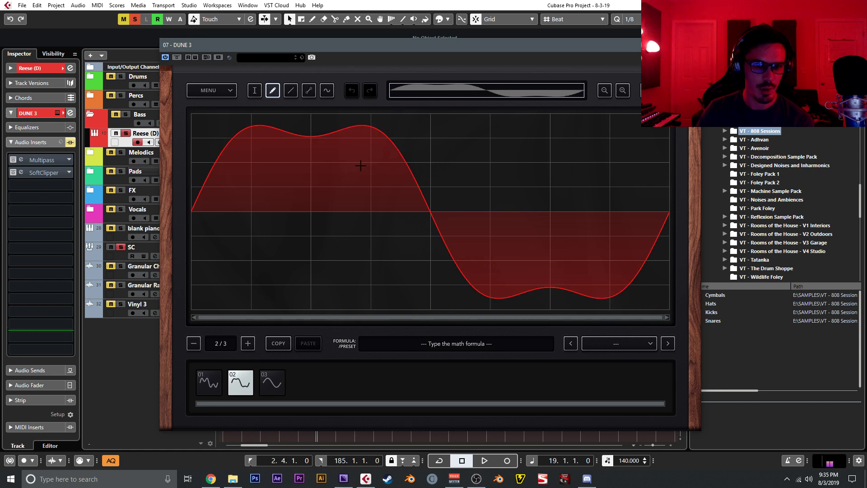
click(272, 386)
click(243, 385)
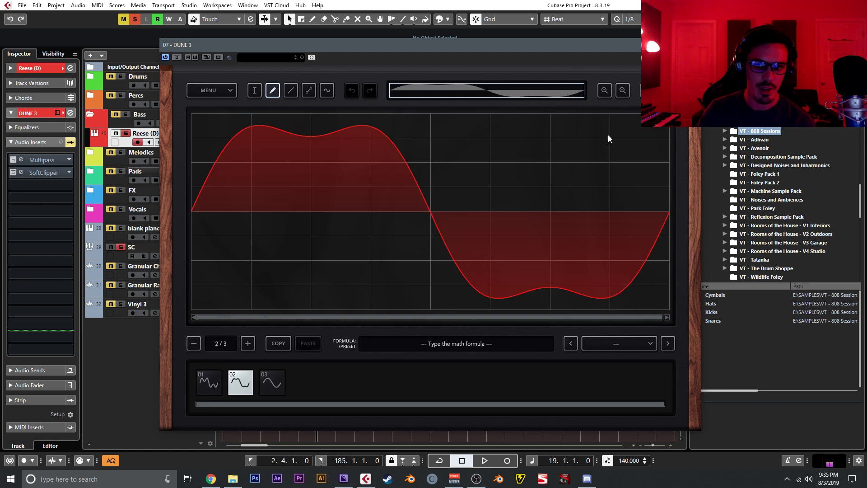
click(667, 91)
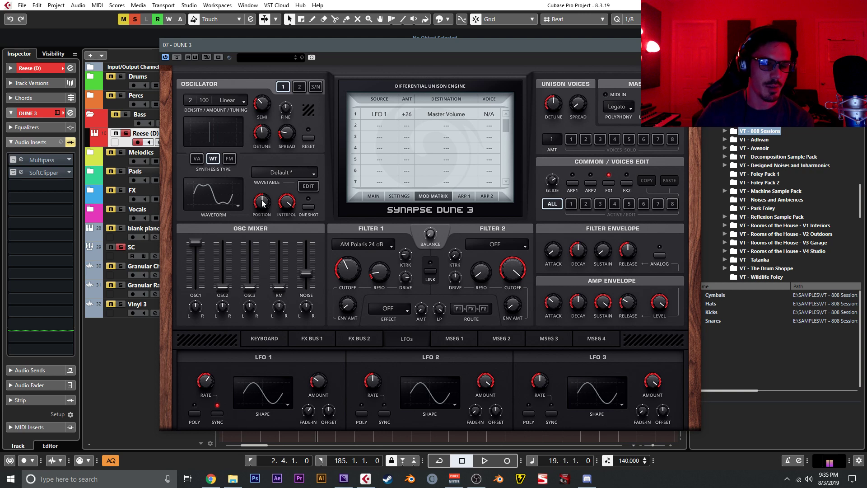
Sweep oscillator 1's wavetable position while auditioning the bass, leave it near the middle of its range, and close DUNE 3
drag(262, 203, 262, 216)
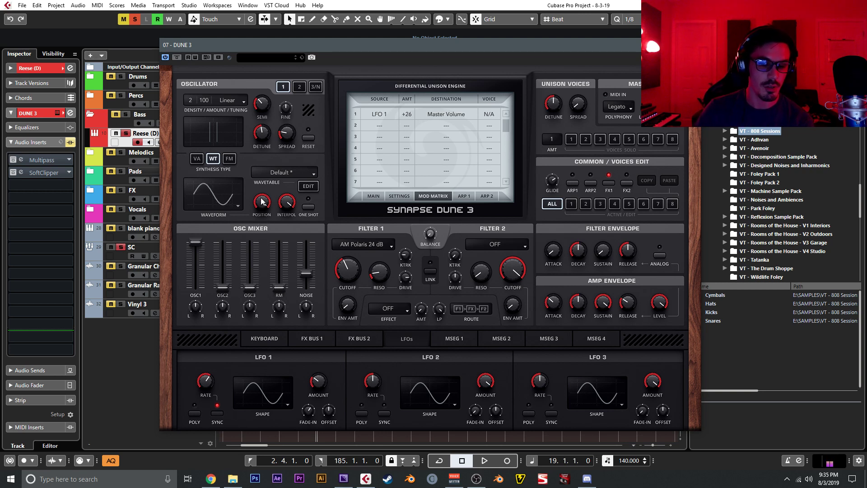
key(space)
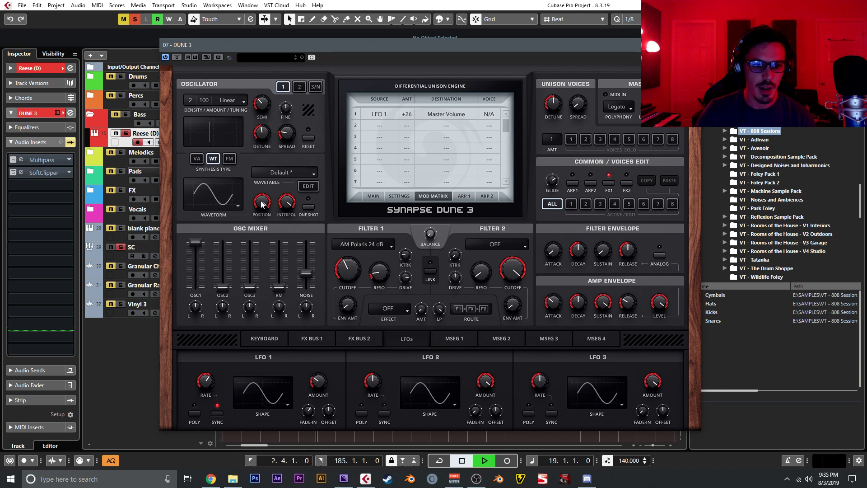
drag(262, 206, 261, 245)
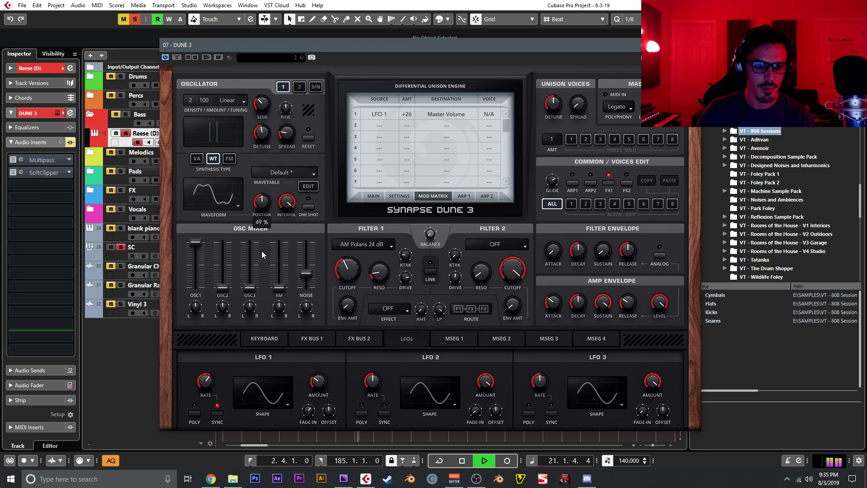
key(space)
drag(263, 207, 265, 244)
key(space)
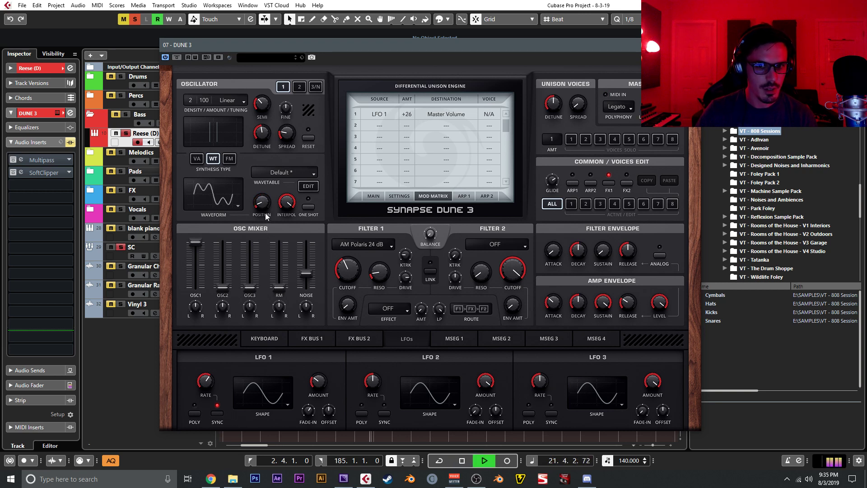
key(space)
drag(263, 207, 259, 172)
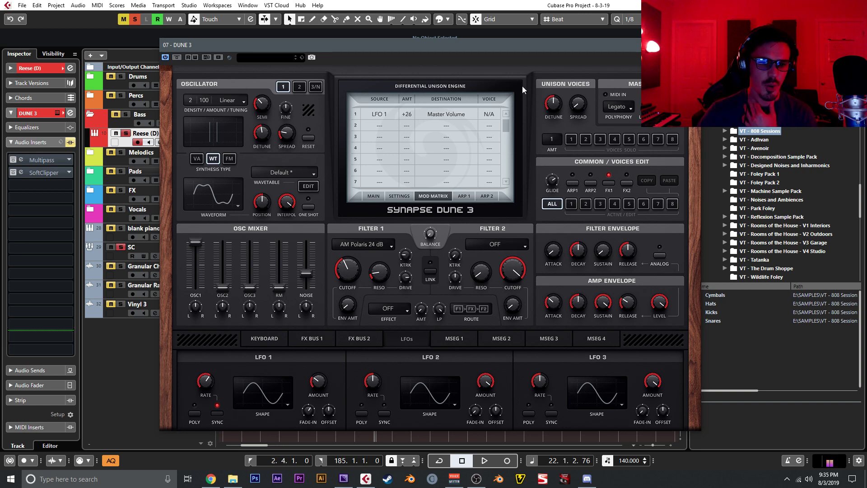
click(692, 44)
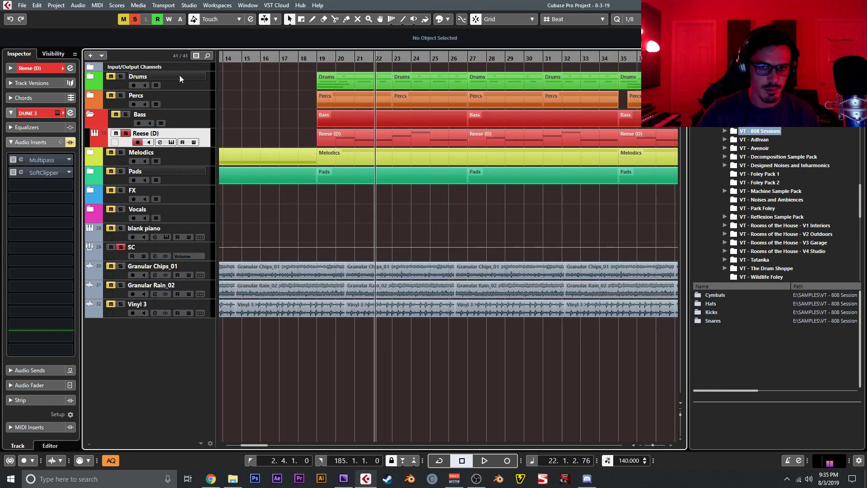
Reactivate the Reese (D) track's audio inserts and open the SoftClipper and Multipass editors
click(69, 143)
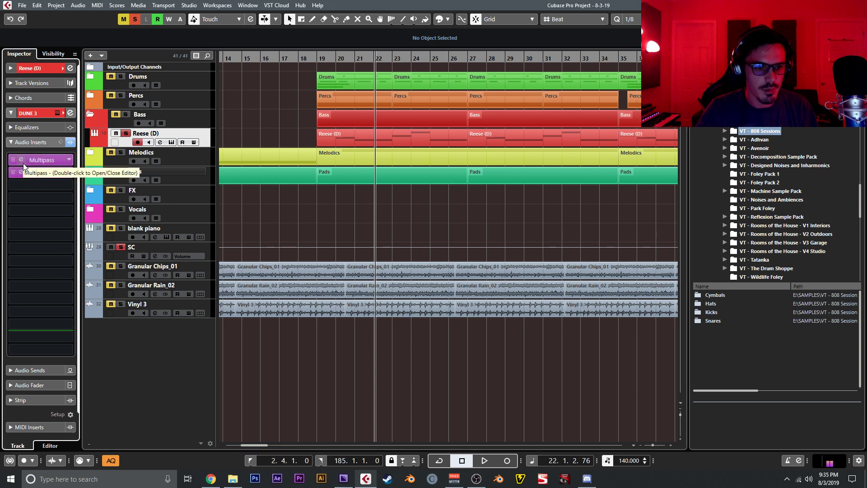
double_click(23, 168)
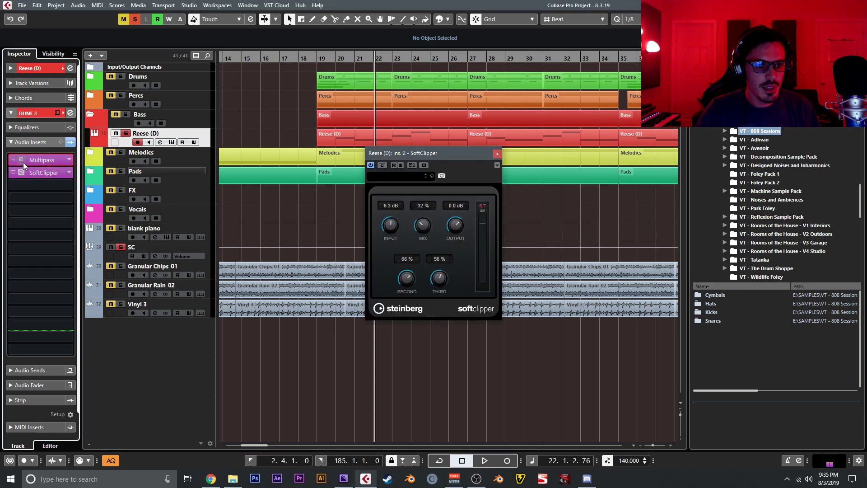
double_click(23, 162)
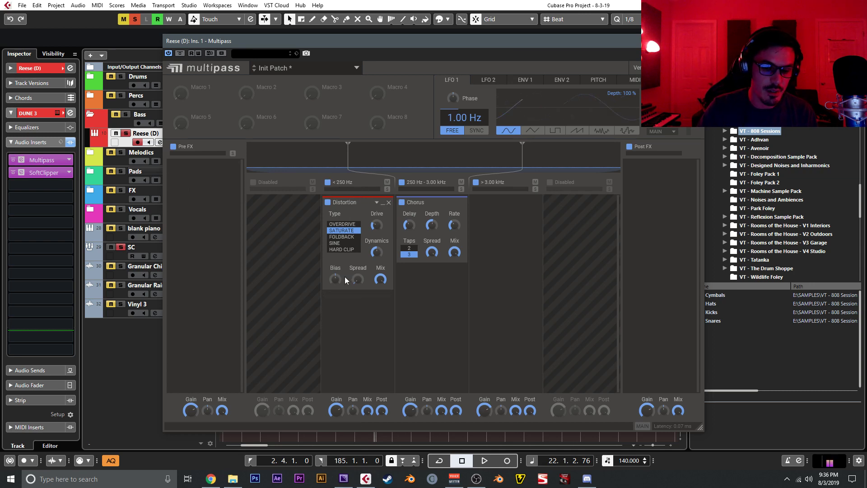
Try a Stereo effect with narrowed width below the Distortion in Multipass's under-250 Hz band, listen briefly, and remove it
click(361, 305)
text(ster)
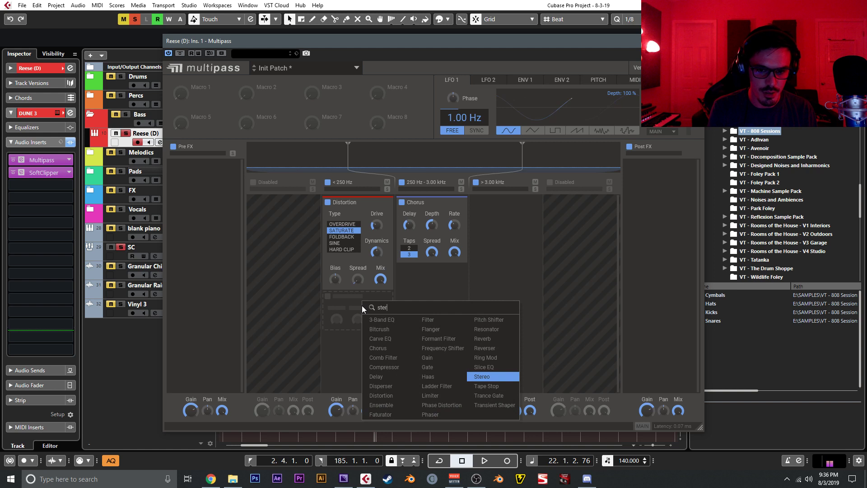
key(Return)
drag(353, 322, 353, 367)
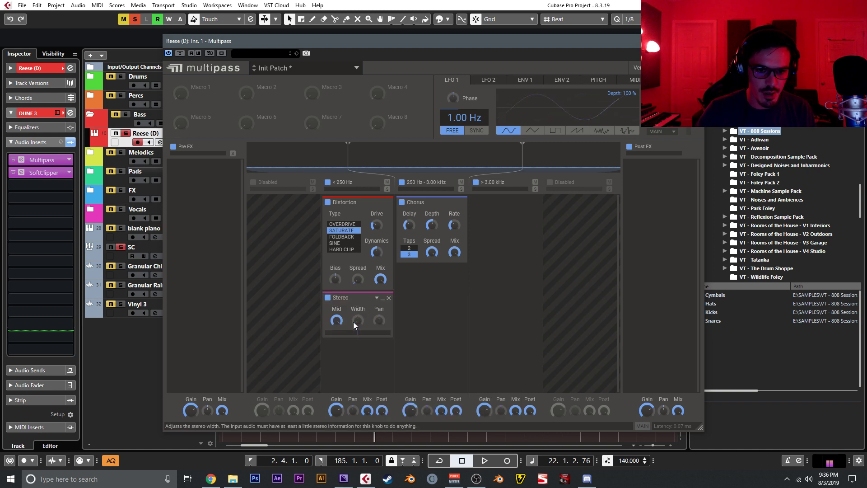
key(space)
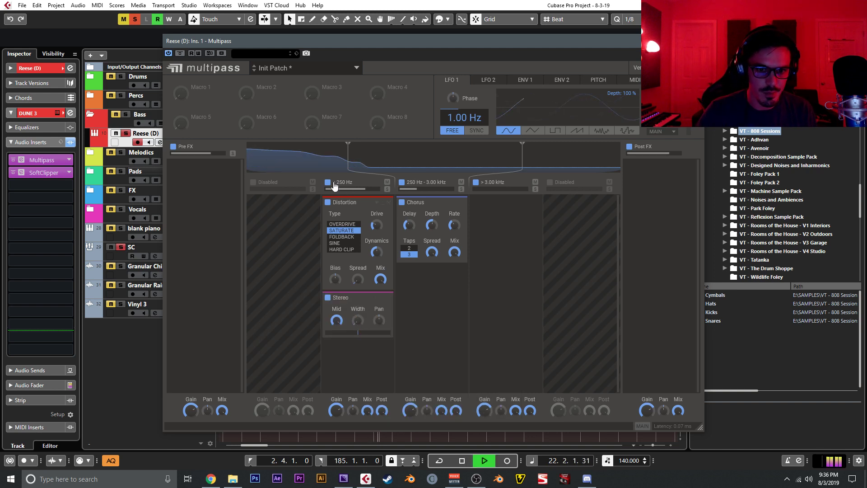
key(space)
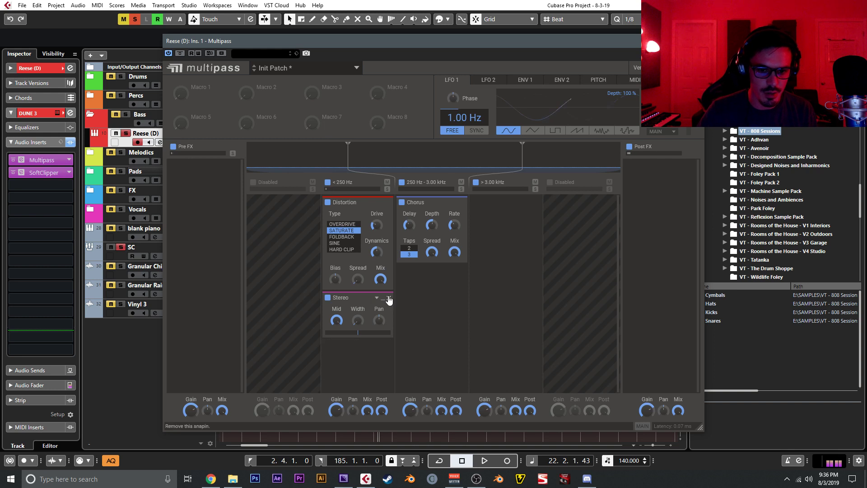
click(389, 297)
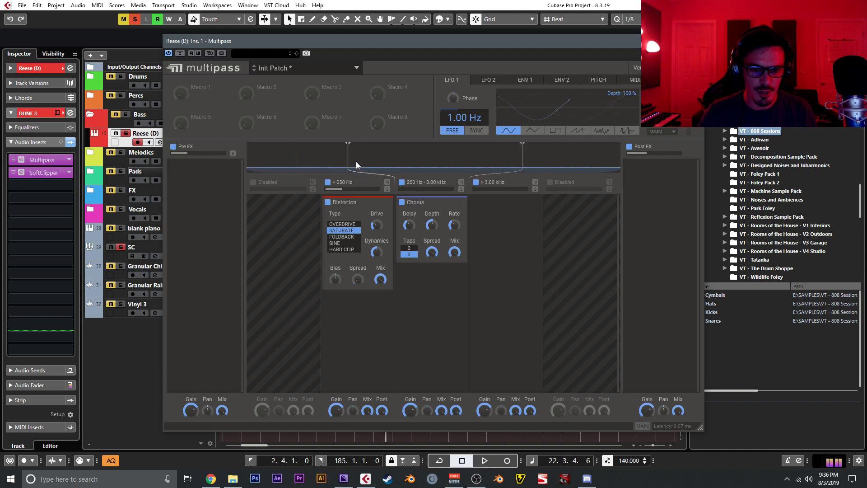
Play the bass while examining Multipass's band activity, close Multipass, and check the SoftClipper's output meter during playback
key(space)
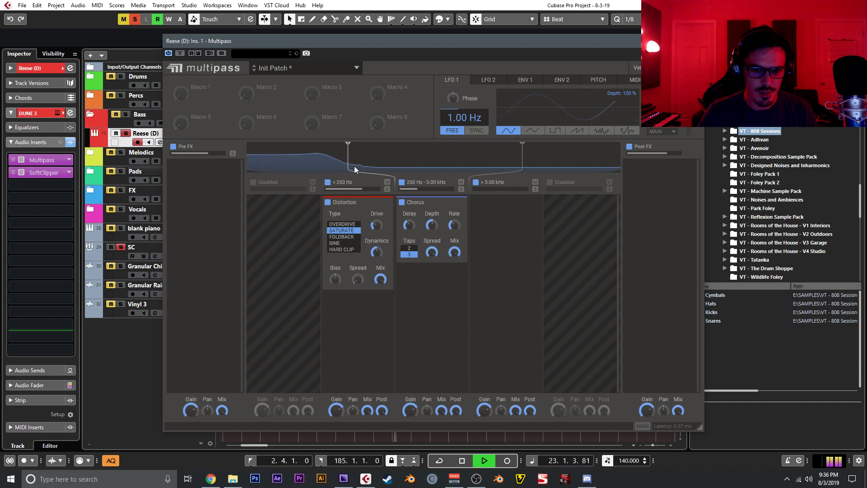
key(space)
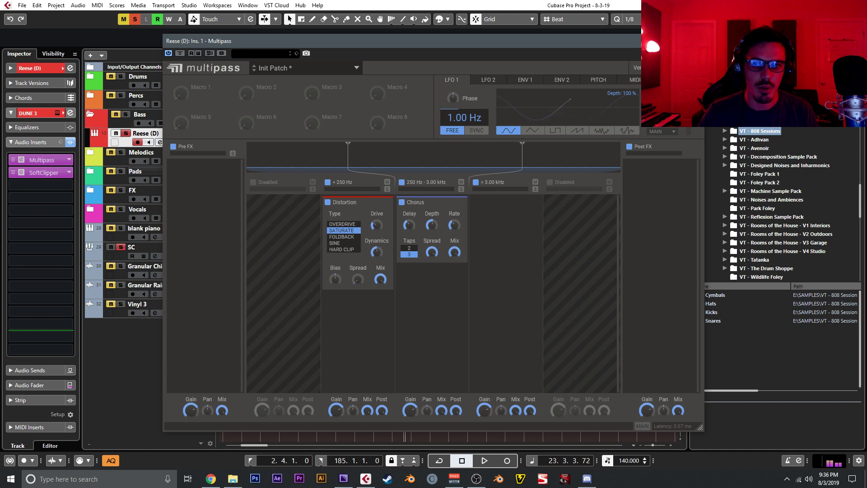
click(699, 41)
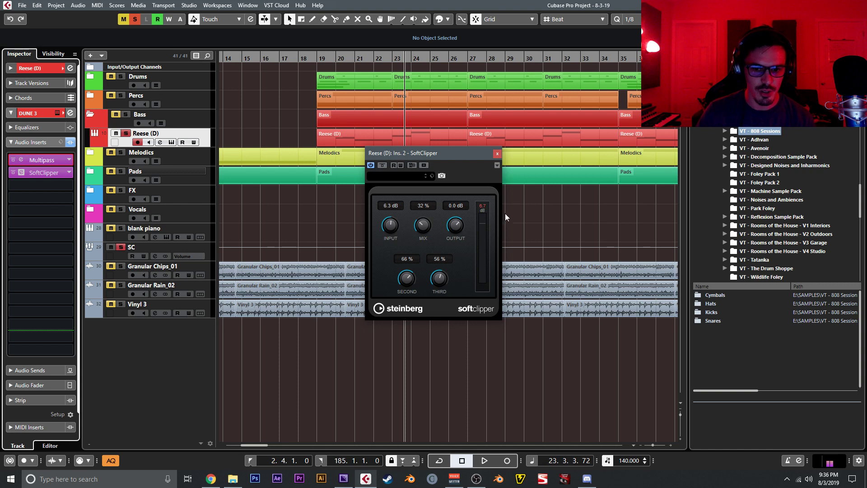
key(space)
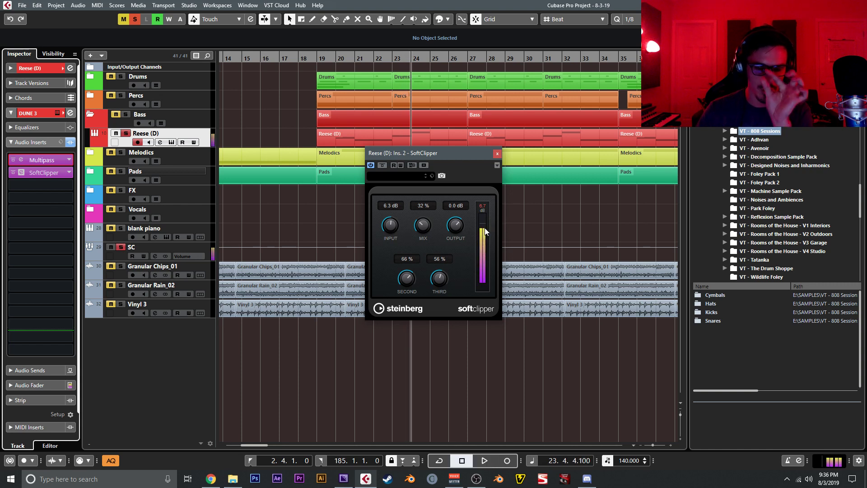
key(space)
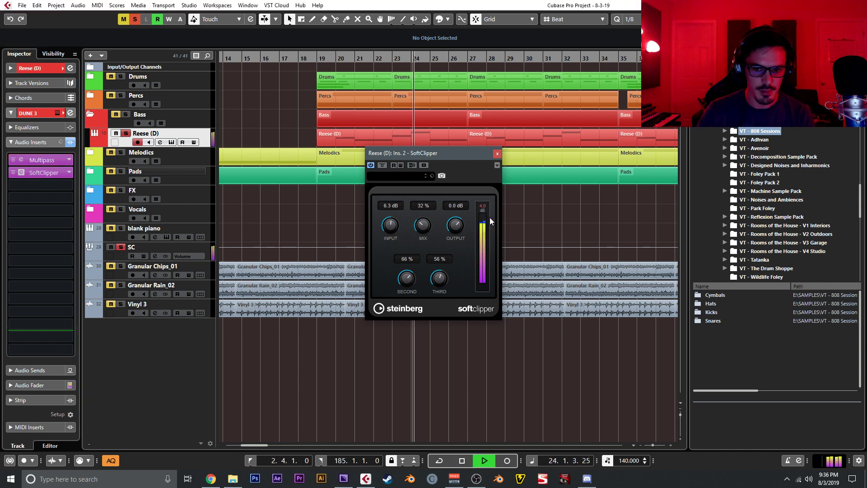
Stop playback, close the Reese (D) track's SoftClipper editor, unsolo the track, and collapse the Bass folder
key(space)
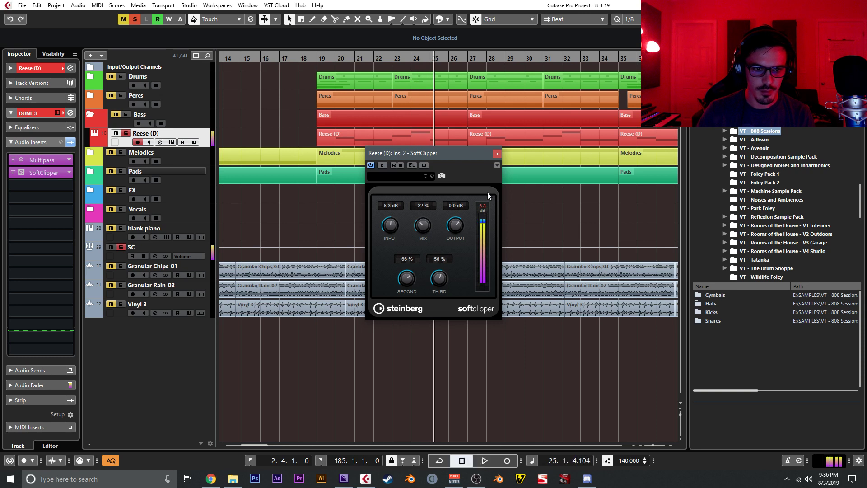
click(496, 153)
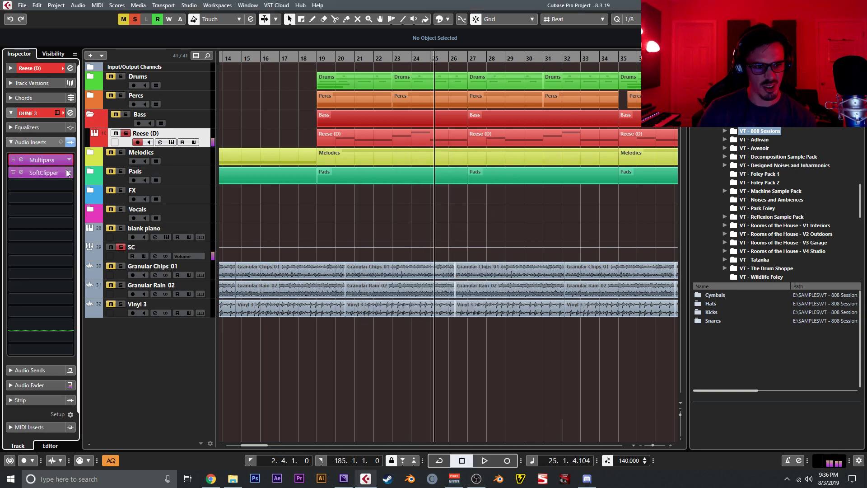
click(50, 172)
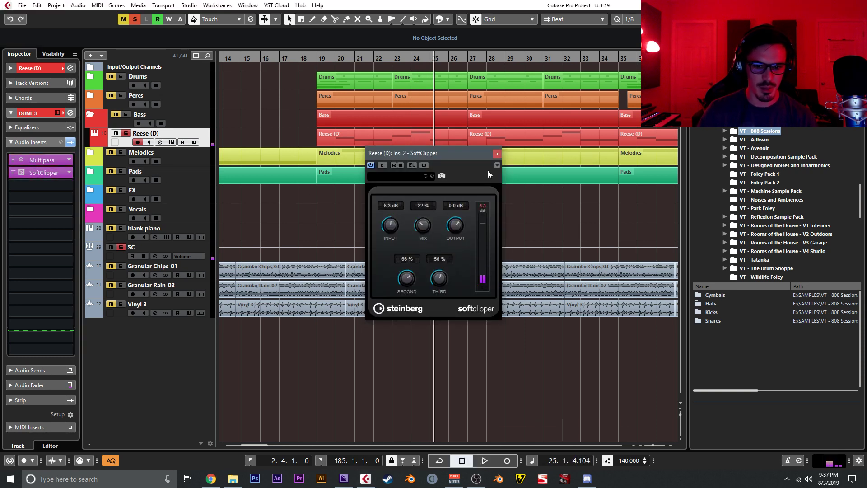
click(497, 154)
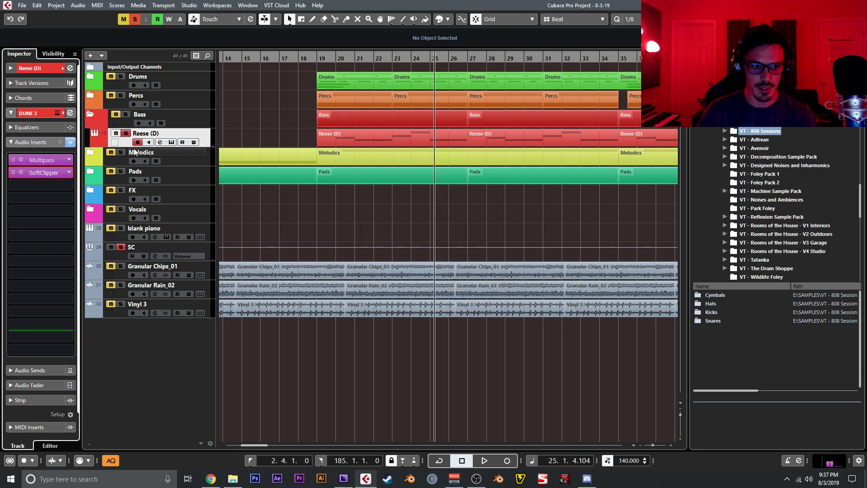
click(125, 133)
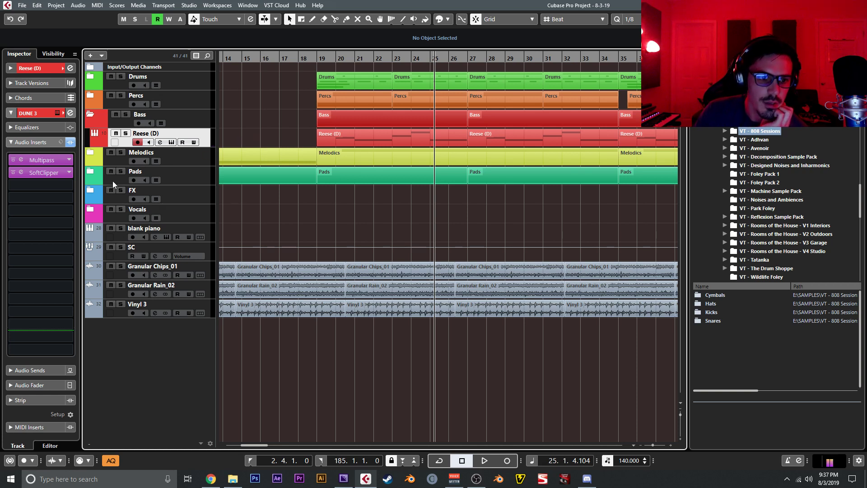
click(91, 115)
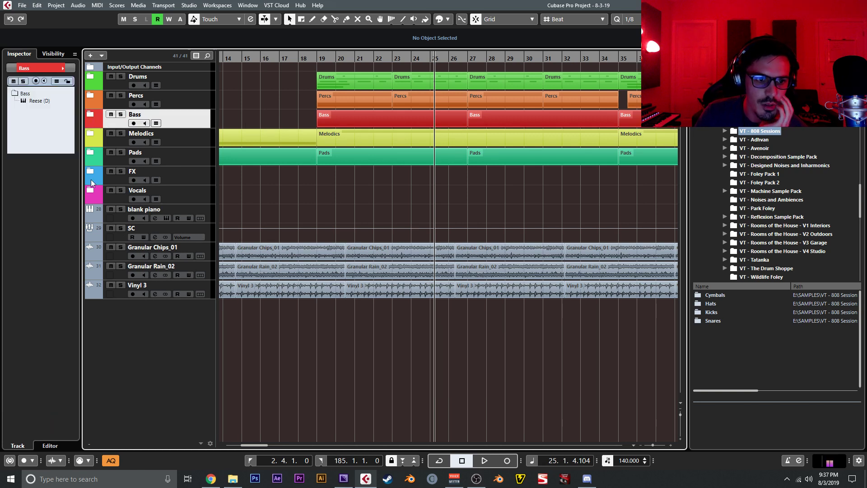
Expand the Melodics folder, select the Piano track, and place the playhead just before its first part at 2.4.1
click(94, 155)
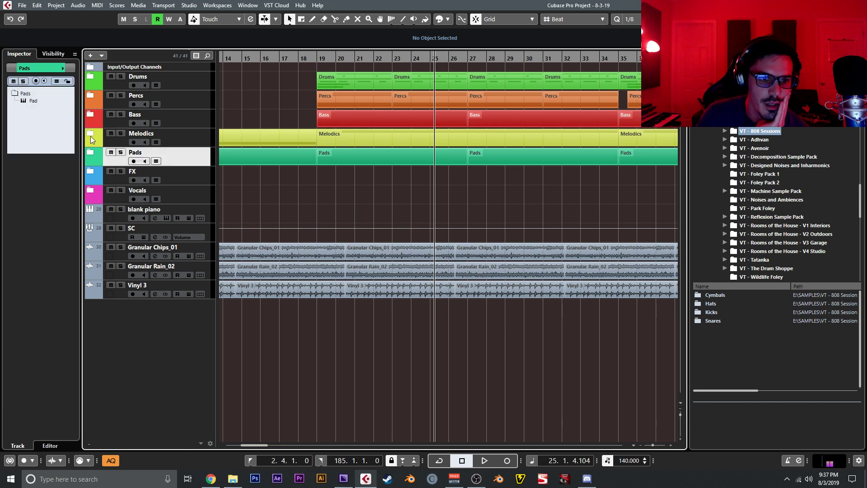
click(90, 134)
click(120, 214)
scroll(310, 207, left, 10)
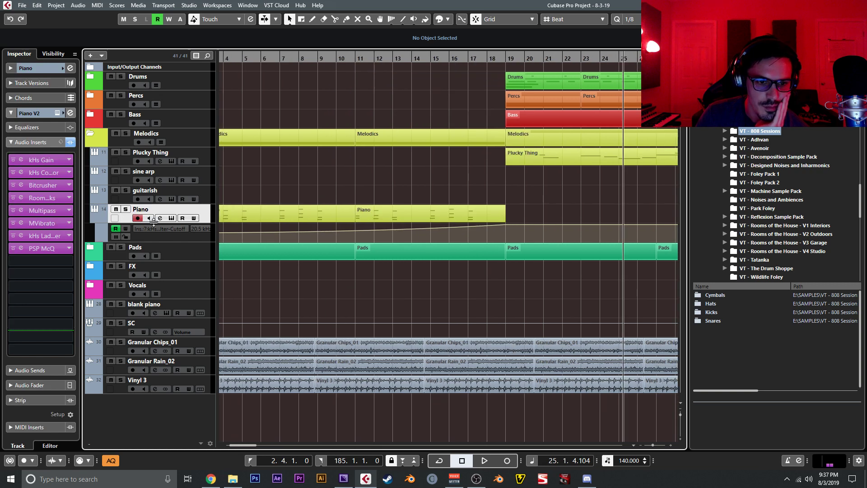
click(256, 60)
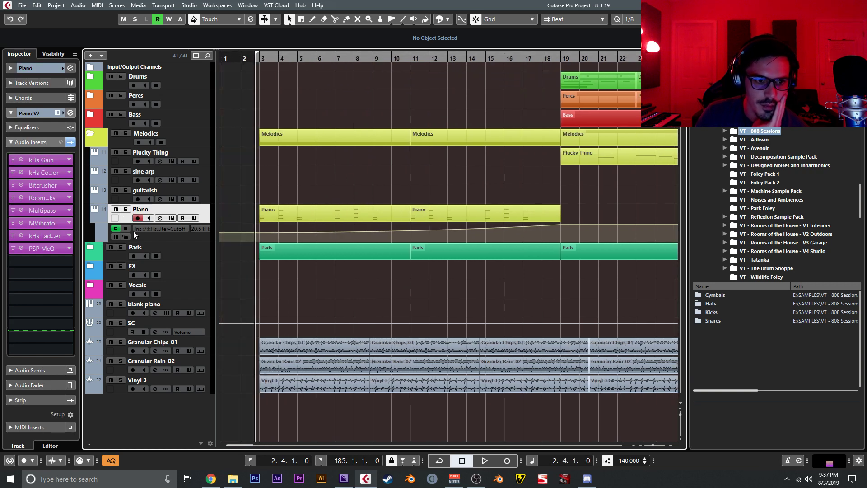
Bypass all of the Piano track's audio inserts, solo the track, and play it dry from just before bar 3
click(71, 142)
key(s)
key(space)
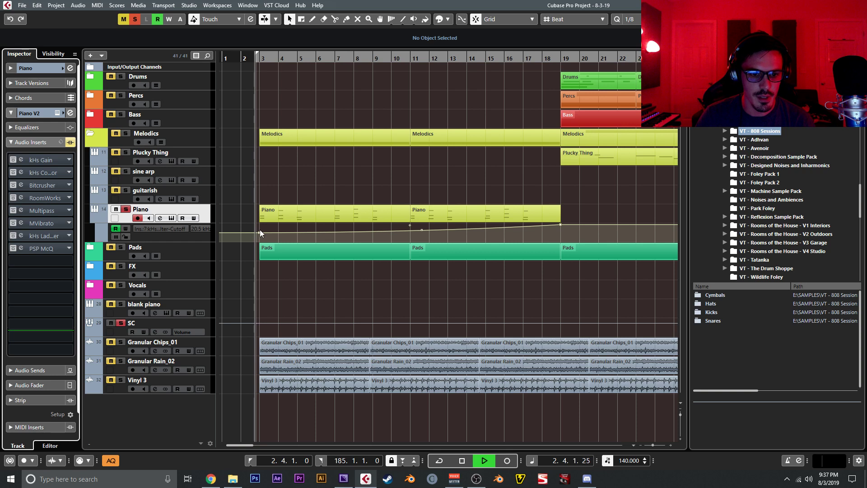
key(space)
Open the Piano V2 instrument, examine its hammer position and hammer noise settings, and close it
click(172, 218)
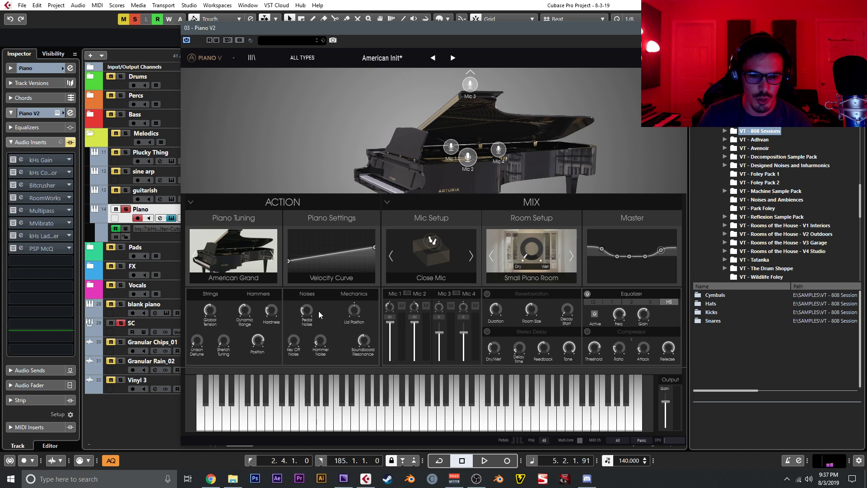
mouse_move(257, 343)
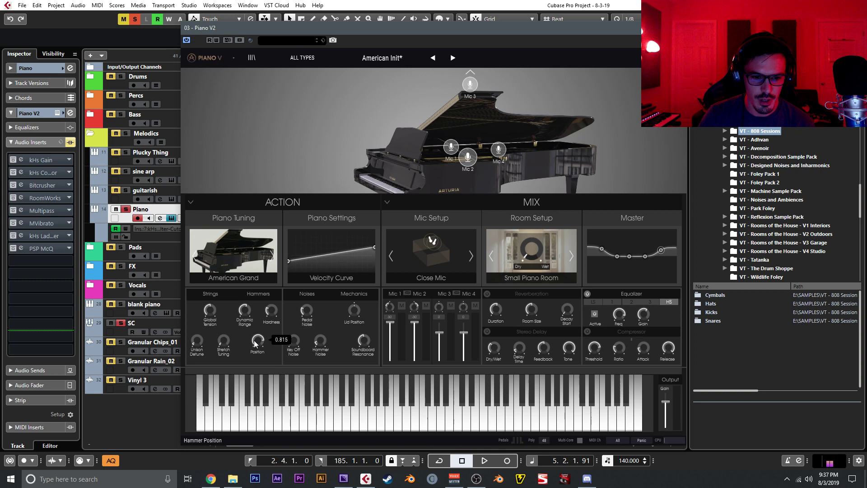
mouse_move(323, 341)
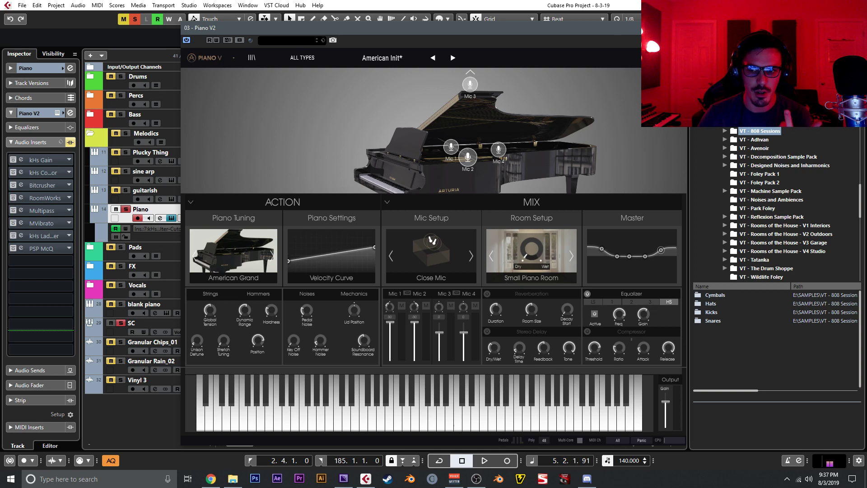
click(676, 28)
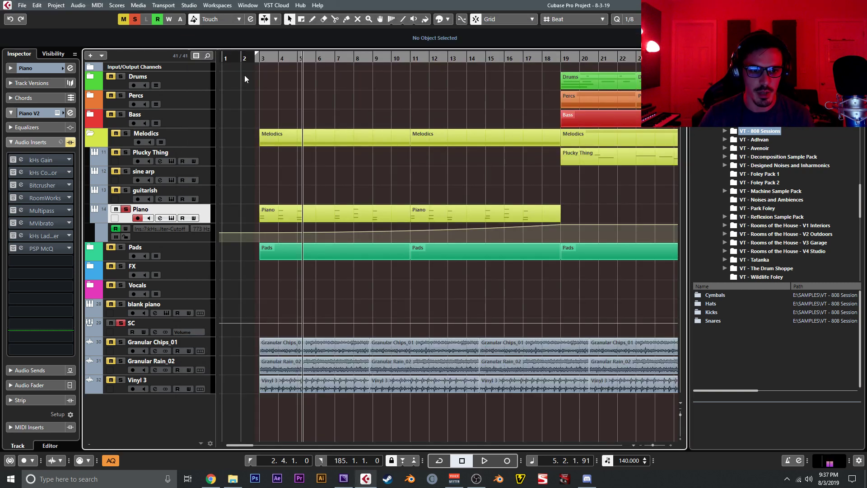
Reactivate the Piano track's kHs Gain insert and audition the part from just before bar 3
key(space)
key(space)
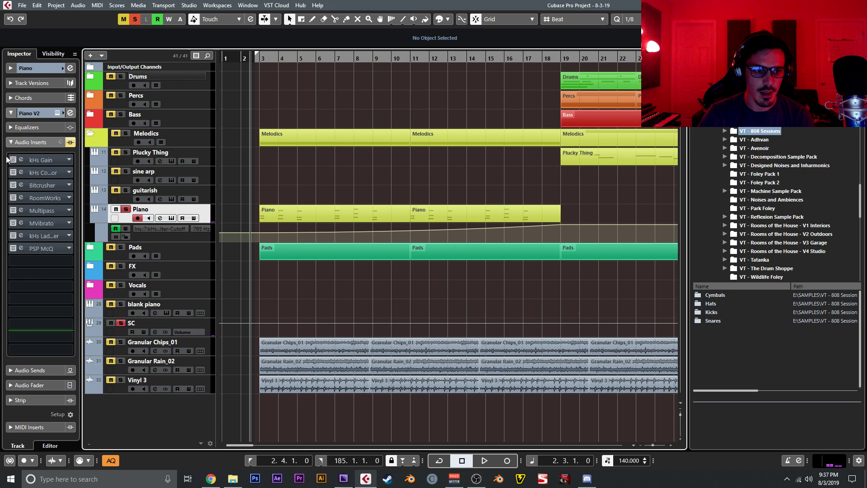
click(13, 160)
click(255, 59)
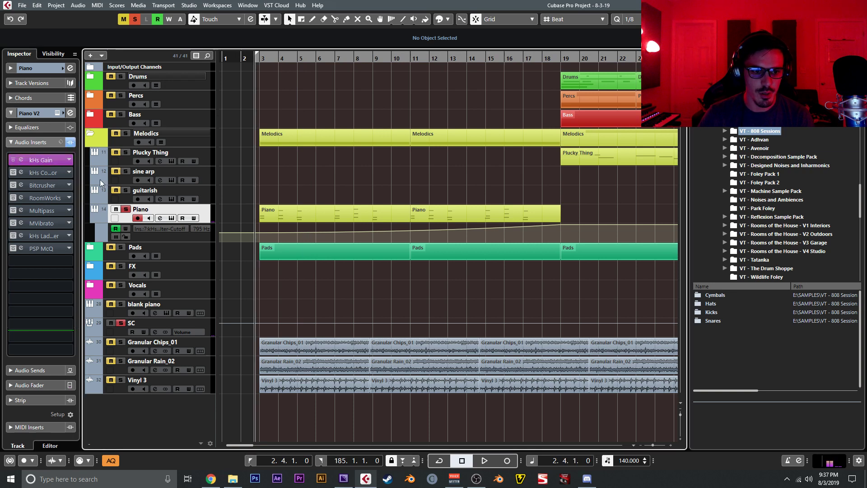
click(23, 159)
click(22, 158)
key(space)
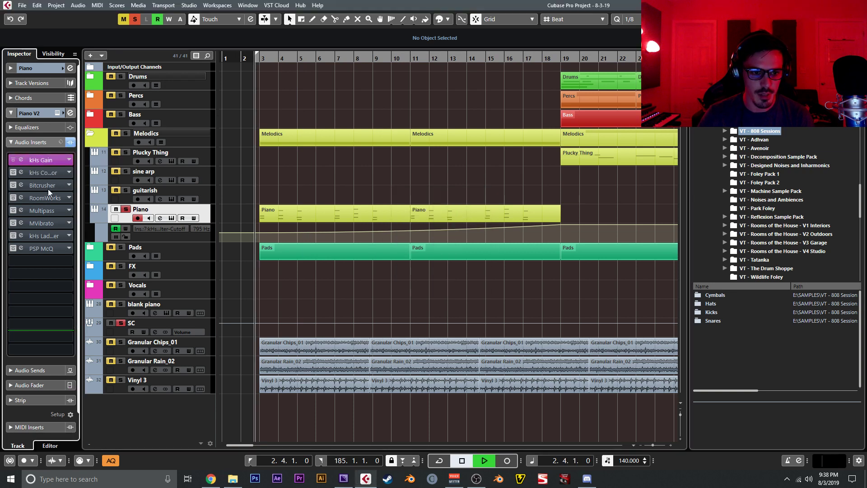
key(space)
Reactivate the Piano track's kHs Compressor insert, open its editor, and audition the compressed piano
click(20, 173)
click(21, 171)
click(255, 60)
key(space)
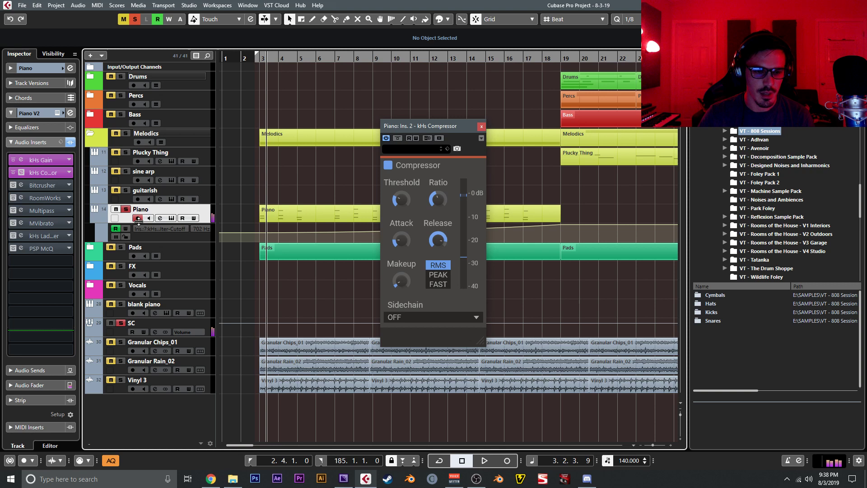
Reactivate the Piano track's Bitcrusher insert, open its editor, and listen to its effect on the part
click(16, 185)
click(250, 59)
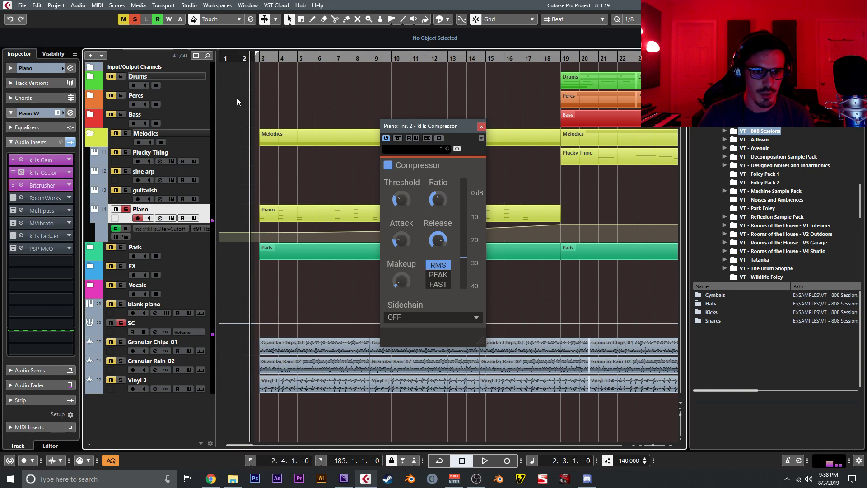
click(21, 185)
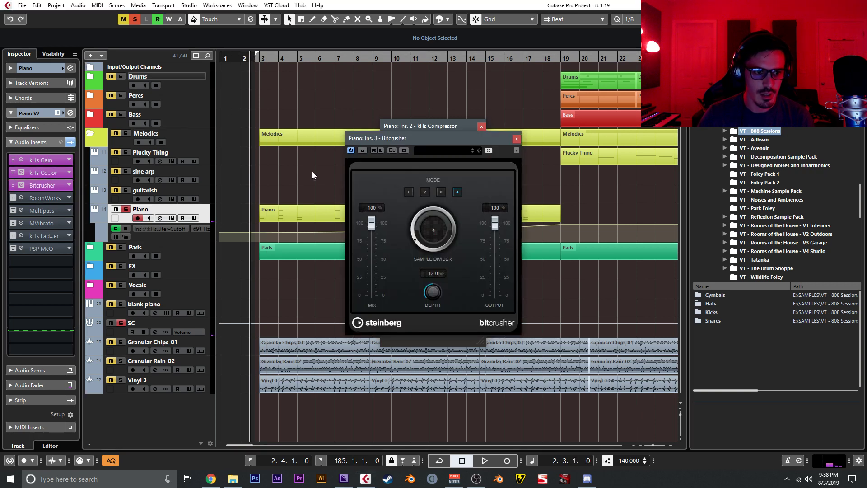
key(space)
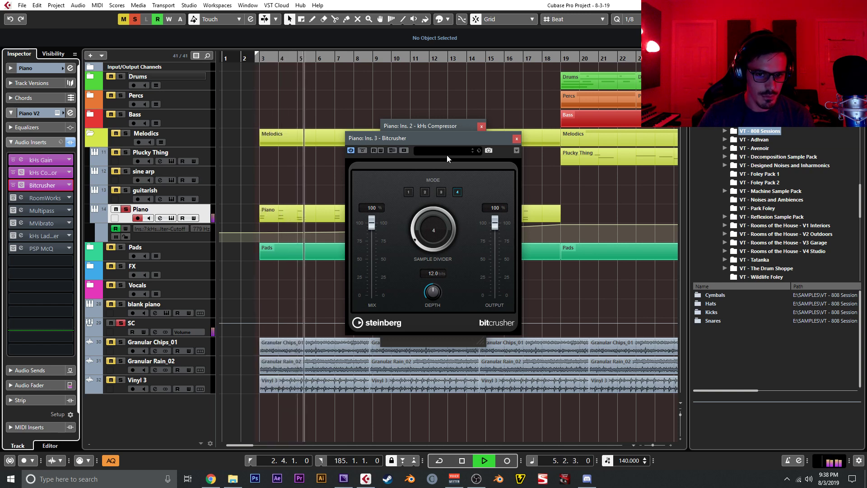
key(space)
Reactivate the RoomWorks insert, check its reverb settings, and play the piano with all plug-in editors closed
click(13, 198)
click(249, 115)
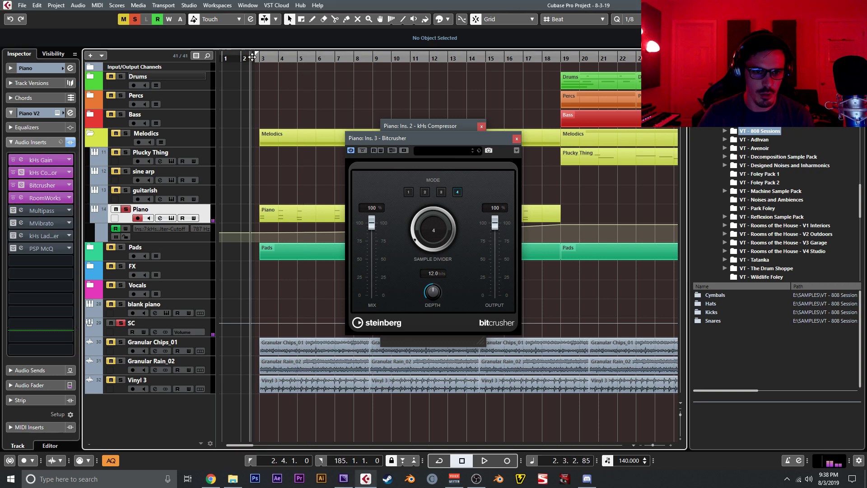
double_click(25, 200)
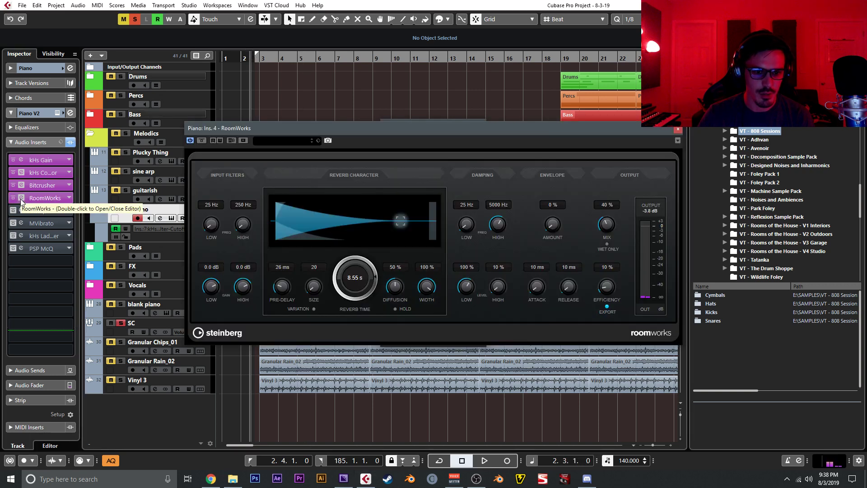
double_click(21, 199)
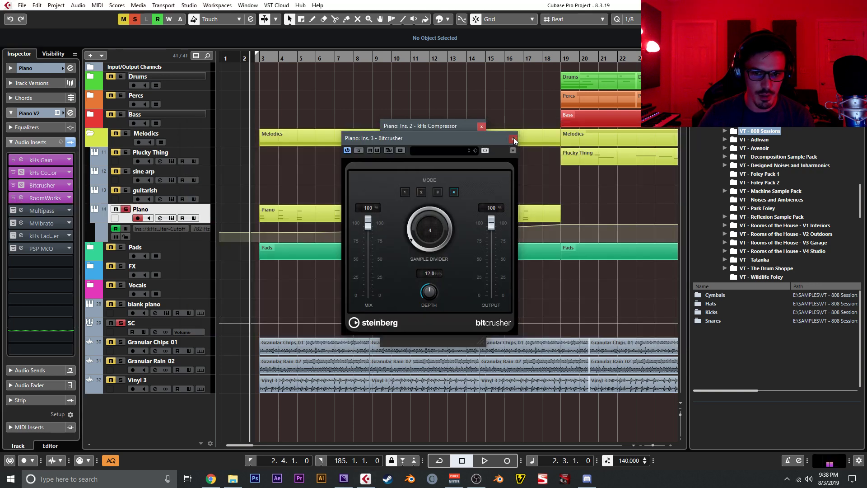
click(516, 138)
click(481, 126)
key(space)
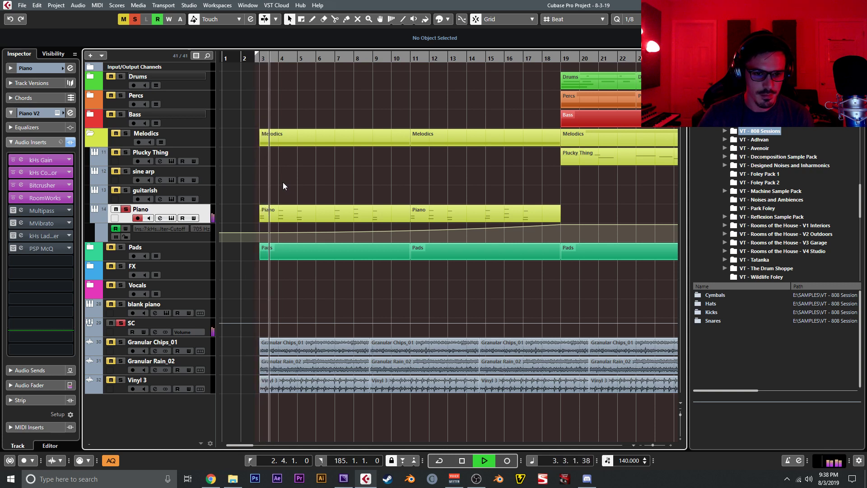
key(space)
Reactivate the Piano track's Multipass insert and examine the effect chains in its 250 Hz–1.00 kHz and 1.00–4.04 kHz bands
click(21, 210)
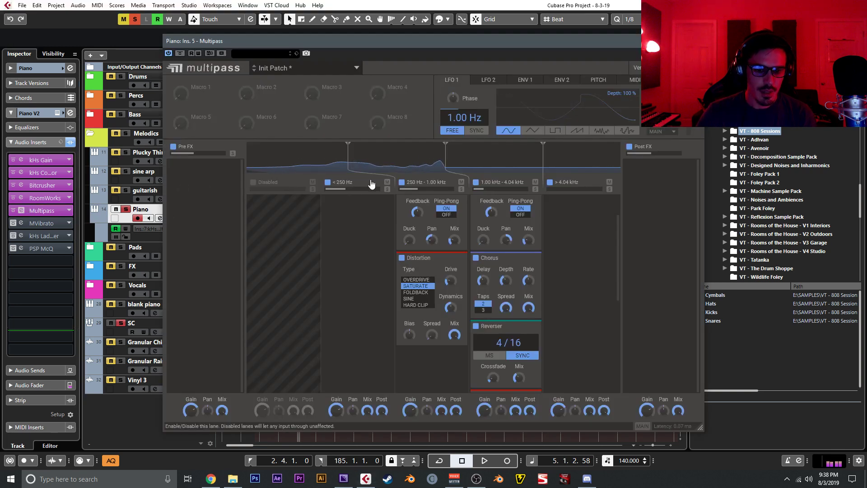
scroll(353, 265, up, 2)
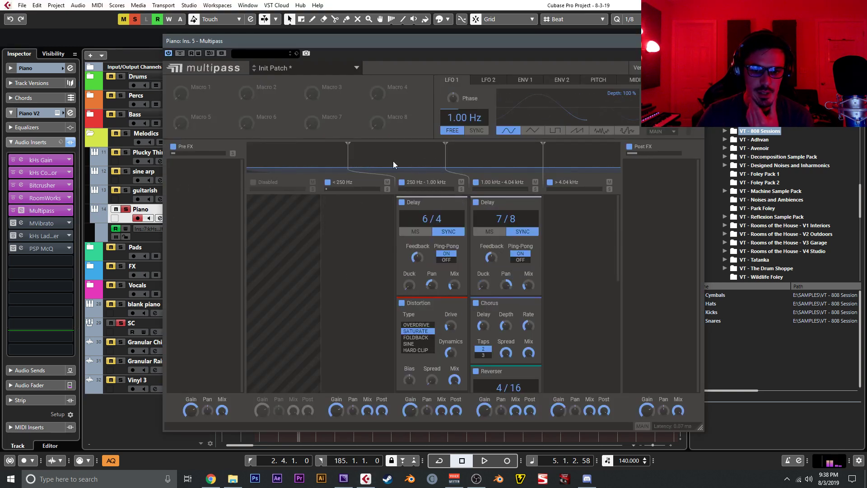
scroll(432, 310, down, 2)
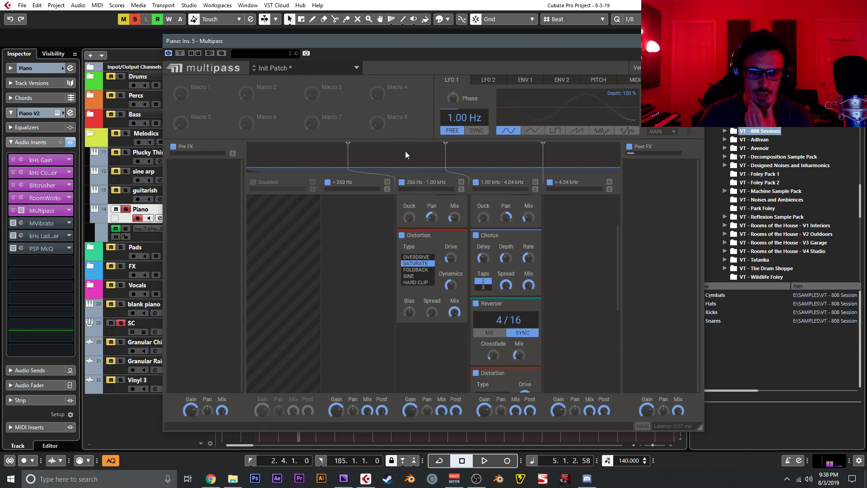
scroll(434, 207, up, 2)
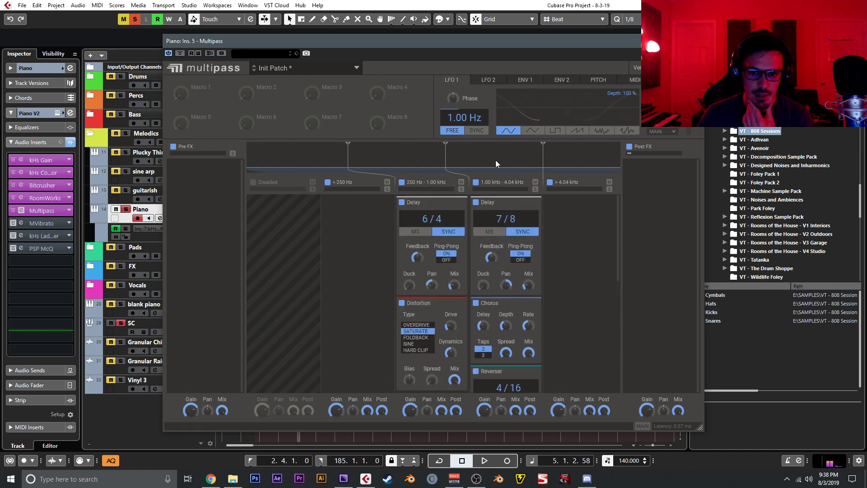
scroll(497, 203, down, 3)
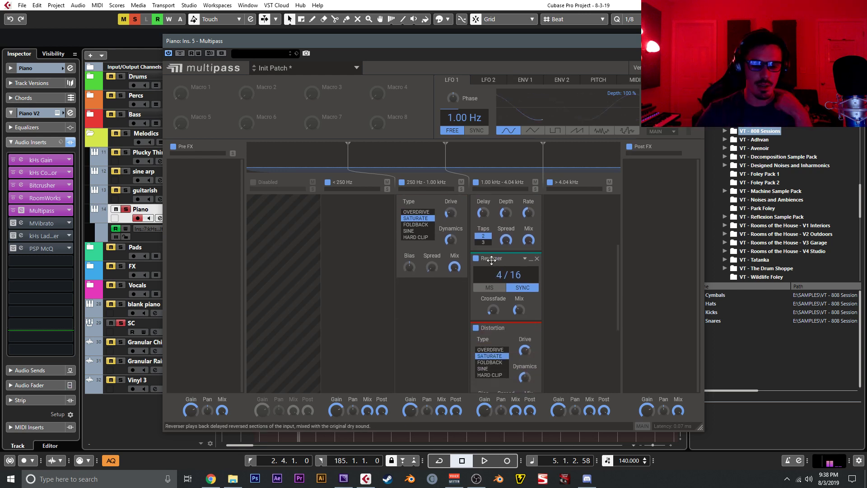
scroll(508, 307, down, 4)
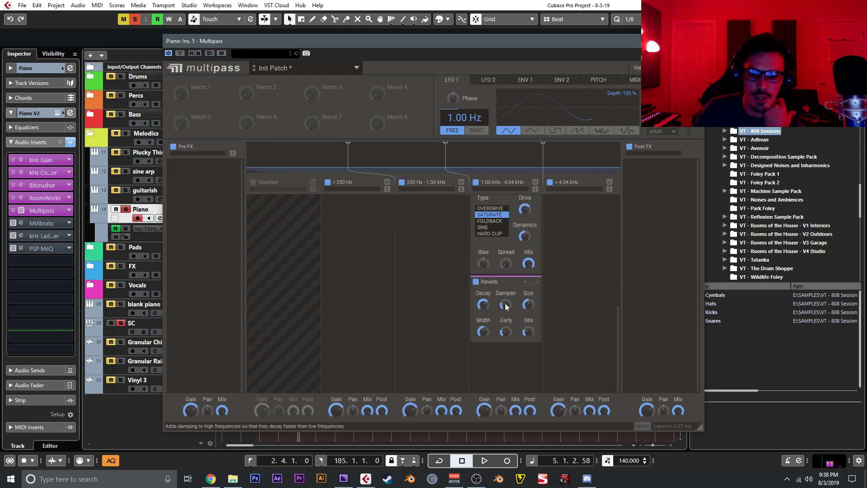
scroll(505, 281, up, 2)
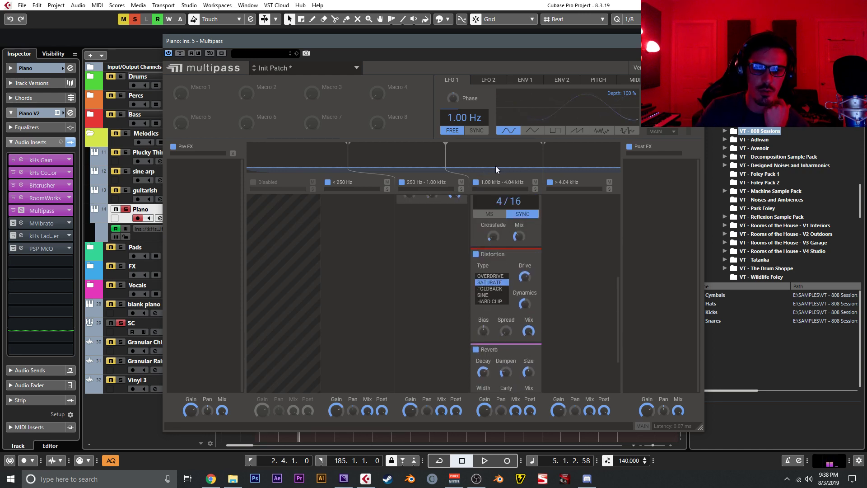
click(696, 41)
Play the piano through Multipass, reactivate the MVibrato insert, and open its editor
key(space)
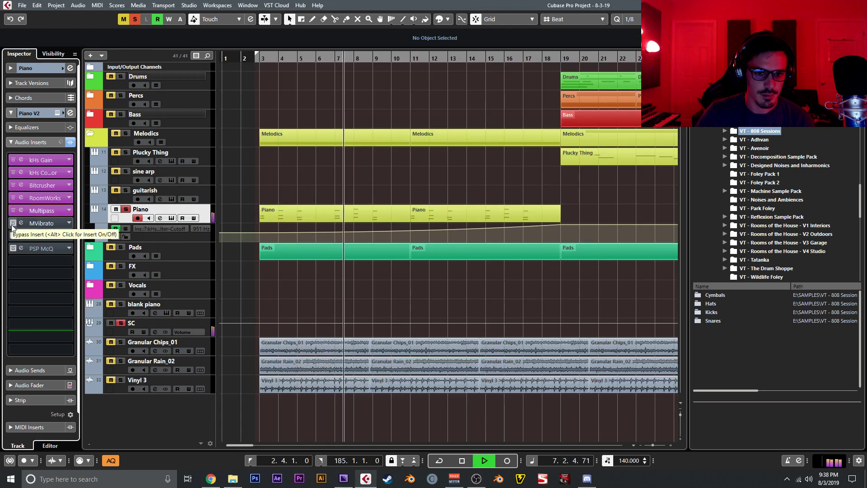
key(space)
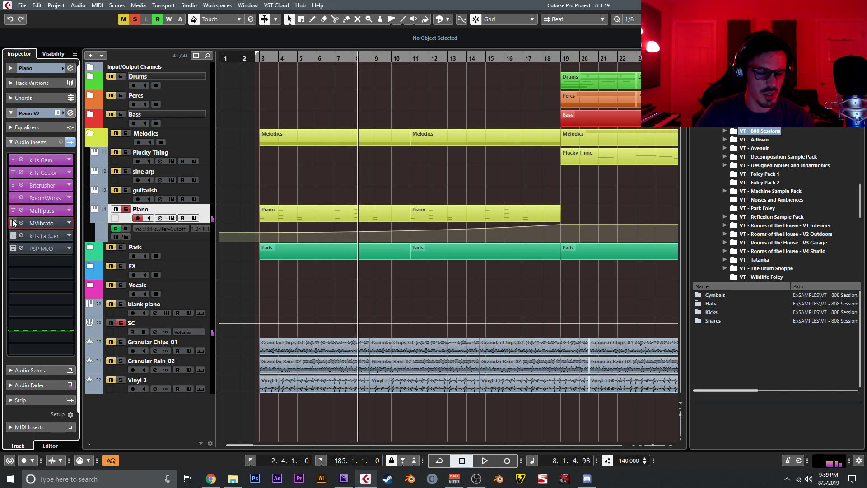
click(21, 222)
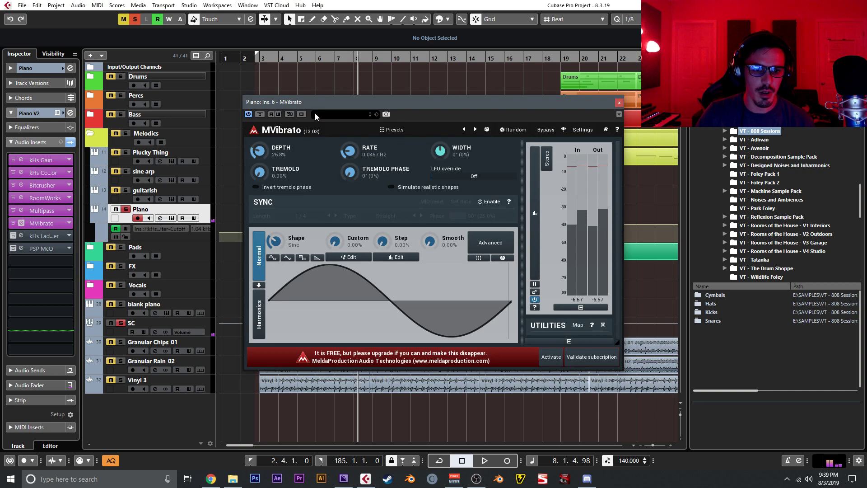
Set MVibrato's rate to 0.0566 Hz and close its editor
drag(313, 105, 275, 66)
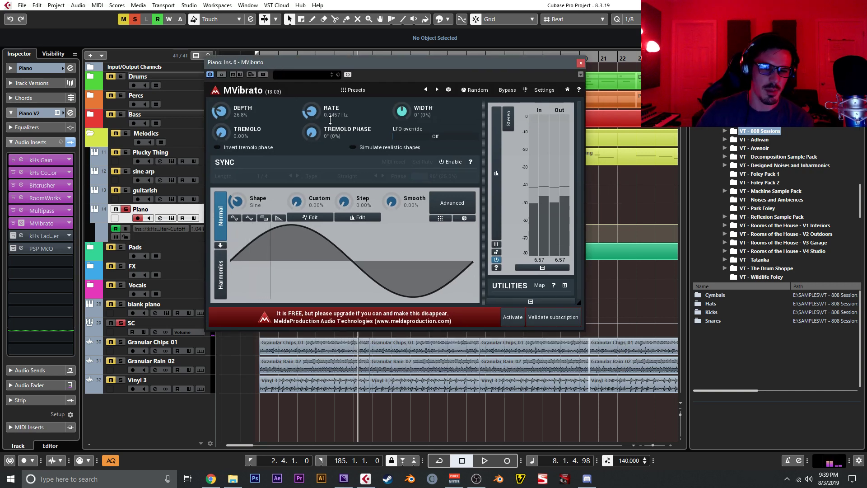
drag(308, 111, 308, 108)
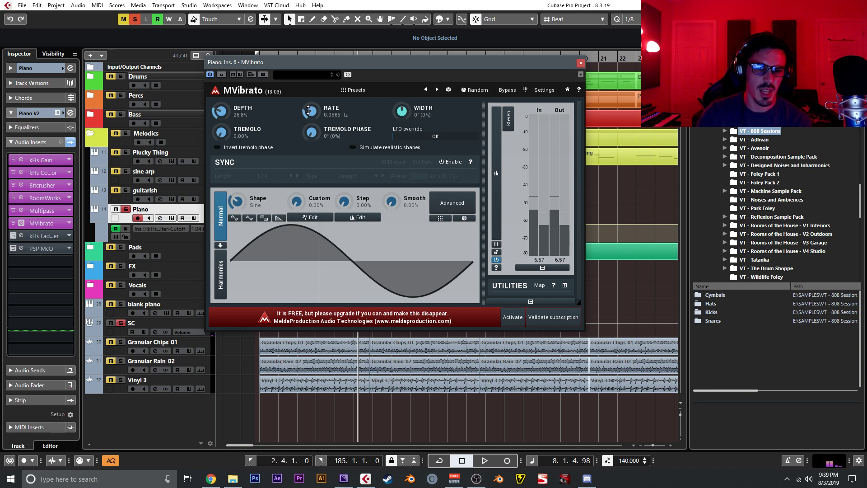
click(580, 63)
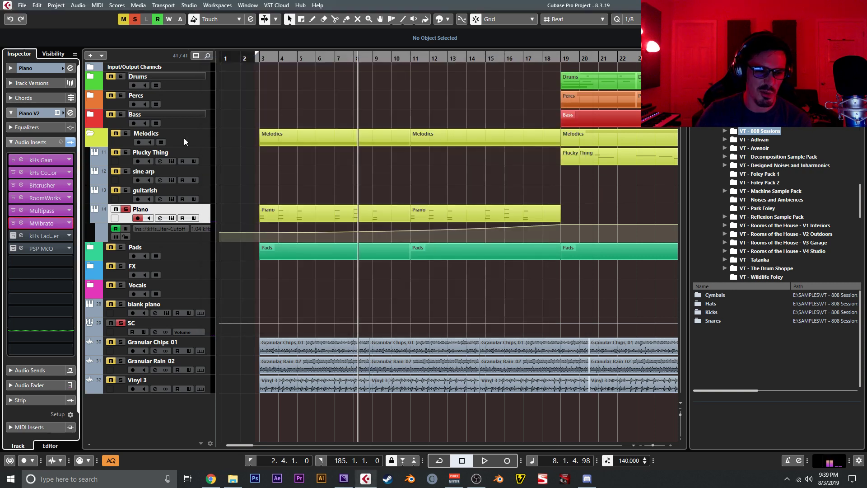
Reactivate the Piano track's kHs Ladder Filter insert and enlarge its cutoff automation lane
click(21, 235)
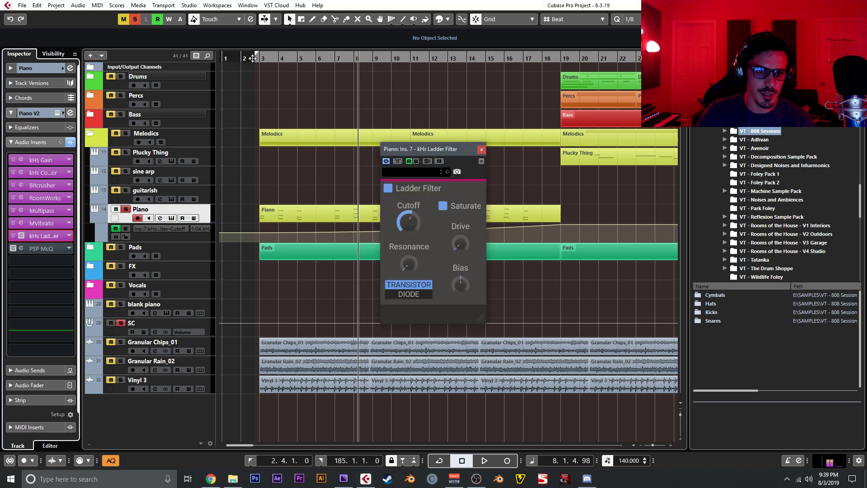
key(space)
click(196, 237)
drag(201, 240, 201, 359)
drag(450, 150, 259, 56)
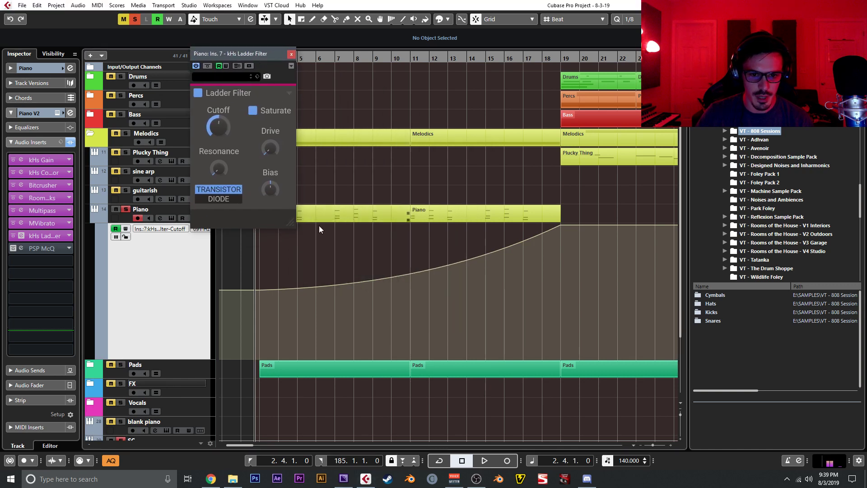
Play the piano intro from just before bar 3 with the filter editor closed, following the cutoff automation curve
key(space)
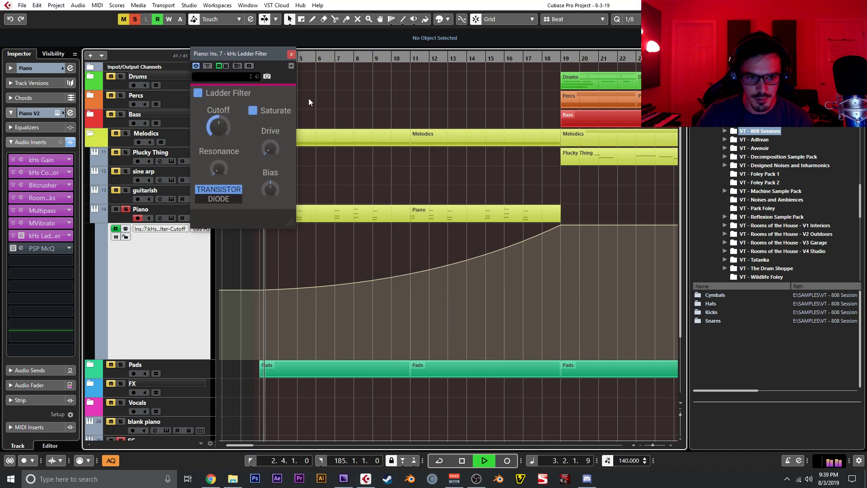
click(292, 54)
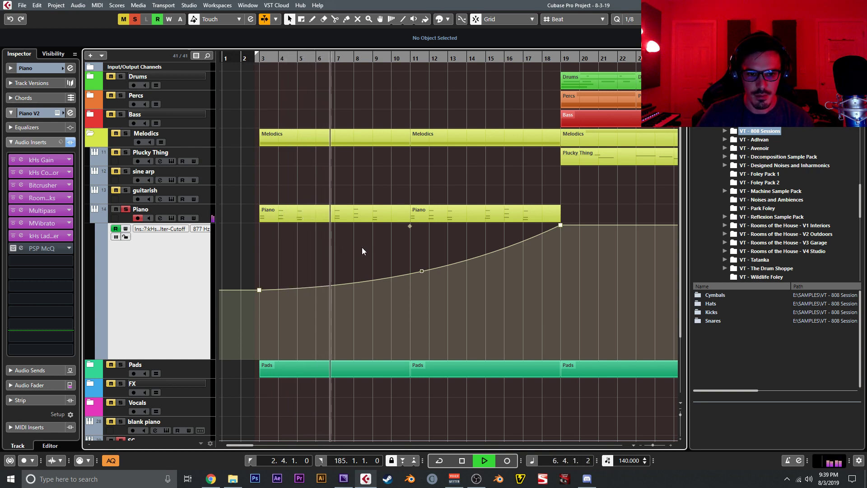
key(space)
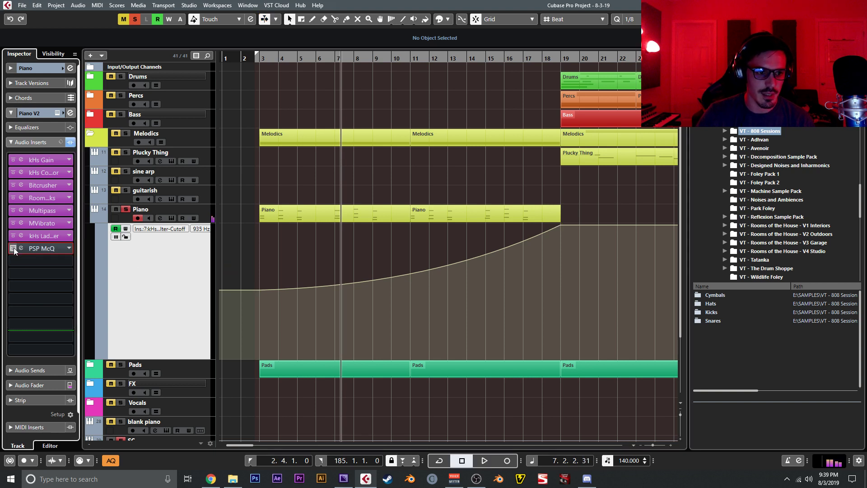
Reactivate the Piano track's PSP McQ insert, listen to the equalized piano, and close the editor
click(27, 248)
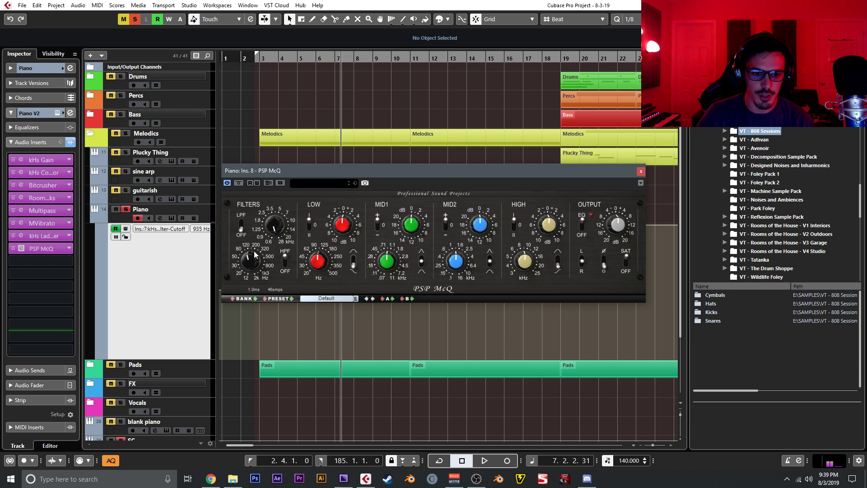
key(space)
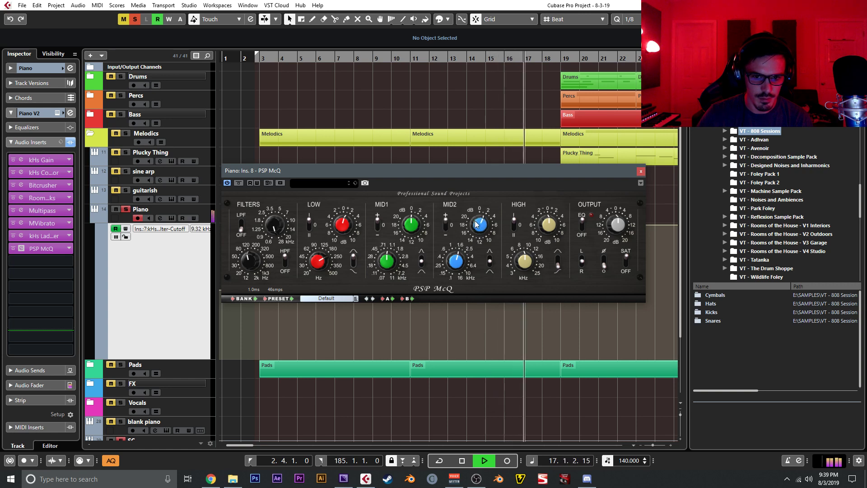
key(space)
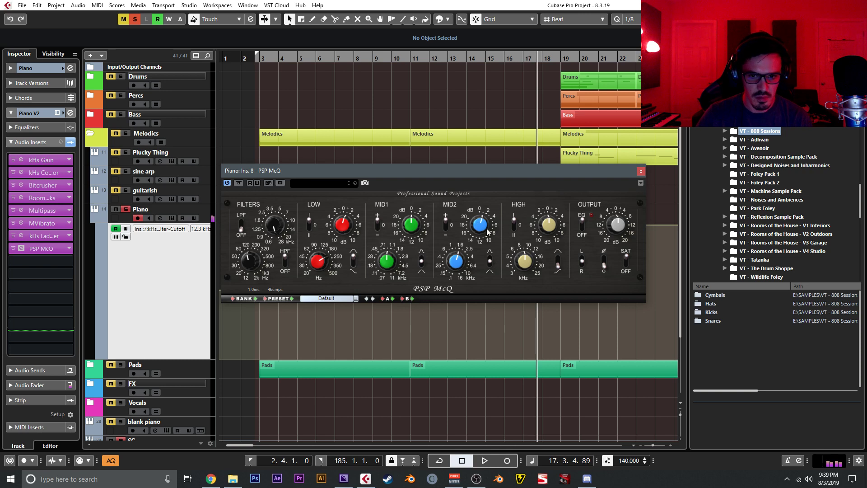
click(641, 171)
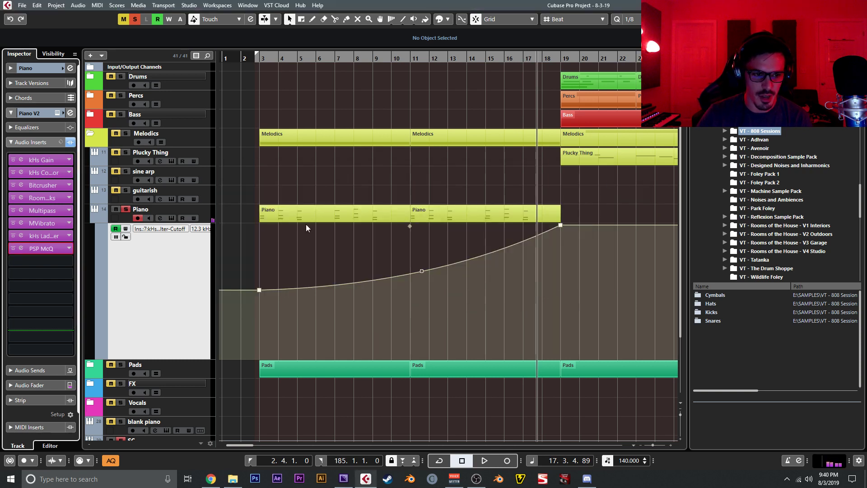
Unsolo the Piano track and shrink its cutoff automation lane back to a compact height
click(126, 209)
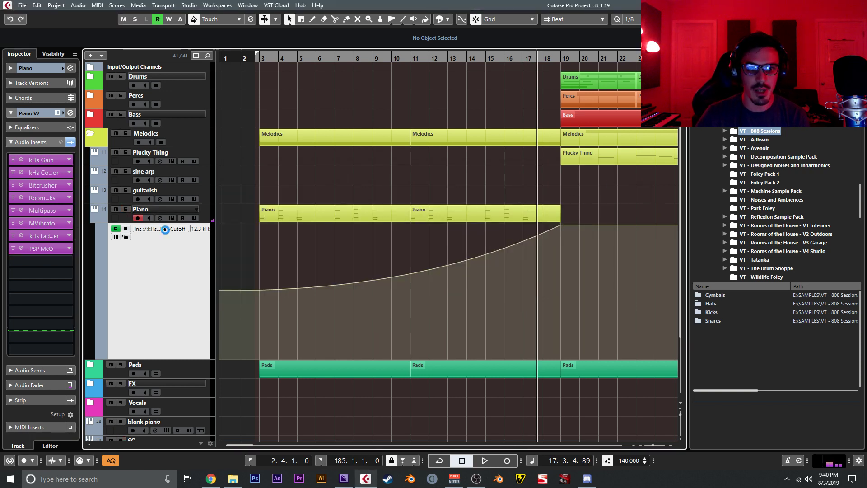
drag(166, 359, 178, 240)
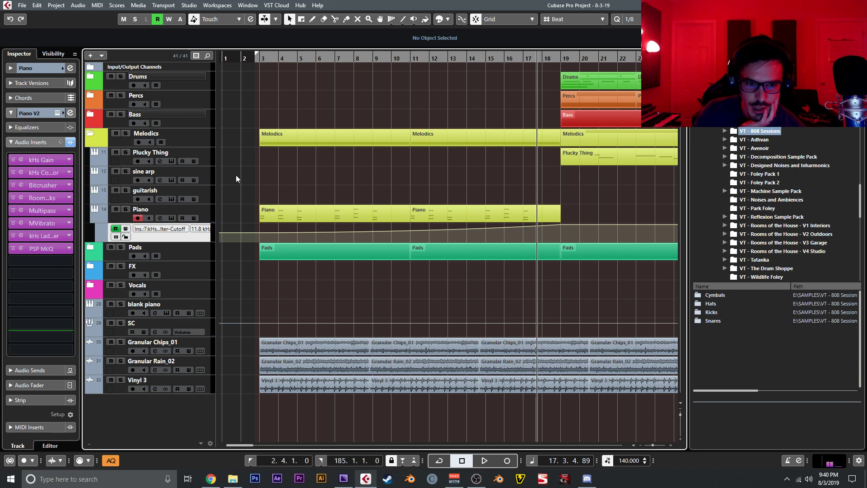
click(254, 64)
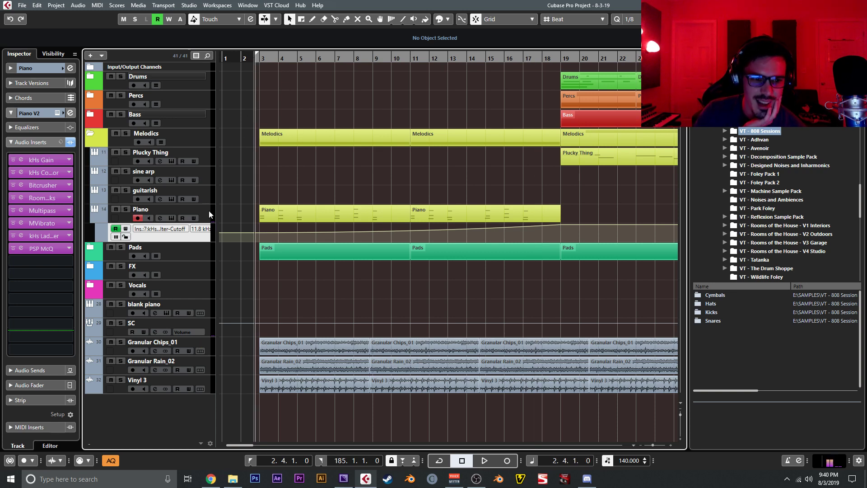
click(207, 210)
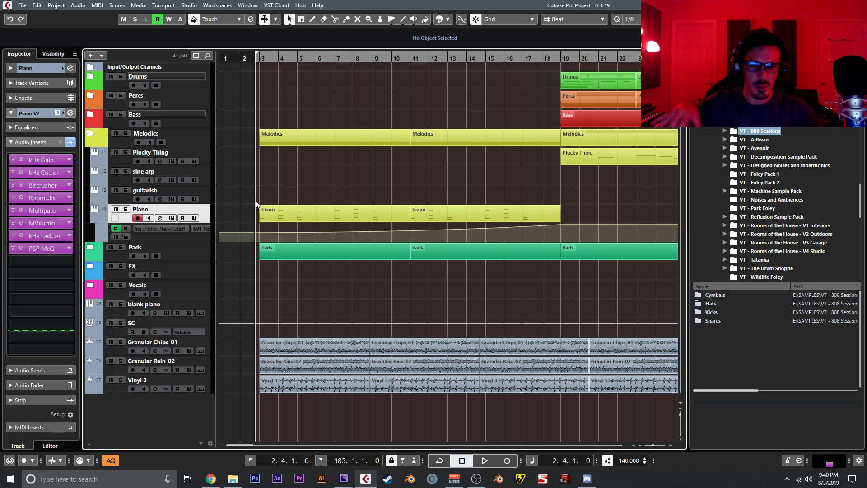
Examine the MIDI notes of the first Piano part, starting at bar 3, and close the note editor
double_click(270, 210)
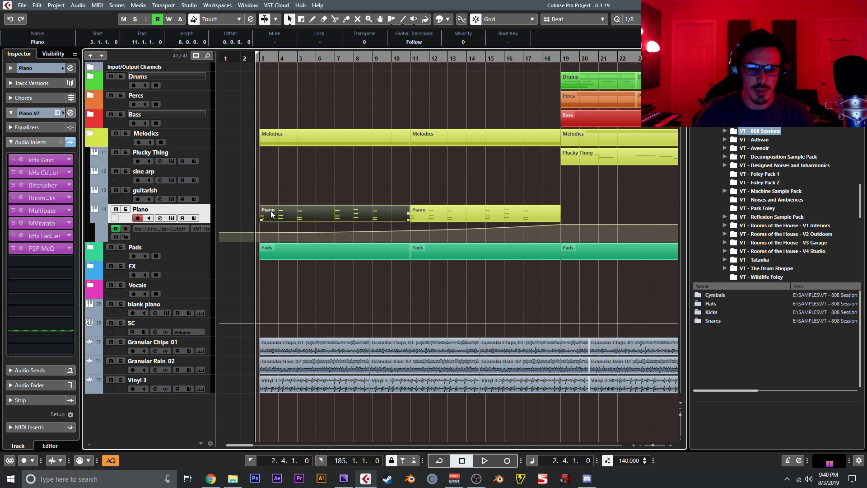
scroll(210, 348, down, 1)
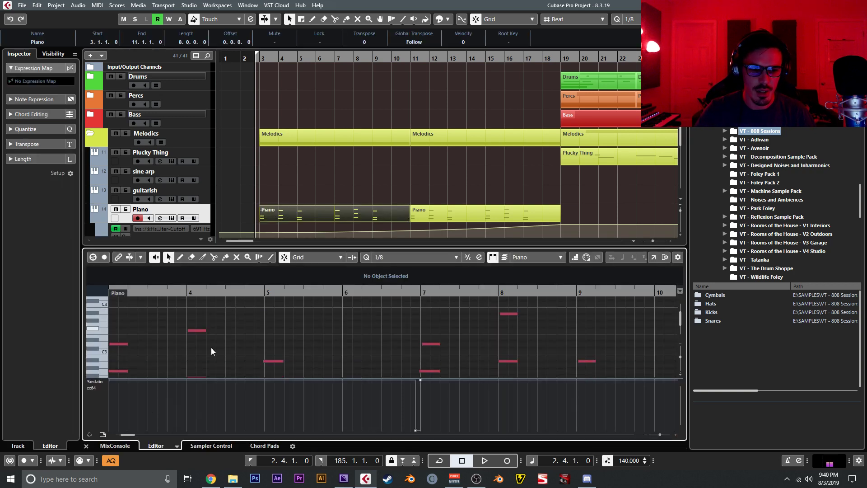
click(86, 446)
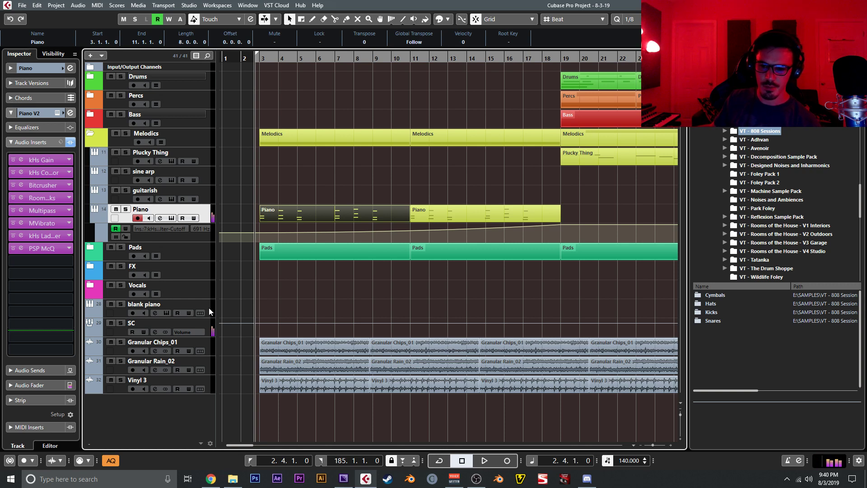
Place the playhead at bar 19 and review the Compressor settings on the SC track
click(574, 59)
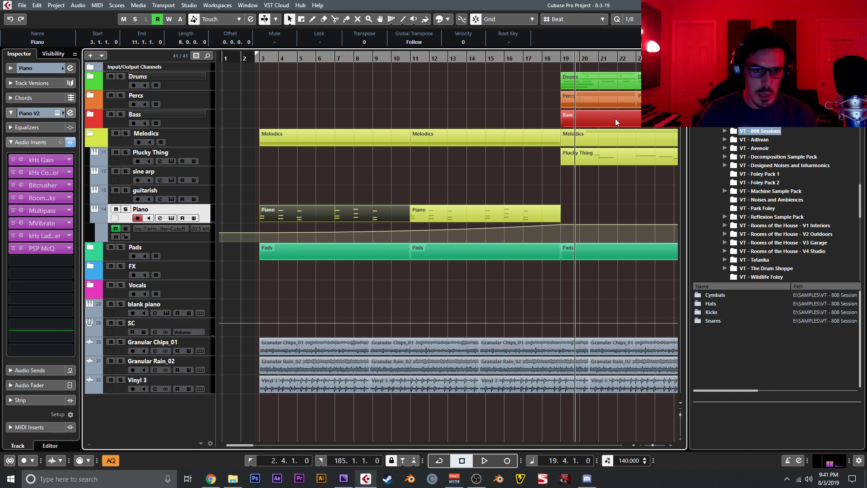
scroll(562, 129, right, 5)
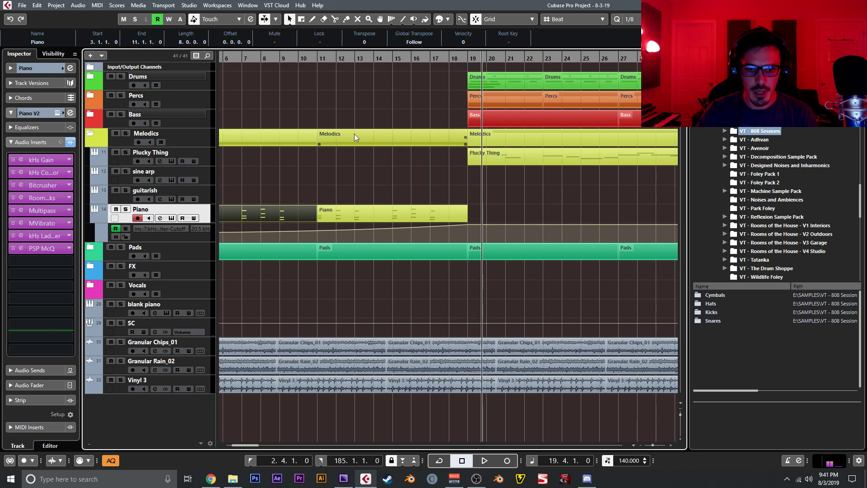
click(122, 331)
click(53, 118)
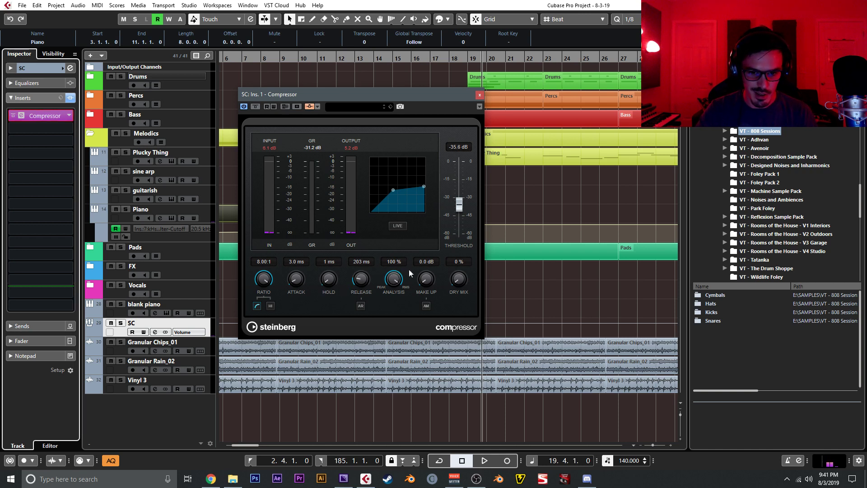
click(479, 95)
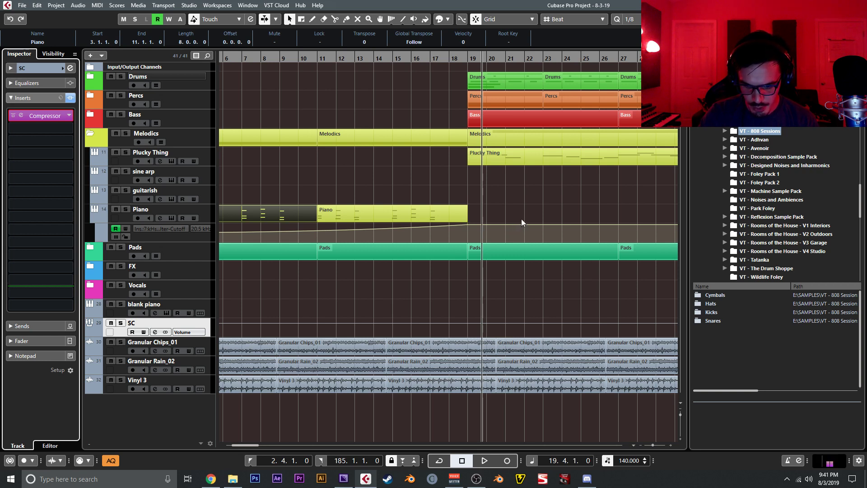
Solo the Plucky Thing track, listen to it from bar 19, and unsolo it
scroll(510, 213, right, 5)
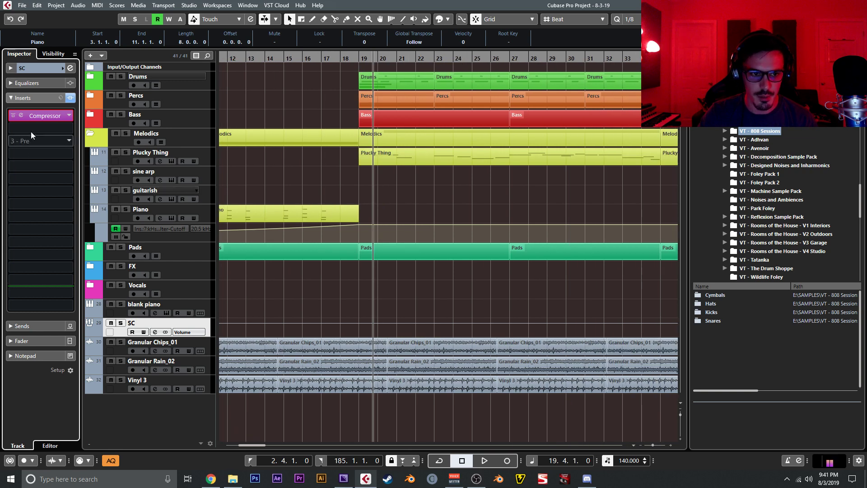
click(91, 114)
click(90, 115)
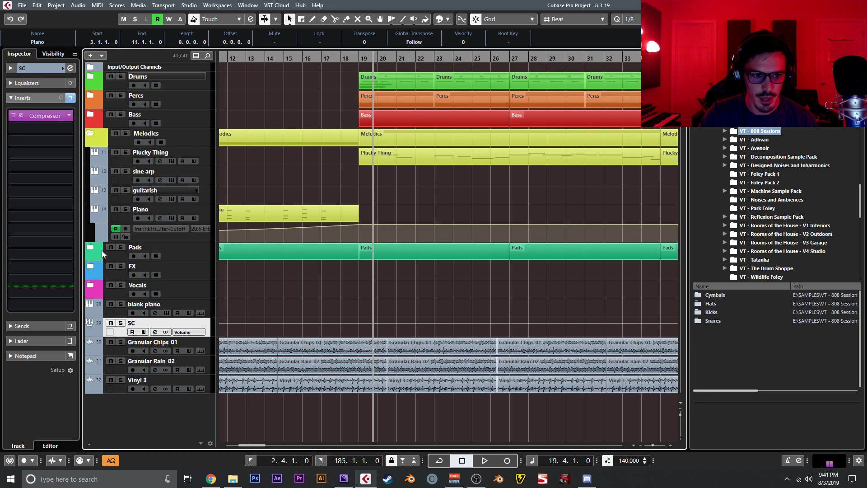
click(118, 163)
click(126, 152)
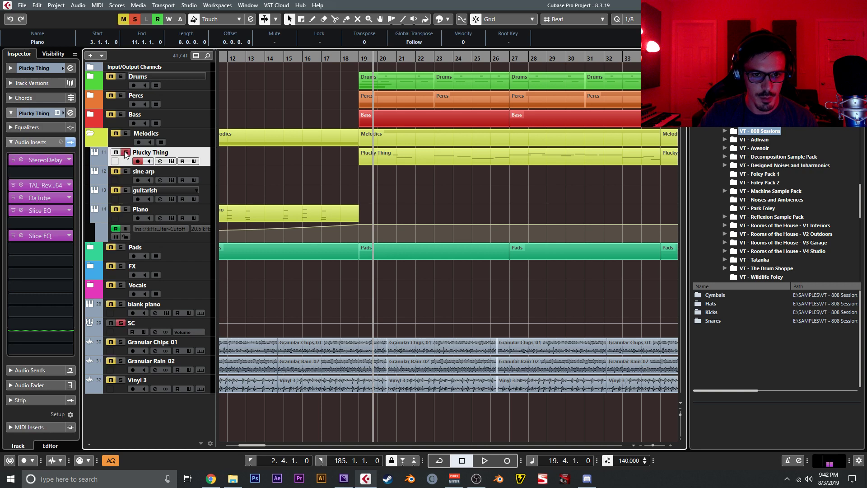
key(space)
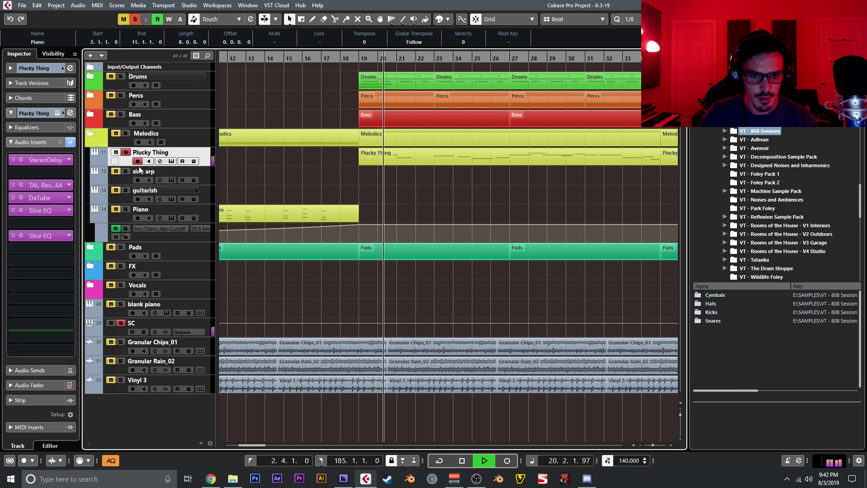
click(126, 154)
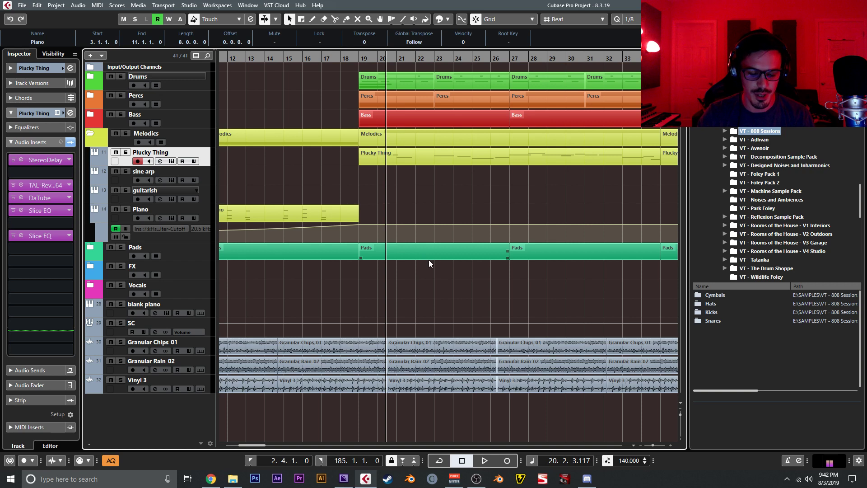
Collapse the Melodics folder track and show the whole song arrangement
key(g)
key(g)
key(g)
key(g)
key(g)
key(g)
key(g)
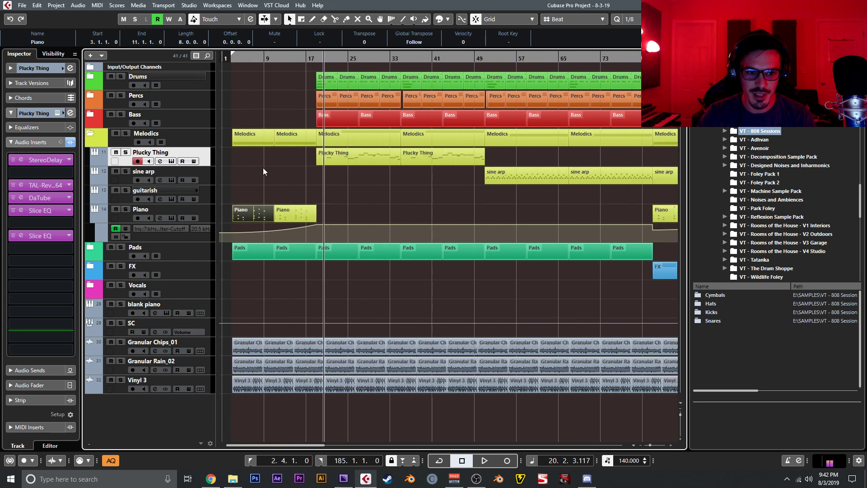
click(92, 132)
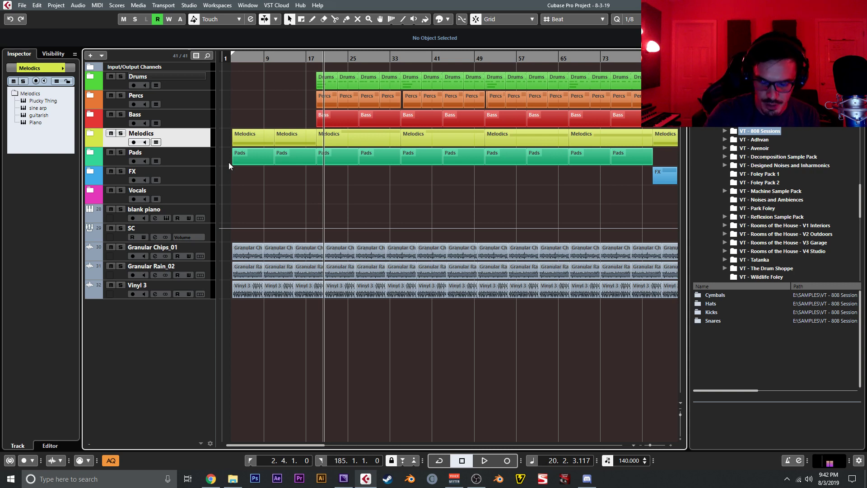
scroll(228, 162, down, 5)
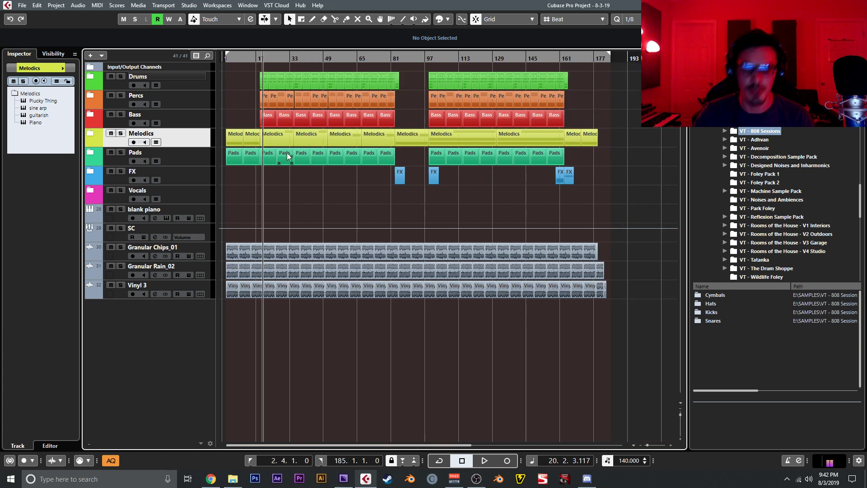
Play the full mix from bar 83, where the break begins, into the second drum section
click(424, 58)
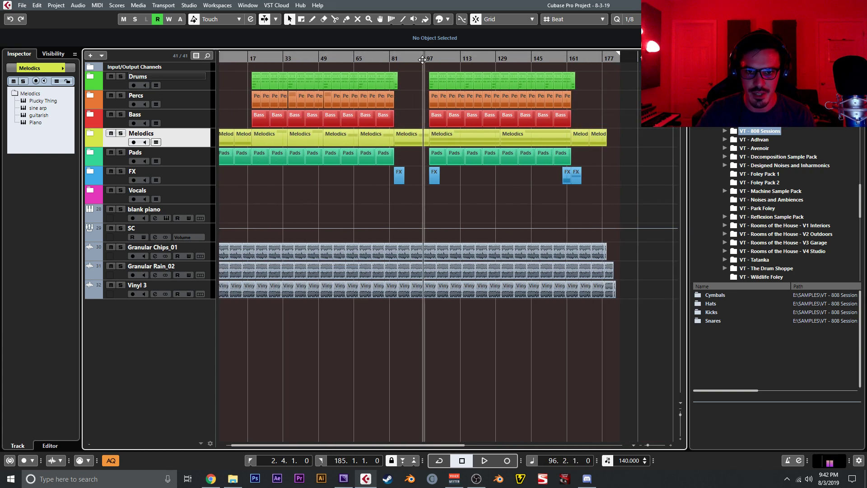
key(h)
key(h)
key(h)
click(362, 57)
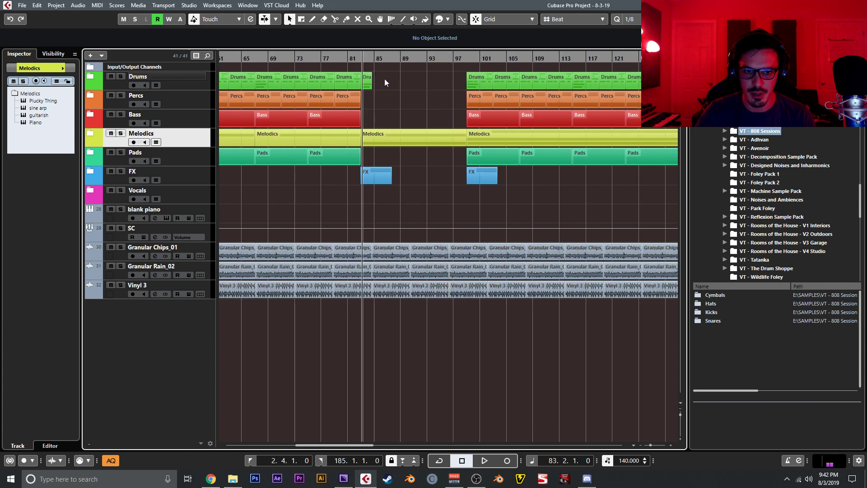
click(360, 56)
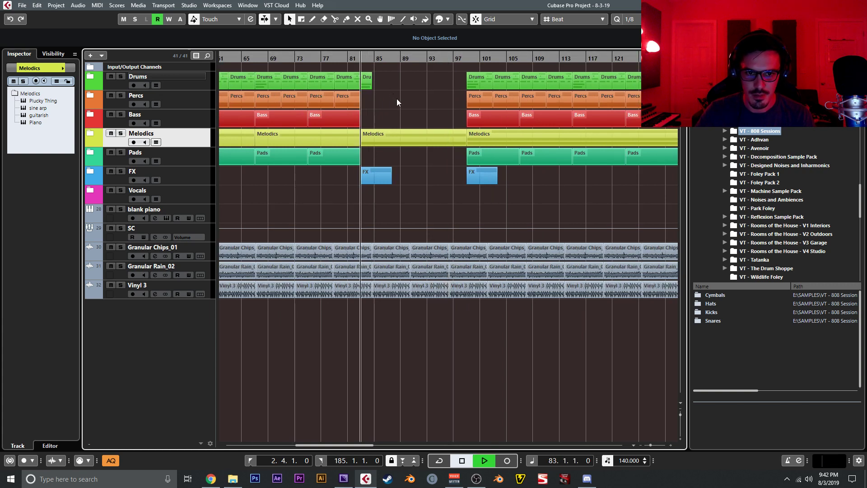
key(space)
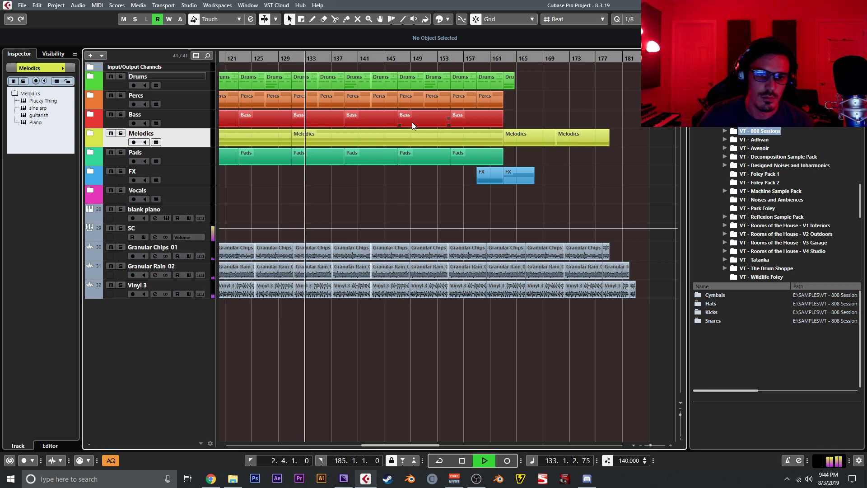
Stop playback, expand the Drums folder and copy the VT 808 Cymbal (12) and (13) clips from bar 127 to bar 131
key(space)
click(90, 79)
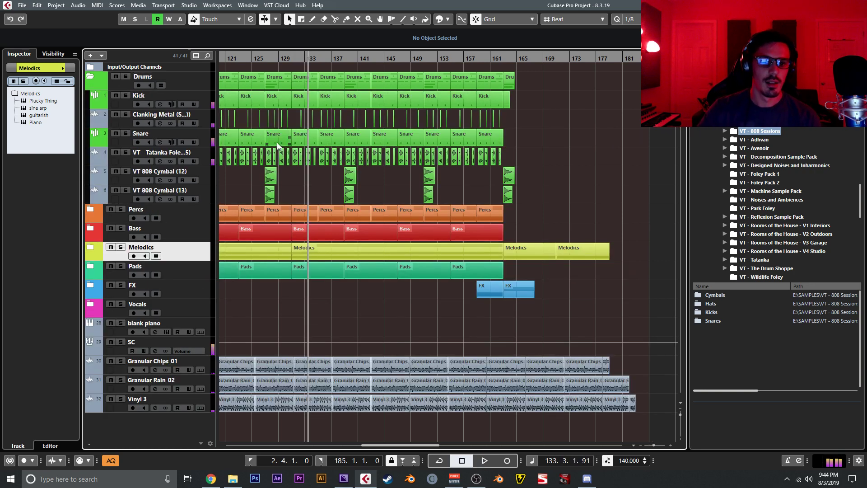
key(h)
key(h)
key(h)
drag(421, 180, 375, 192)
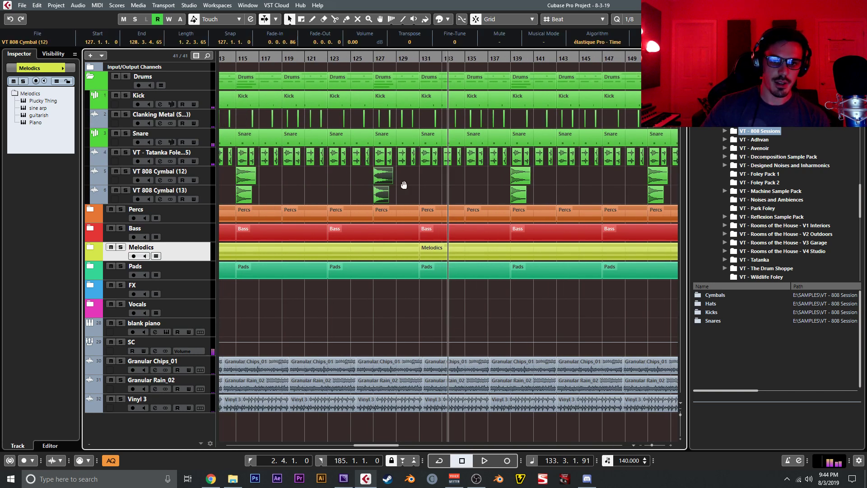
key(g)
key(g)
key(g)
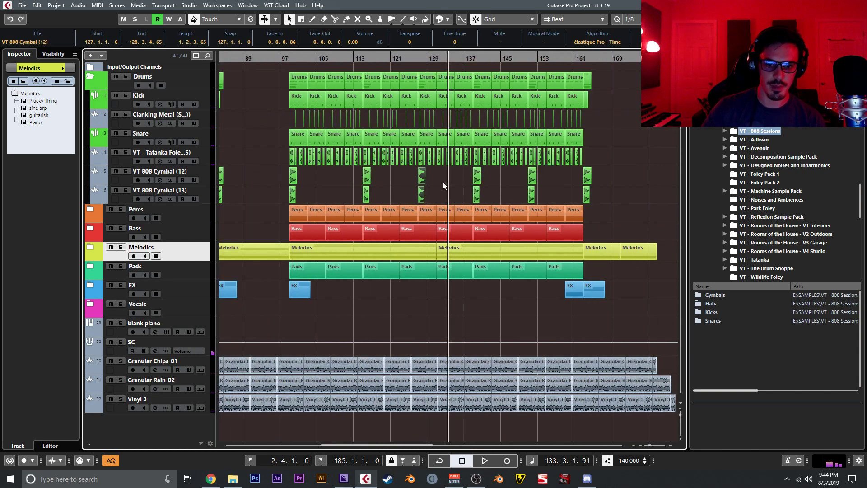
drag(432, 180, 441, 183)
Set the grid type to Bar and reposition the copied VT 808 cymbal pair at bar 131
click(555, 21)
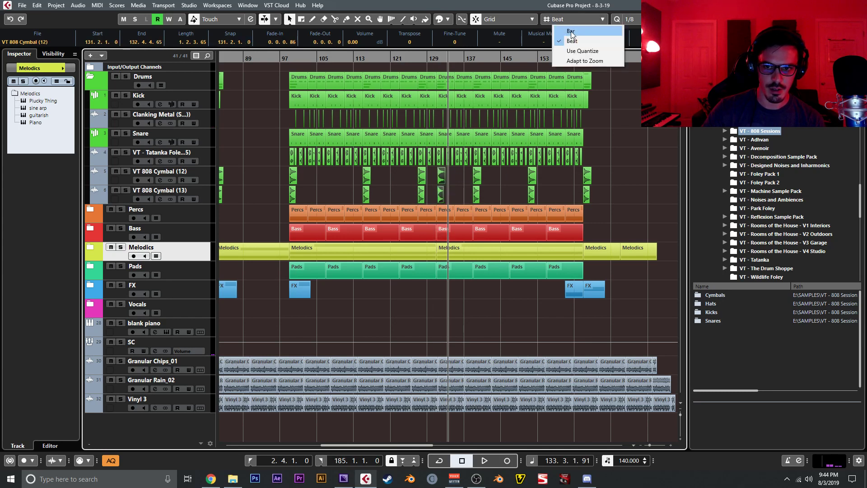
click(565, 29)
key(g)
key(g)
key(h)
key(h)
key(h)
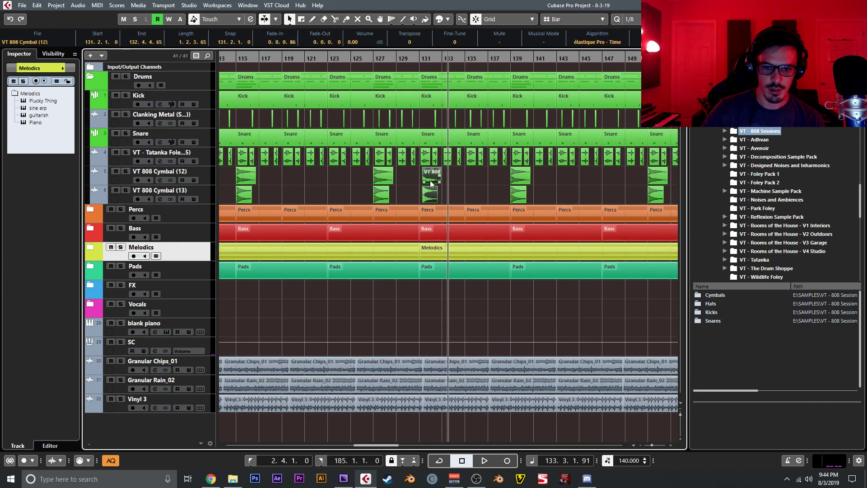
drag(426, 178, 445, 199)
key(g)
key(g)
key(g)
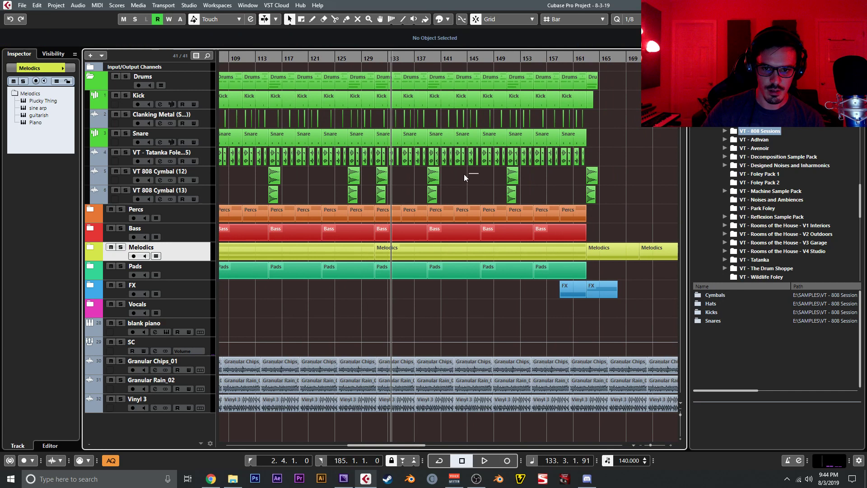
Remove the cymbal pair at bar 127 and rearrange and duplicate the others so a pair falls every eight bars through bar 155
drag(434, 183, 487, 186)
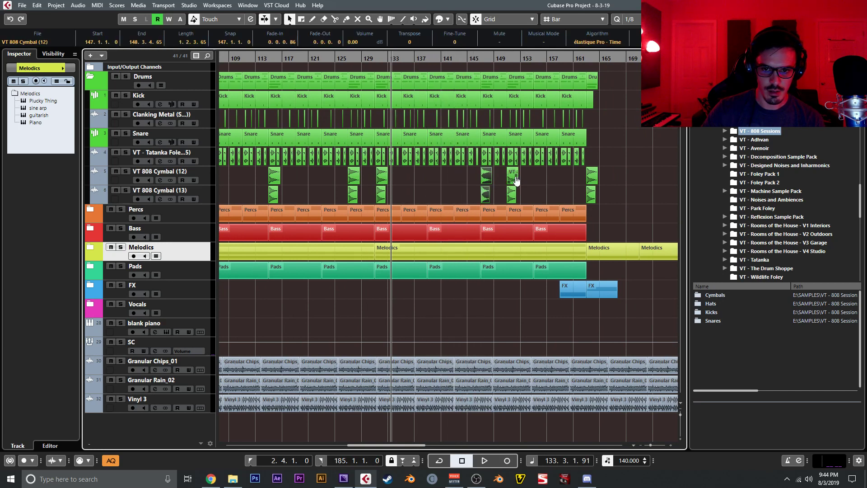
scroll(464, 190, left, 6)
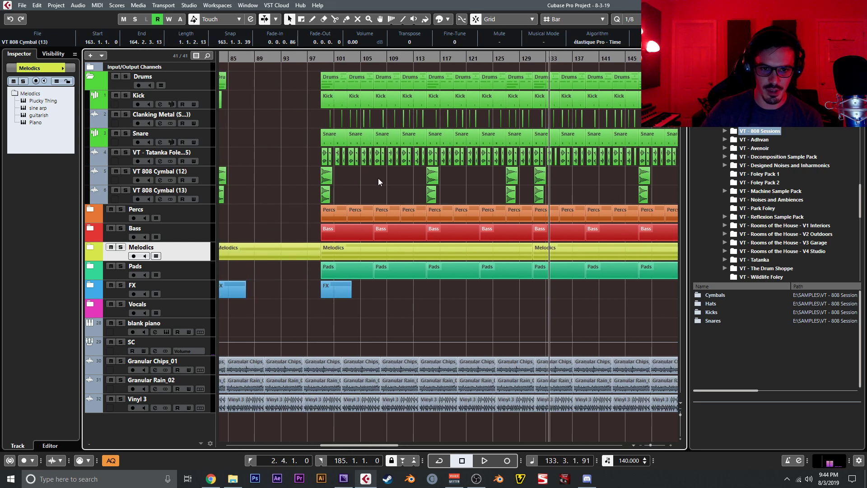
click(432, 178)
drag(433, 181, 558, 184)
key(Delete)
scroll(571, 193, right, 3)
key(ctrl+d)
scroll(505, 180, right, 3)
click(508, 187)
key(ctrl+d)
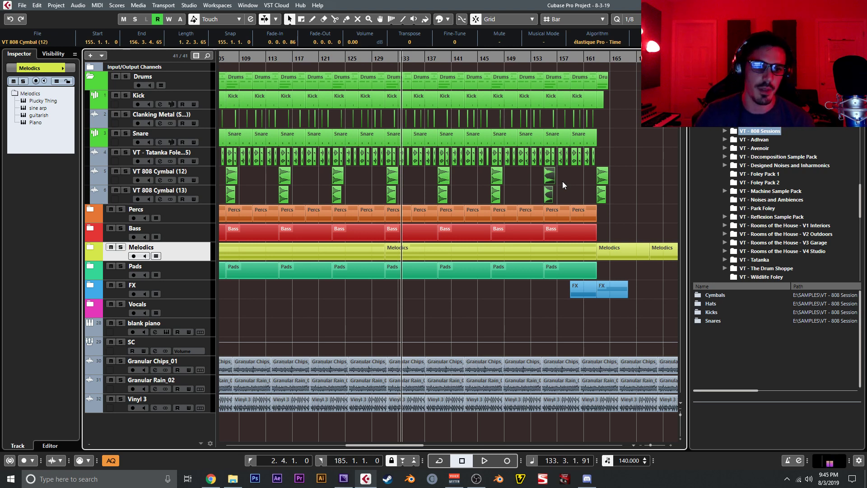
Expand the Percs folder, place the playhead at bar 33 and inspect the gap in the percussion clips at bar 35
click(131, 213)
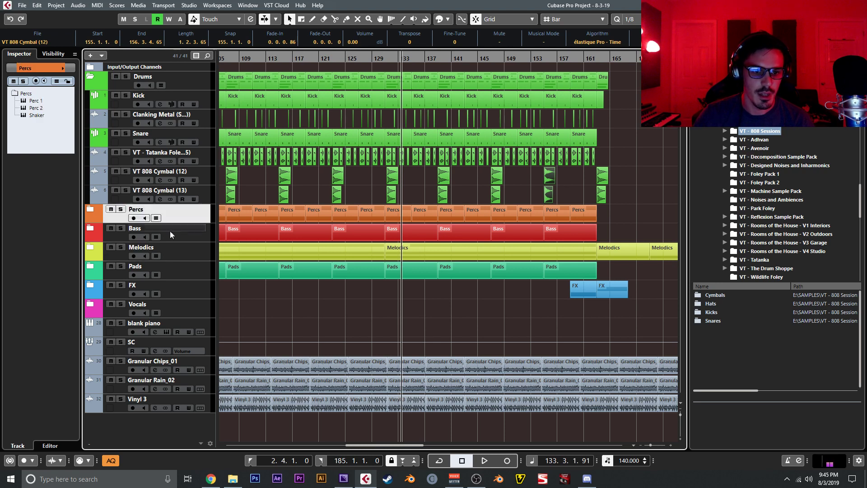
click(90, 212)
scroll(652, 287, left, 5)
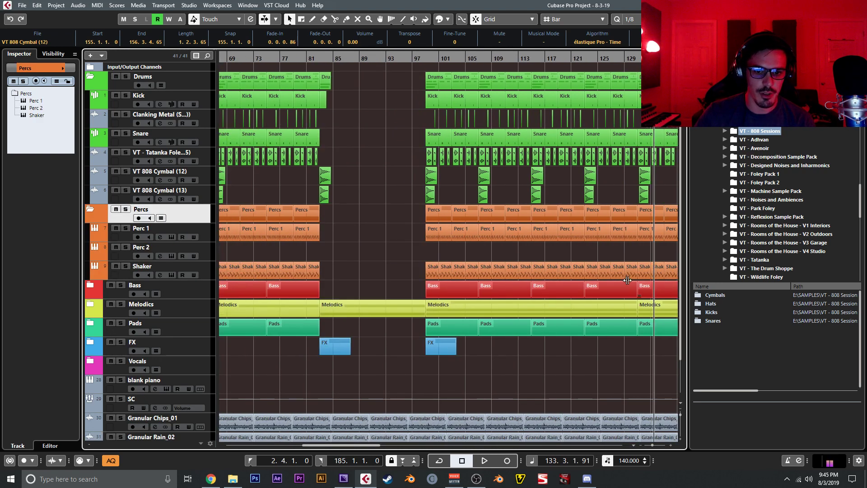
scroll(652, 287, left, 8)
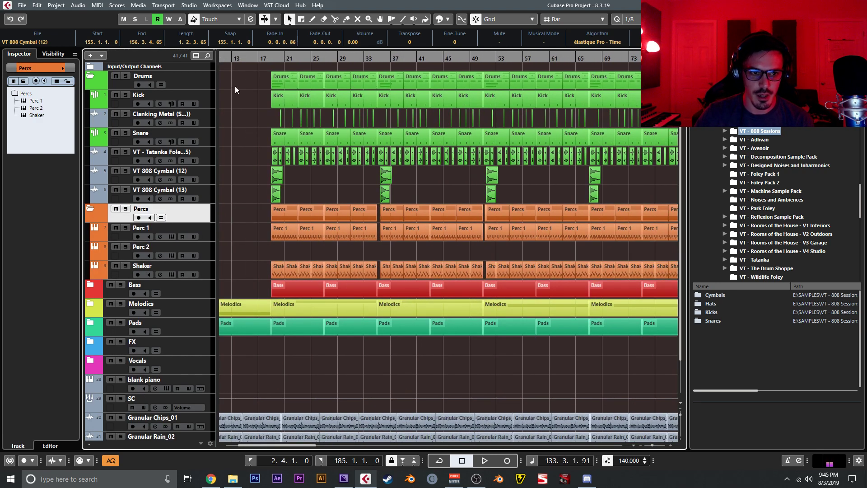
click(365, 58)
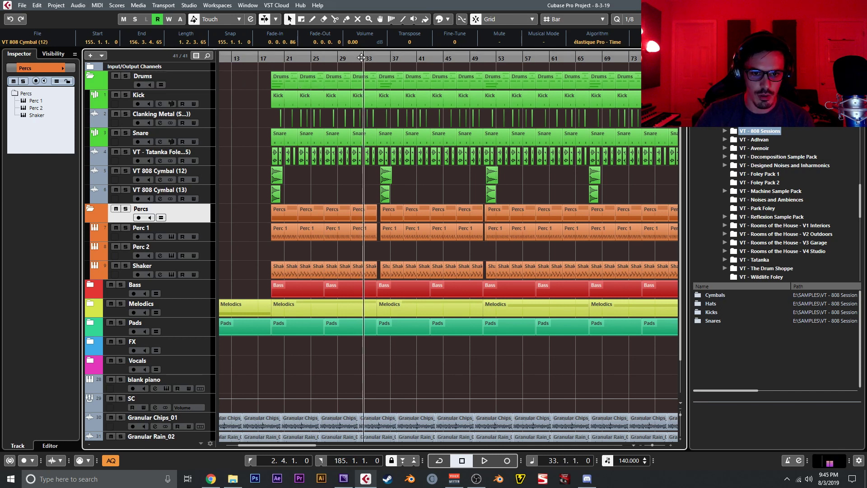
drag(364, 188, 397, 243)
key(h)
key(h)
key(h)
key(h)
key(h)
drag(556, 253, 428, 254)
click(427, 252)
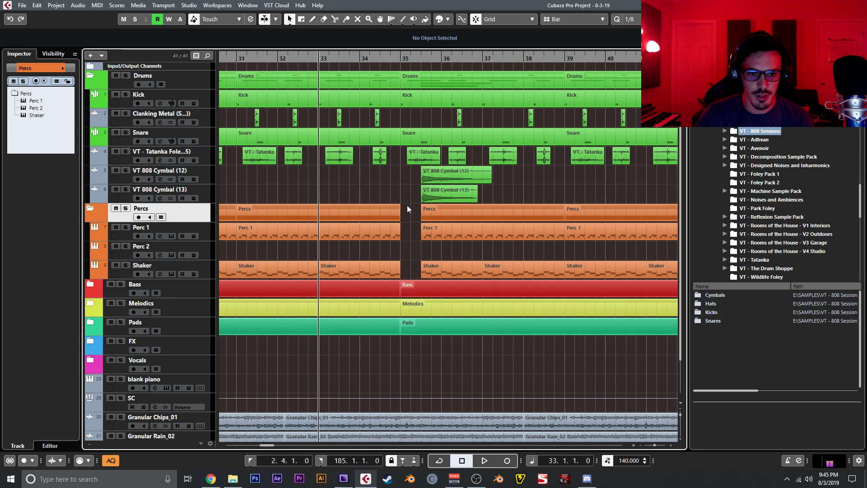
Play the mix from bar 33 through the percussion gap at bar 35 and stop playback
key(g)
key(g)
key(g)
key(g)
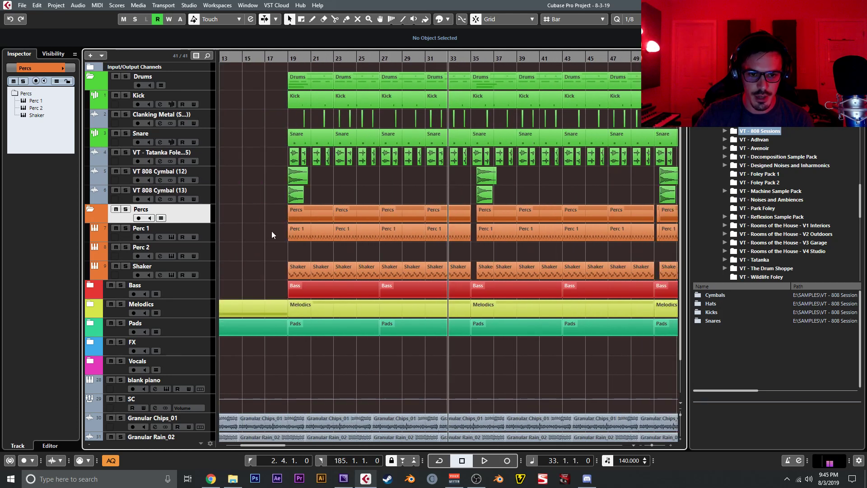
drag(454, 235, 466, 245)
click(465, 247)
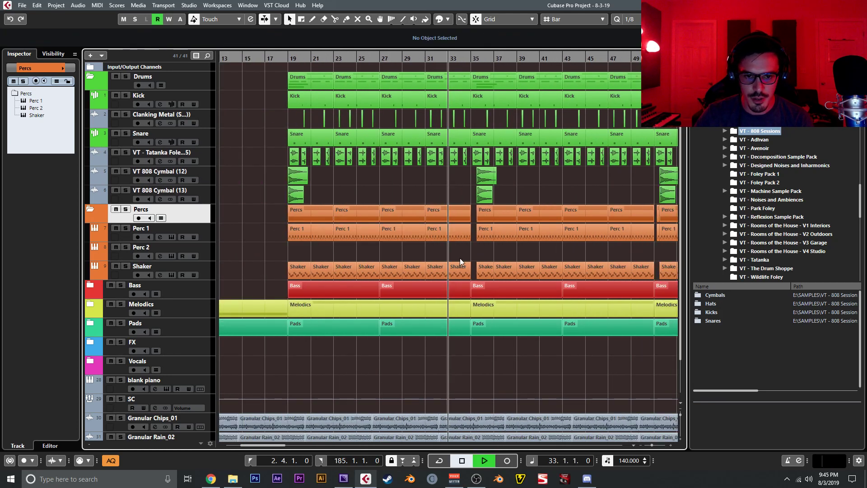
key(h)
key(h)
key(h)
key(h)
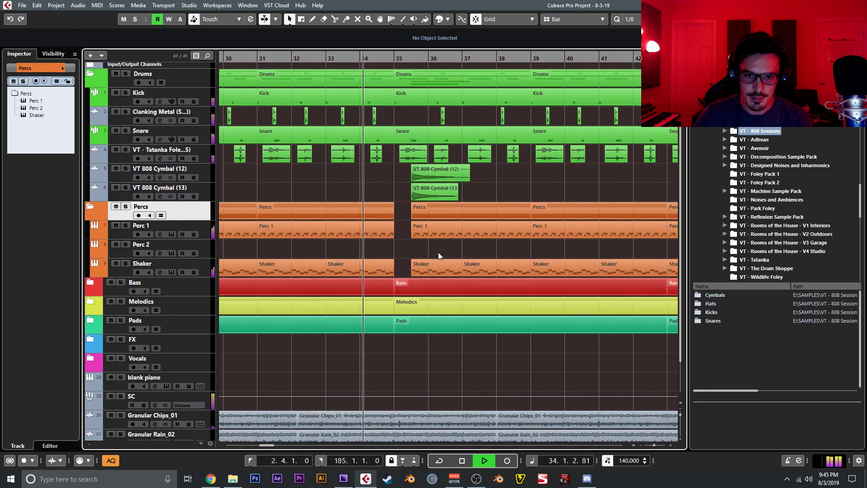
drag(437, 252, 421, 251)
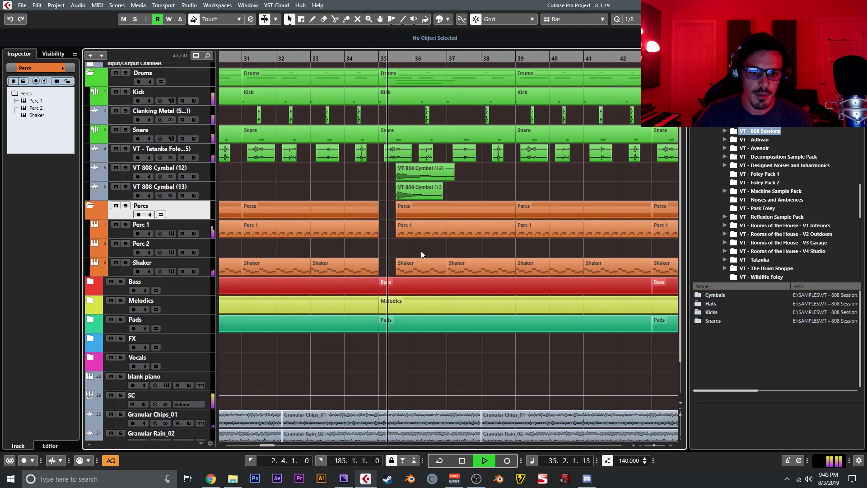
key(space)
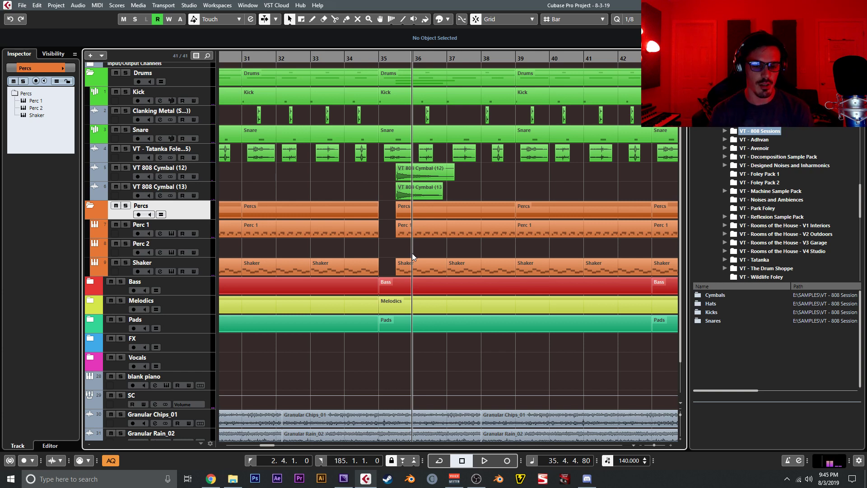
Play the mix from bar 50 through the percussion gap at bar 51 and stop playback
key(g)
key(g)
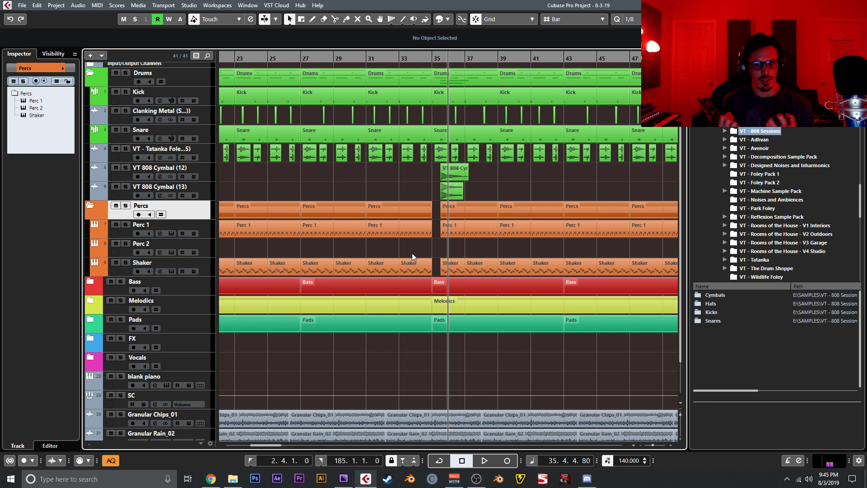
key(g)
key(g)
key(g)
key(h)
key(h)
key(h)
drag(555, 194, 341, 182)
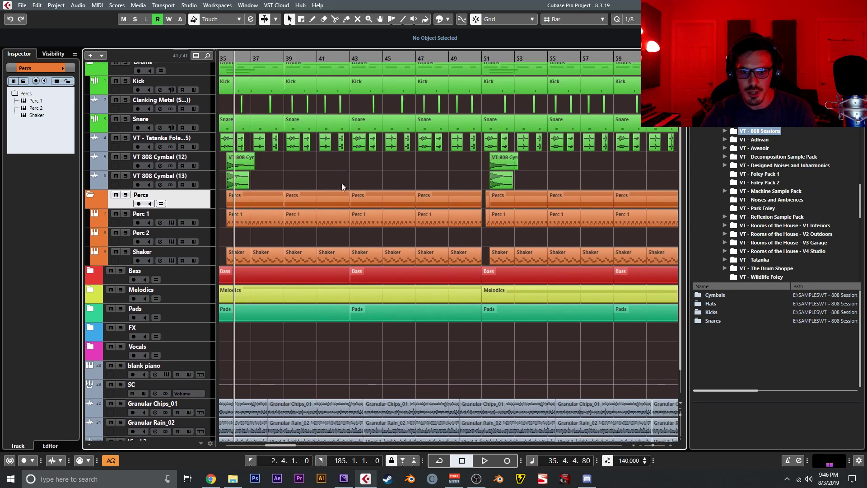
click(465, 59)
key(space)
key(h)
key(h)
key(h)
drag(568, 181, 453, 192)
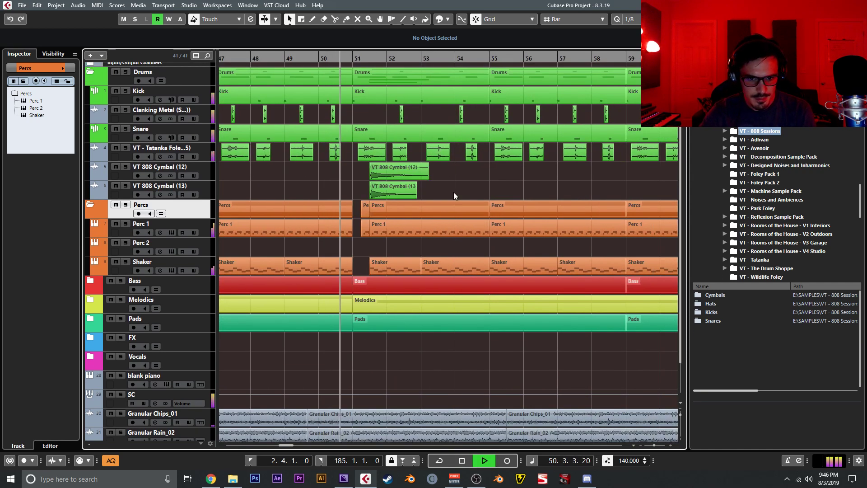
key(h)
key(space)
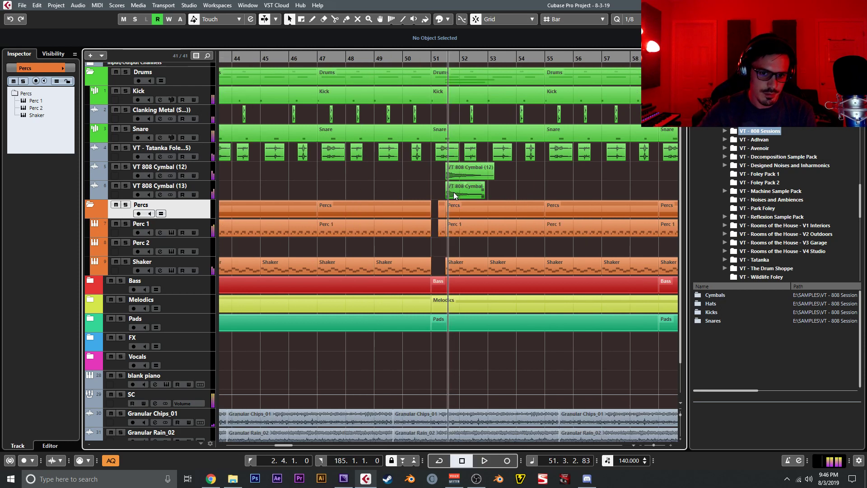
Open the short Perc 1 clip at 51.2, set the quantize to 1/16 and draw a note at its start, at the longer note's pitch
key(h)
double_click(413, 228)
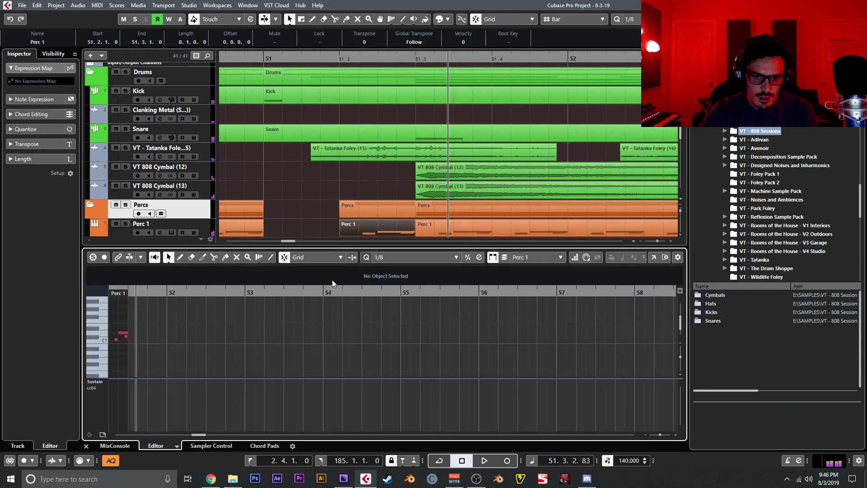
key(h)
key(h)
key(h)
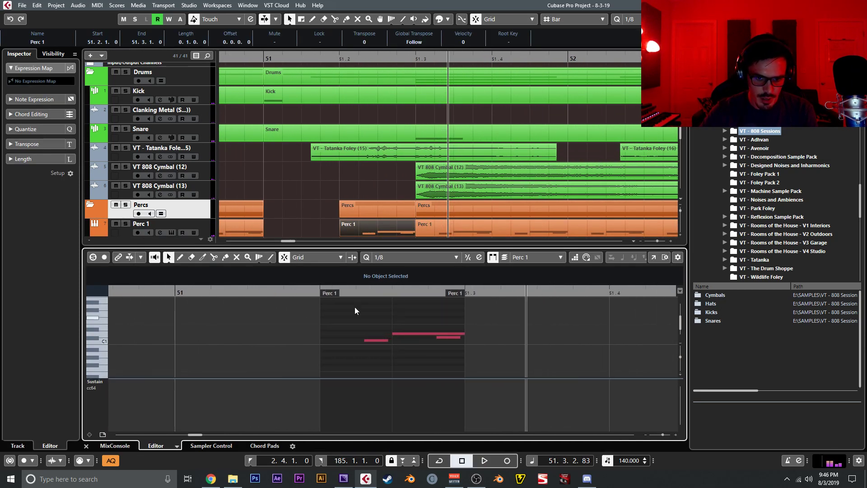
click(409, 261)
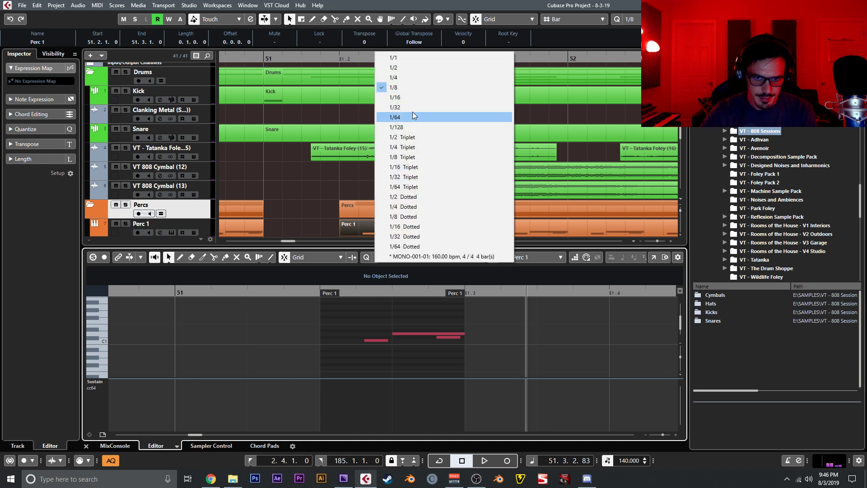
click(410, 99)
right_click(341, 318)
click(354, 319)
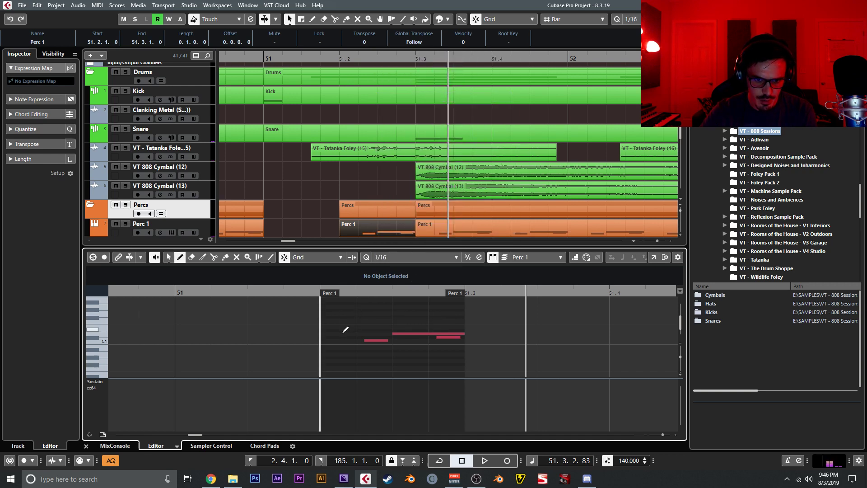
click(339, 334)
Play the transition from just before bar 51 to hear the edited Perc 1 clip, and close the note editor
click(274, 292)
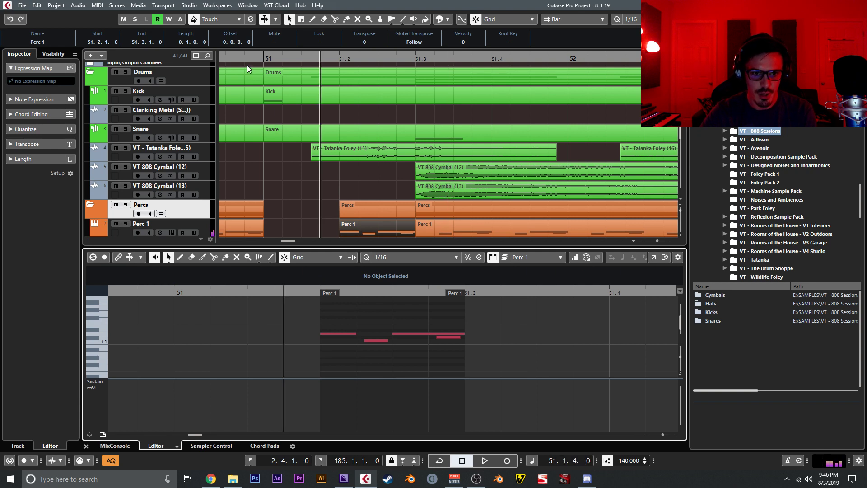
click(263, 58)
drag(304, 113, 387, 130)
key(space)
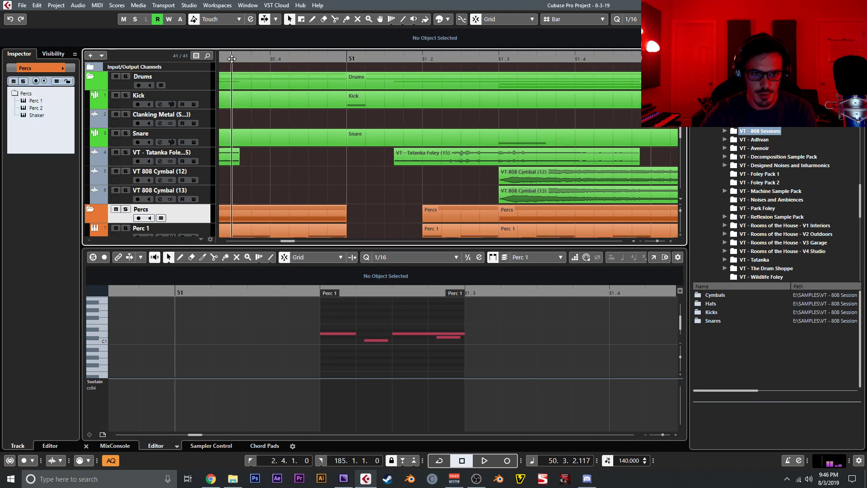
key(space)
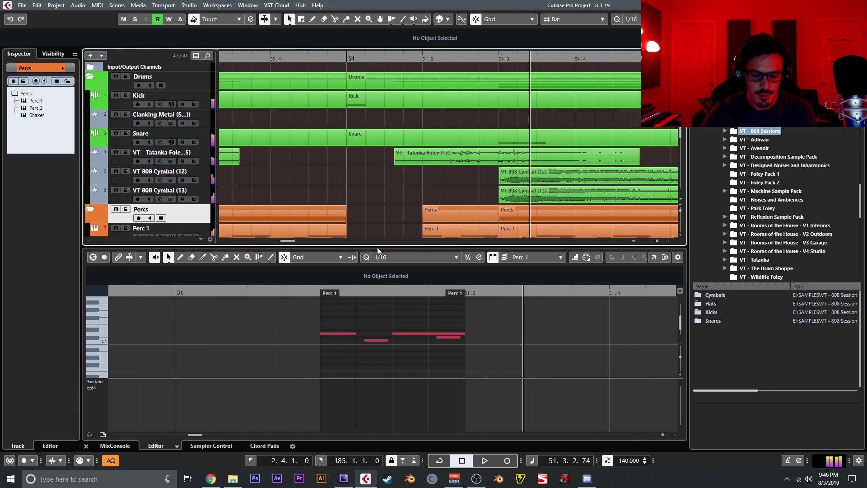
key(g)
key(g)
key(g)
key(g)
key(g)
key(g)
key(g)
key(g)
key(g)
key(g)
click(85, 446)
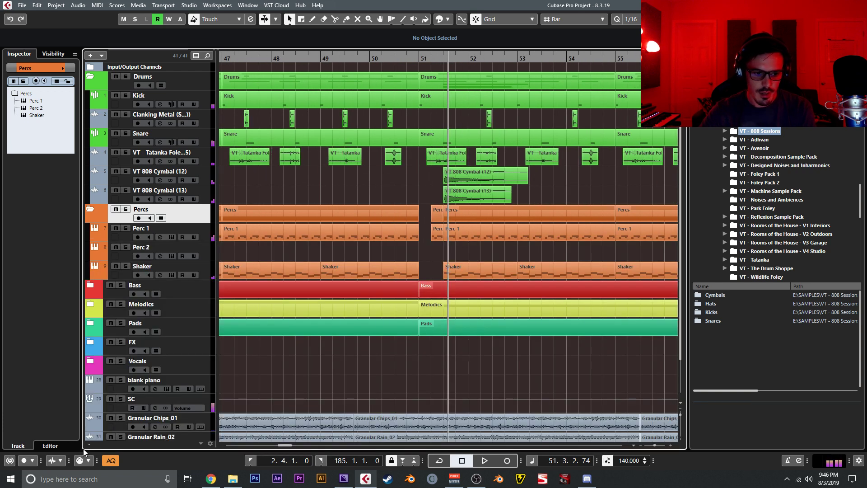
Reopen the short Perc 1 clip at 51.2, set the quantize to 1/32 and draw a C#1 note at 51.2.1.60
double_click(437, 230)
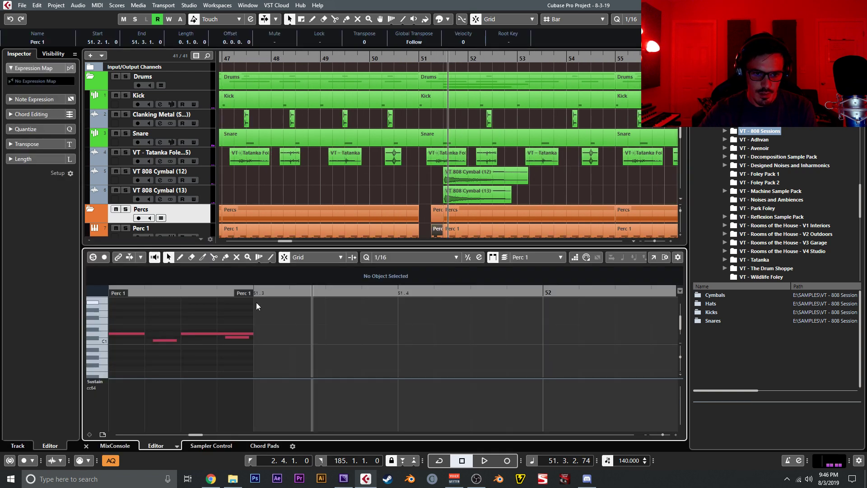
click(365, 258)
click(406, 108)
right_click(158, 329)
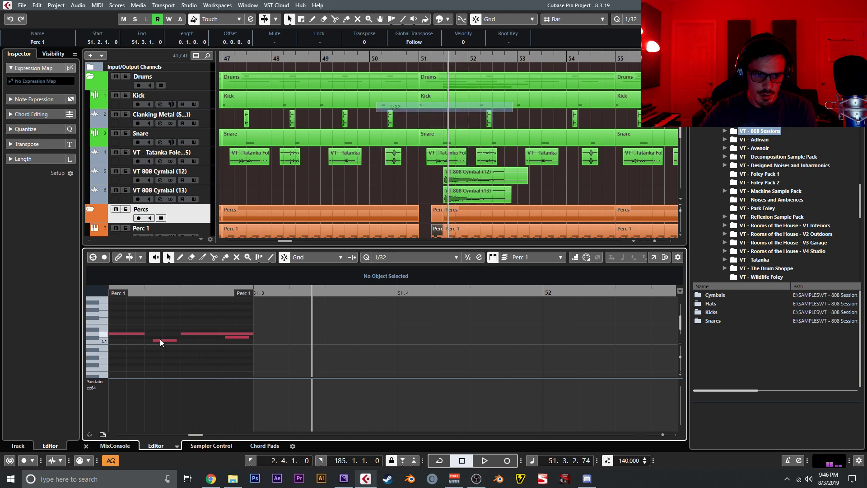
click(164, 327)
click(137, 337)
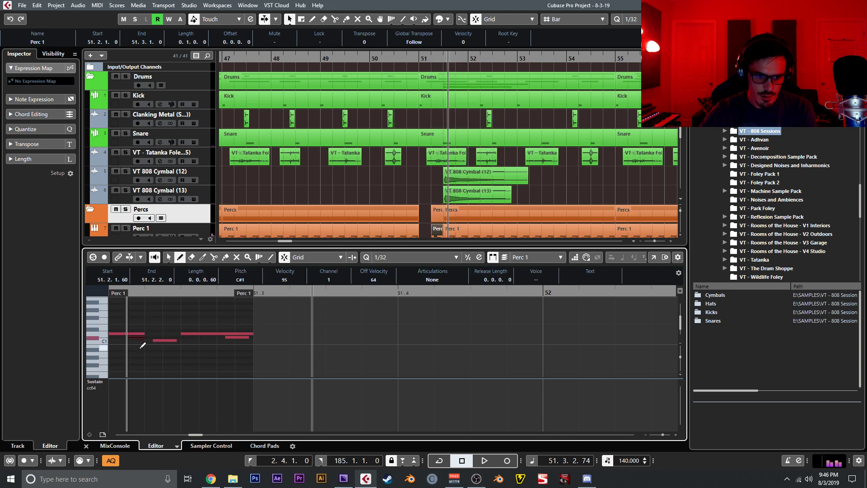
click(318, 330)
key(1)
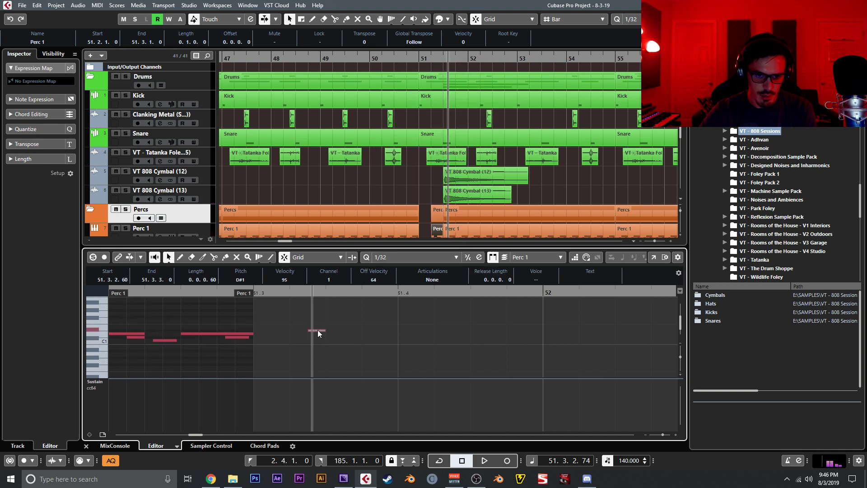
Clear the stray D#1 note beyond the end of the short Perc 1 clip and play the transition from bar 50
drag(325, 325, 324, 350)
click(371, 58)
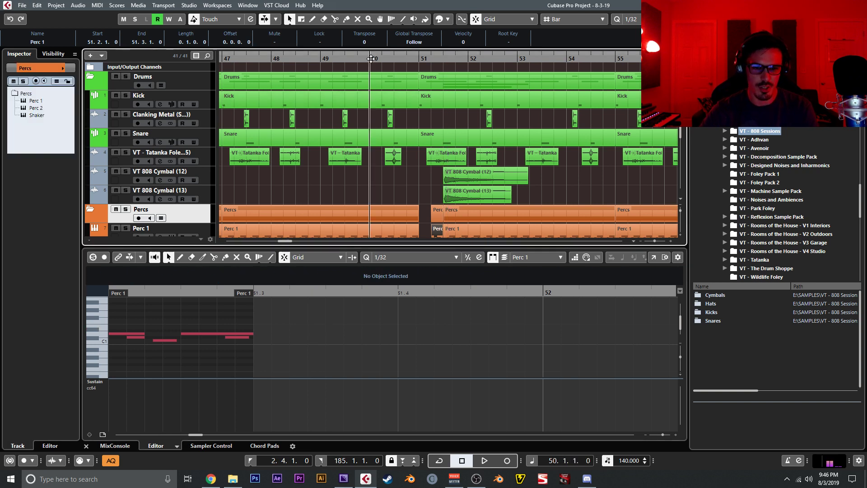
key(space)
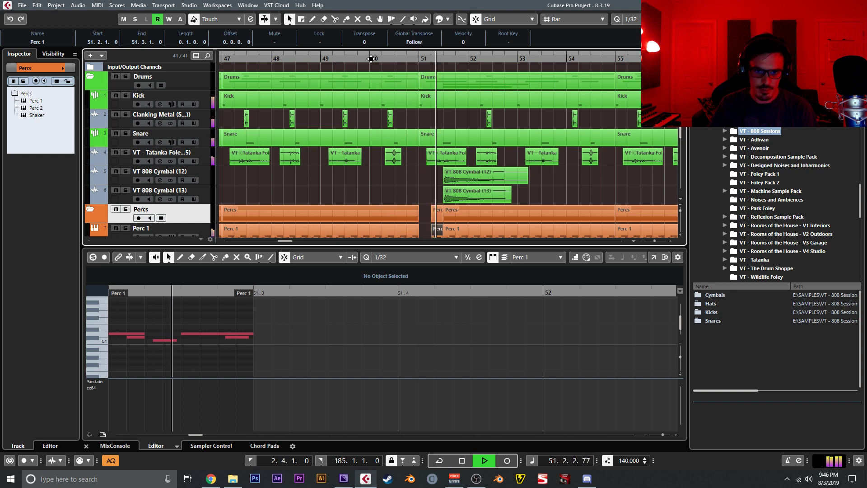
key(space)
Undo the last note edits in the short Perc 1 clip and close the note editor
key(ctrl+z)
key(ctrl+z)
key(ctrl+z)
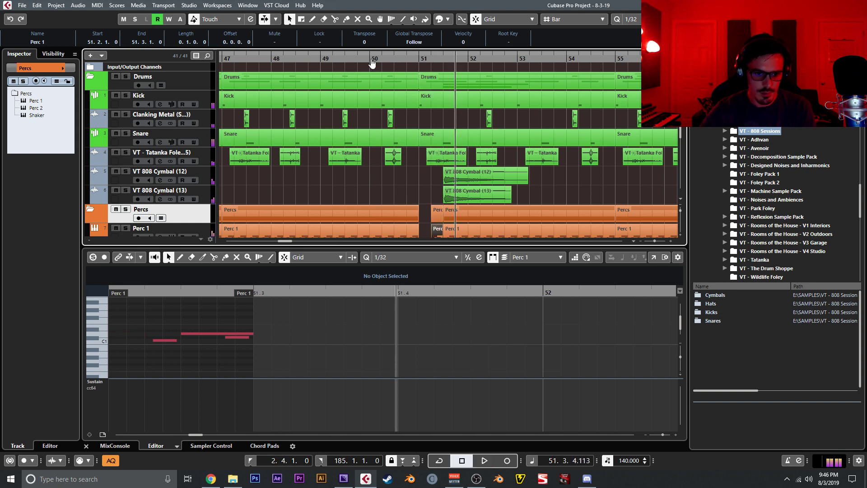
click(86, 445)
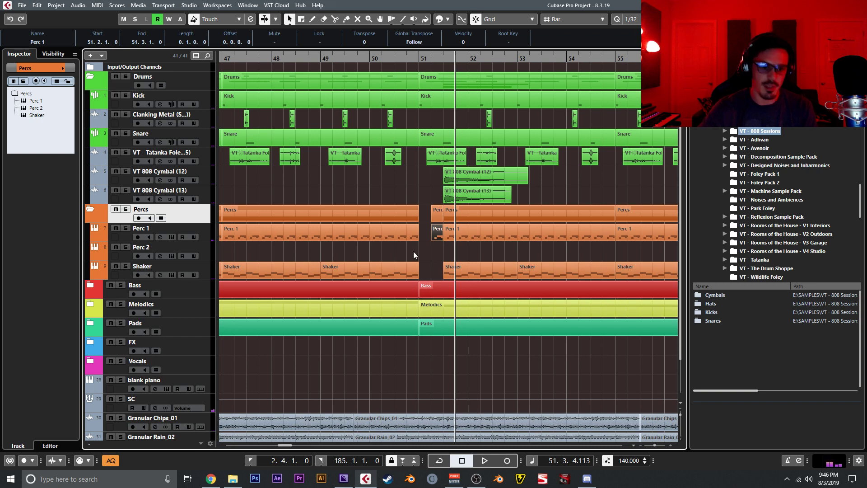
Collapse the Drums and Percs folder tracks to get an overview of the whole arrangement
click(90, 76)
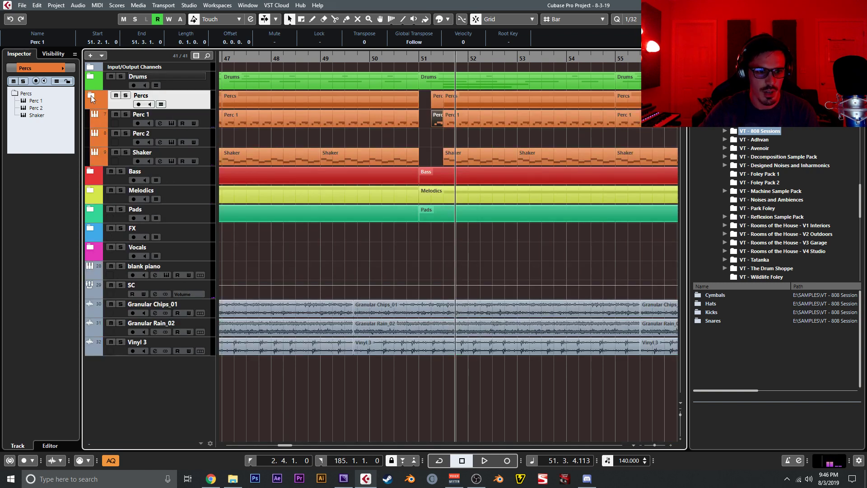
click(91, 96)
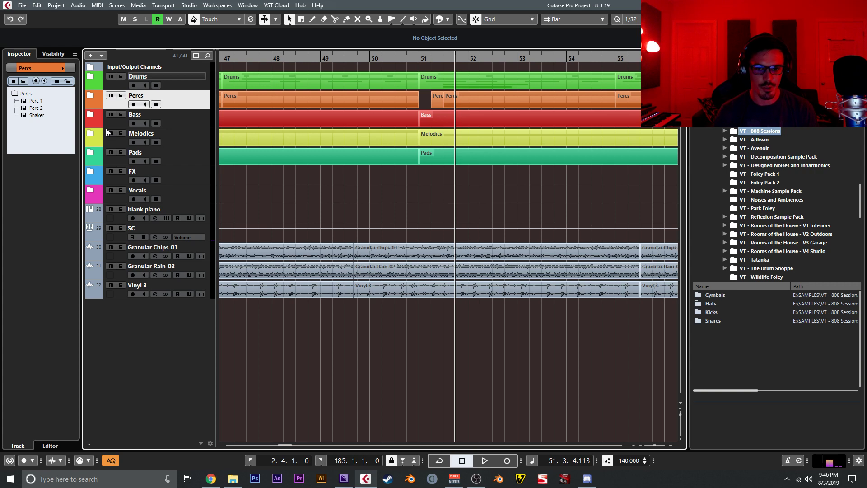
key(g)
key(g)
key(g)
key(g)
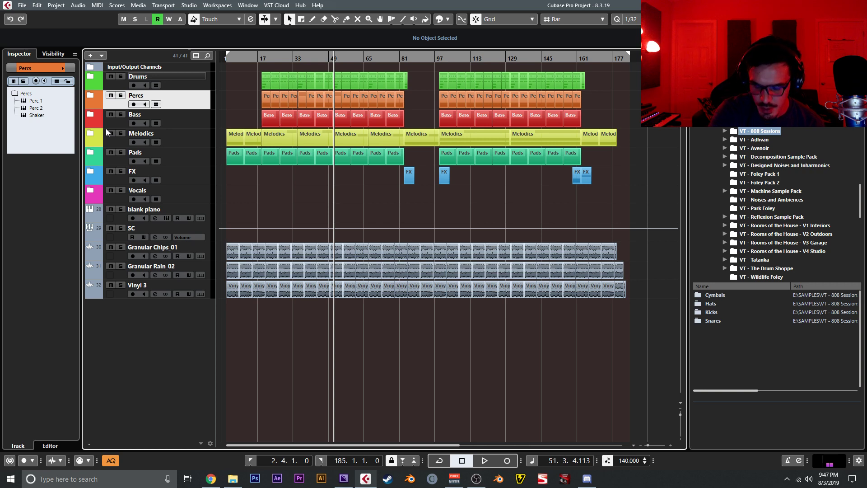
Audition Tatanka Perc samples (3), (5) and (8) from the VT - Tatanka Percs folder, and collapse the library folder
click(725, 260)
scroll(767, 239, down, 3)
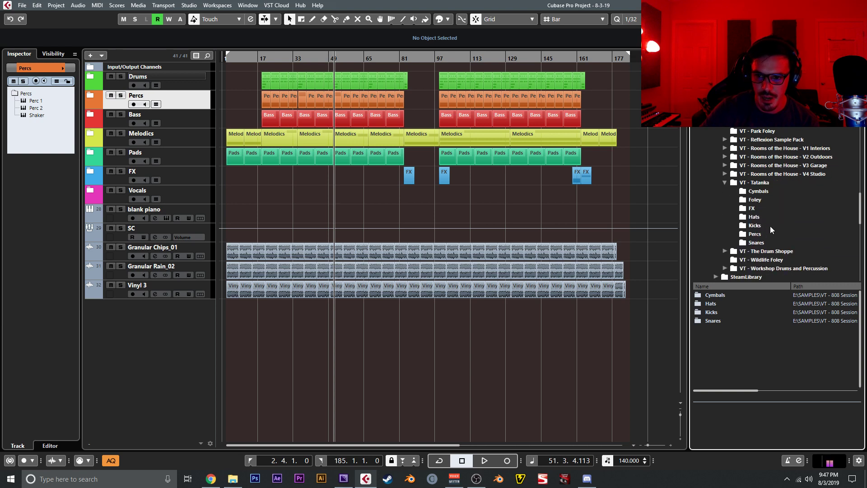
click(754, 234)
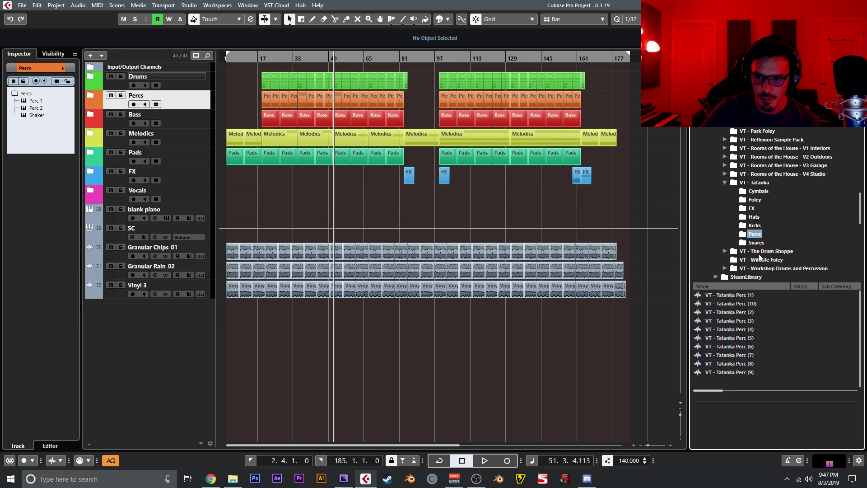
click(750, 321)
click(747, 337)
click(748, 363)
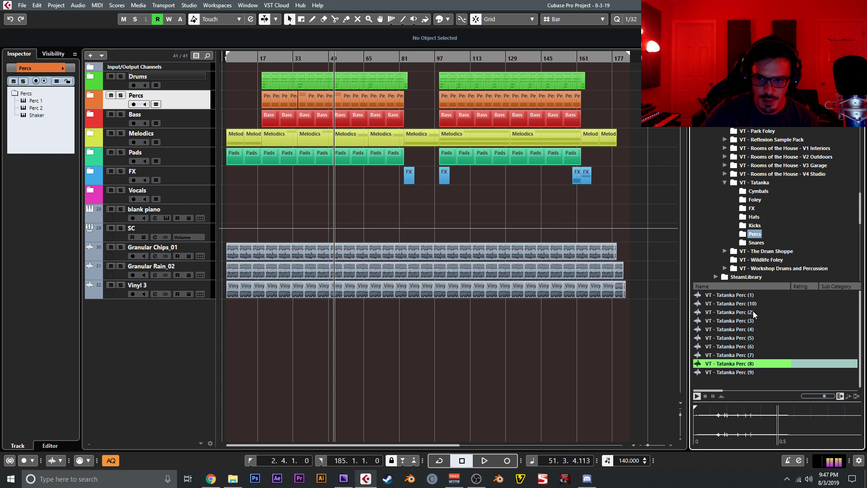
click(724, 182)
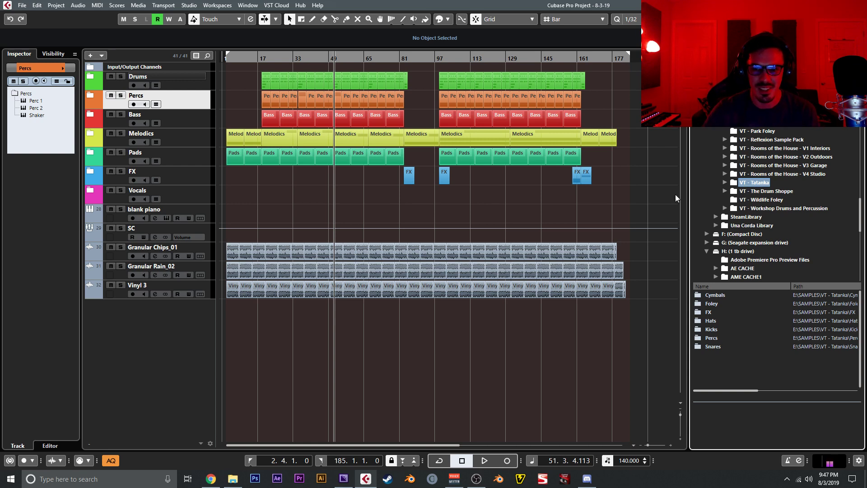
Save the project
click(584, 205)
key(s)
key(s)
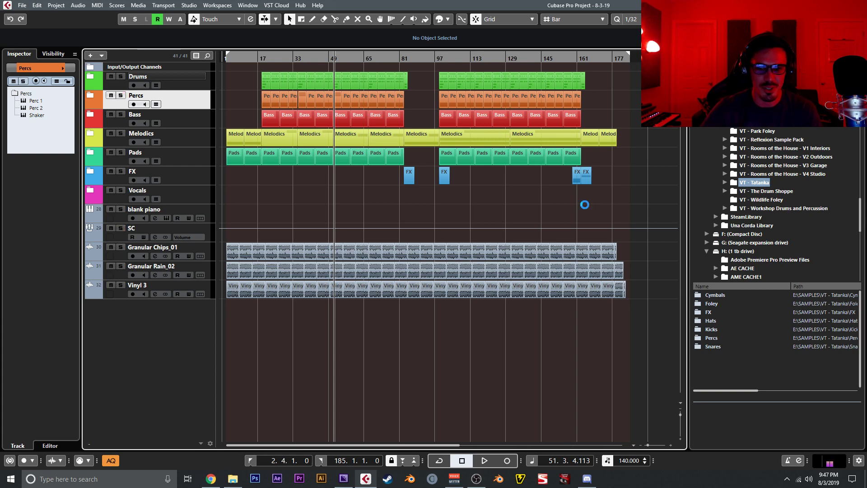